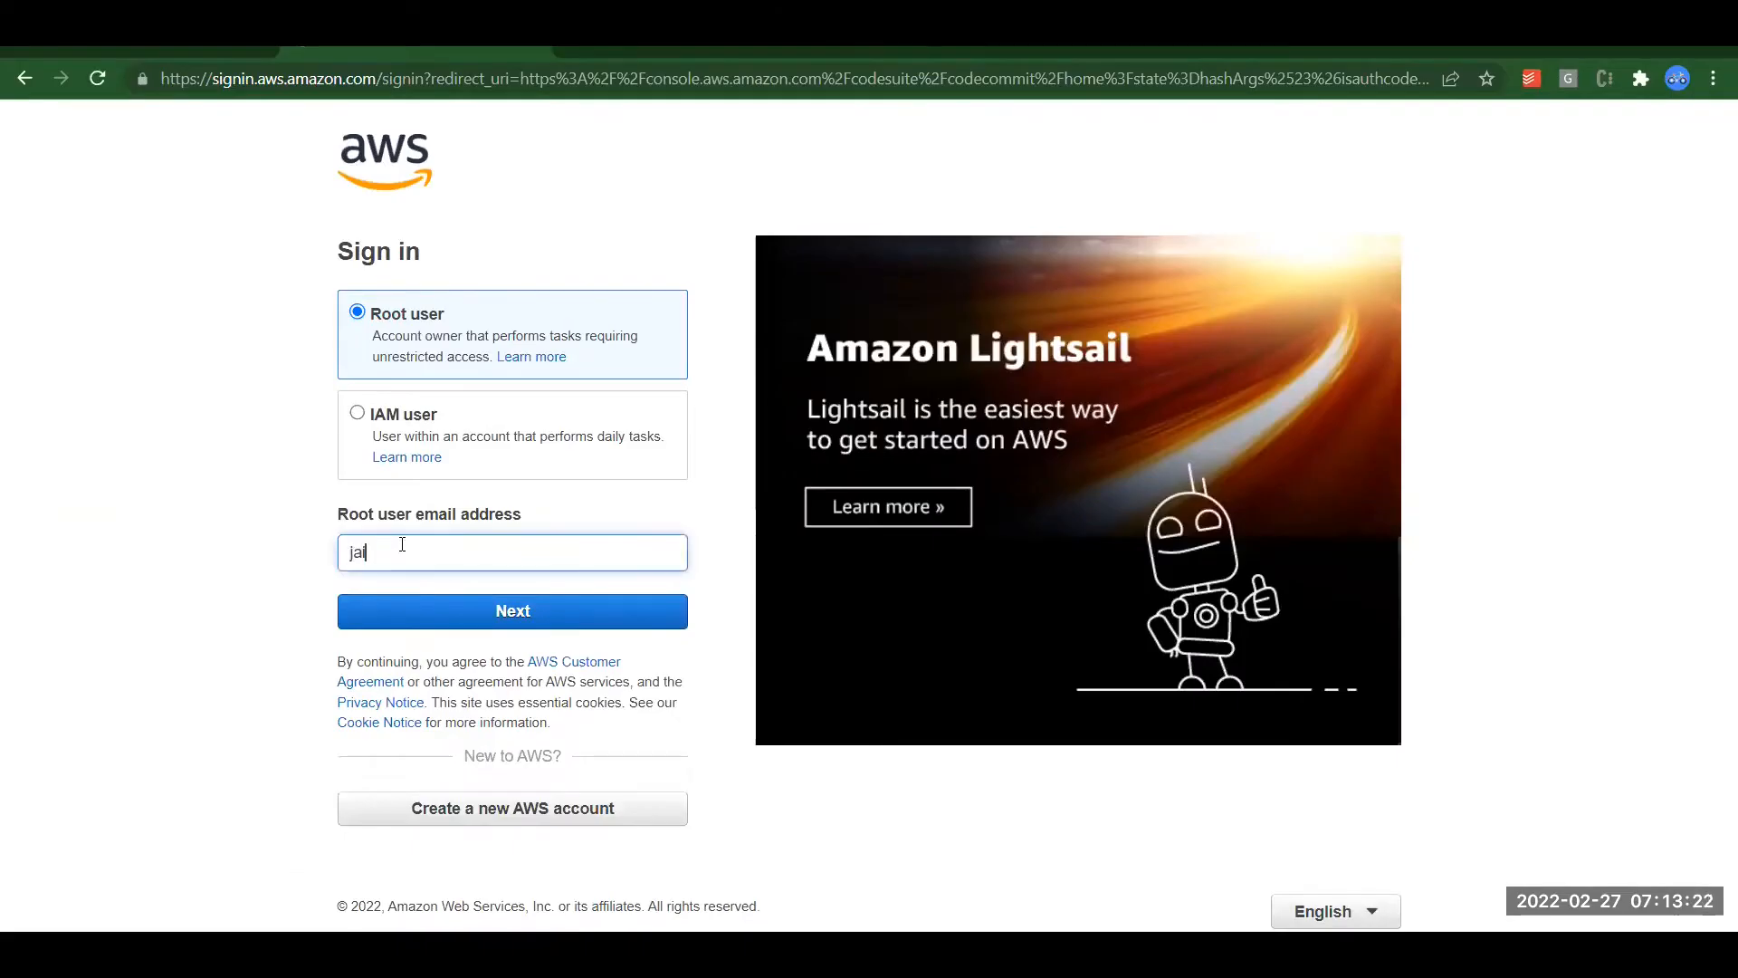
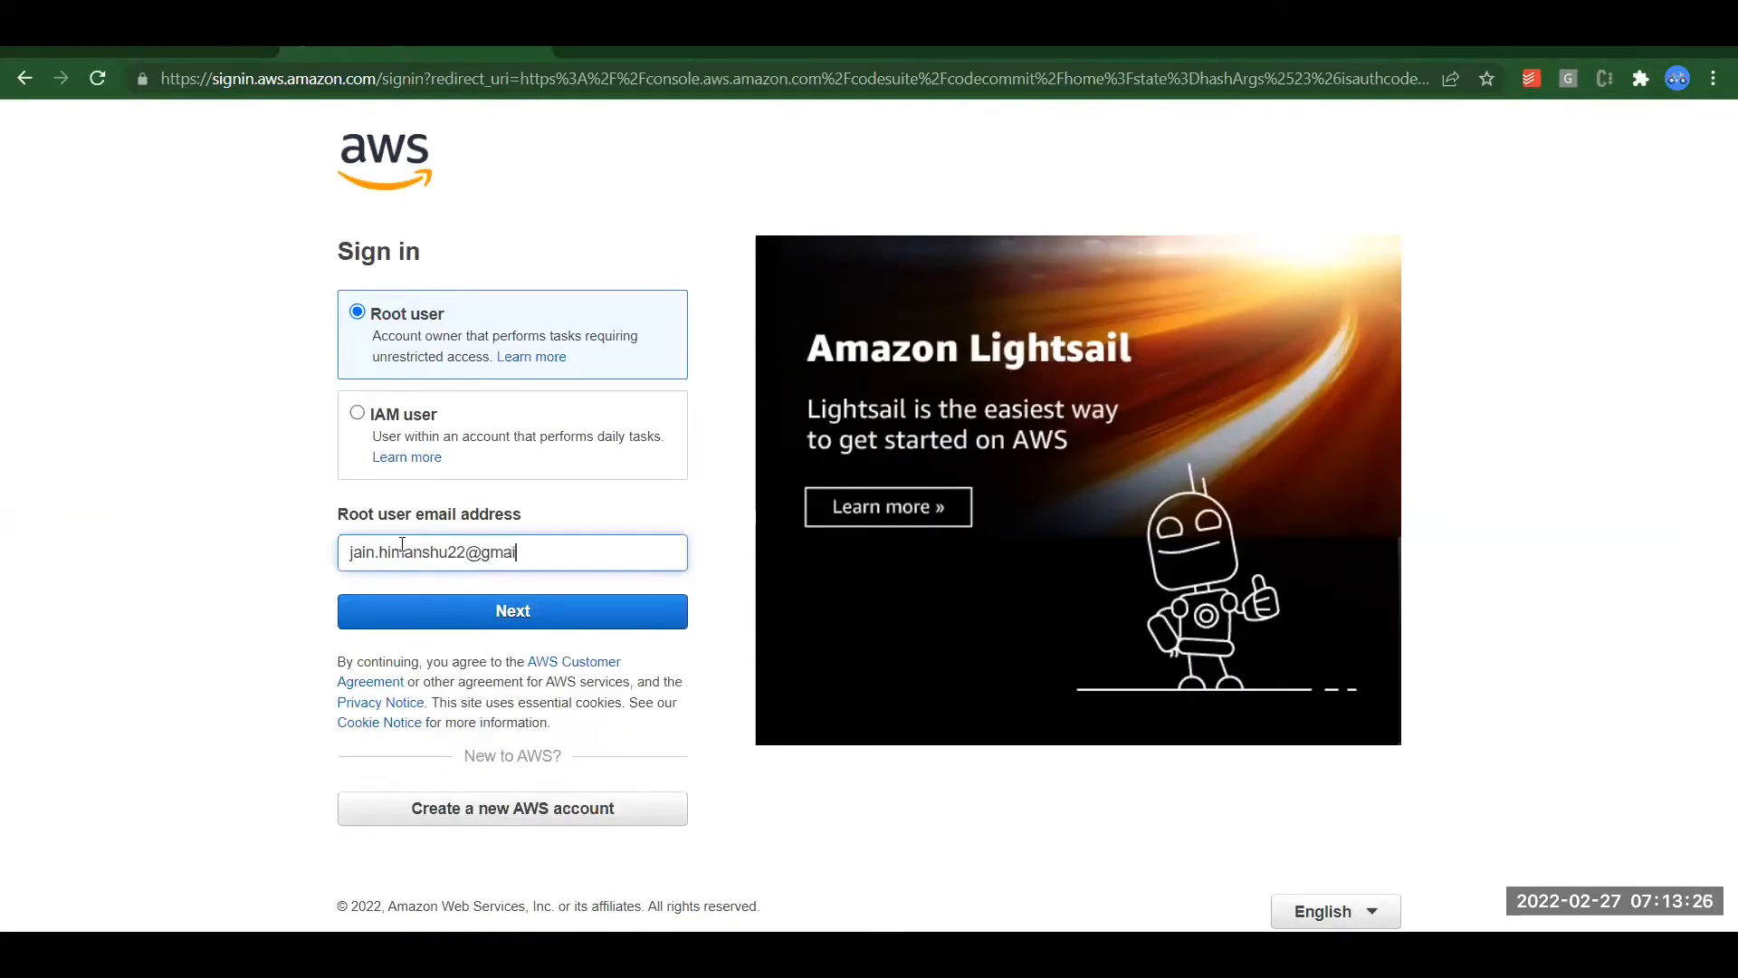
Sign in as the root user with the account e-mail, security check, password and MFA code.
click(406, 625)
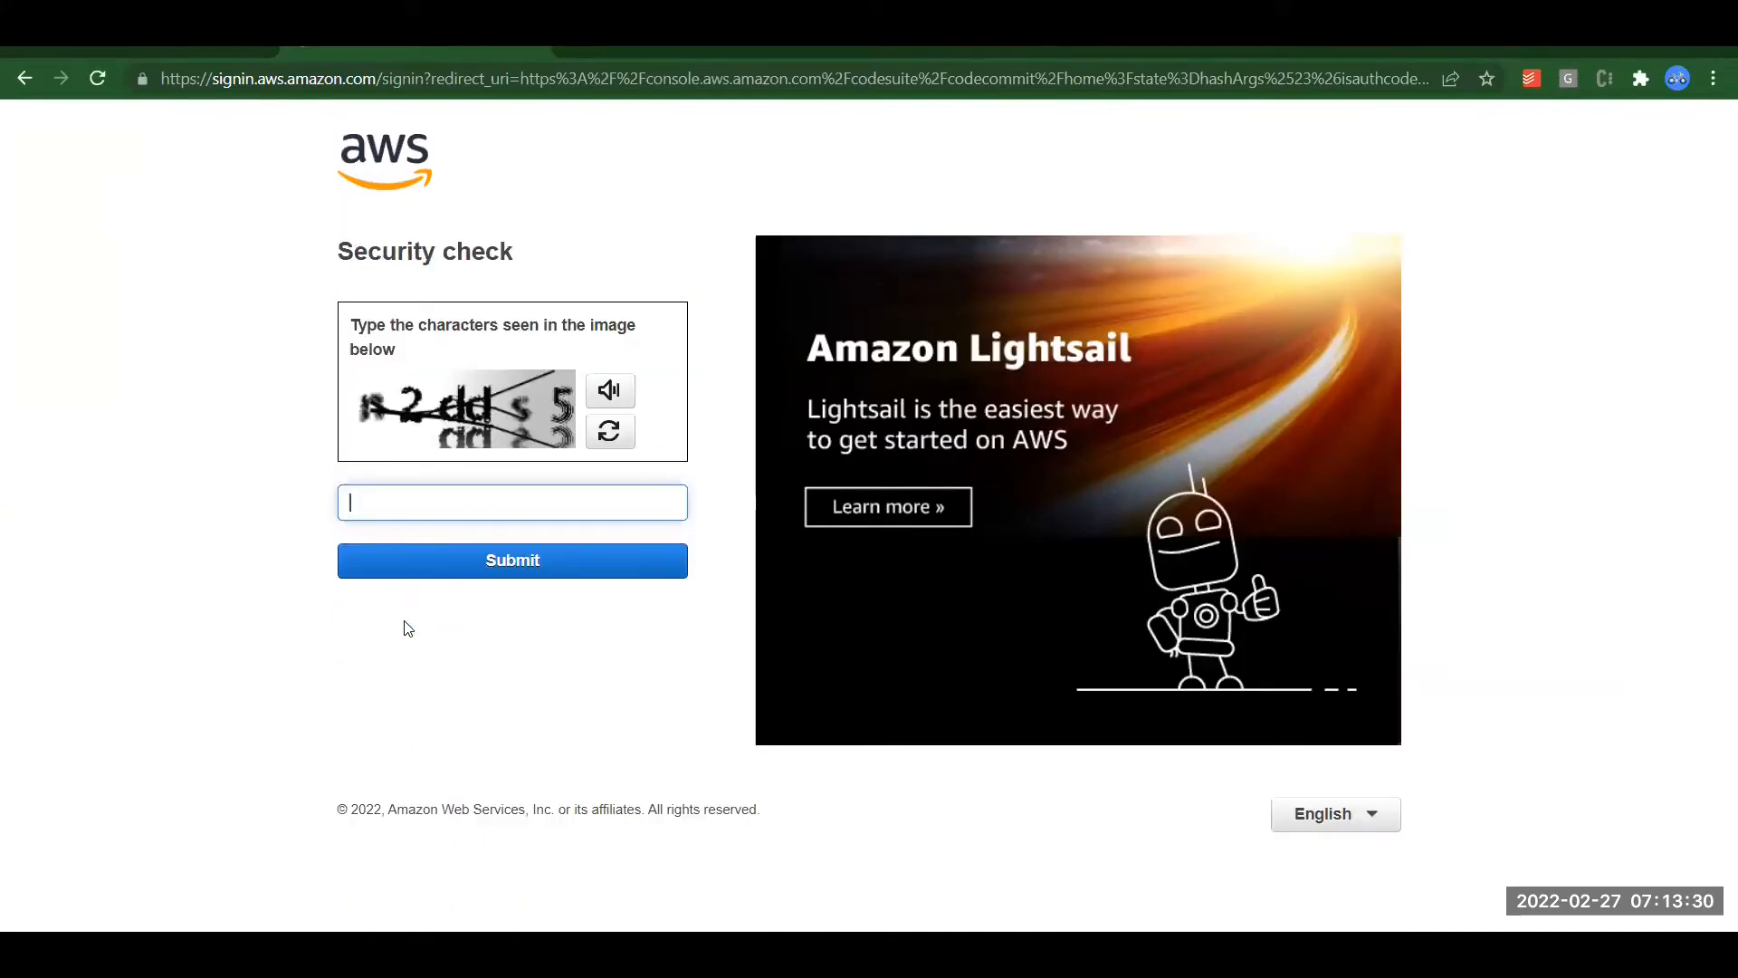
click(477, 556)
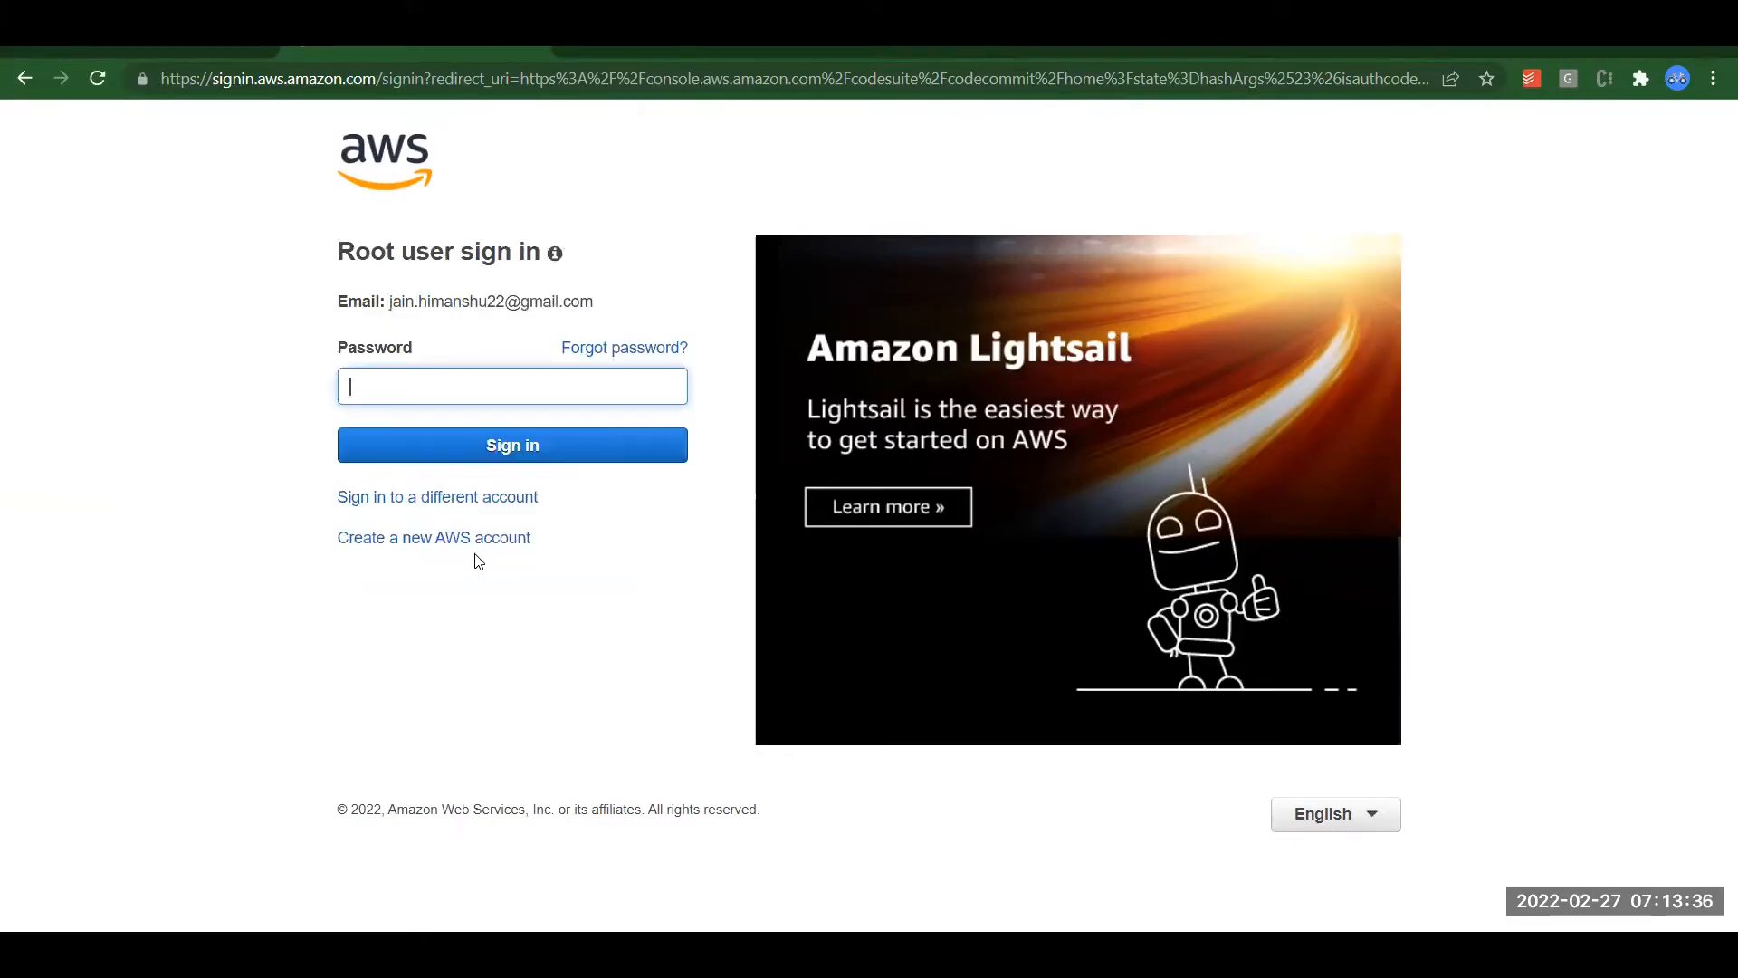
text(••••••••••••)
click(540, 447)
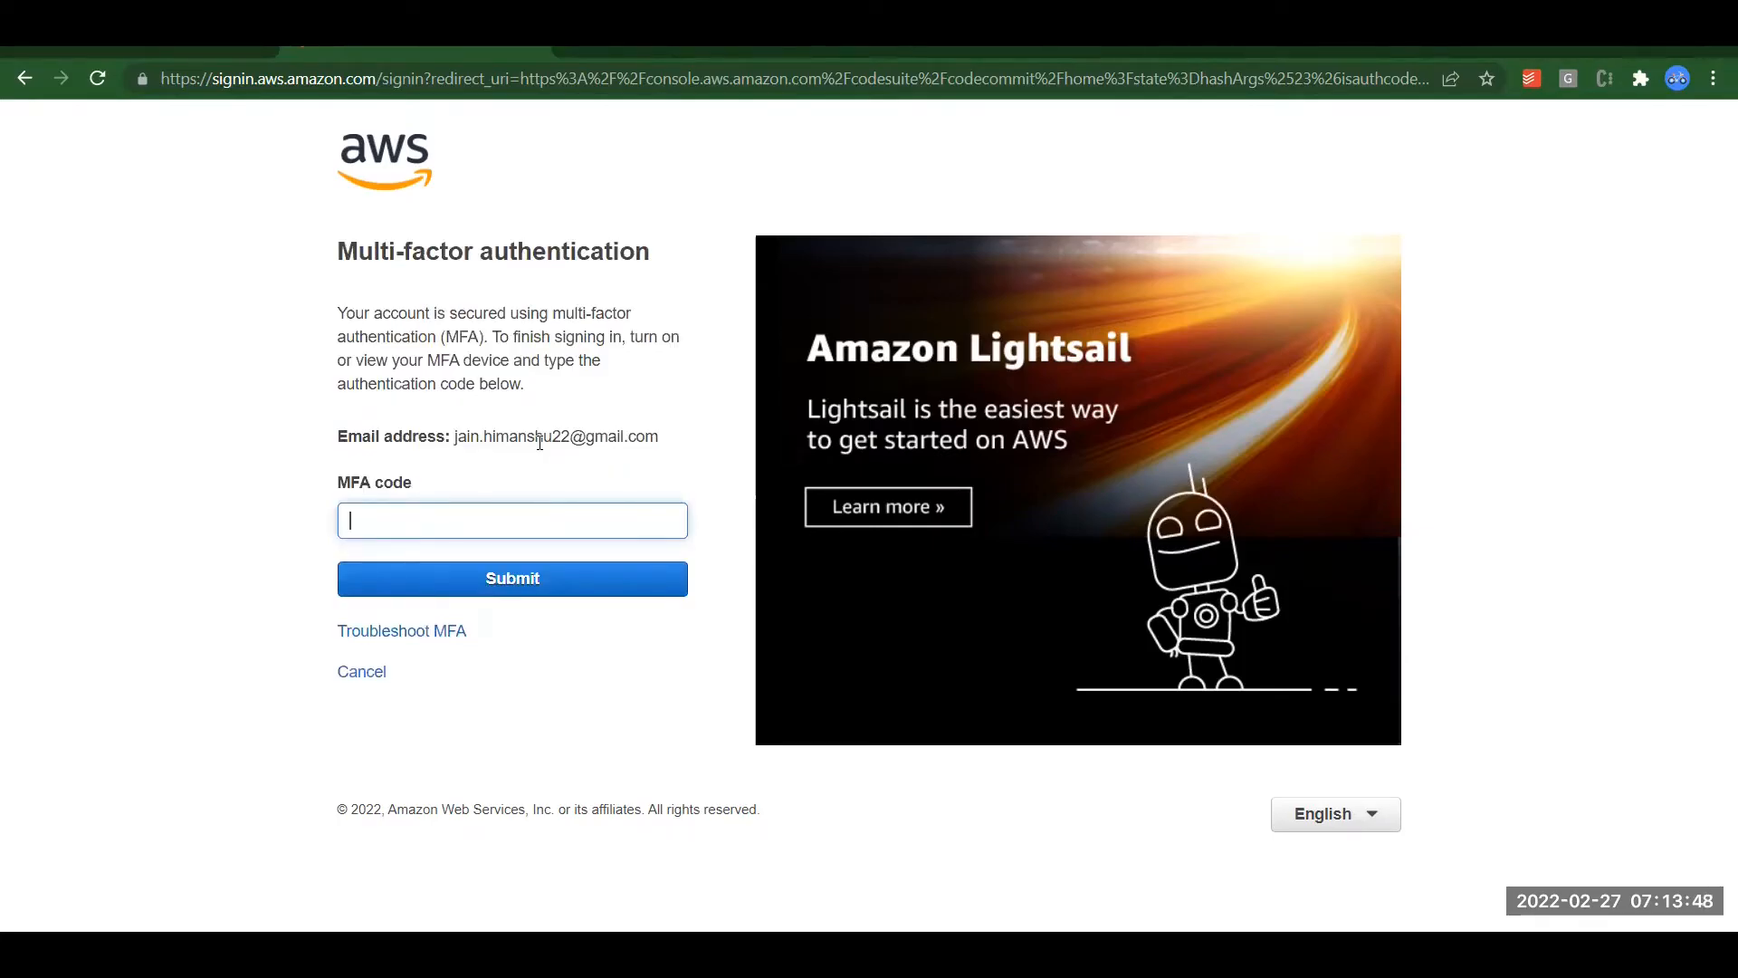
click(467, 575)
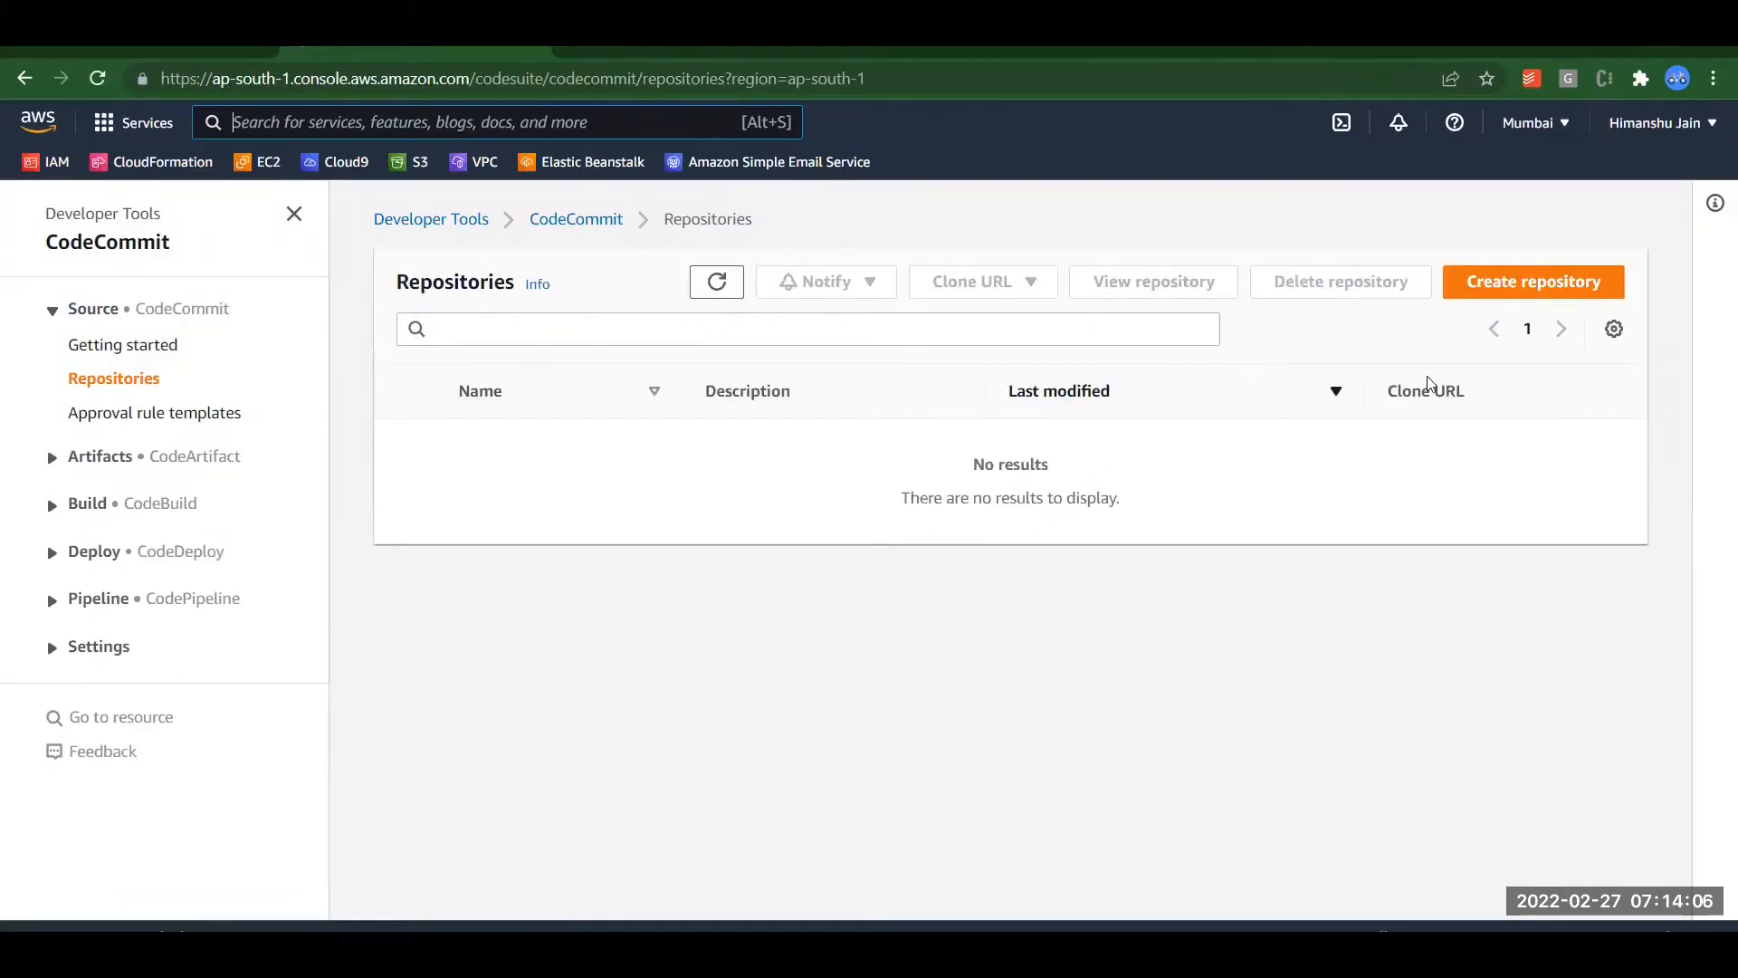
Start a new CodeCommit repository and name it ai-repo.
click(1512, 287)
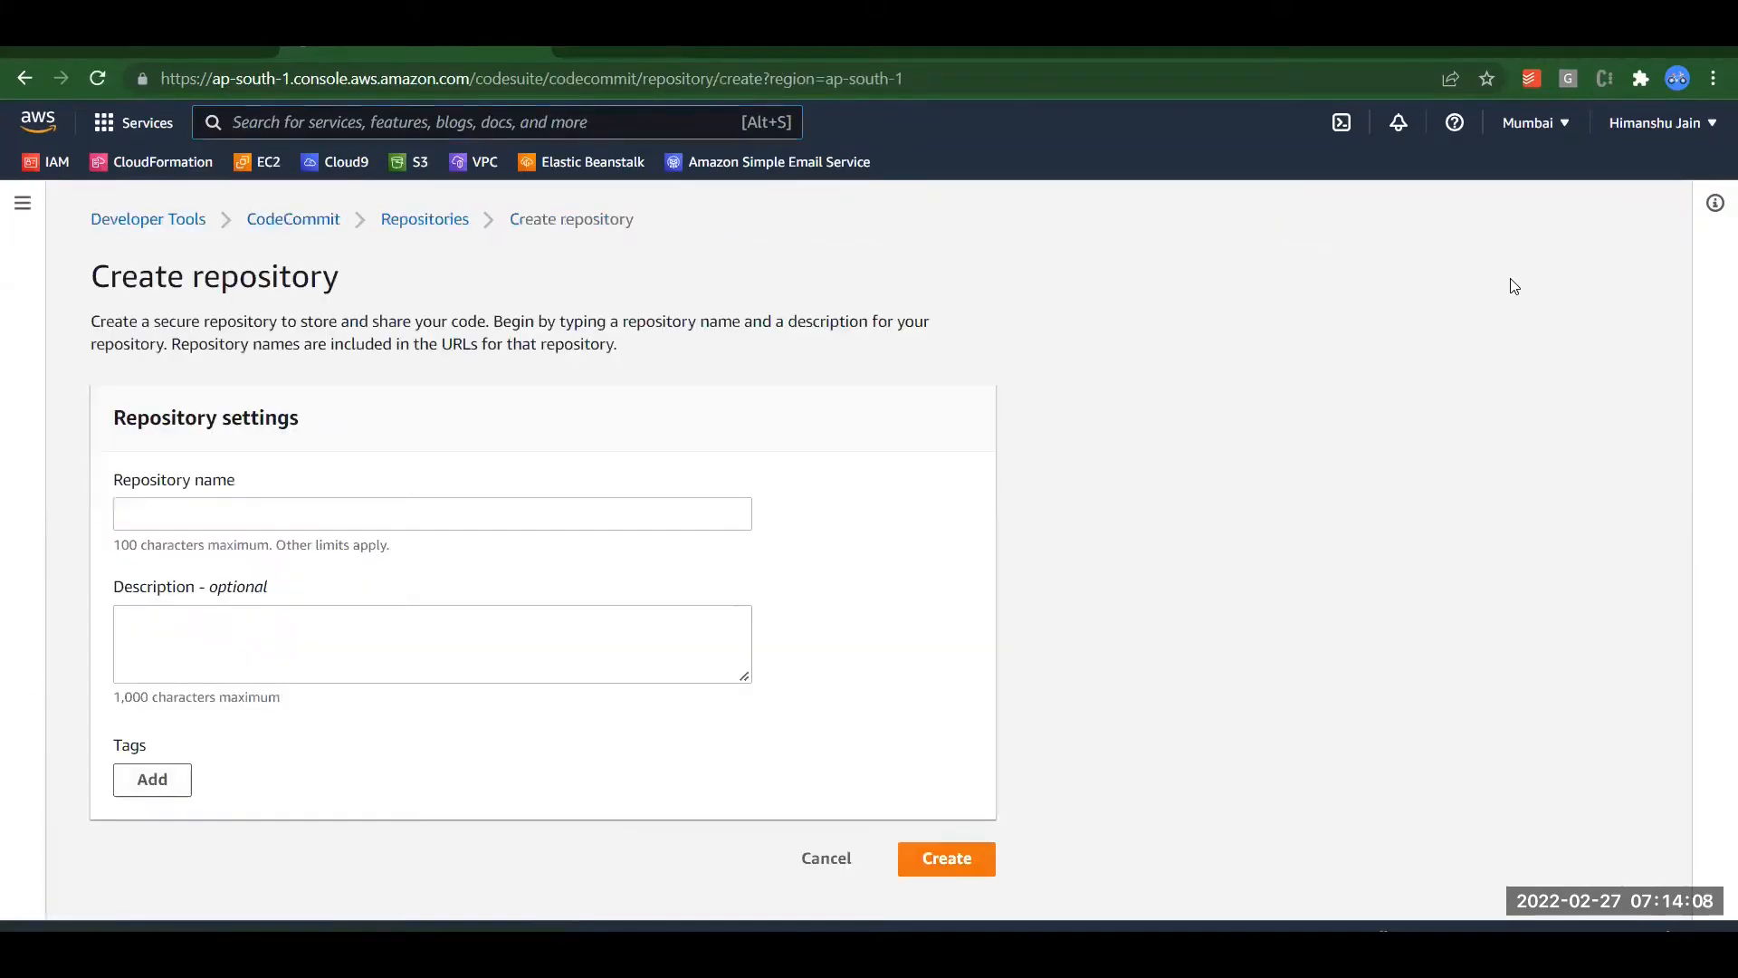
click(324, 509)
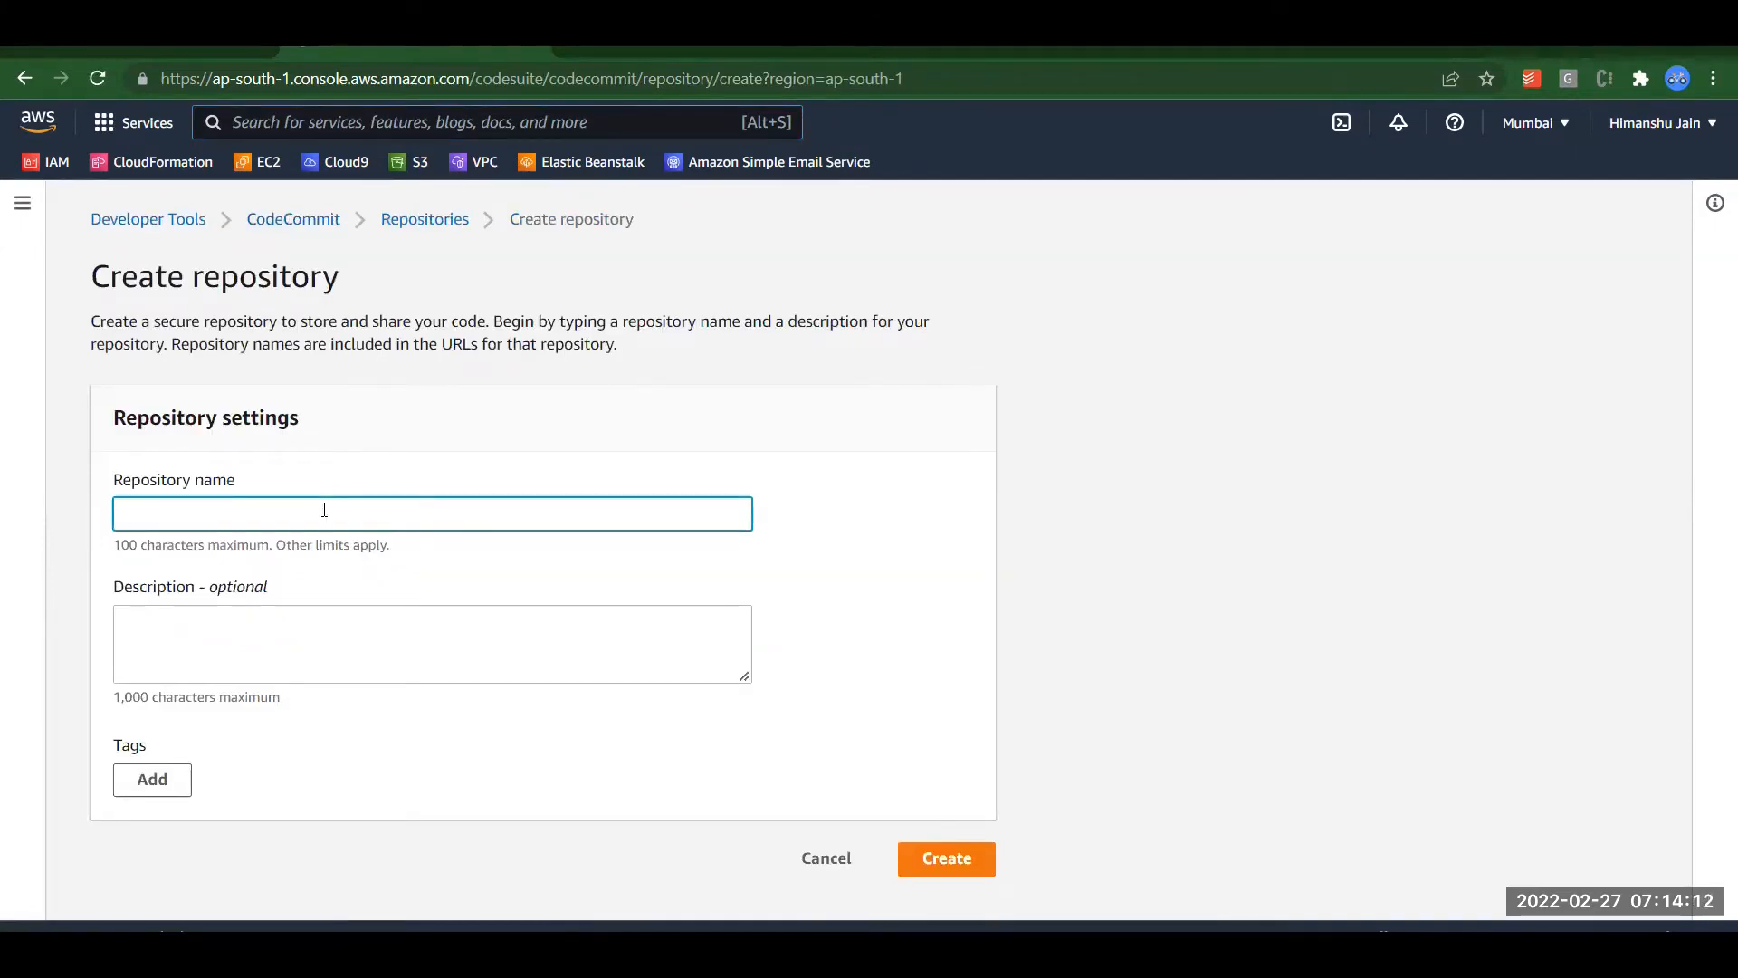
text(ai-repo)
Describe it as 'ai-repo for storing application code' and create the repository.
click(193, 652)
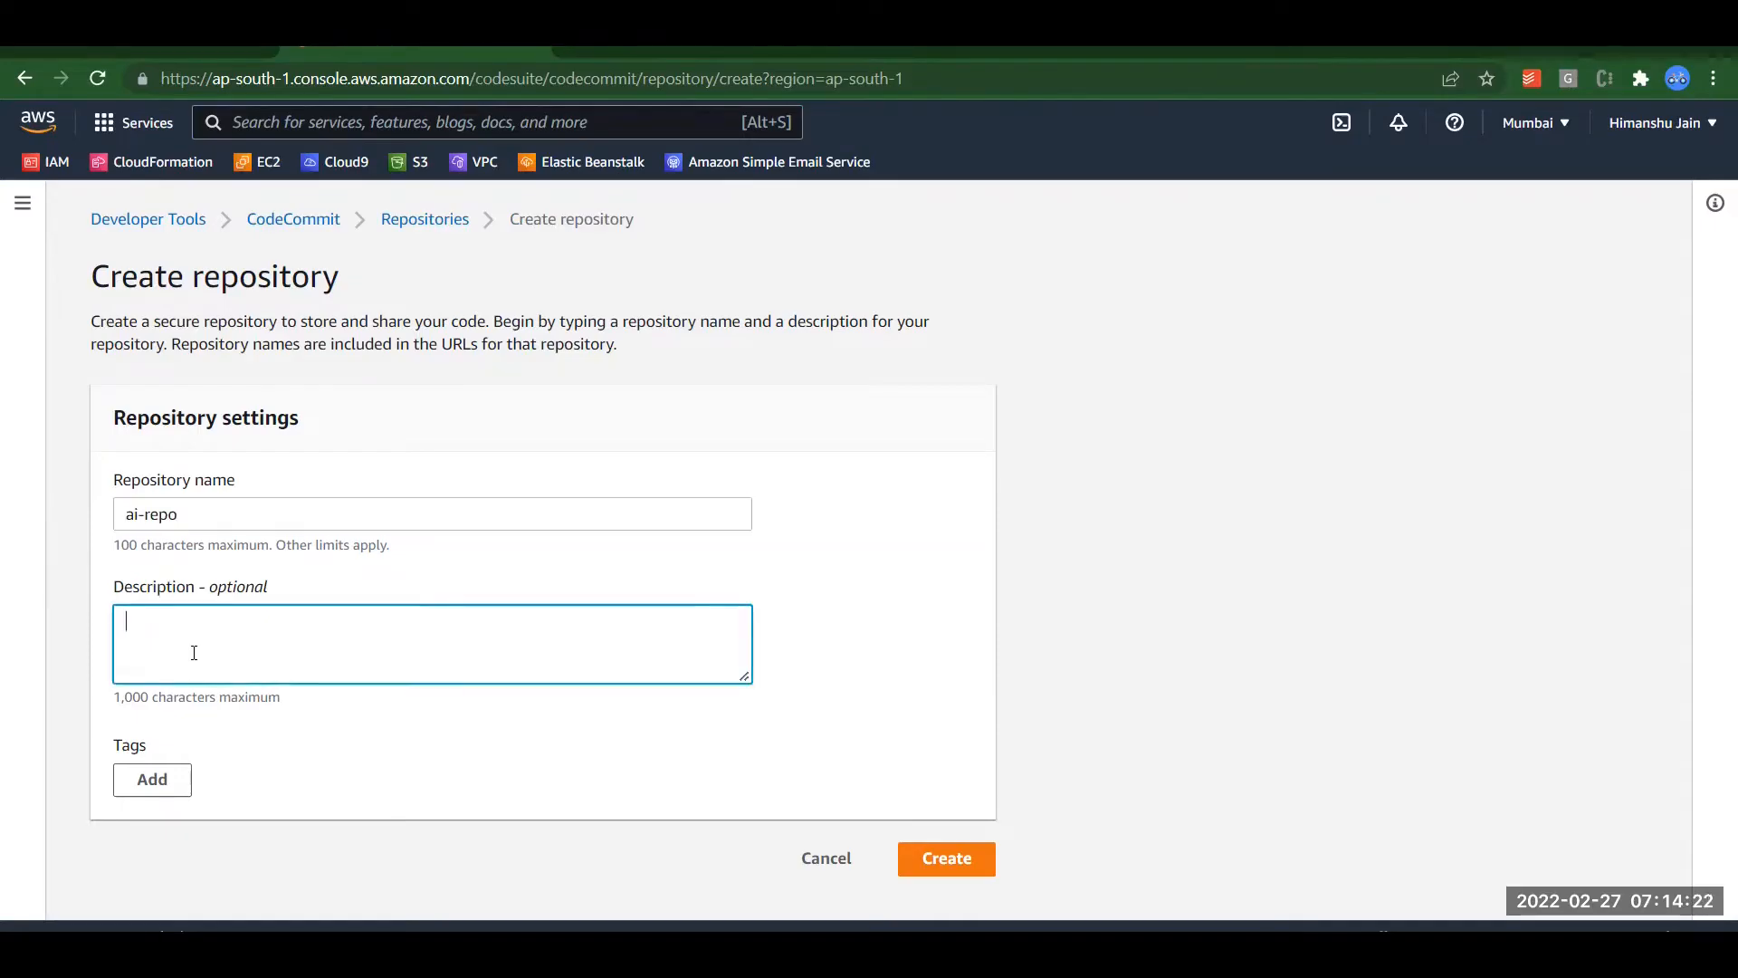
text(ai-re)
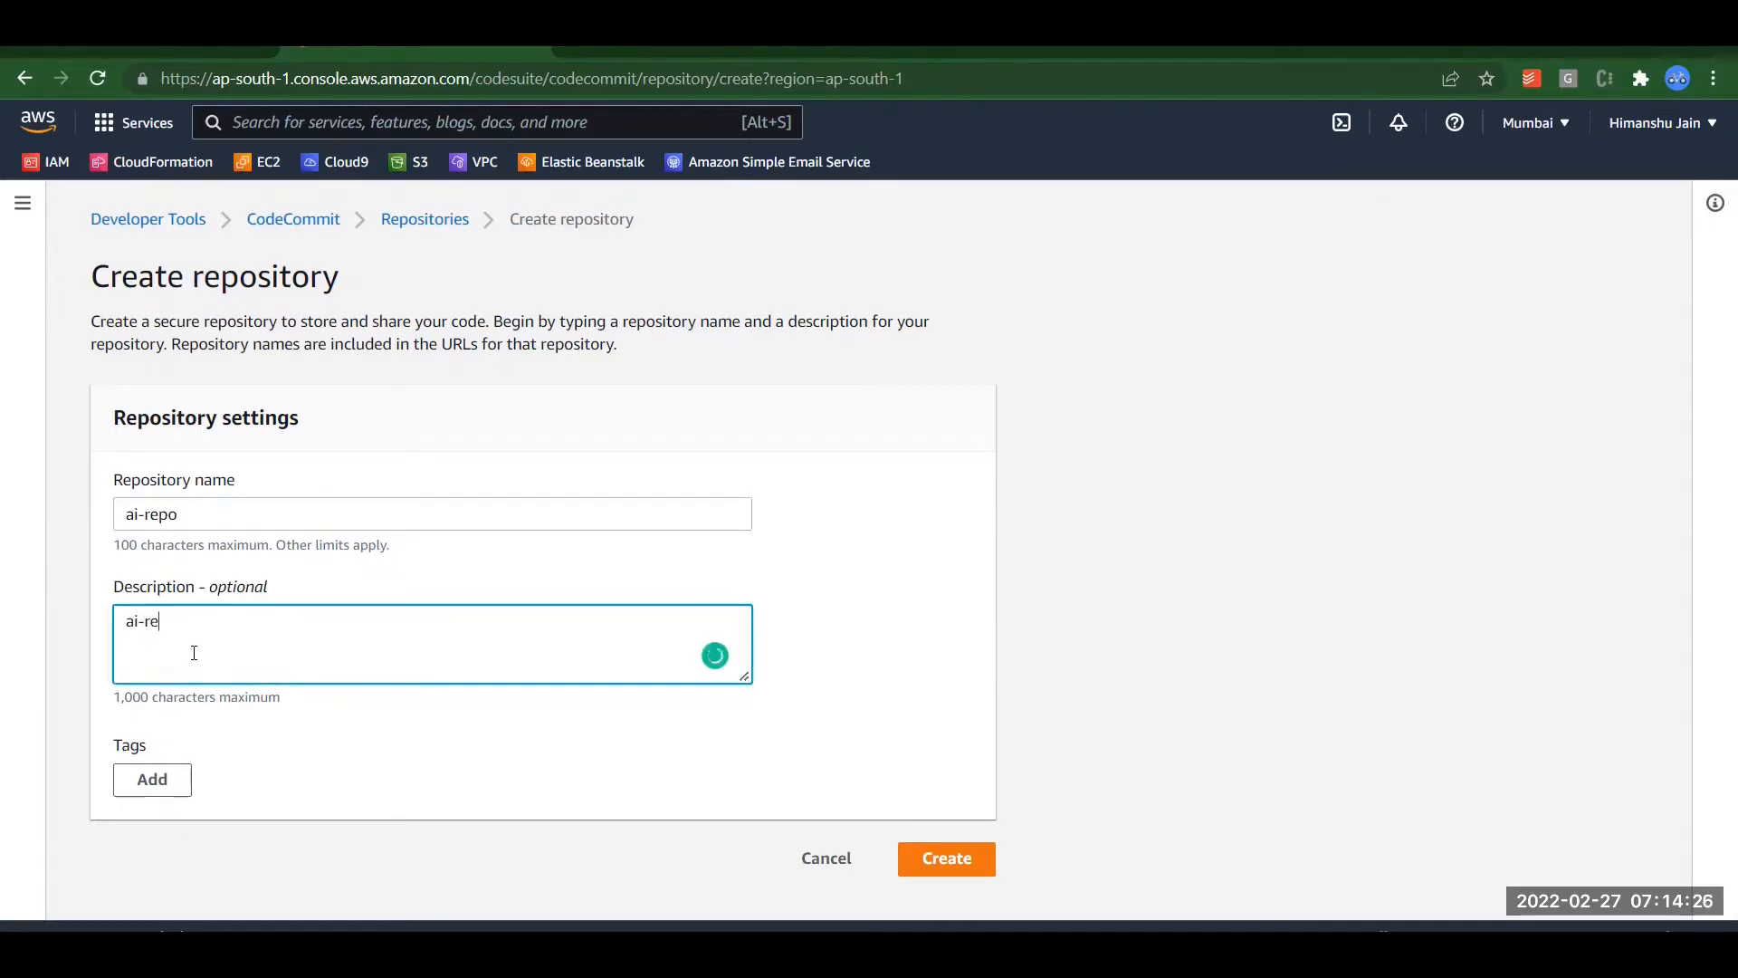
text(po for)
text( stroing code)
key(BackSpace)
key(BackSpace)
key(BackSpace)
key(BackSpace)
key(BackSpace)
key(BackSpace)
key(BackSpace)
key(BackSpace)
key(BackSpace)
text(oring application code)
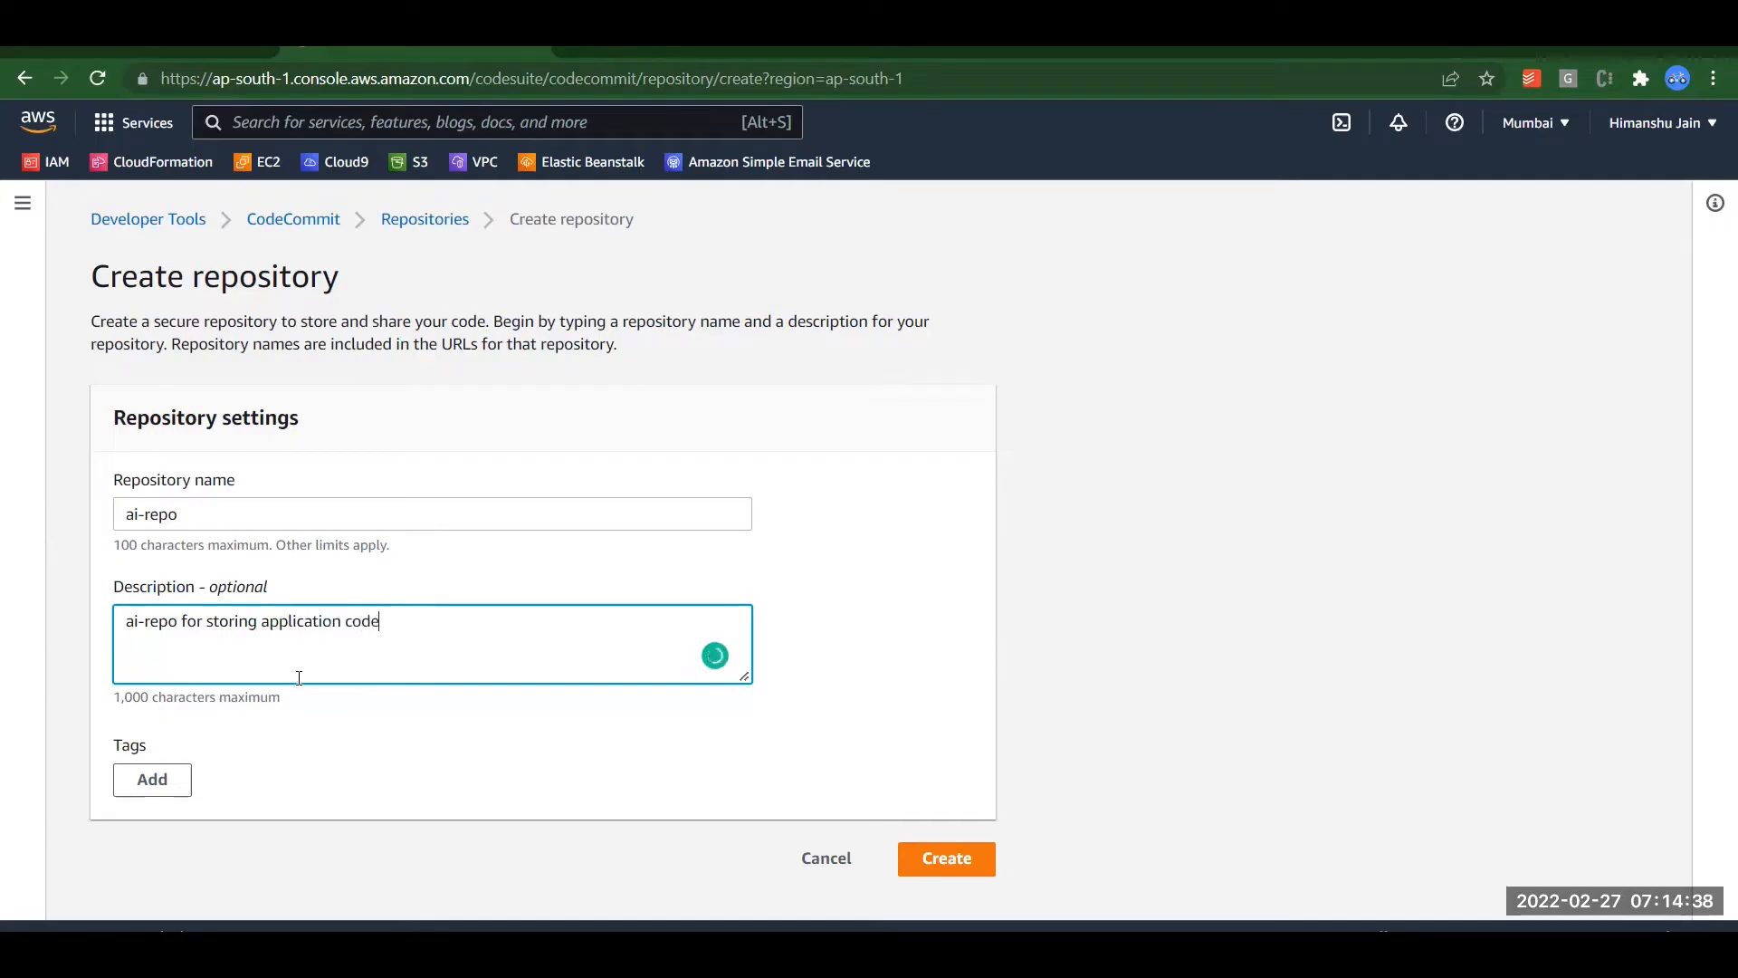
click(452, 780)
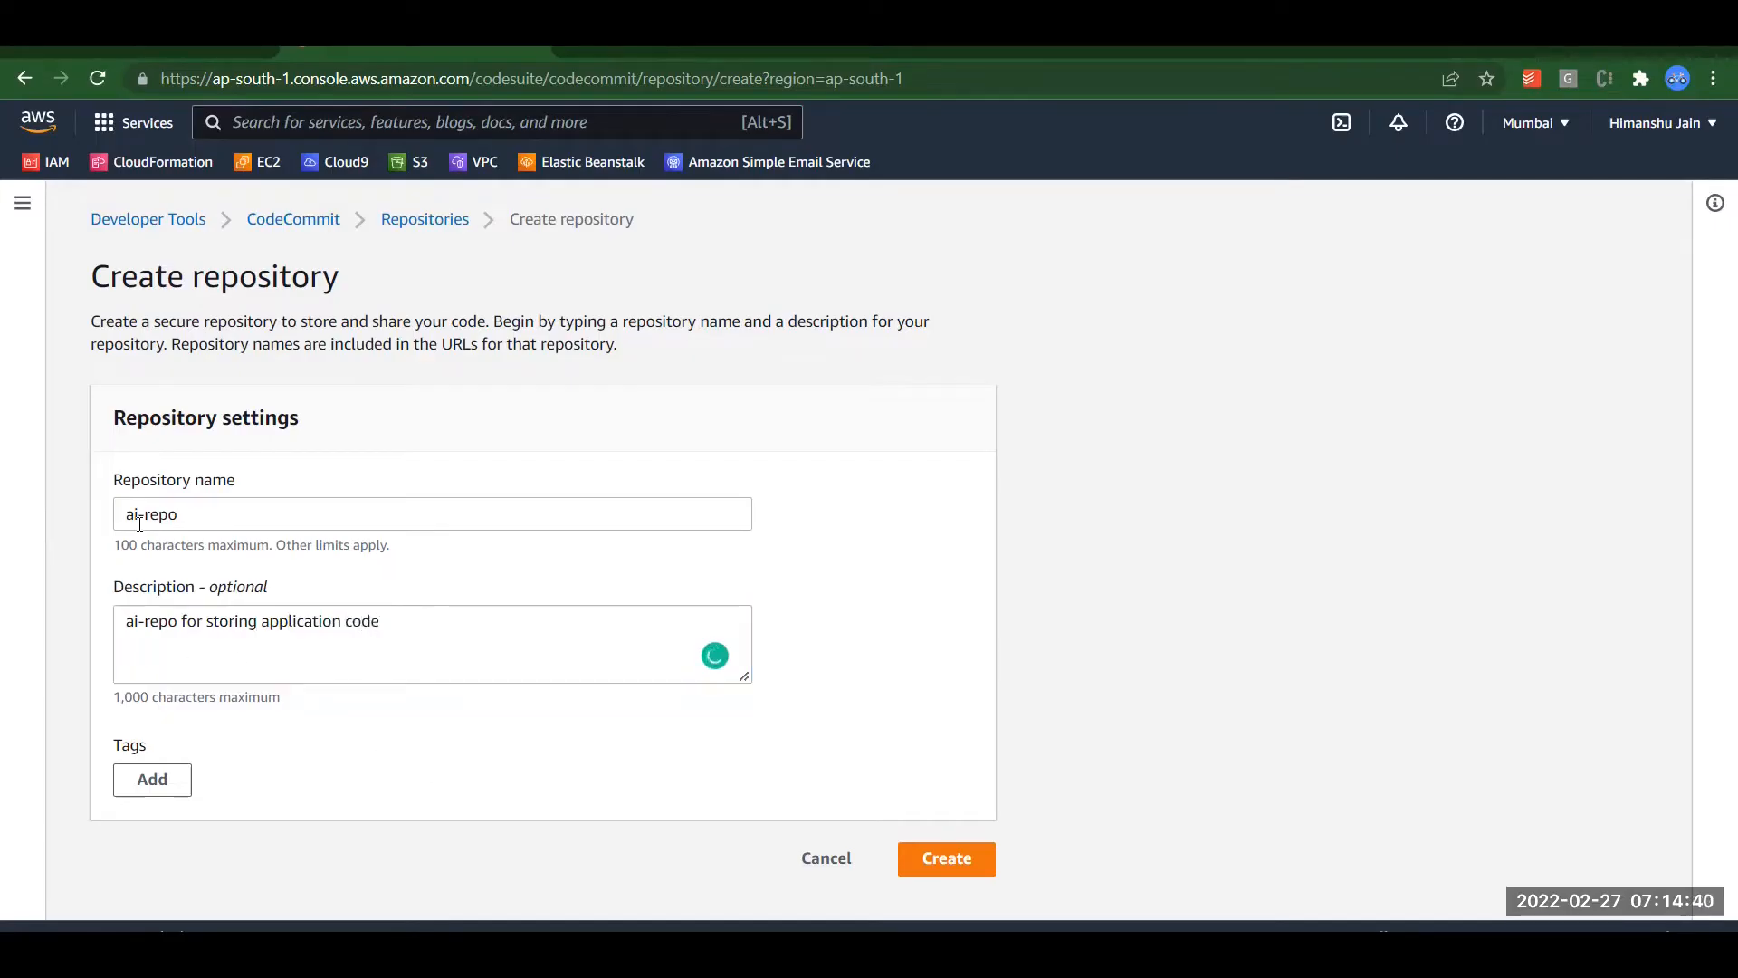
click(940, 857)
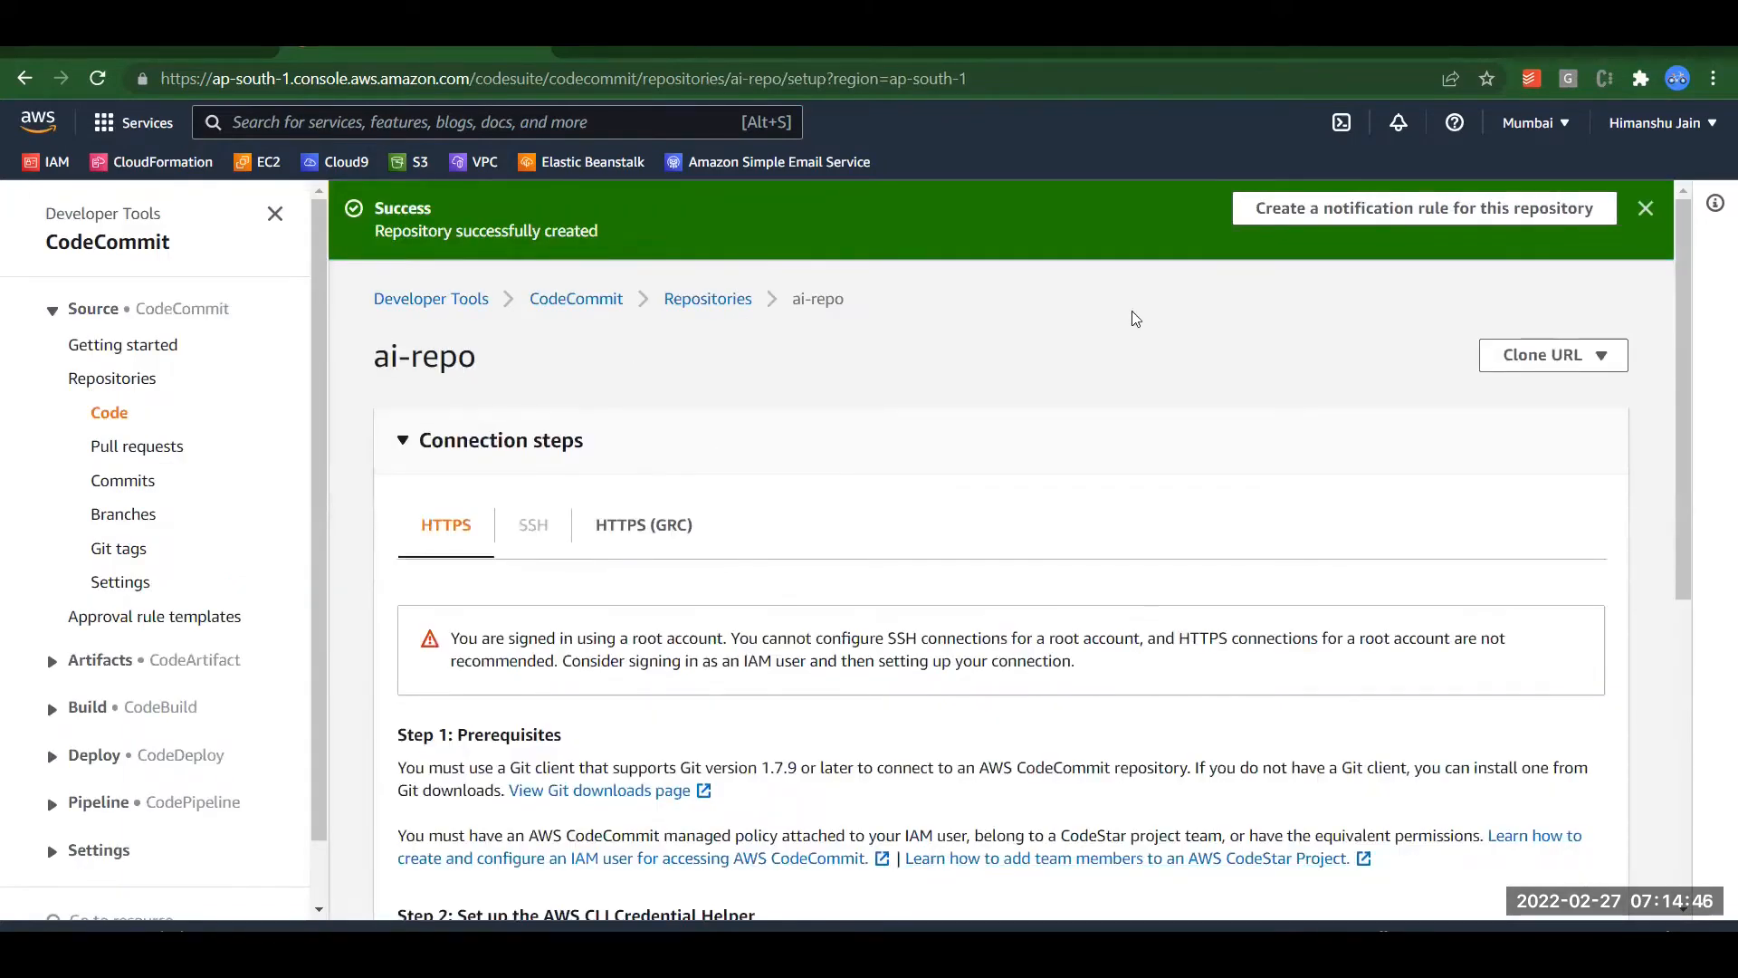
Copy ai-repo's HTTPS clone URL and bring up the cicd-project folder in File Explorer.
click(1602, 362)
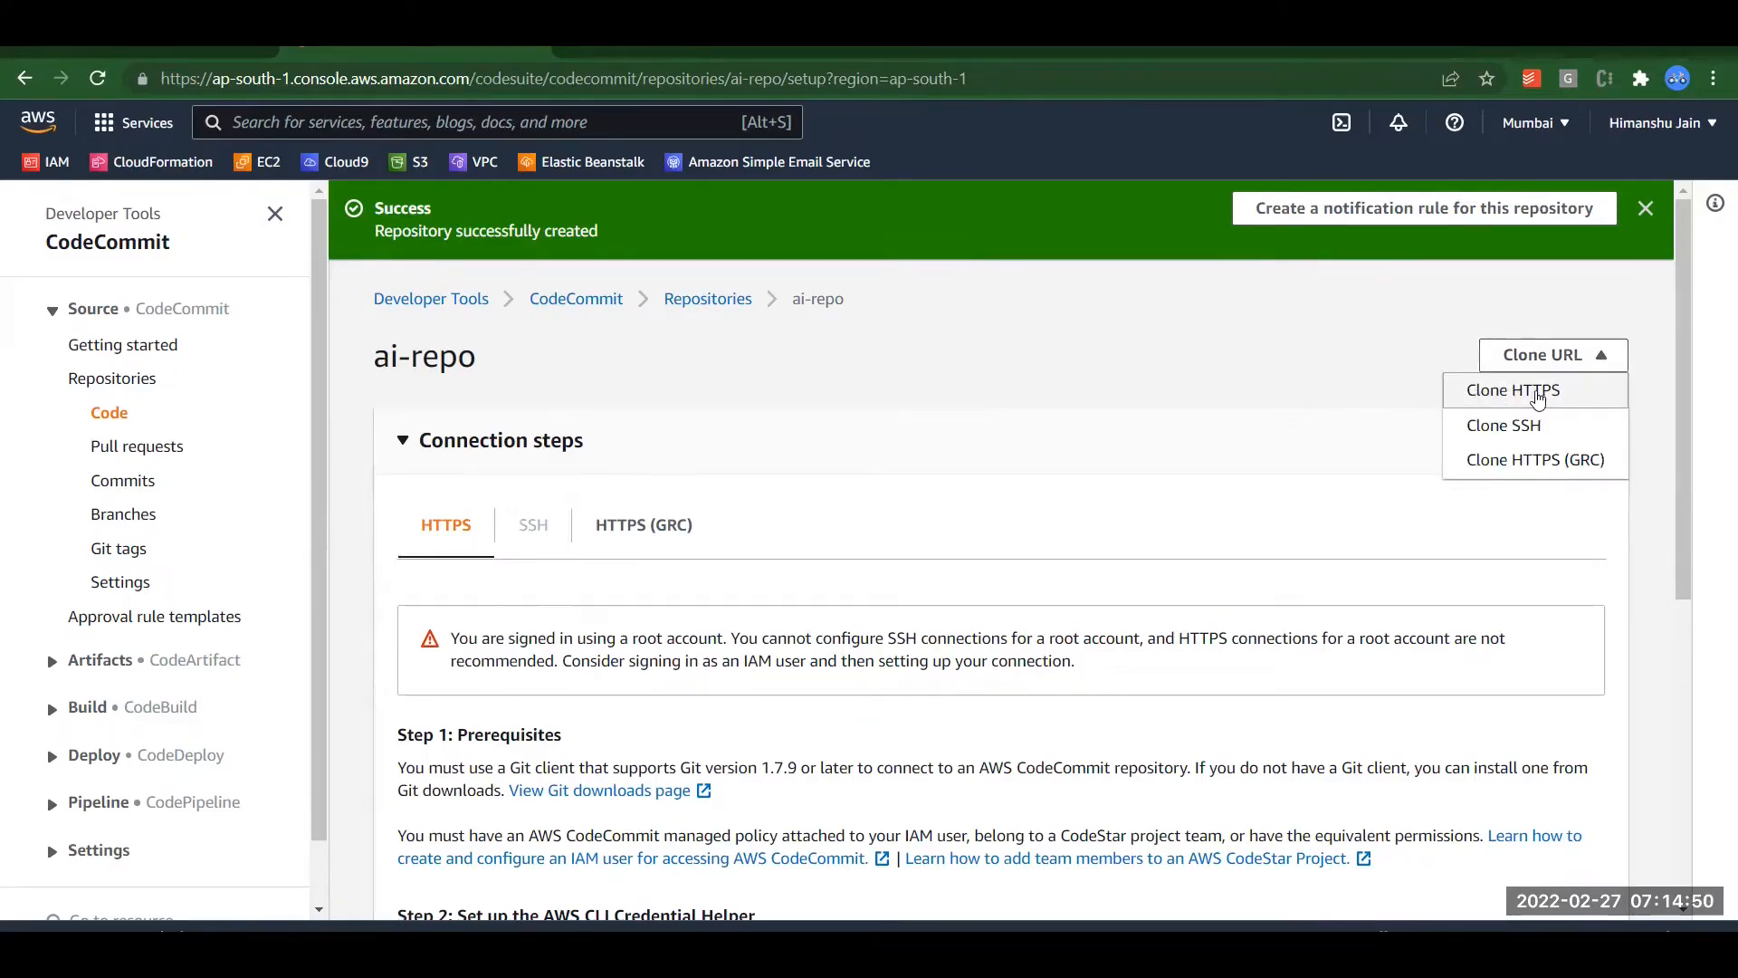
click(1537, 398)
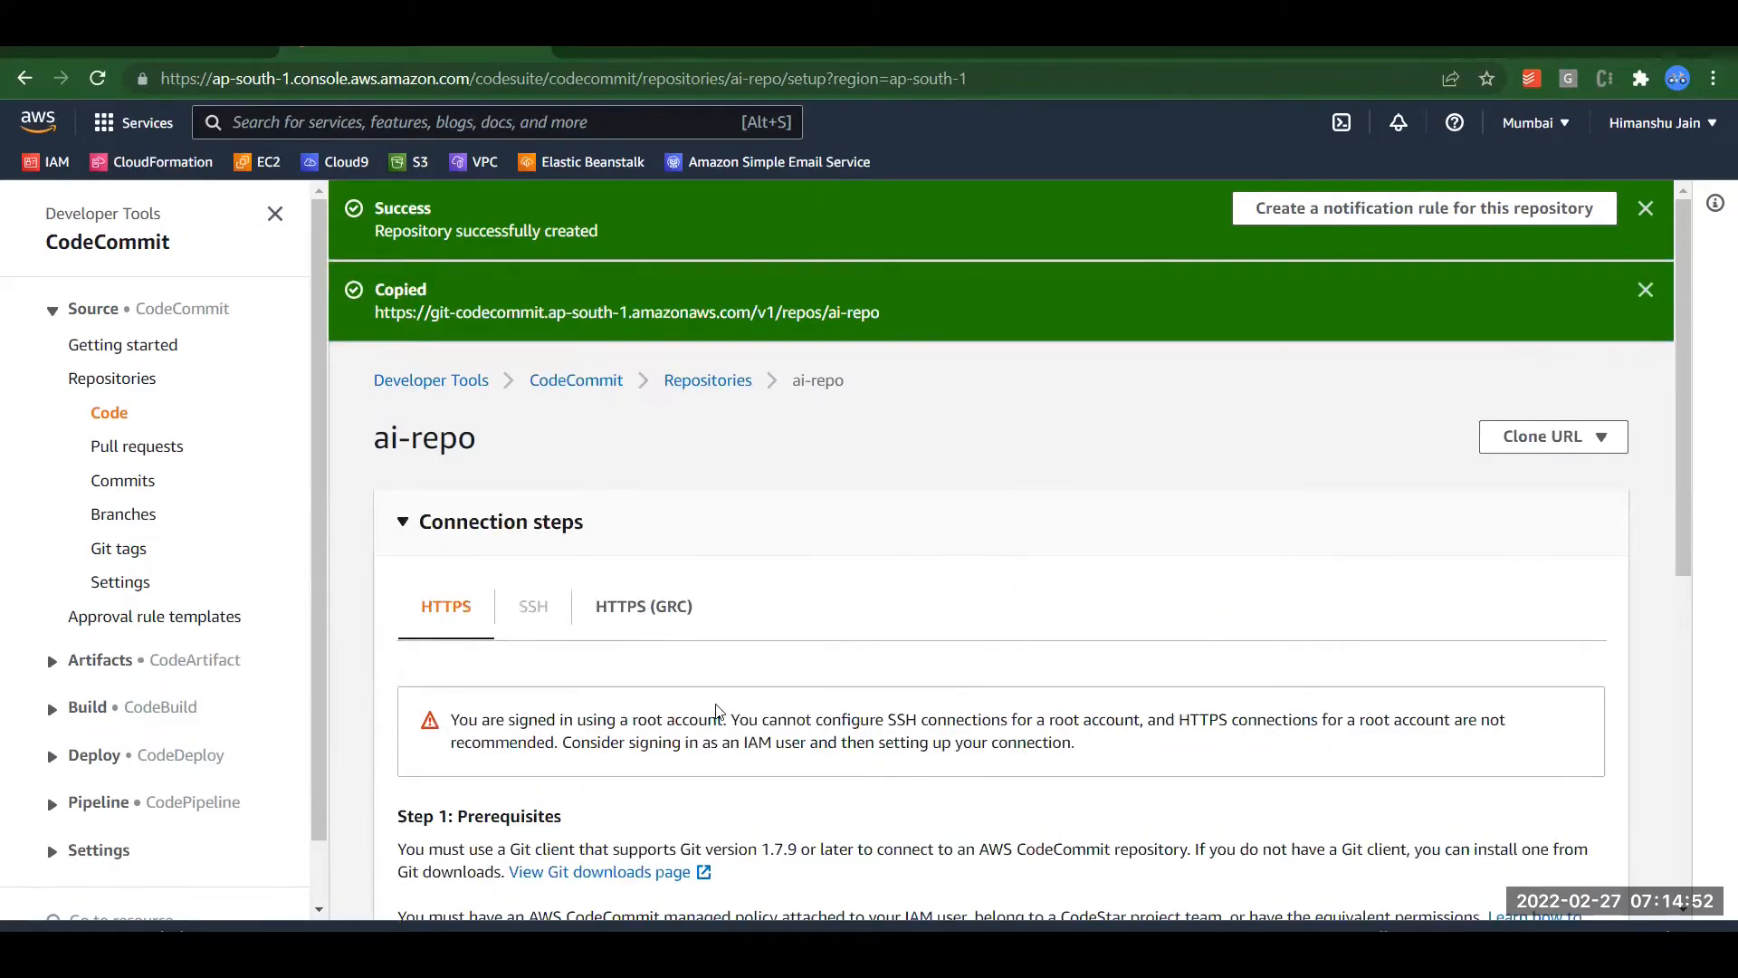
click(543, 946)
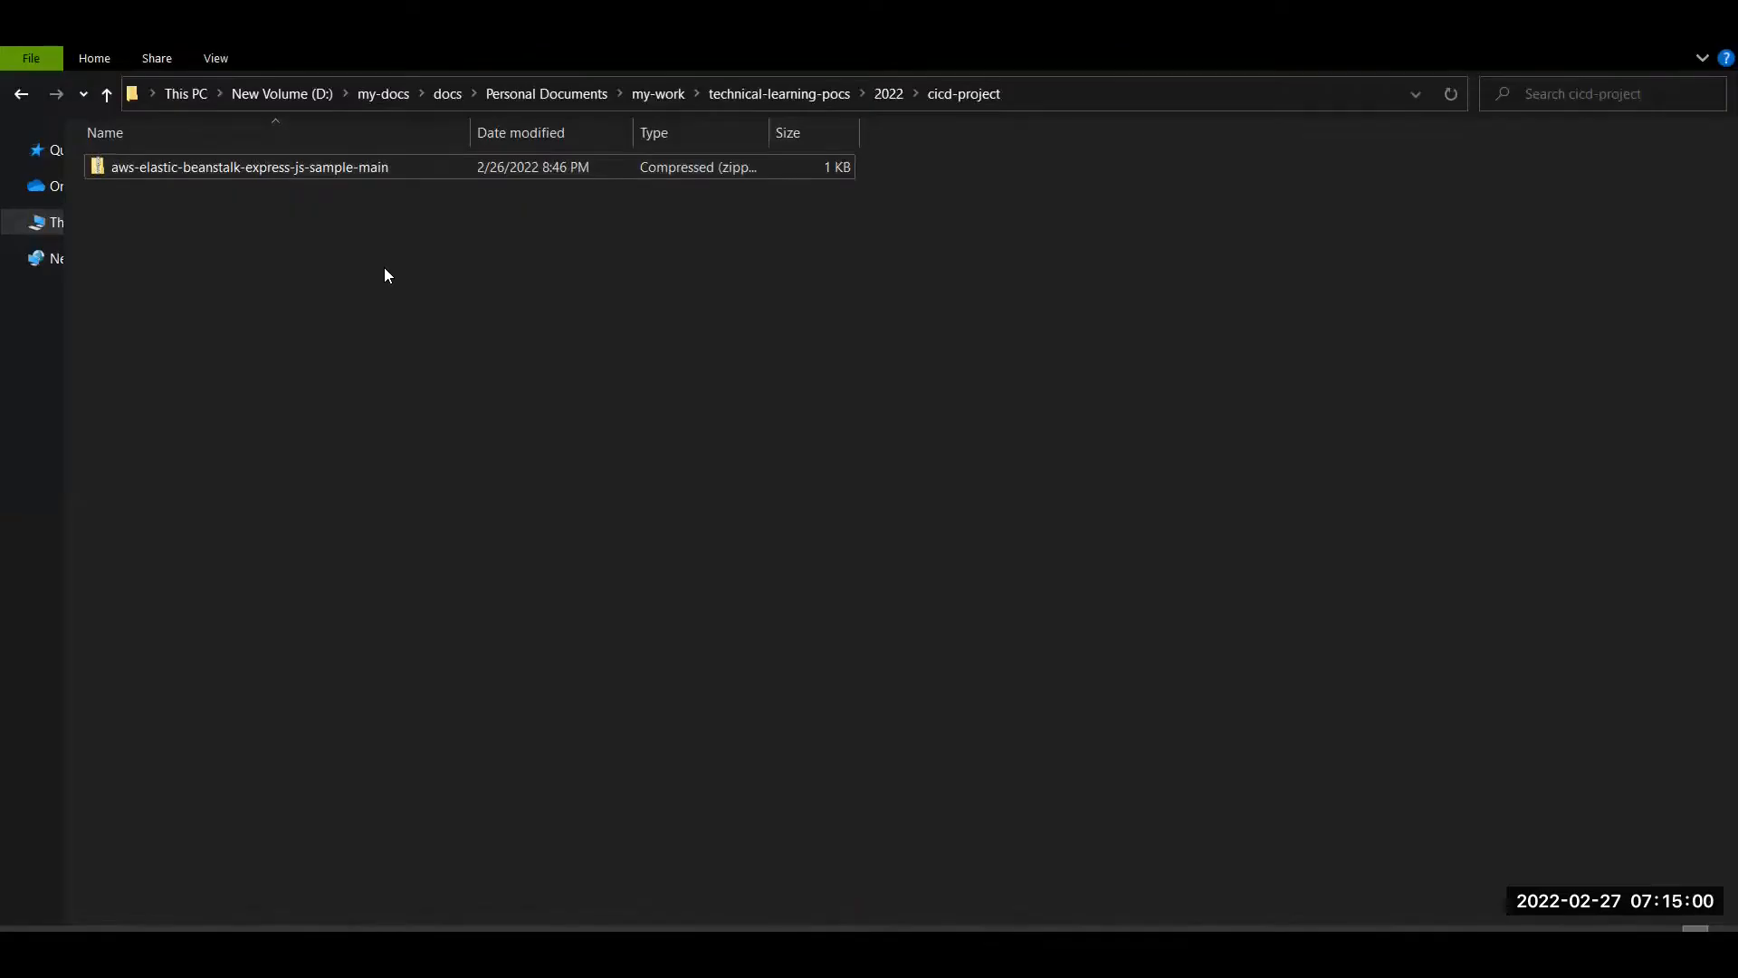
Open a command prompt in cicd-project and git clone ai-repo using the pasted HTTPS URL.
click(1030, 88)
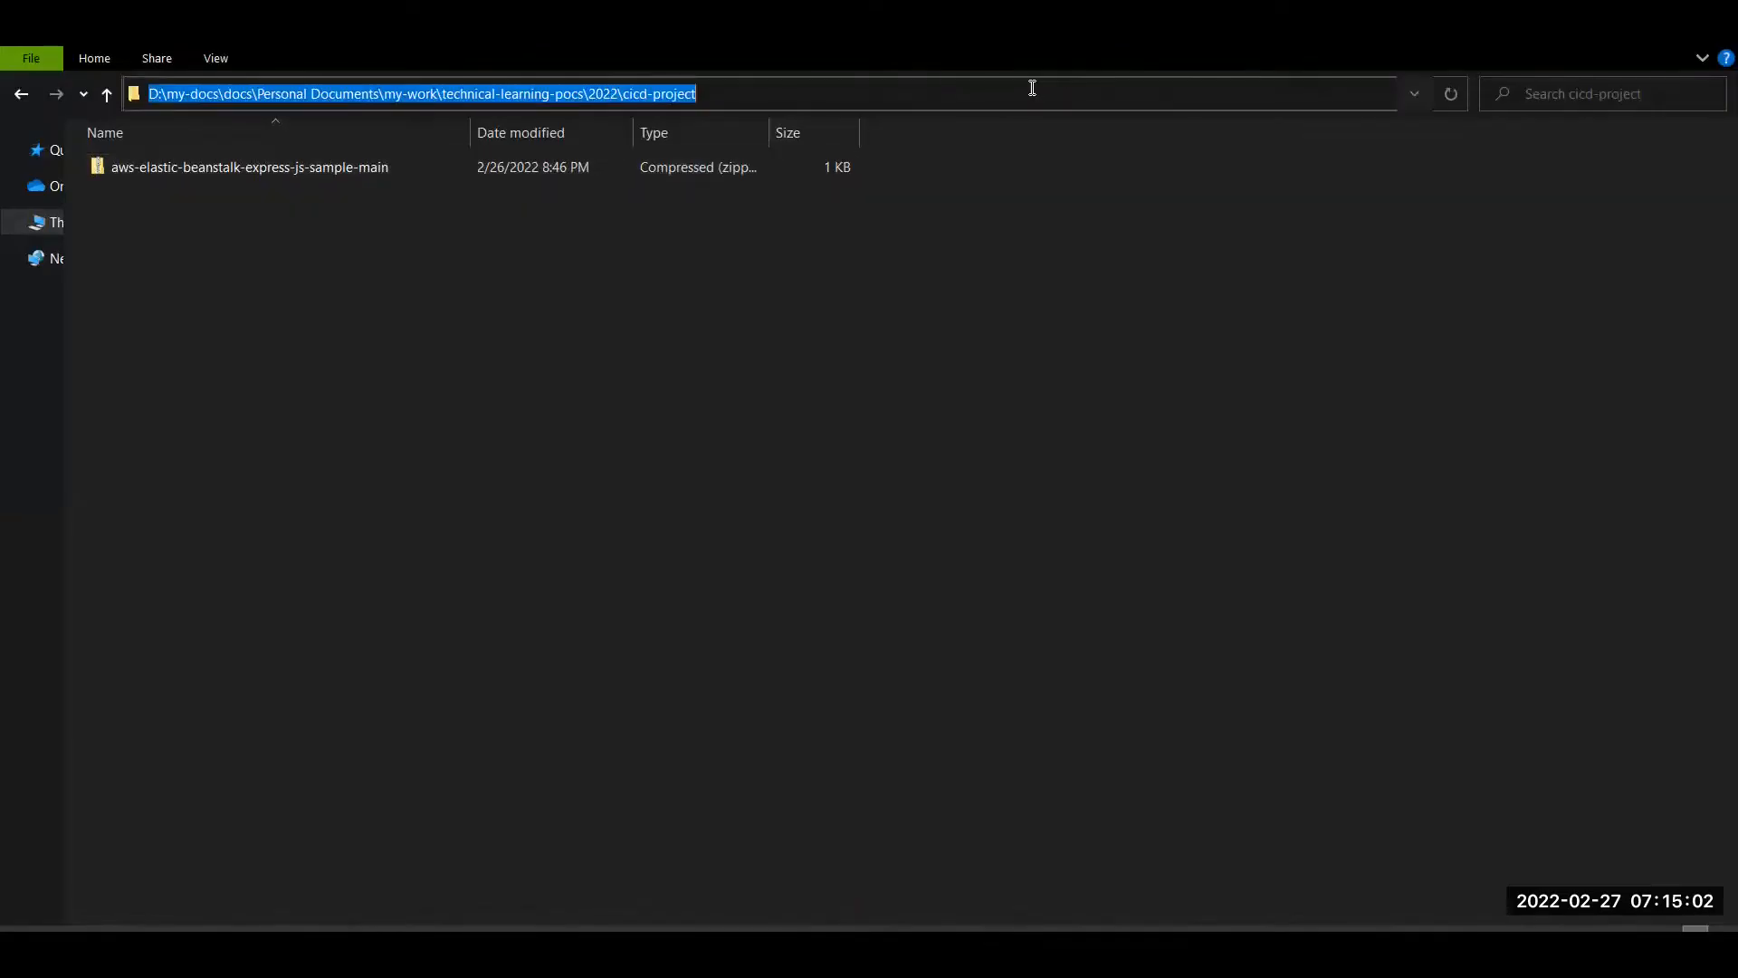
text(cmd)
key(Return)
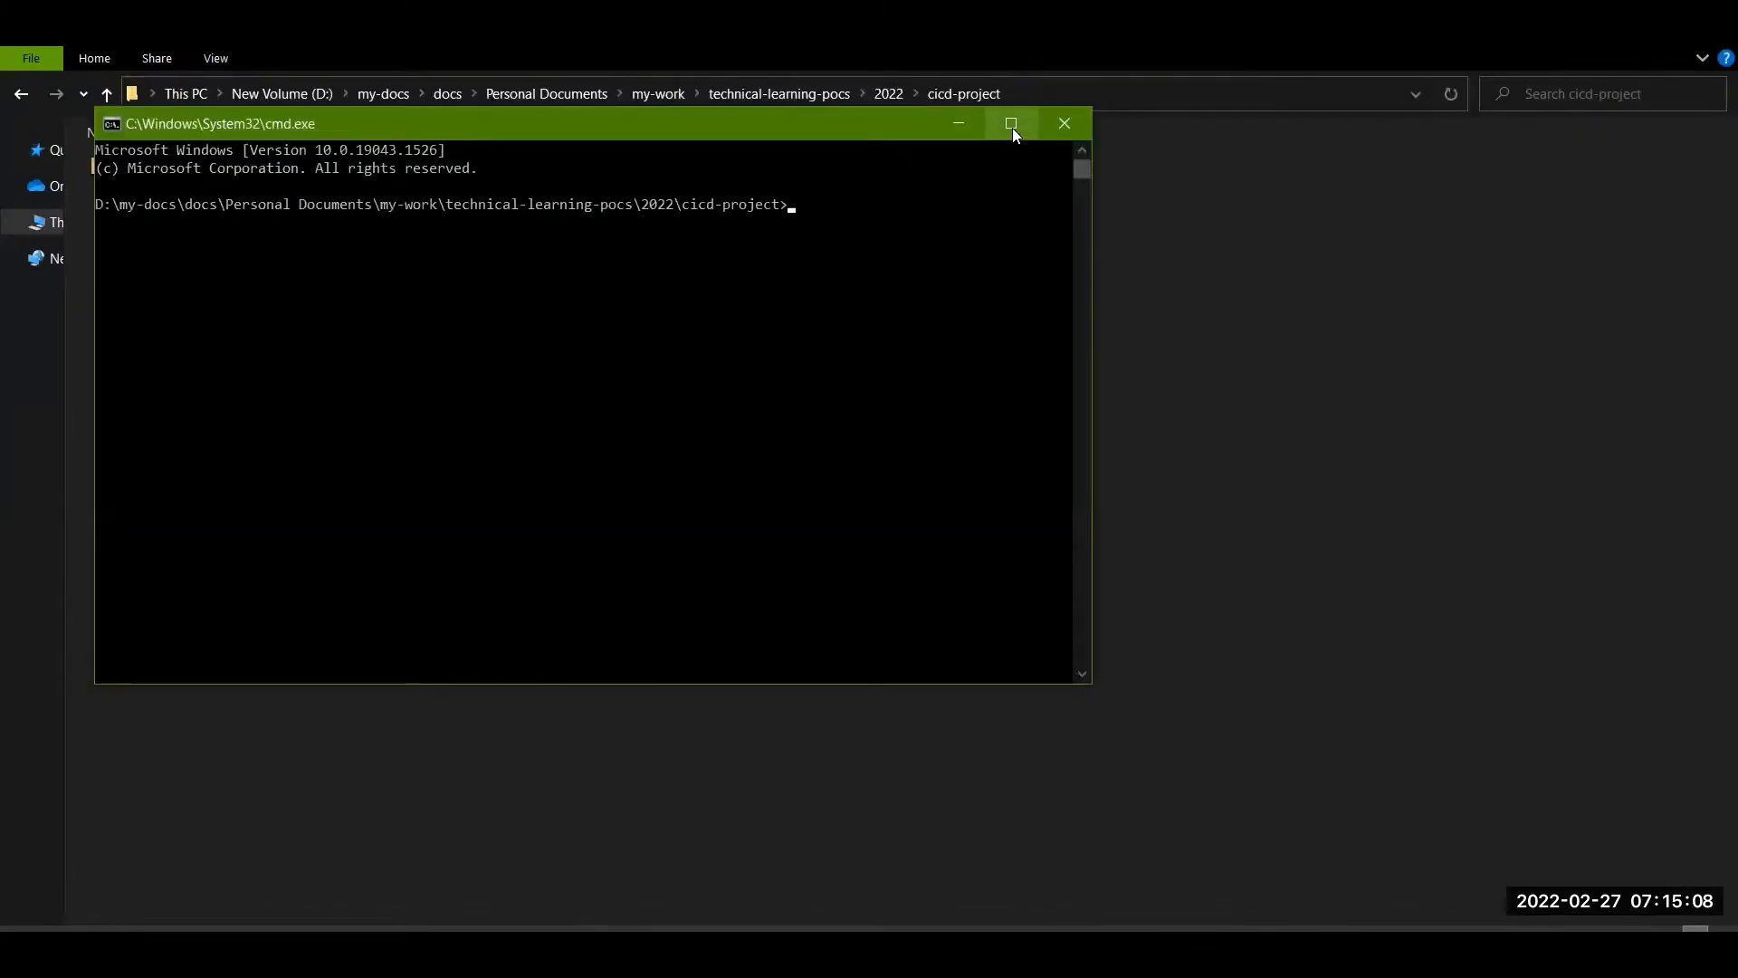
click(1012, 123)
ctrl+scroll(1012, 128, up, 2)
text(git clone)
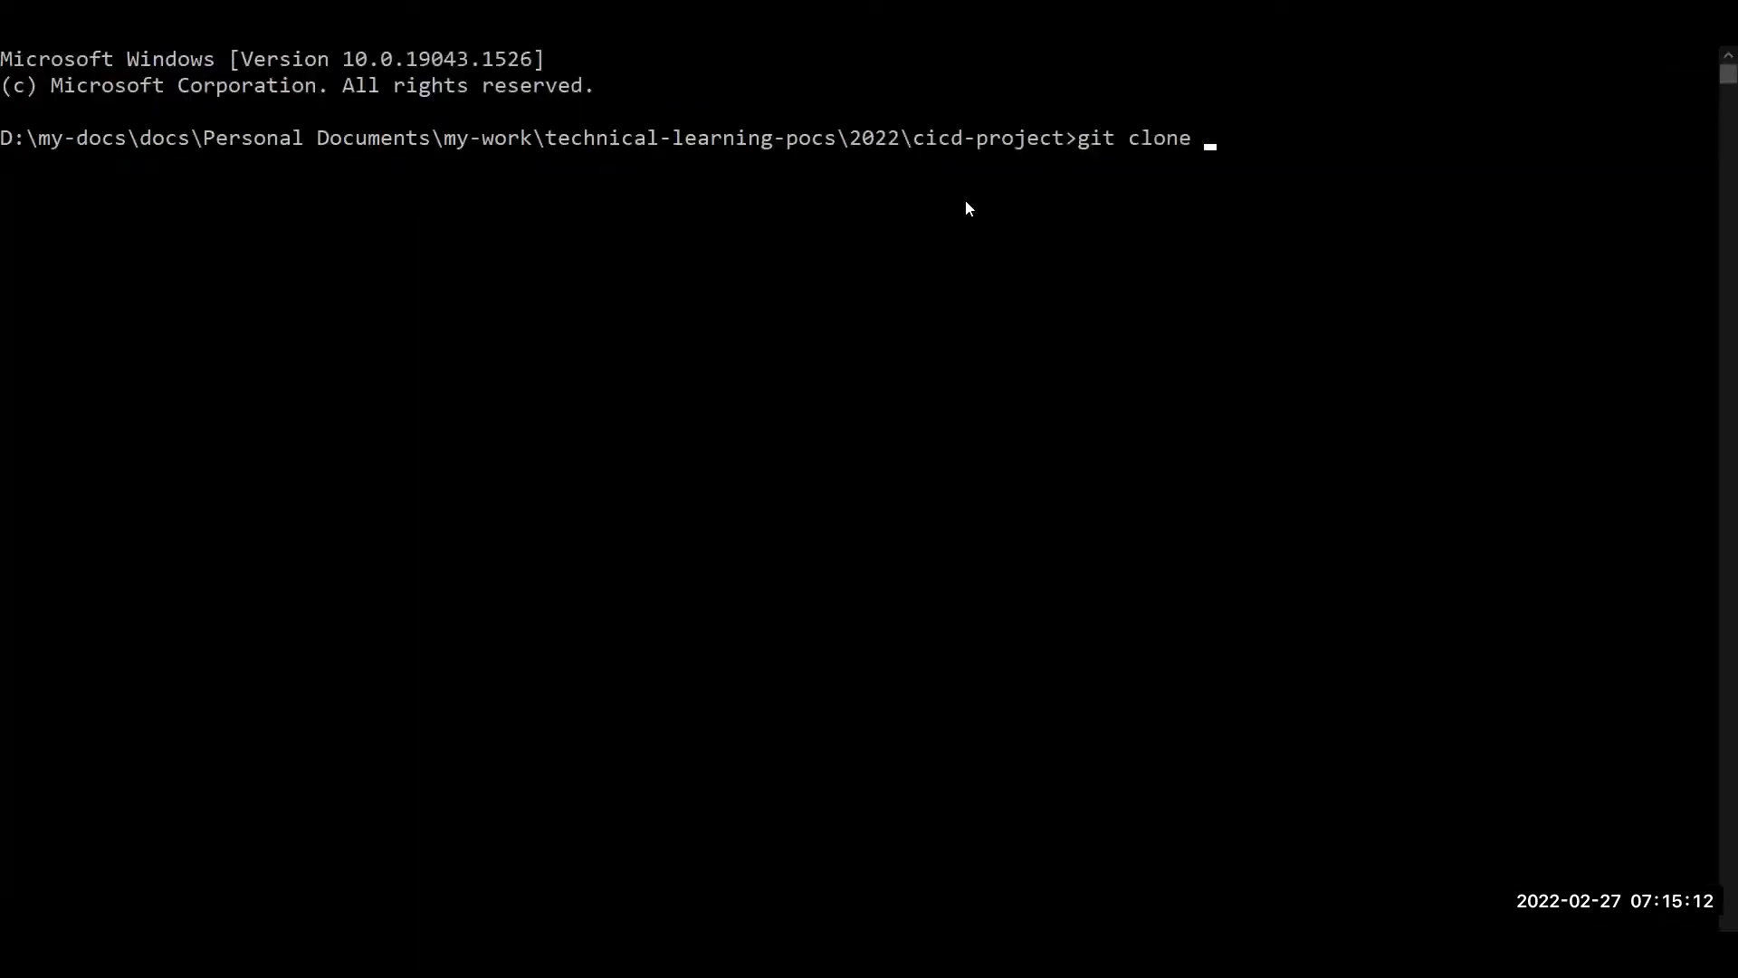
key(ctrl+v)
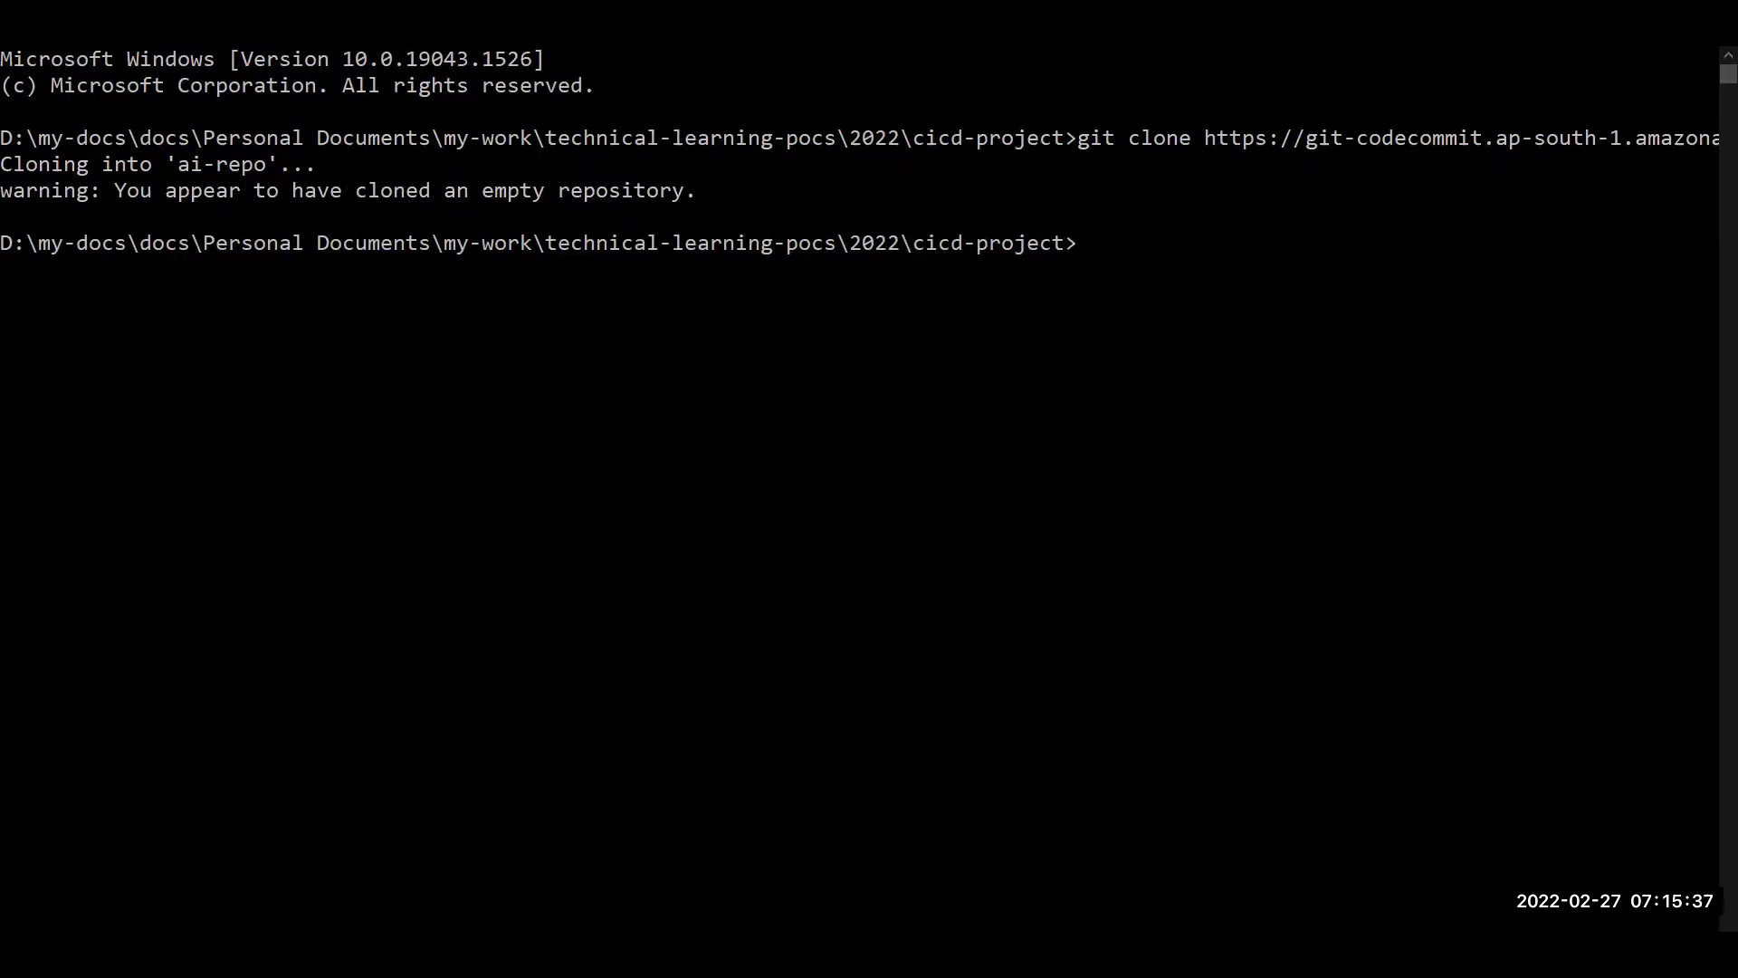
key(alt+Tab)
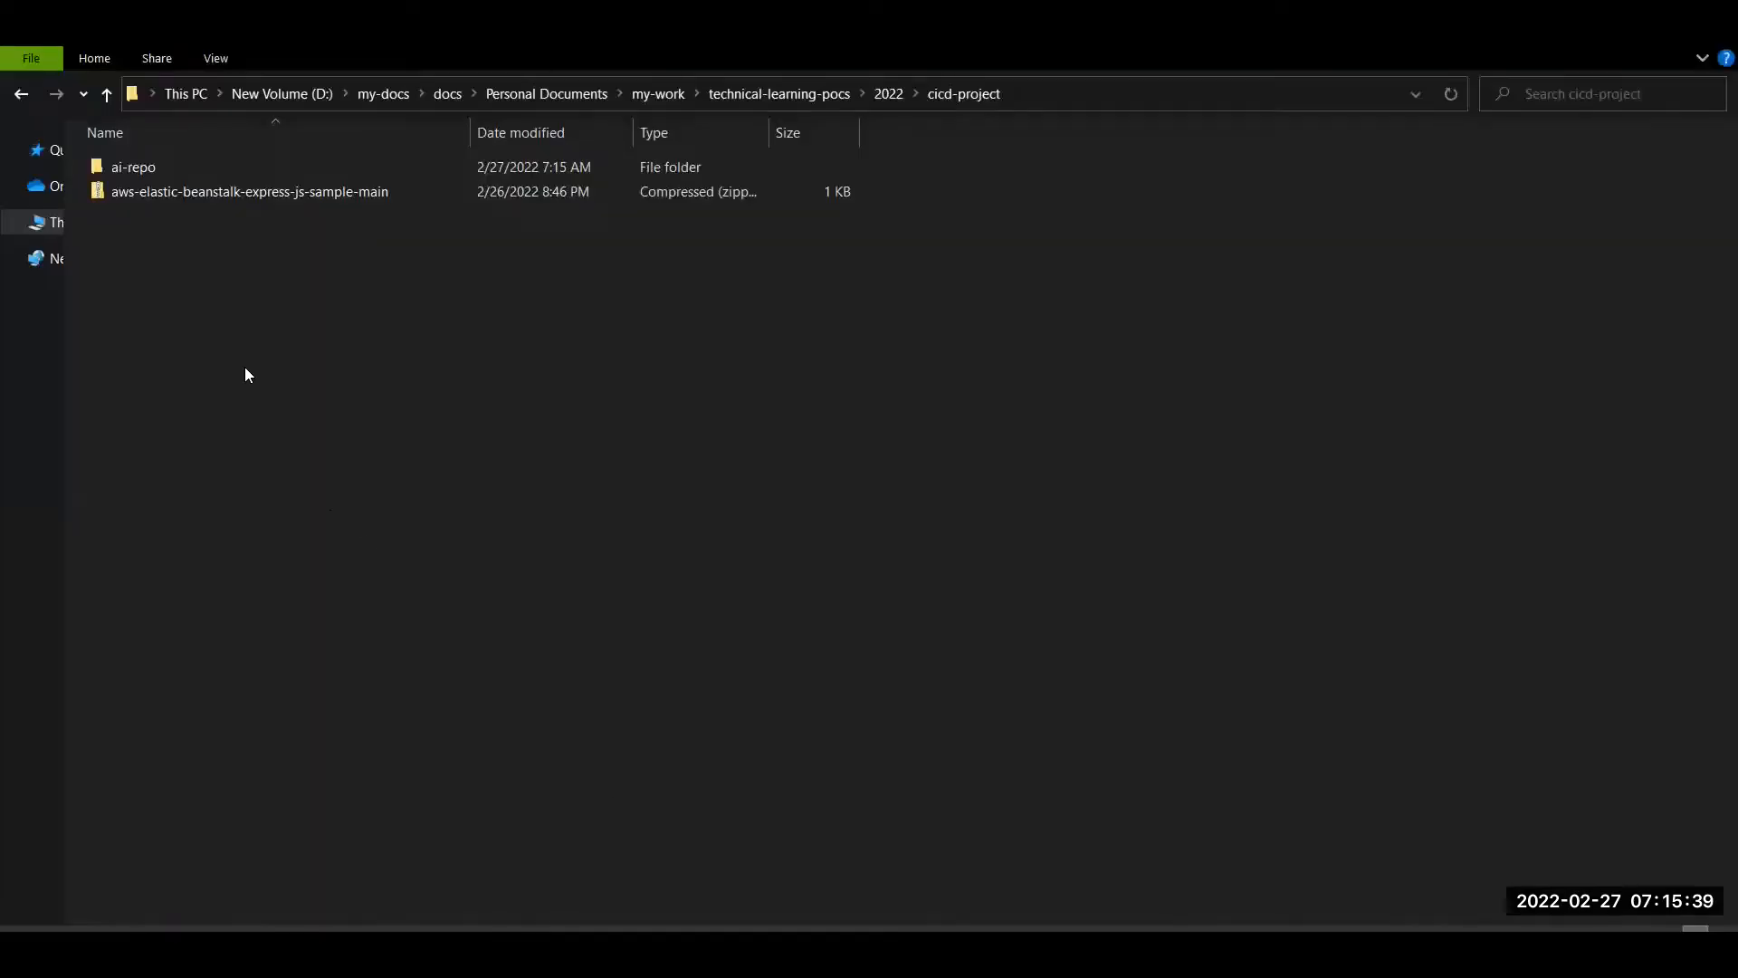
Check the empty ai-repo folder, then extract the sample zip into its own folder.
click(125, 170)
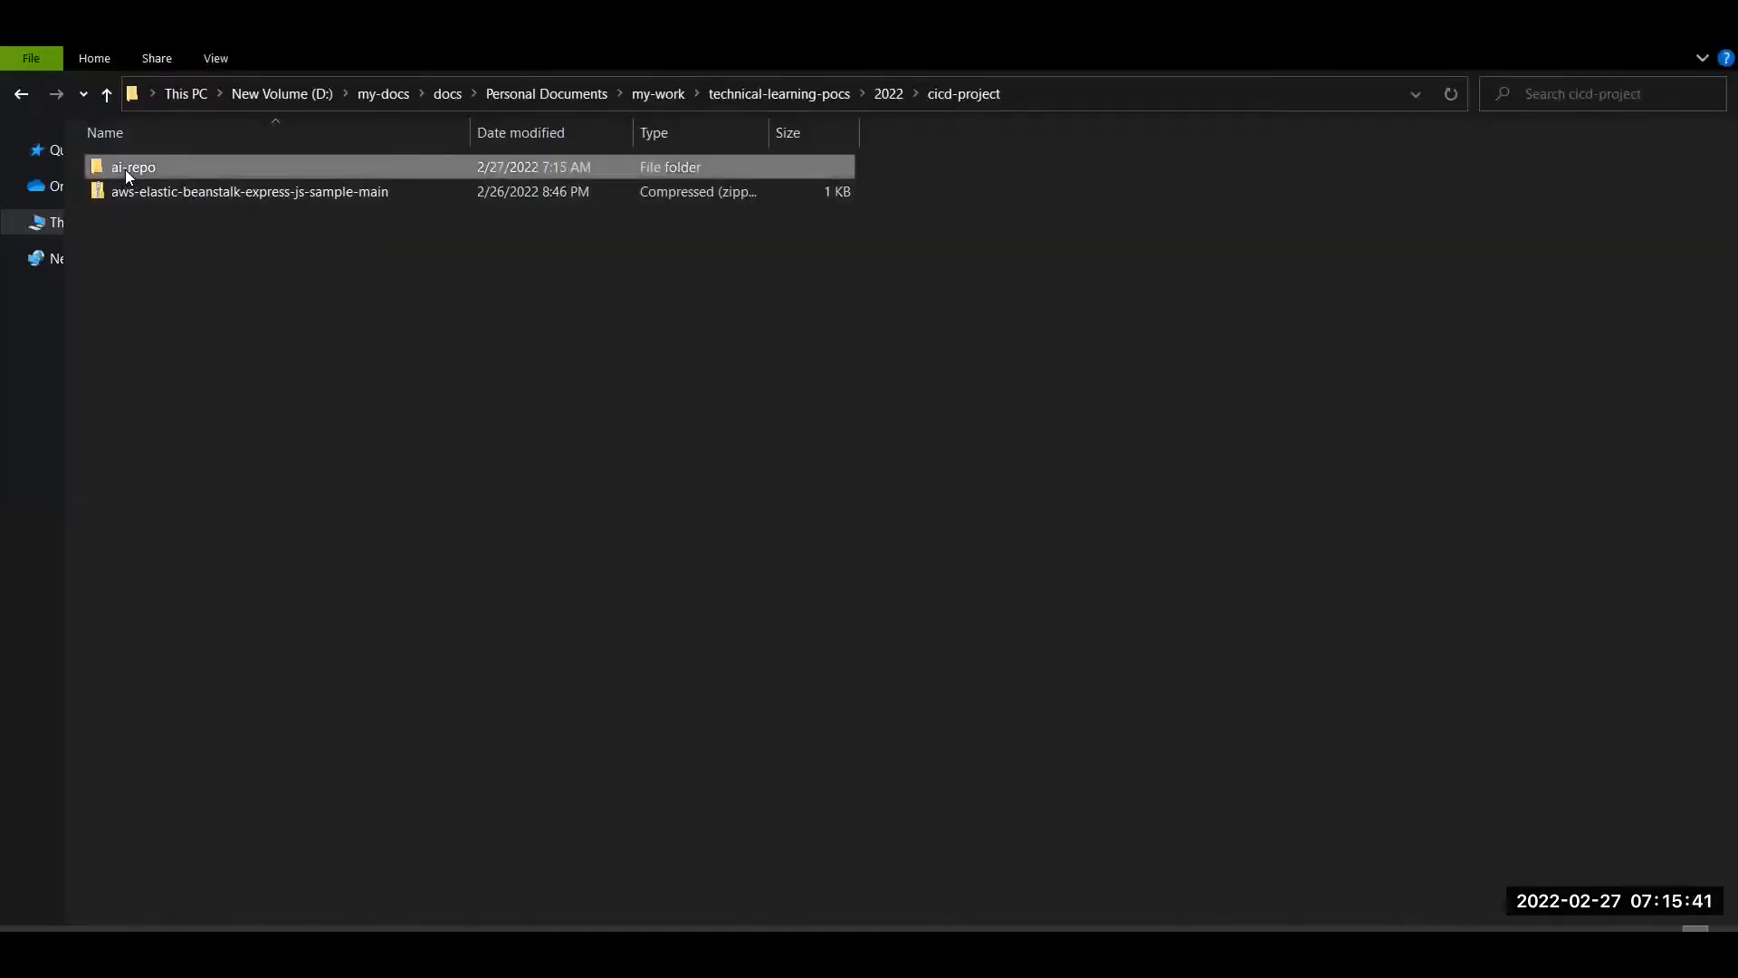
double_click(125, 170)
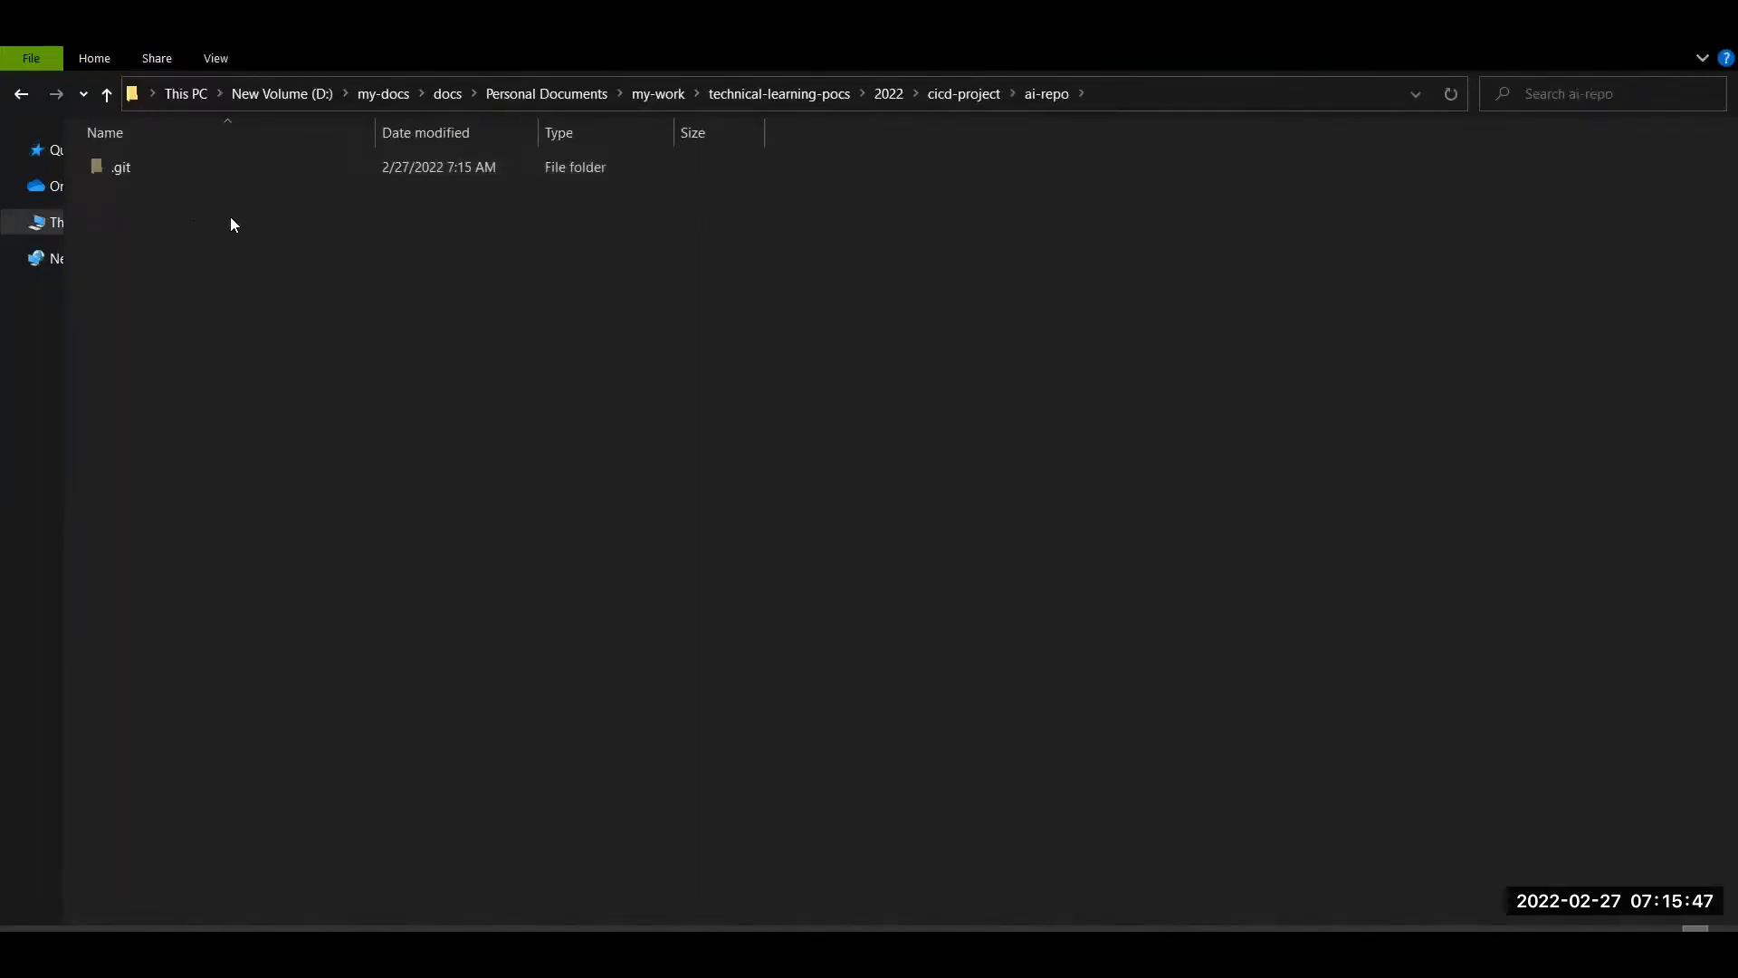
key(alt+Left)
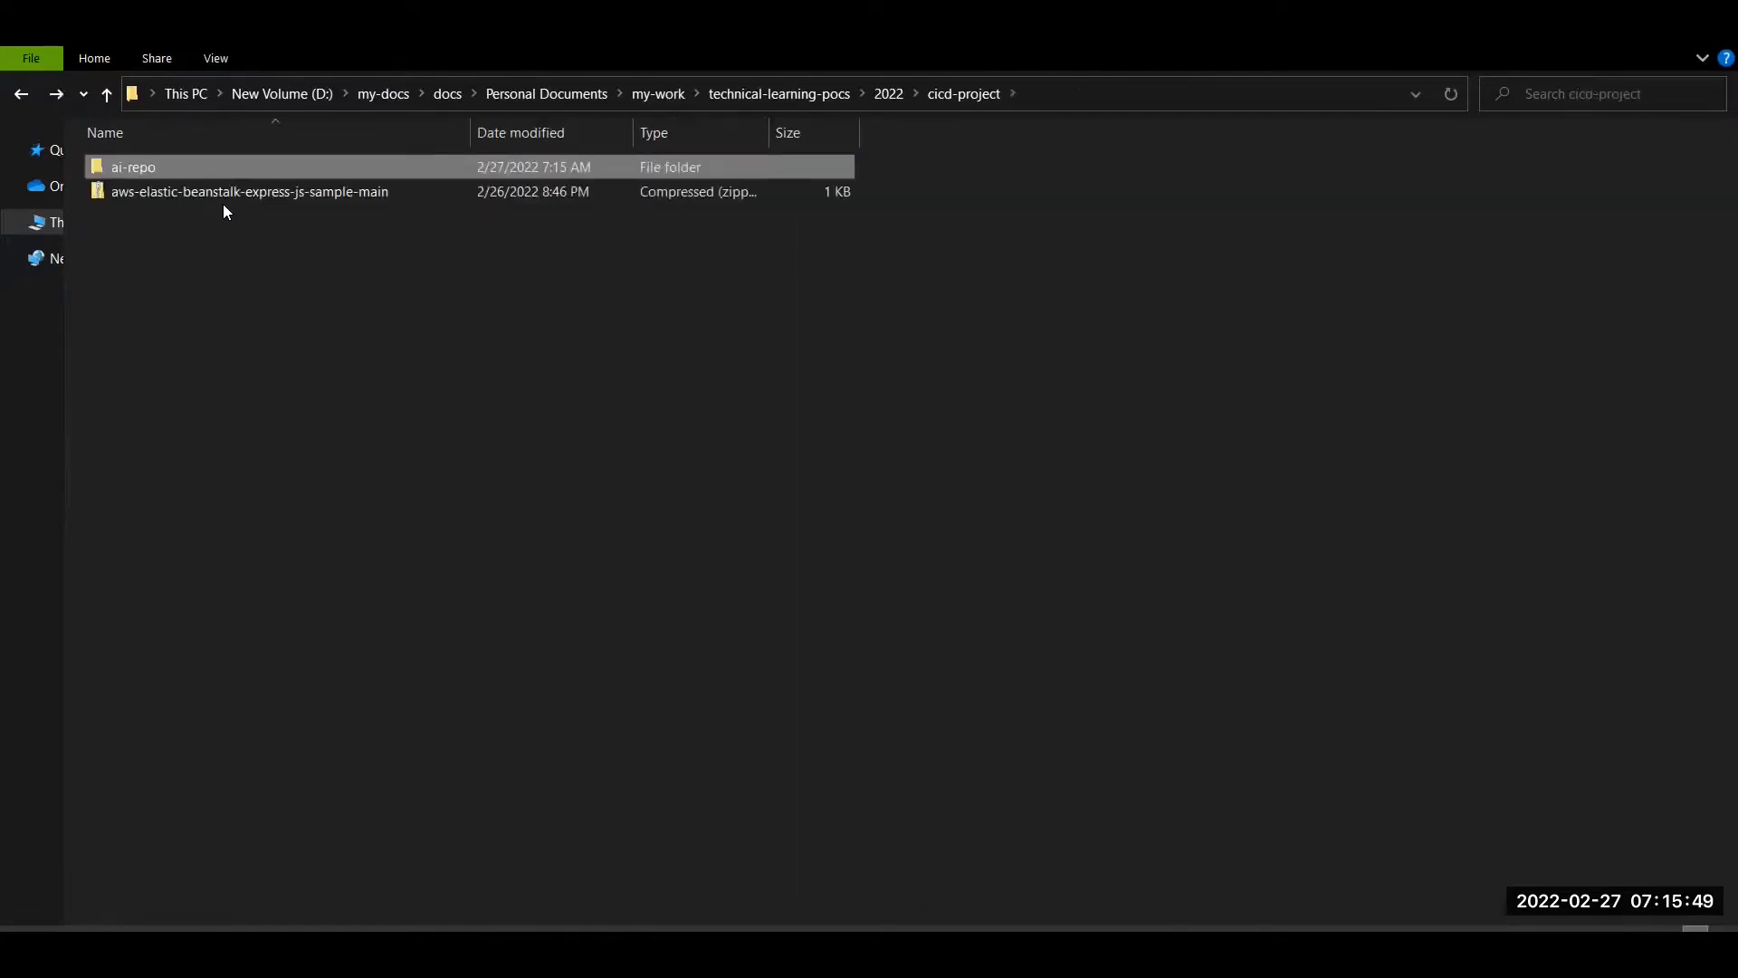
click(224, 198)
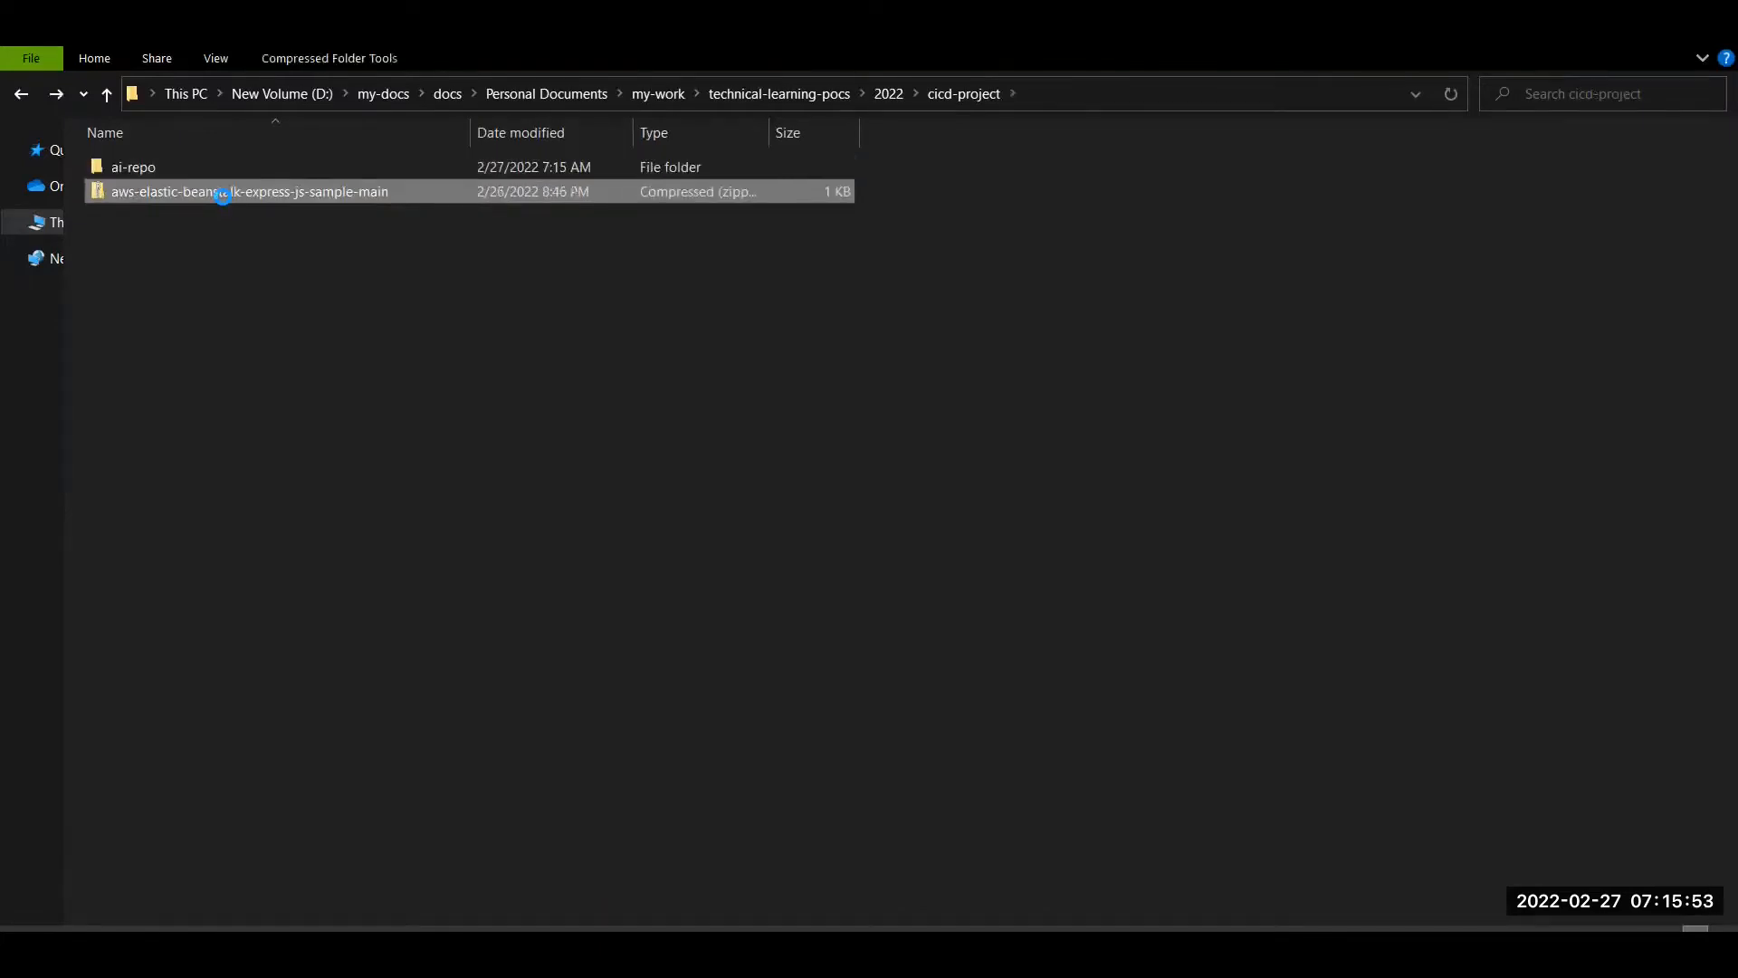
right_click(223, 198)
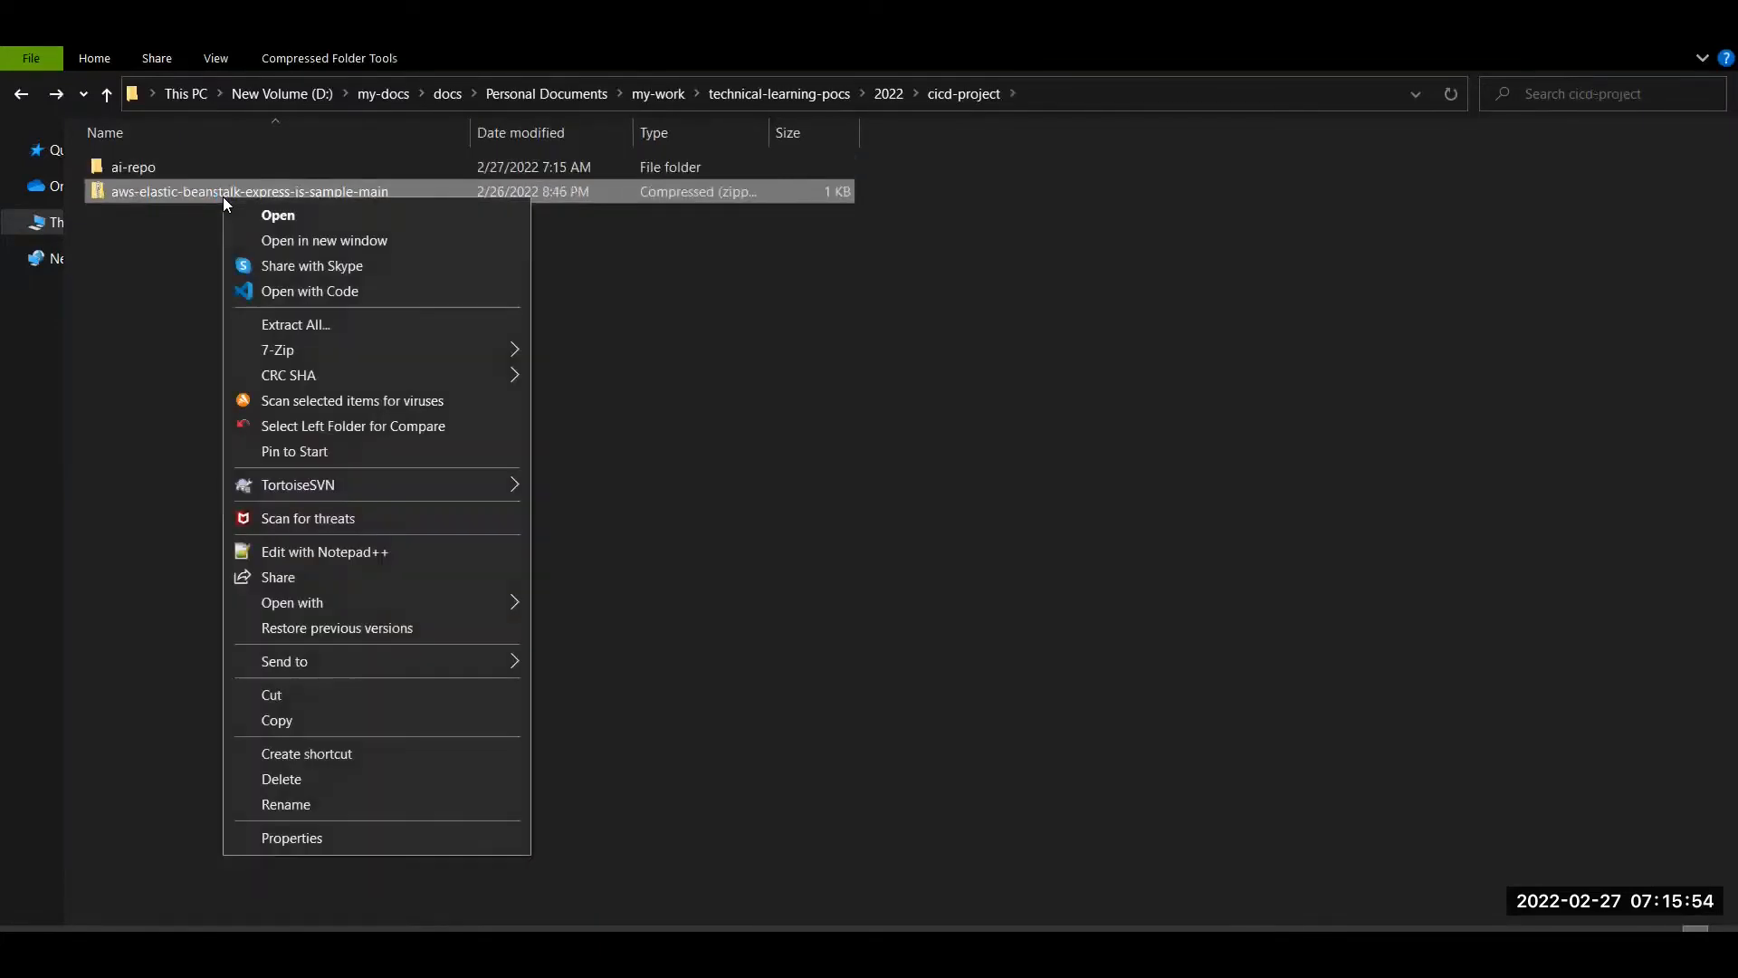
click(429, 324)
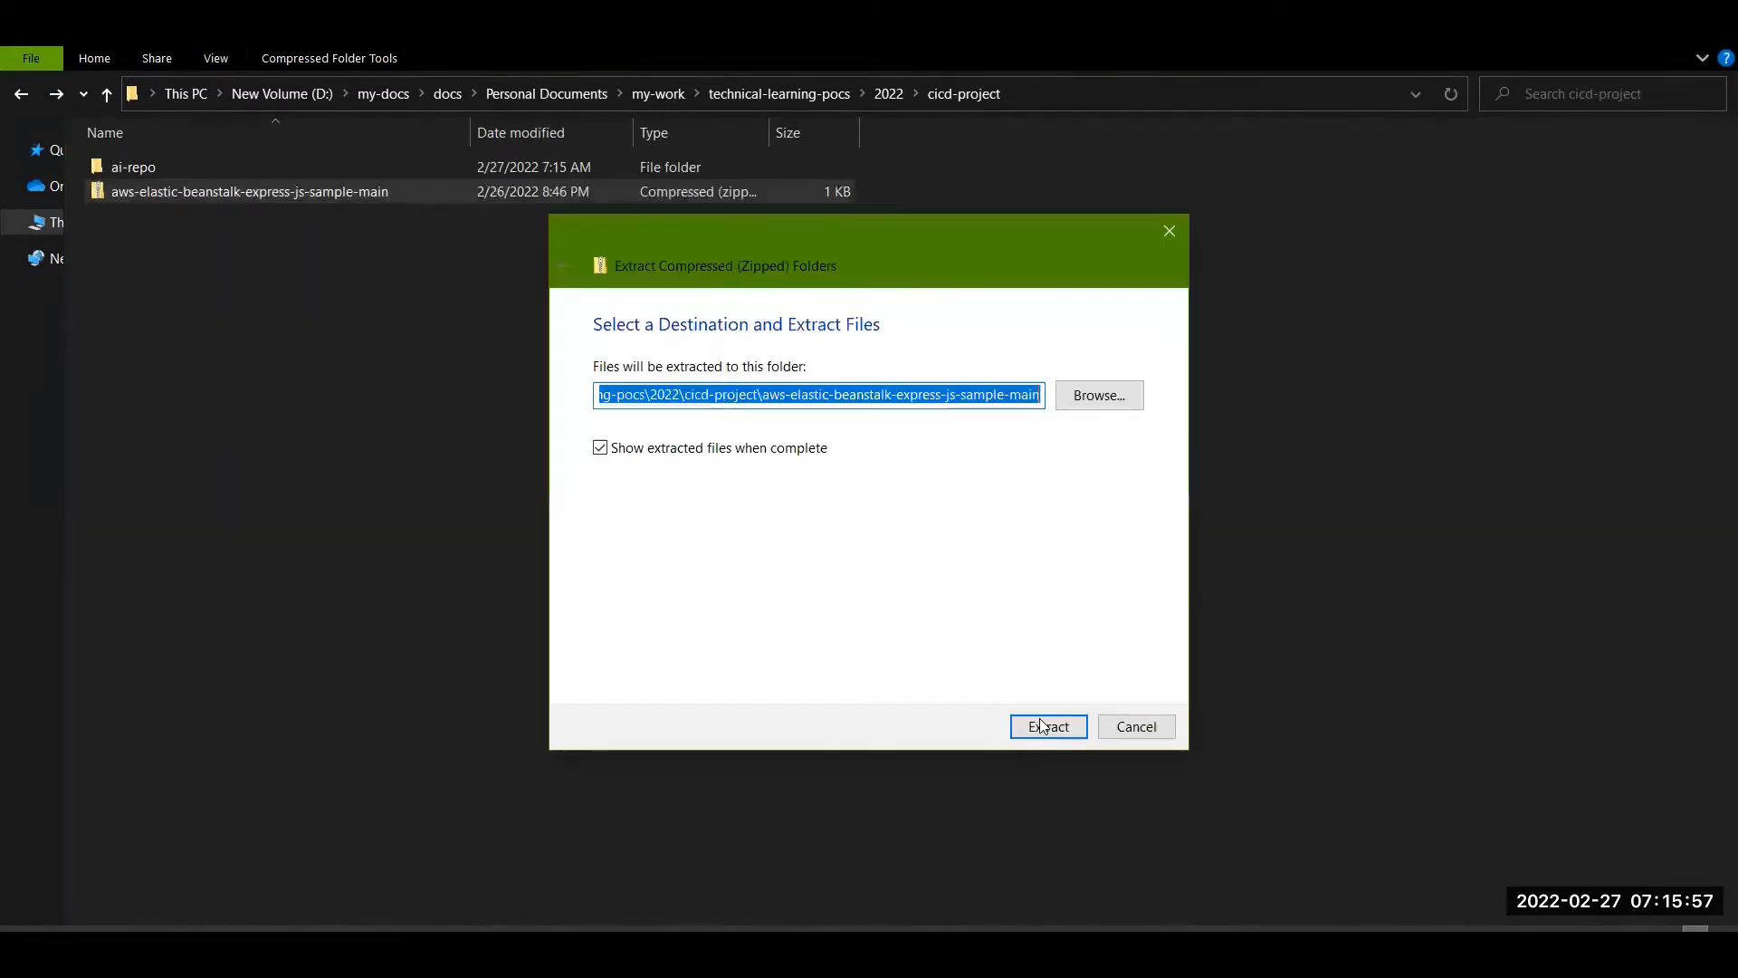
click(1041, 726)
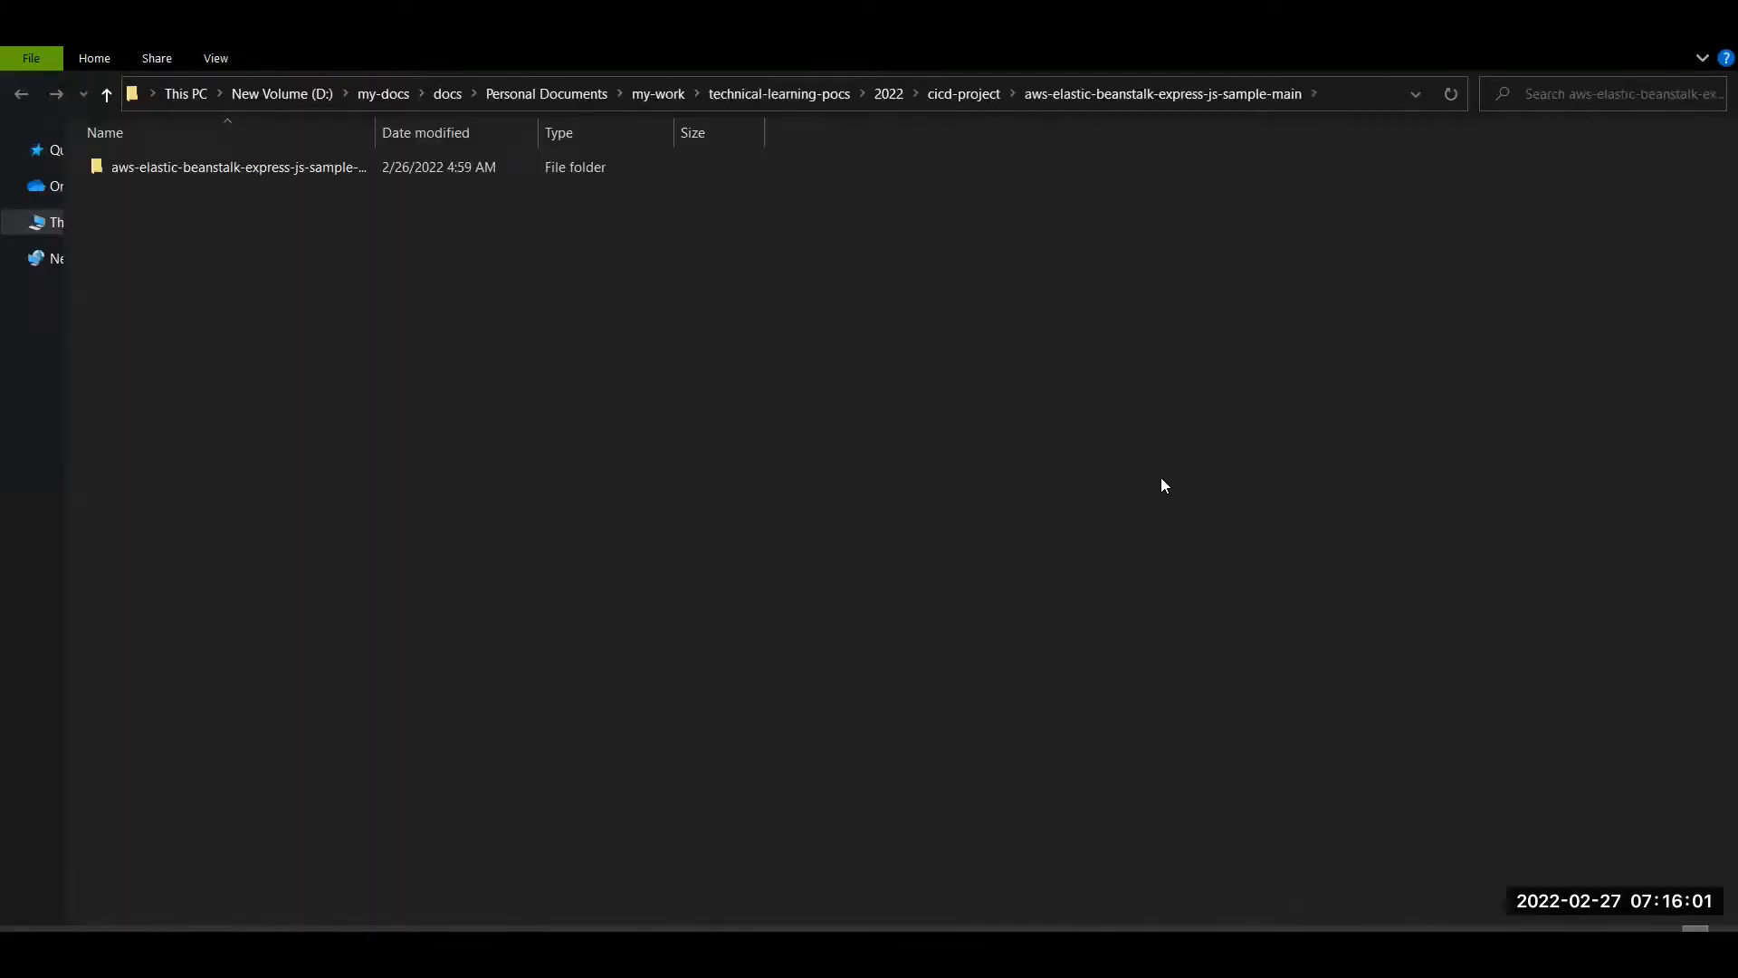
Inspect the extracted aws-elastic-beanstalk-express-js-sample-main folder and the zip's inner folder.
double_click(315, 161)
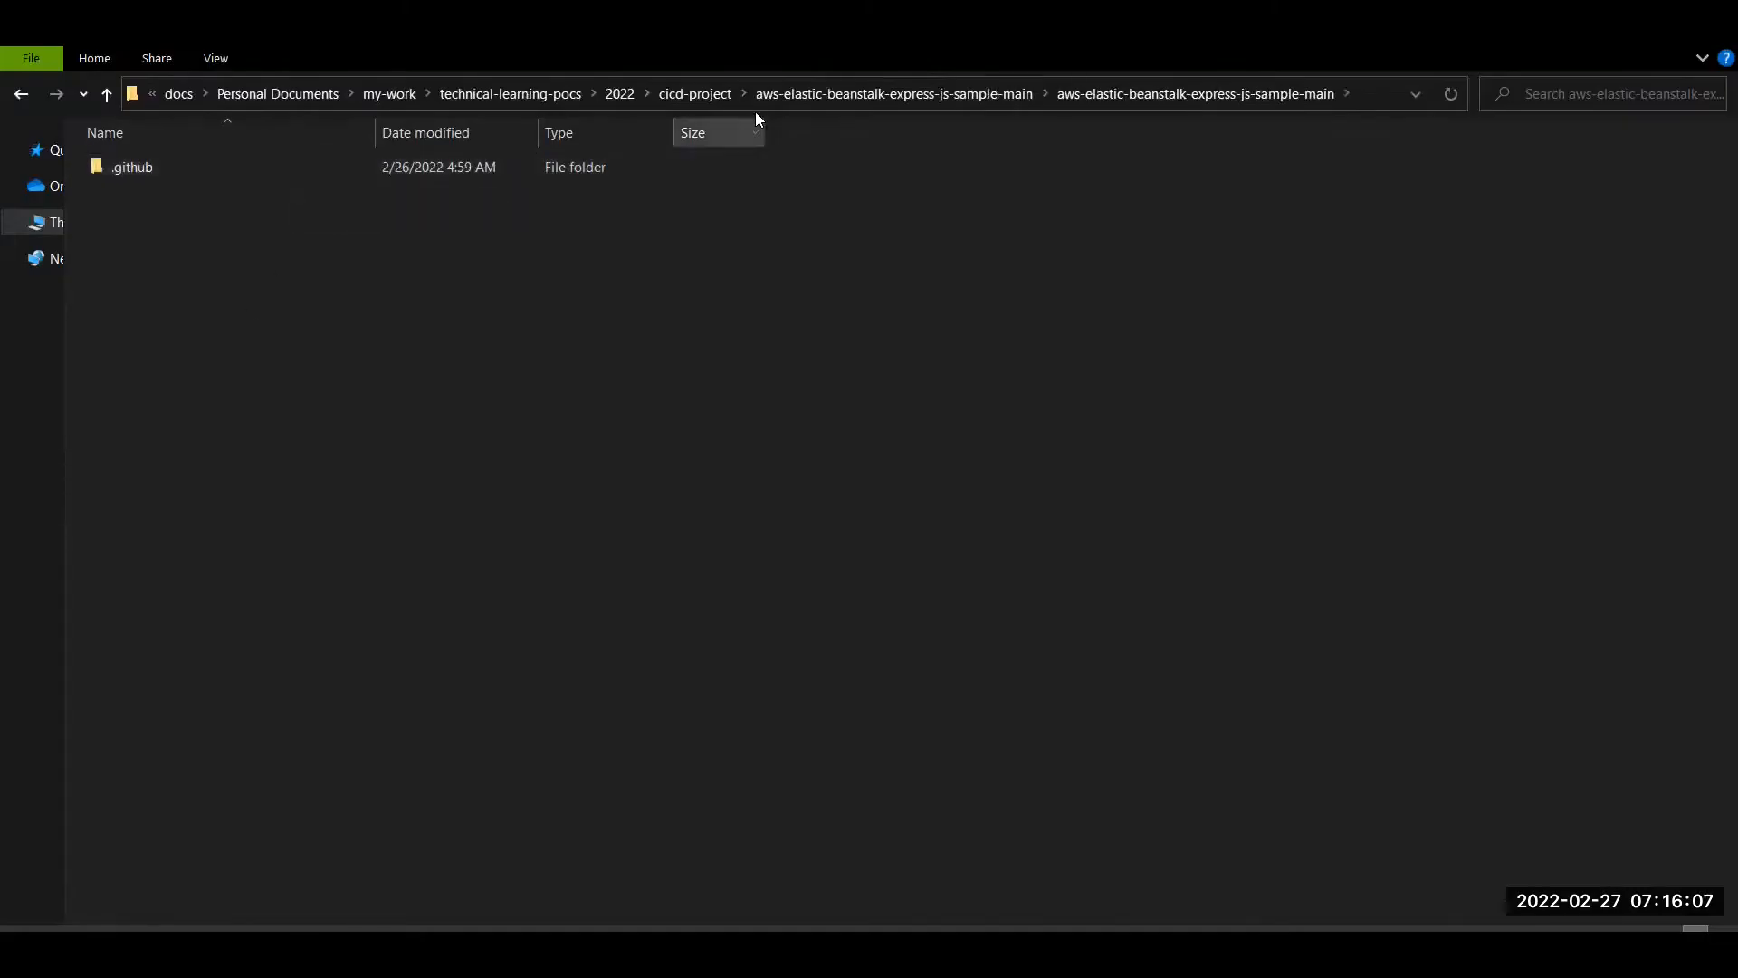
click(928, 90)
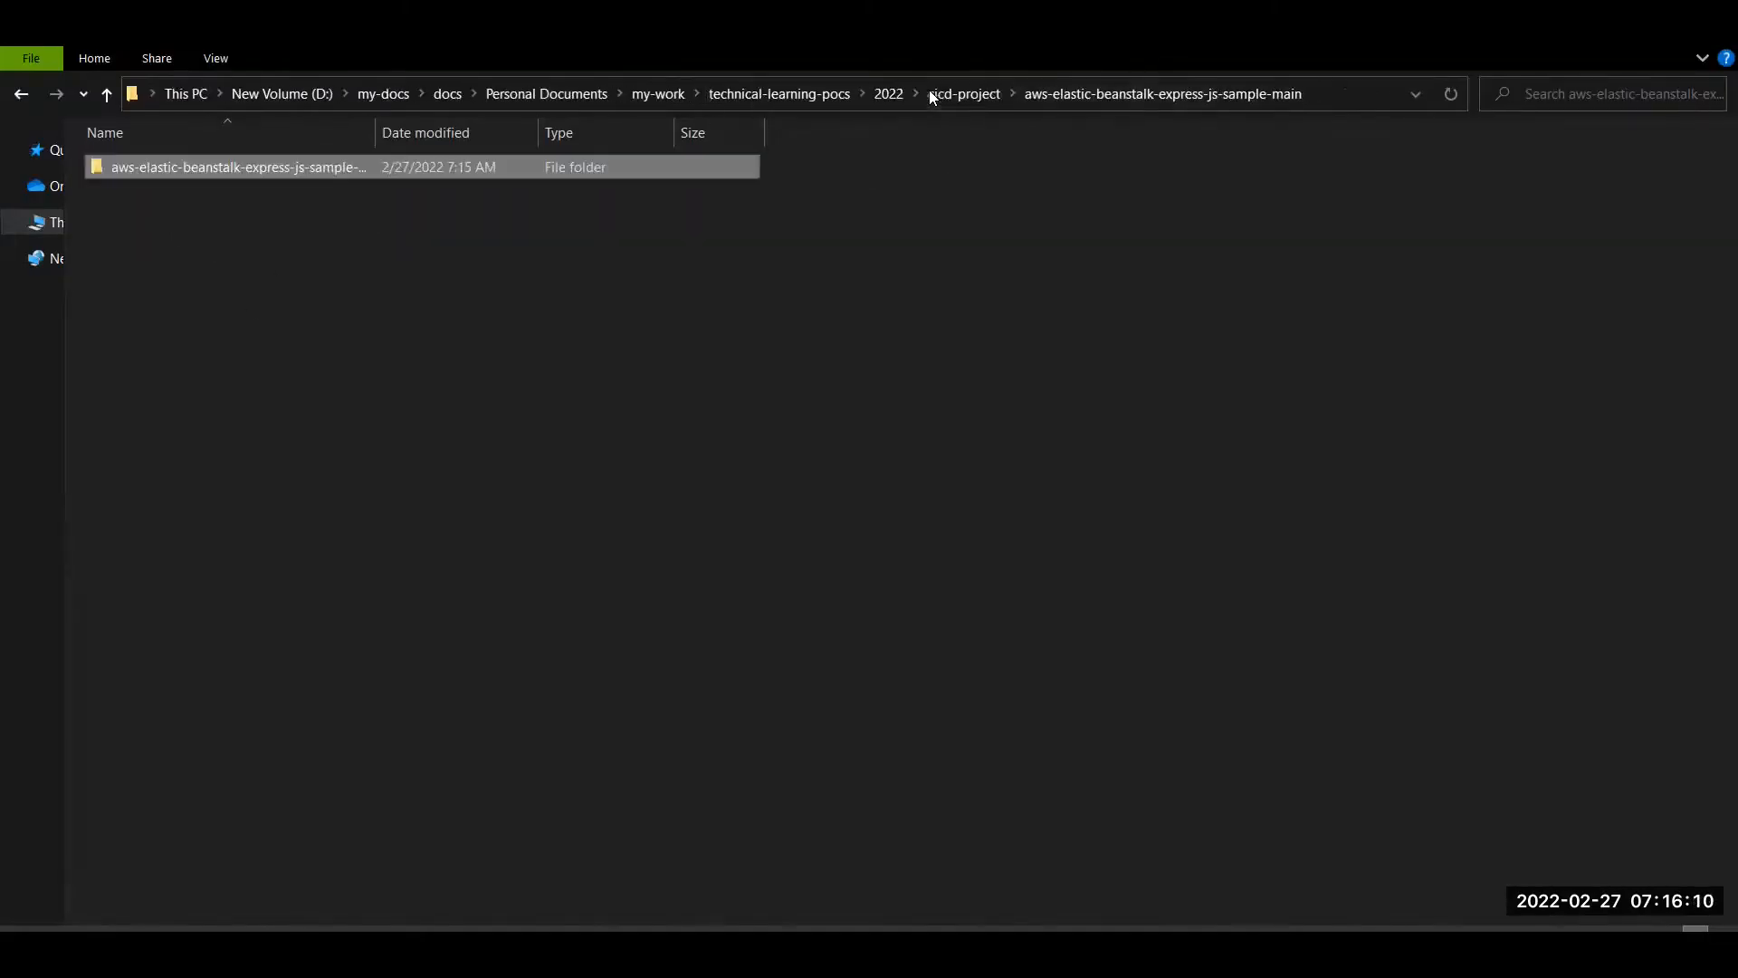
double_click(267, 165)
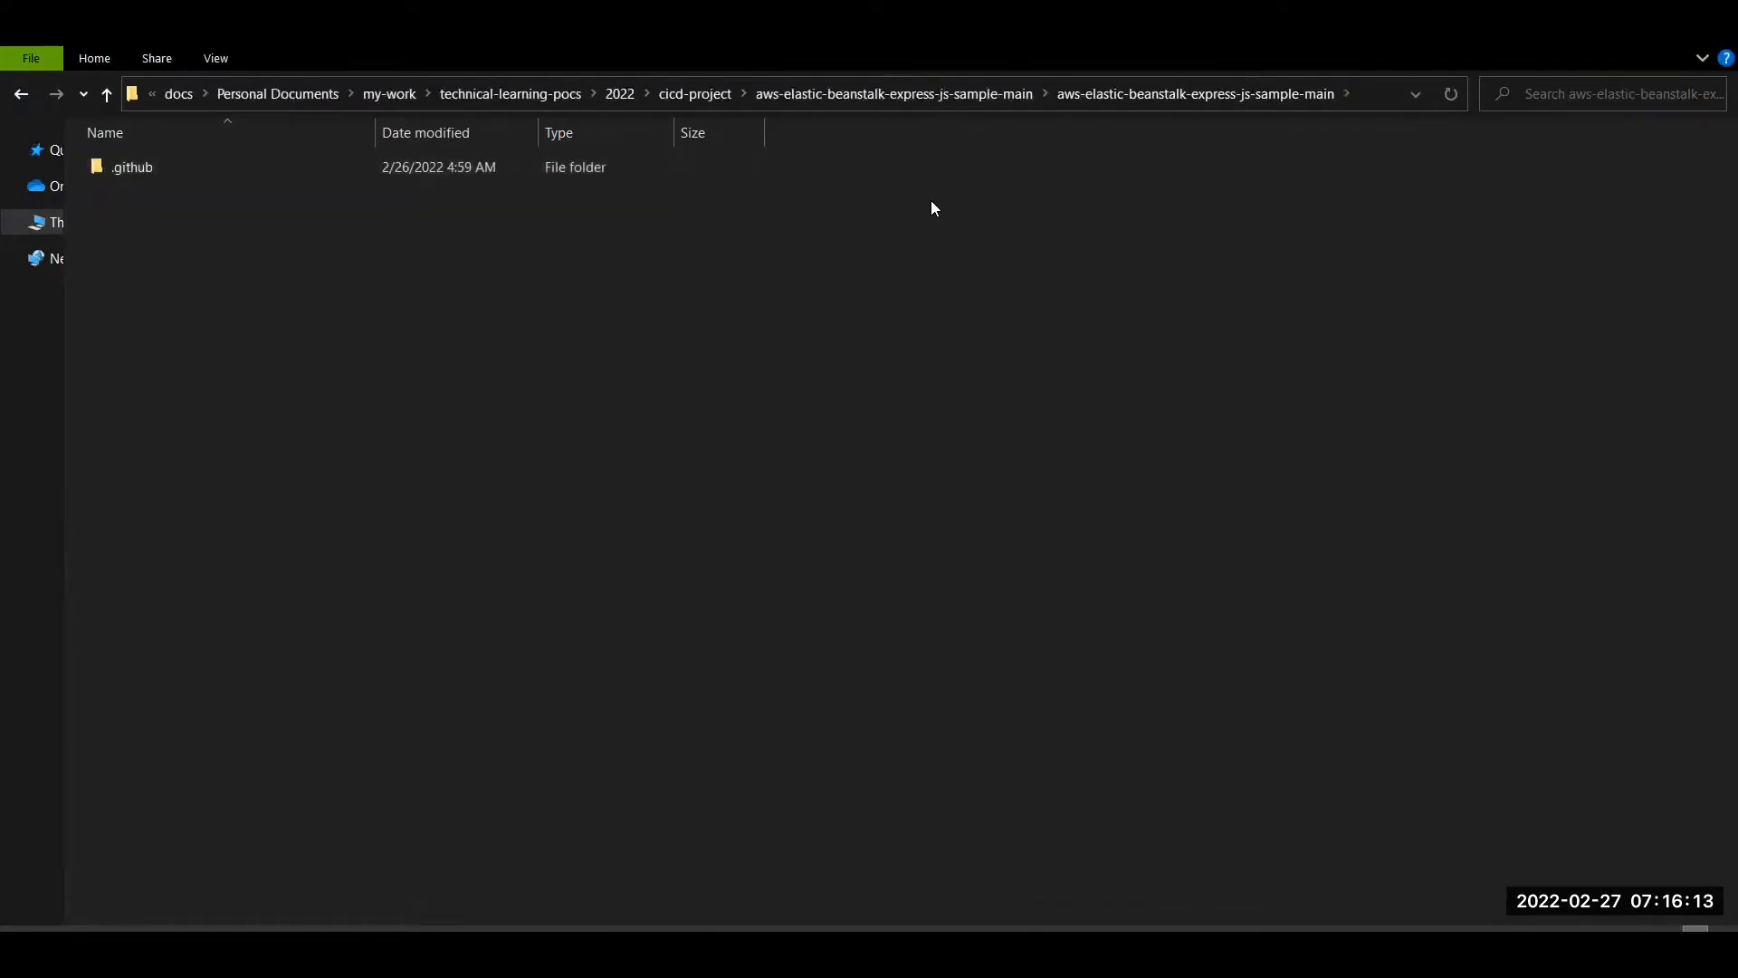
click(709, 97)
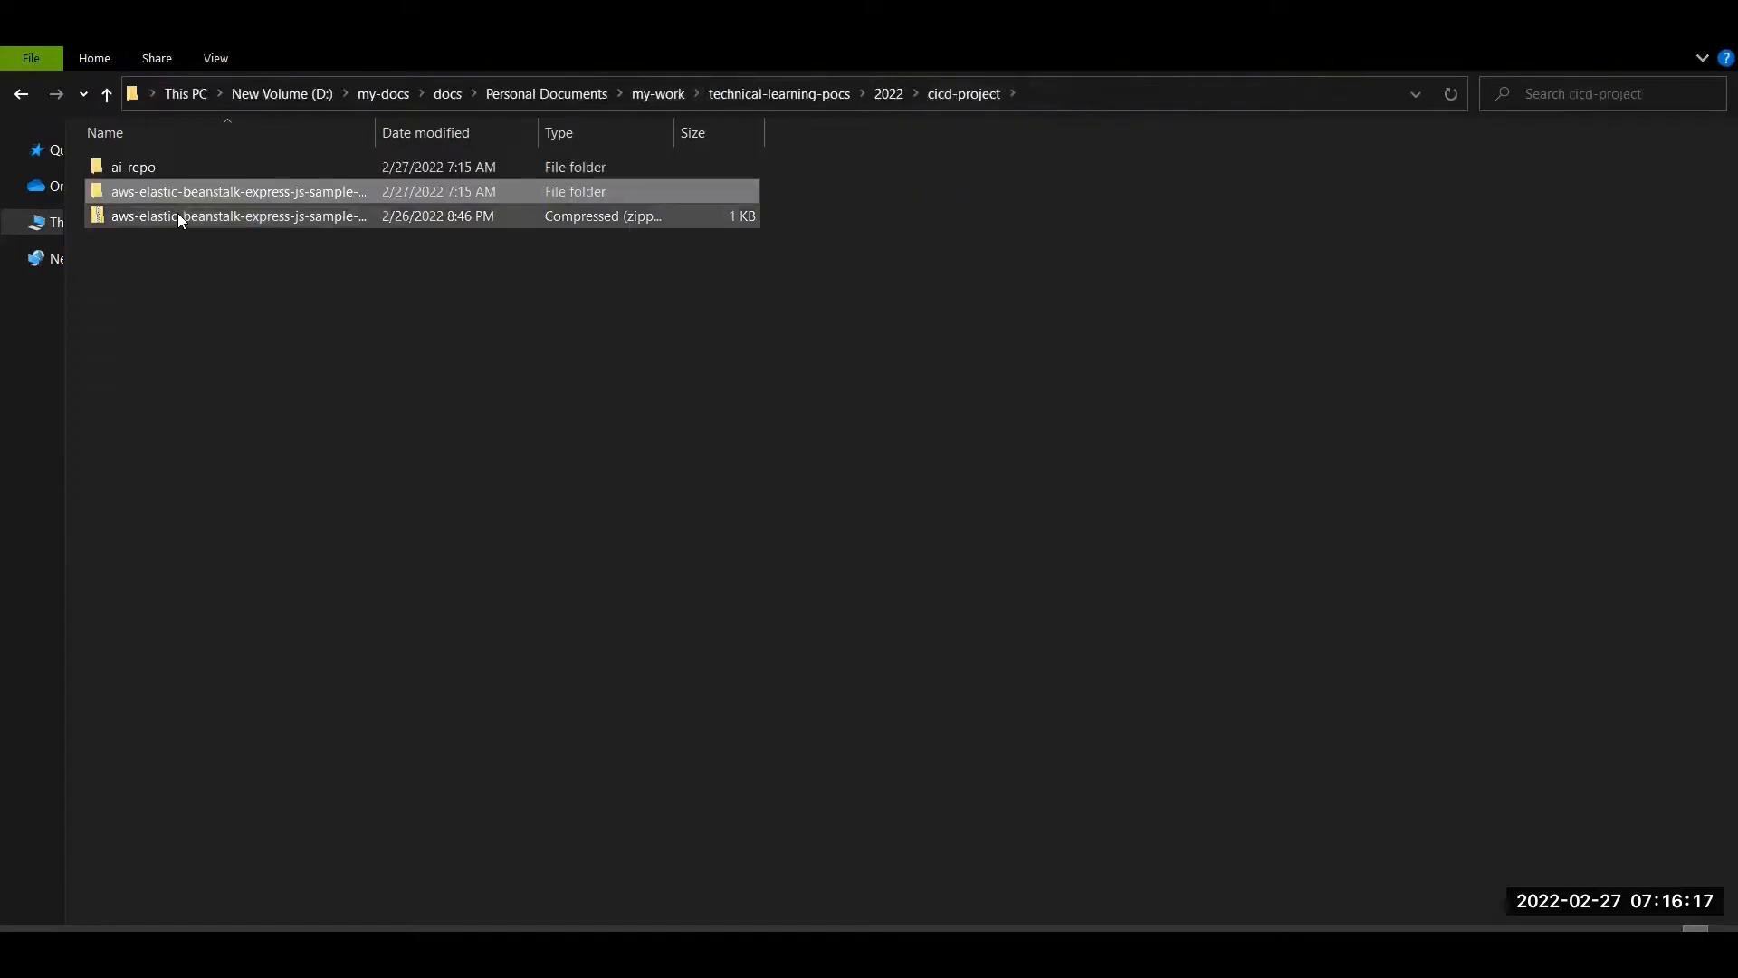
click(179, 217)
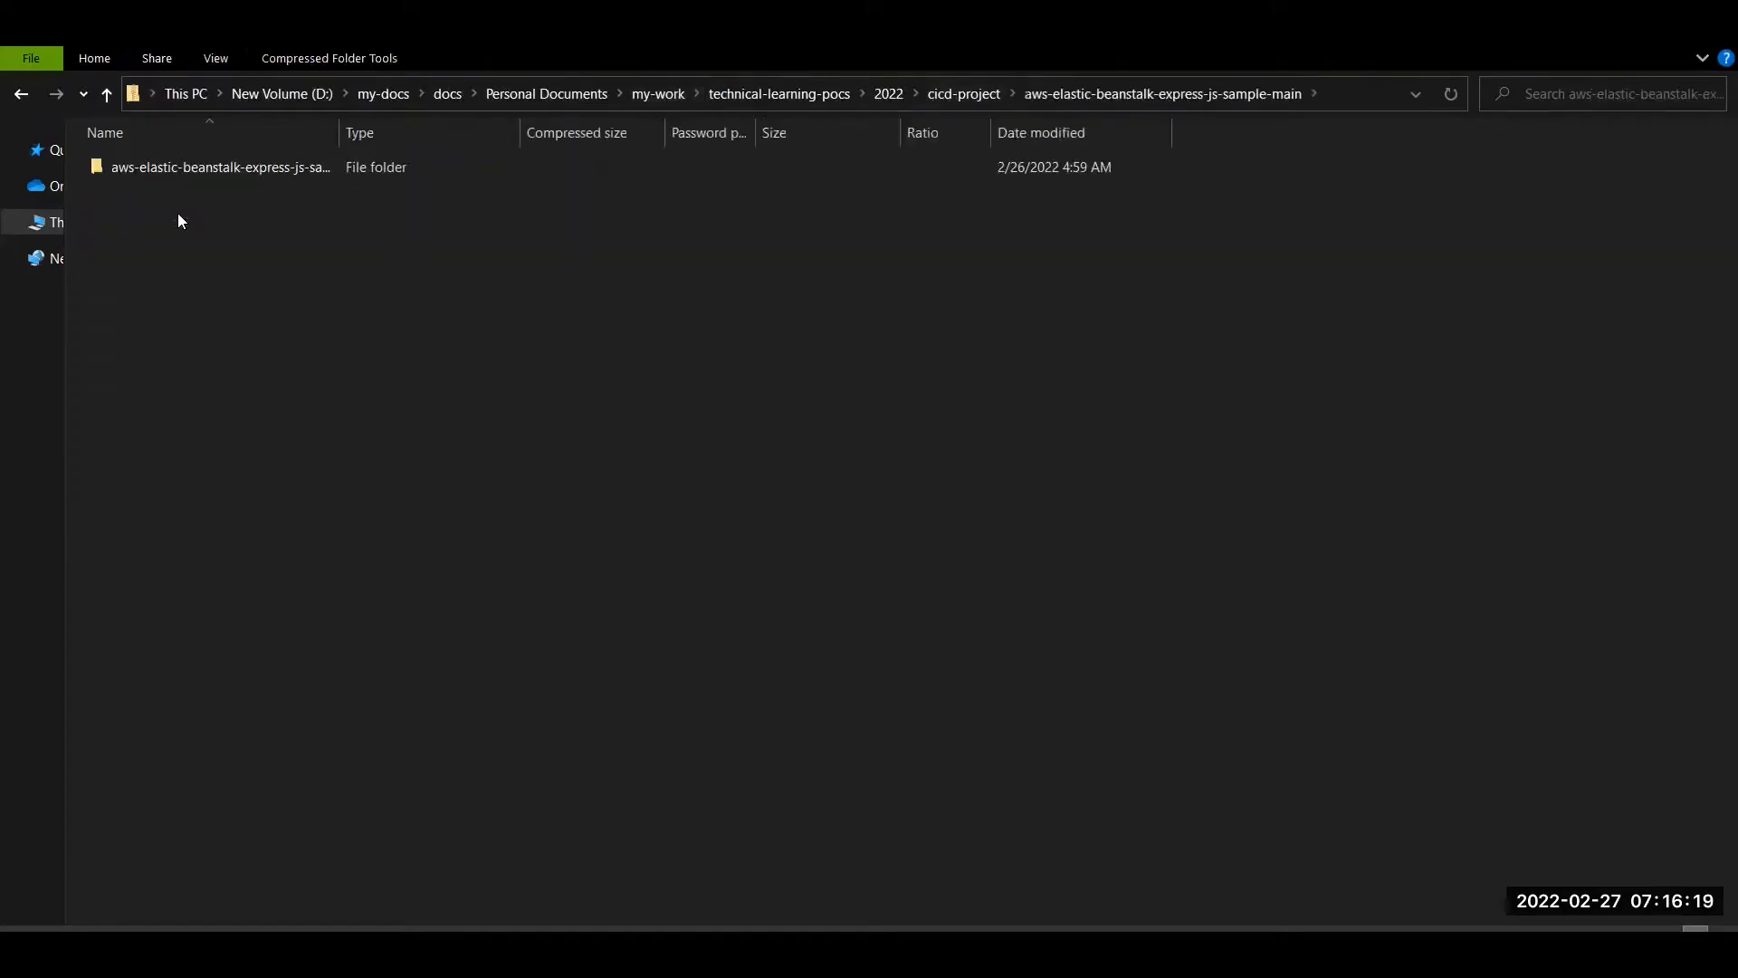
click(200, 168)
double_click(200, 166)
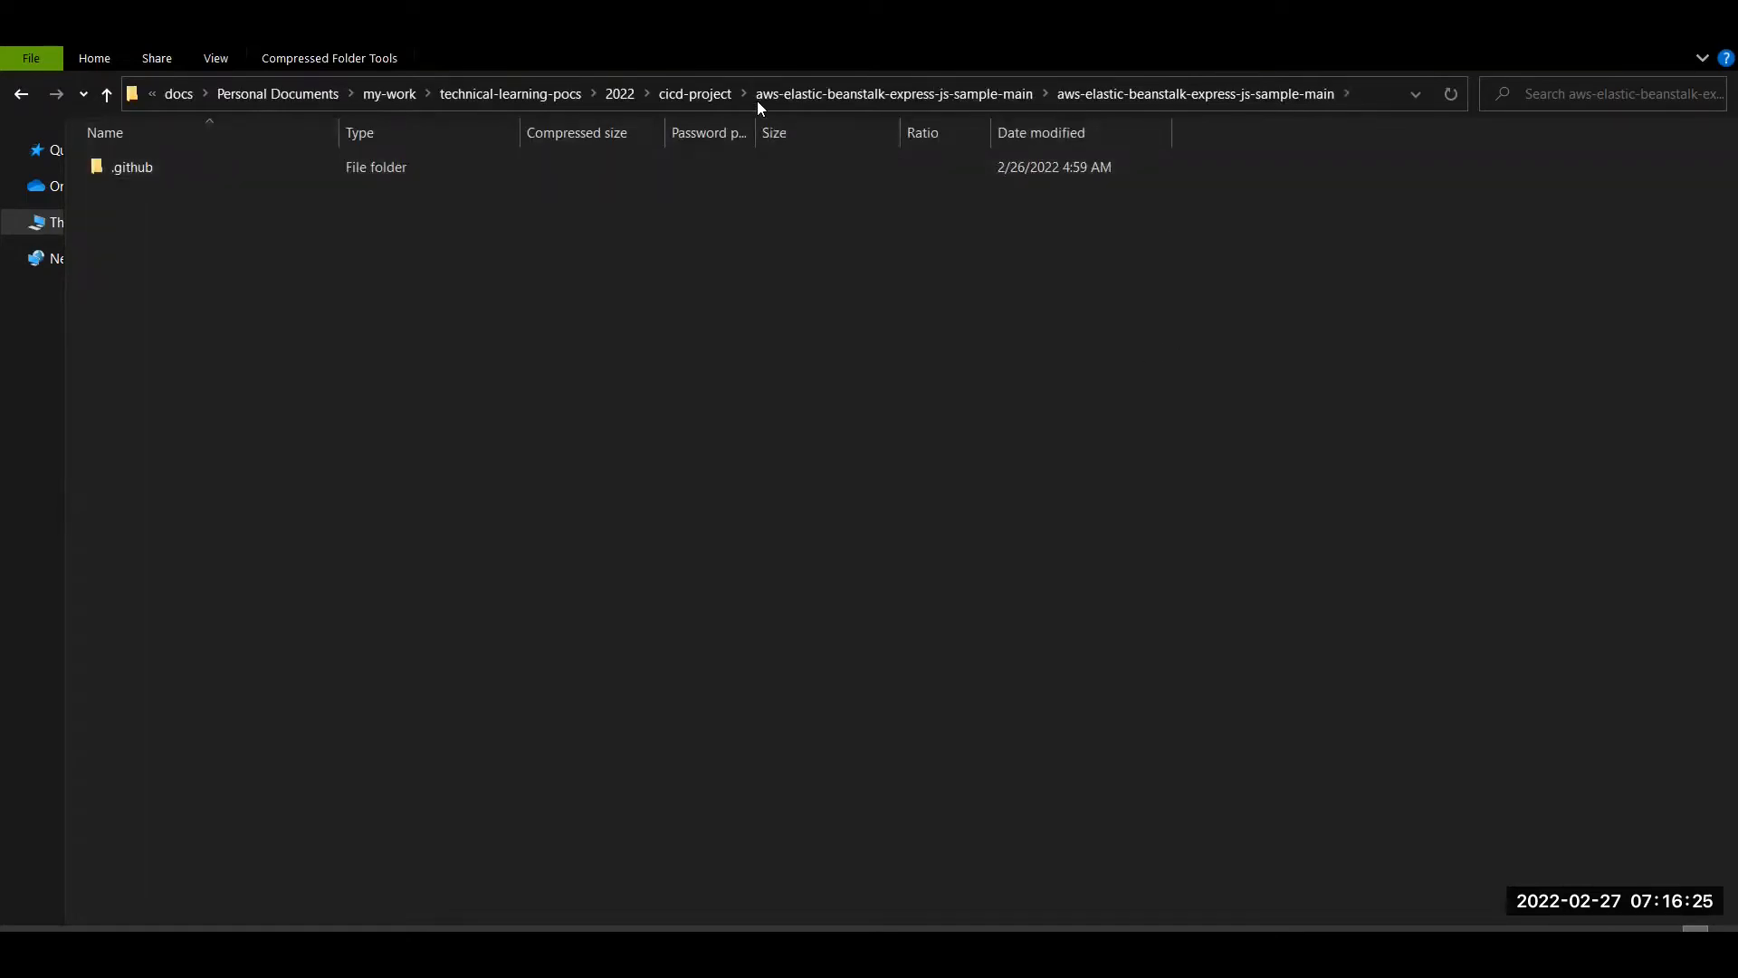
click(838, 96)
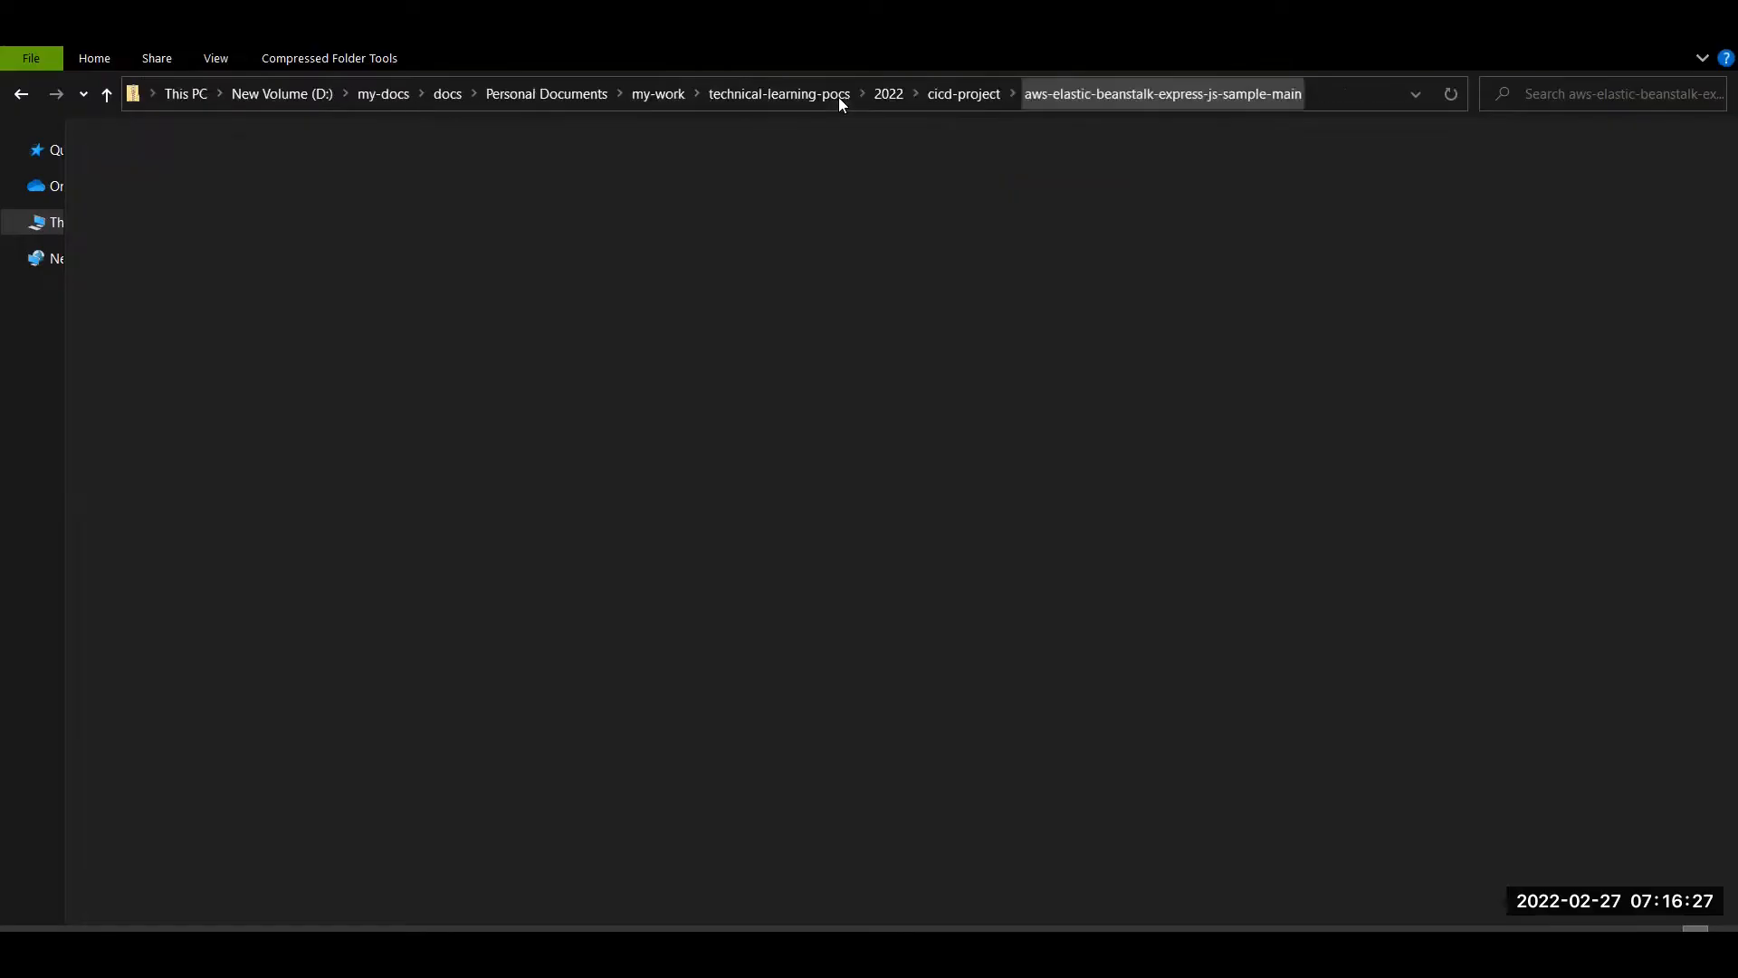
click(960, 93)
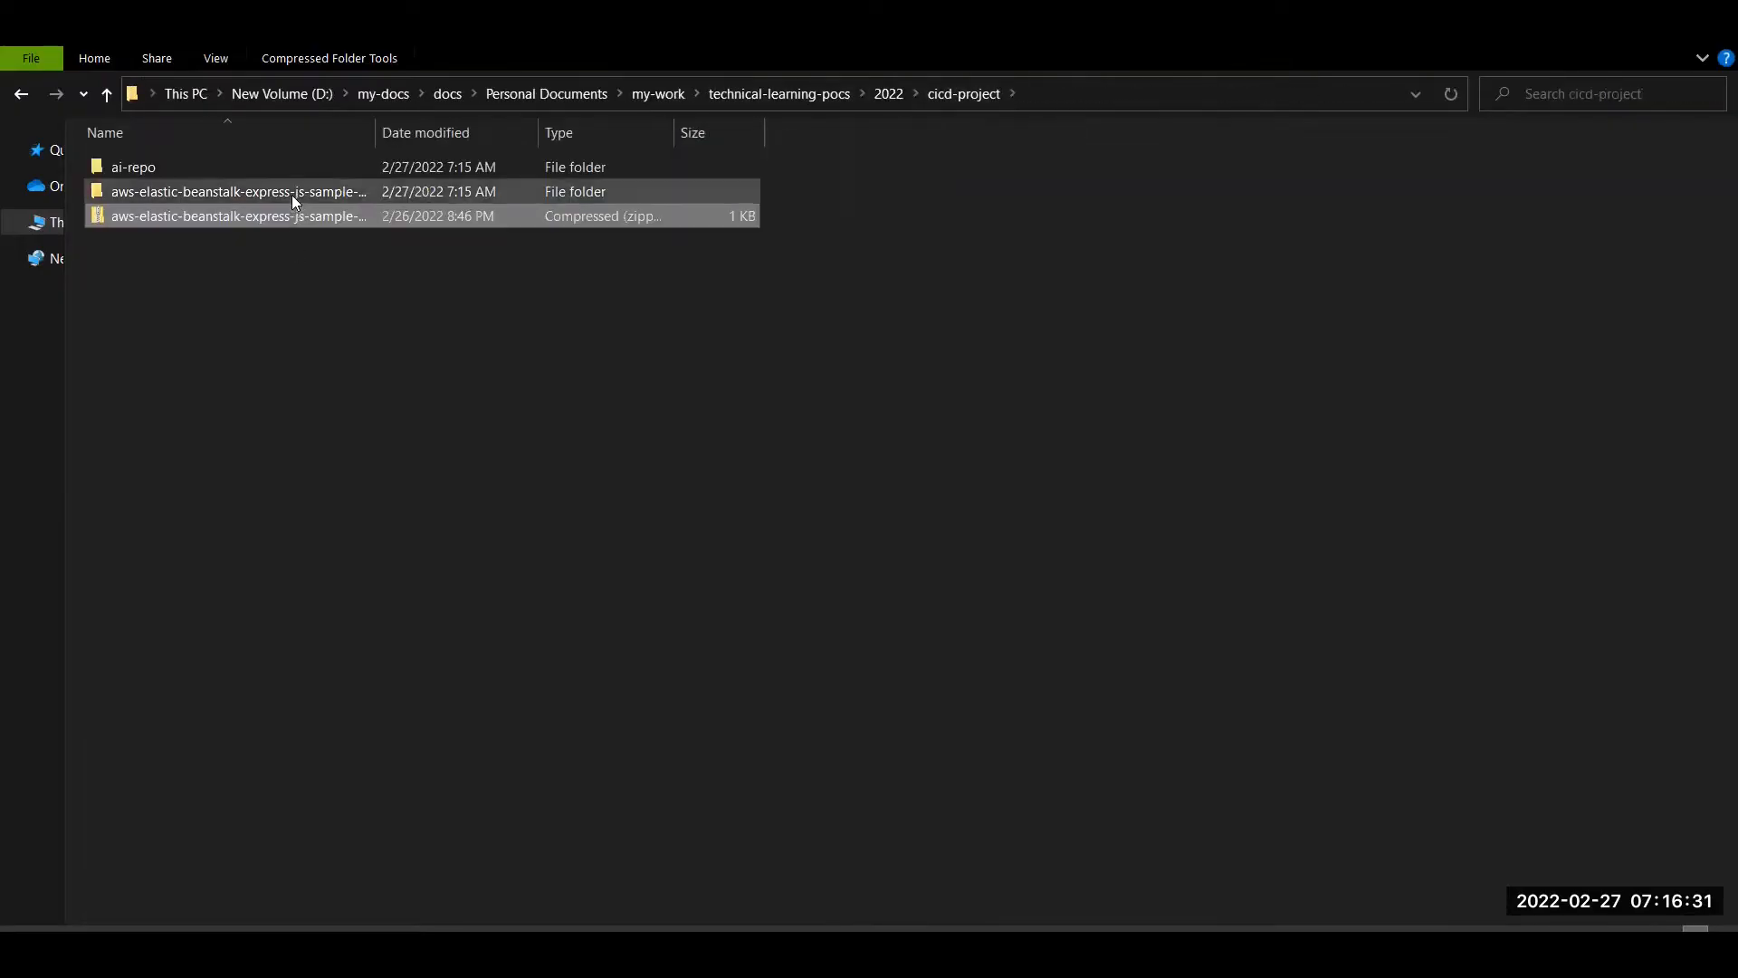
Reopen the inner extracted sample folder, finding only .github, then return to CodeCommit's ai-repo page.
double_click(292, 194)
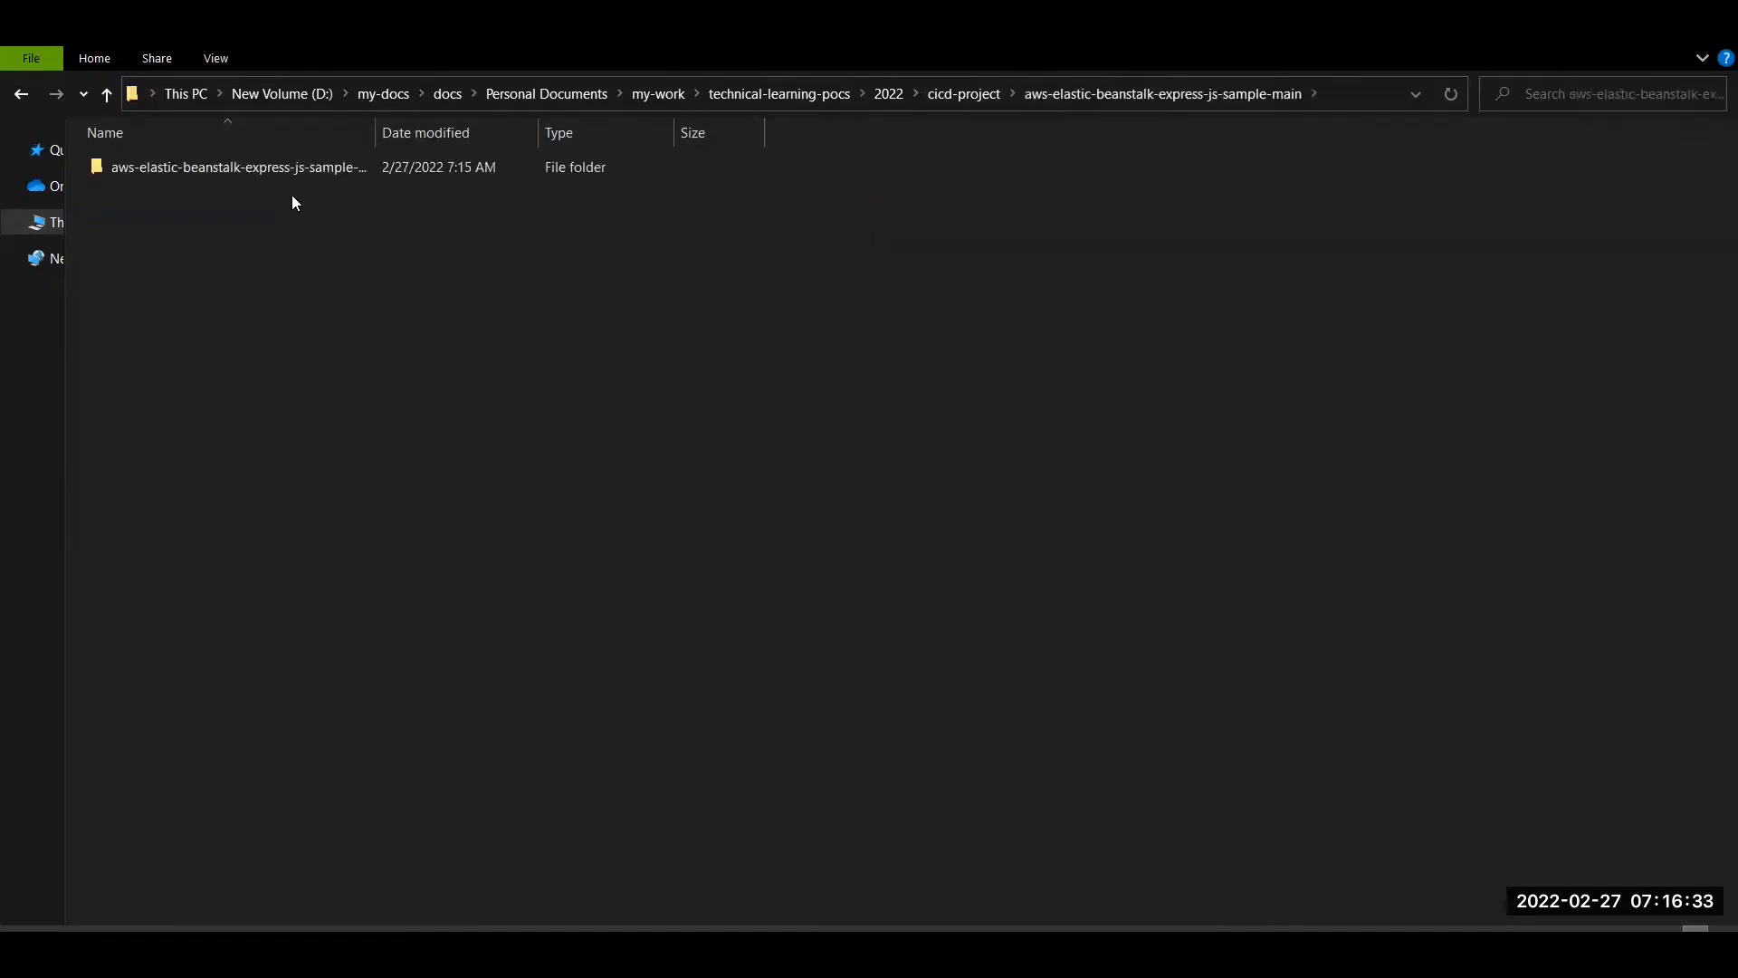
double_click(295, 166)
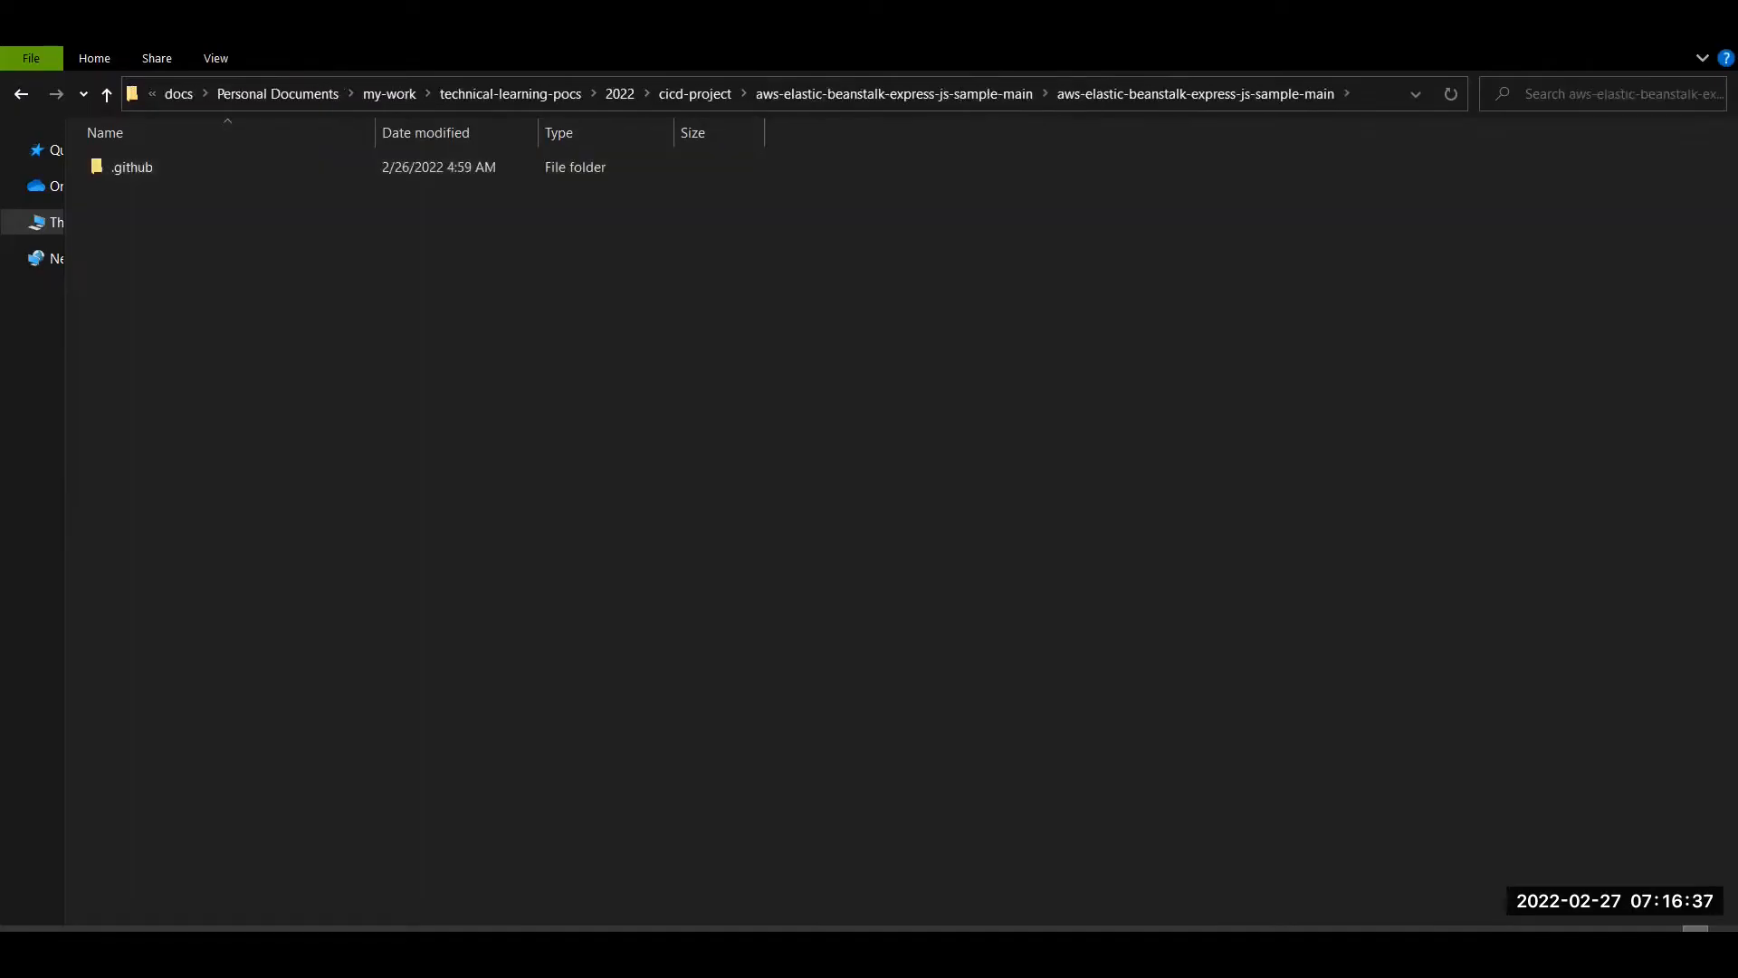
mouse_move(474, 951)
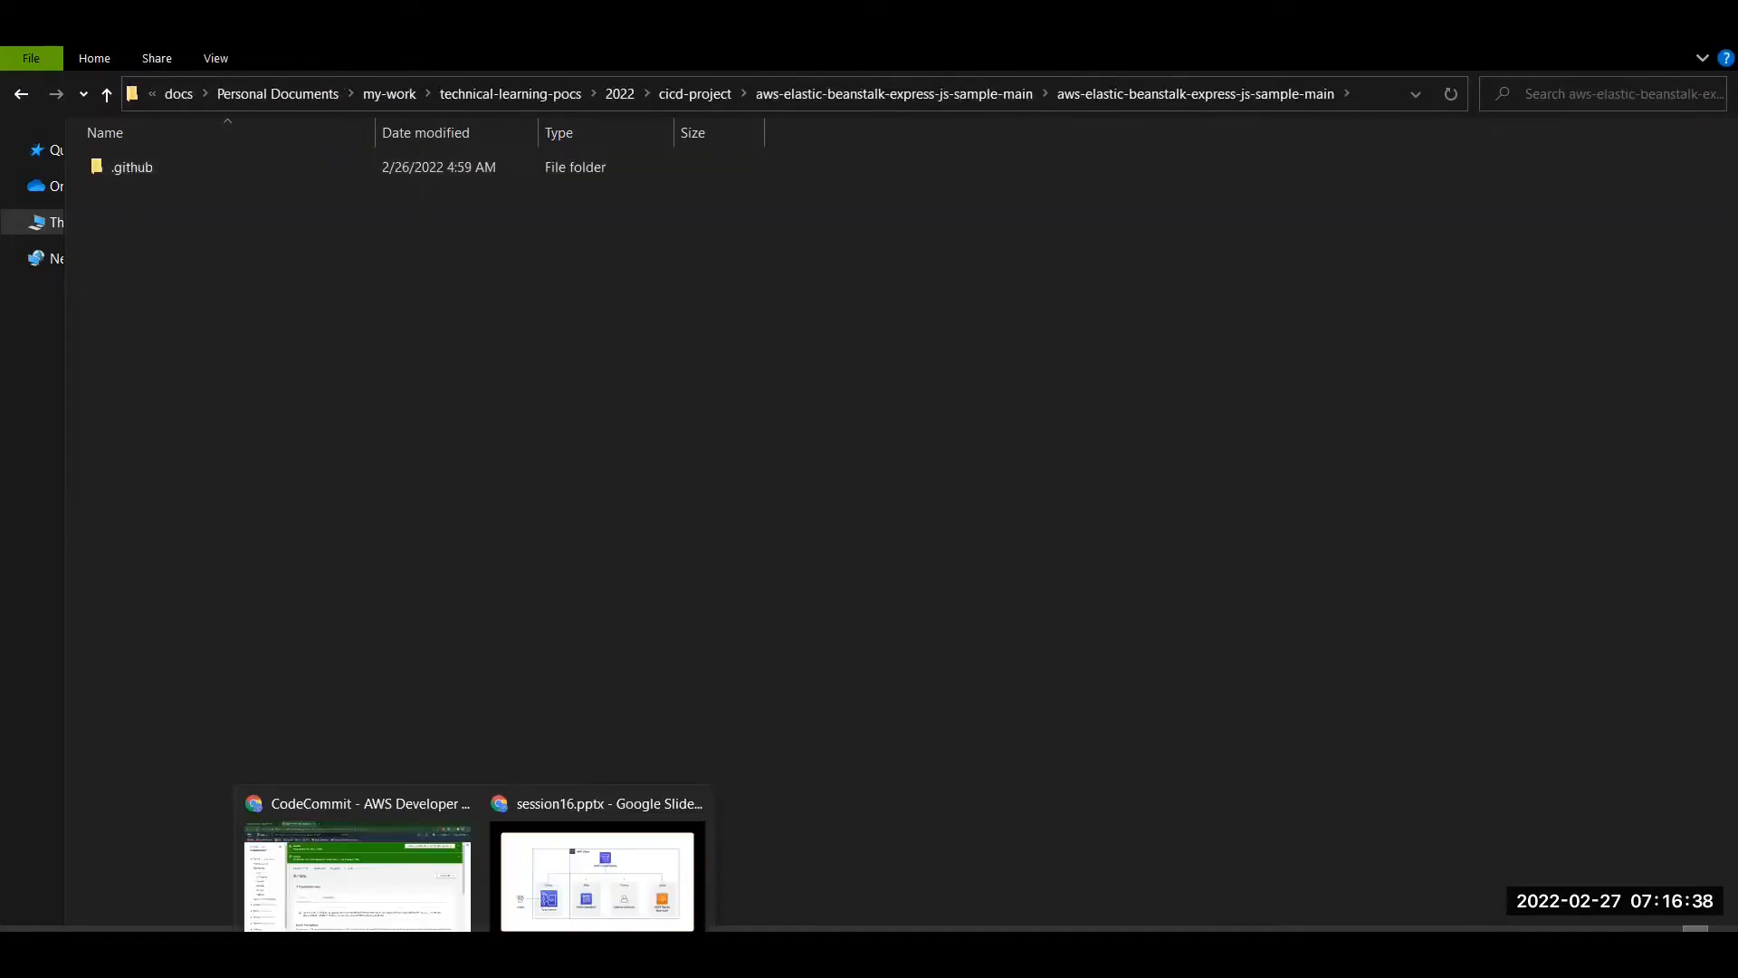
click(438, 892)
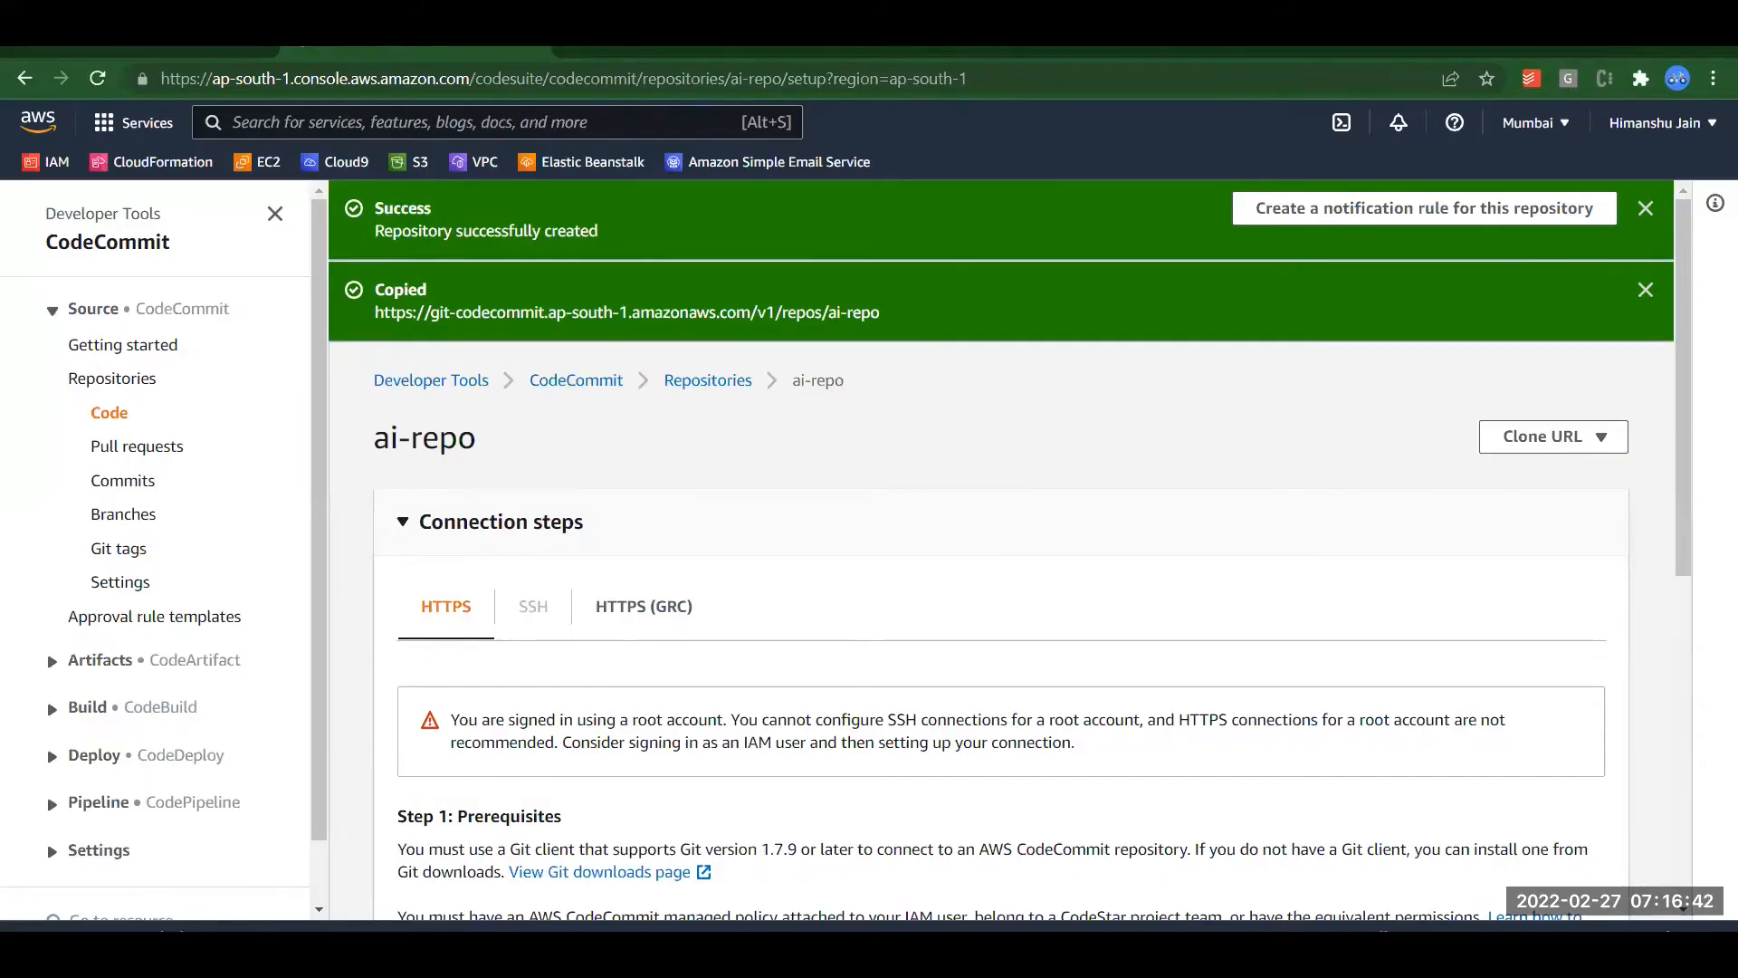
Download aws-elastic-beanstalk-express-js-sample-main.zip from the Drive project files folder.
click(151, 51)
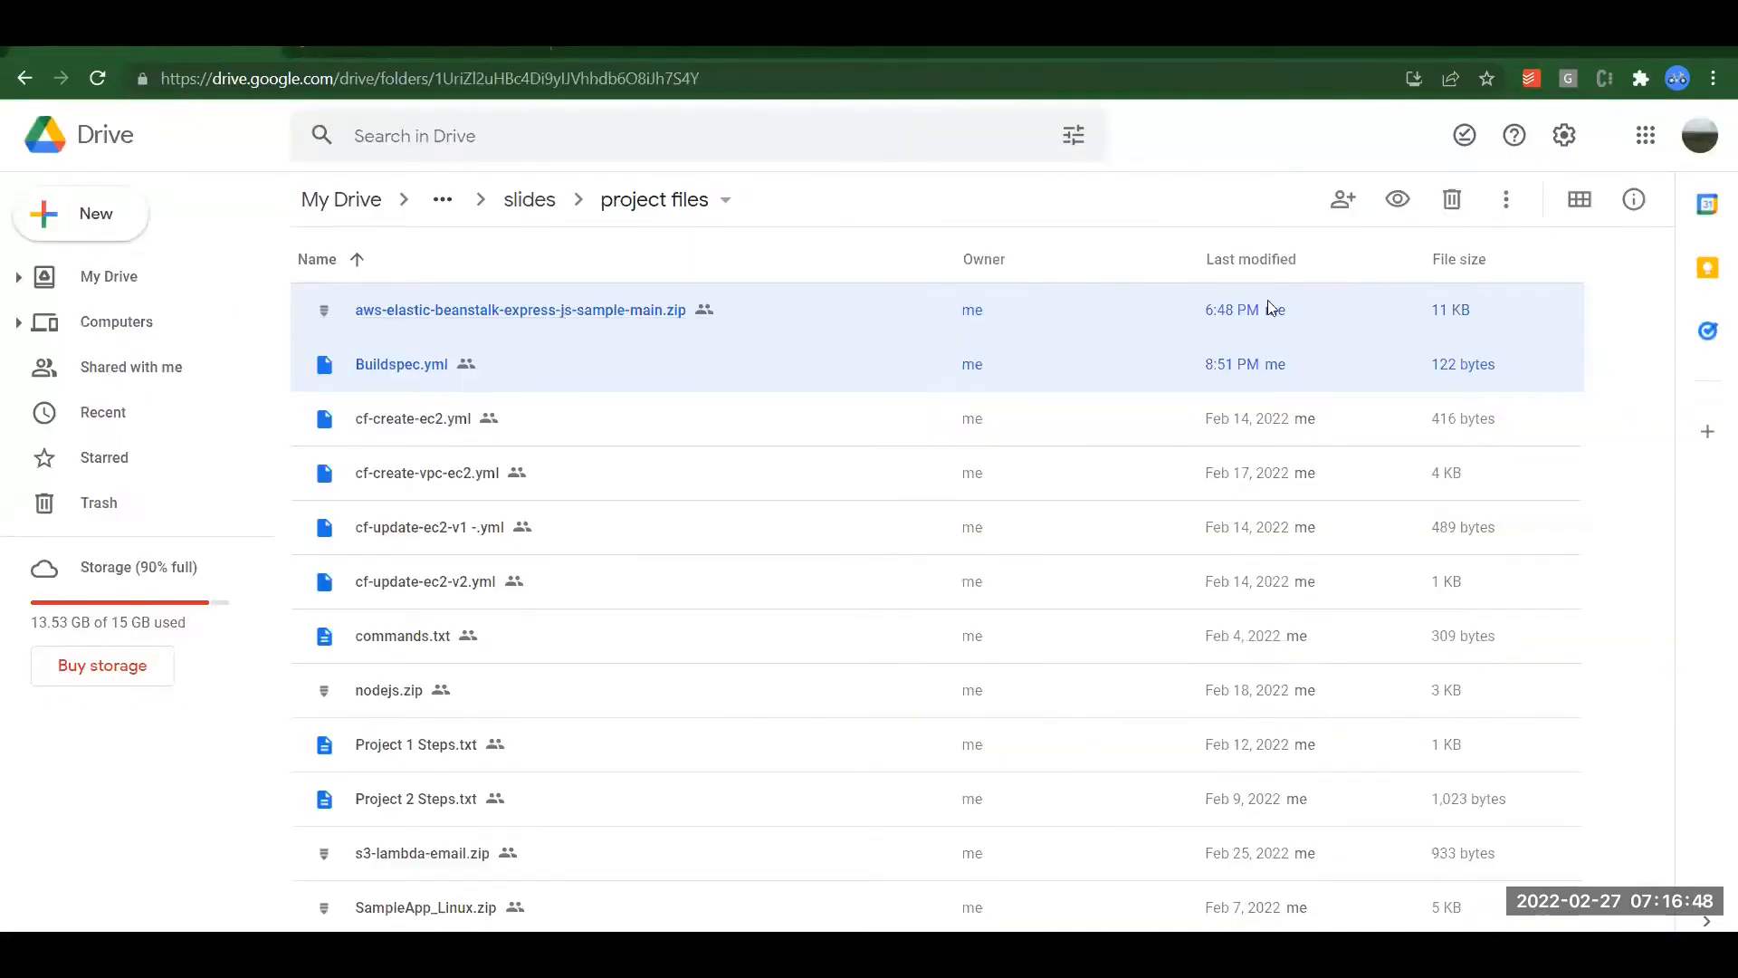
click(628, 317)
right_click(628, 317)
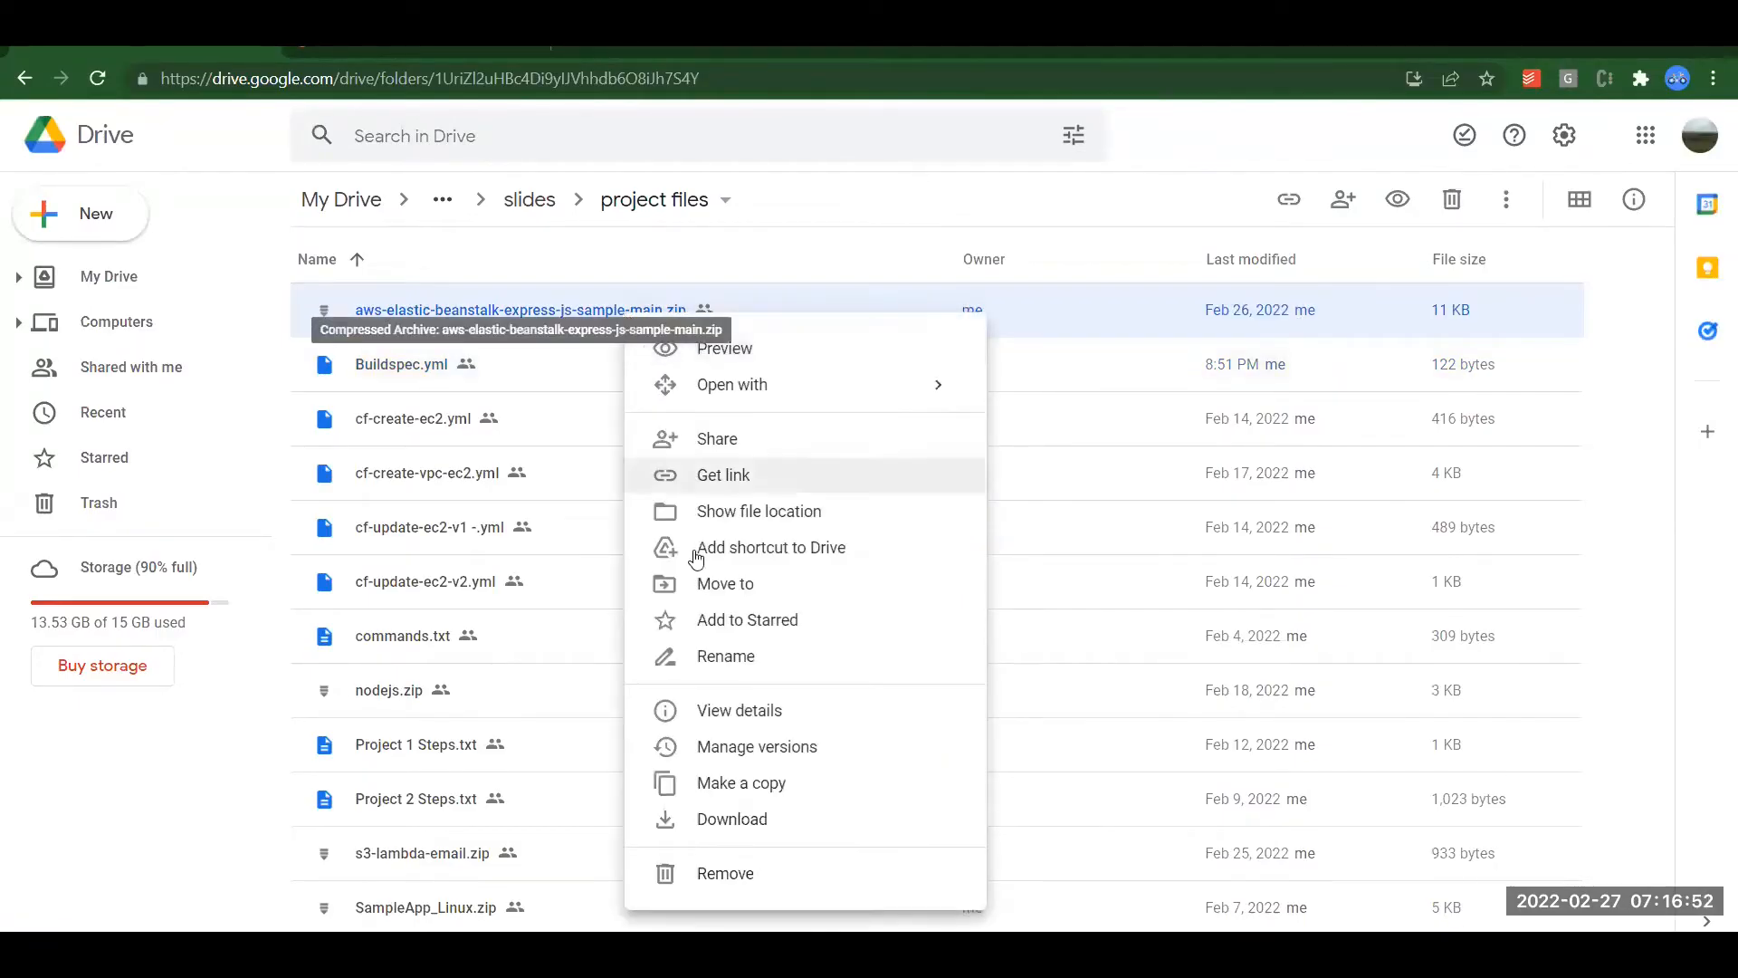
click(725, 821)
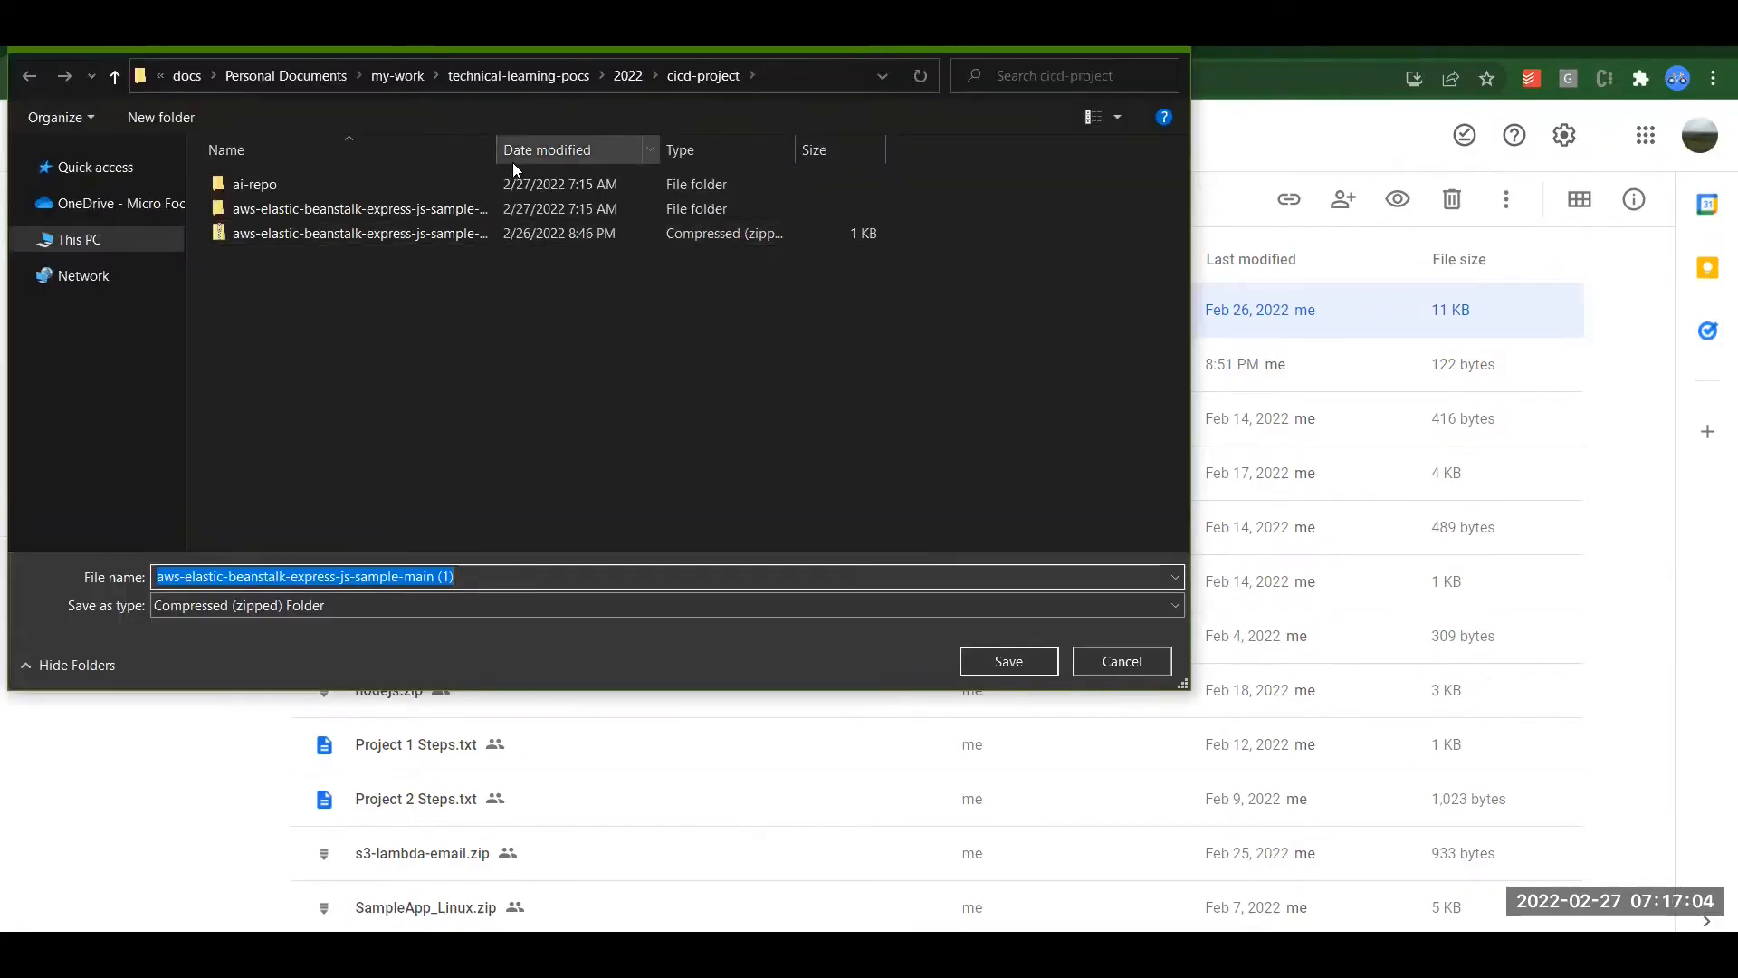
In the save dialog, delete the old sample zip and its extracted folder.
drag(497, 150, 599, 151)
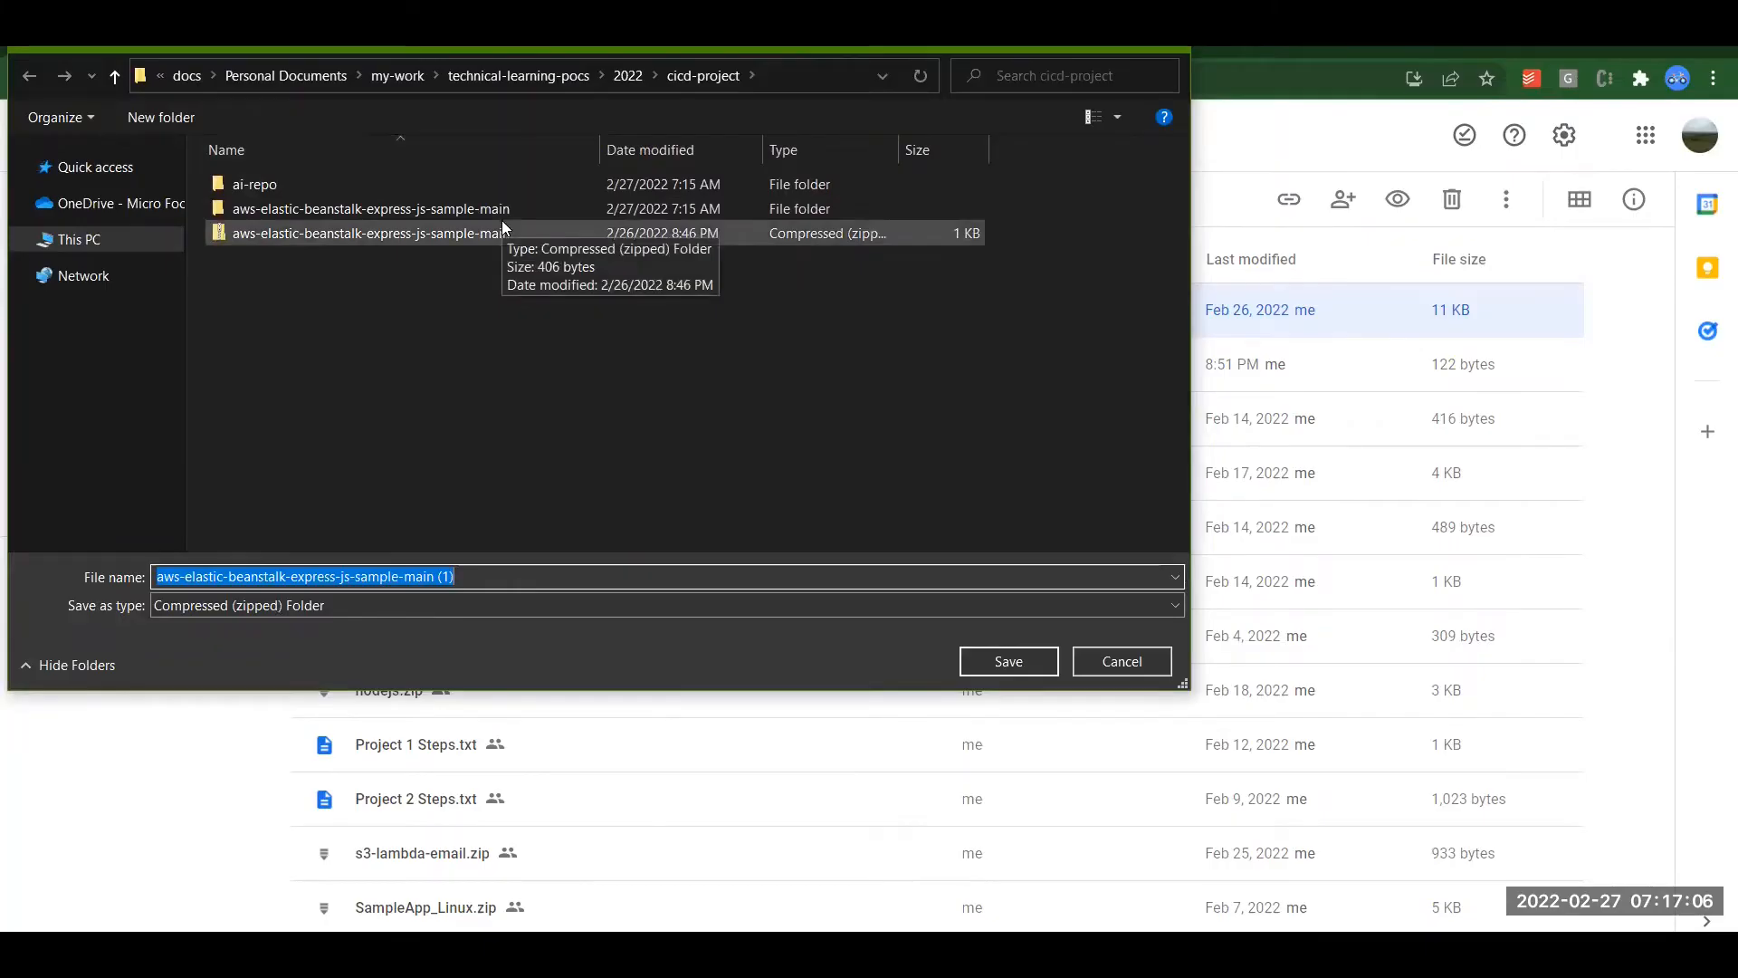
click(502, 222)
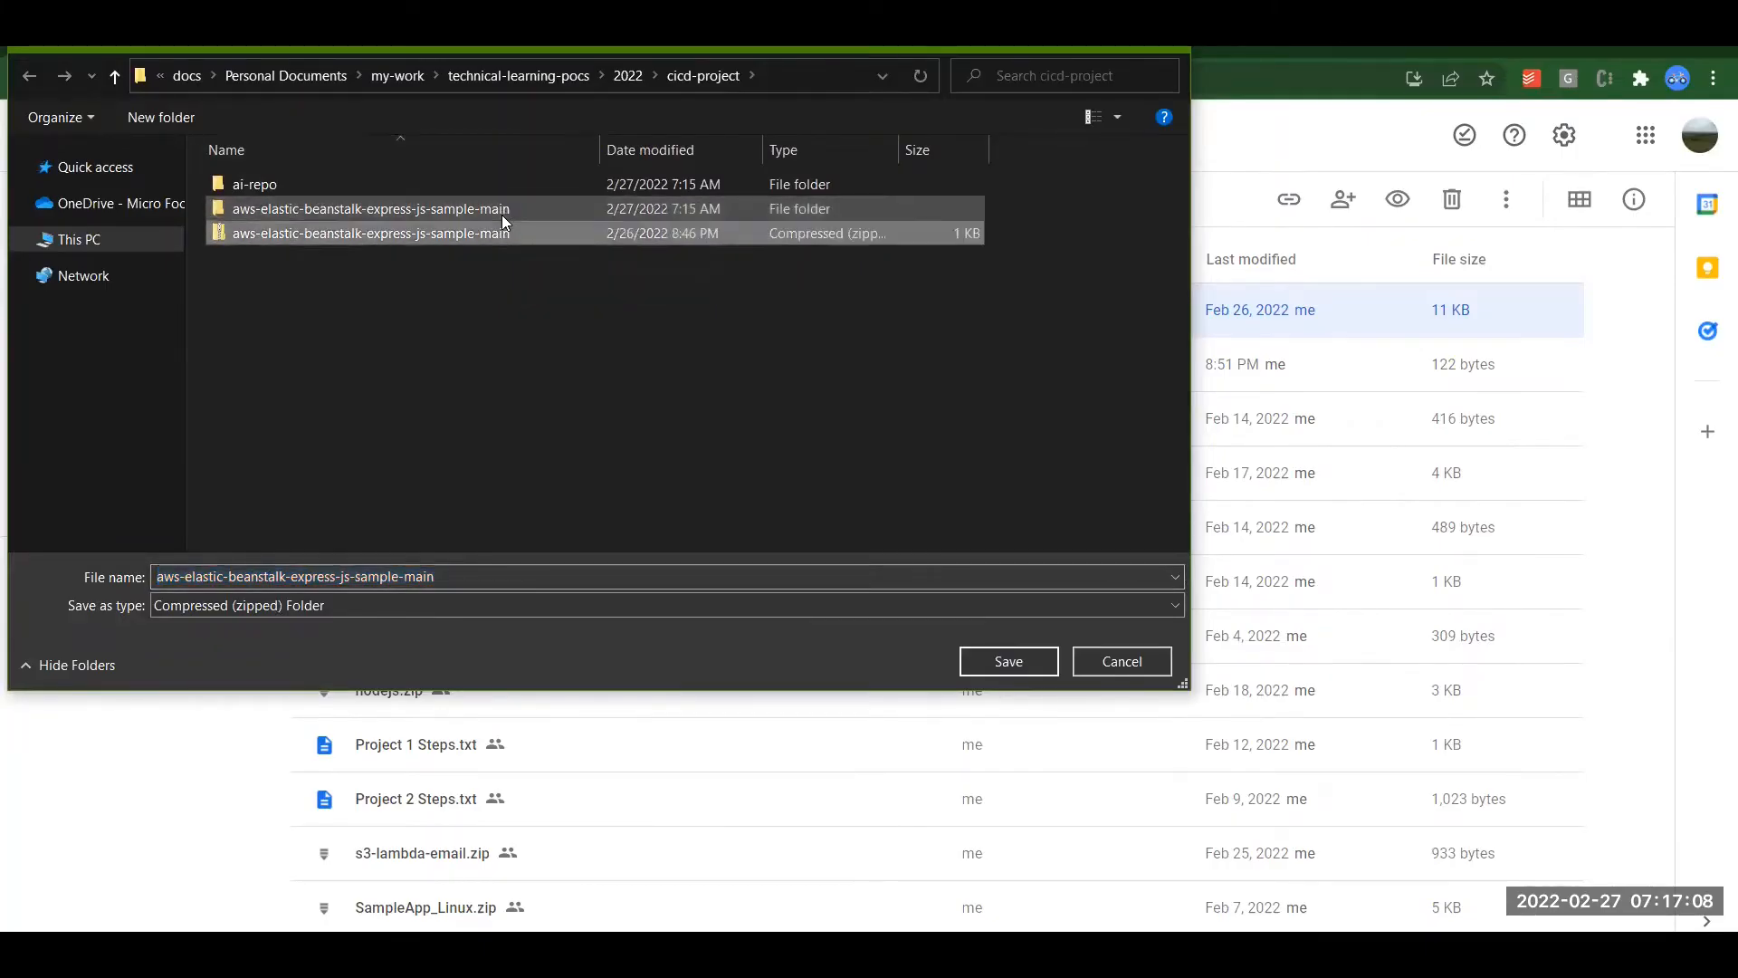
key(Delete)
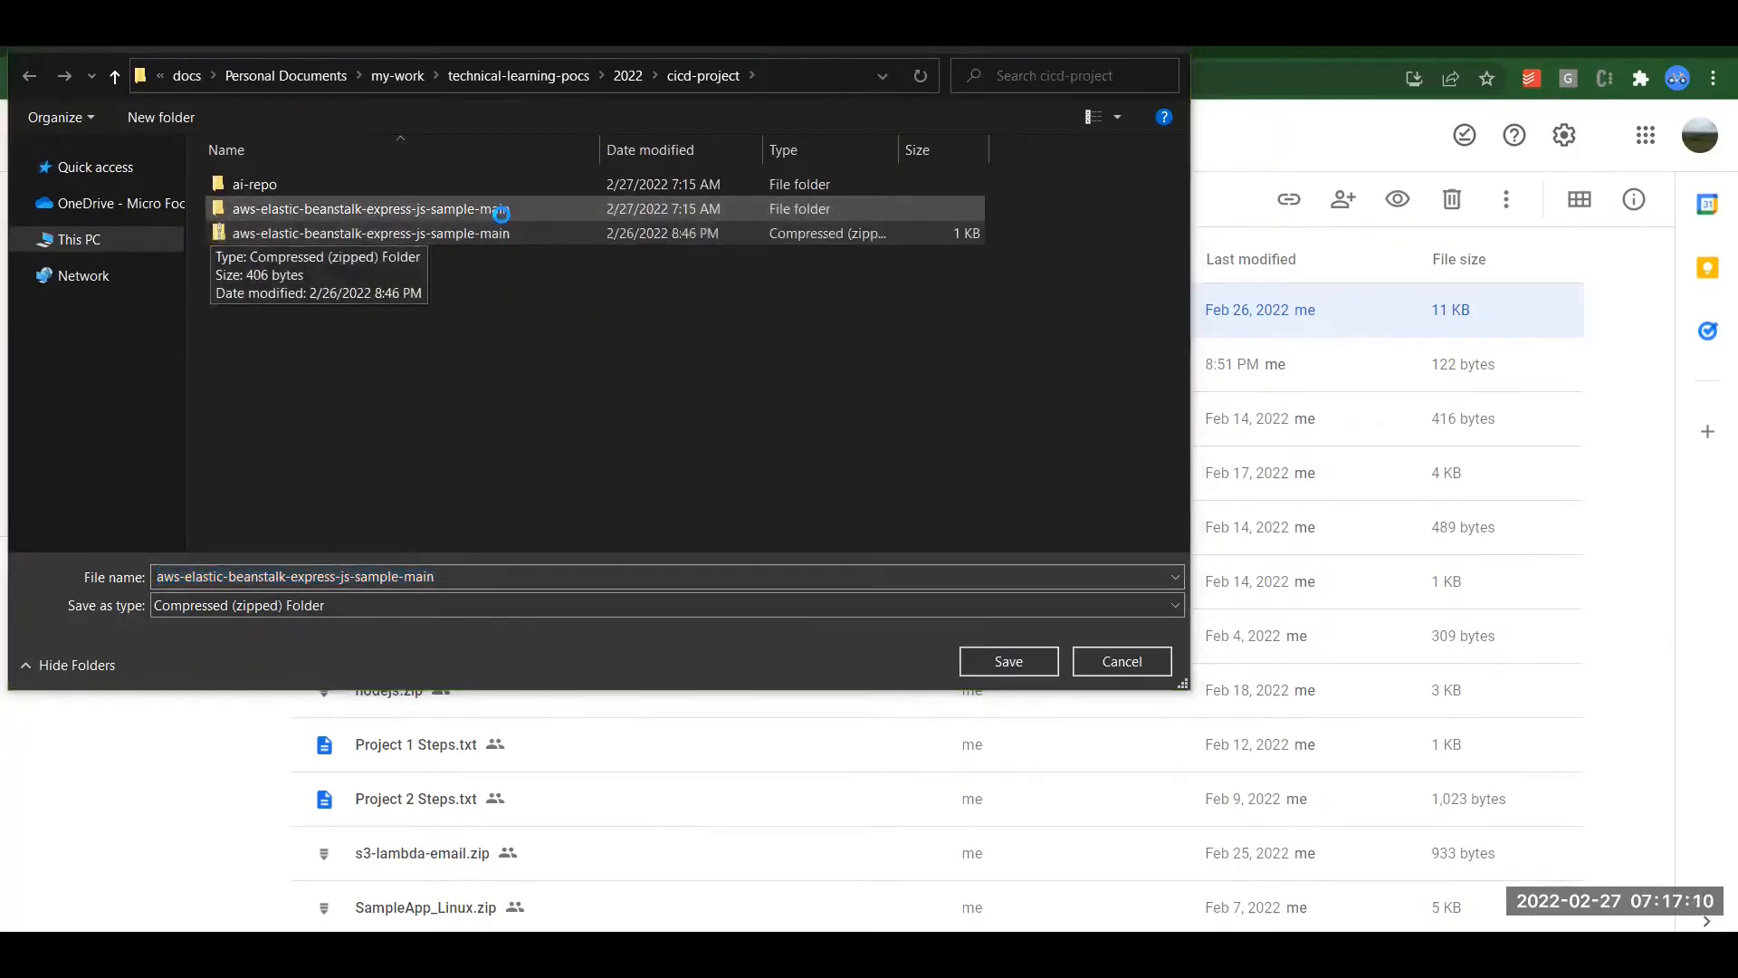
key(Return)
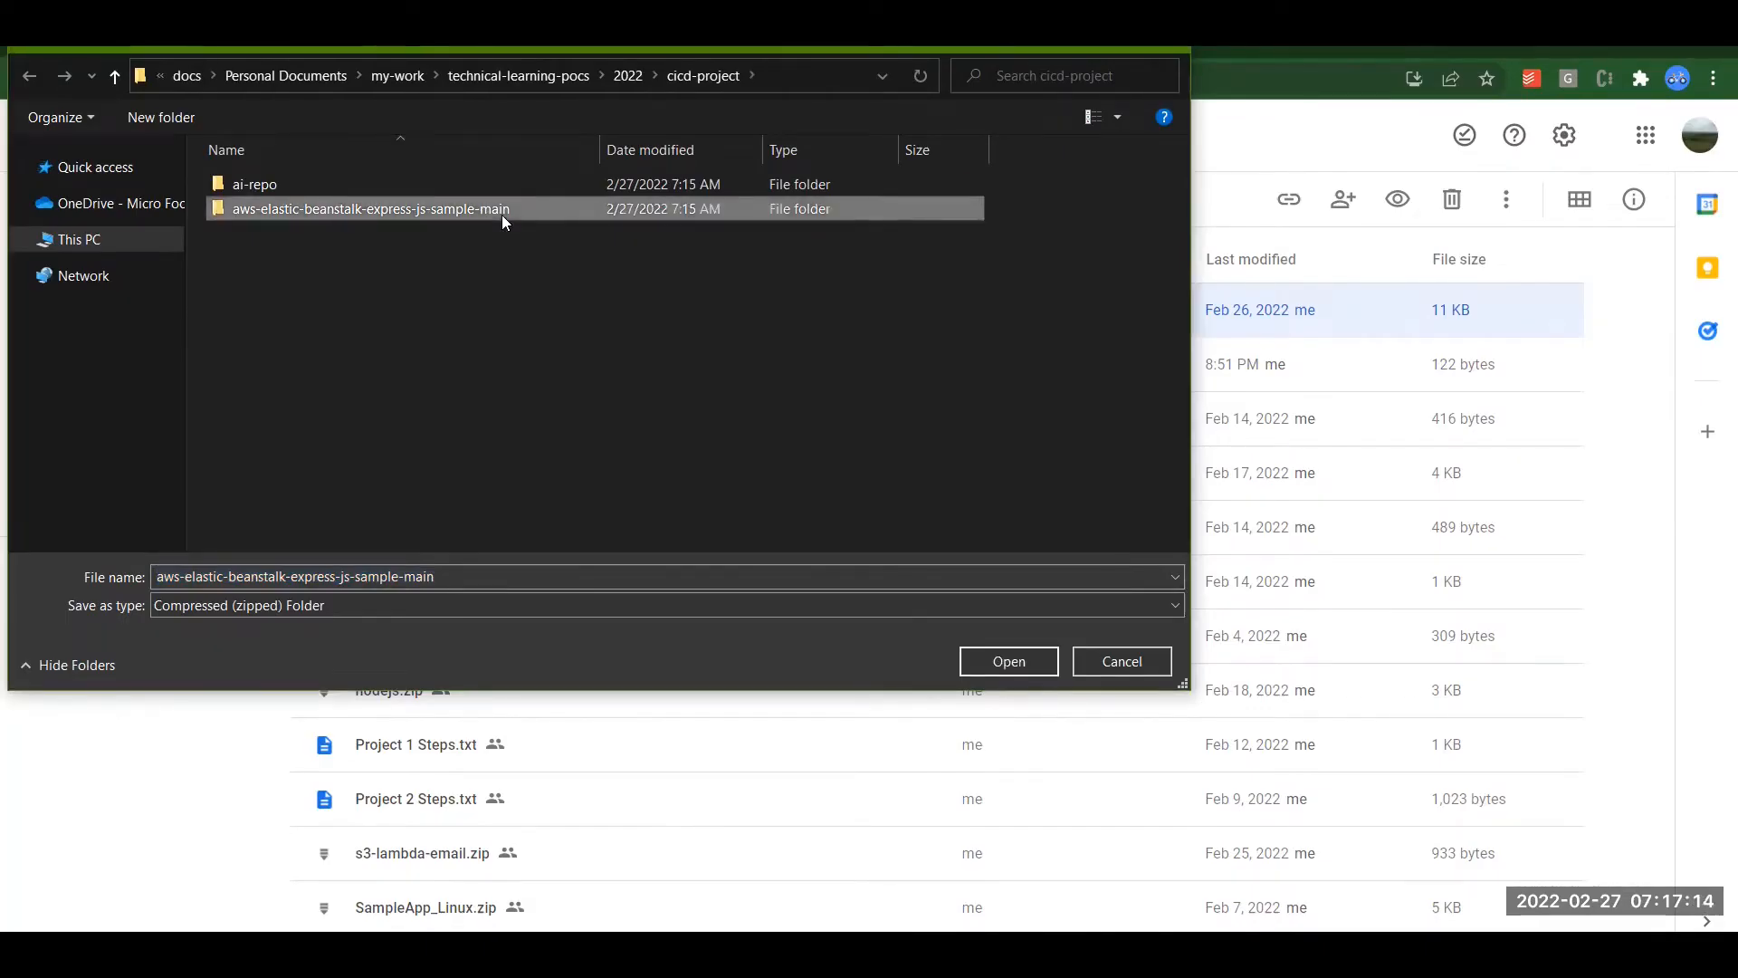
click(502, 214)
key(Delete)
key(Return)
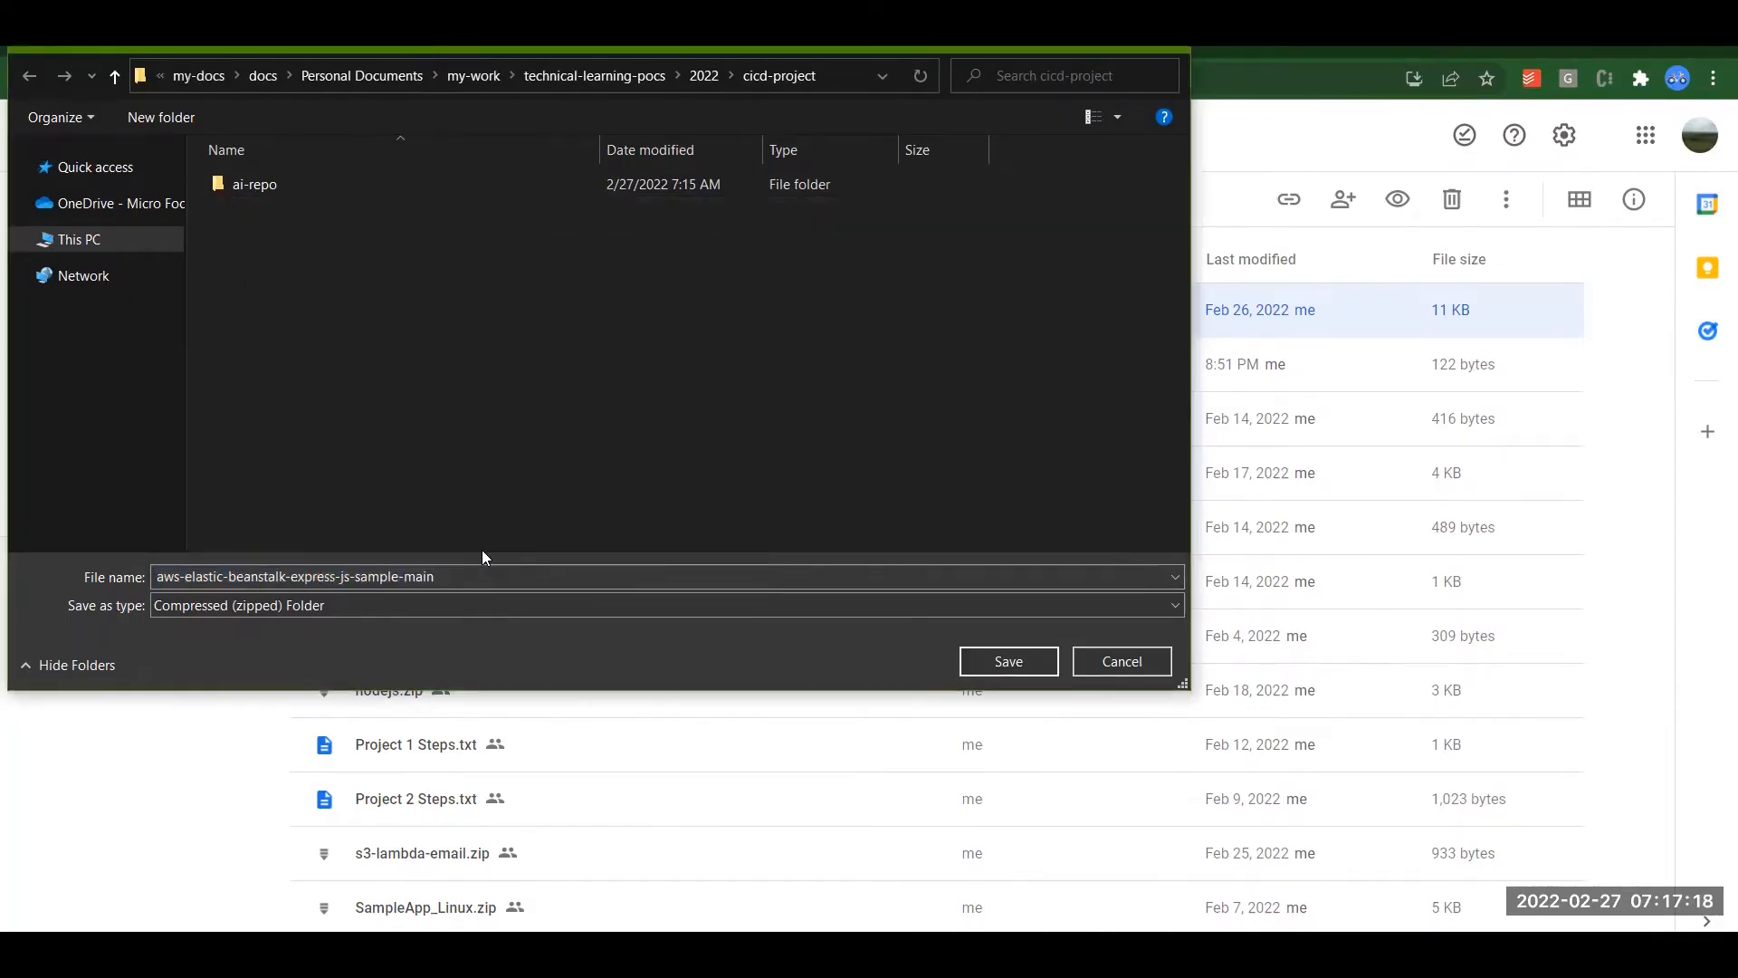
After the location error, download the zip again and save it into cicd-project.
click(996, 660)
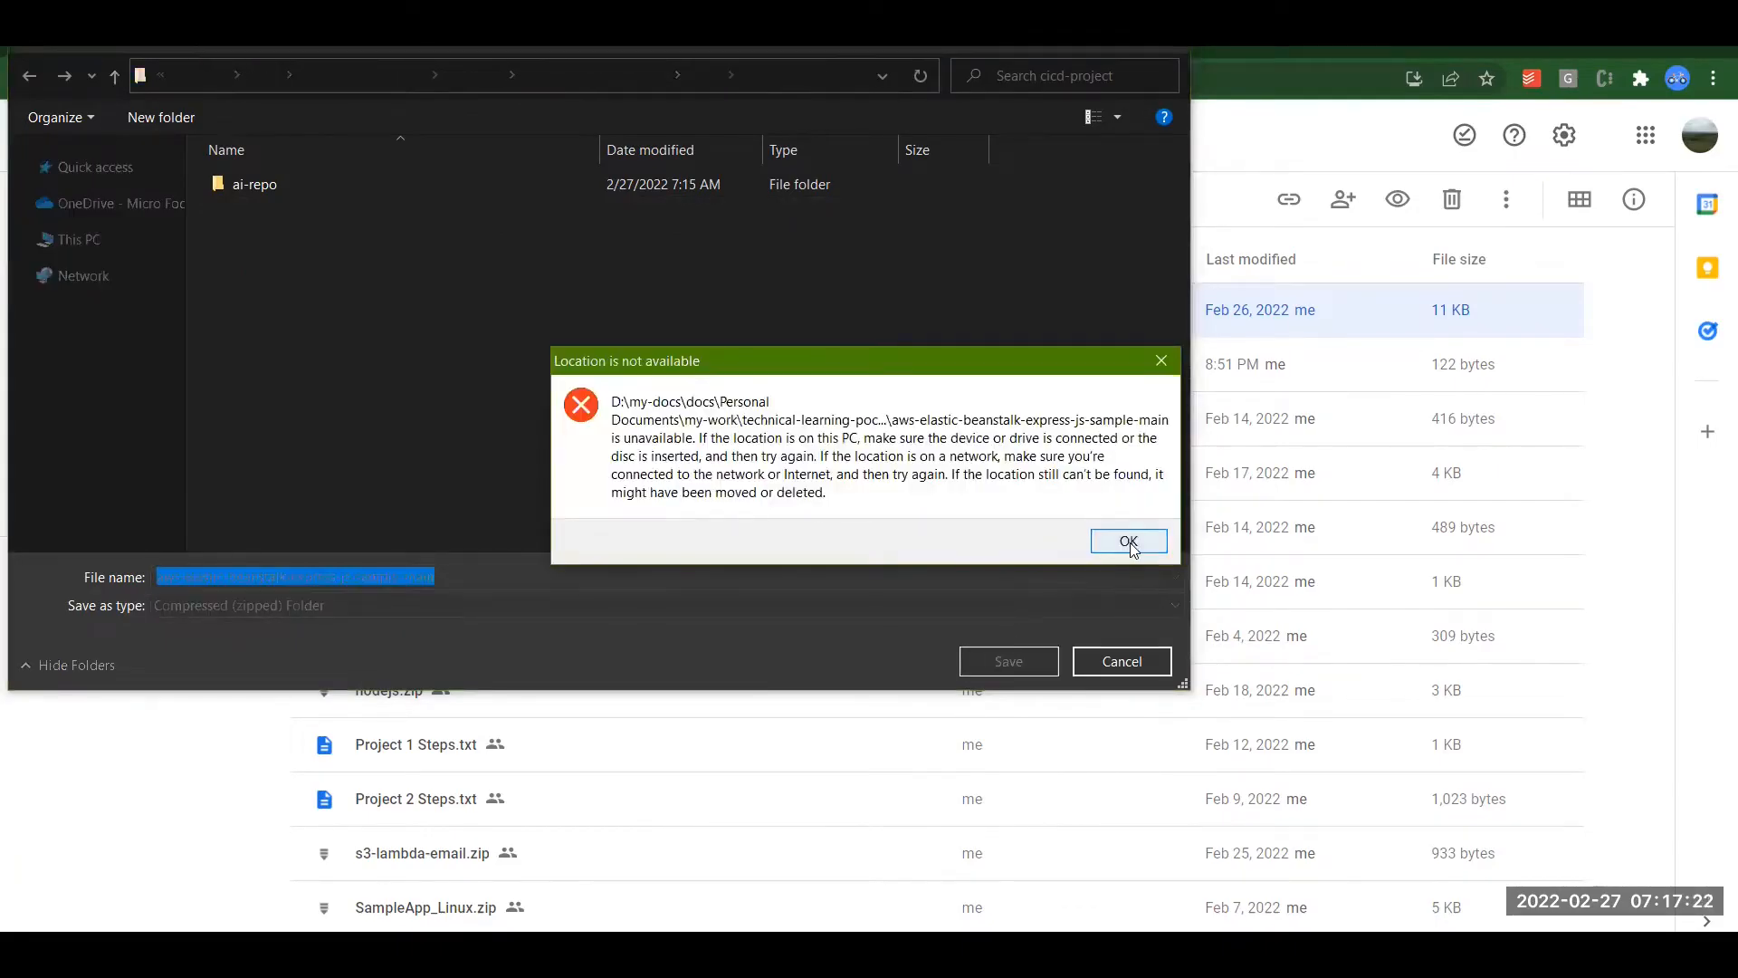
click(1129, 542)
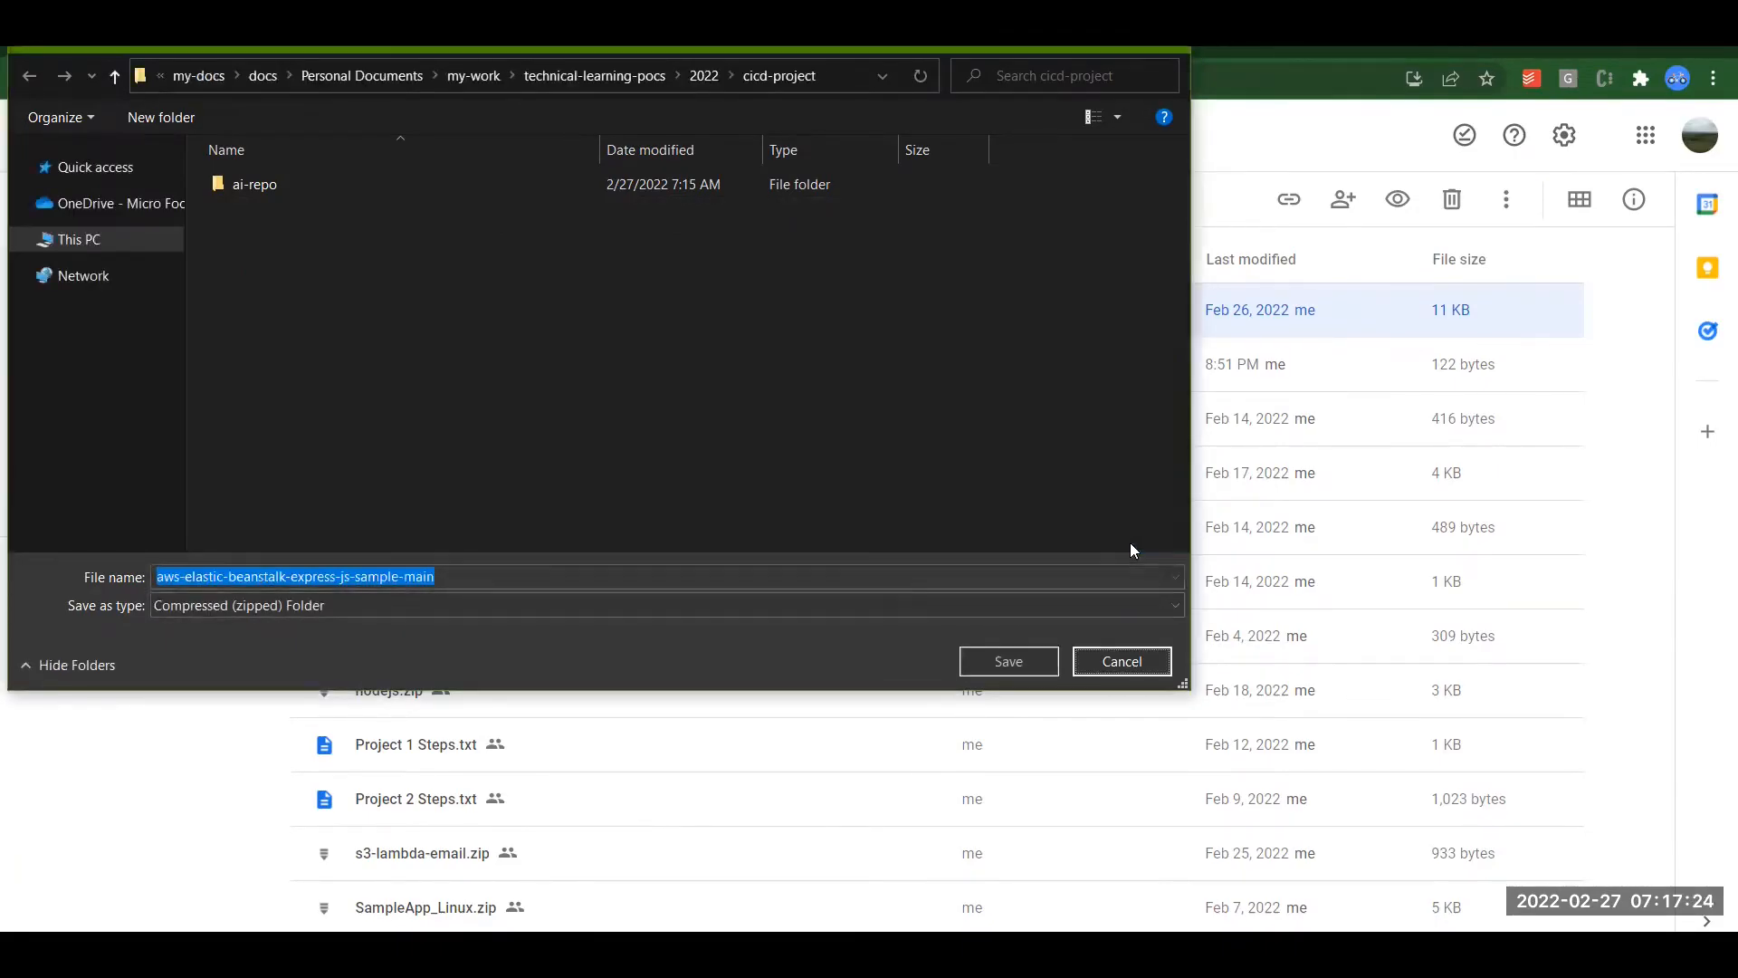
key(Escape)
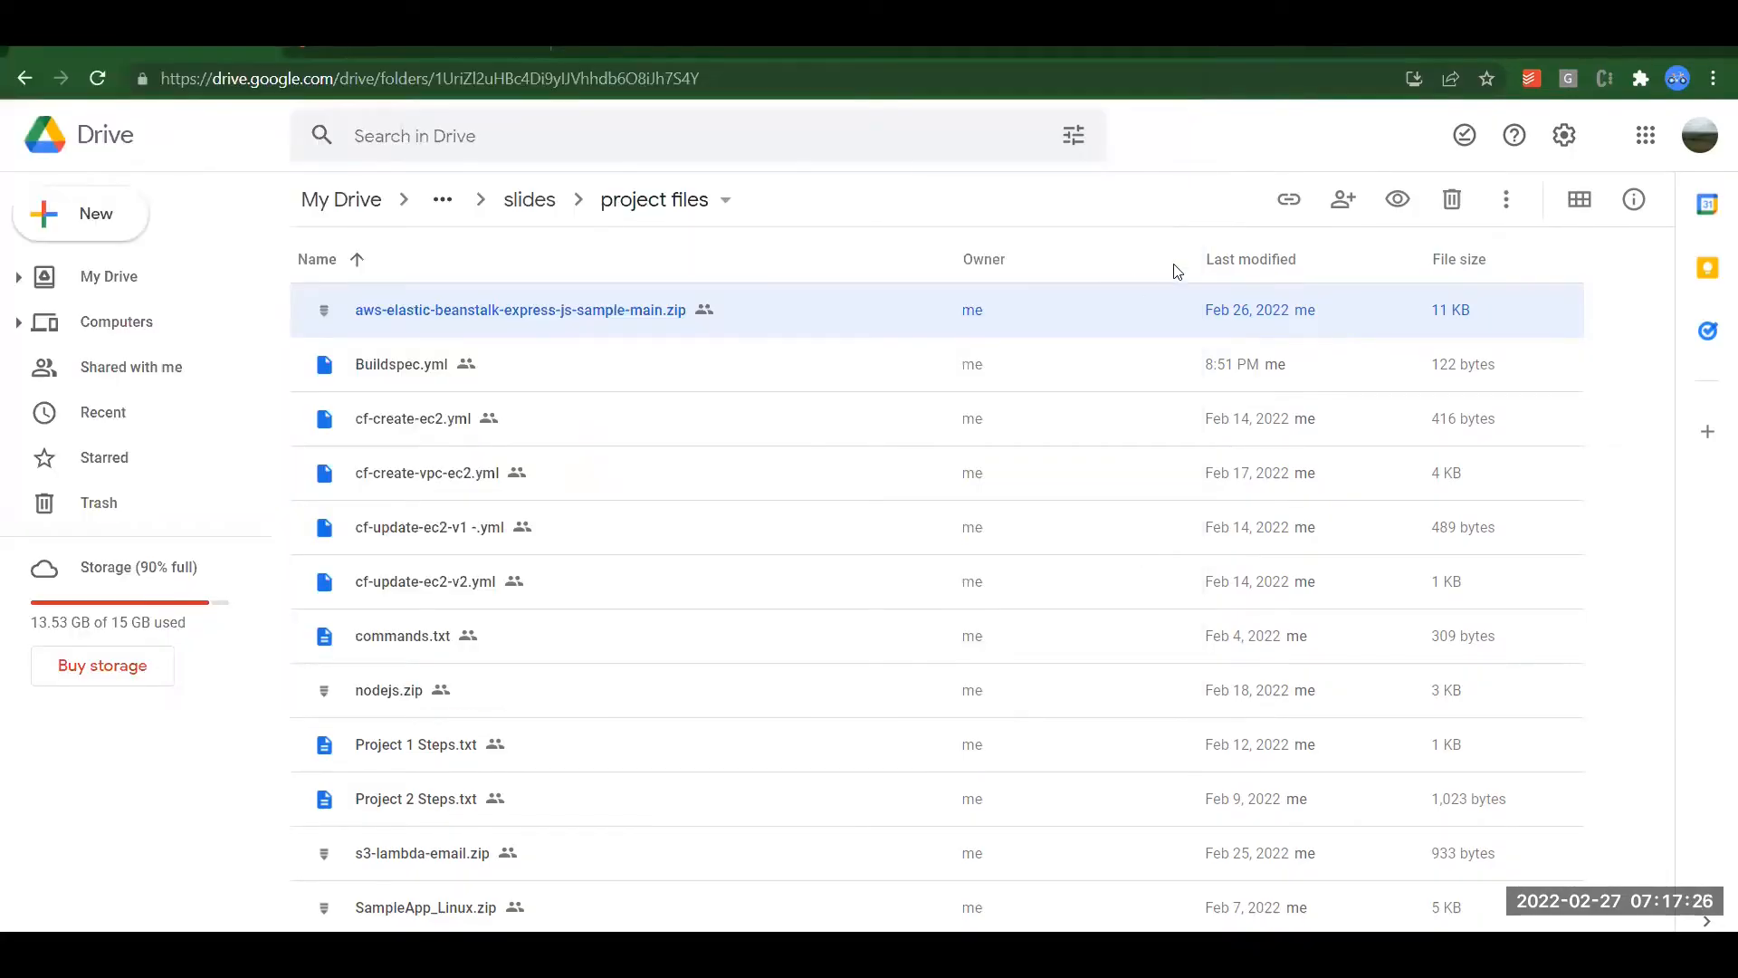
right_click(813, 301)
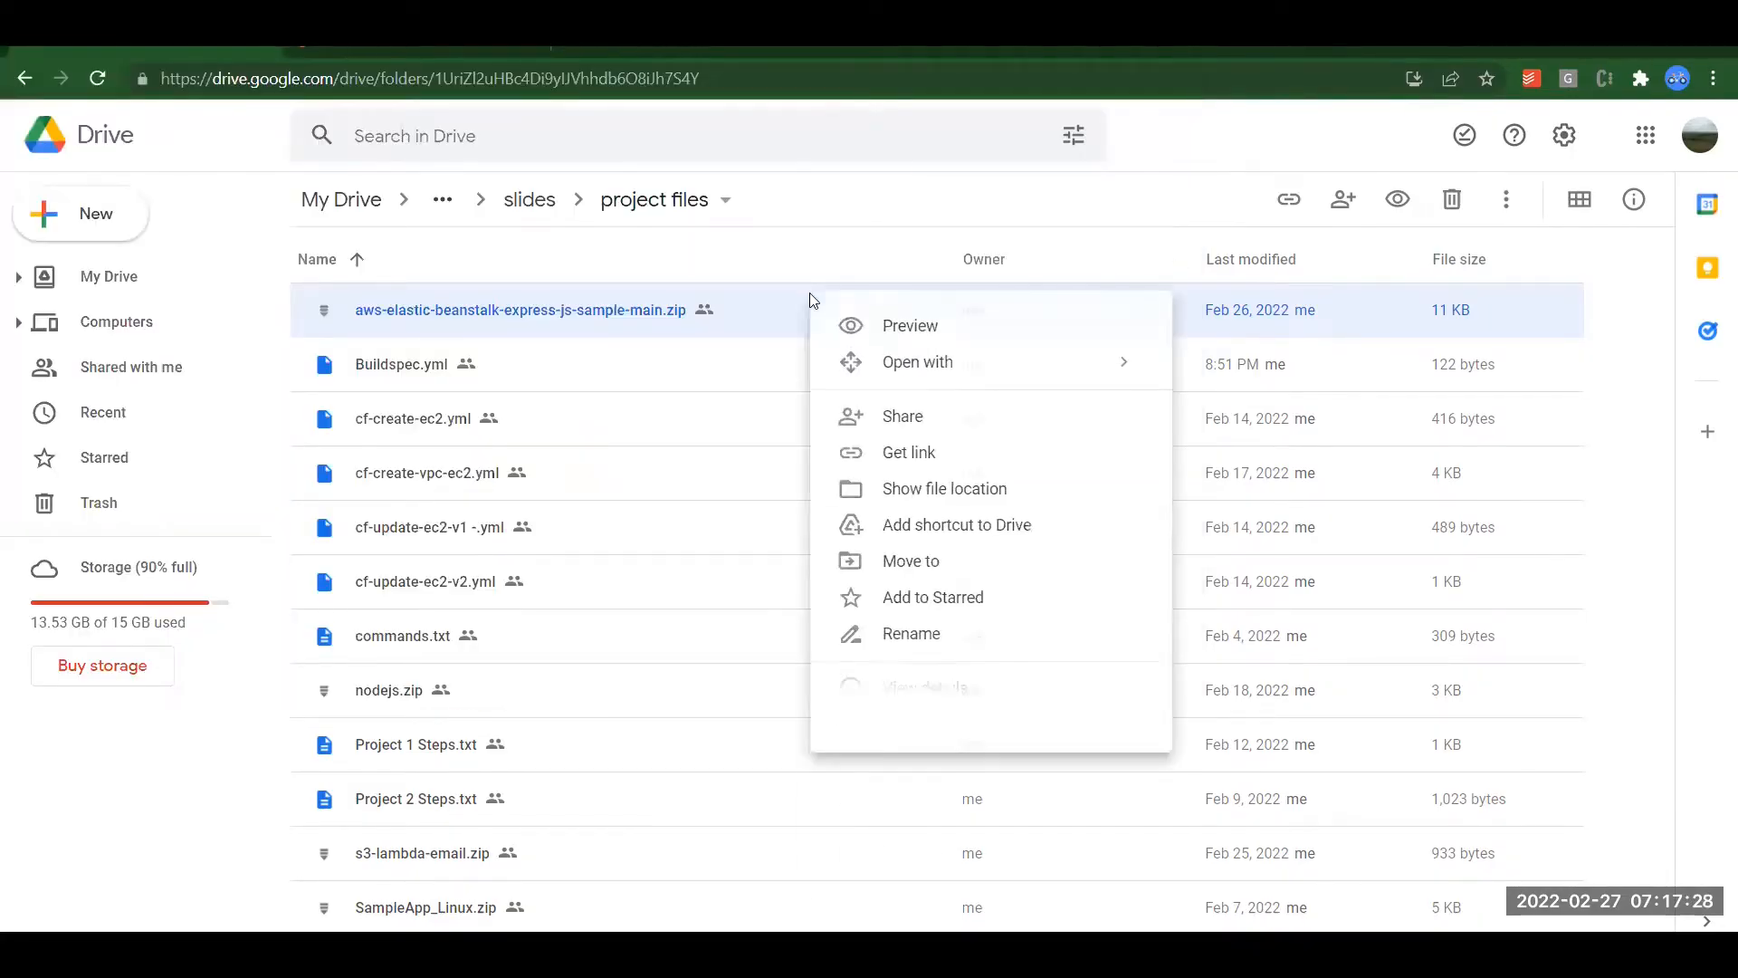
click(877, 800)
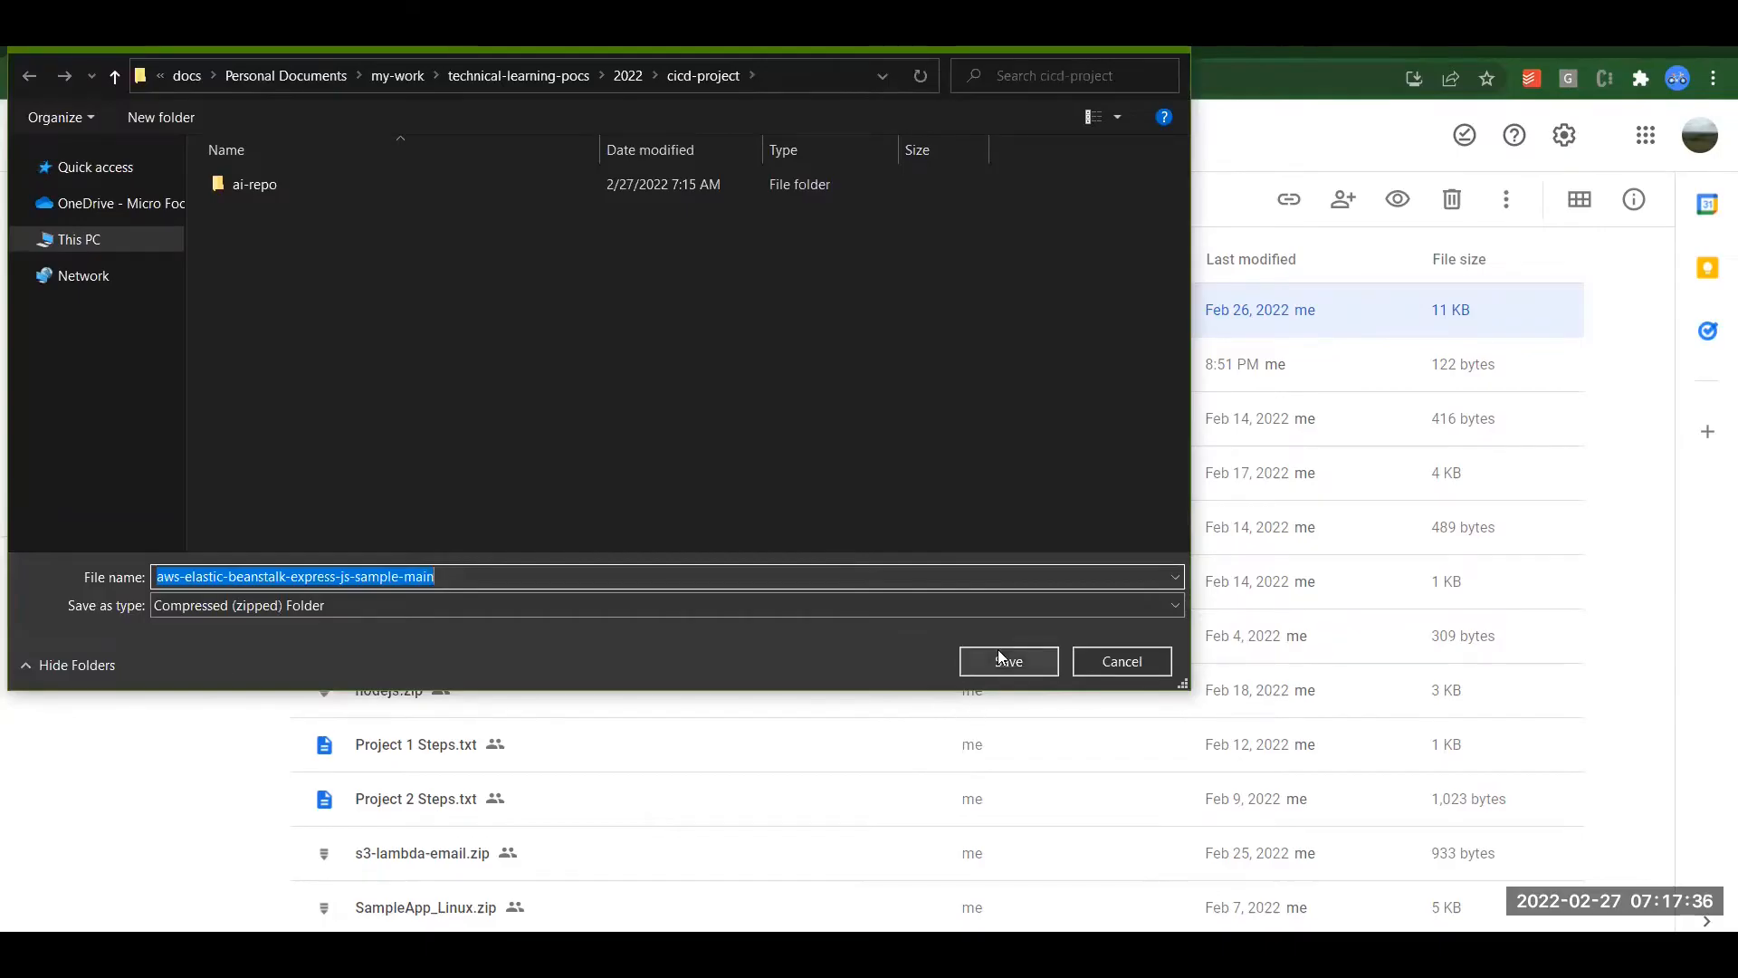
click(1005, 661)
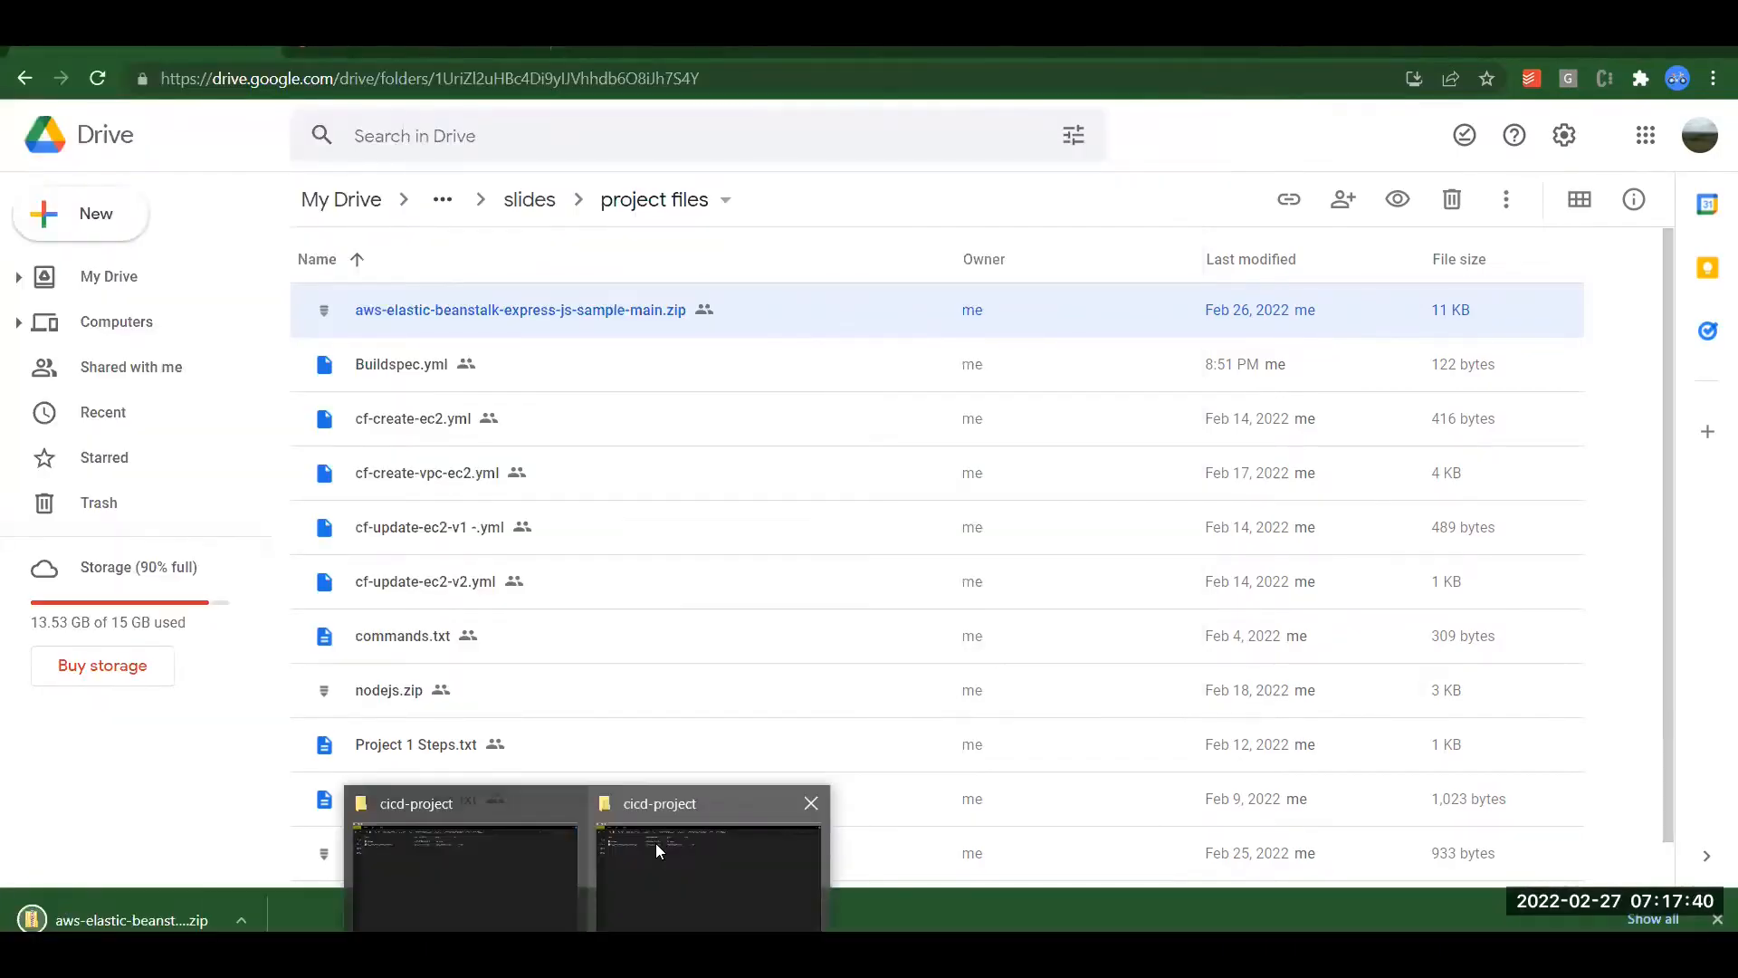
Extract the newly downloaded sample zip in cicd-project.
click(653, 849)
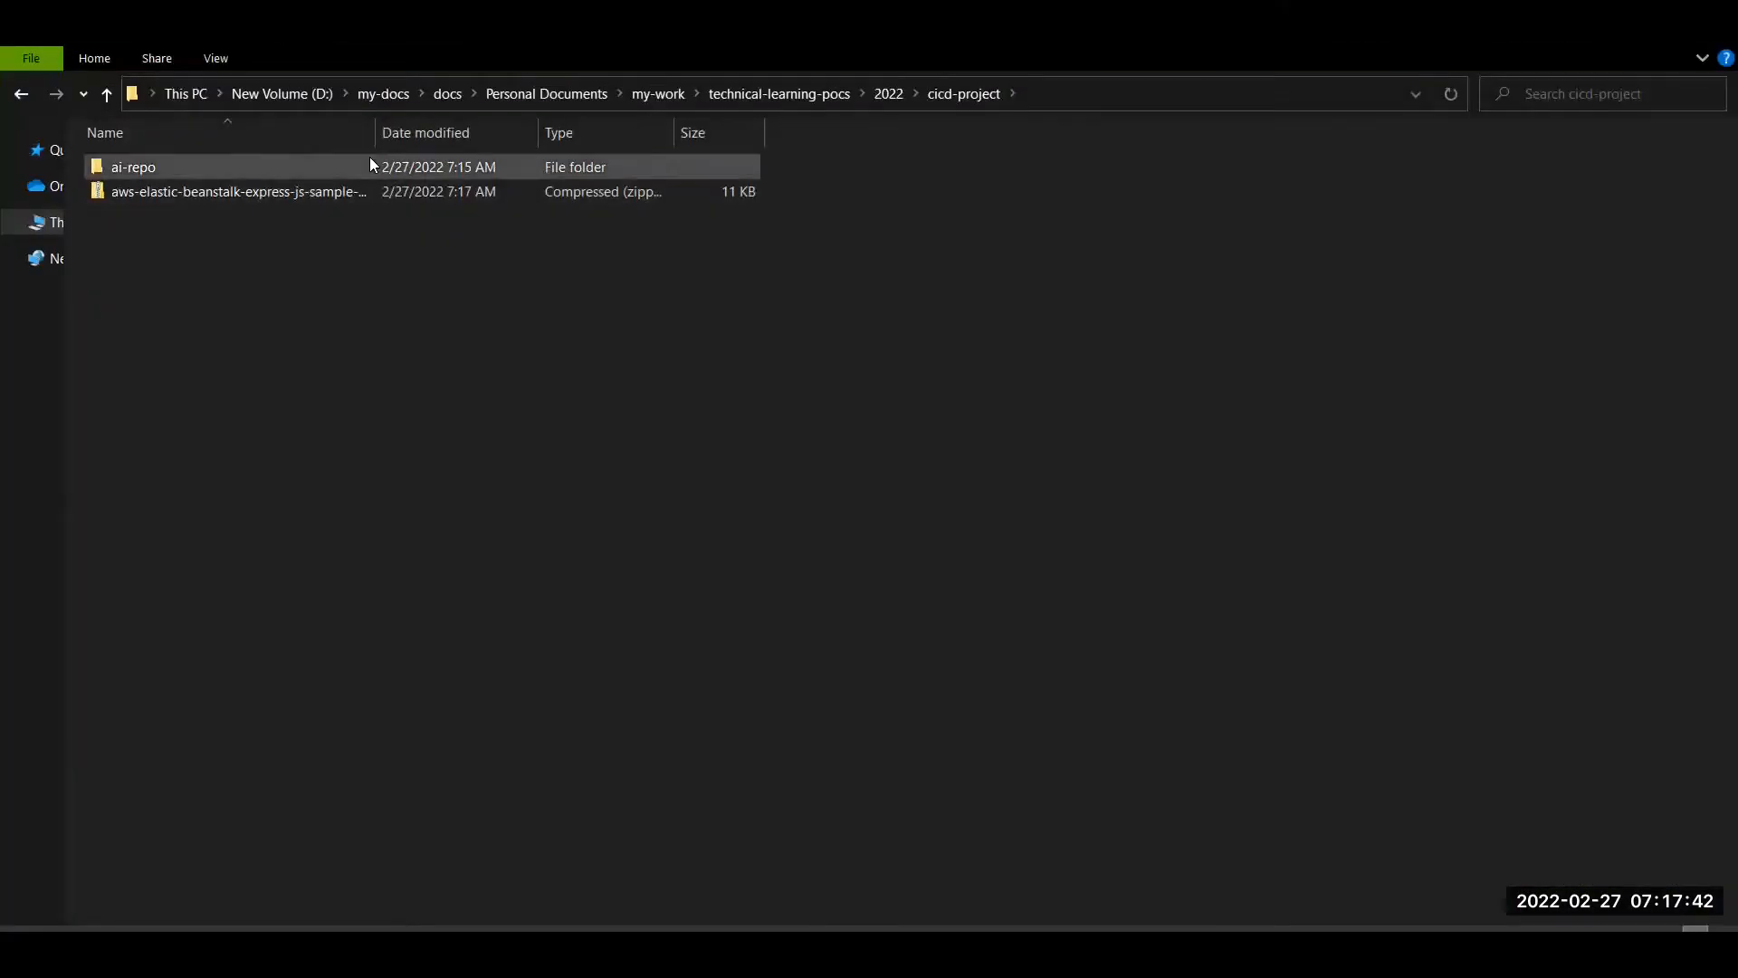
click(283, 193)
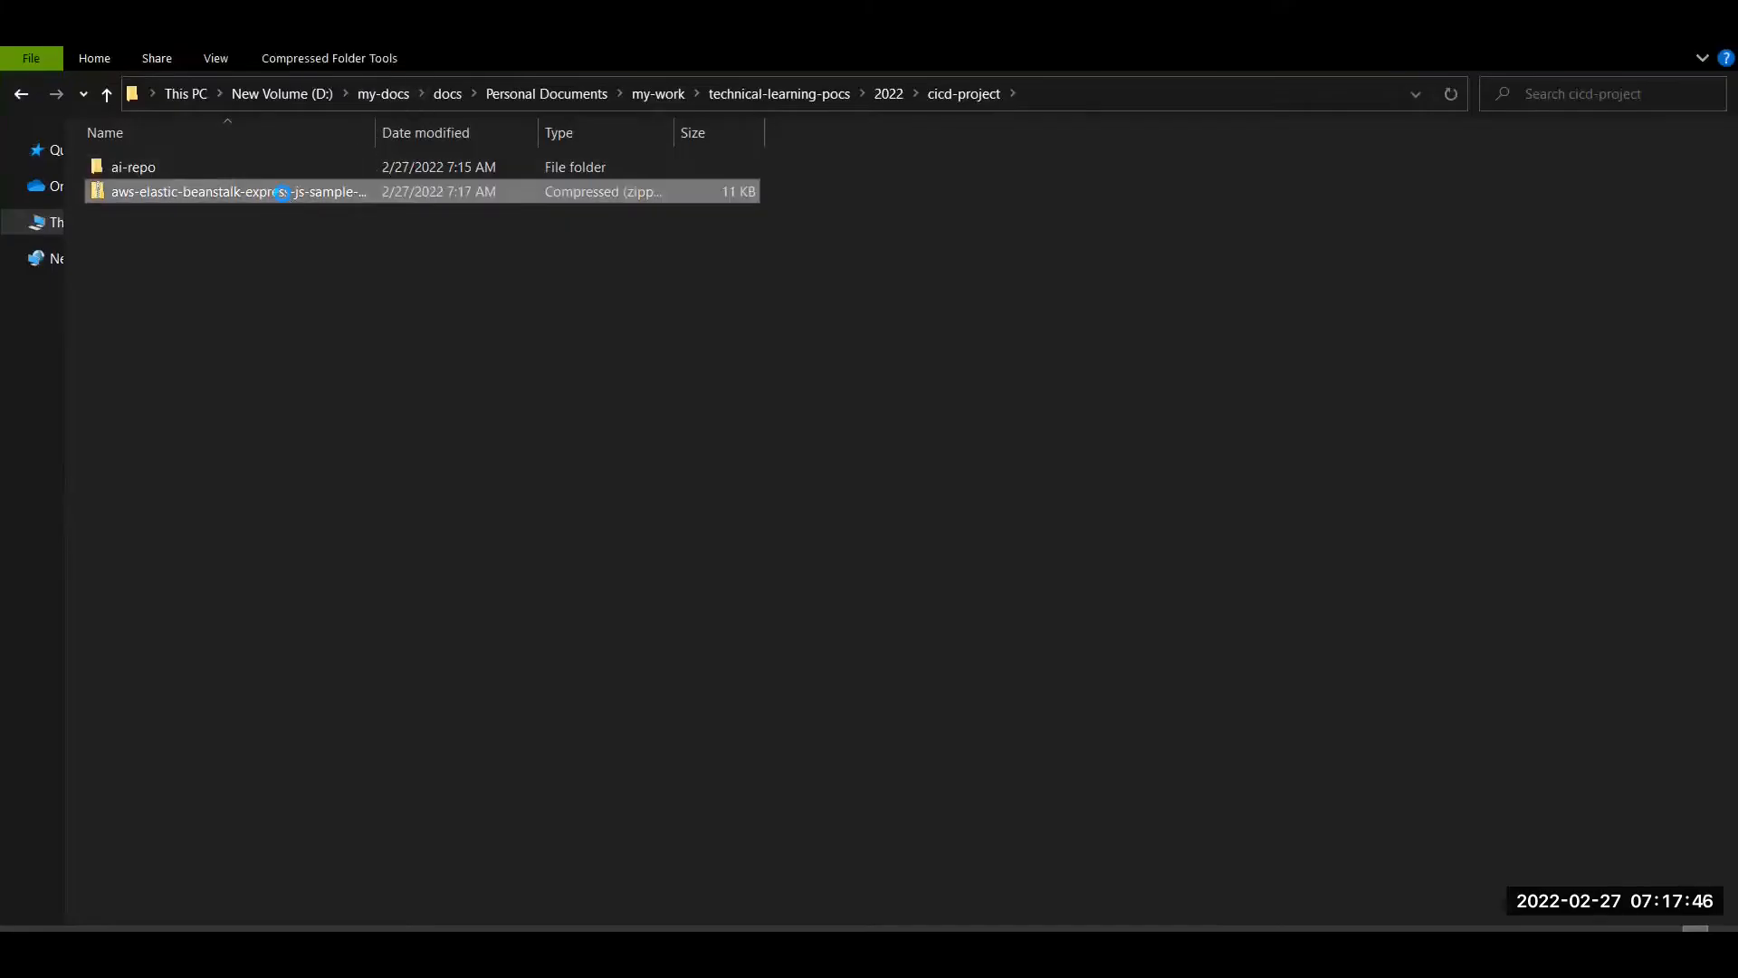
right_click(283, 193)
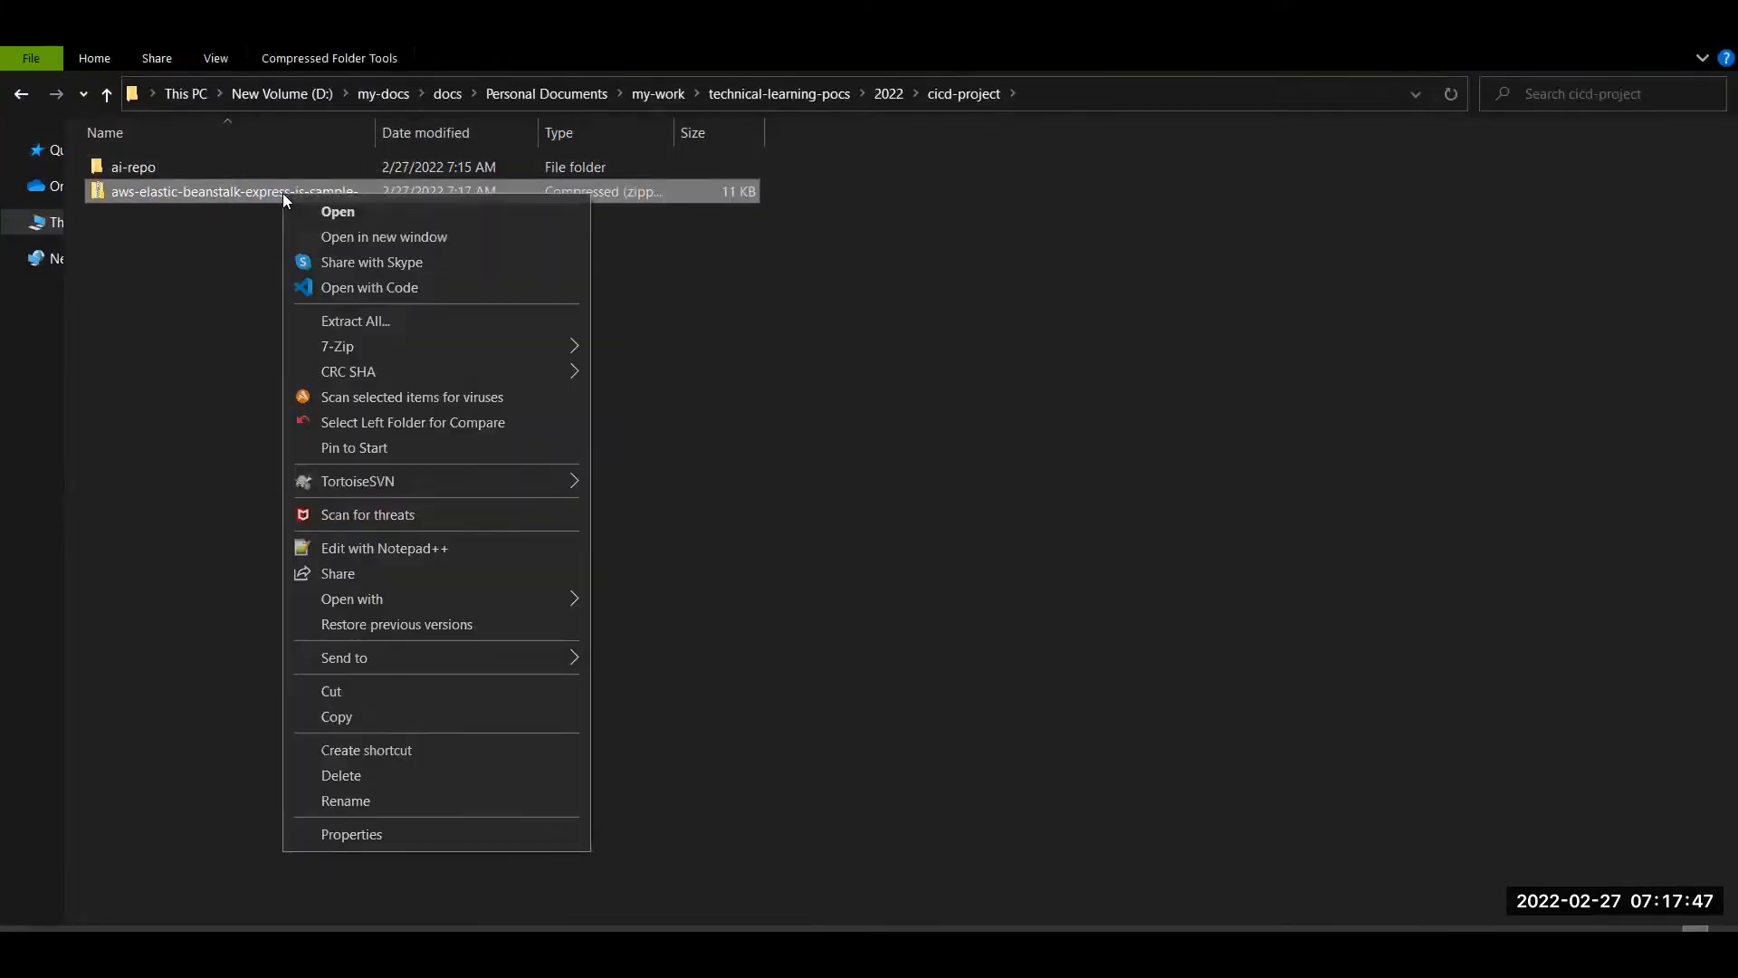
click(408, 317)
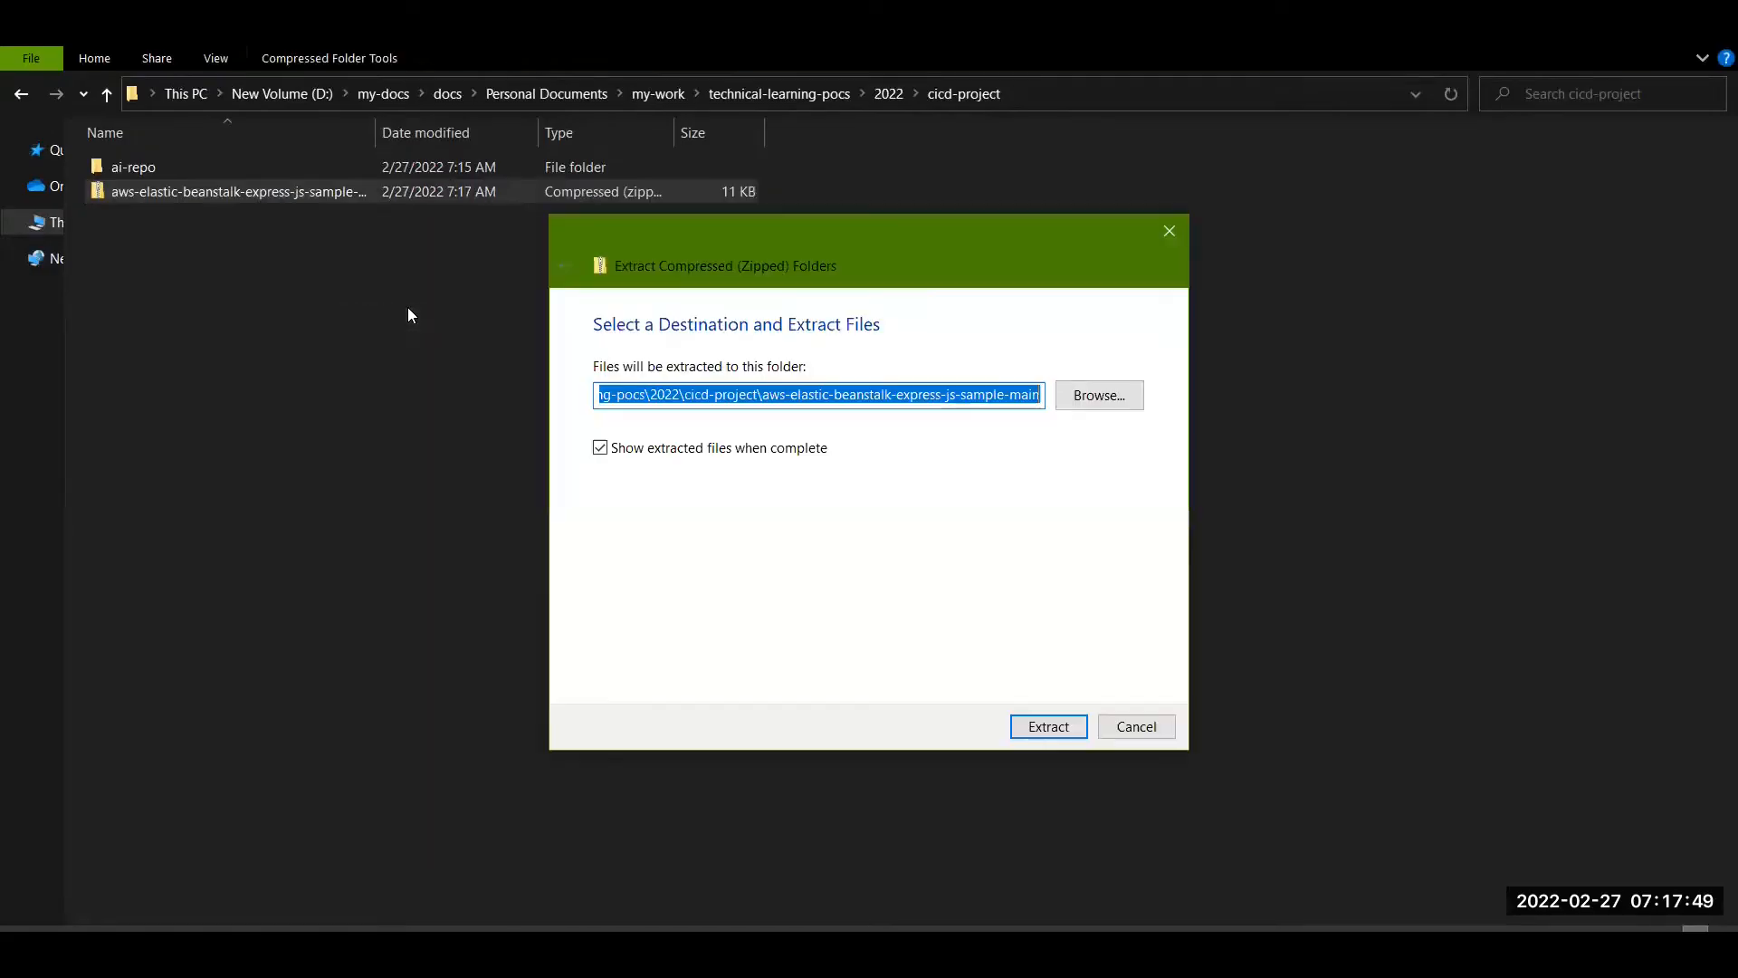
click(1037, 726)
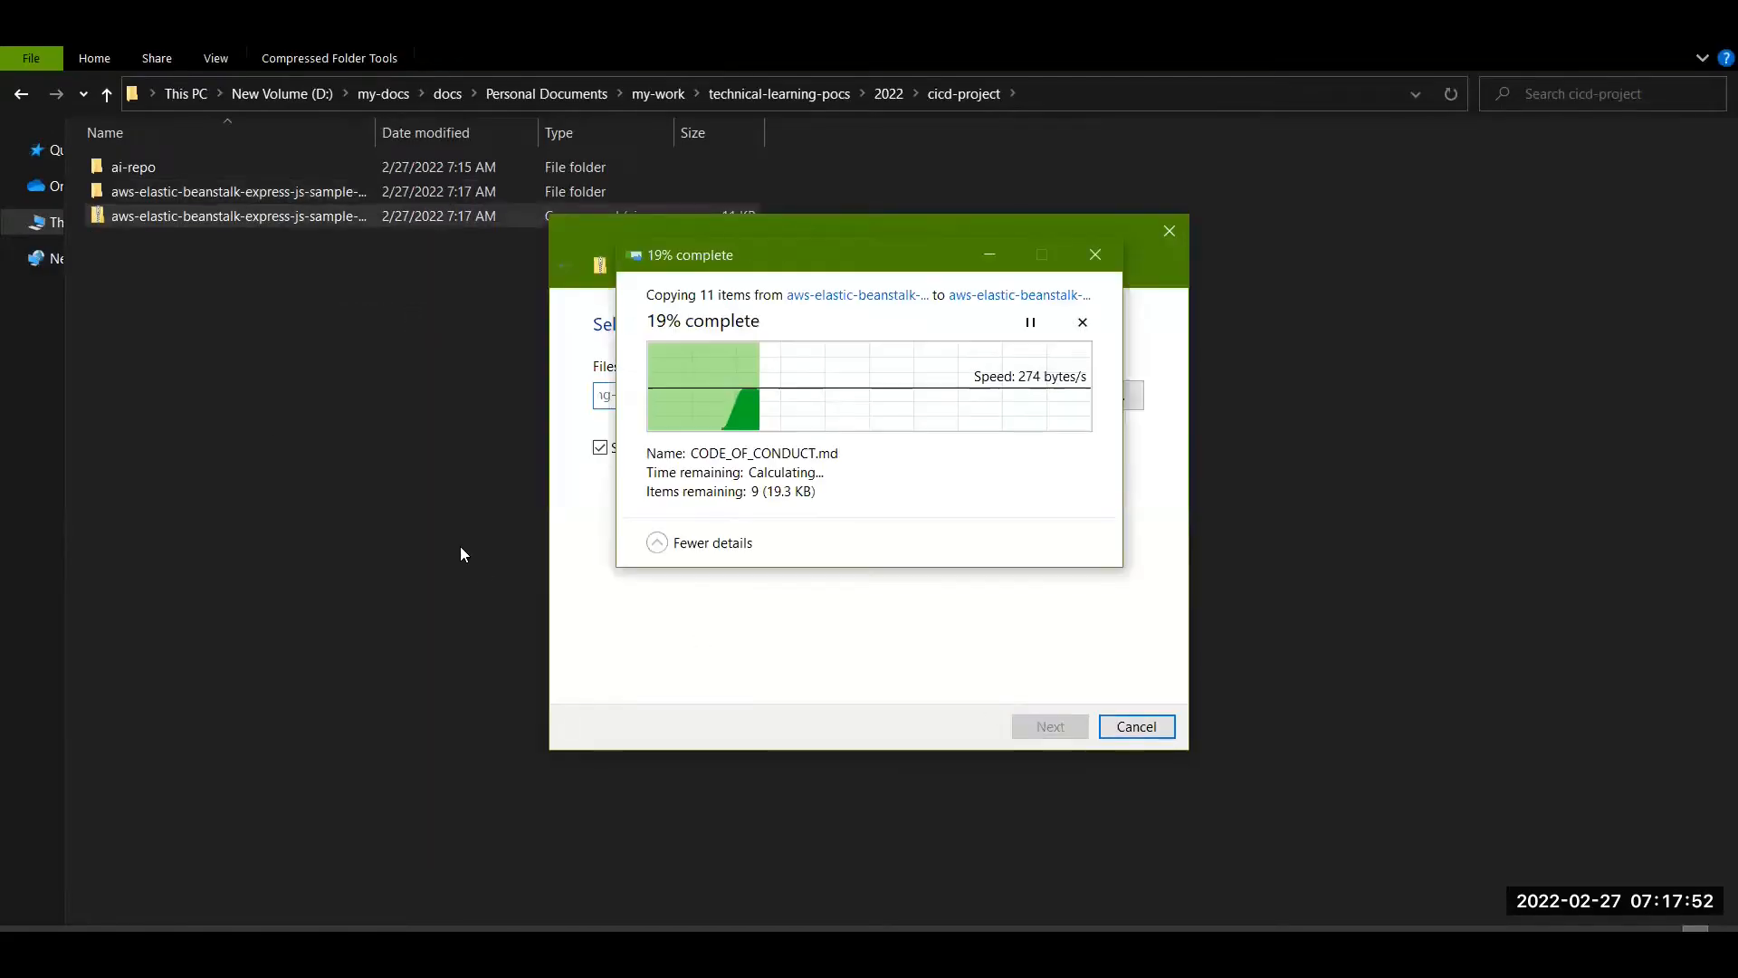
Move all nine project files from the inner sample folder into ai-repo.
click(195, 193)
double_click(196, 194)
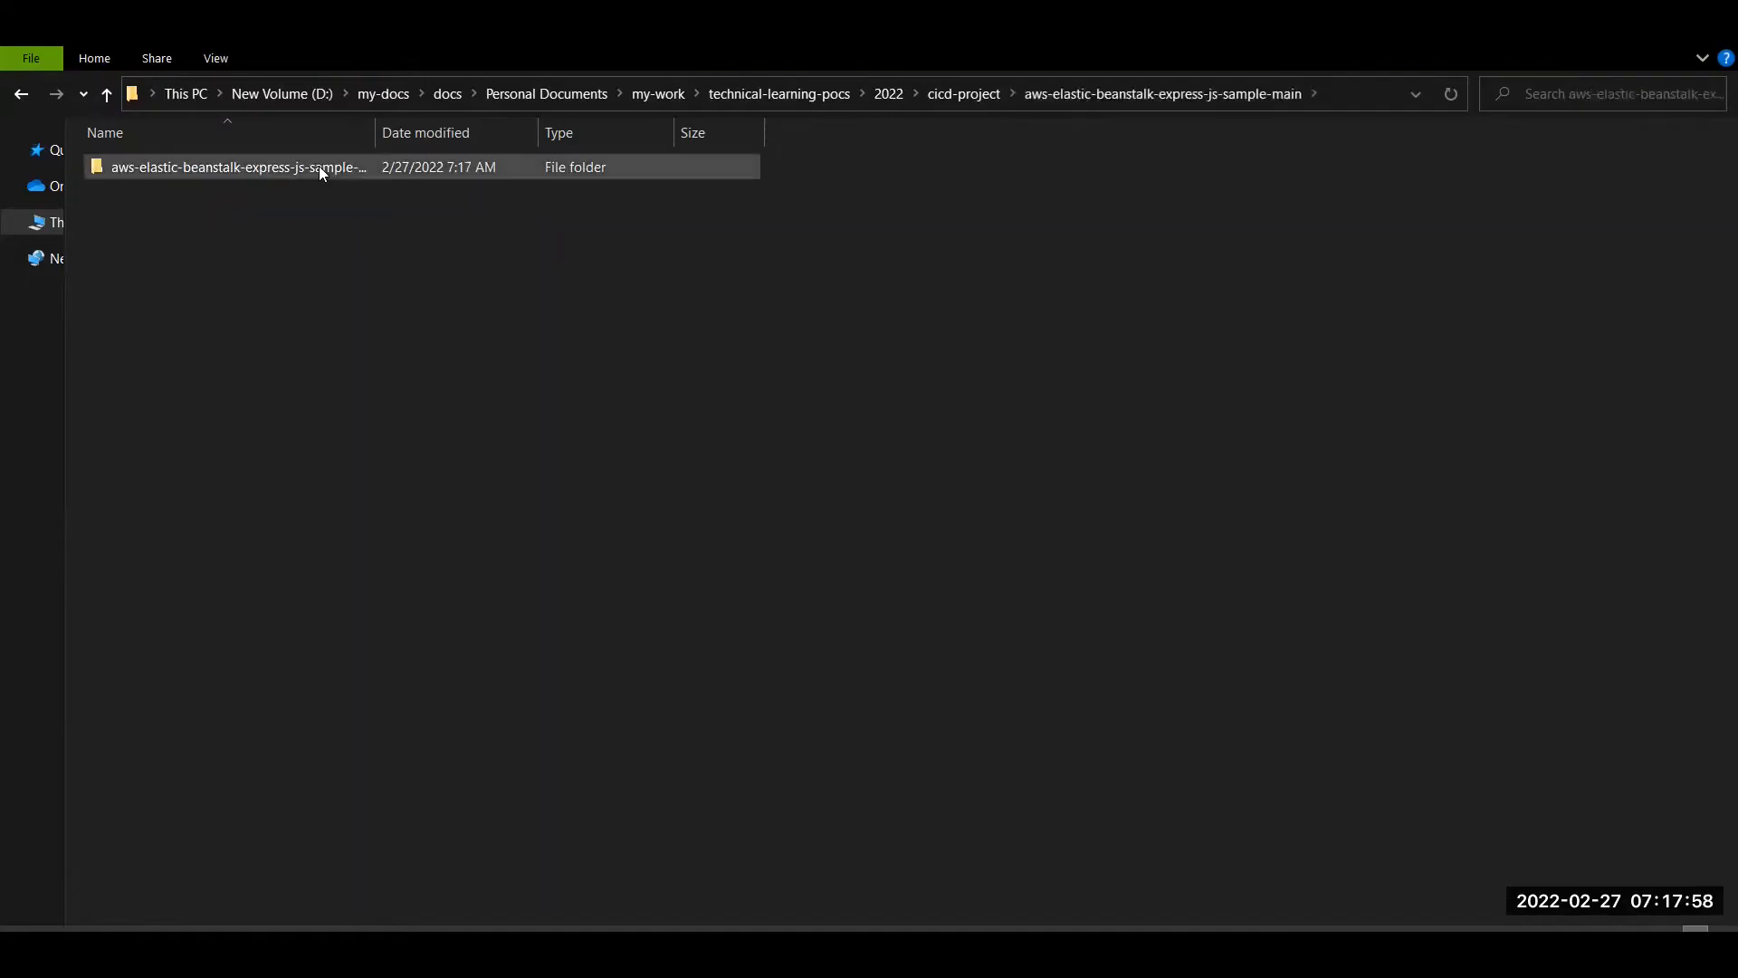
double_click(319, 166)
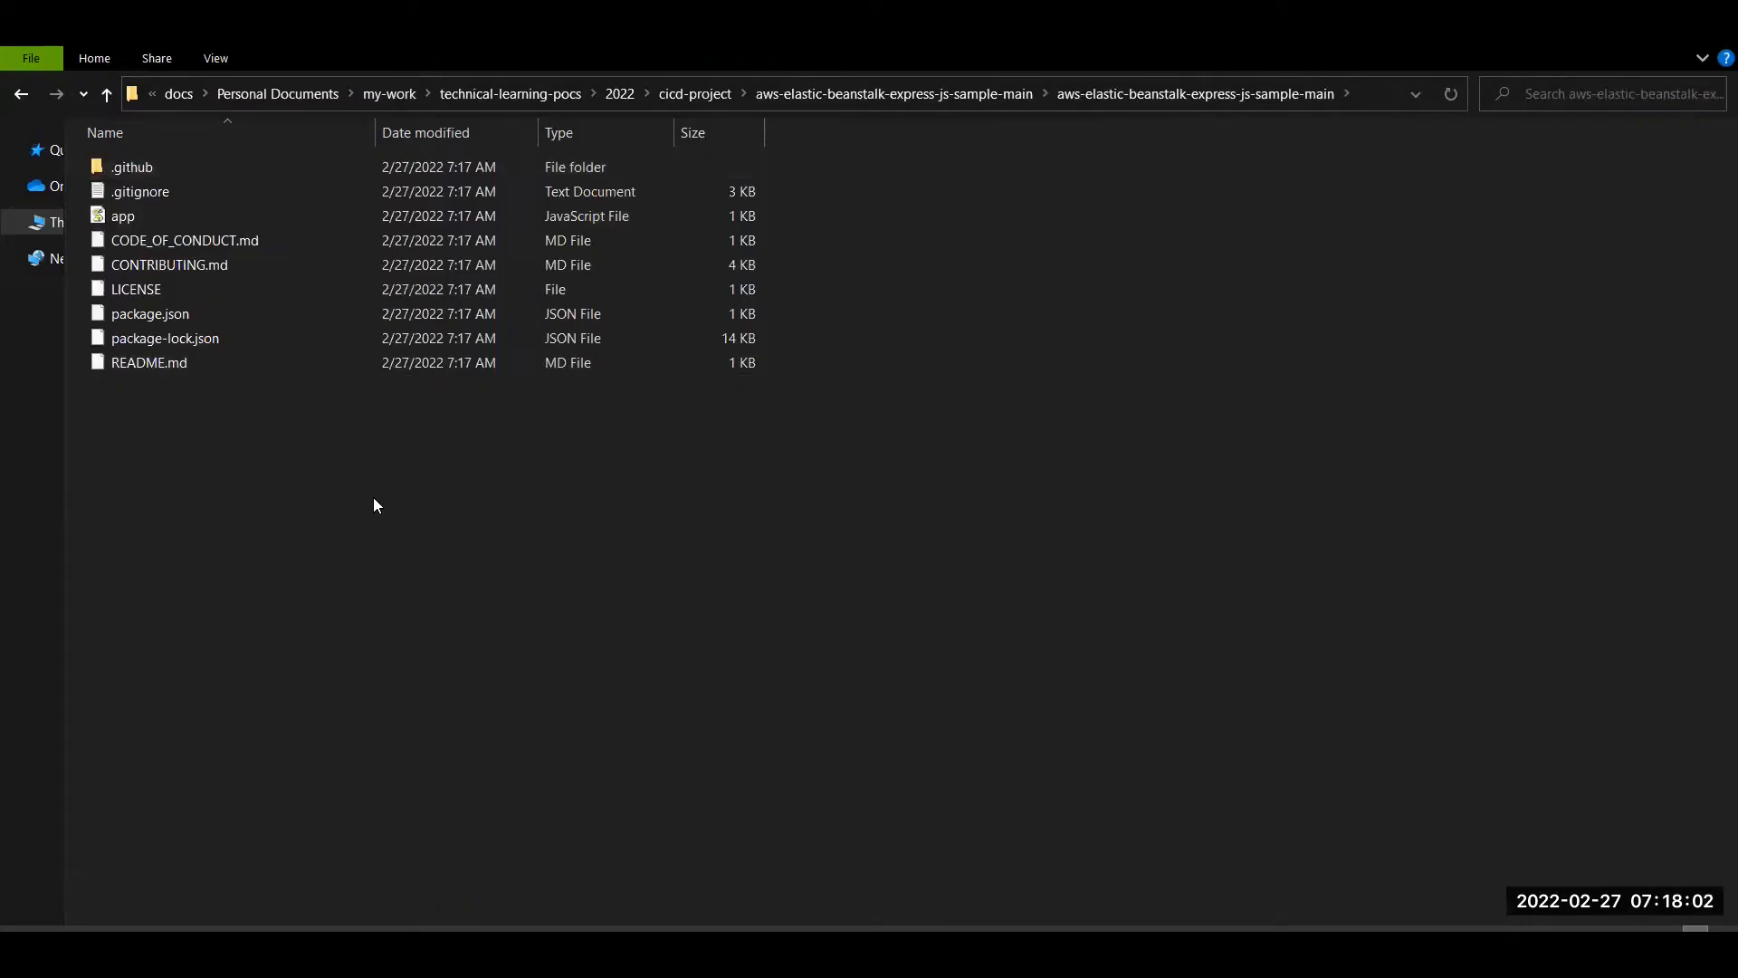
key(ctrl+a)
key(ctrl+x)
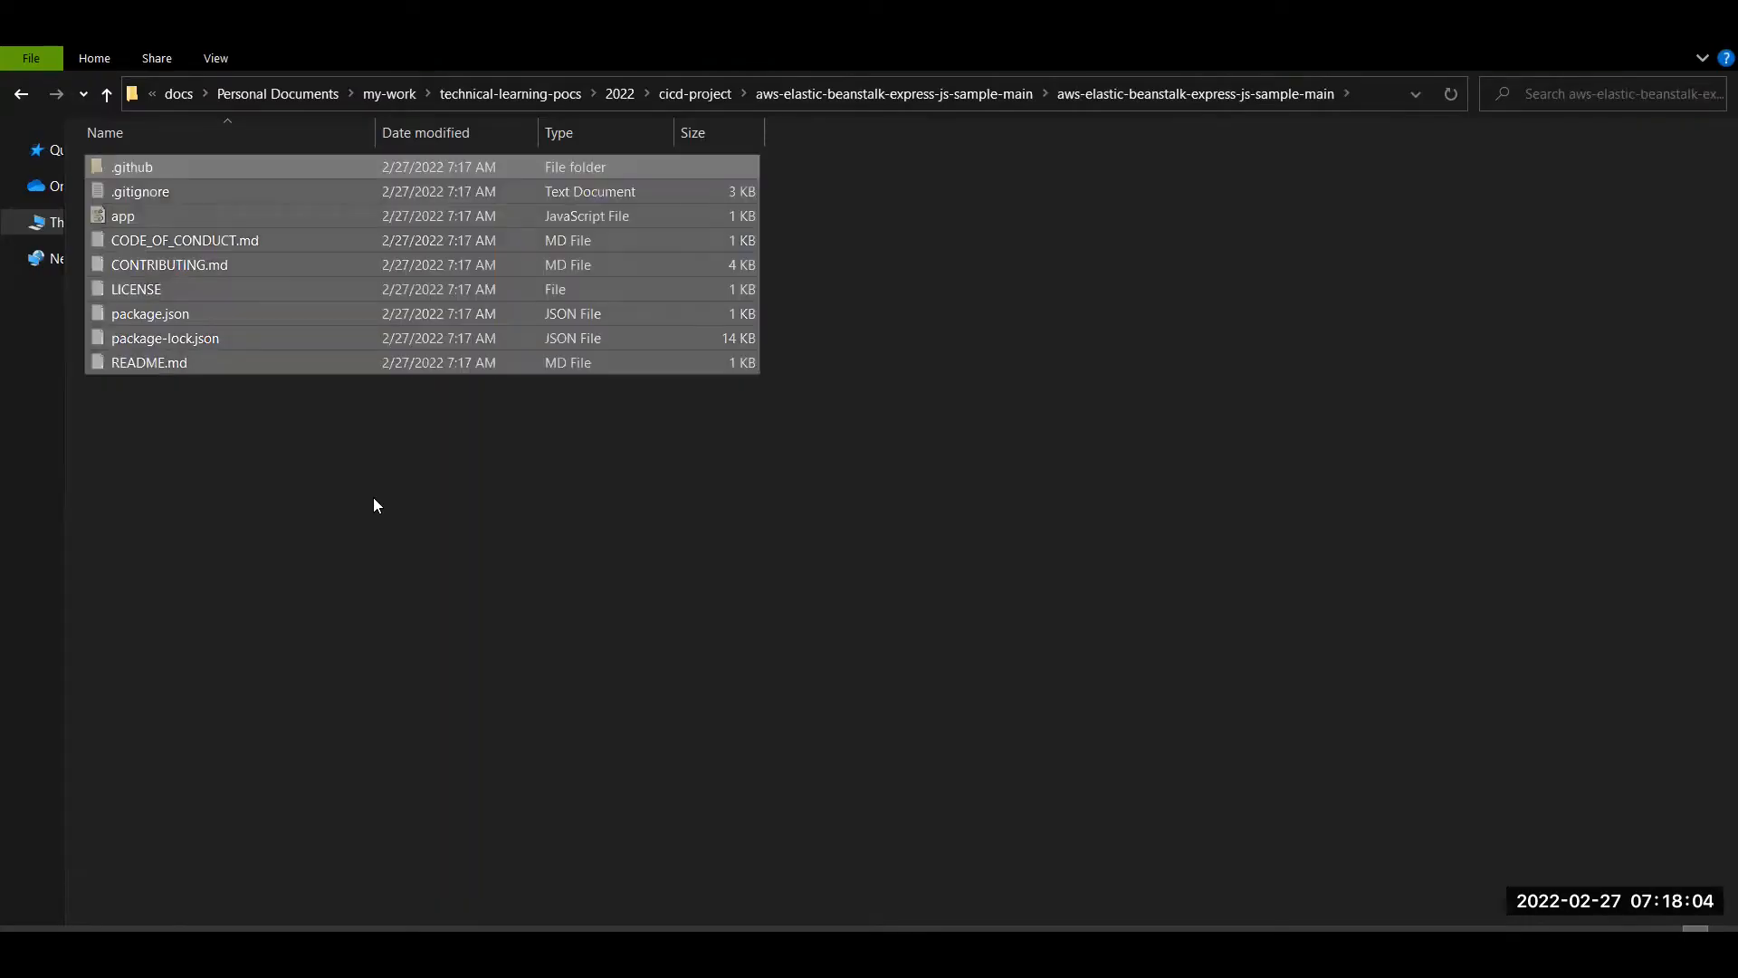
click(703, 92)
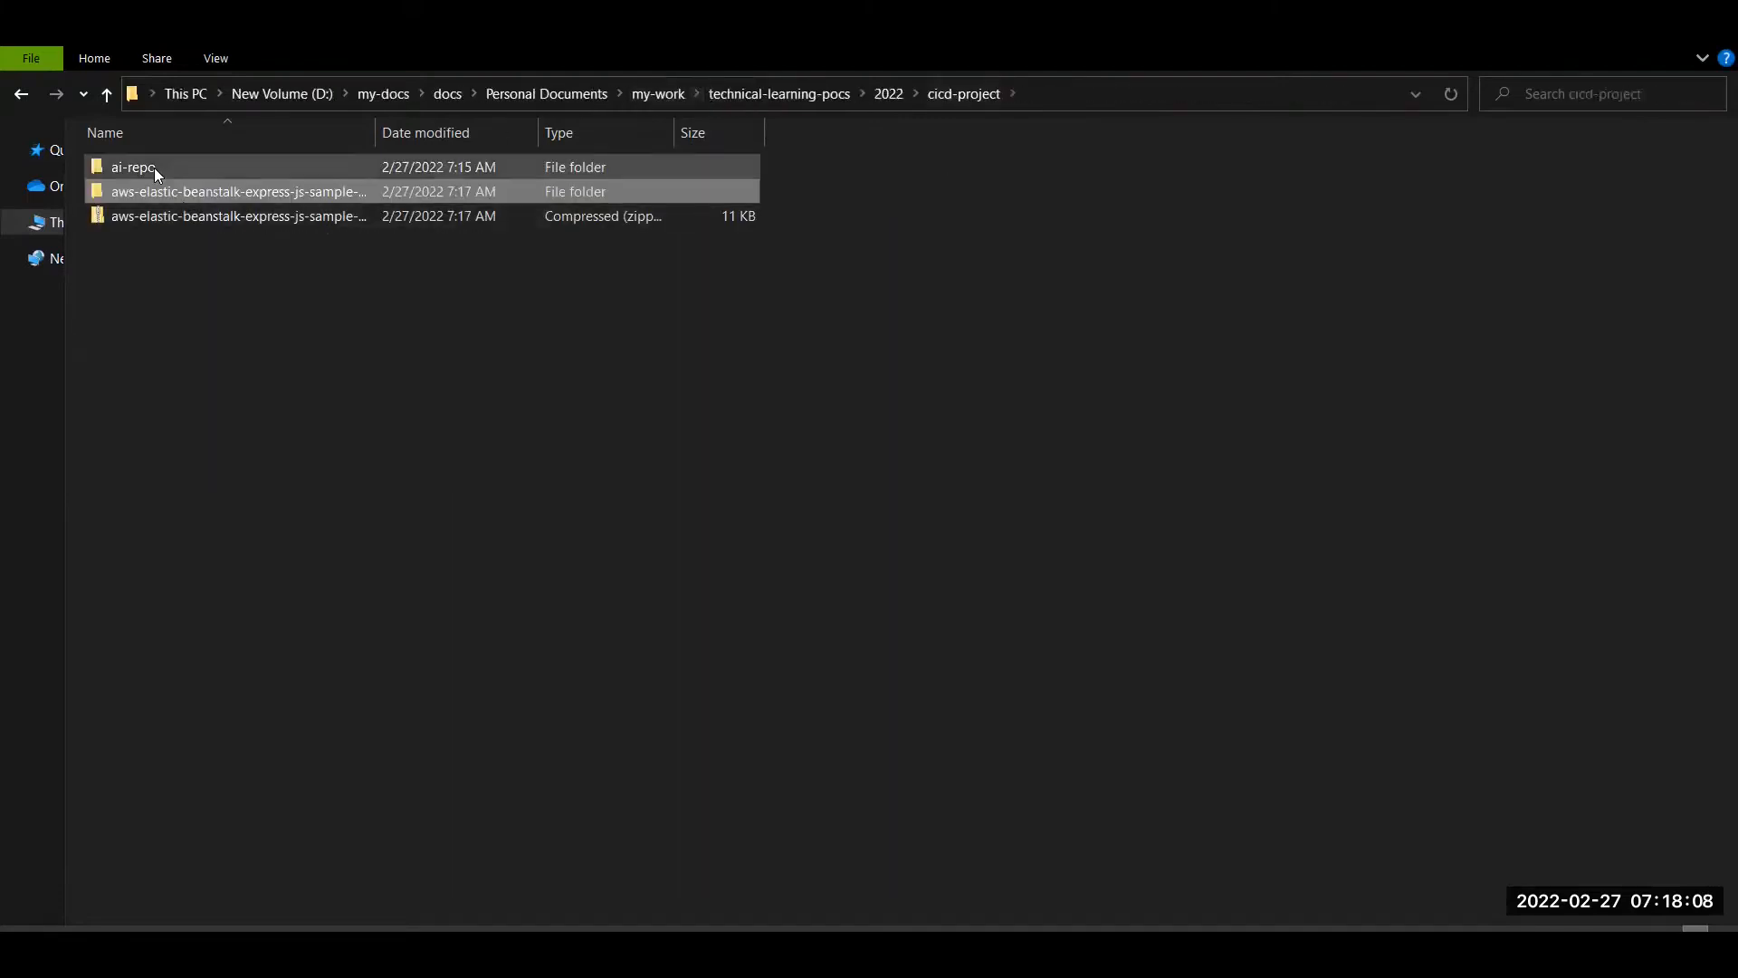
double_click(154, 168)
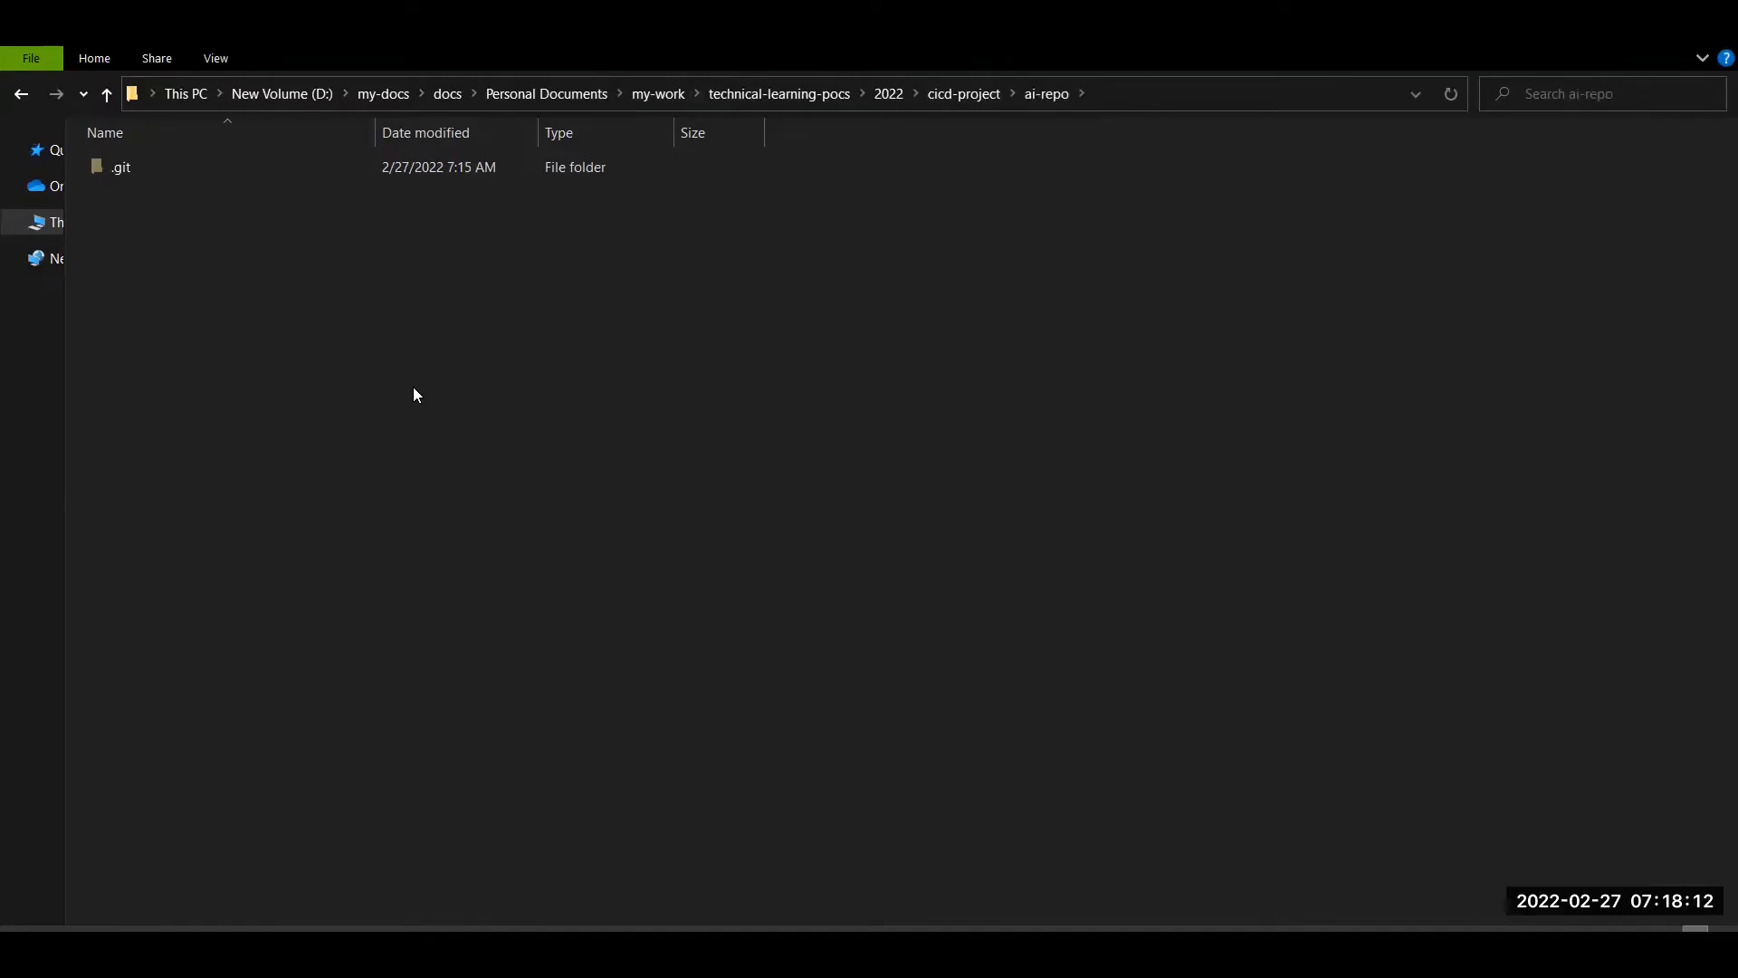
key(ctrl+v)
Open app.js in Notepad++ for editing.
click(458, 571)
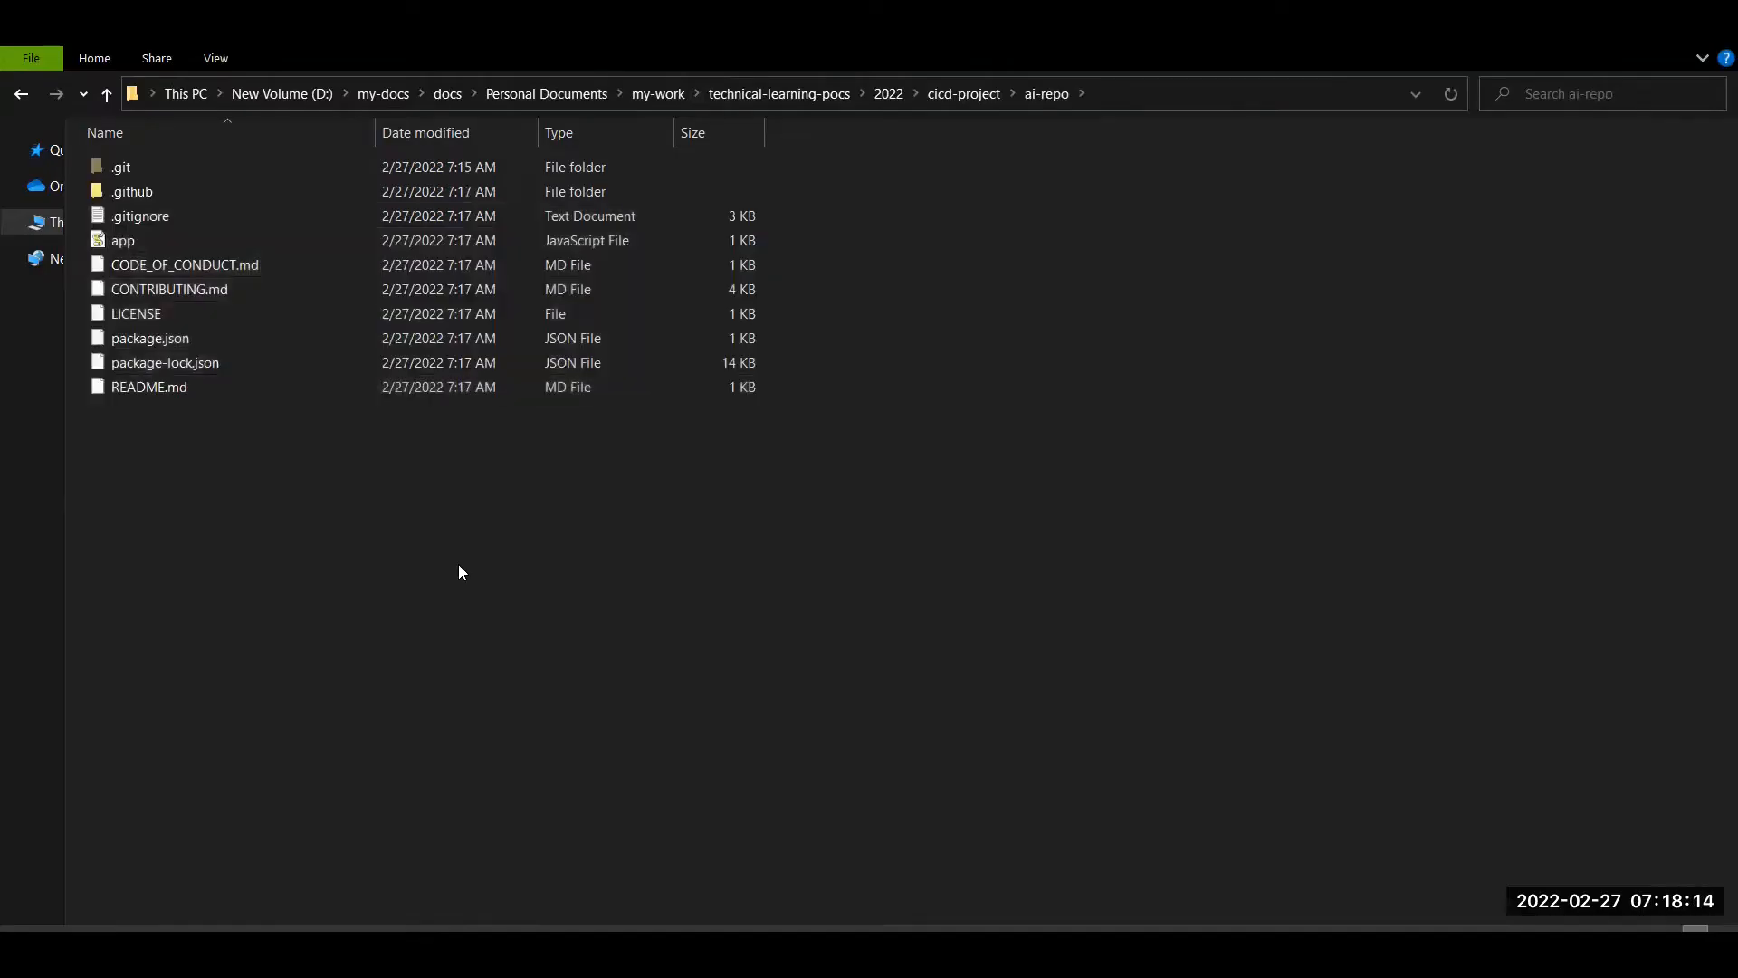
click(132, 242)
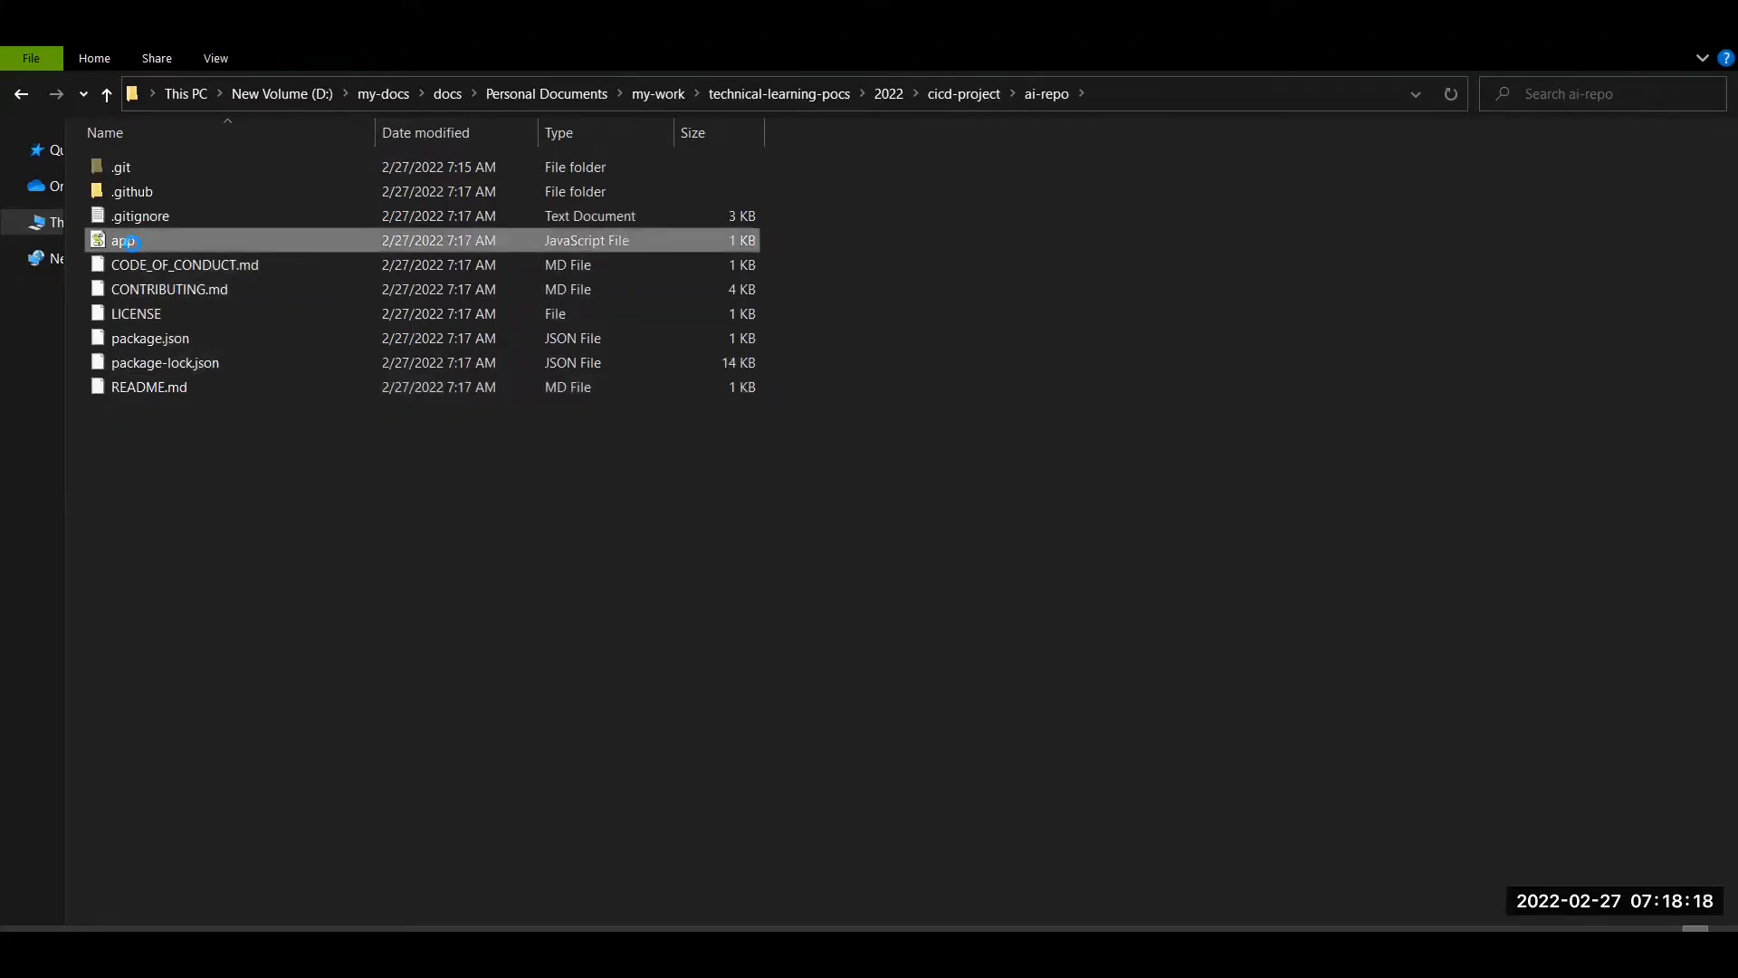
right_click(133, 243)
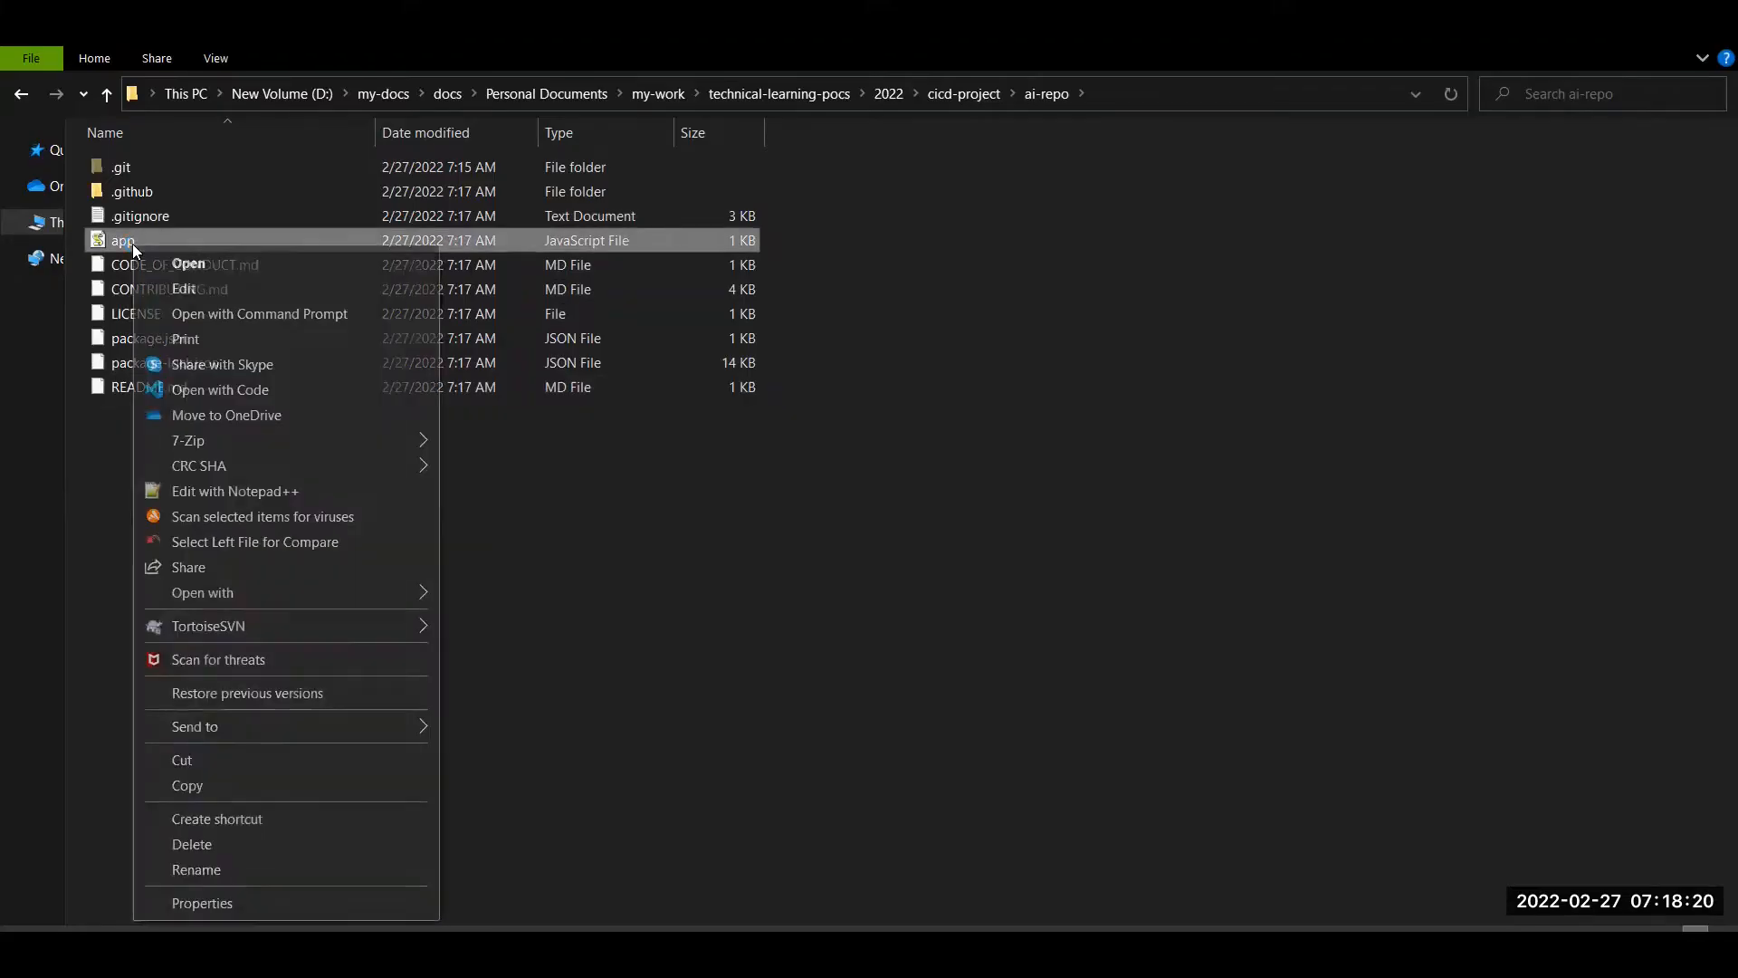
click(175, 491)
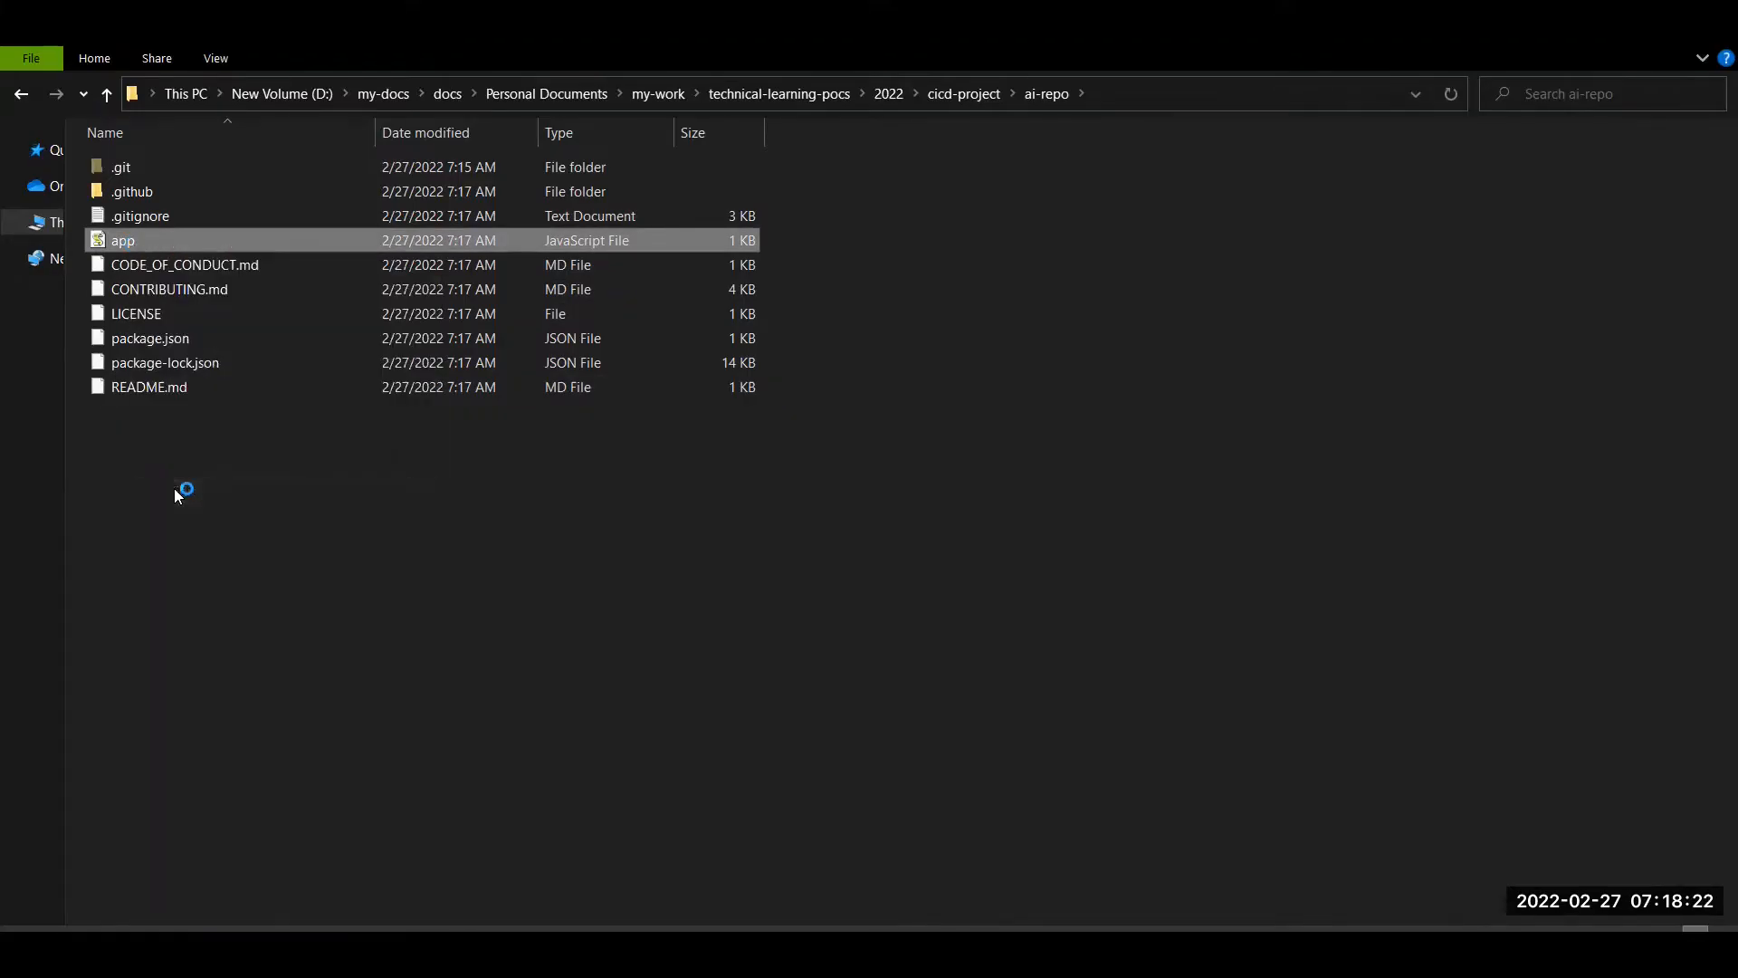
ctrl+scroll(299, 365, up, 8)
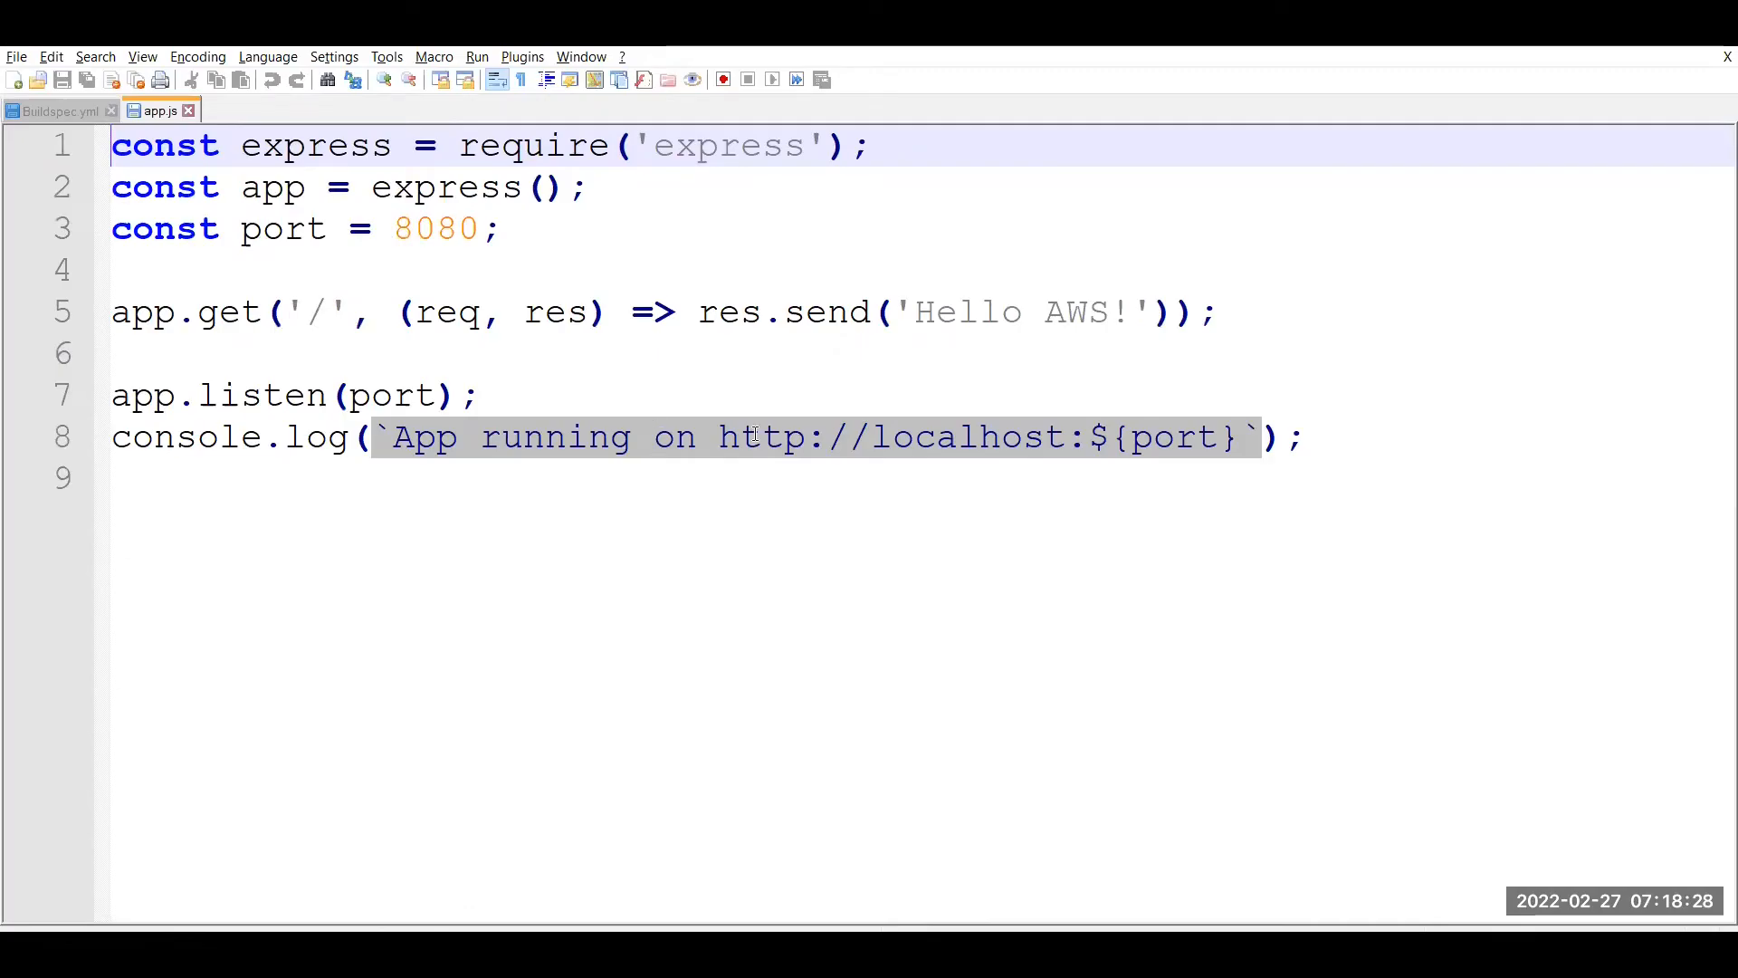
click(893, 531)
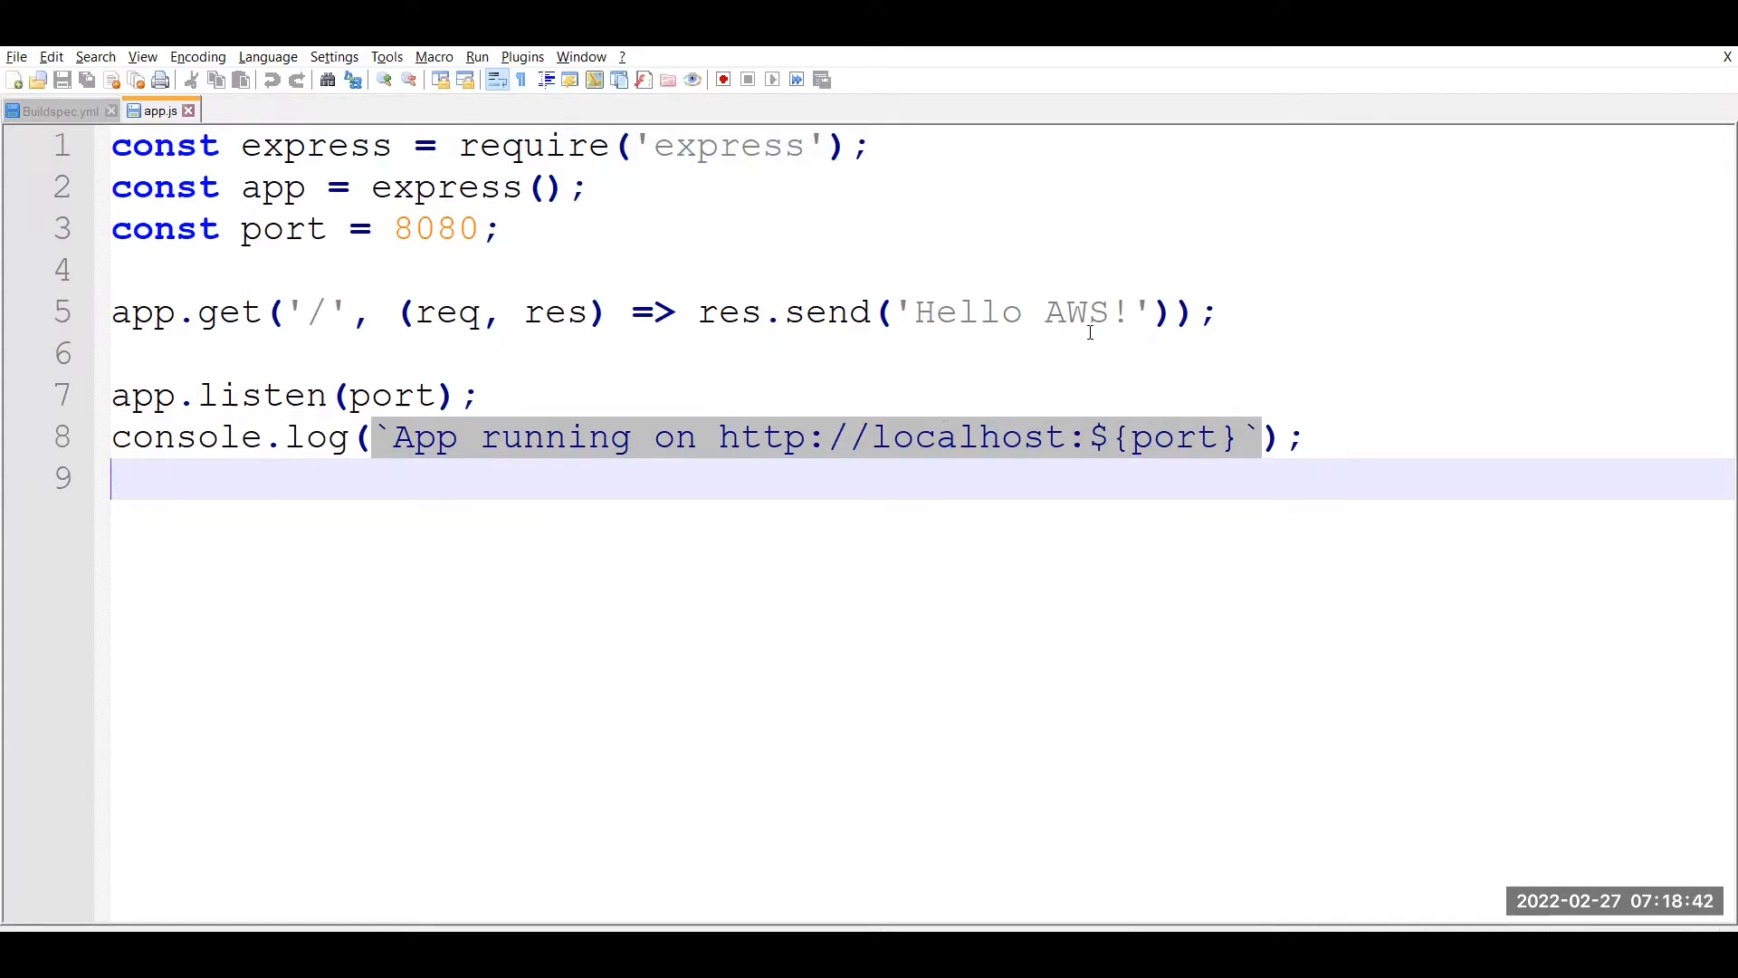
key(alt+Tab)
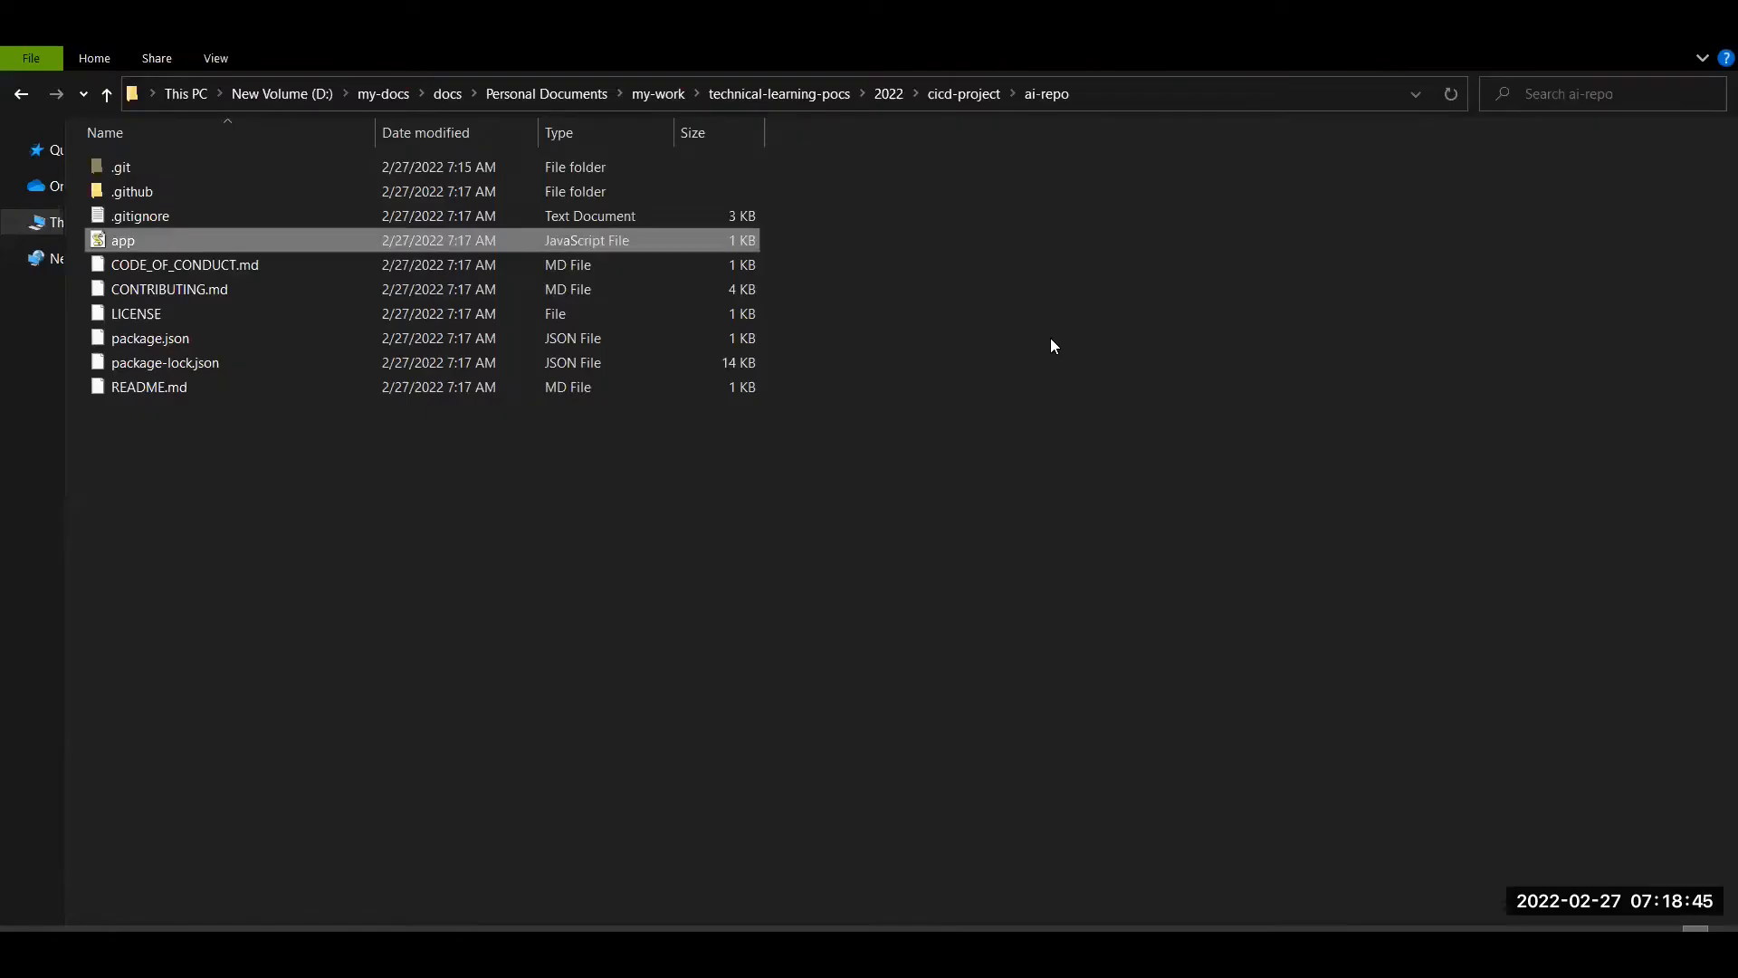
In the command prompt, change into ai-repo and list its contents with dir.
key(alt+Tab)
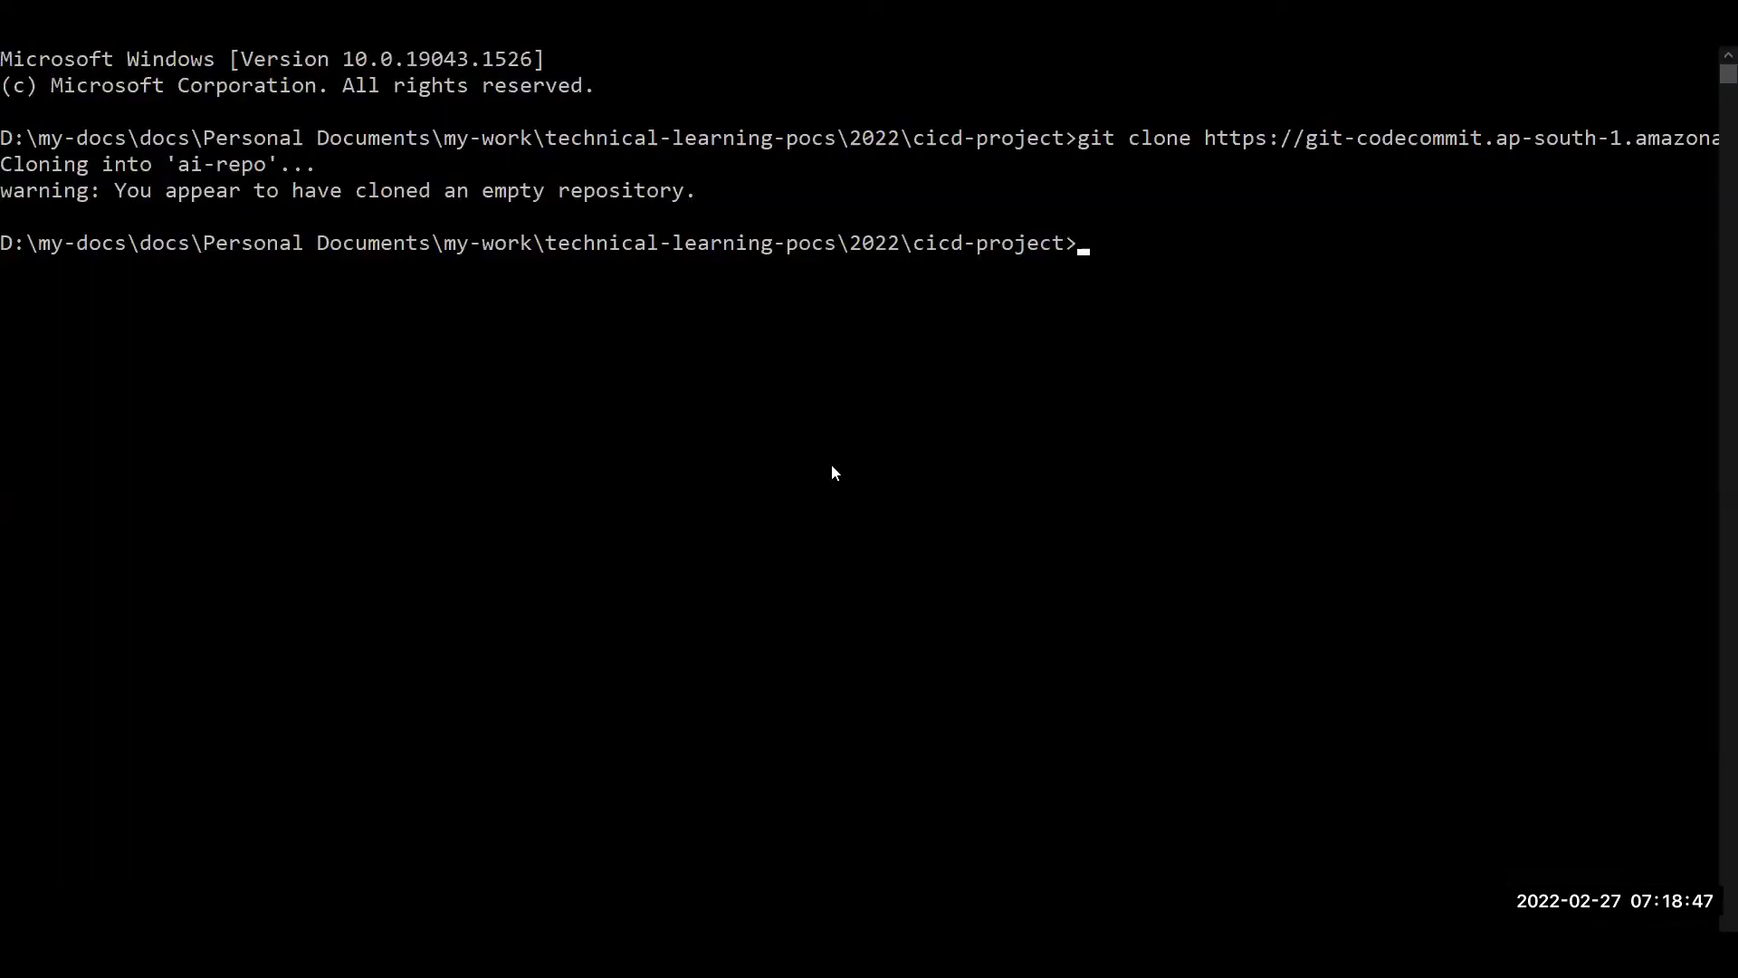
text(cd ai)
key(Tab)
key(Return)
text(dir)
key(Return)
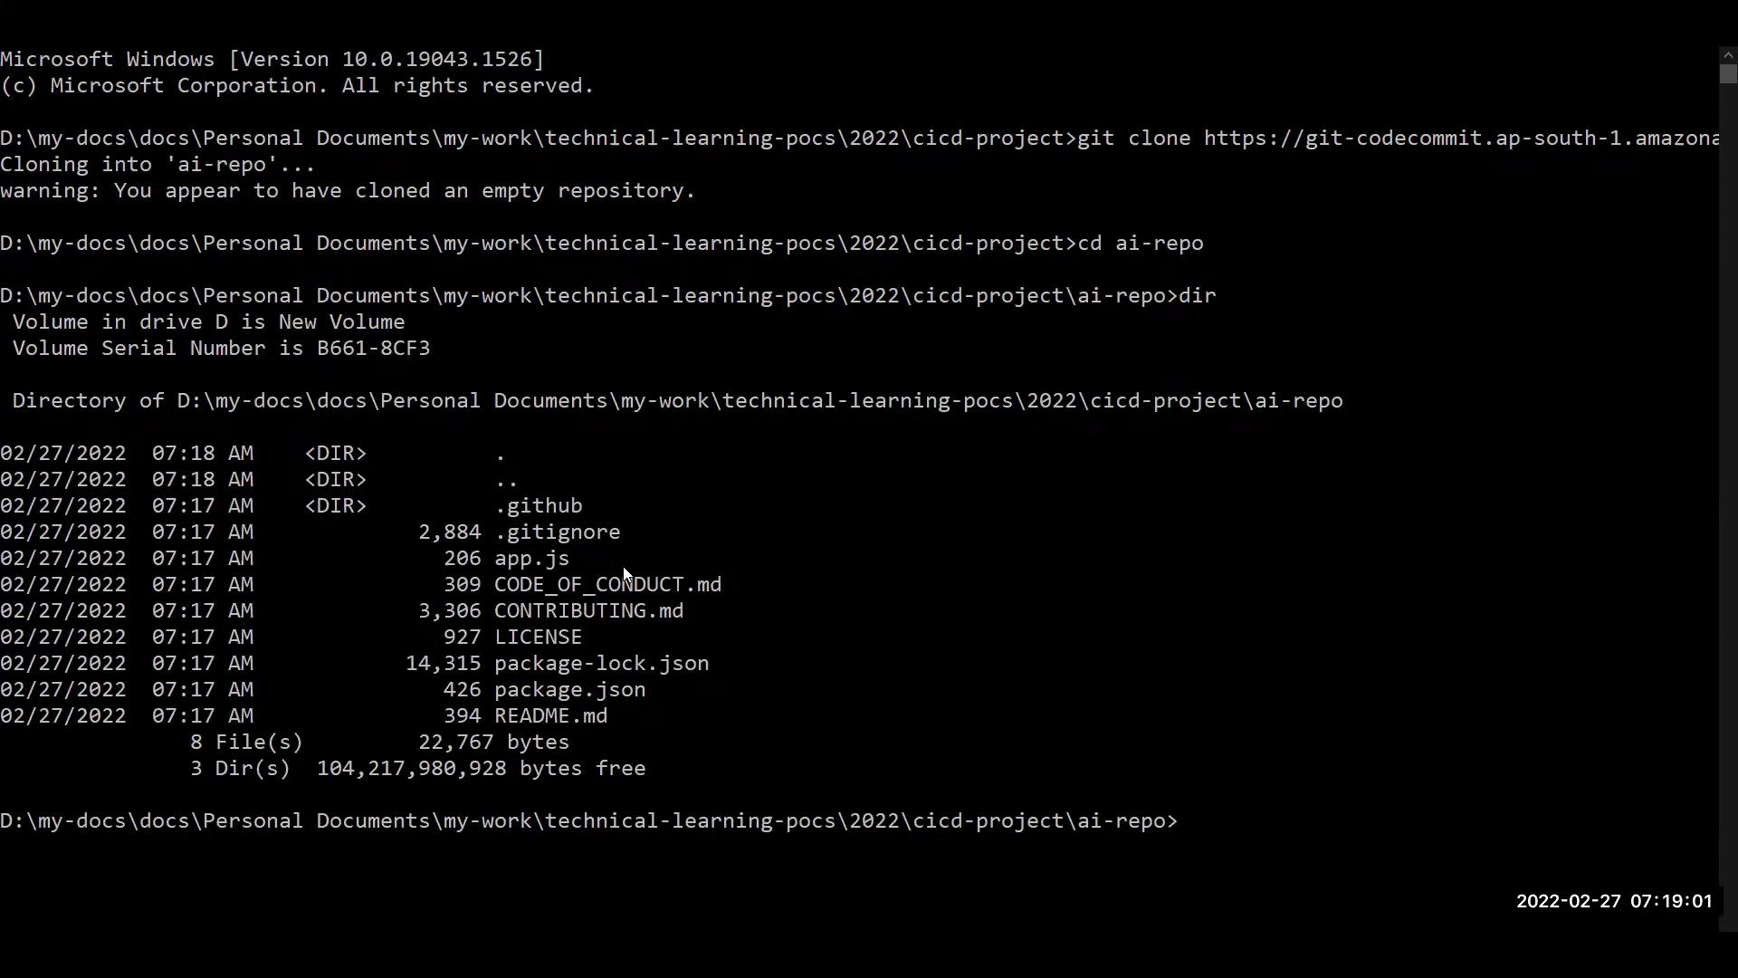
text(cls)
key(Return)
Stage the files with git add and commit them with message 'initial commit'.
text(git add *)
key(Return)
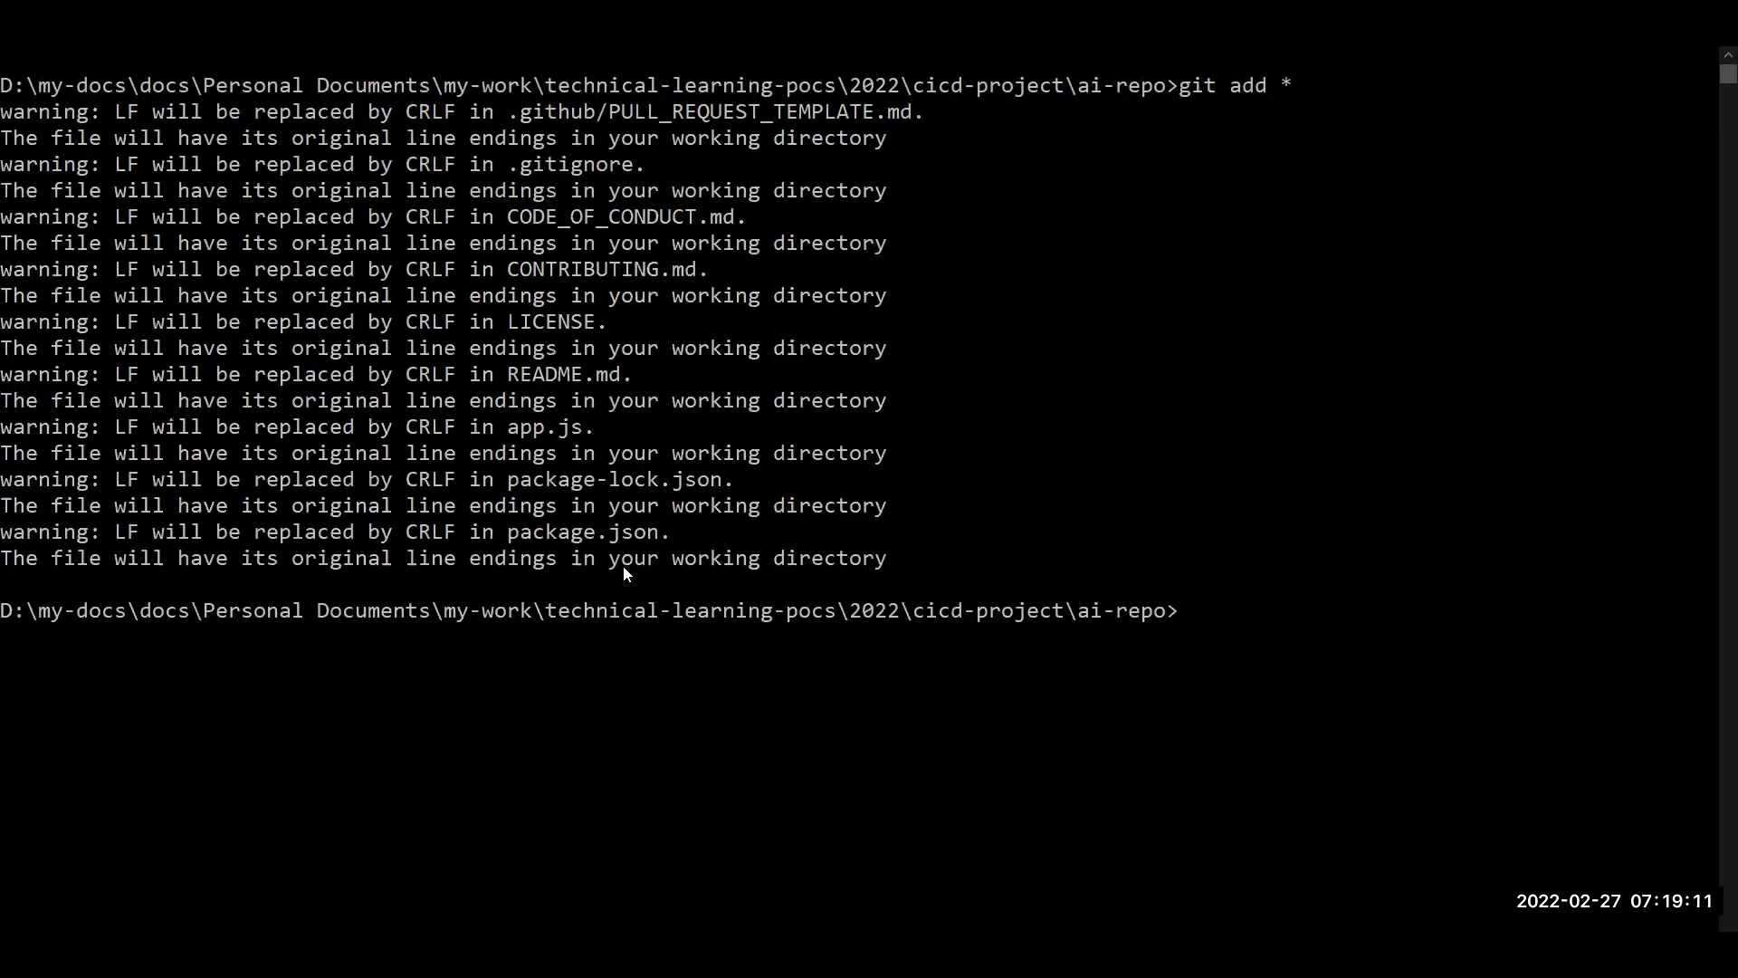
text(git commit -m "initial)
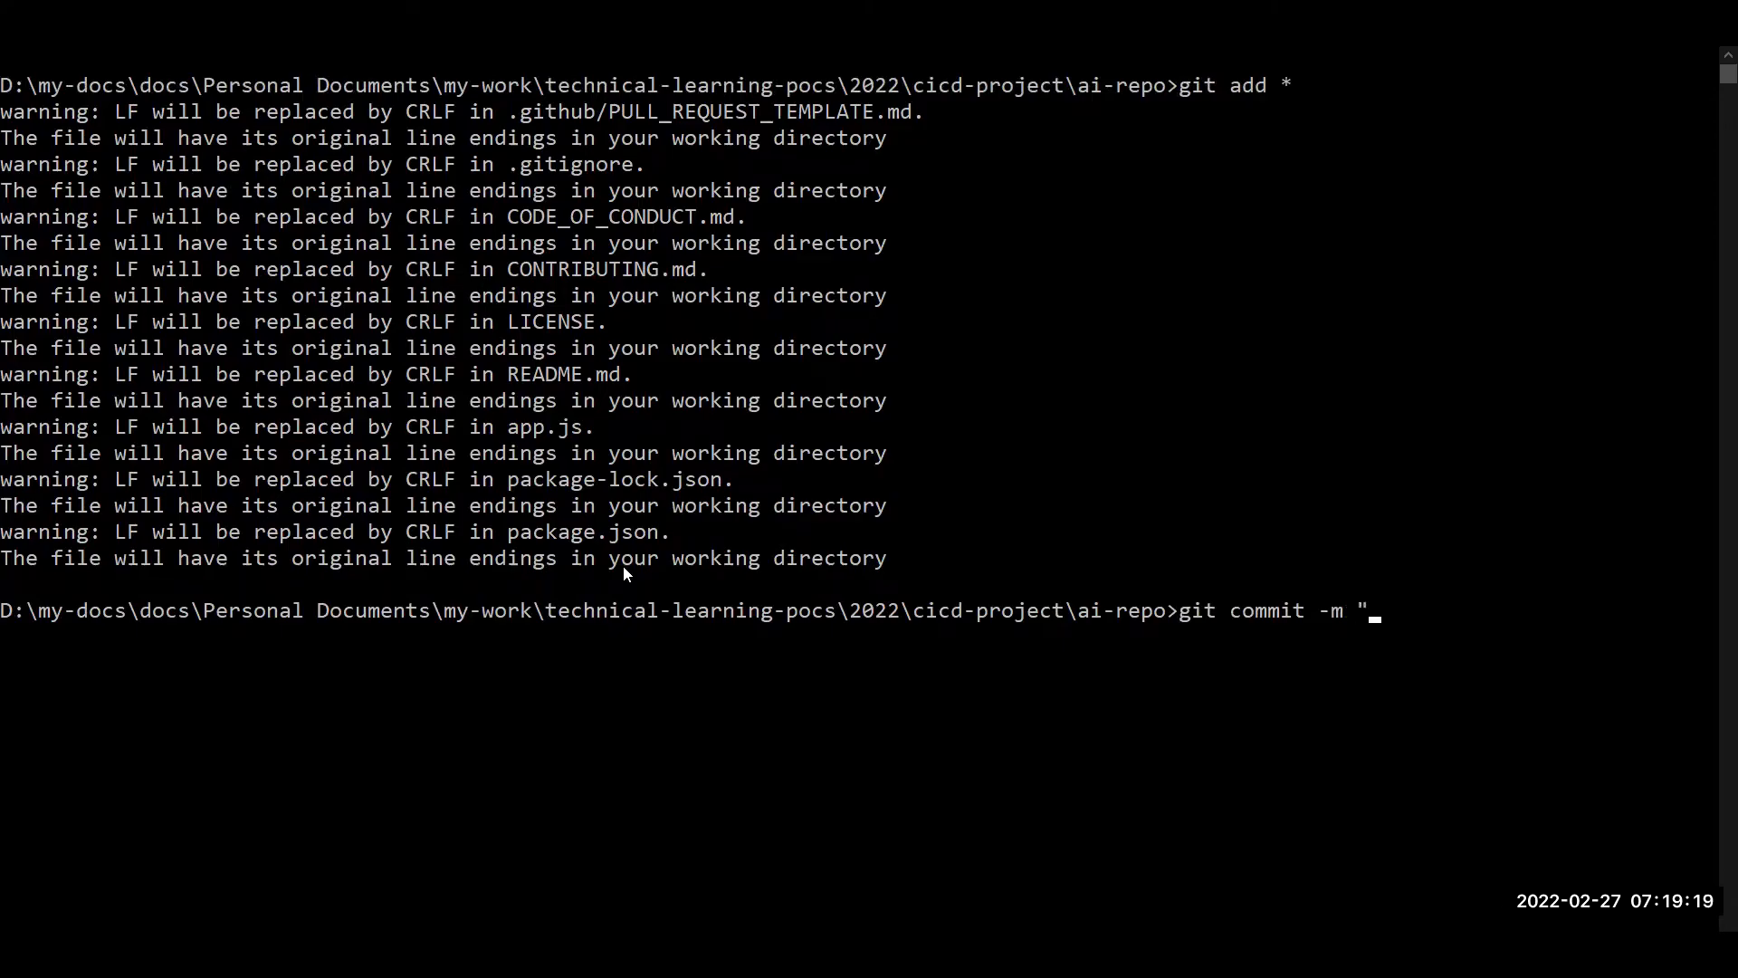
text( commit)
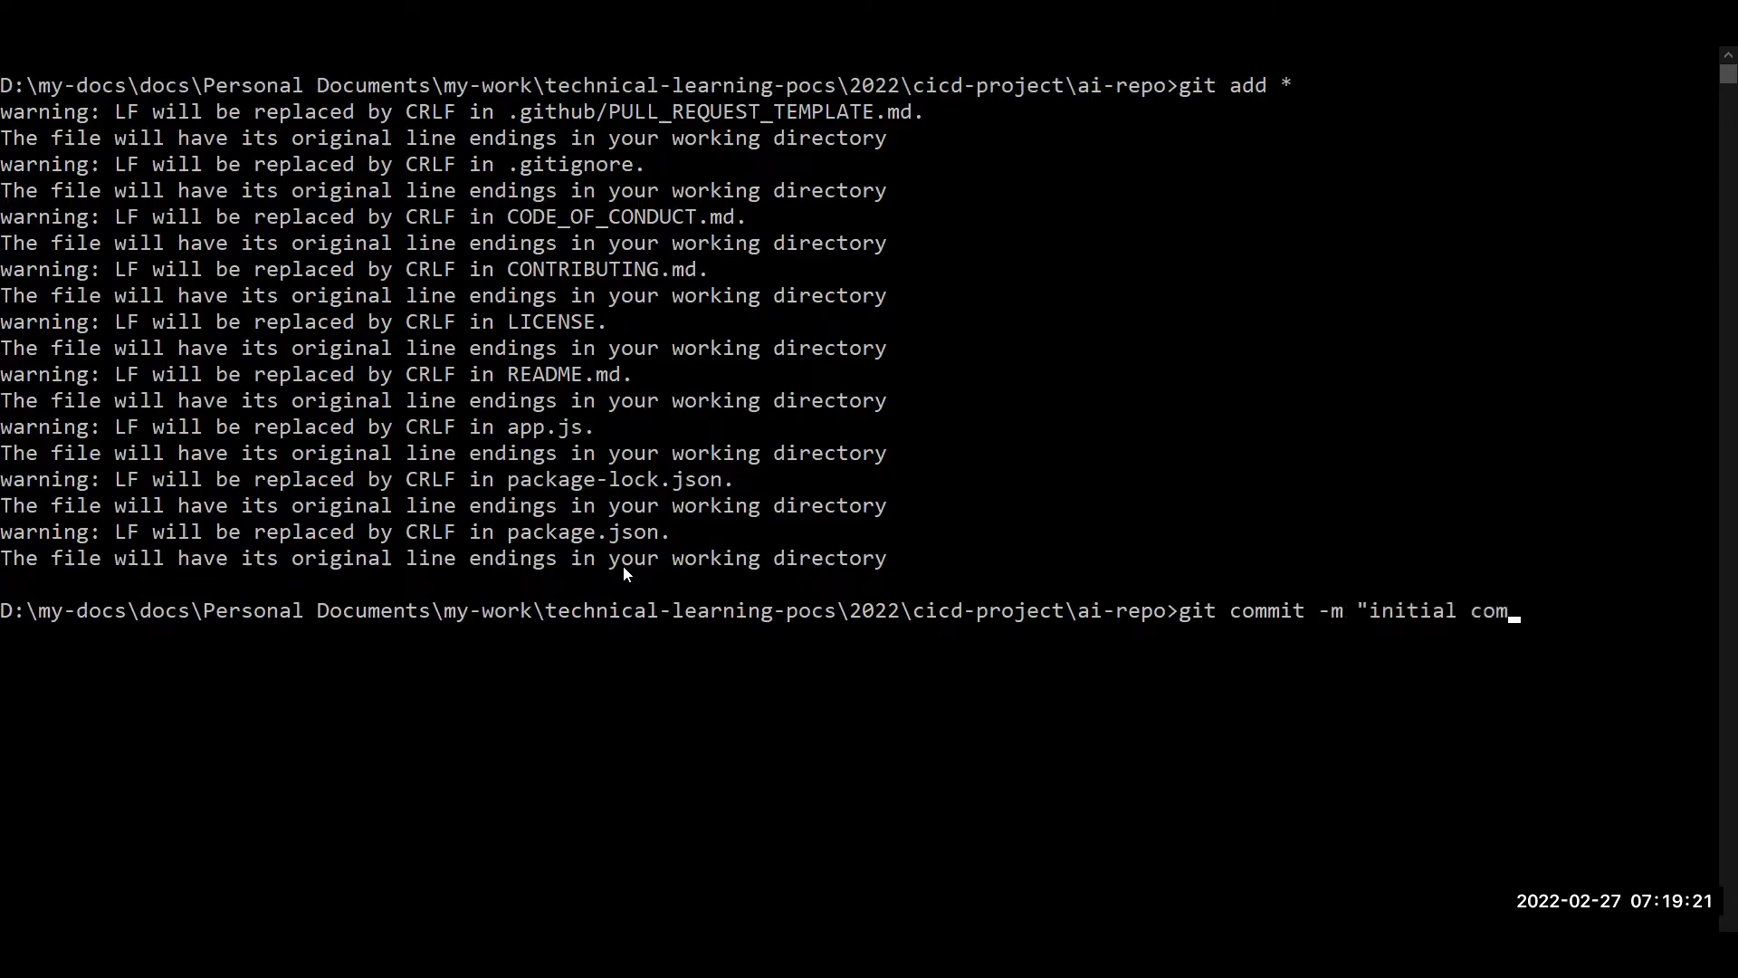
key(Return)
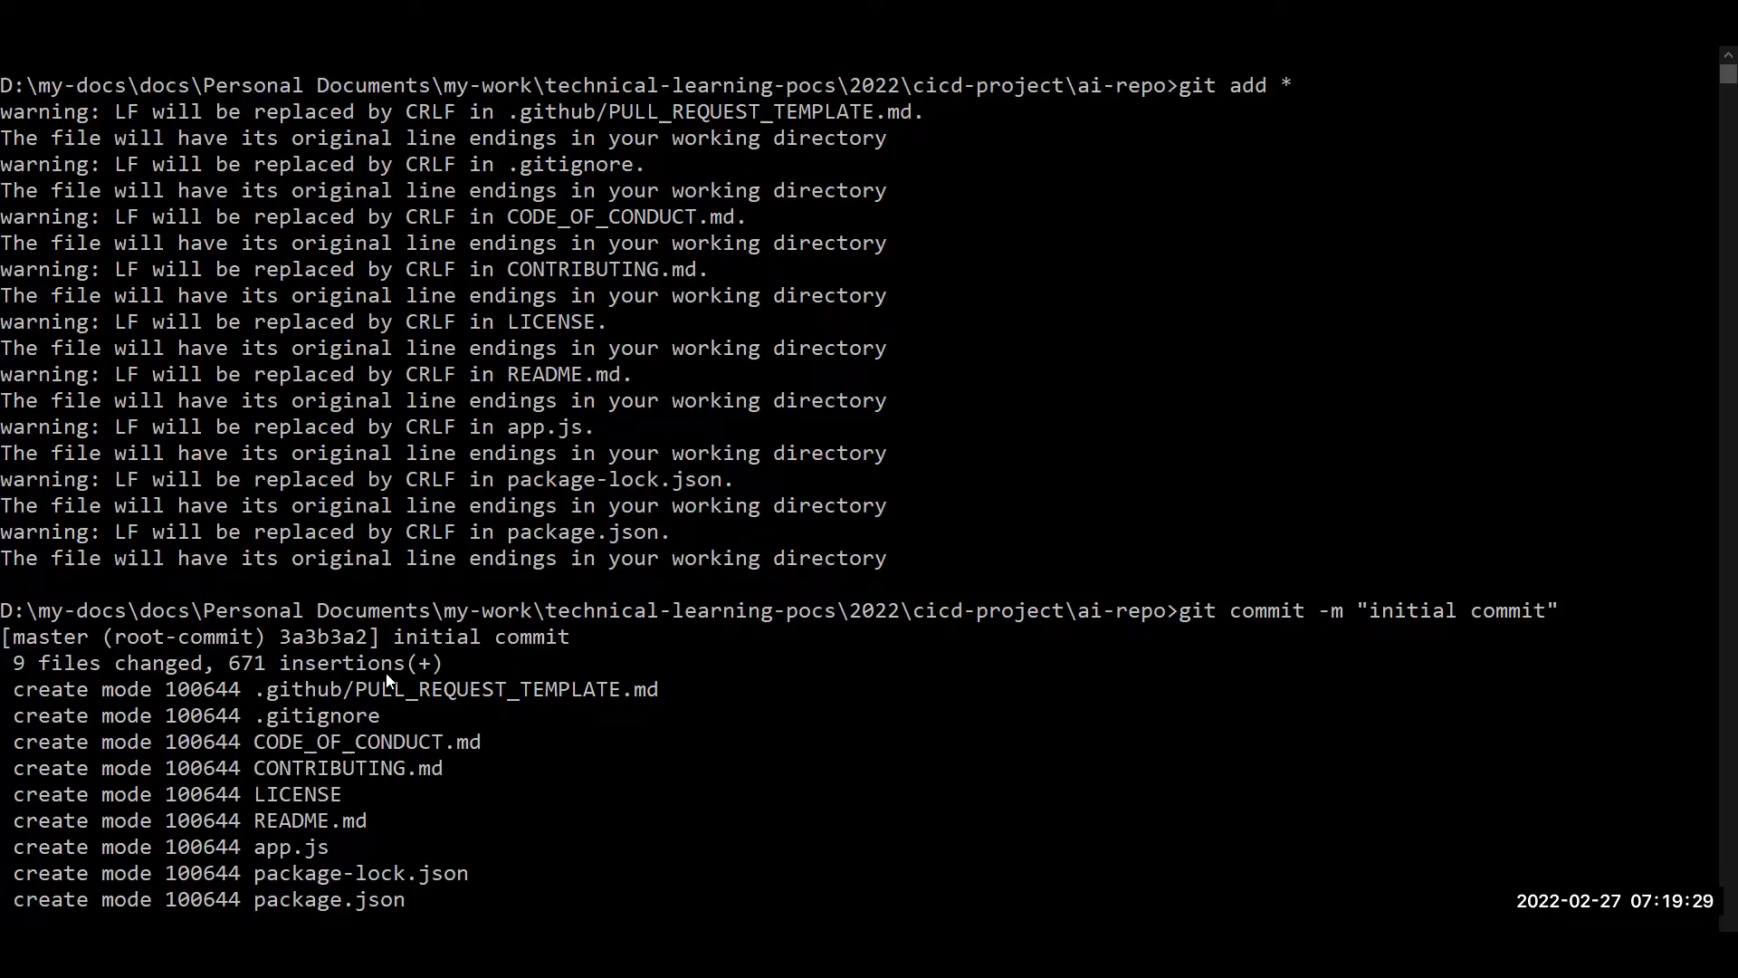
Run git push to send the commit to CodeCommit's master branch.
text(cls)
key(Return)
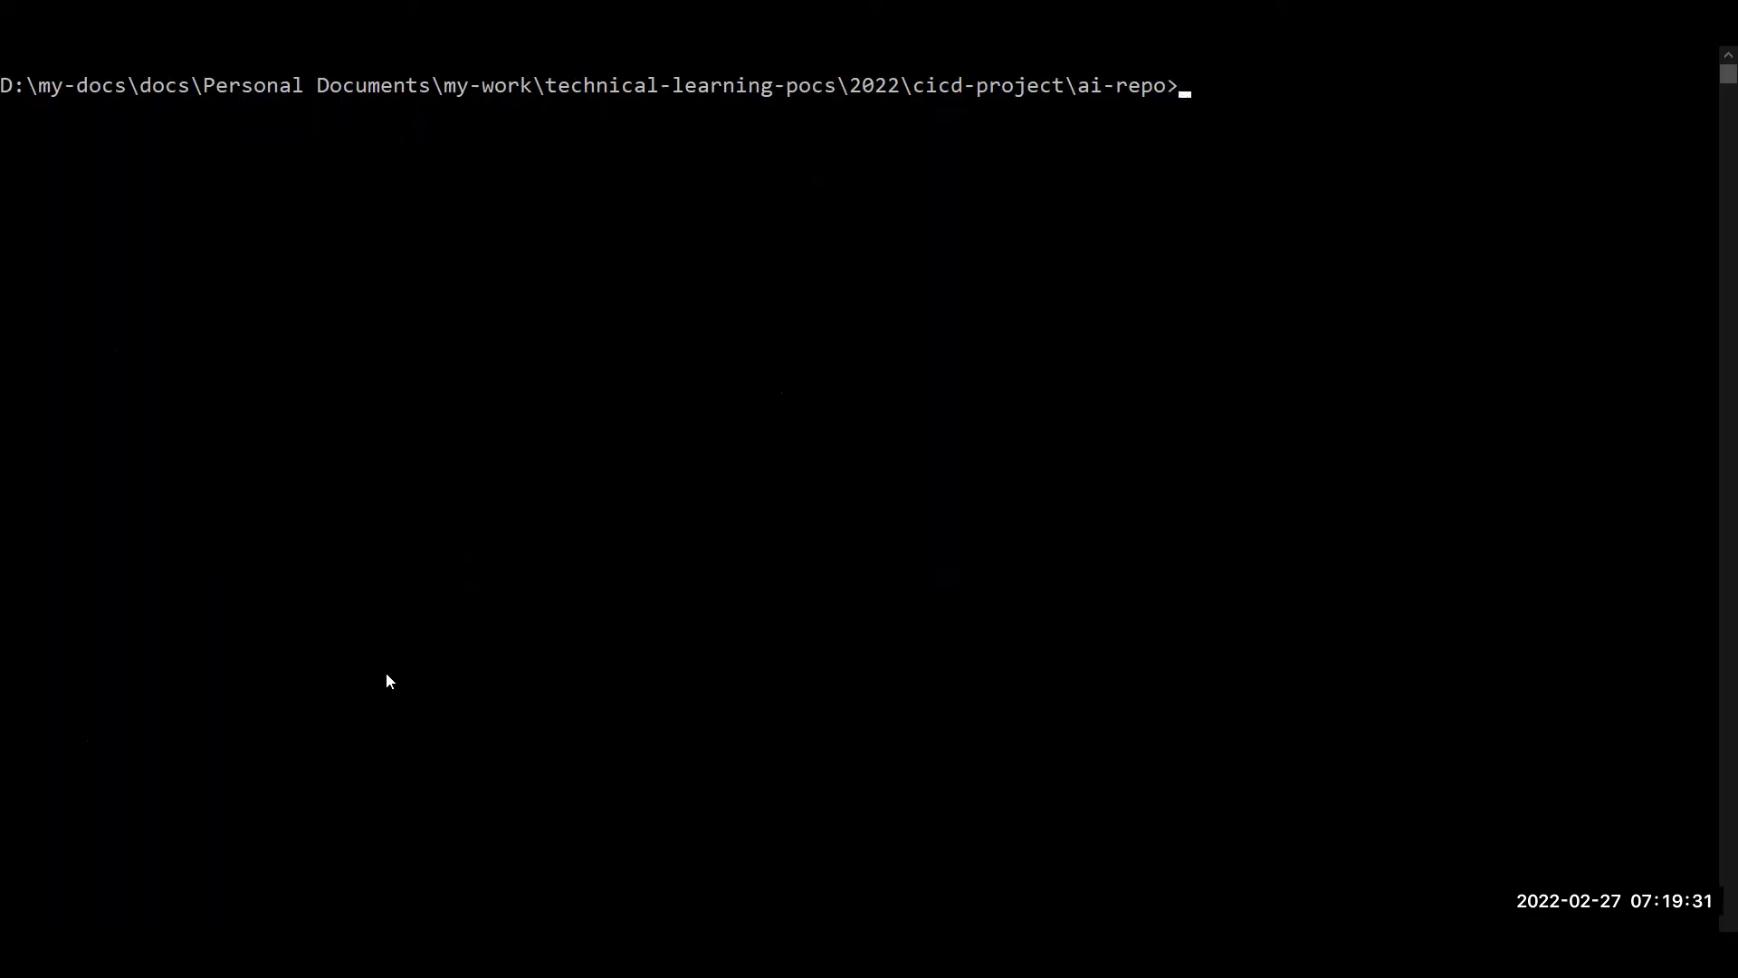
text(git push)
key(Return)
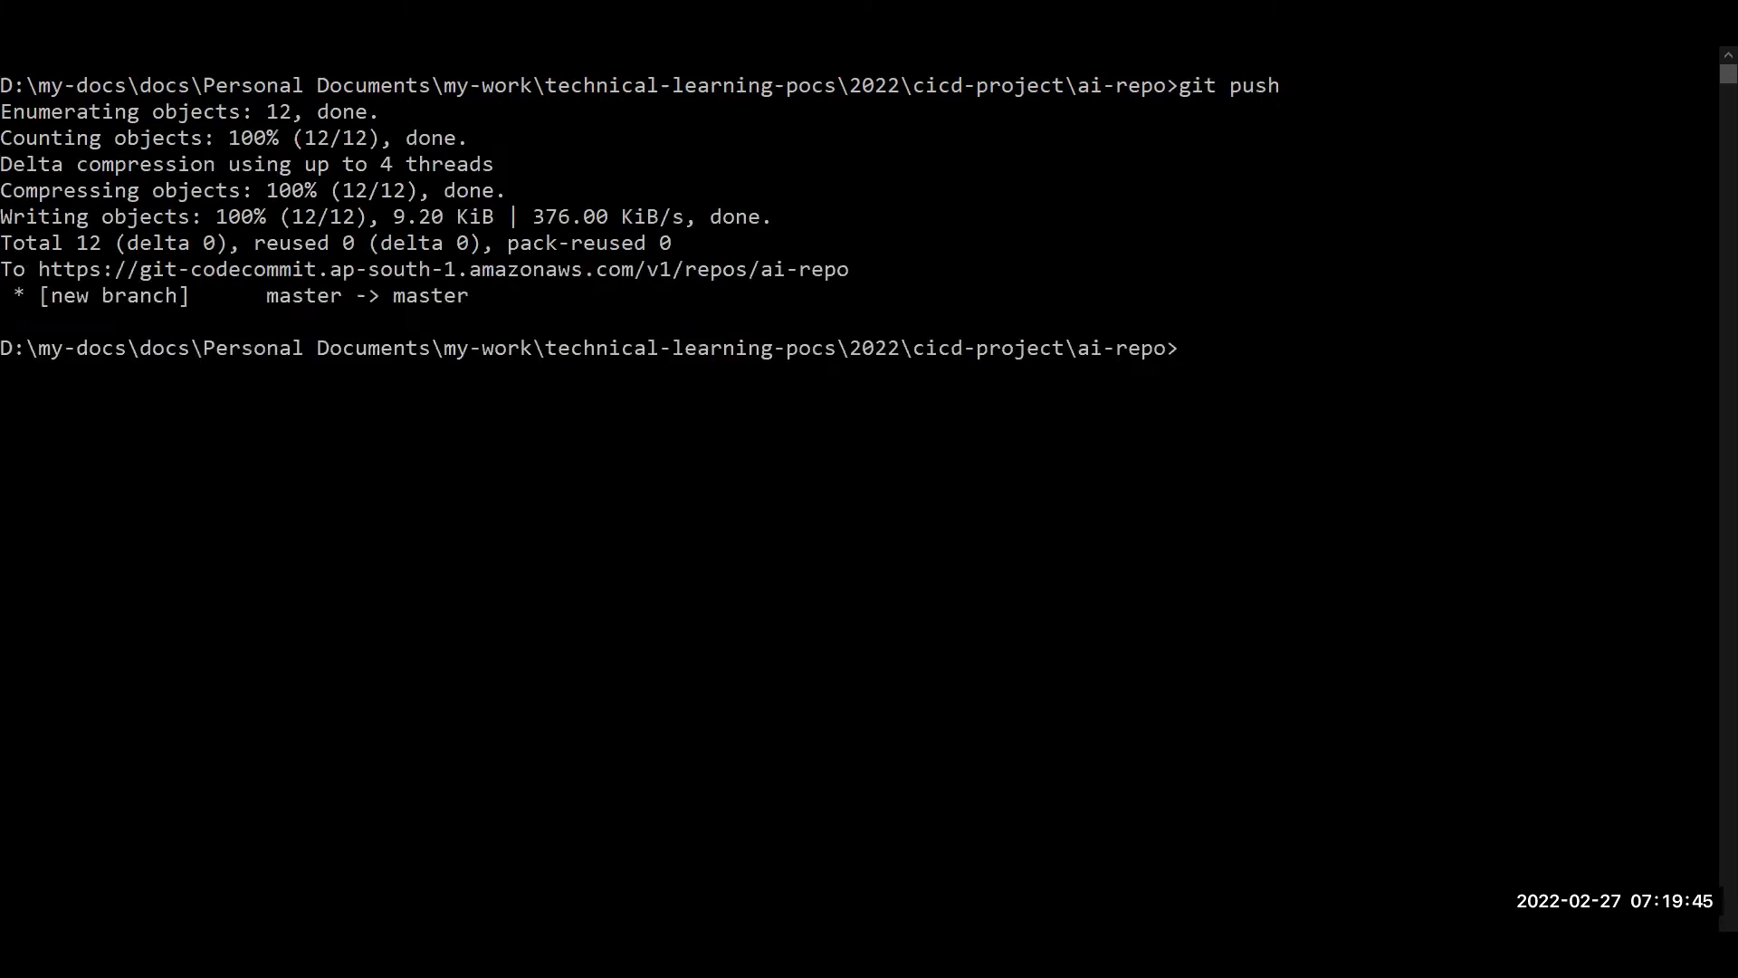
mouse_move(475, 954)
Open ai-repo from the Repositories list and scroll through .github, app.js, package.json and README.md.
click(356, 869)
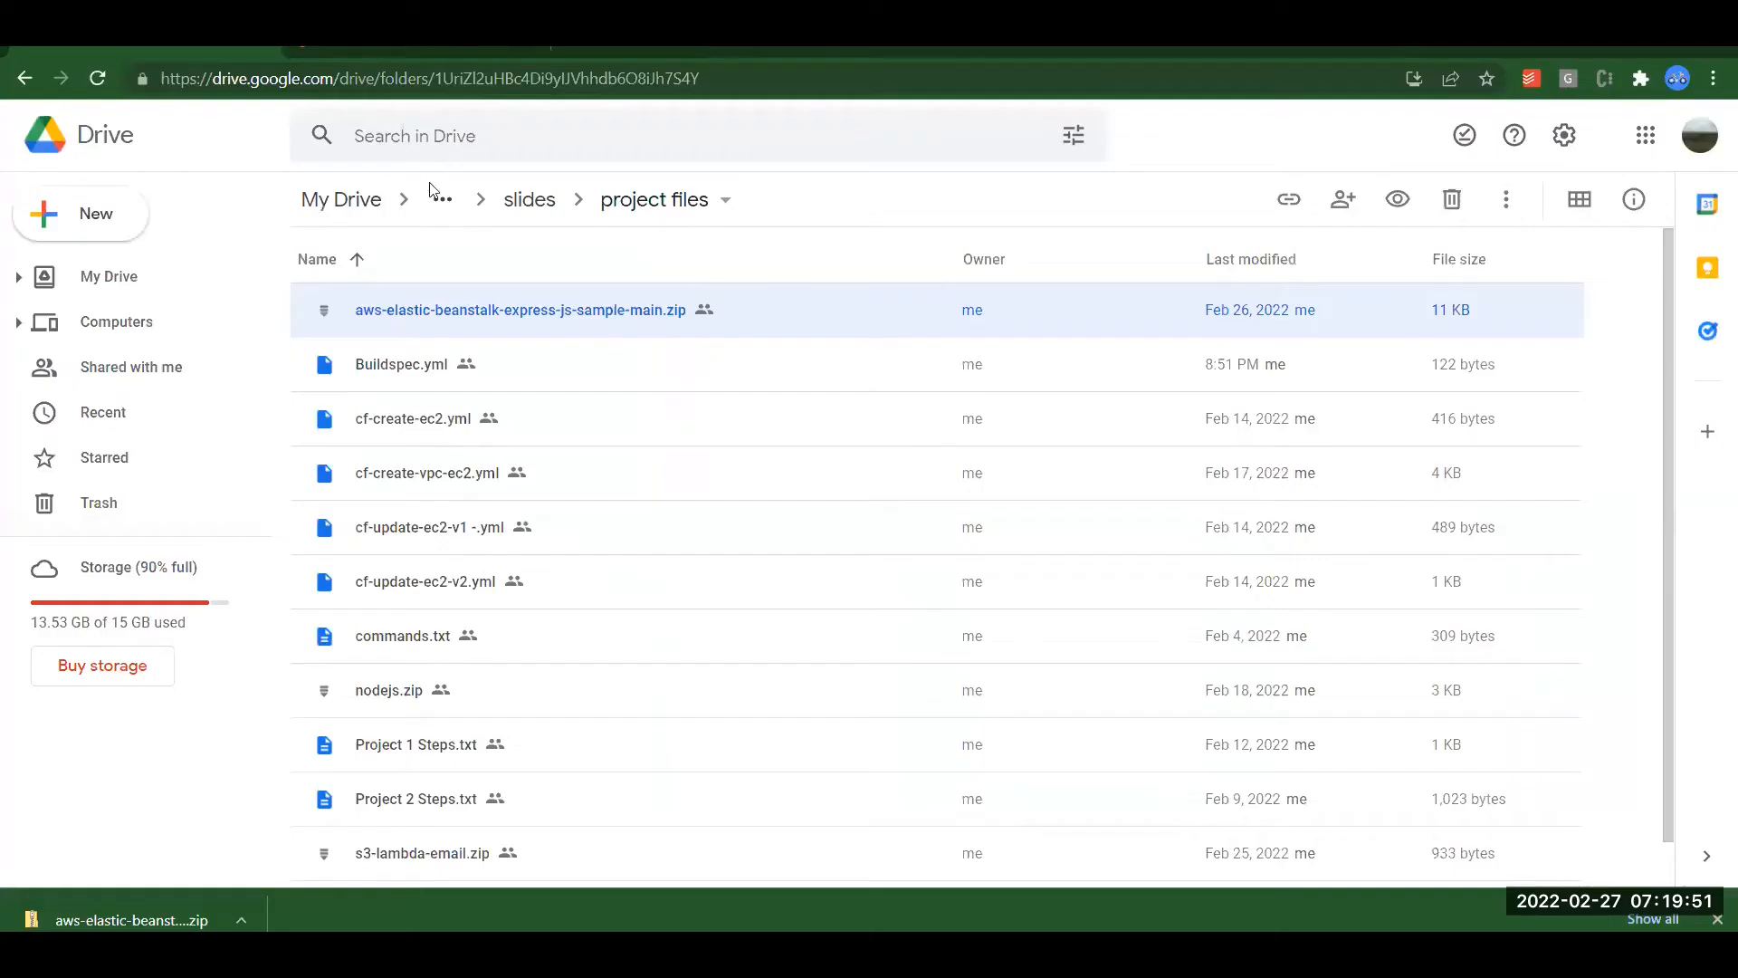
click(433, 55)
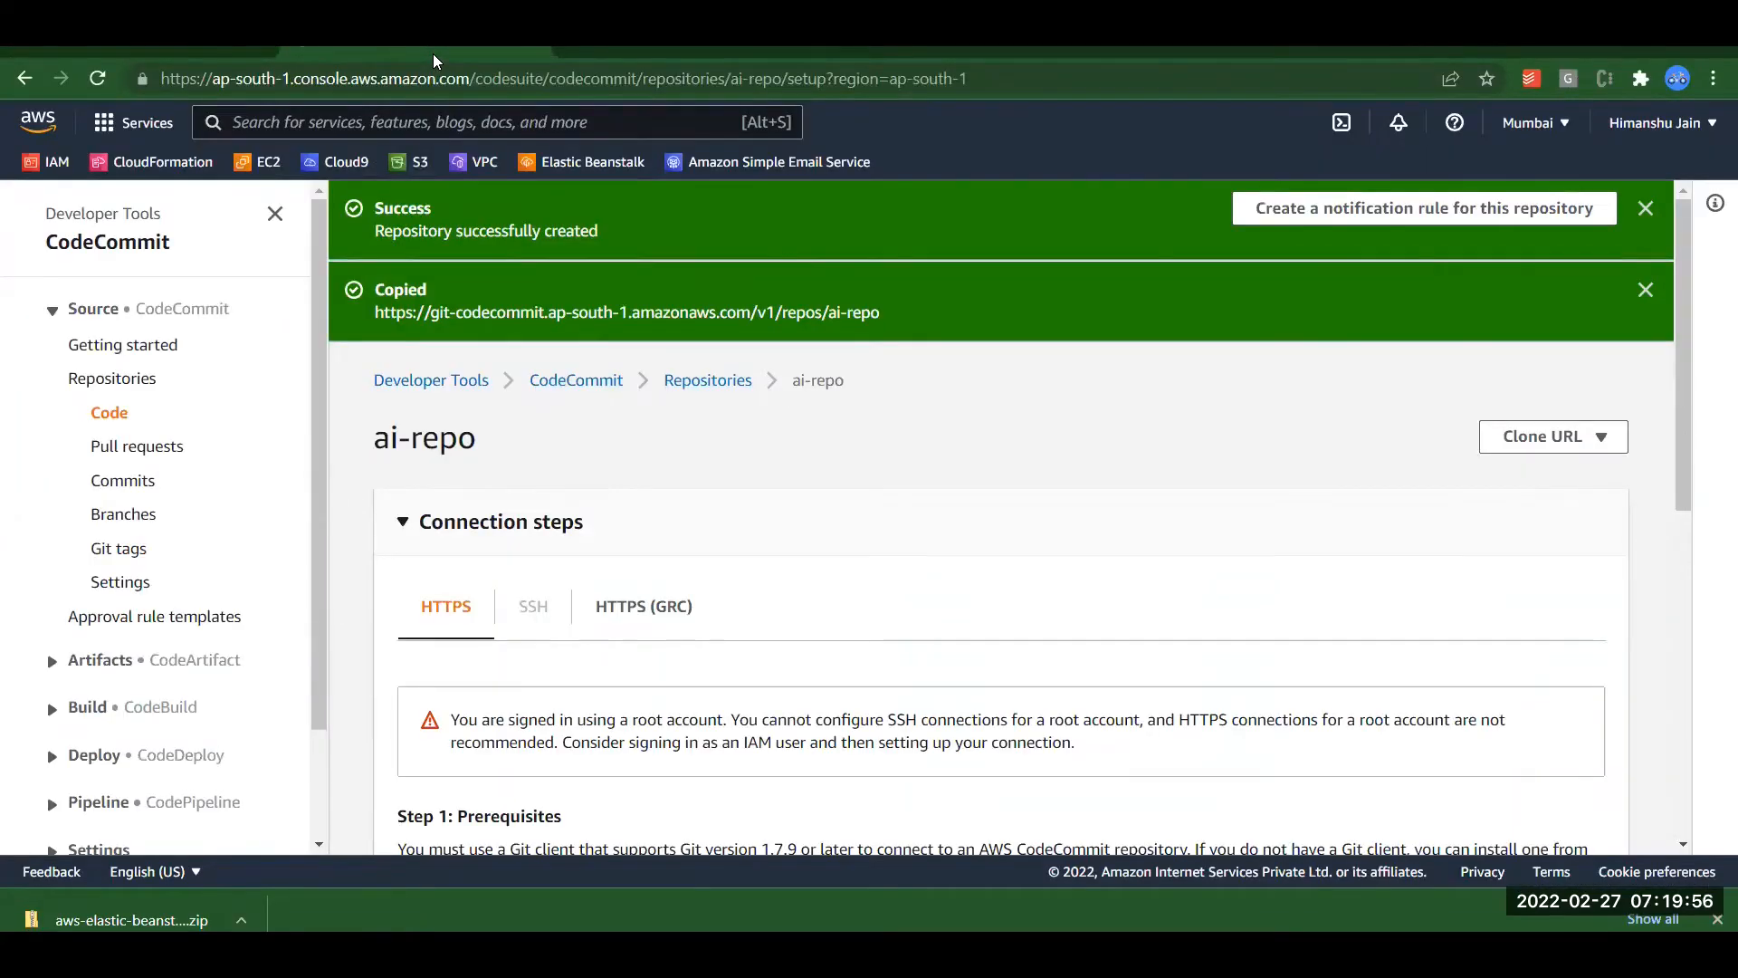
click(702, 377)
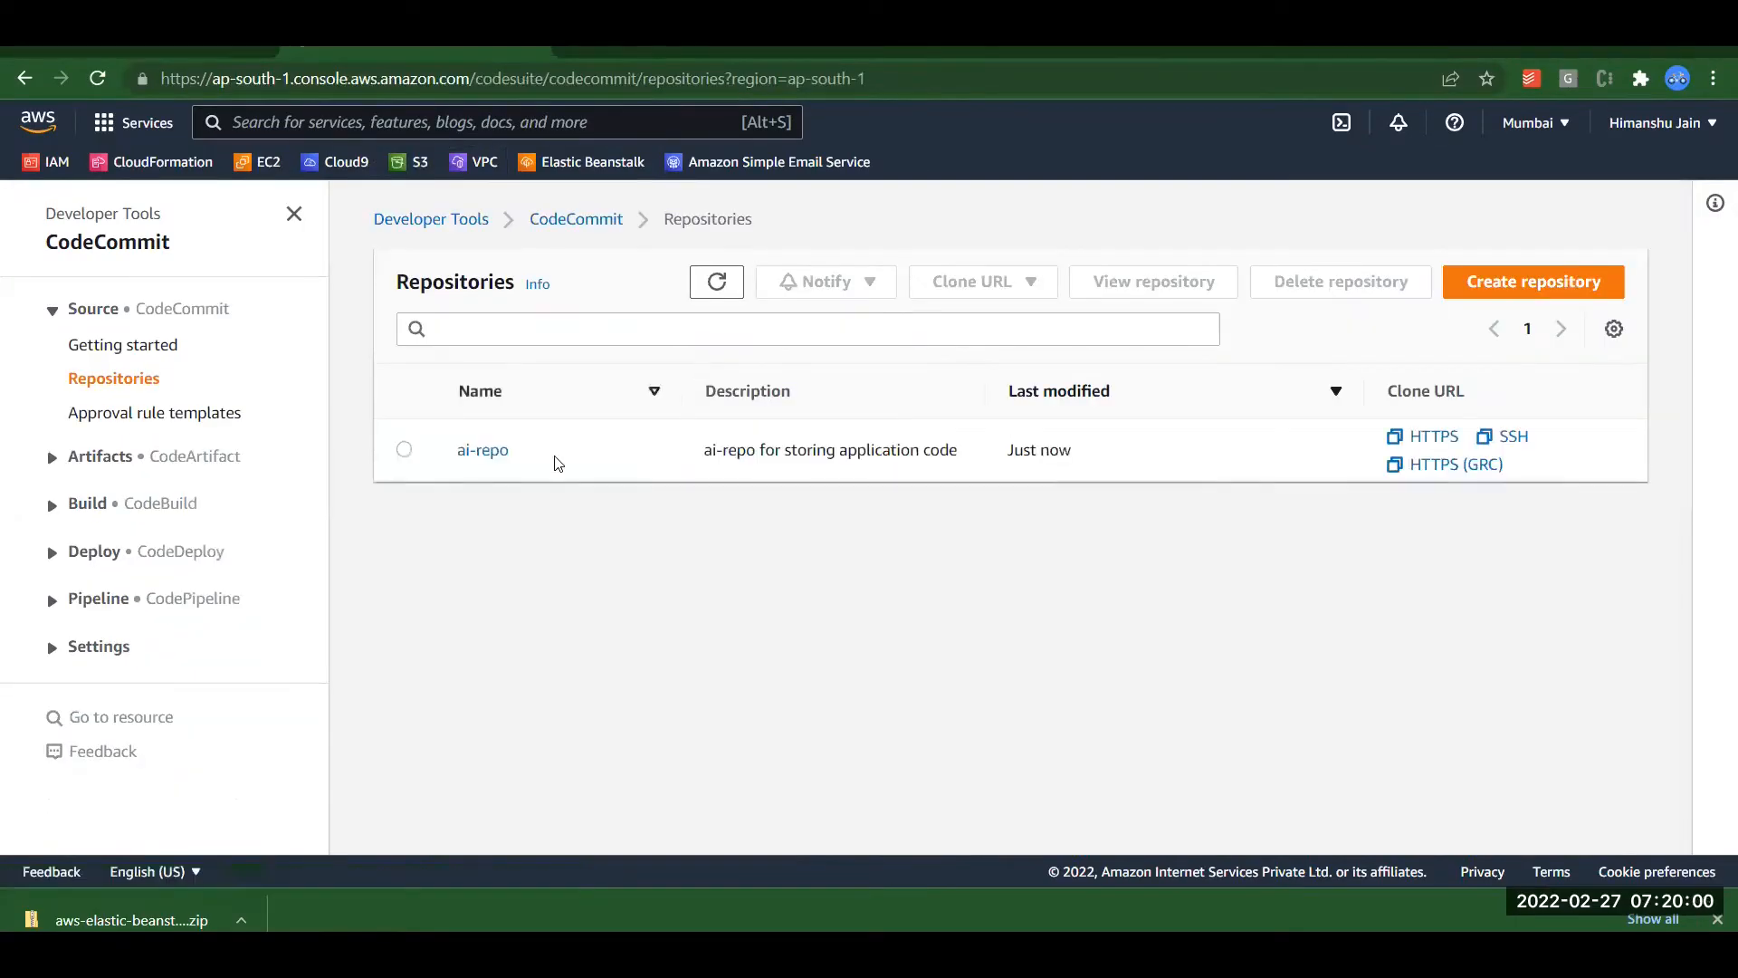
click(497, 457)
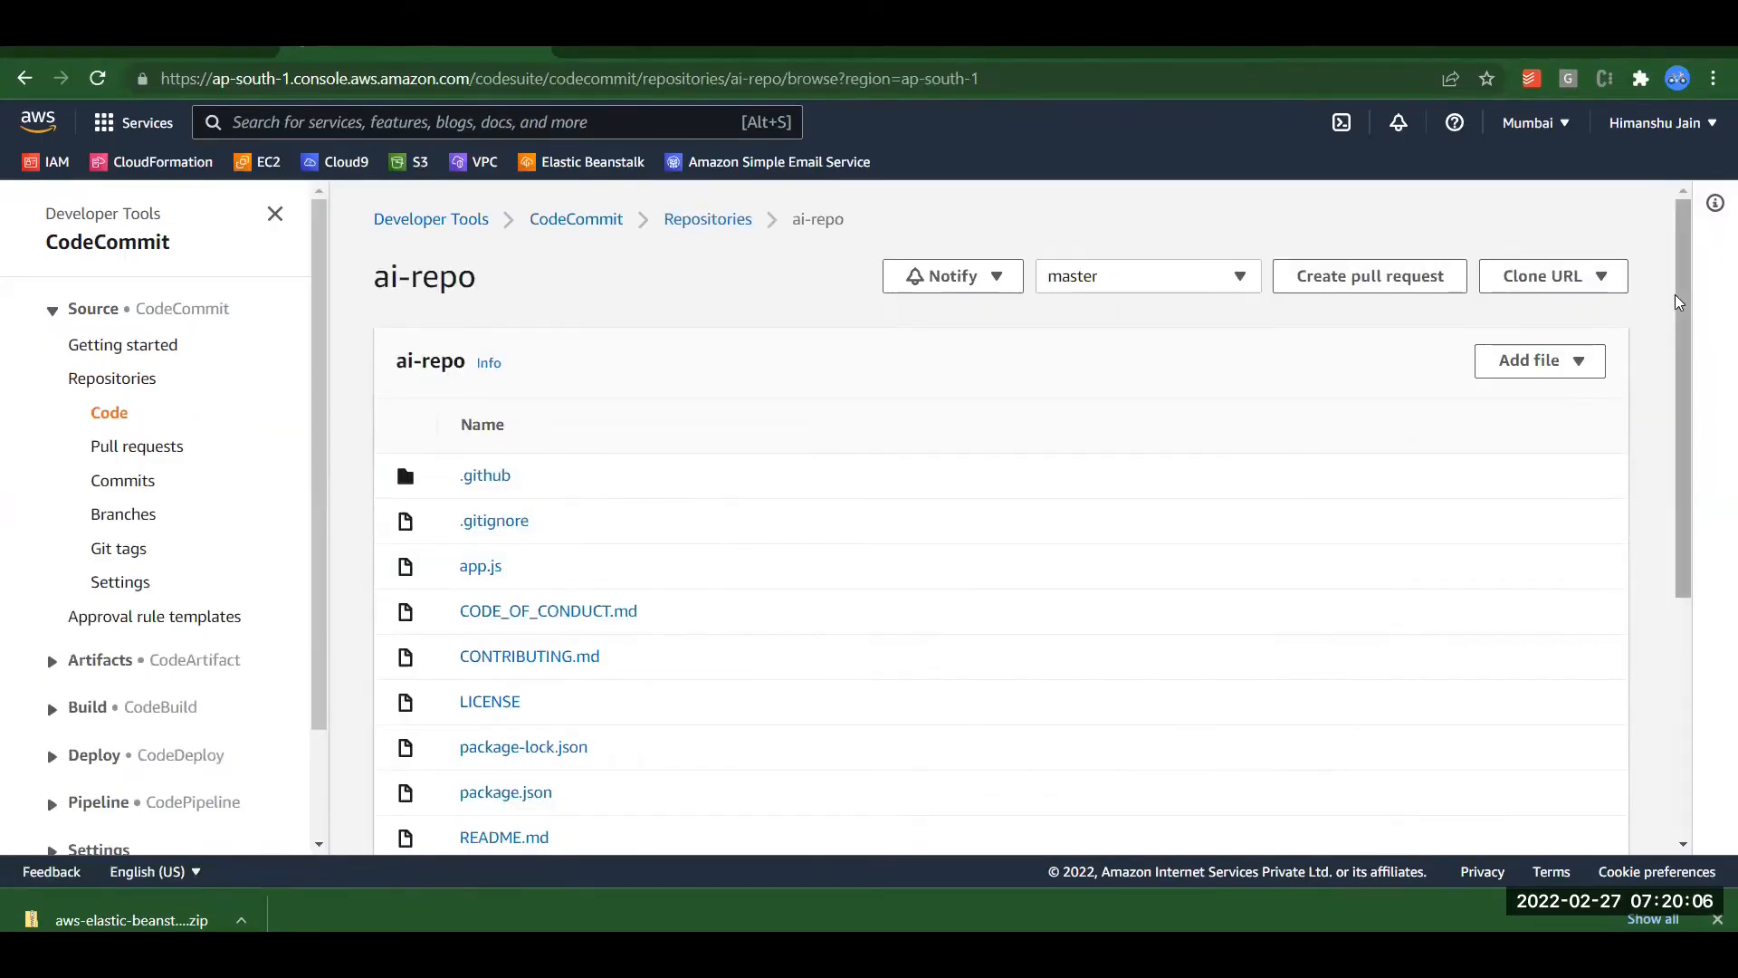
drag(1679, 303, 1681, 413)
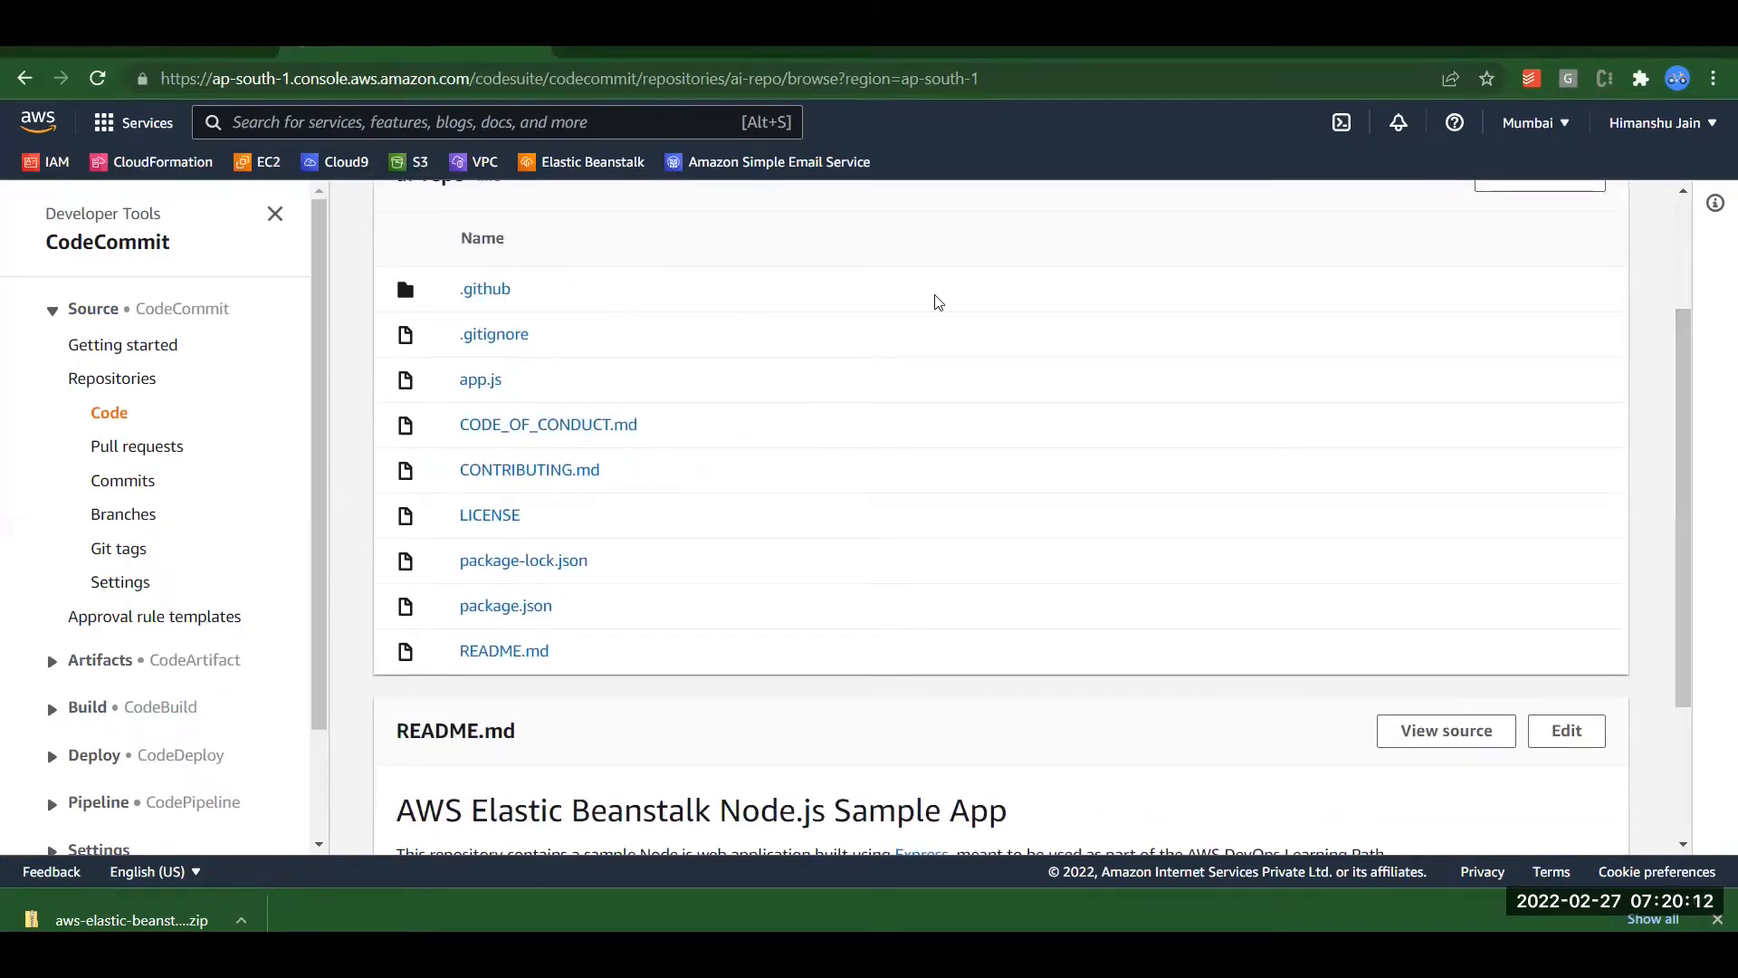
drag(1675, 404, 1675, 531)
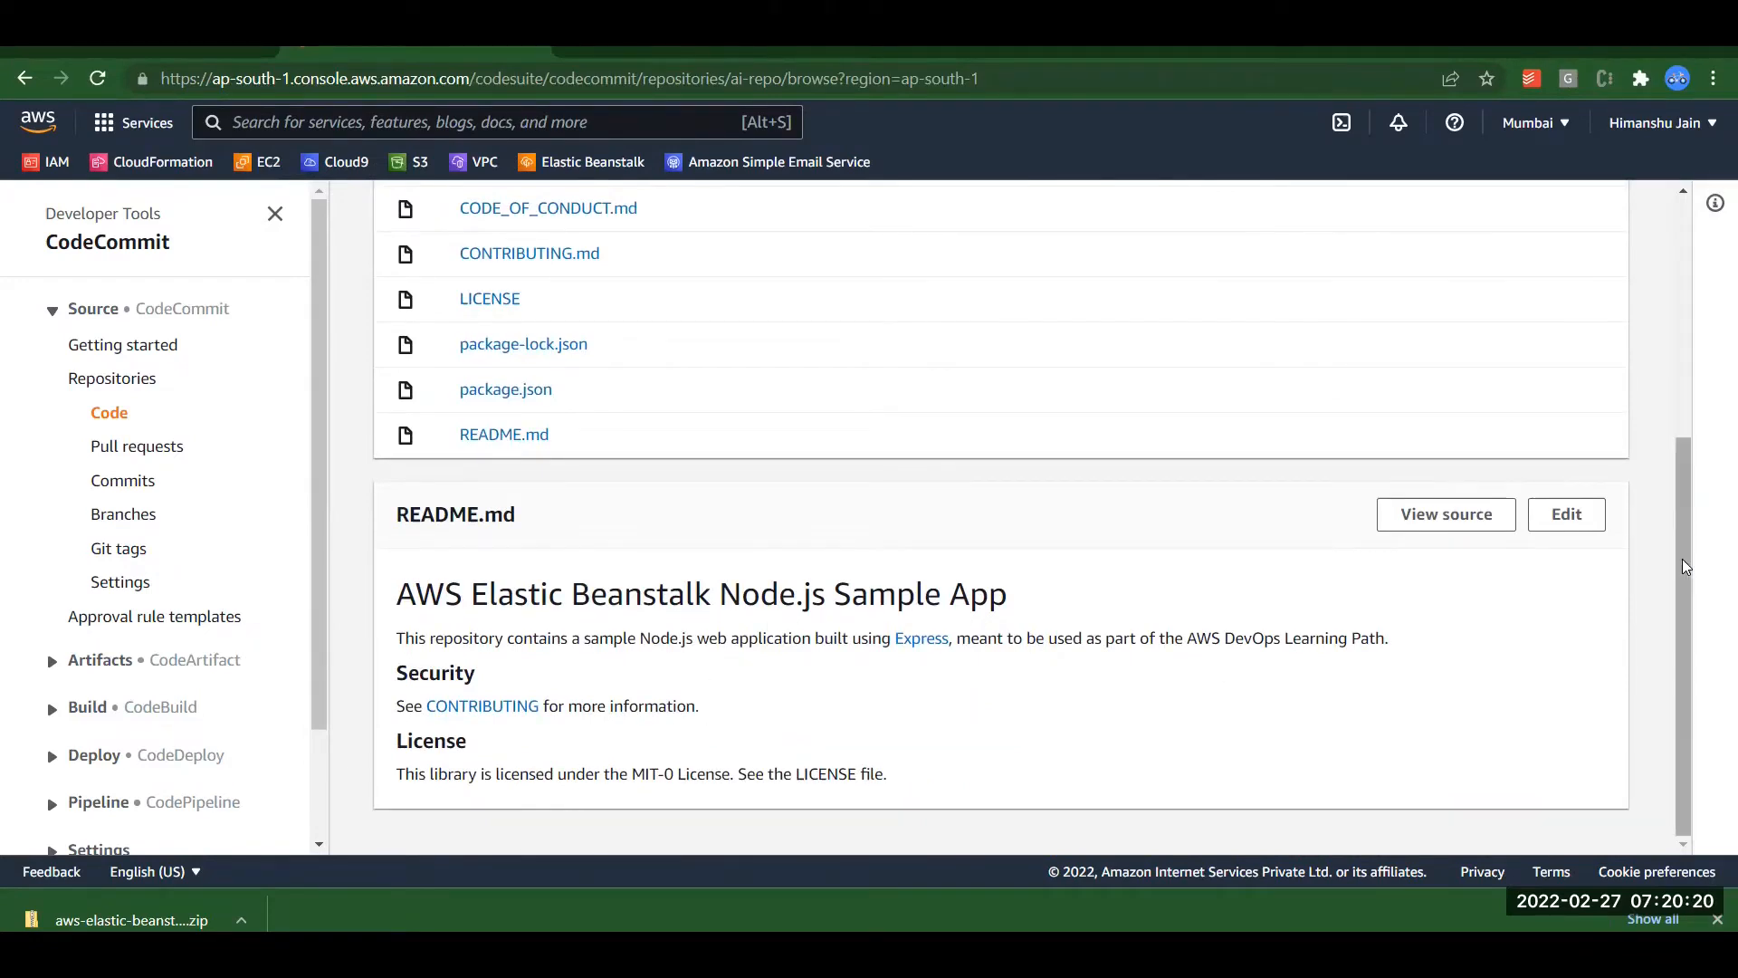
drag(1686, 566, 1686, 409)
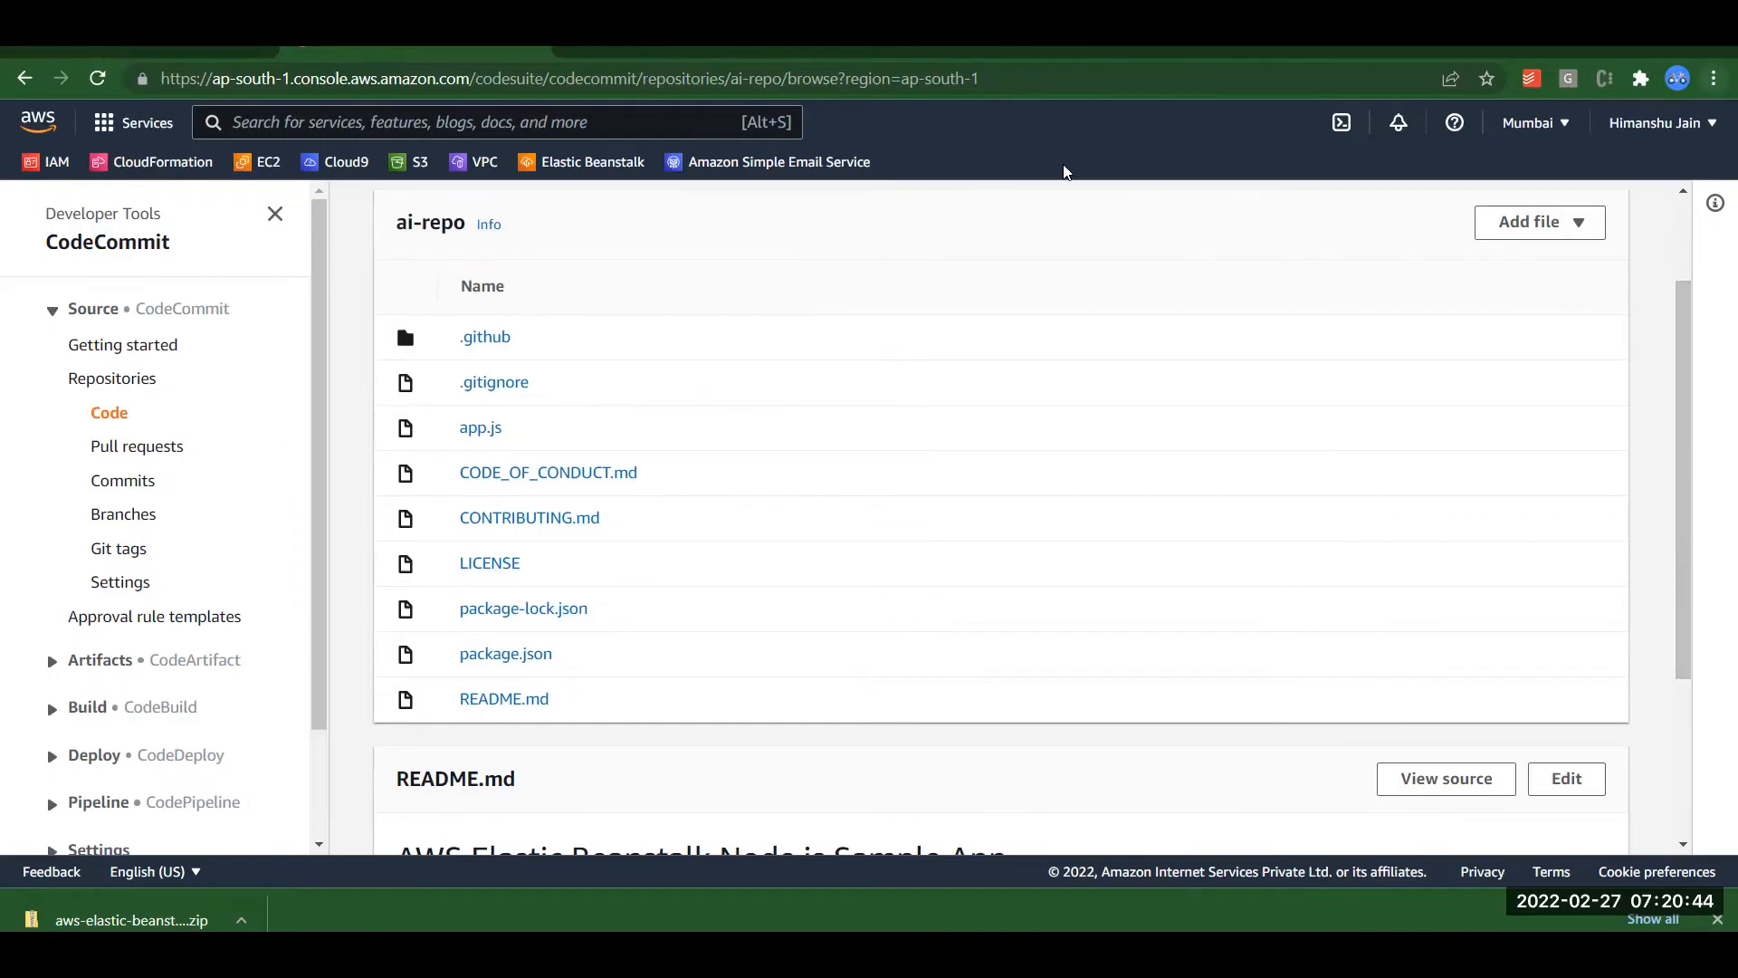
Begin creating a new Elastic Beanstalk environment using the Web server environment tier.
right_click(561, 163)
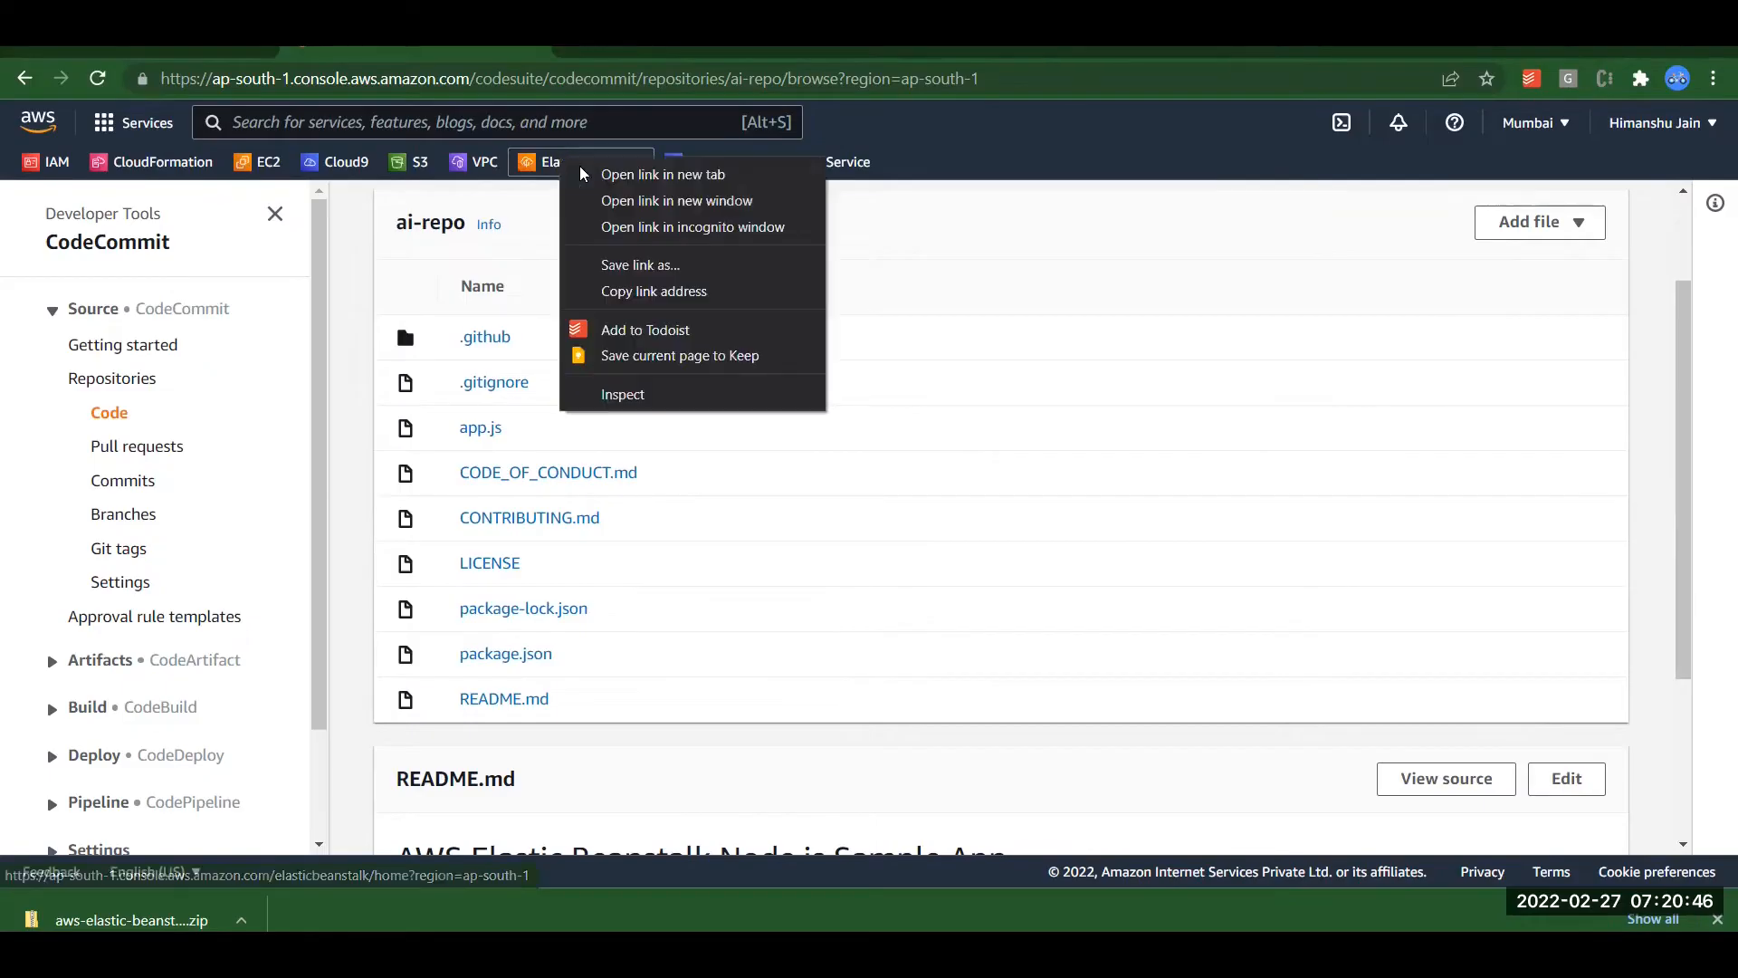
click(614, 177)
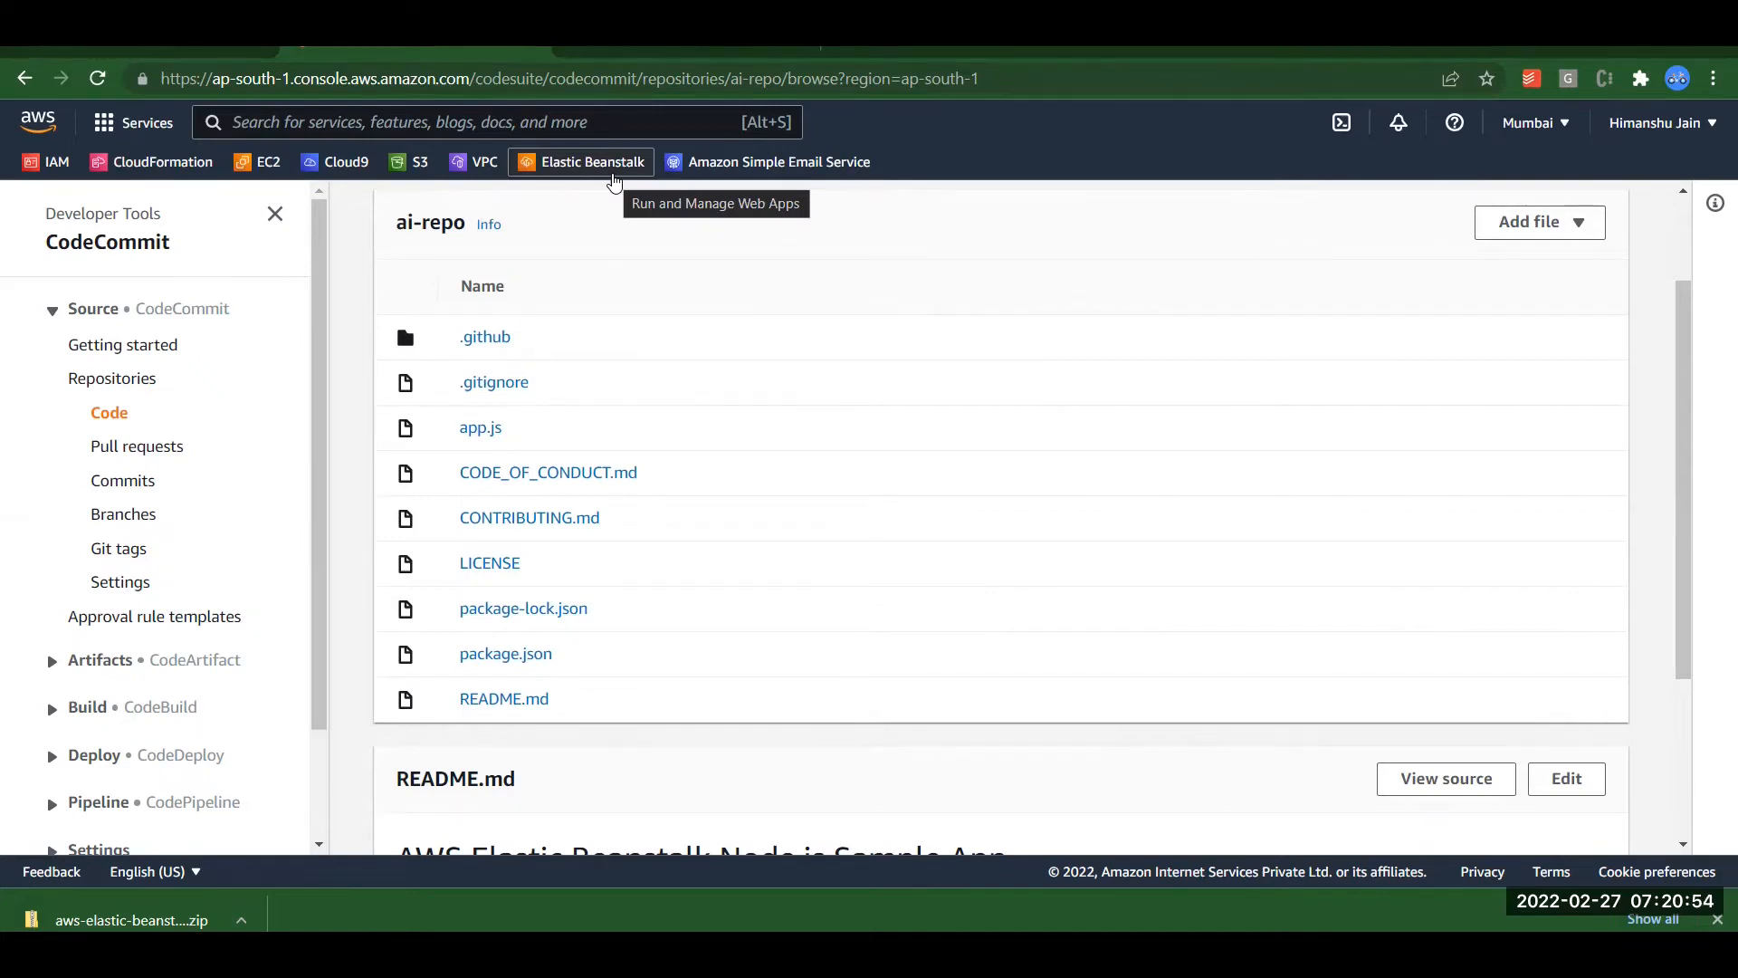
click(657, 60)
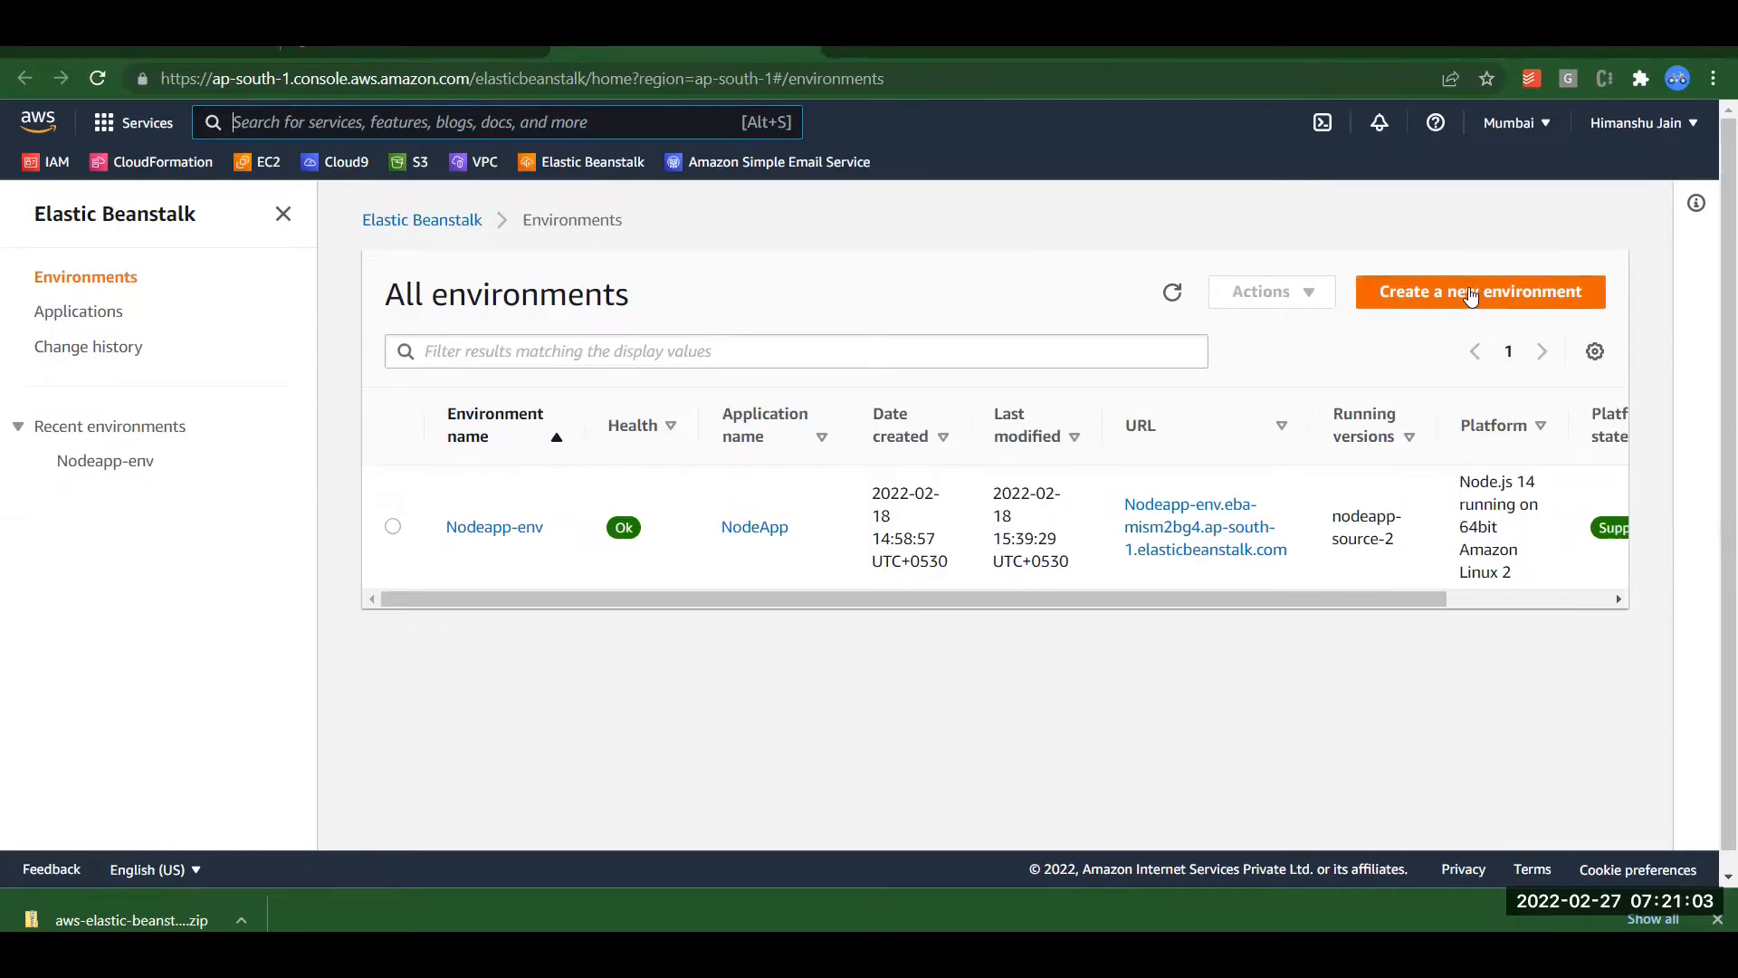
click(1471, 295)
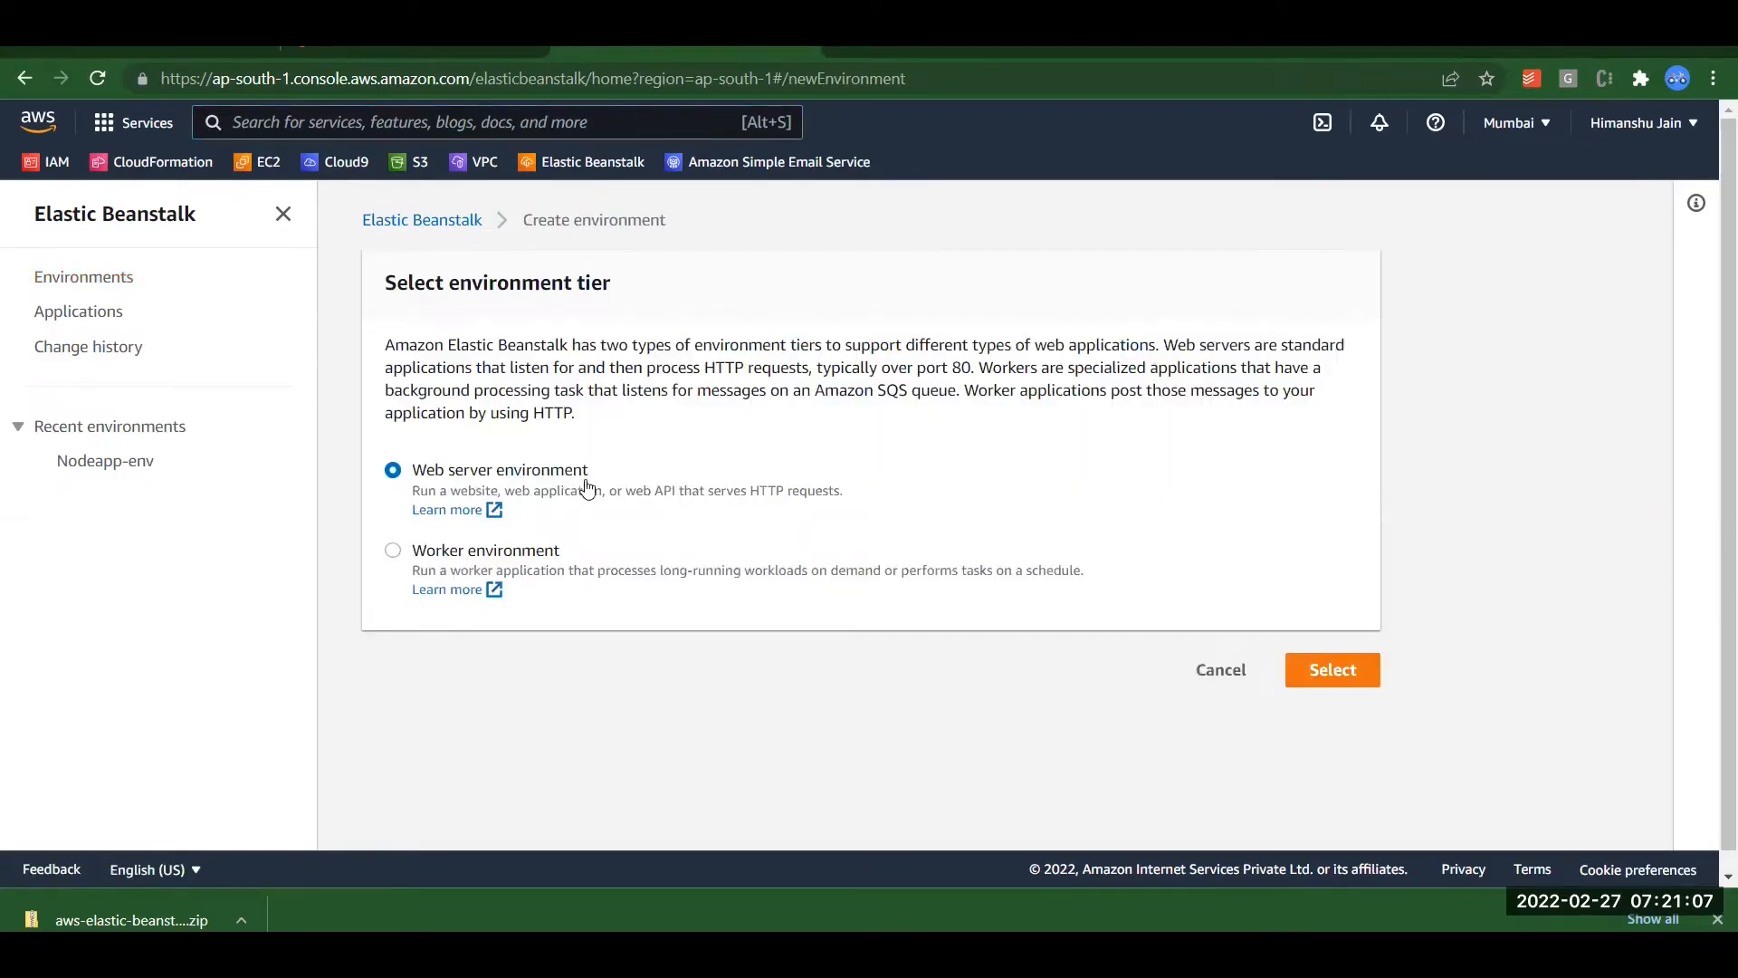
click(1358, 669)
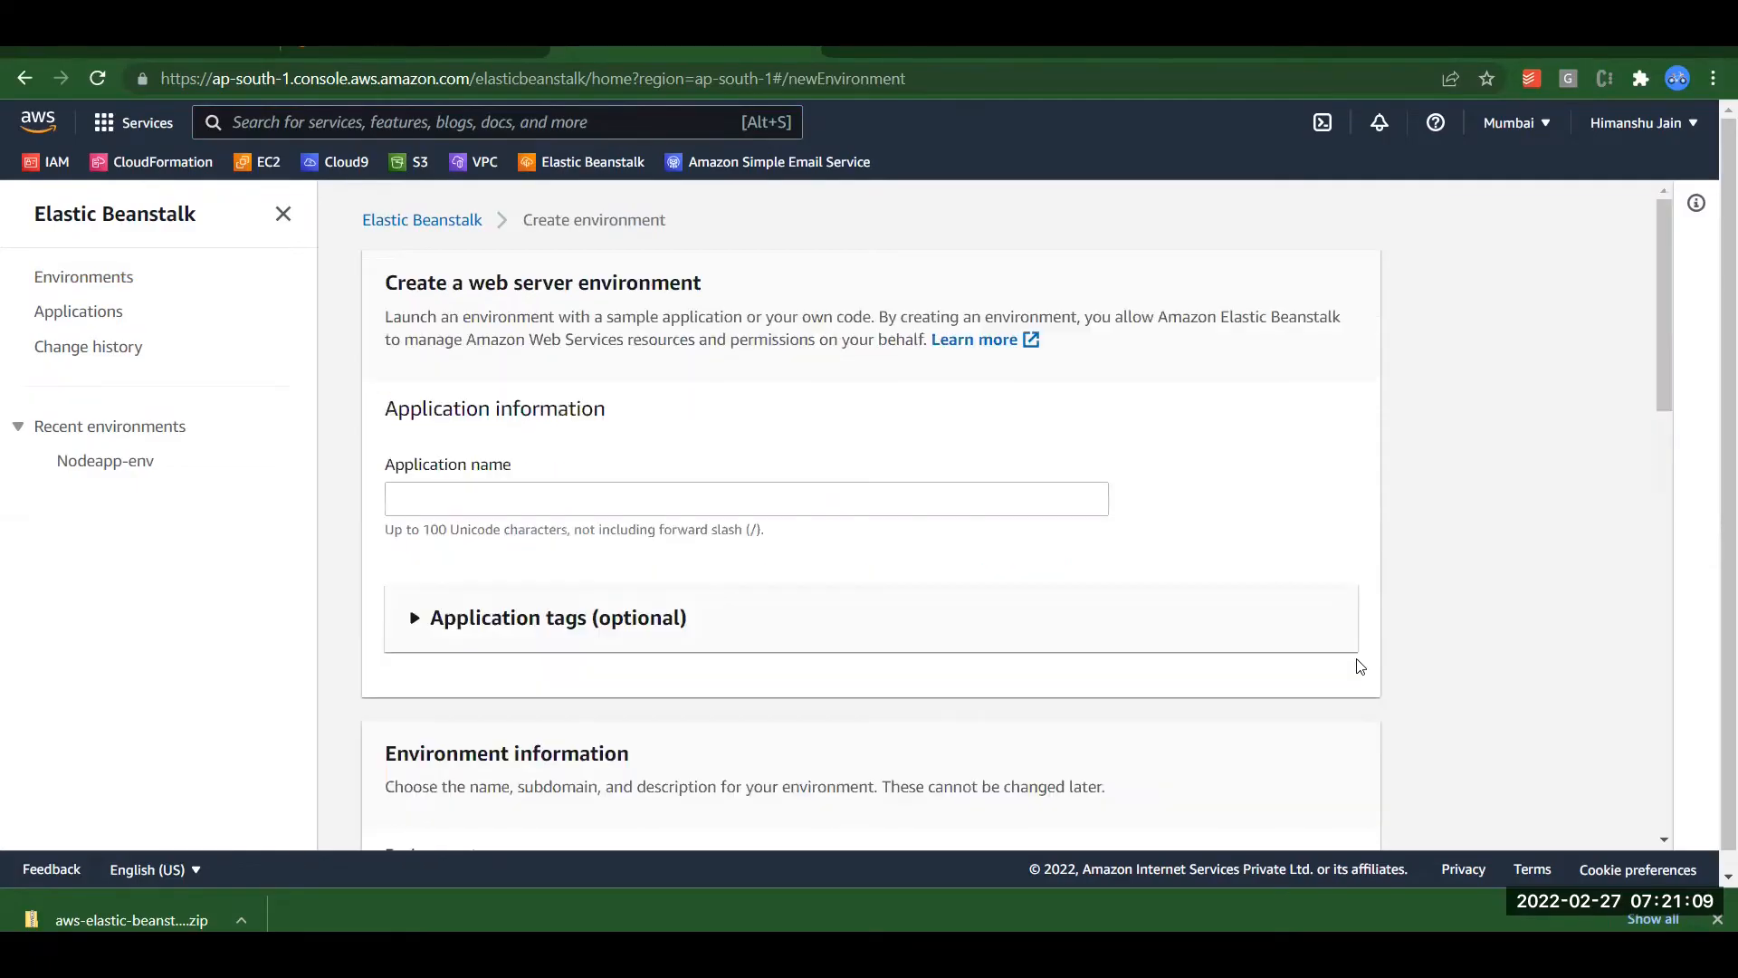
Enter ai-application as the Elastic Beanstalk application name.
click(815, 488)
text(ai-applica)
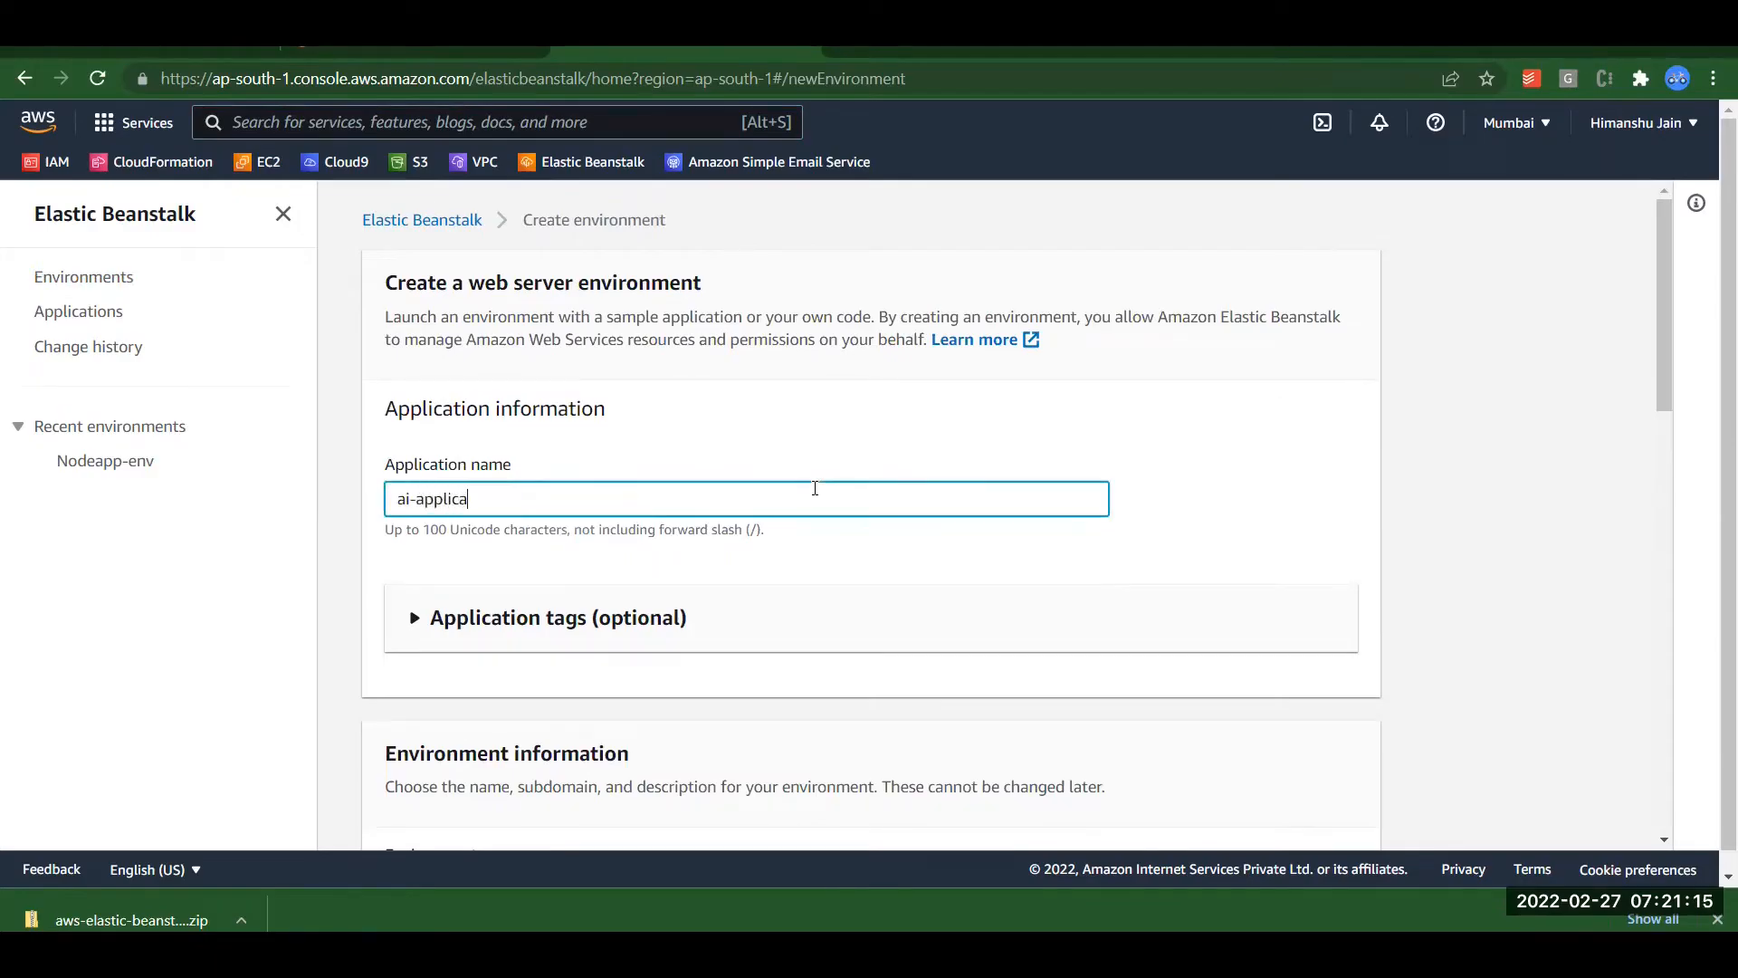
text(tion)
click(355, 599)
scroll(355, 605, down, 5)
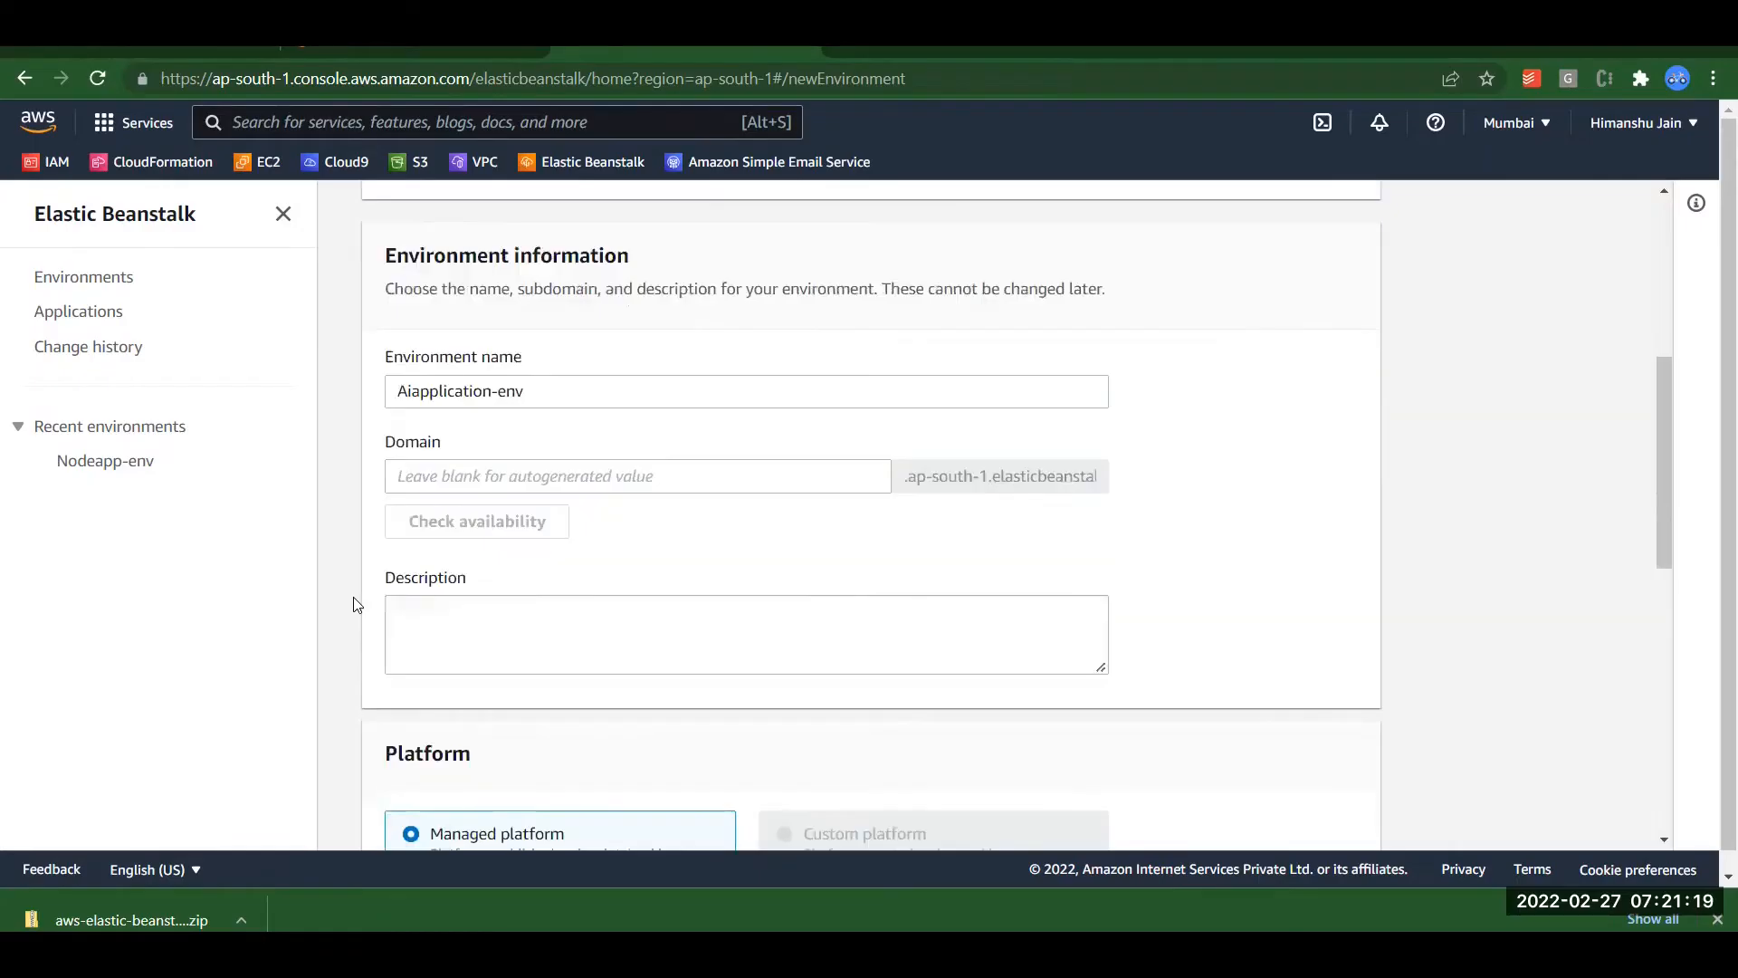
Set the domain to aisample after confirming it is available, and add the description 'this is a cicd based app'.
click(486, 480)
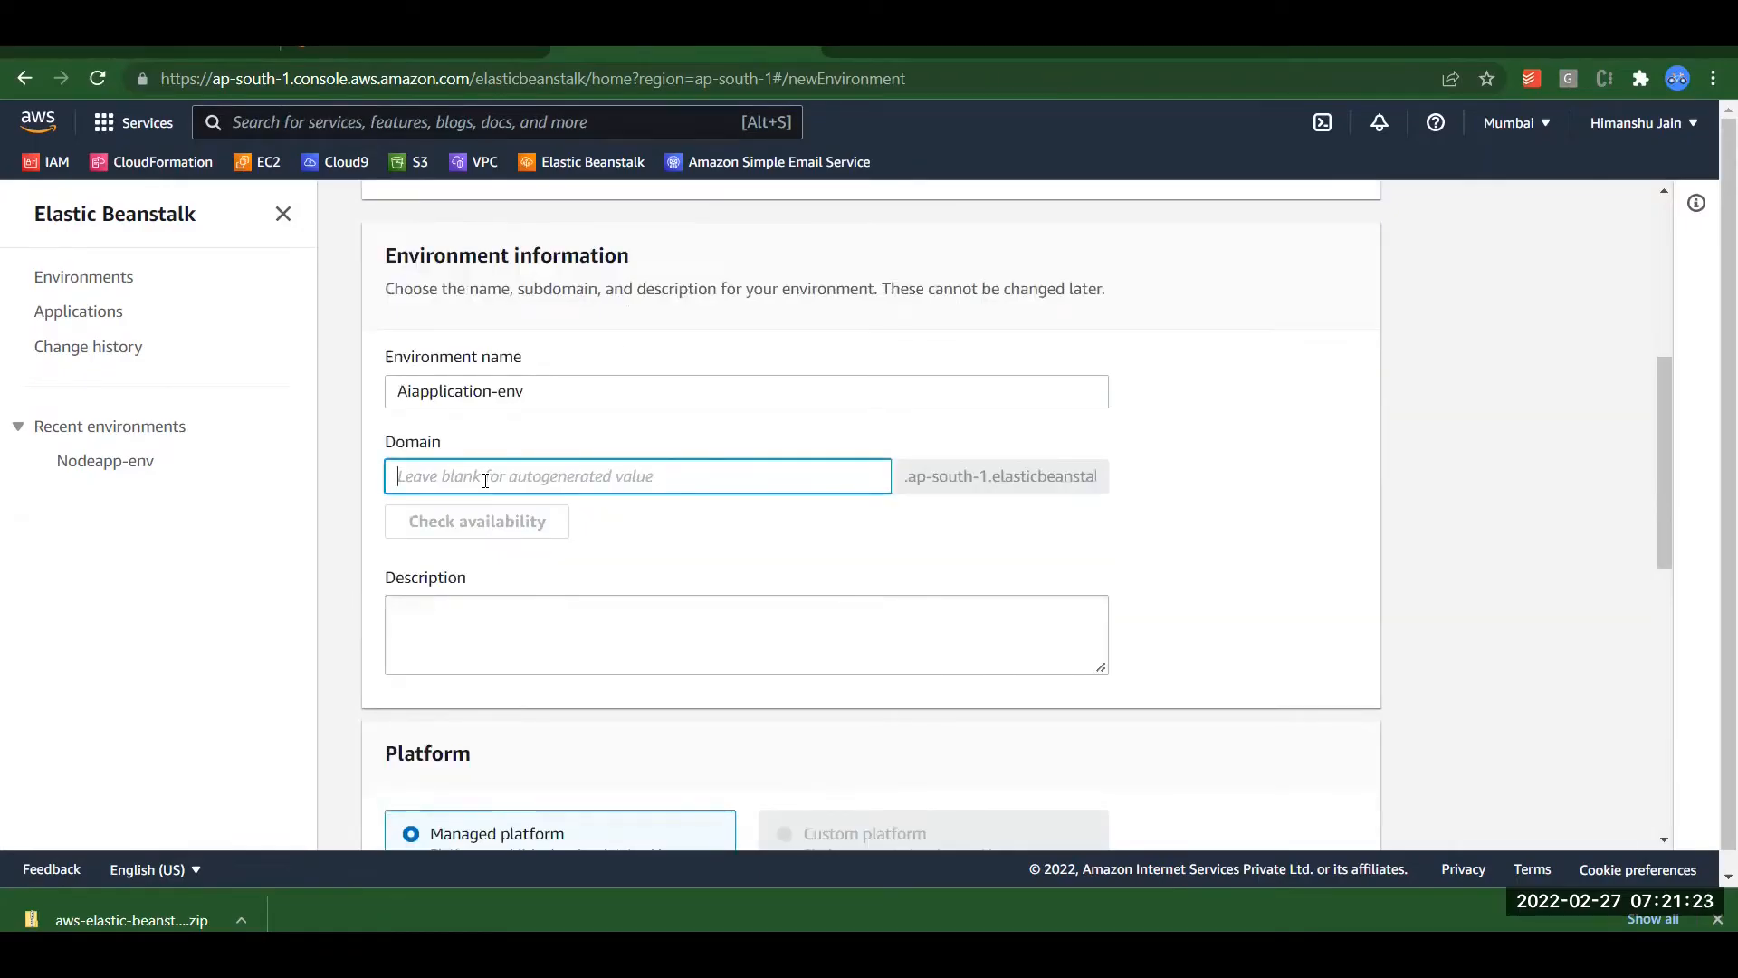
text(ai)
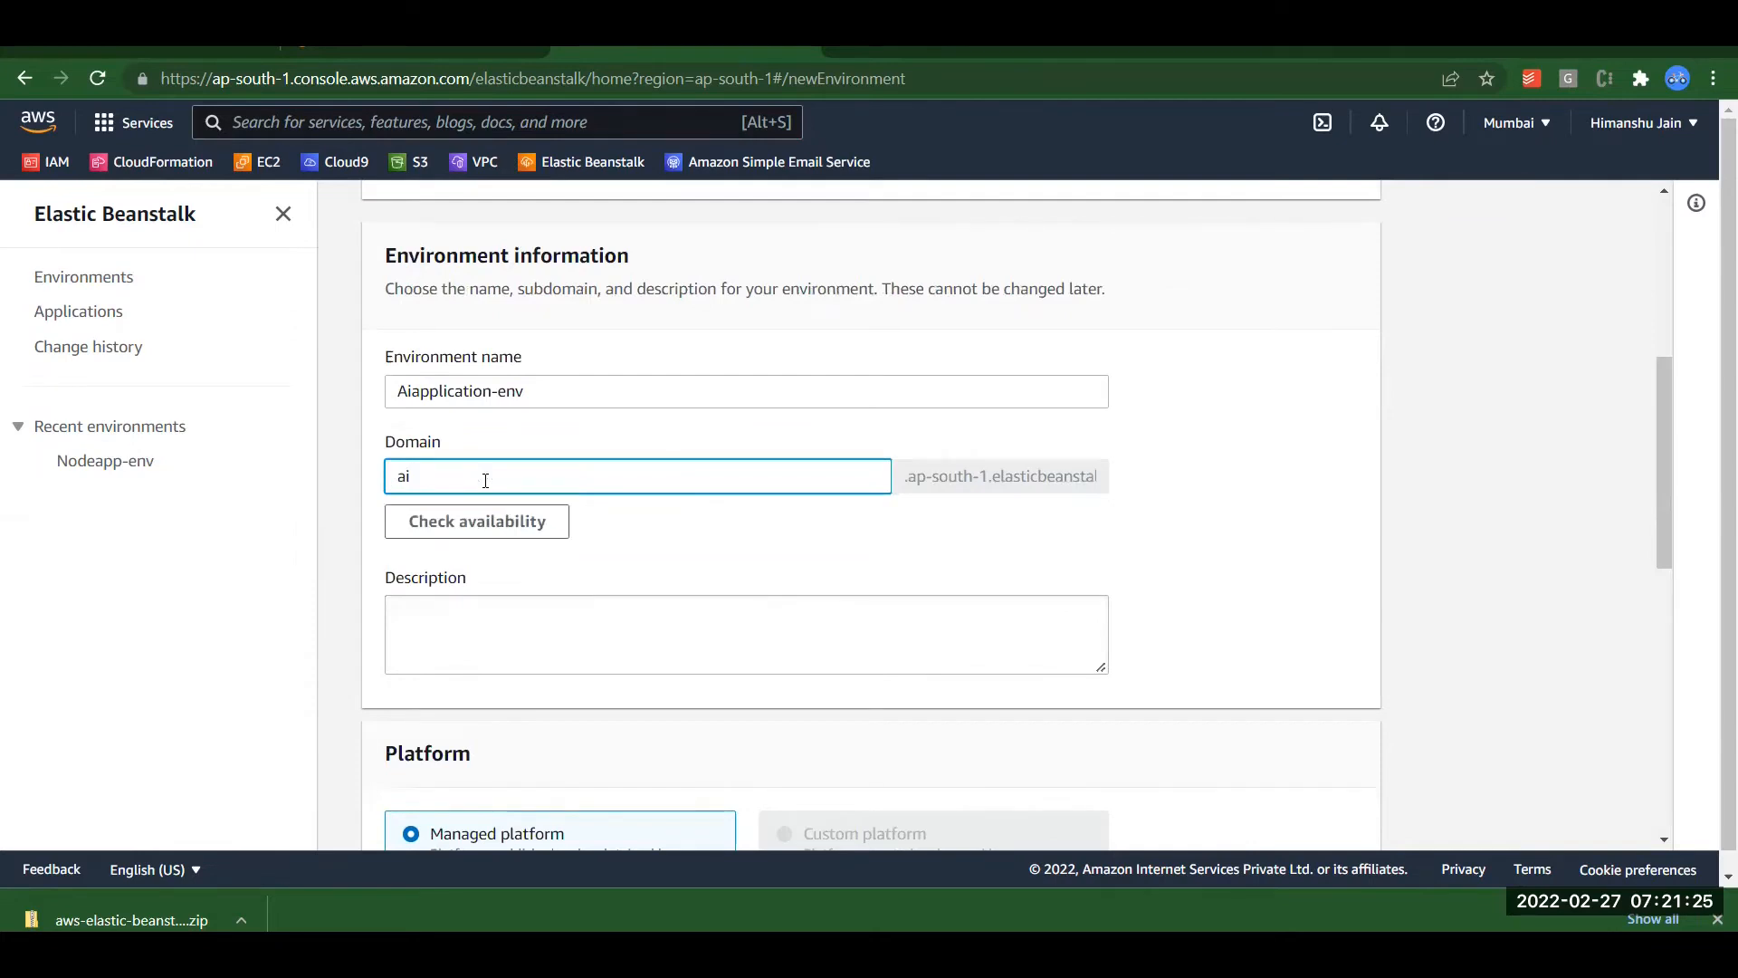
text(sample)
click(466, 539)
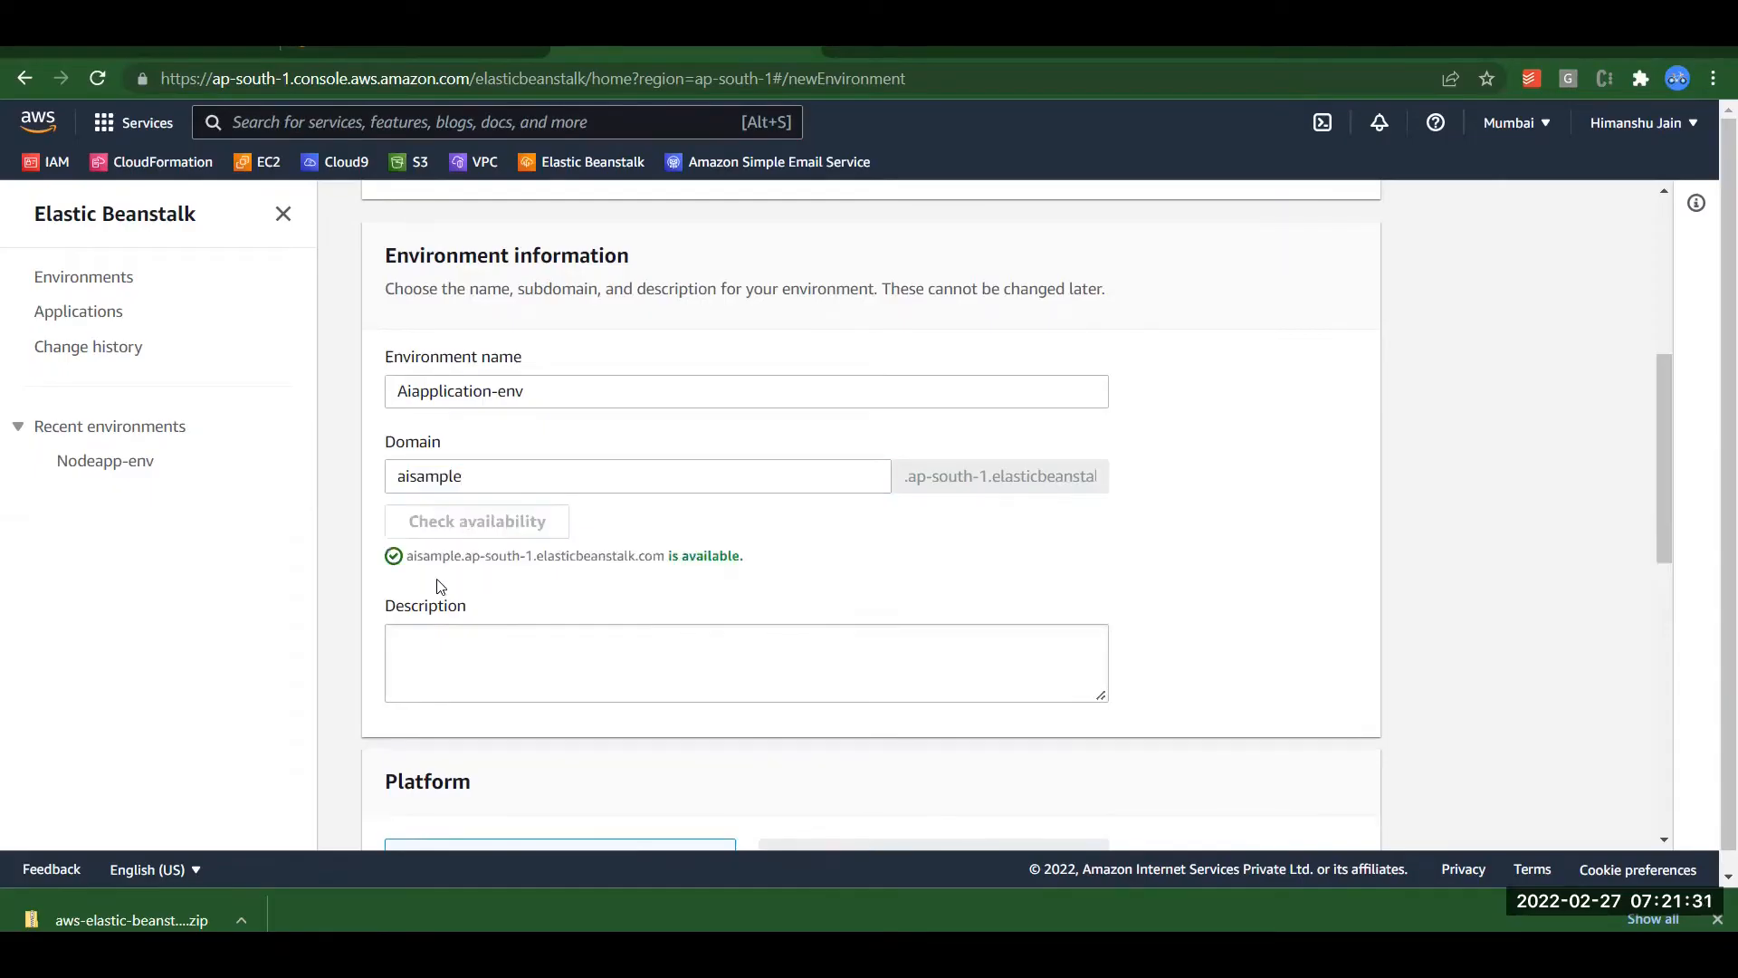
drag(409, 558, 665, 556)
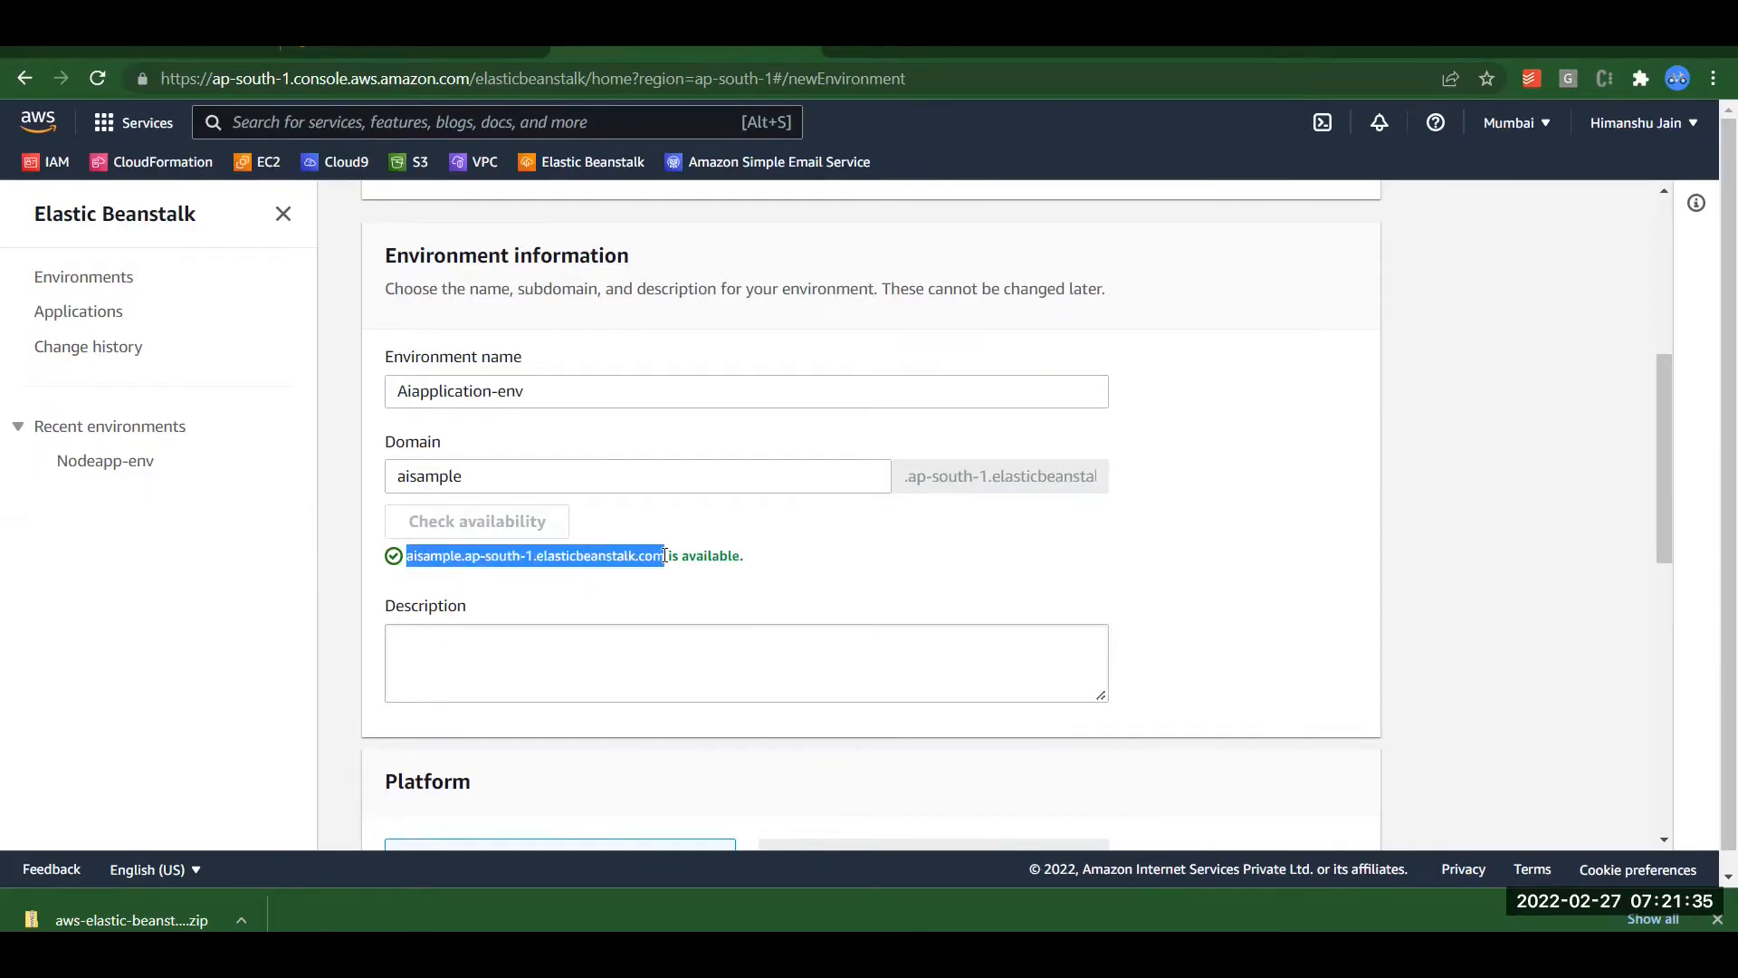
click(952, 555)
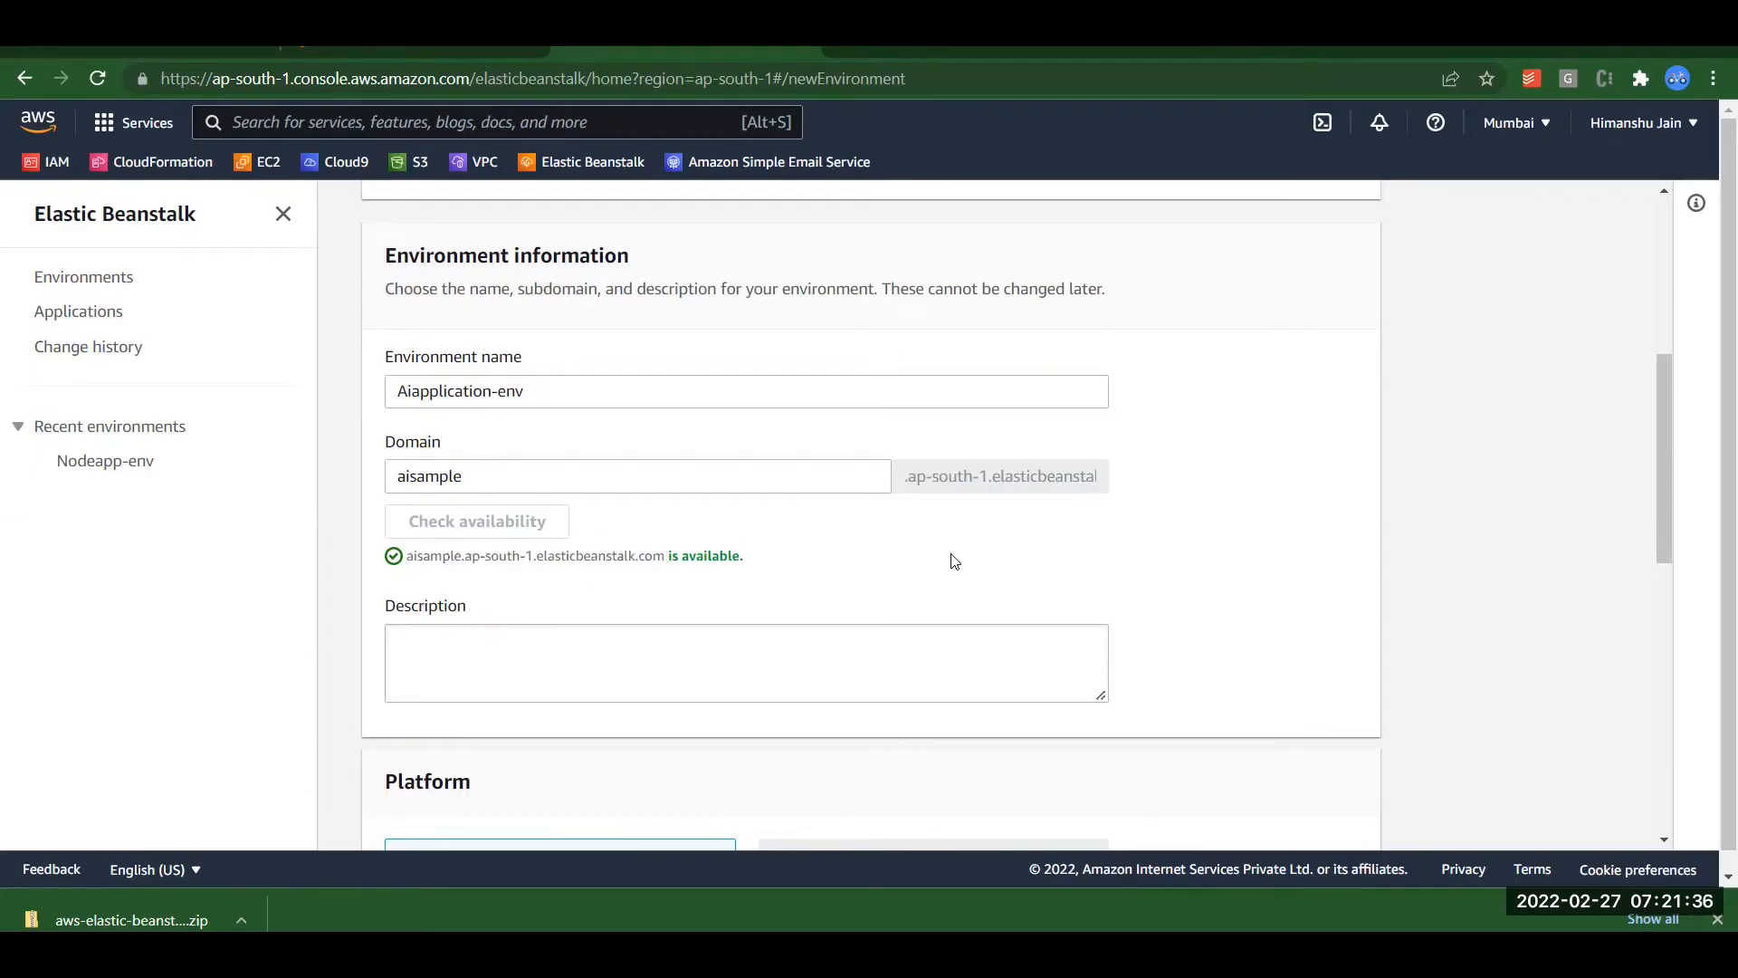
click(766, 641)
text(this is )
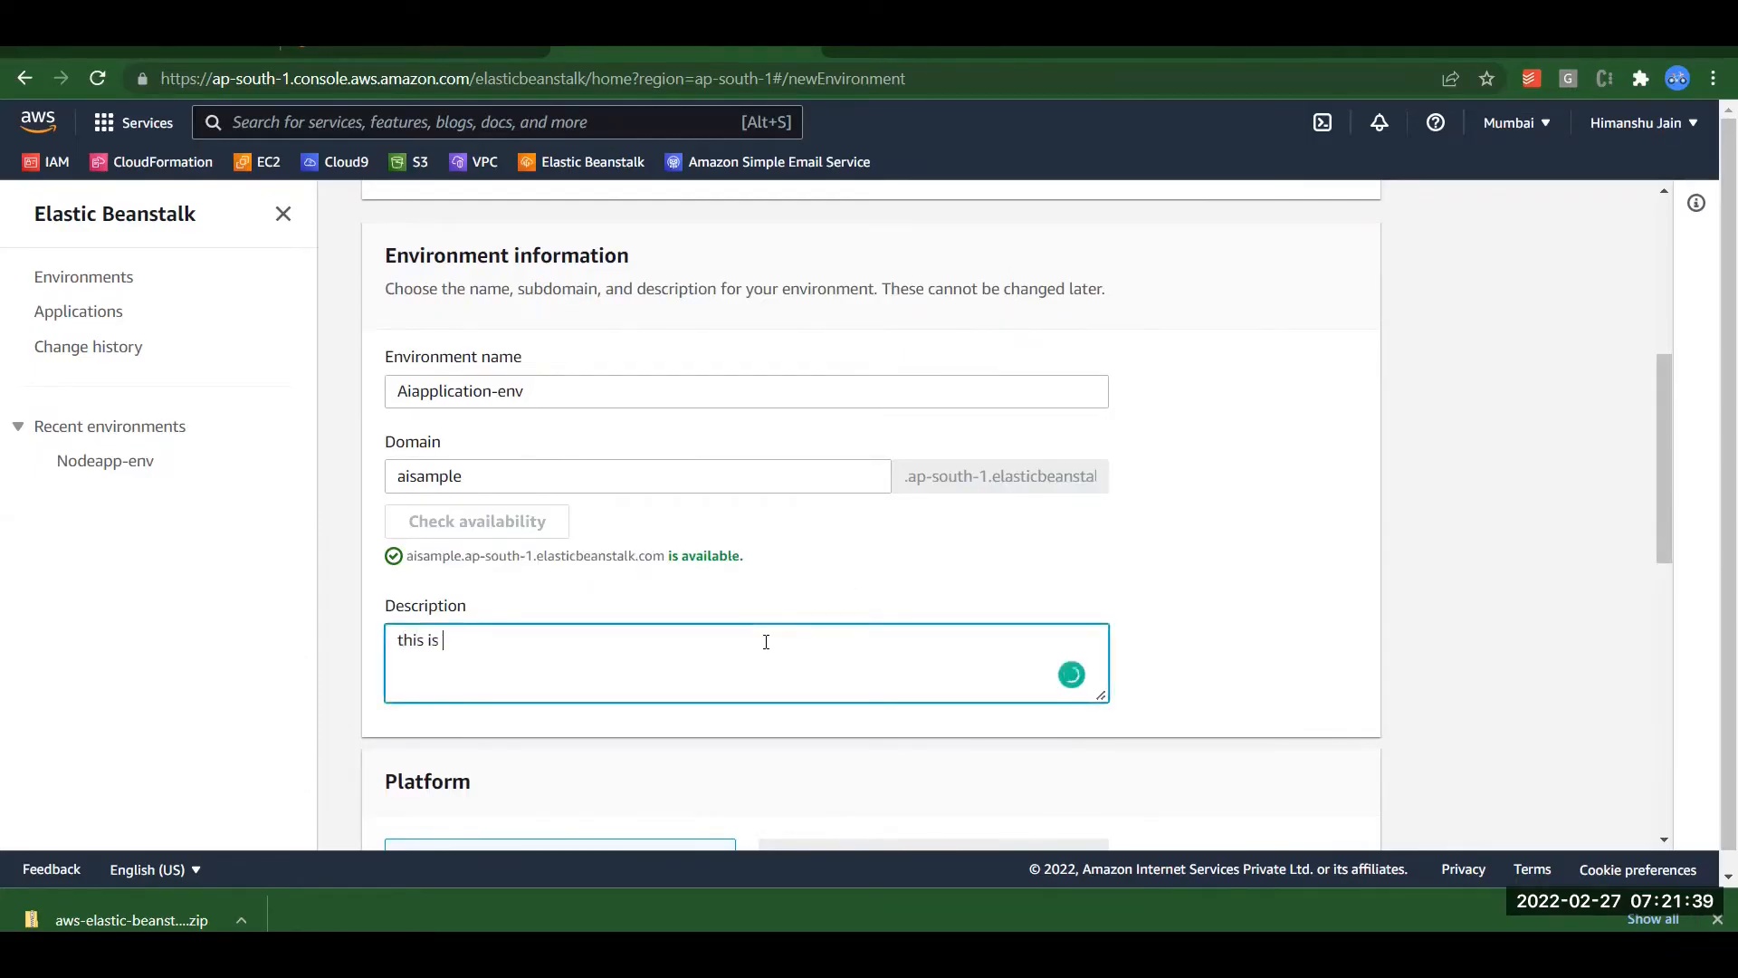
text(a cicd based app)
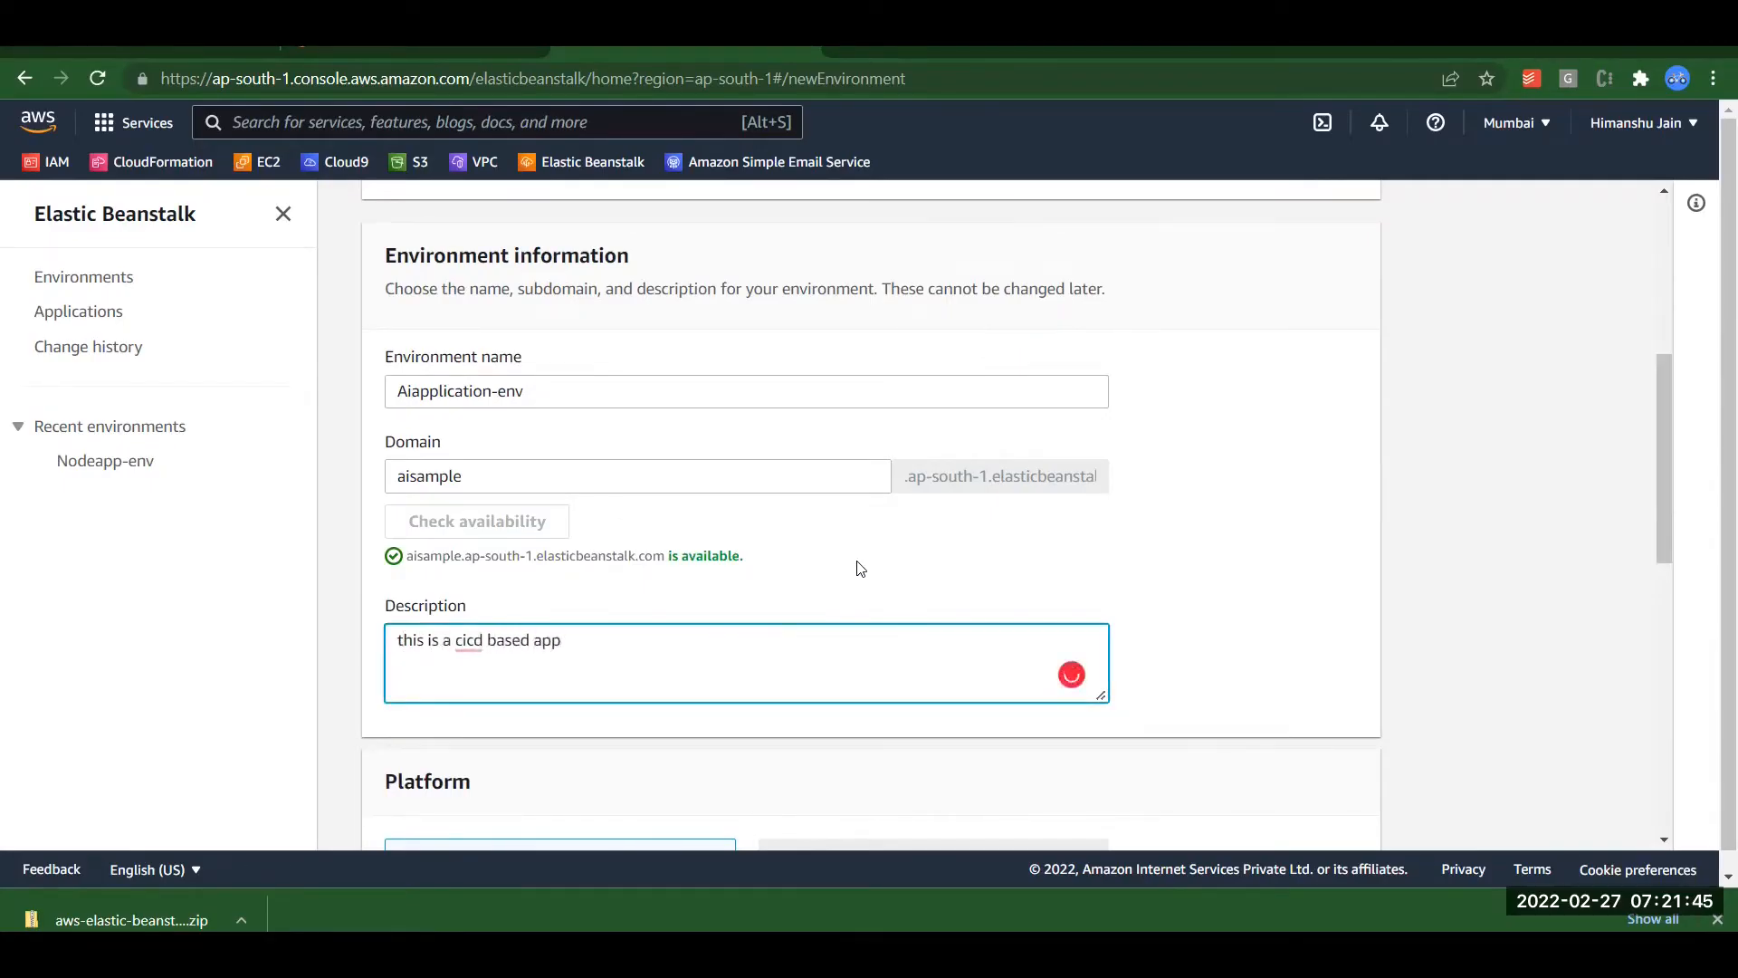
scroll(860, 569, down, 6)
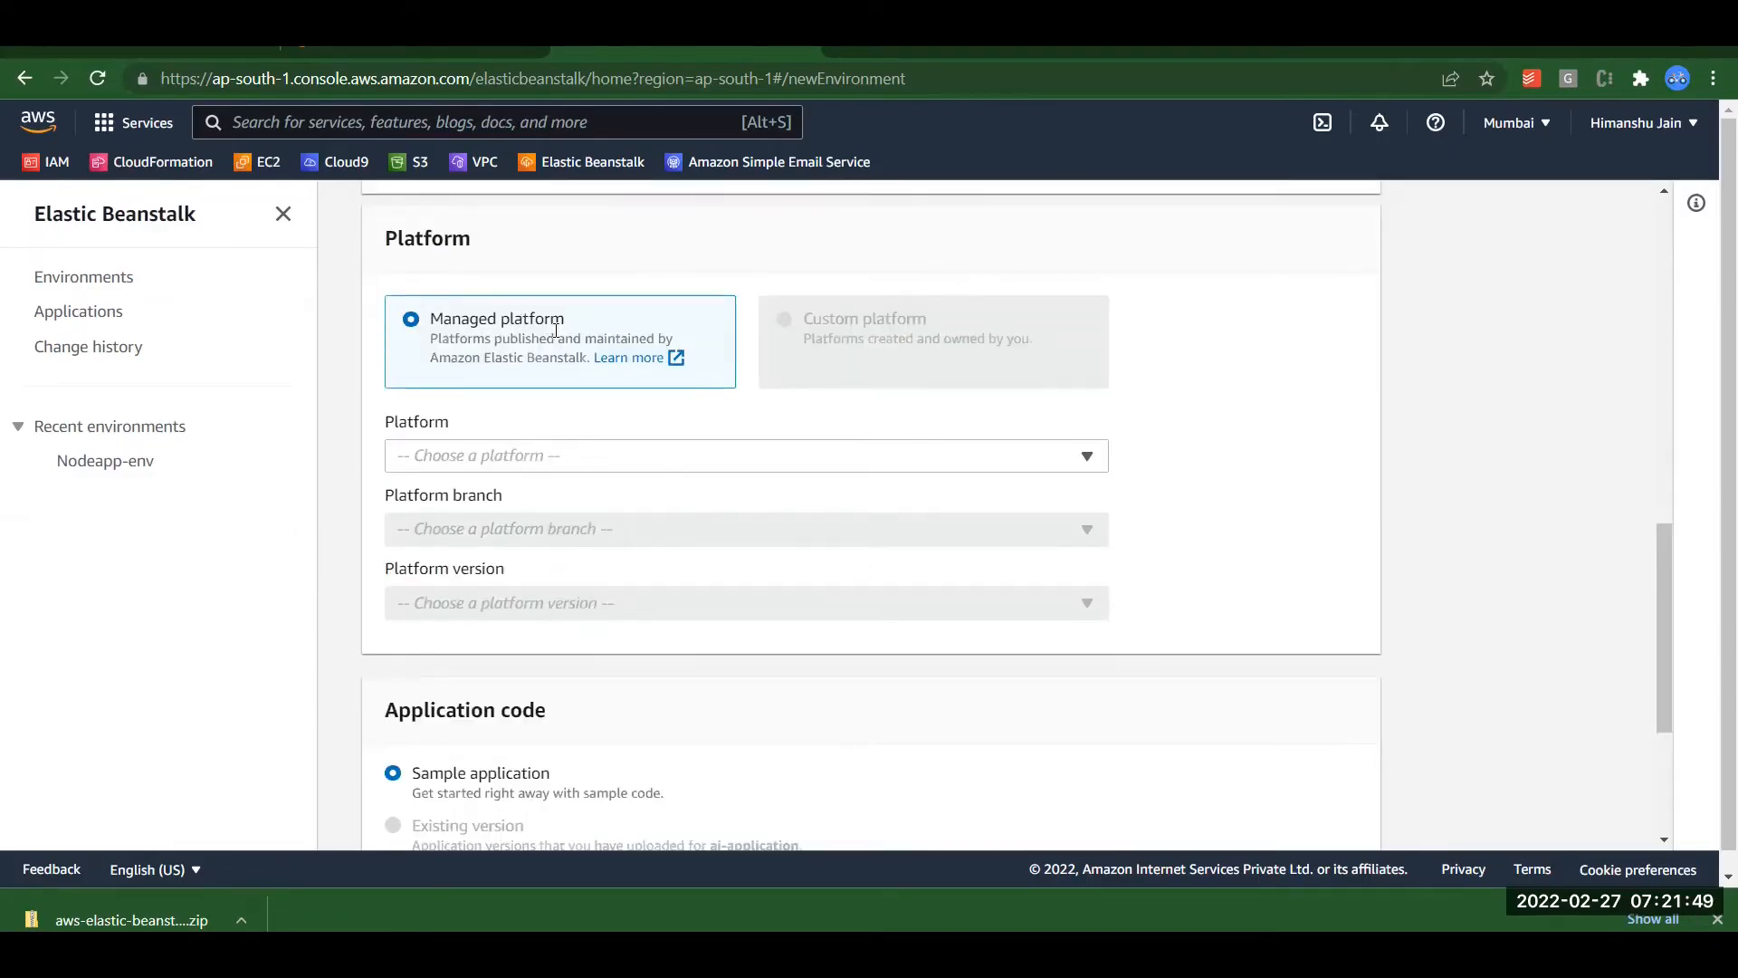
Select the Node.js platform and create the Aiapplication-env environment.
click(490, 460)
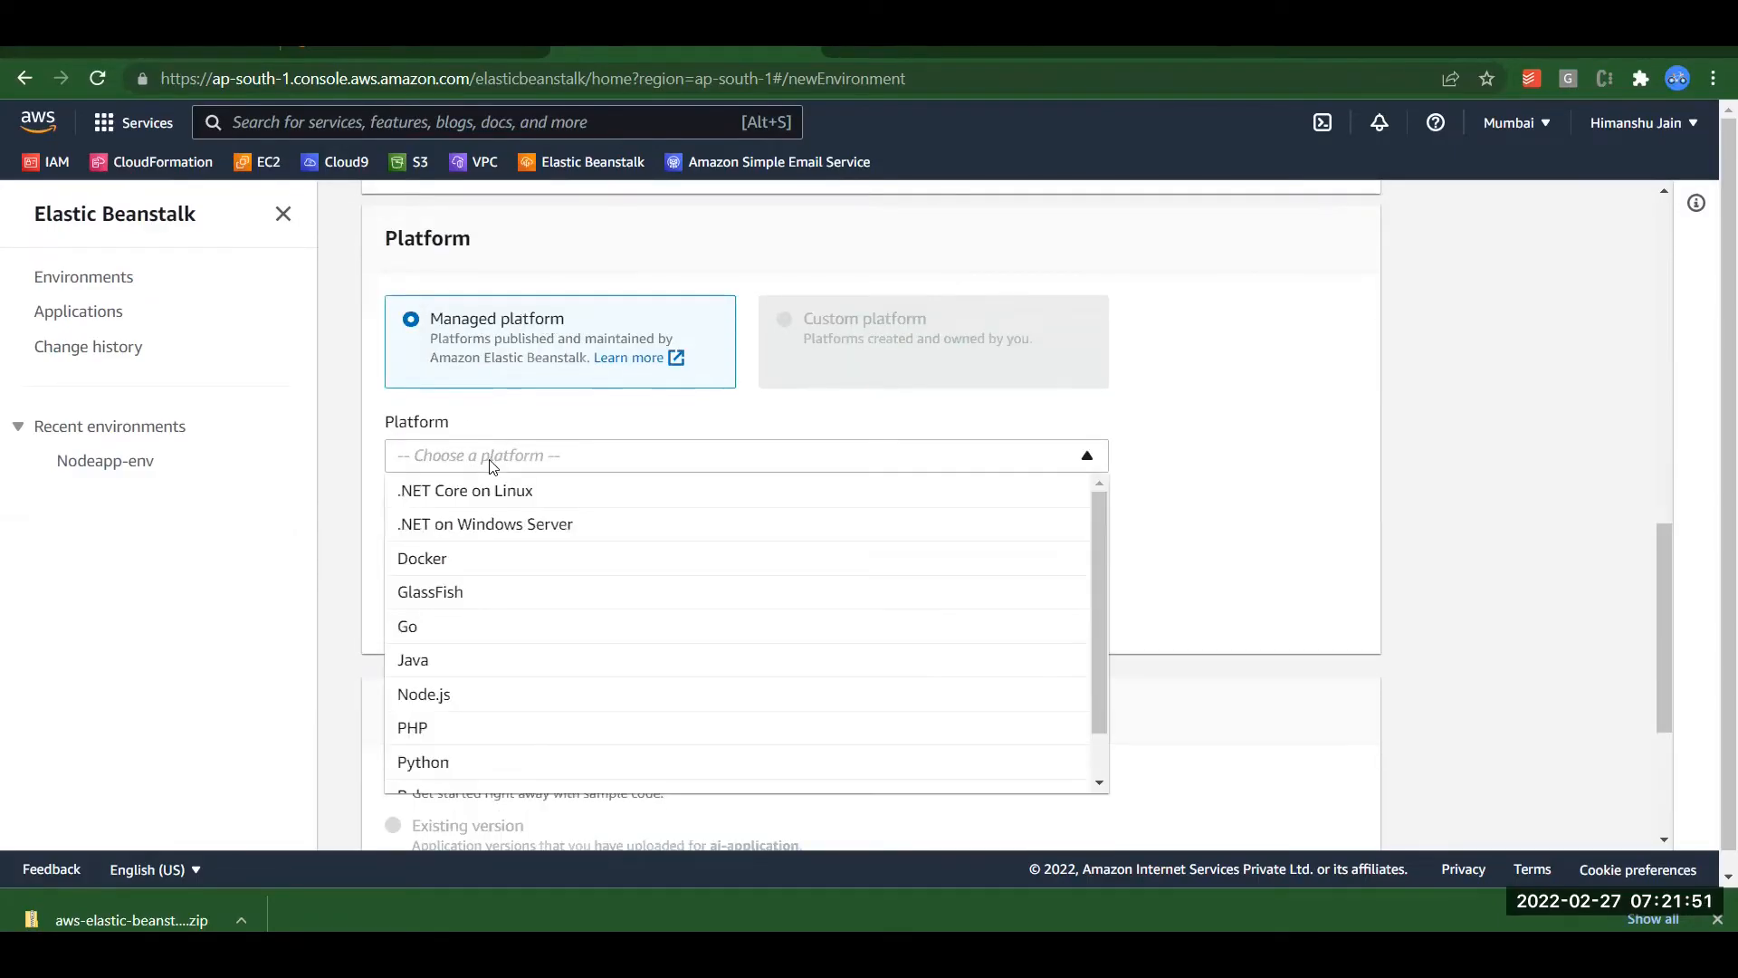
click(457, 697)
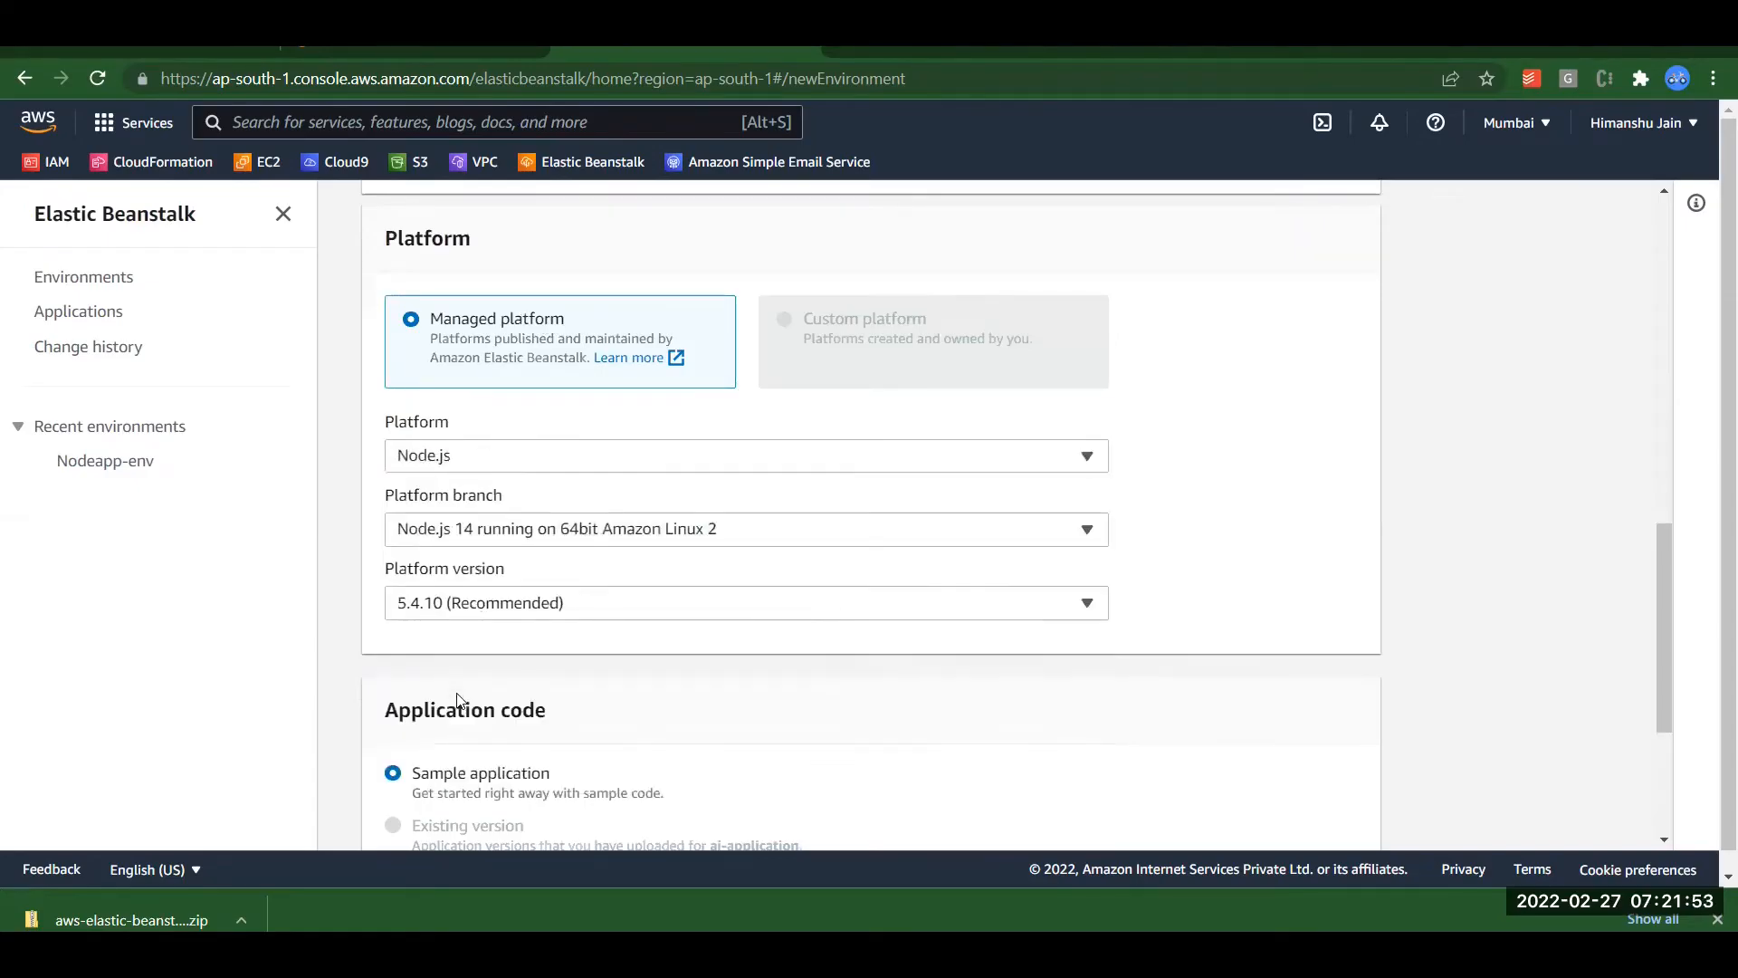
scroll(521, 648, down, 4)
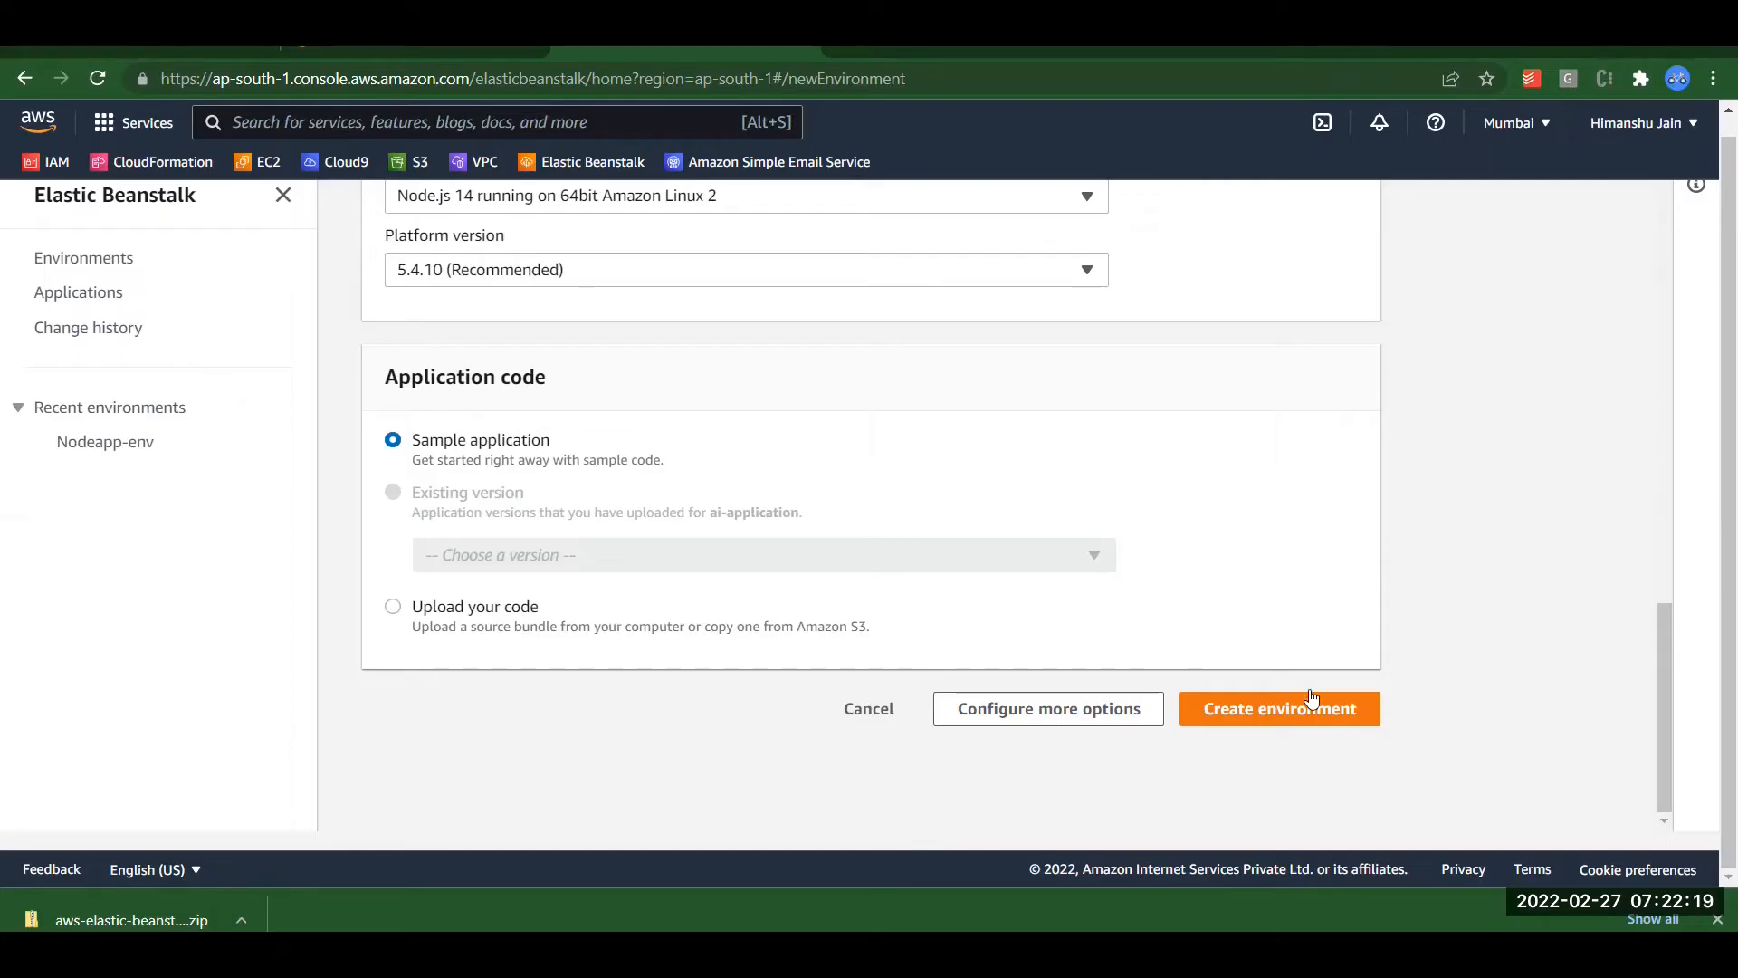
click(1281, 711)
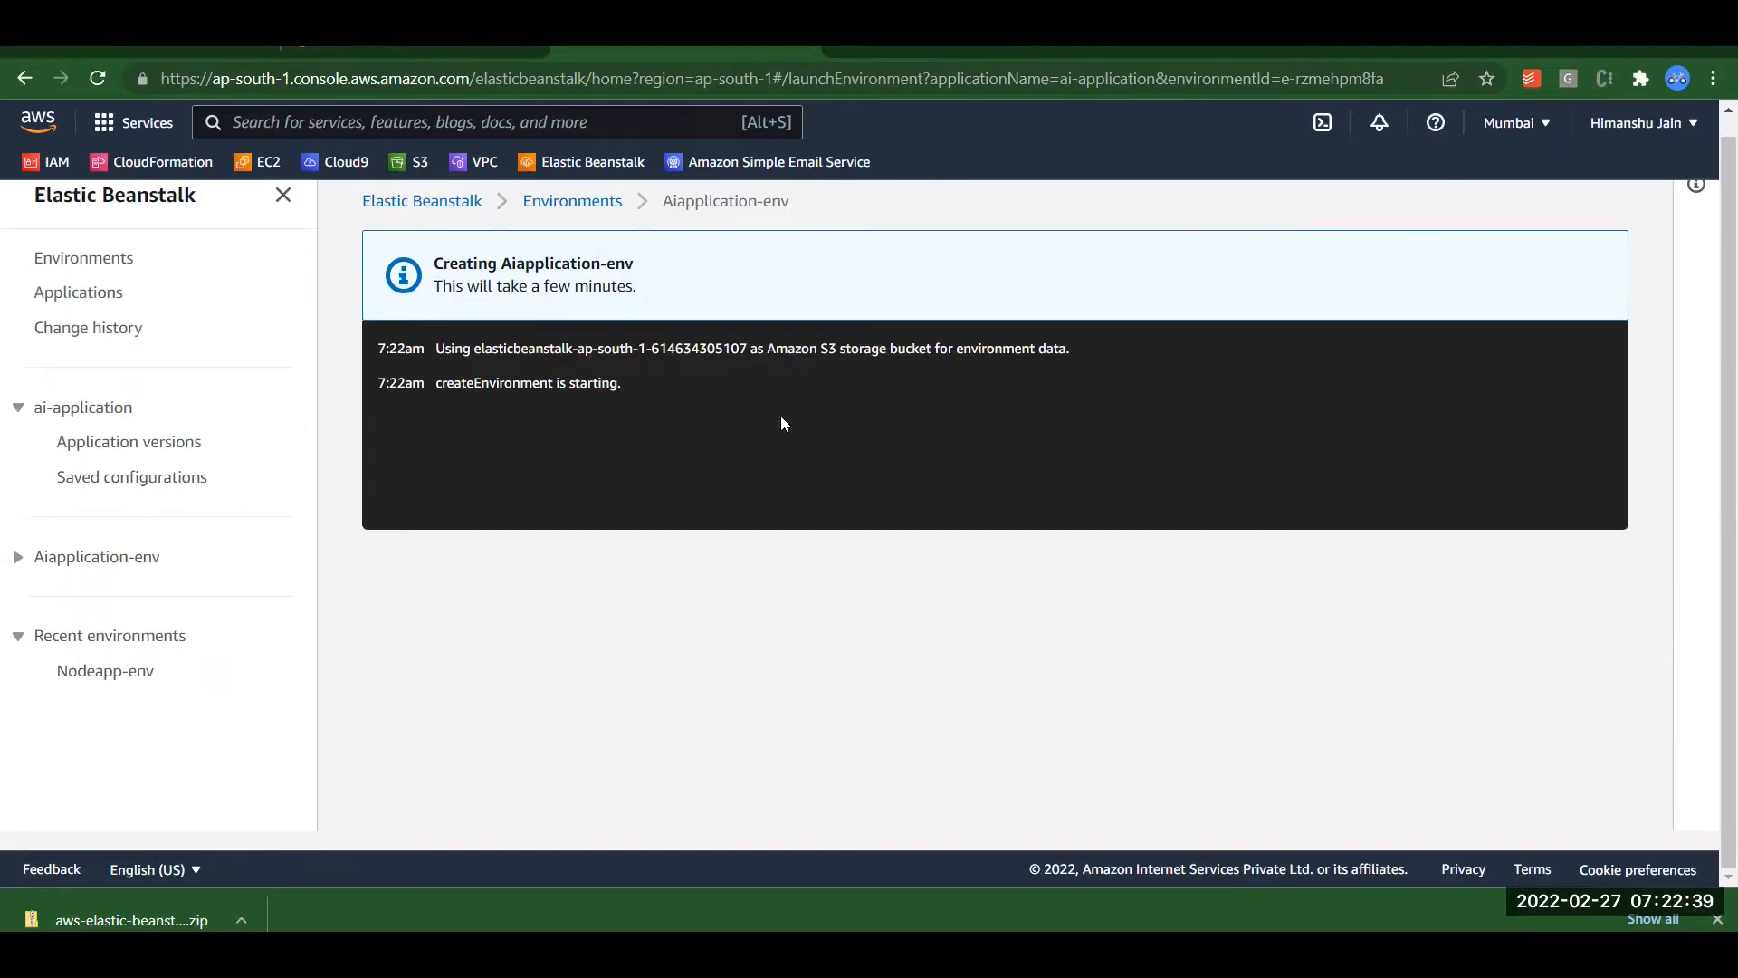
Go from the ai-repo page through the Build navigation section to CodeBuild's empty Build projects list.
click(462, 47)
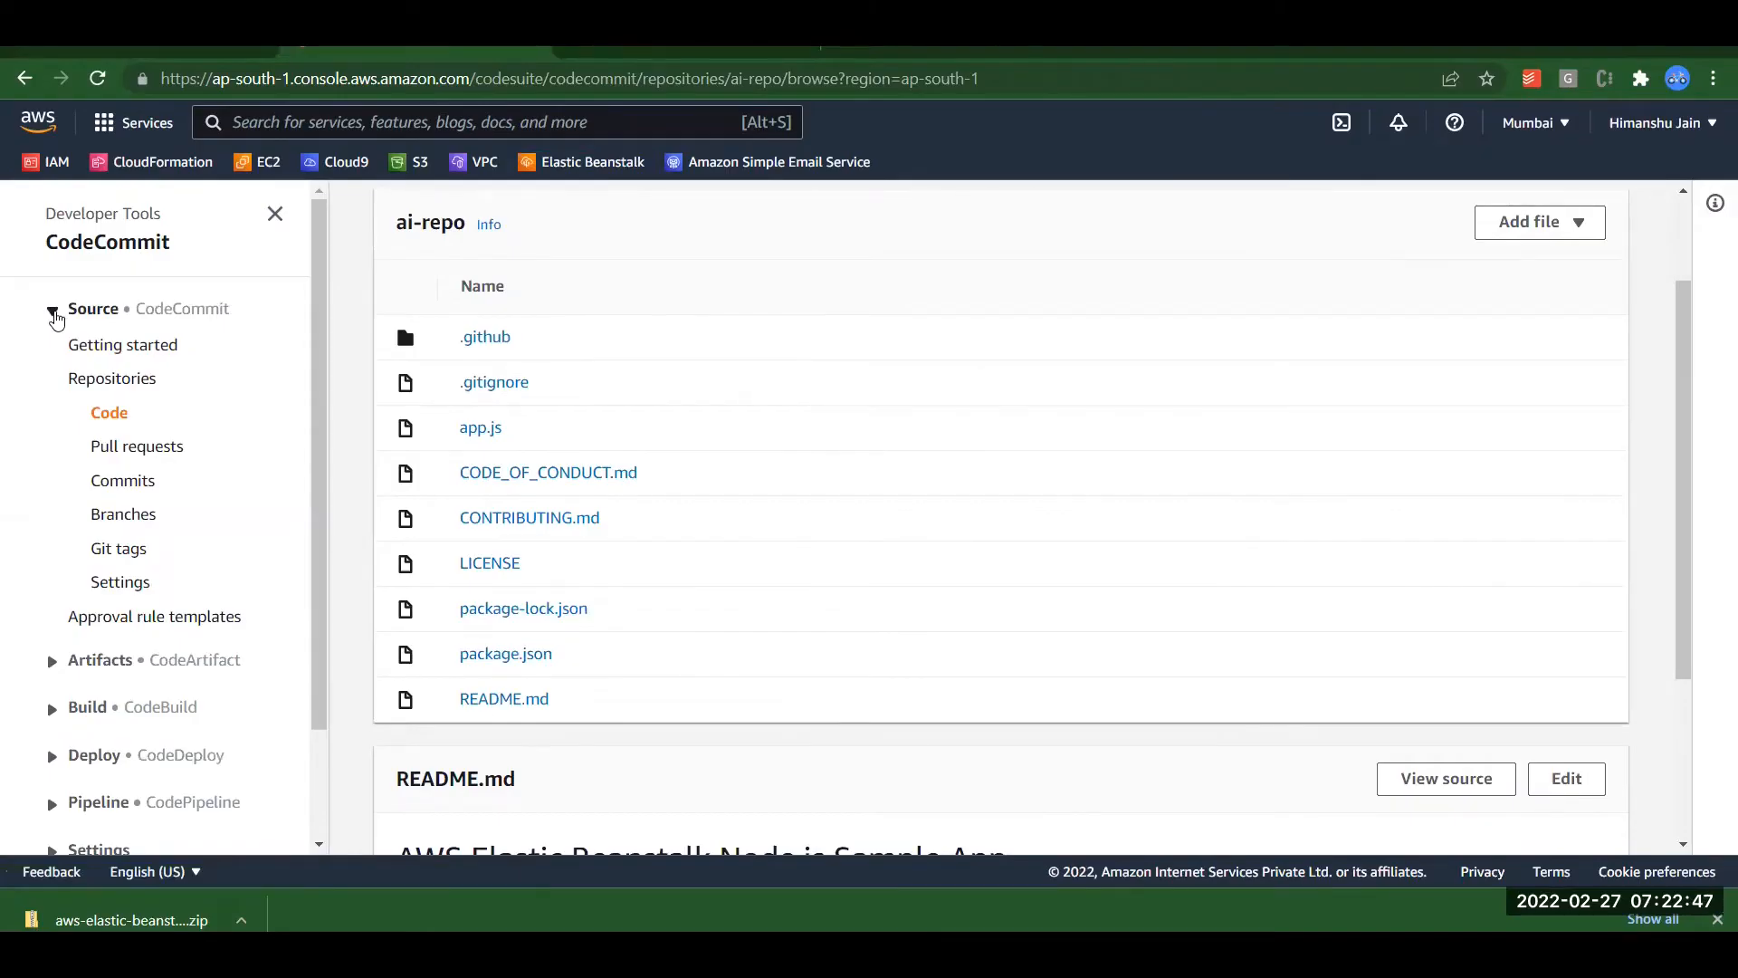
click(54, 313)
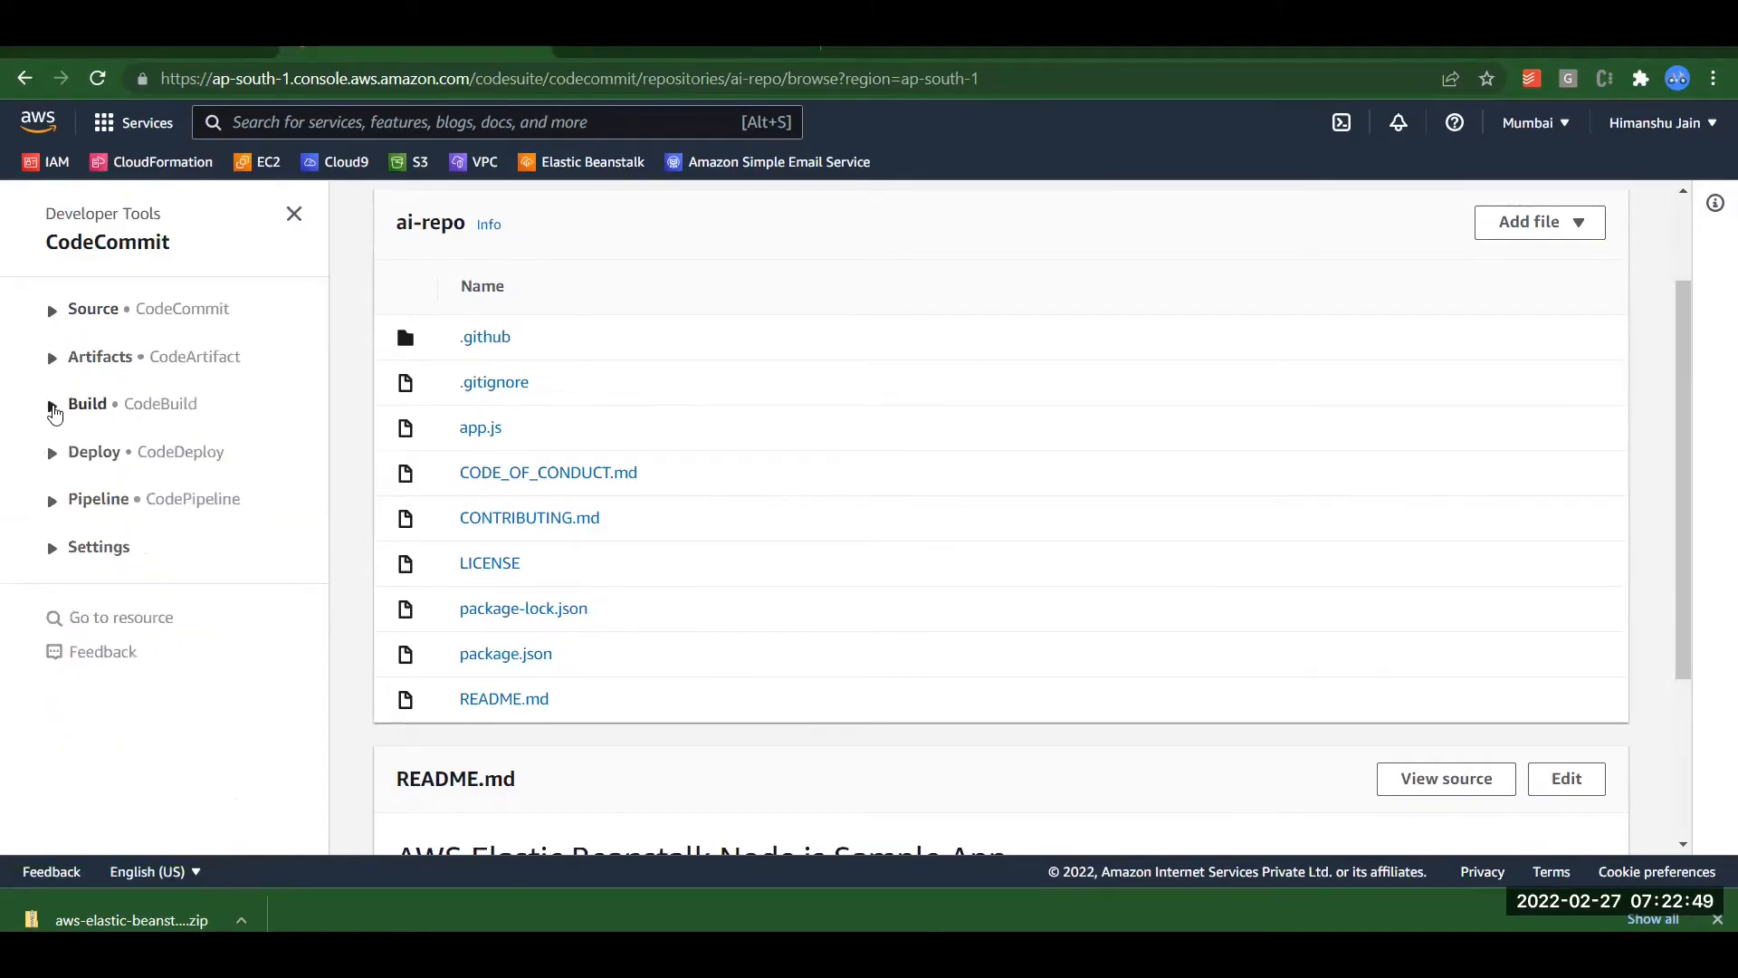
click(53, 406)
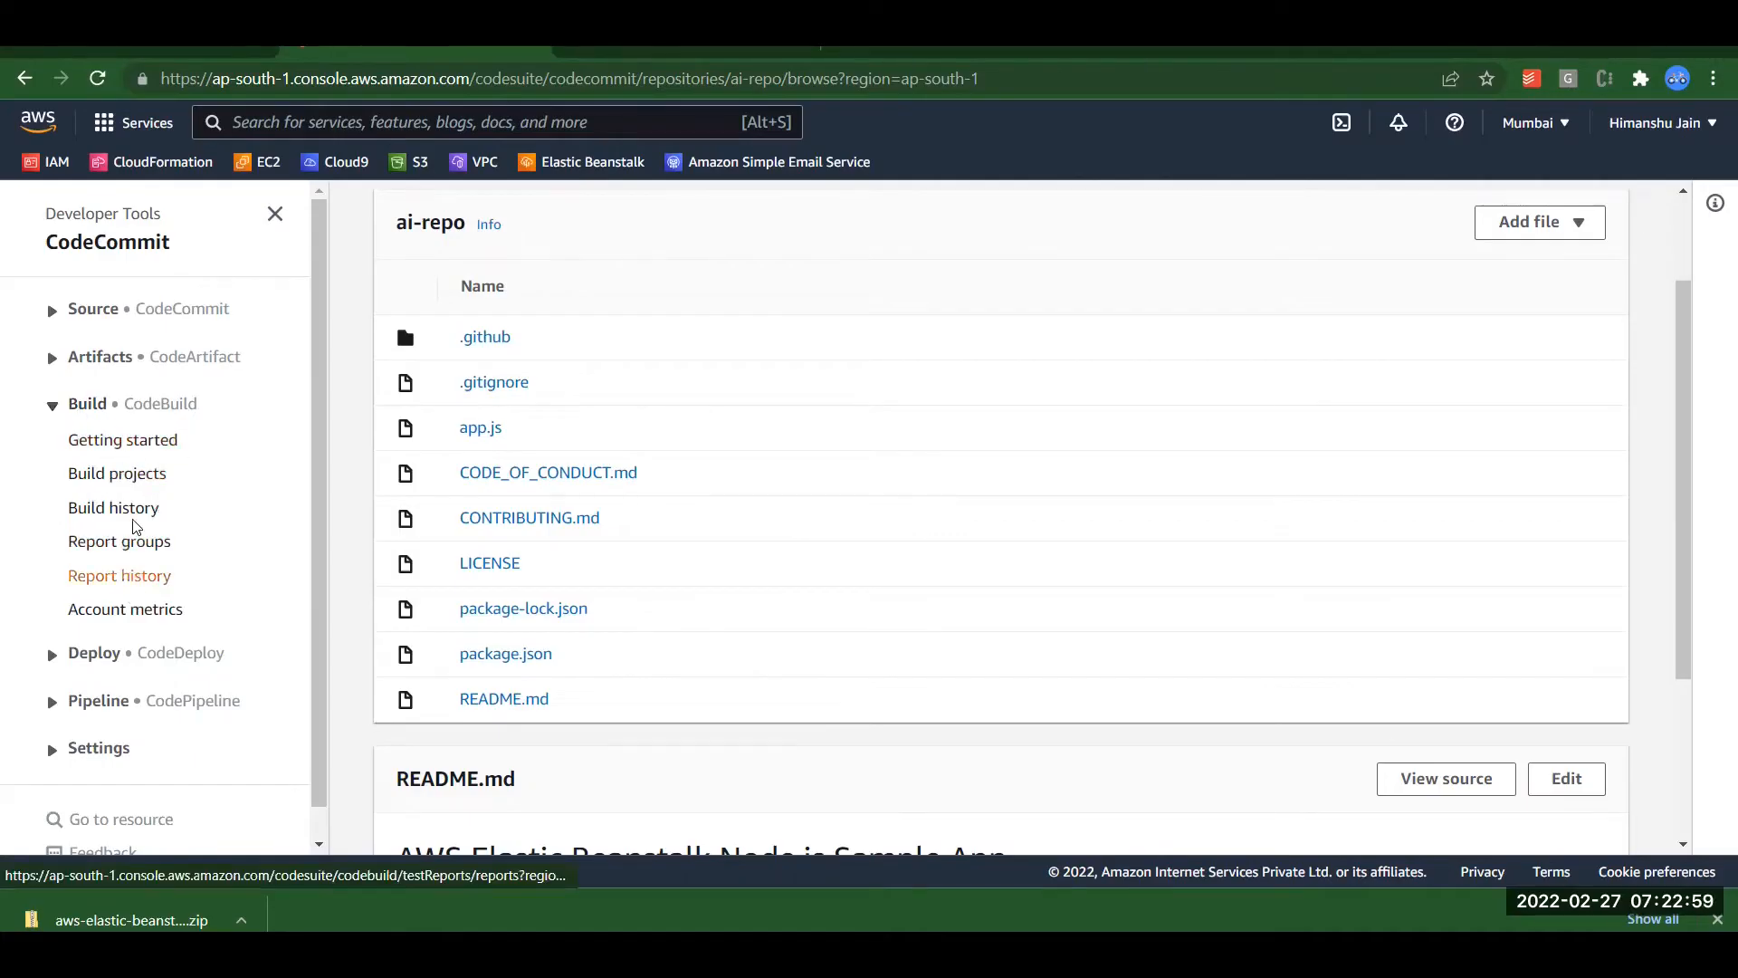
click(137, 479)
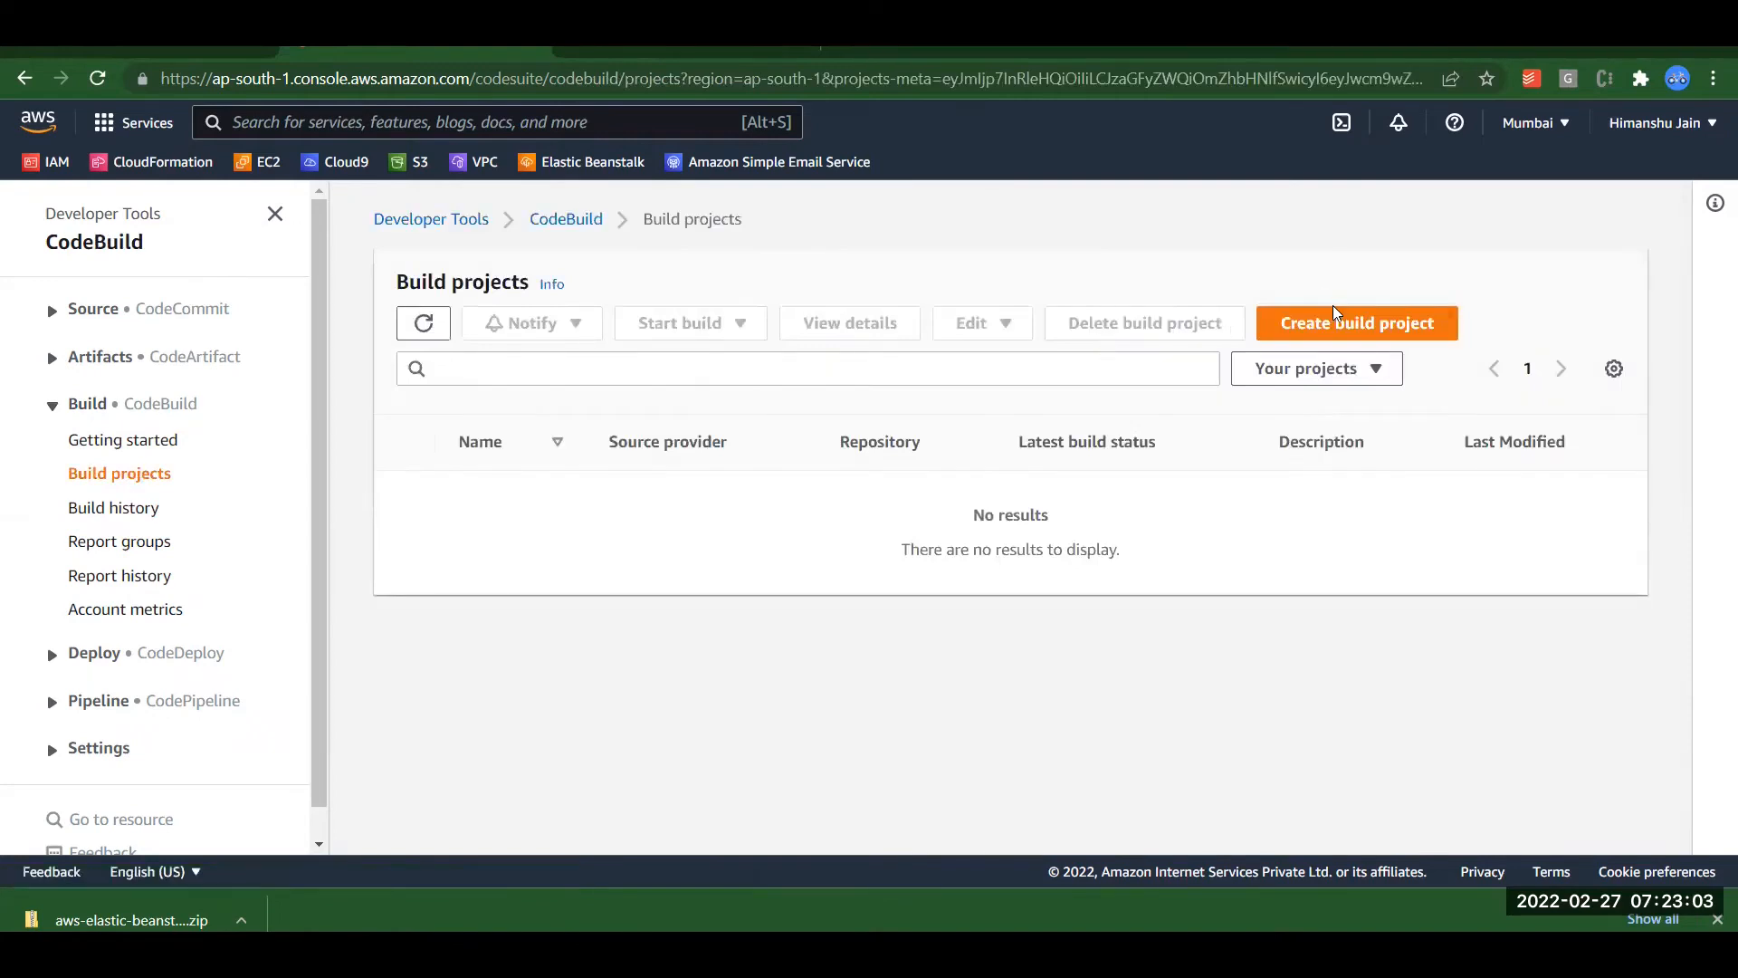
Create a build project named ai-codebuild with description 'this is ai project code build'.
click(1327, 335)
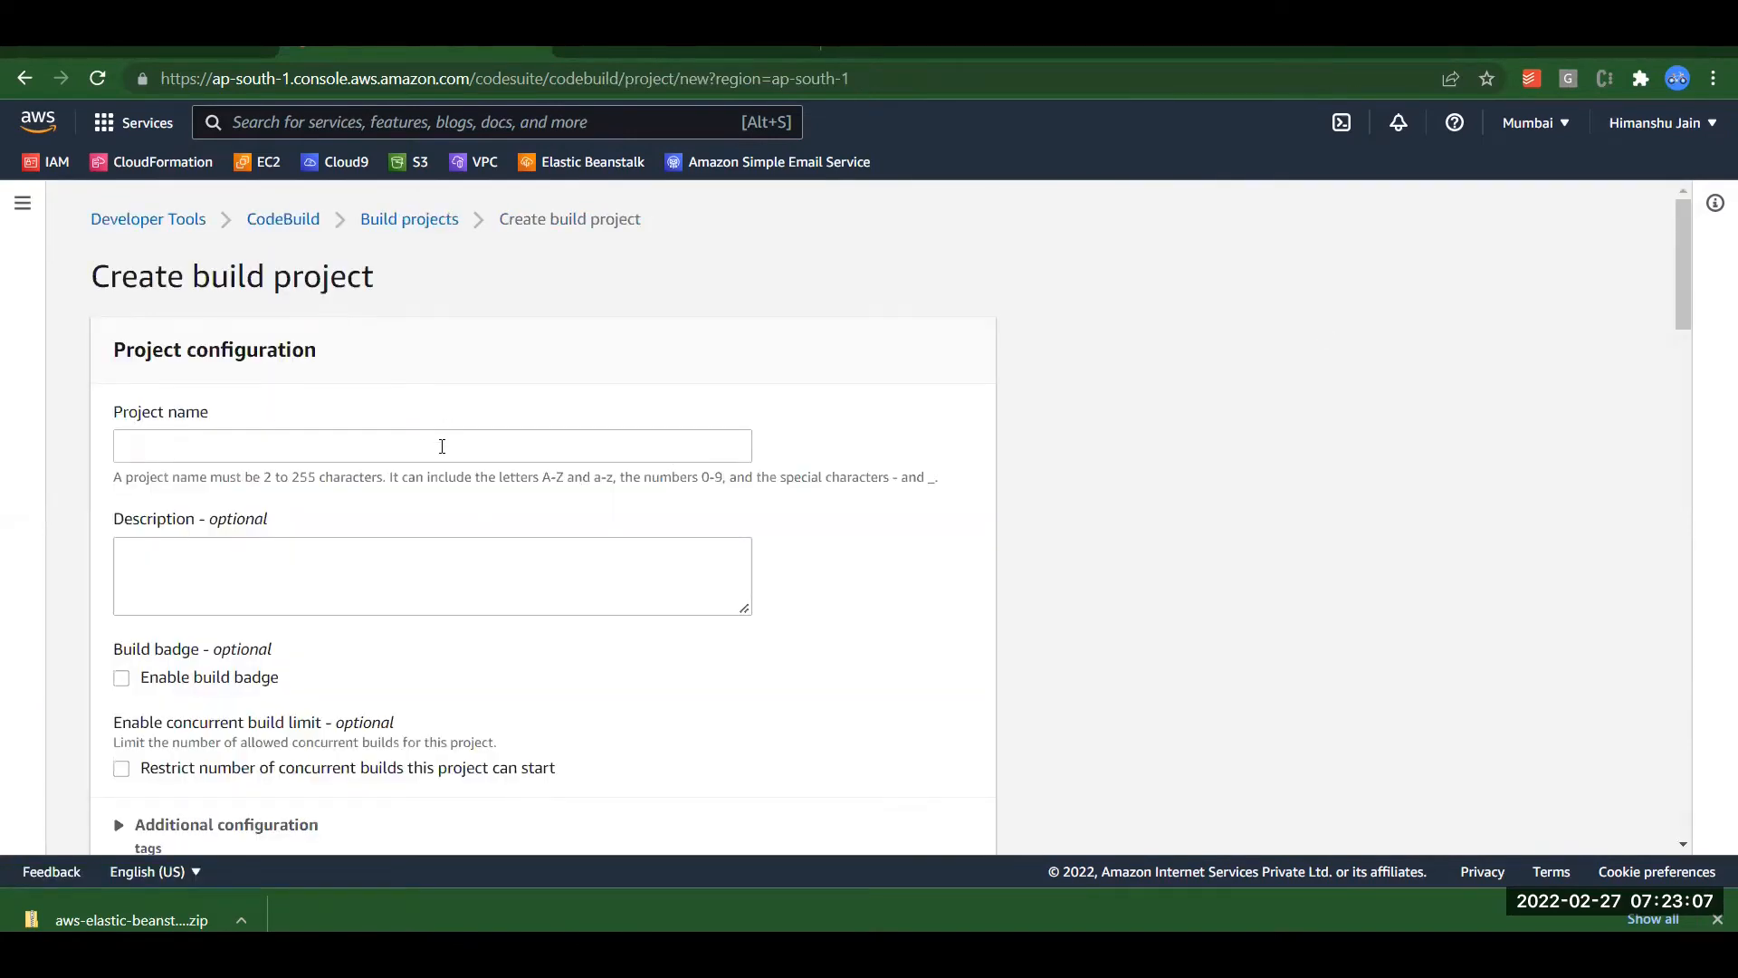
click(442, 446)
text(ai-coe)
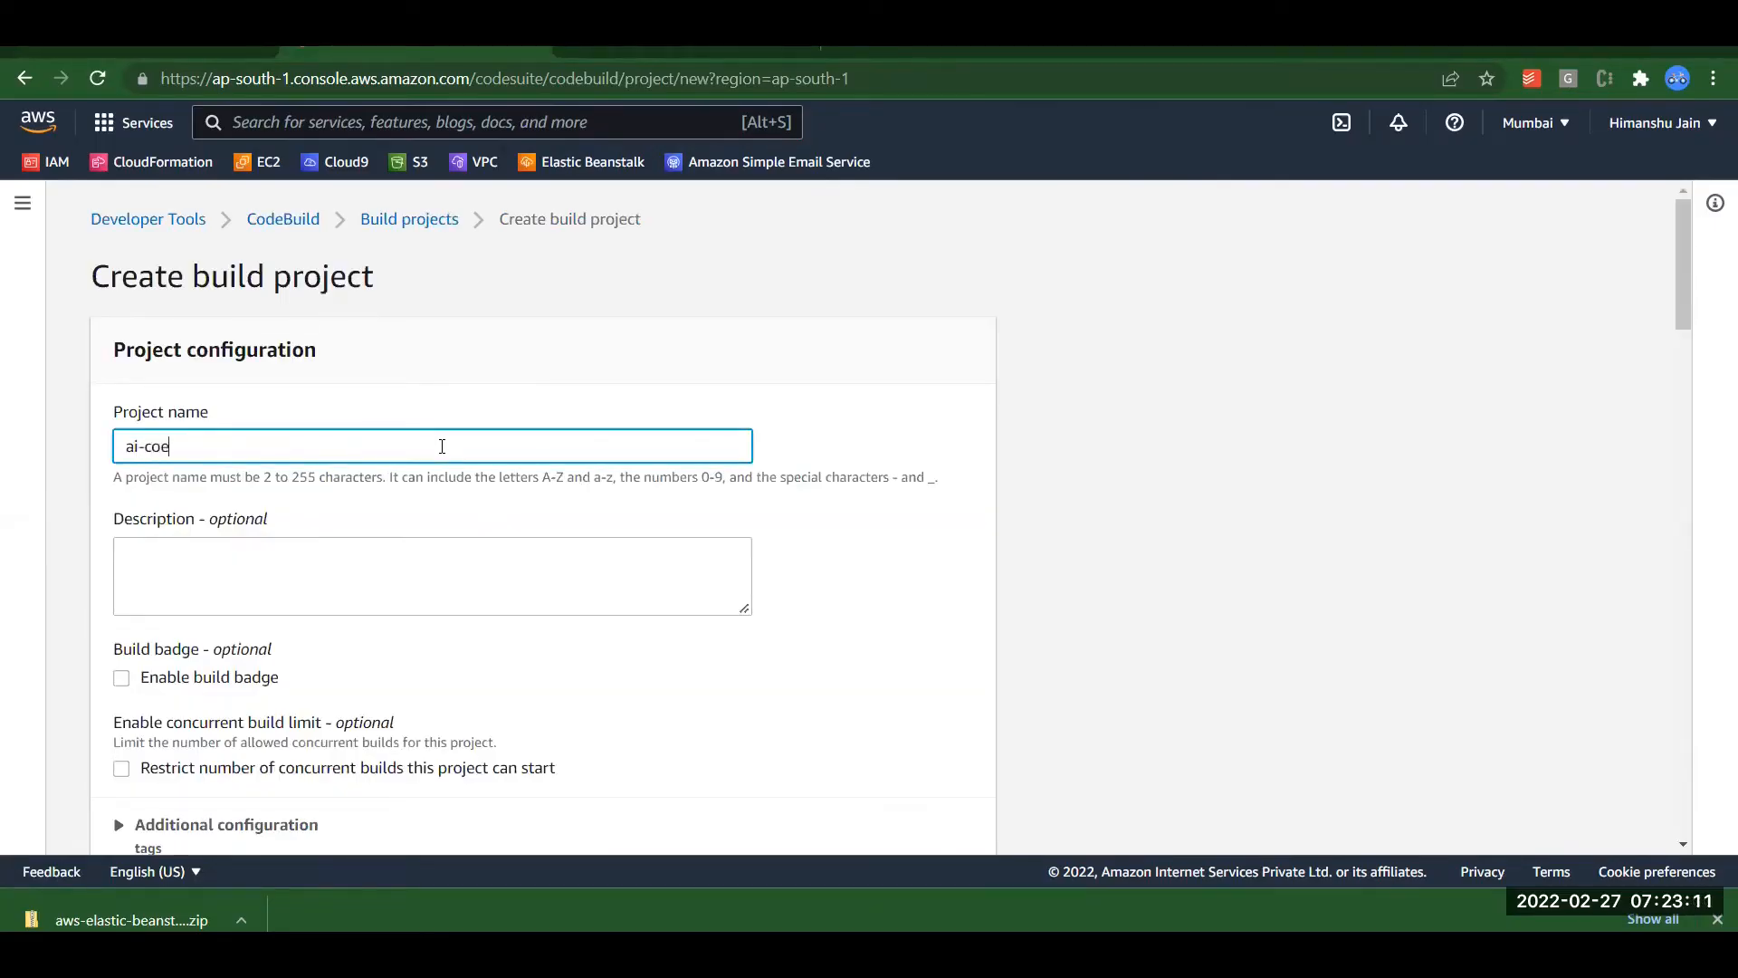
key(BackSpace)
text(debuild)
click(288, 579)
text(this is ai project code build)
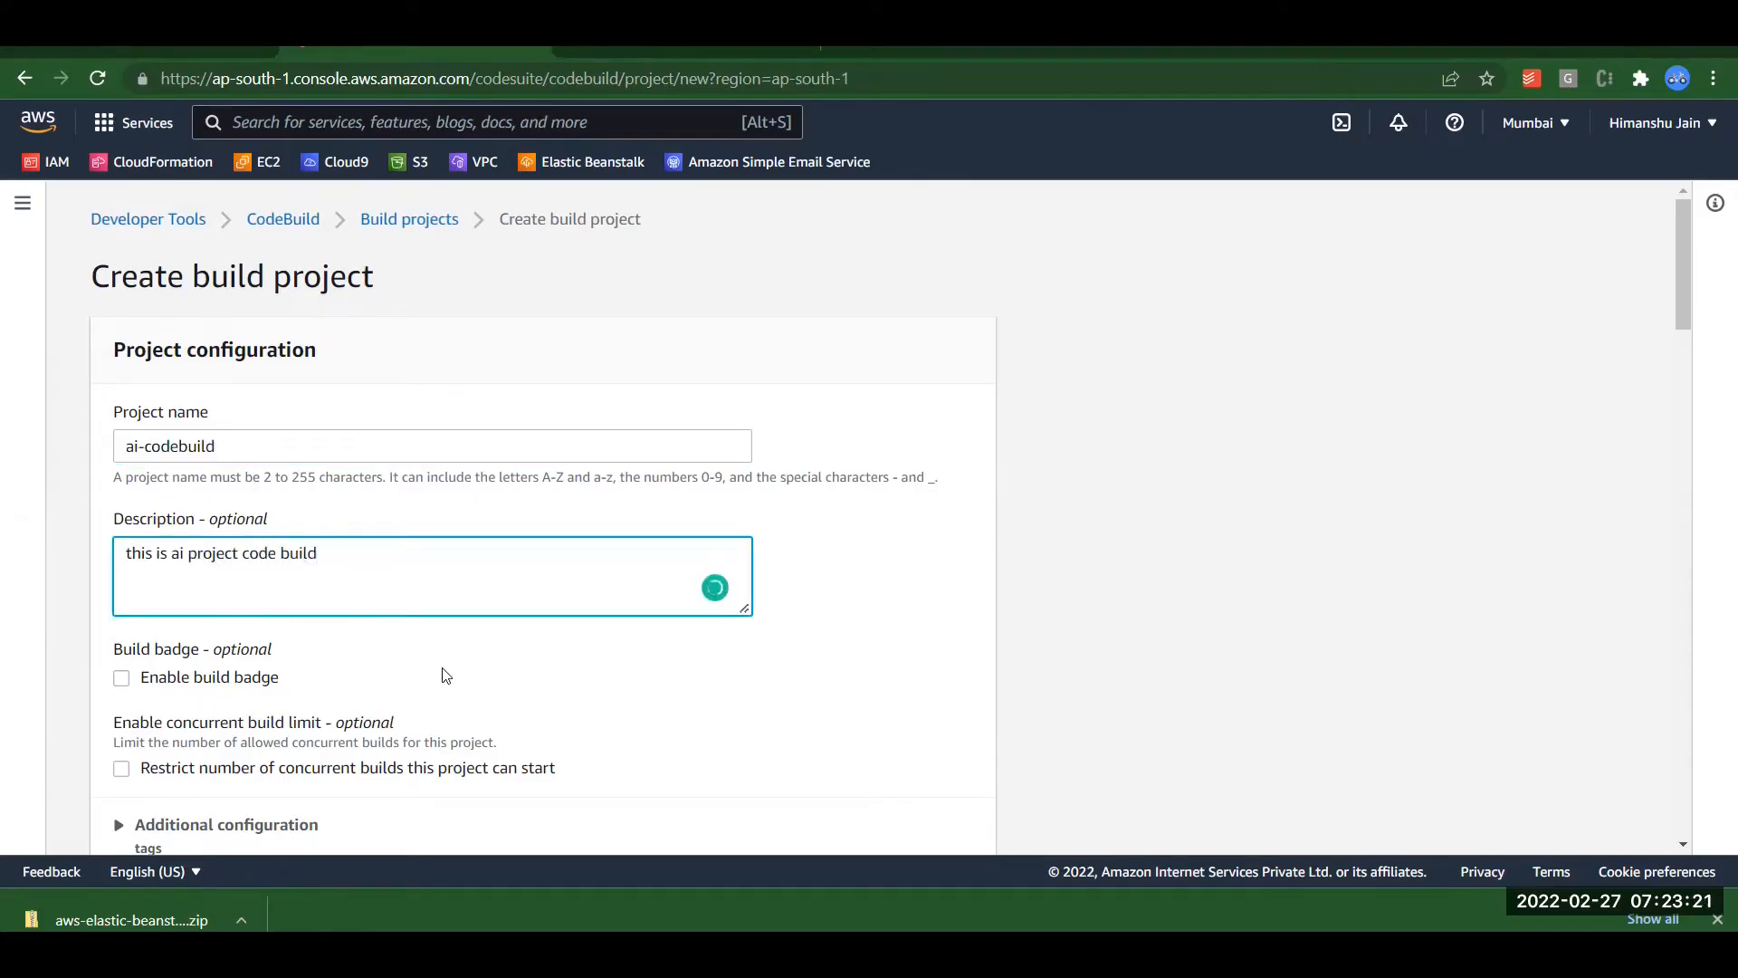
click(438, 674)
scroll(441, 674, down, 5)
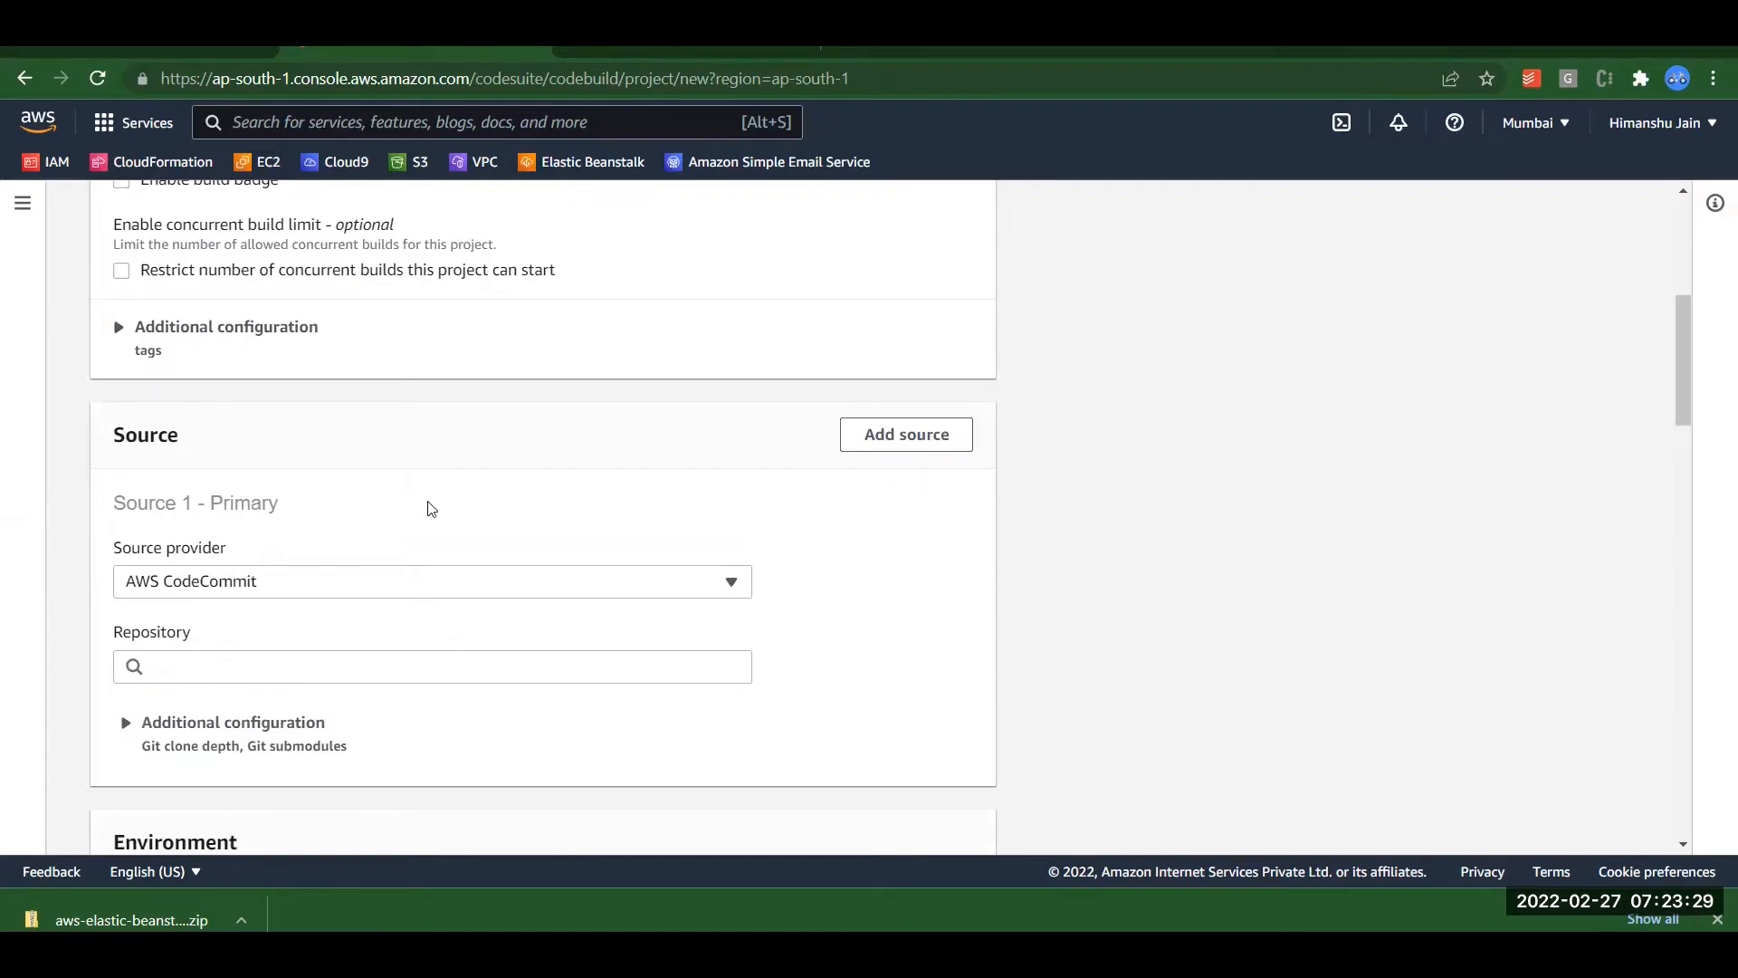
scroll(431, 509, down, 3)
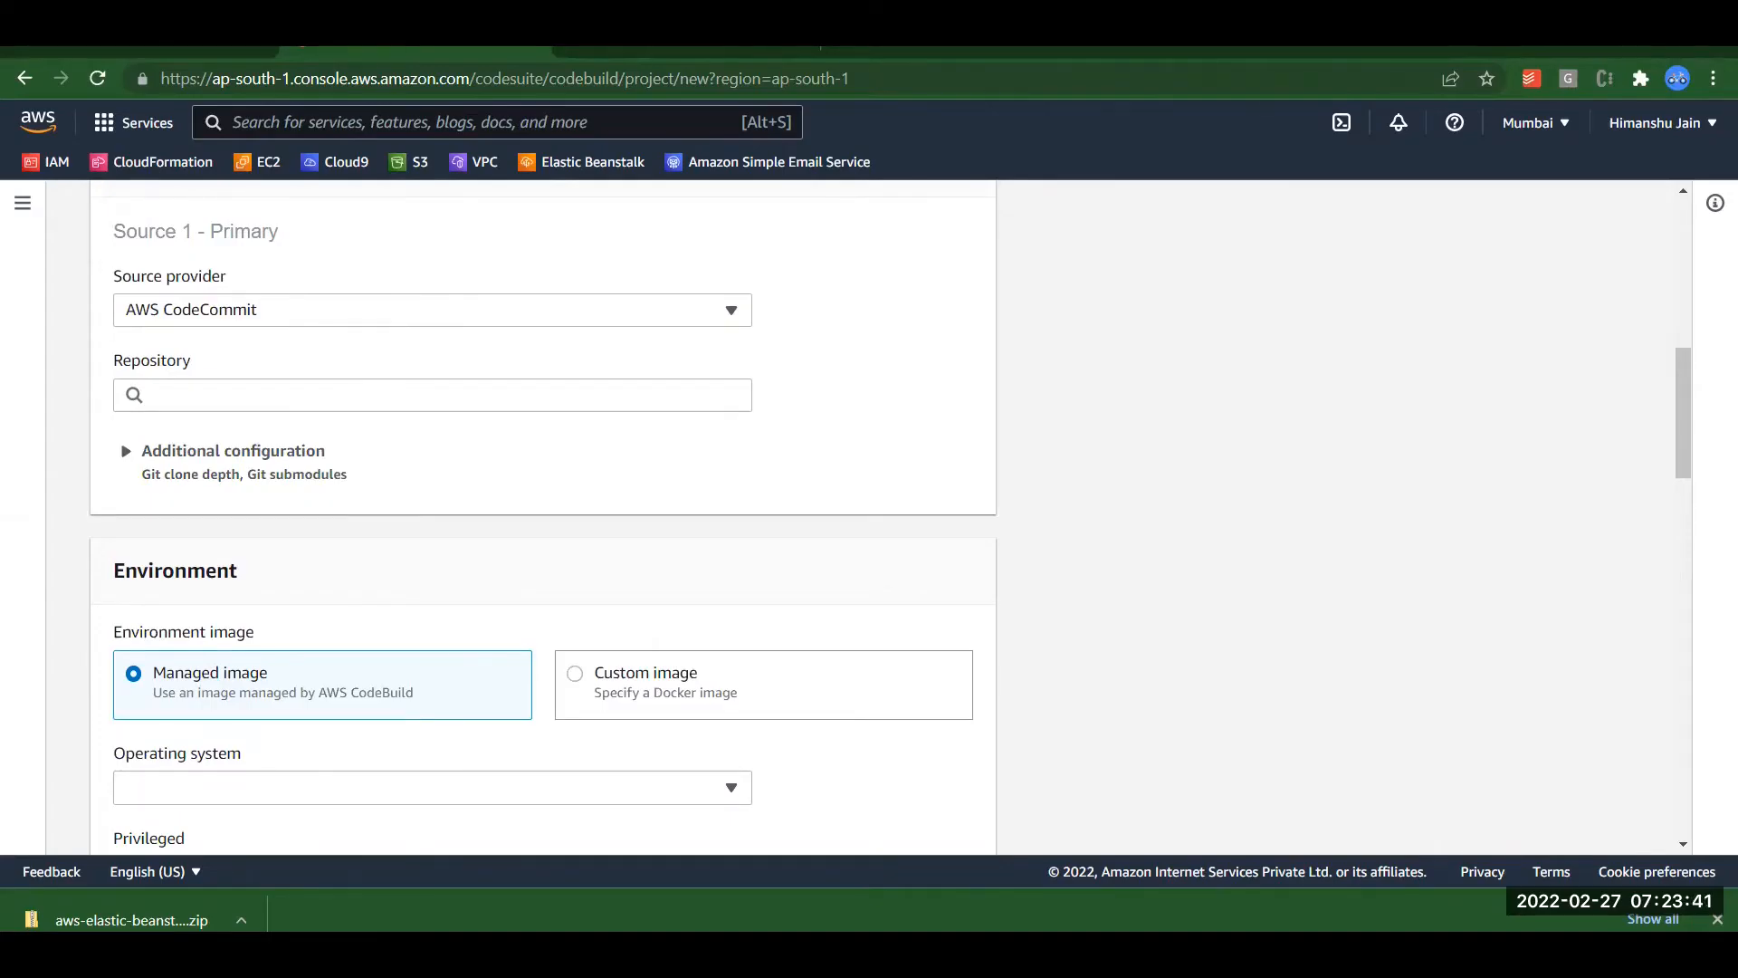
Point the build source at AWS CodeCommit repository ai-repo, branch master.
click(195, 312)
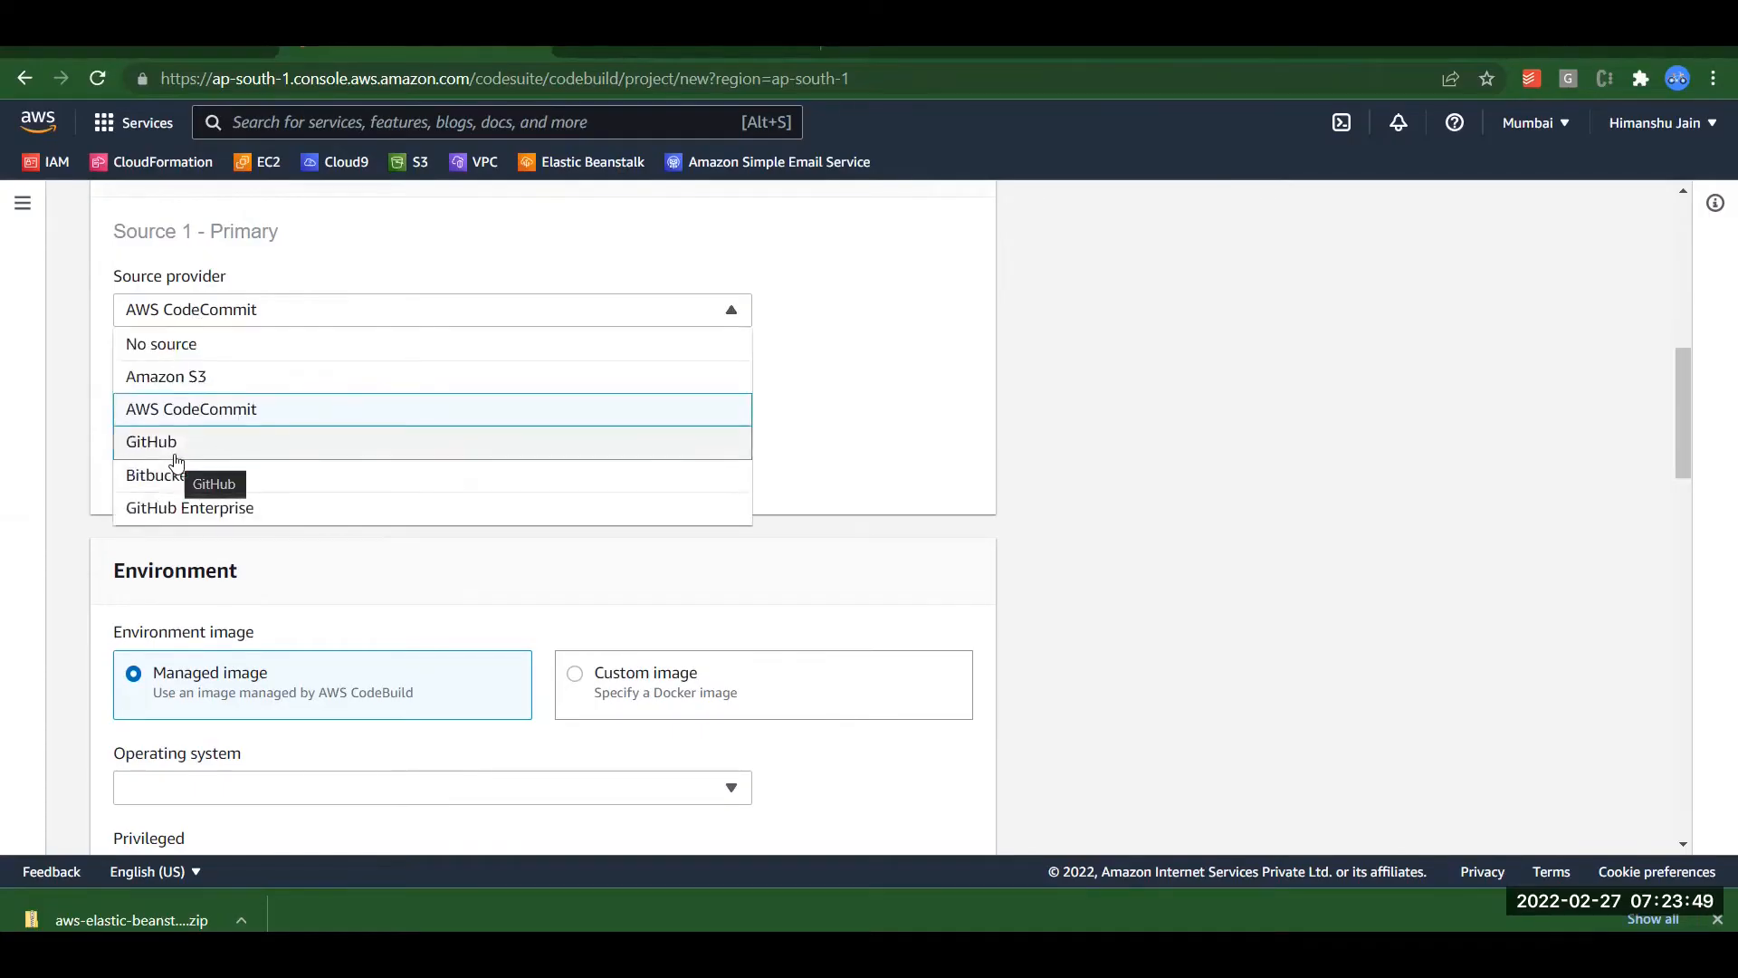
click(263, 419)
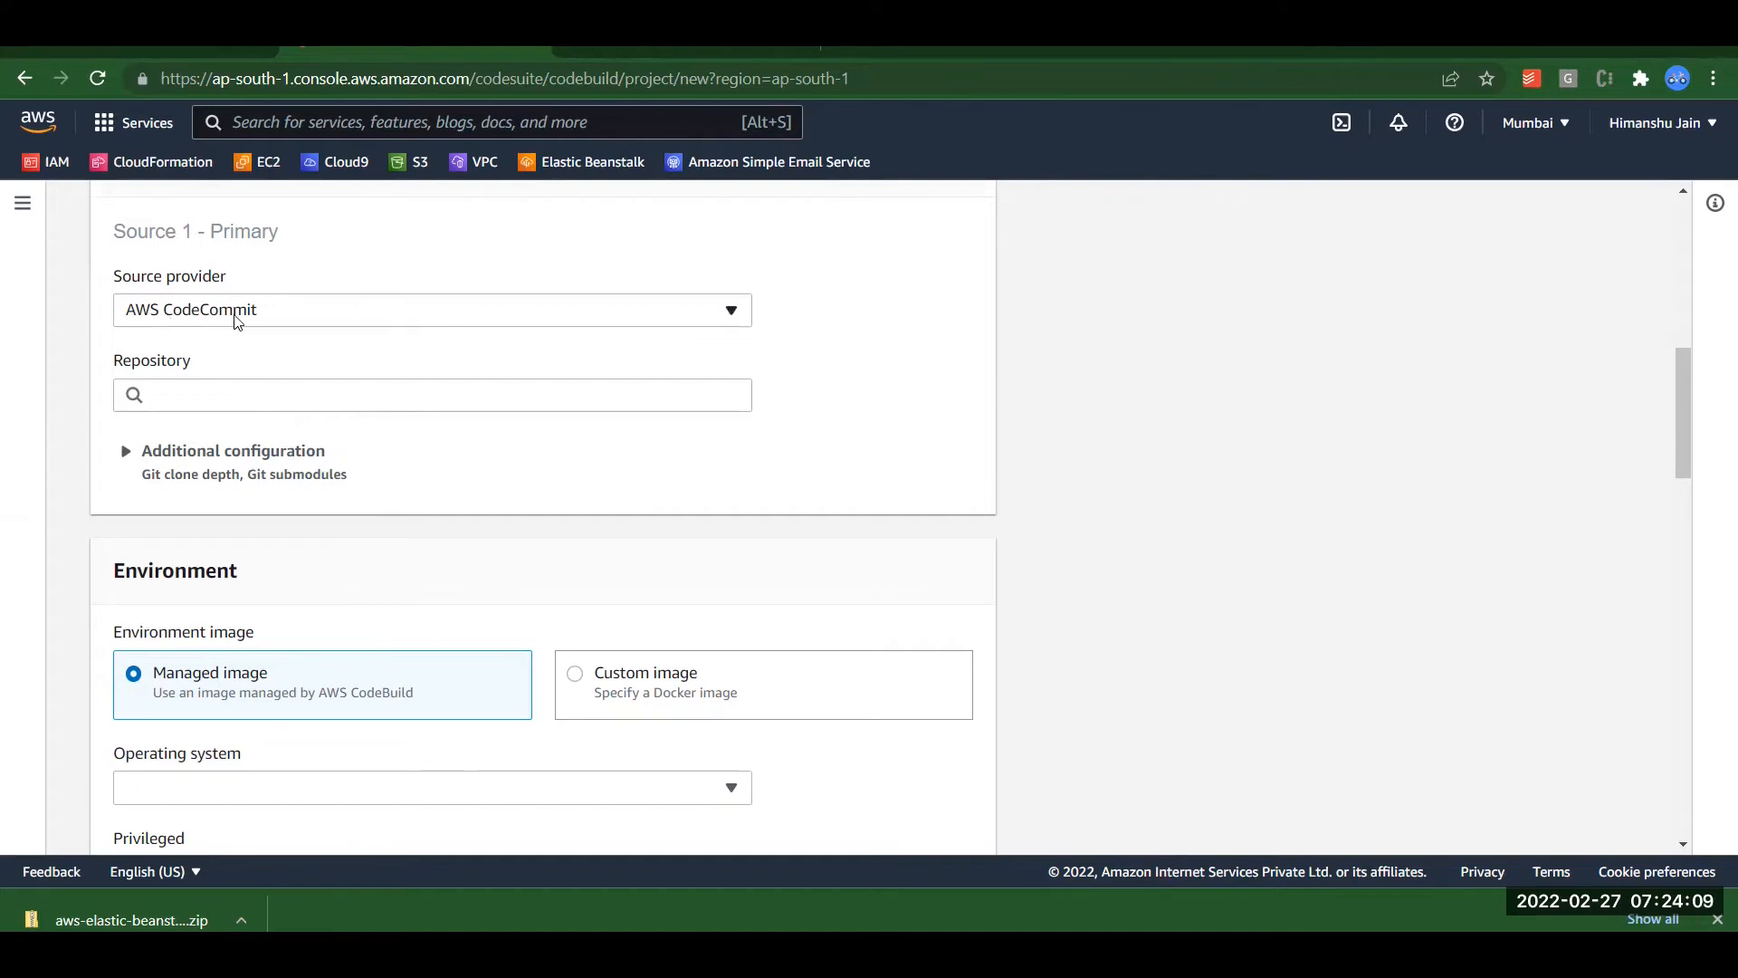
click(192, 397)
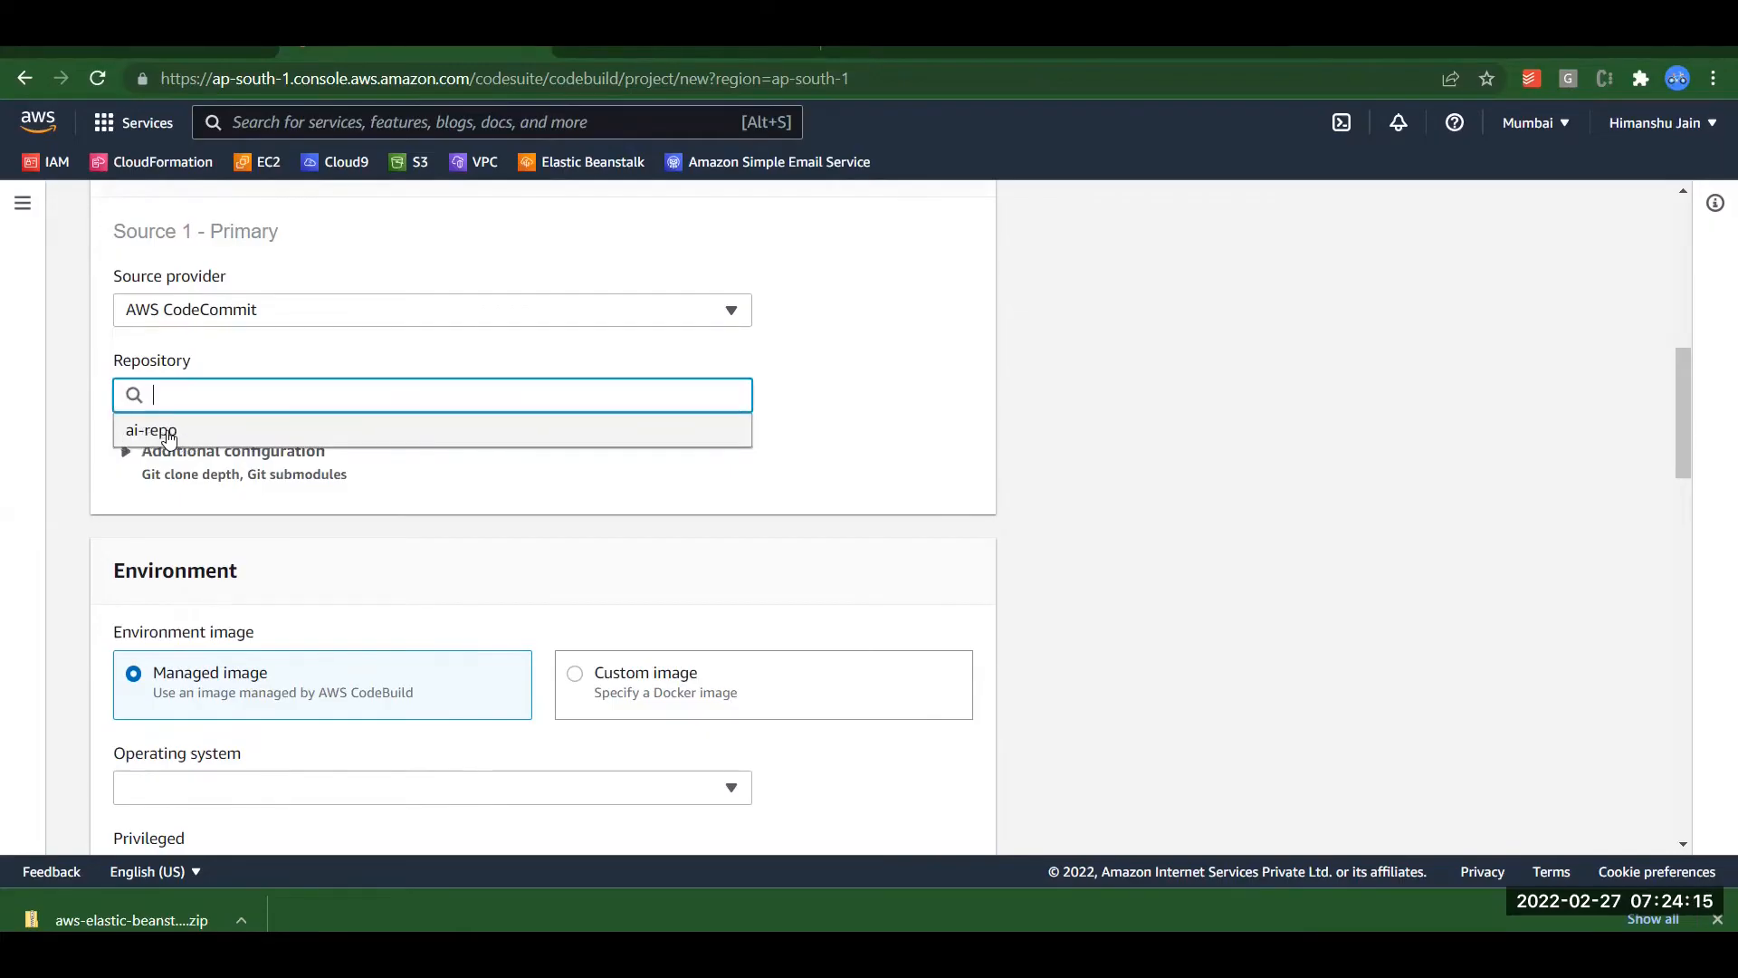
click(169, 433)
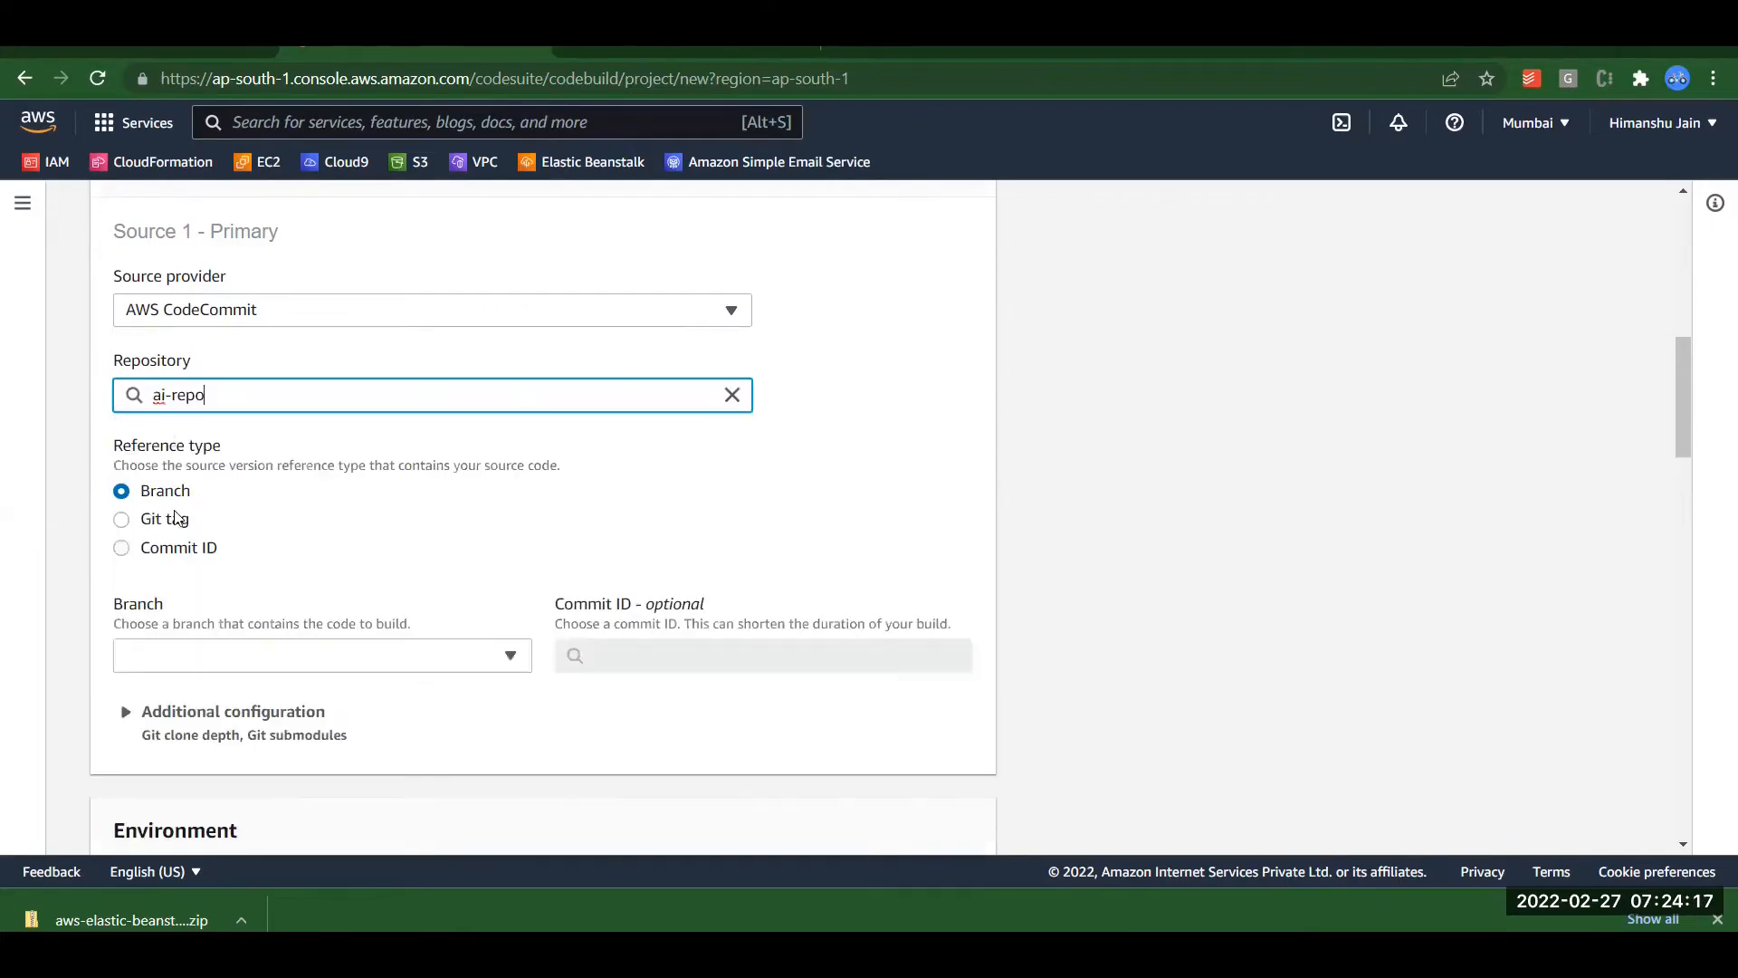
click(190, 664)
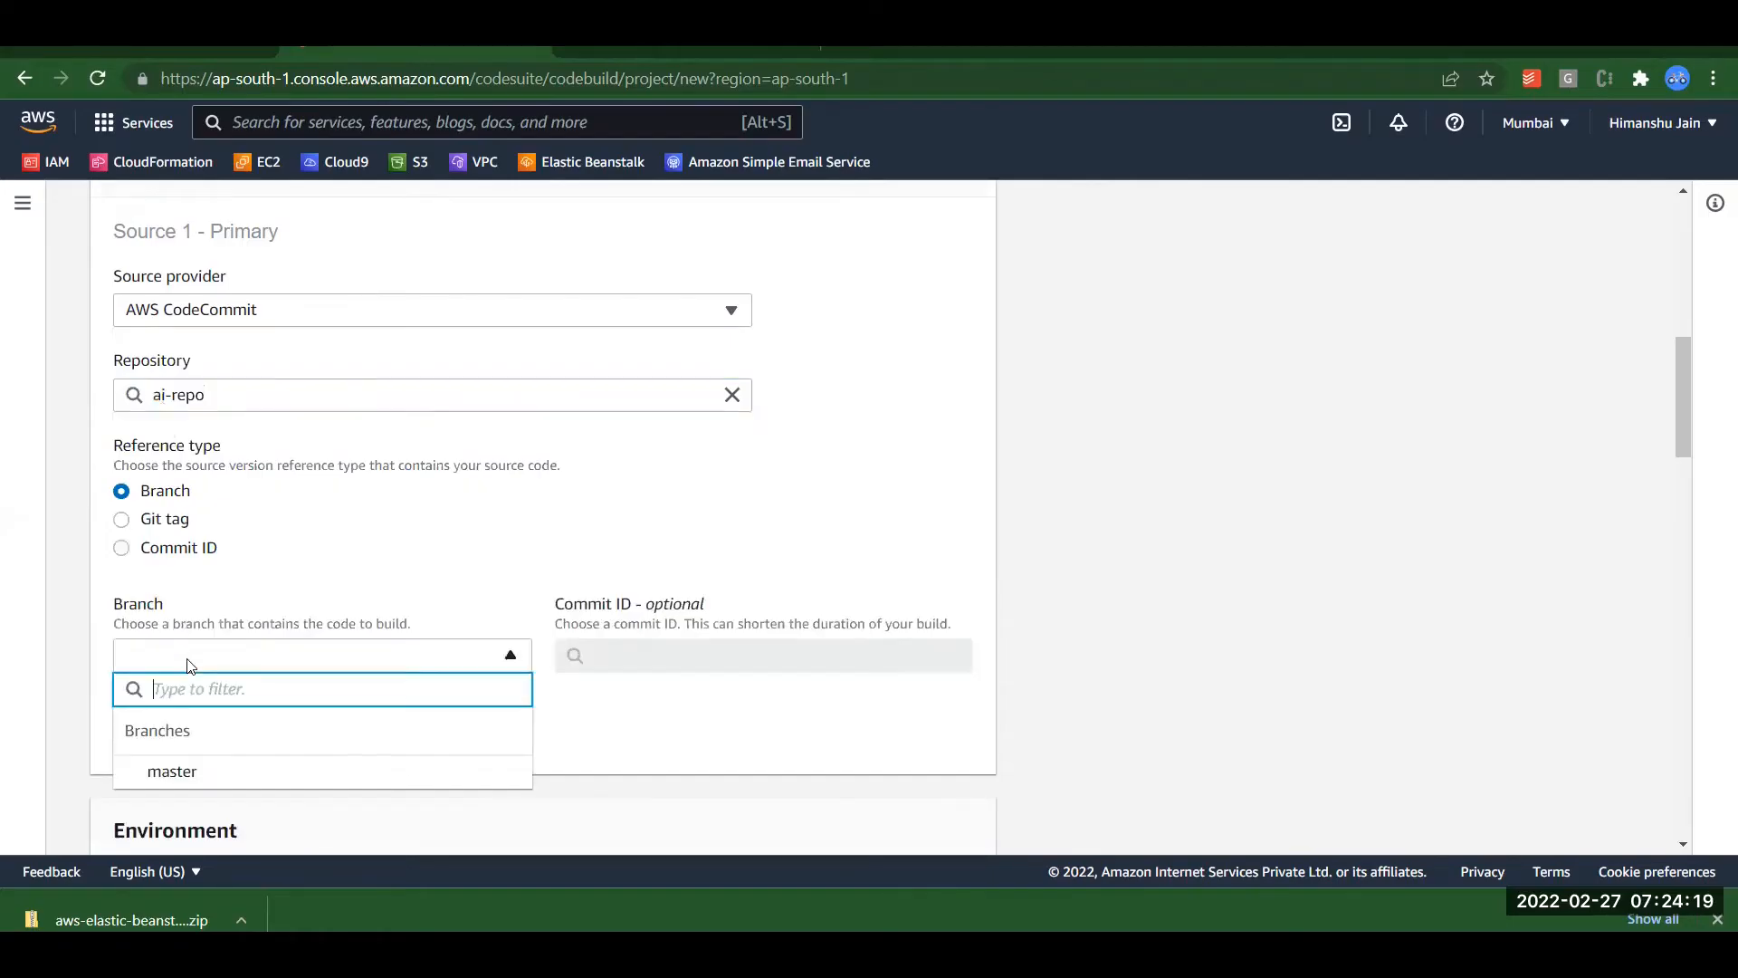
click(180, 772)
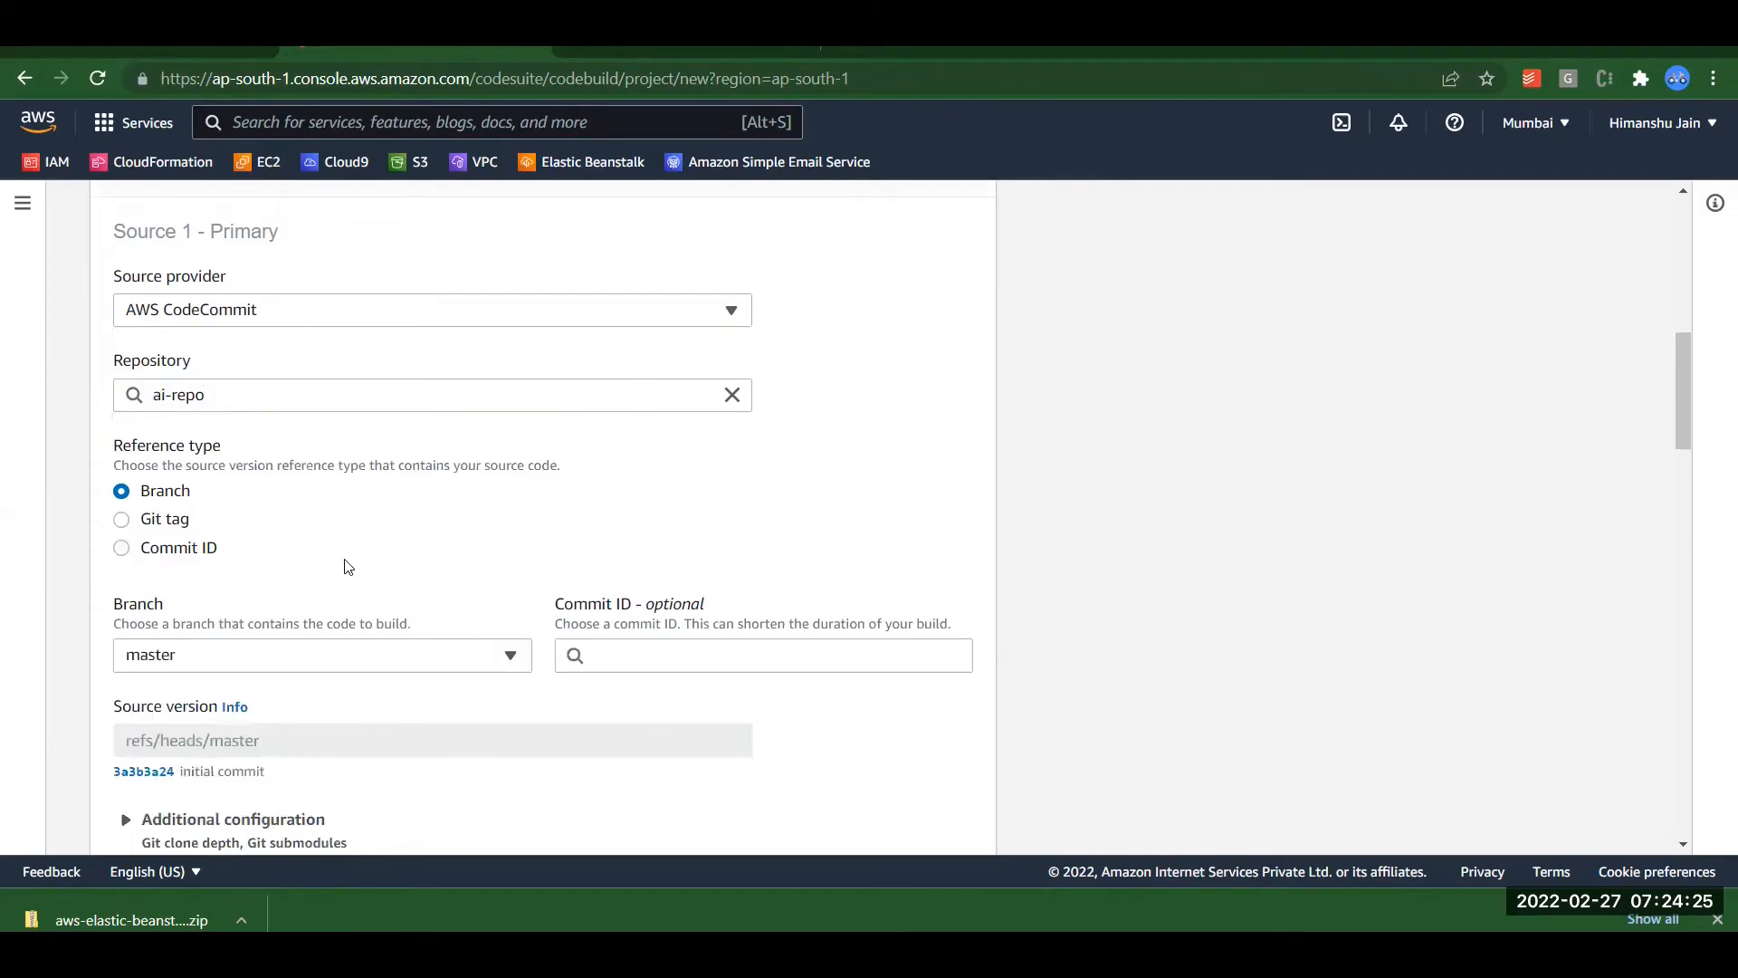
scroll(347, 567, down, 6)
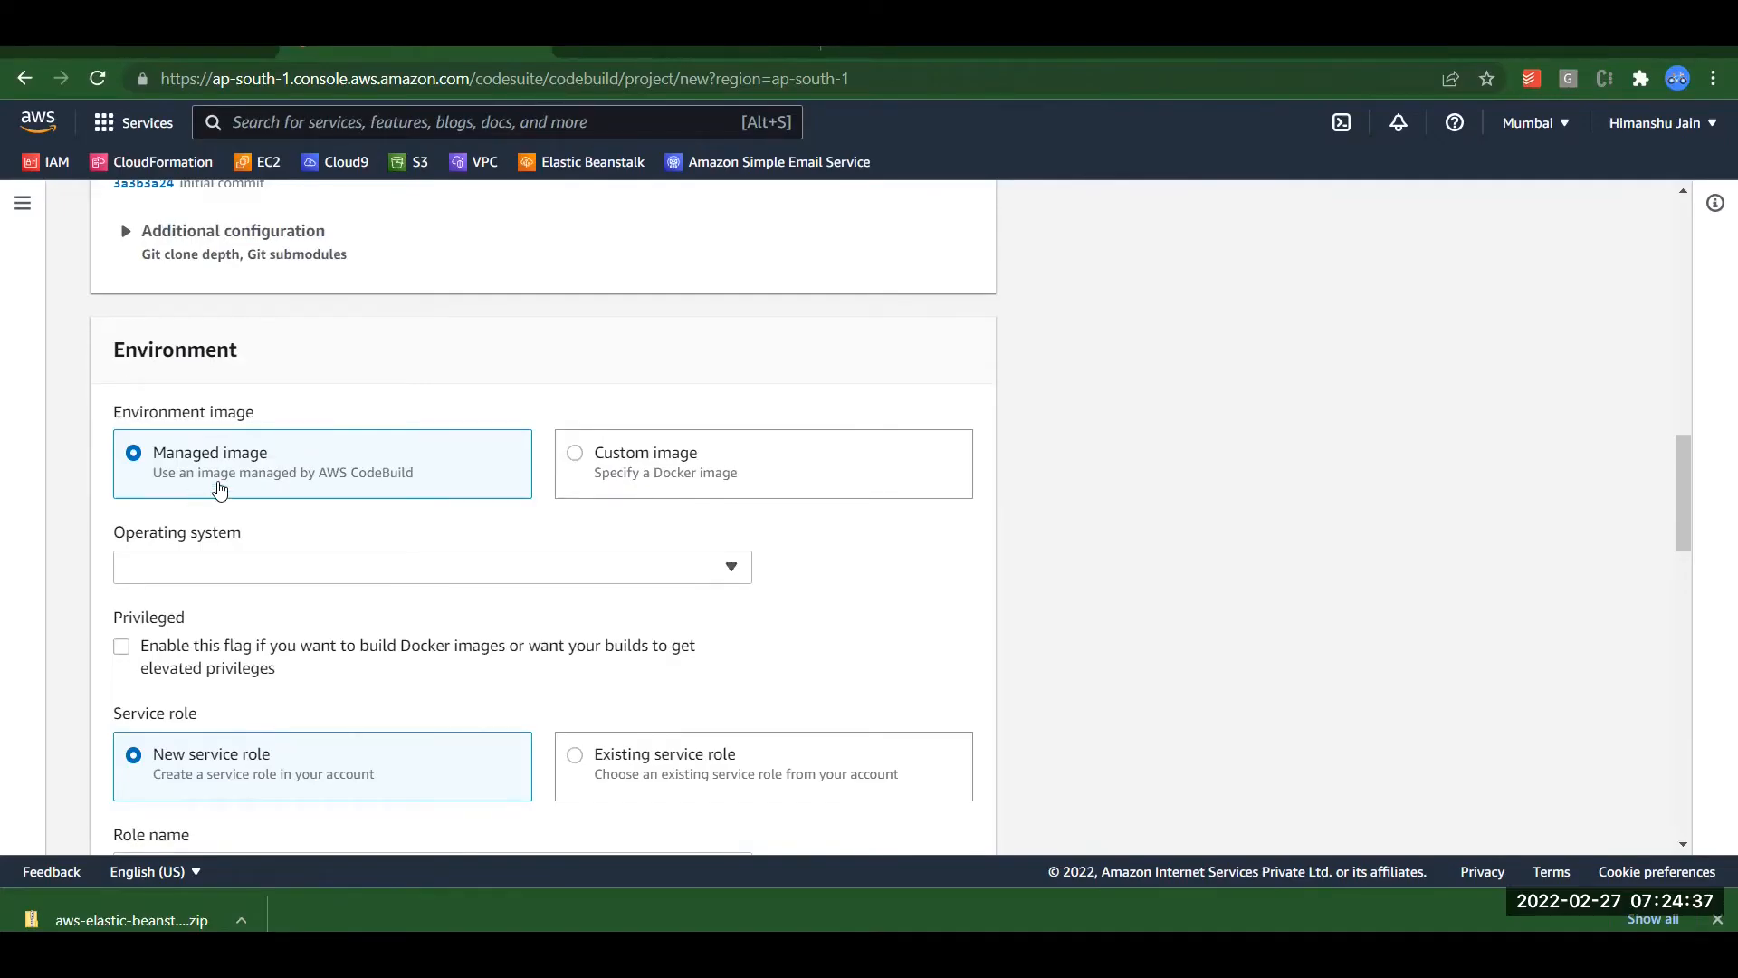
Use Amazon Linux 2, the Standard runtime and the aws/codebuild/amazonlinux2-x86_64-standard:3.0 image.
click(239, 576)
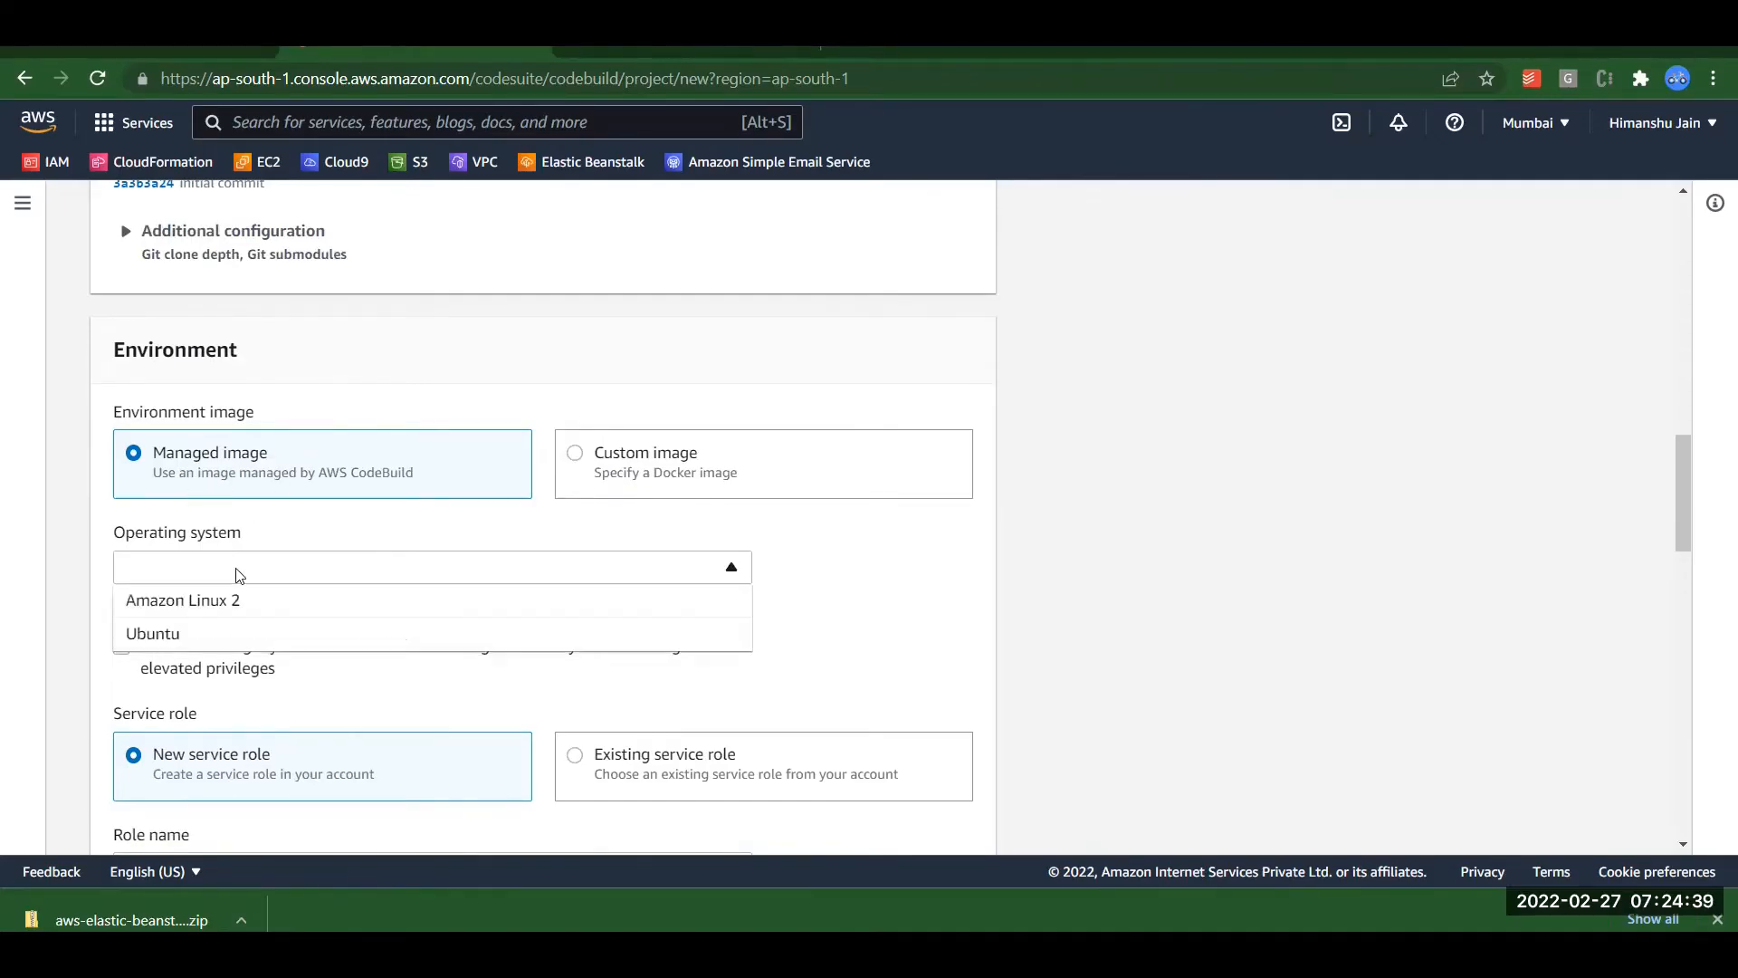
click(237, 616)
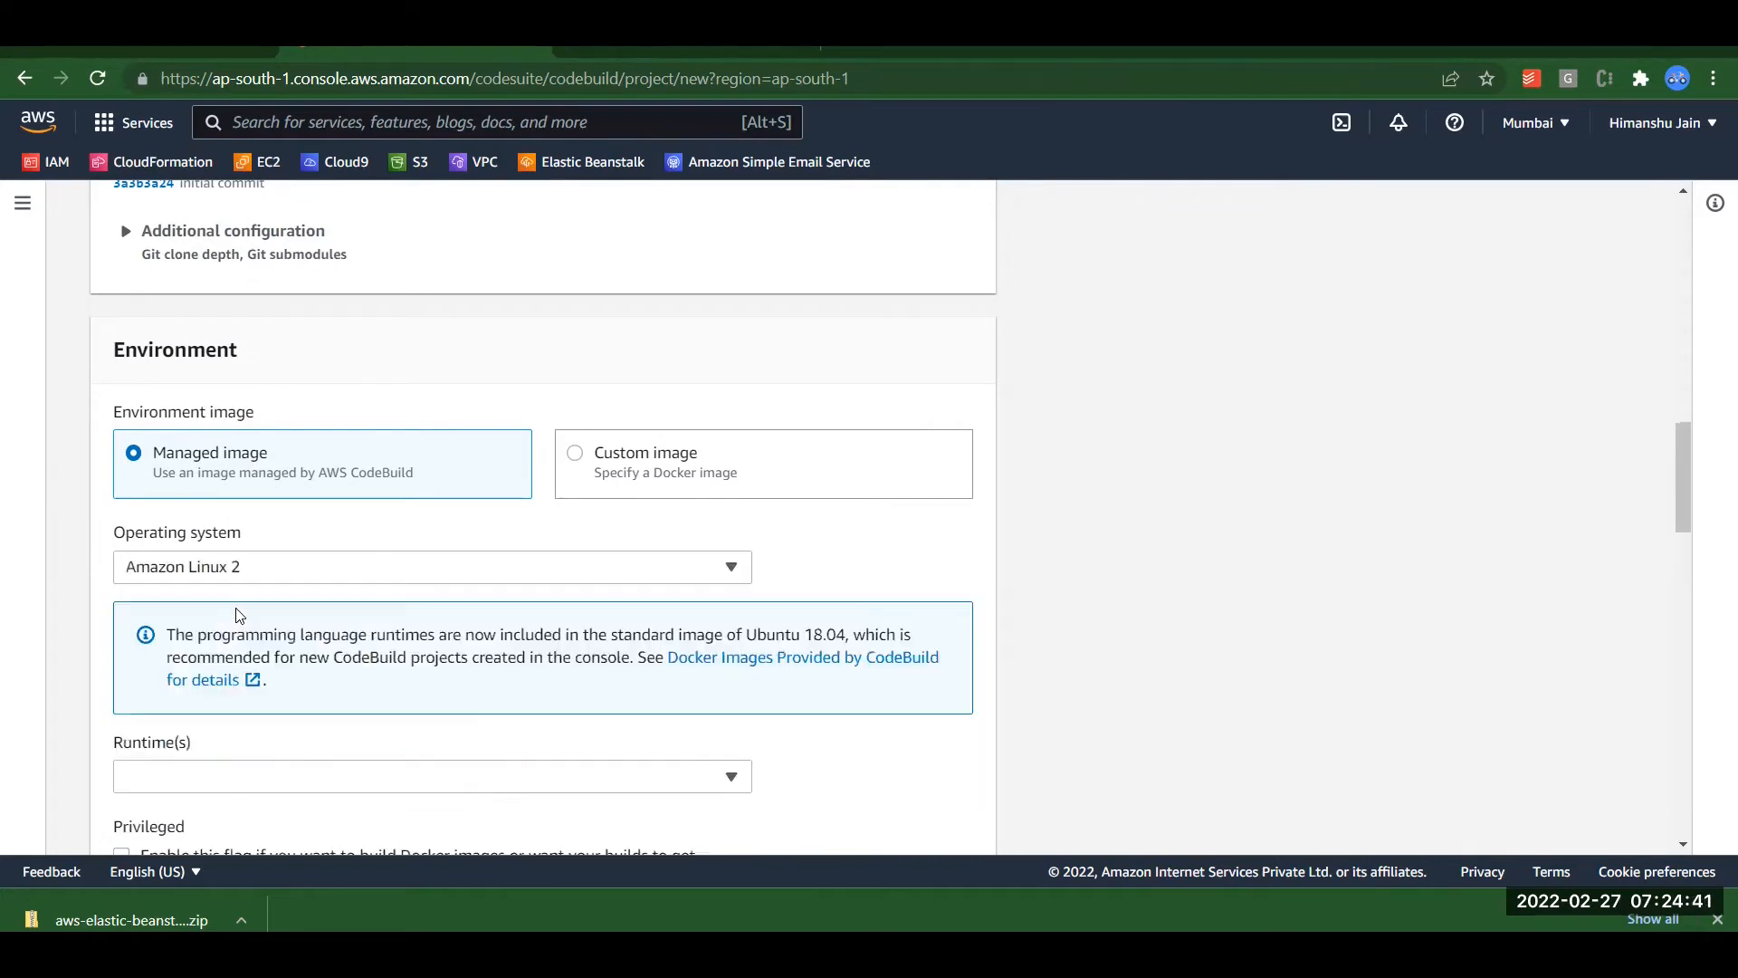
scroll(76, 583, down, 5)
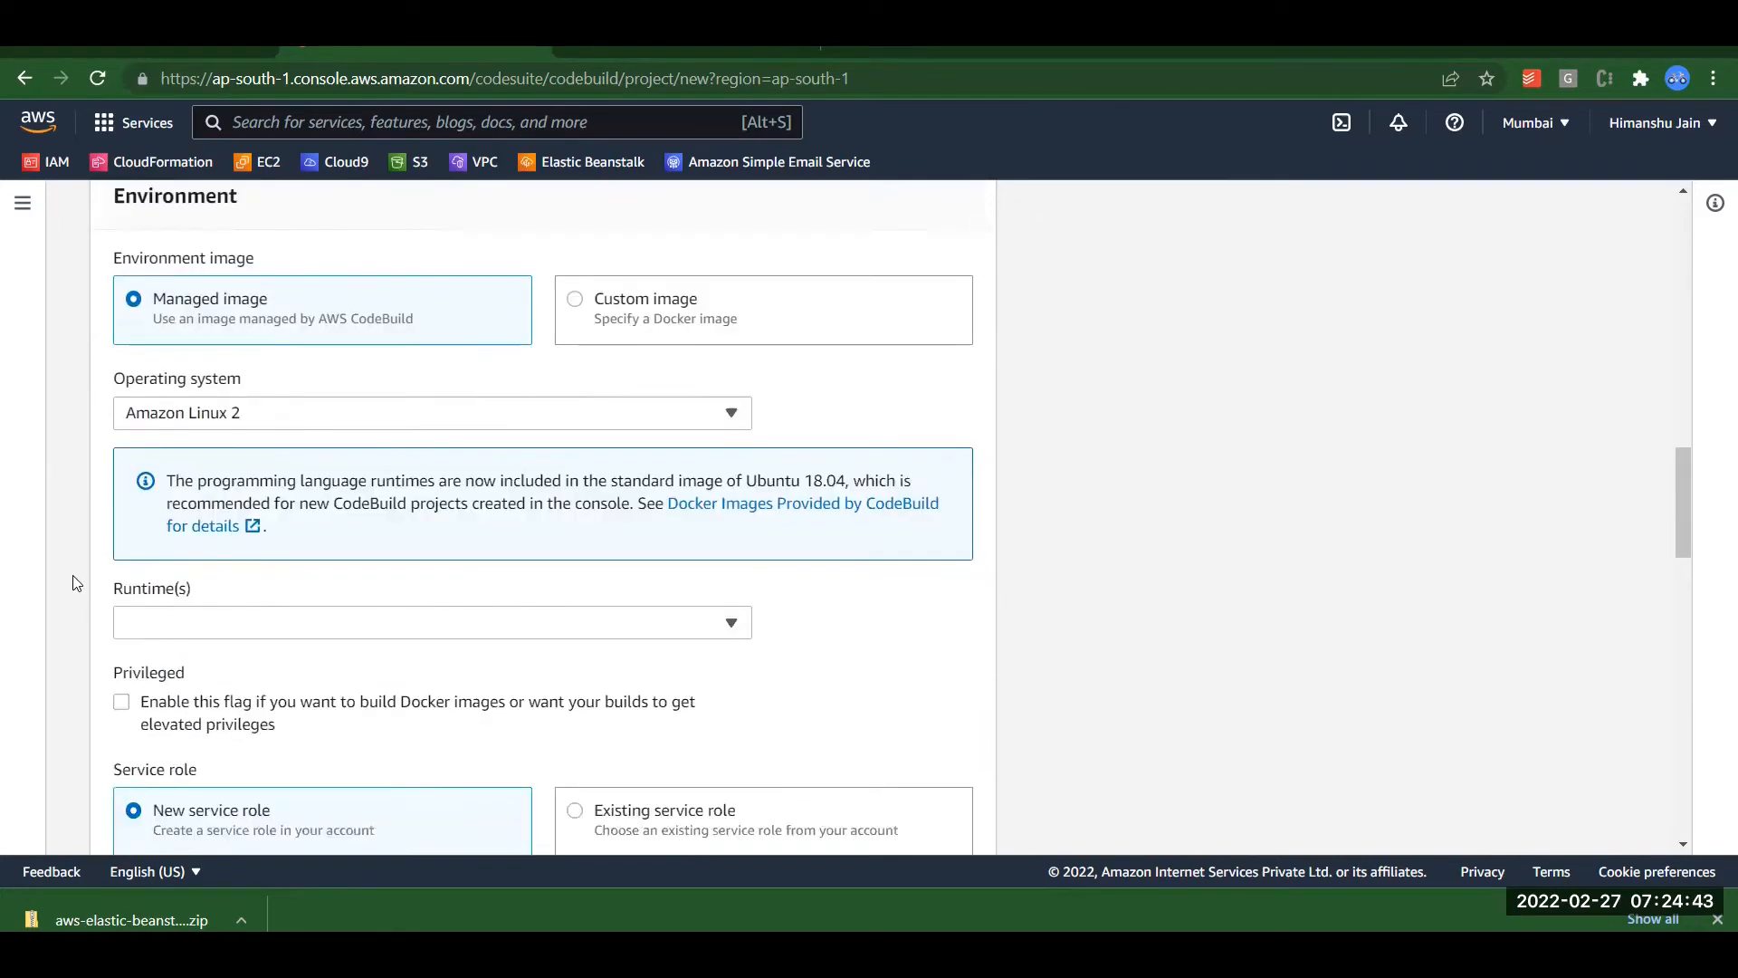
click(336, 338)
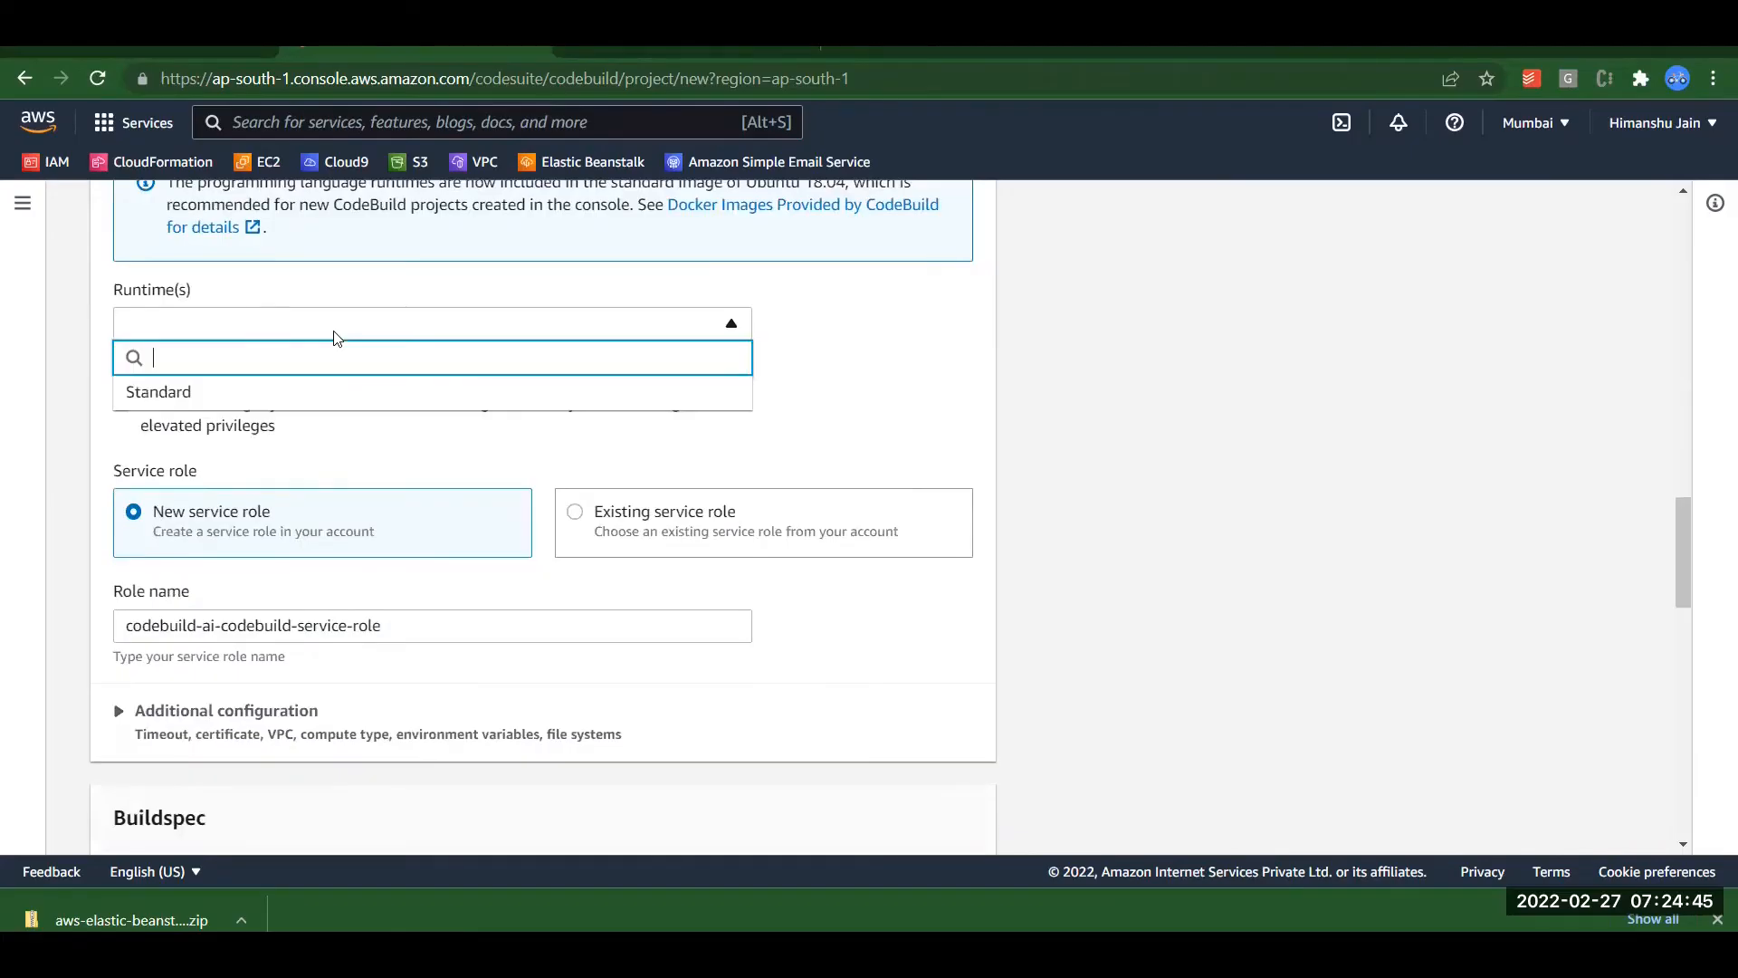
click(264, 399)
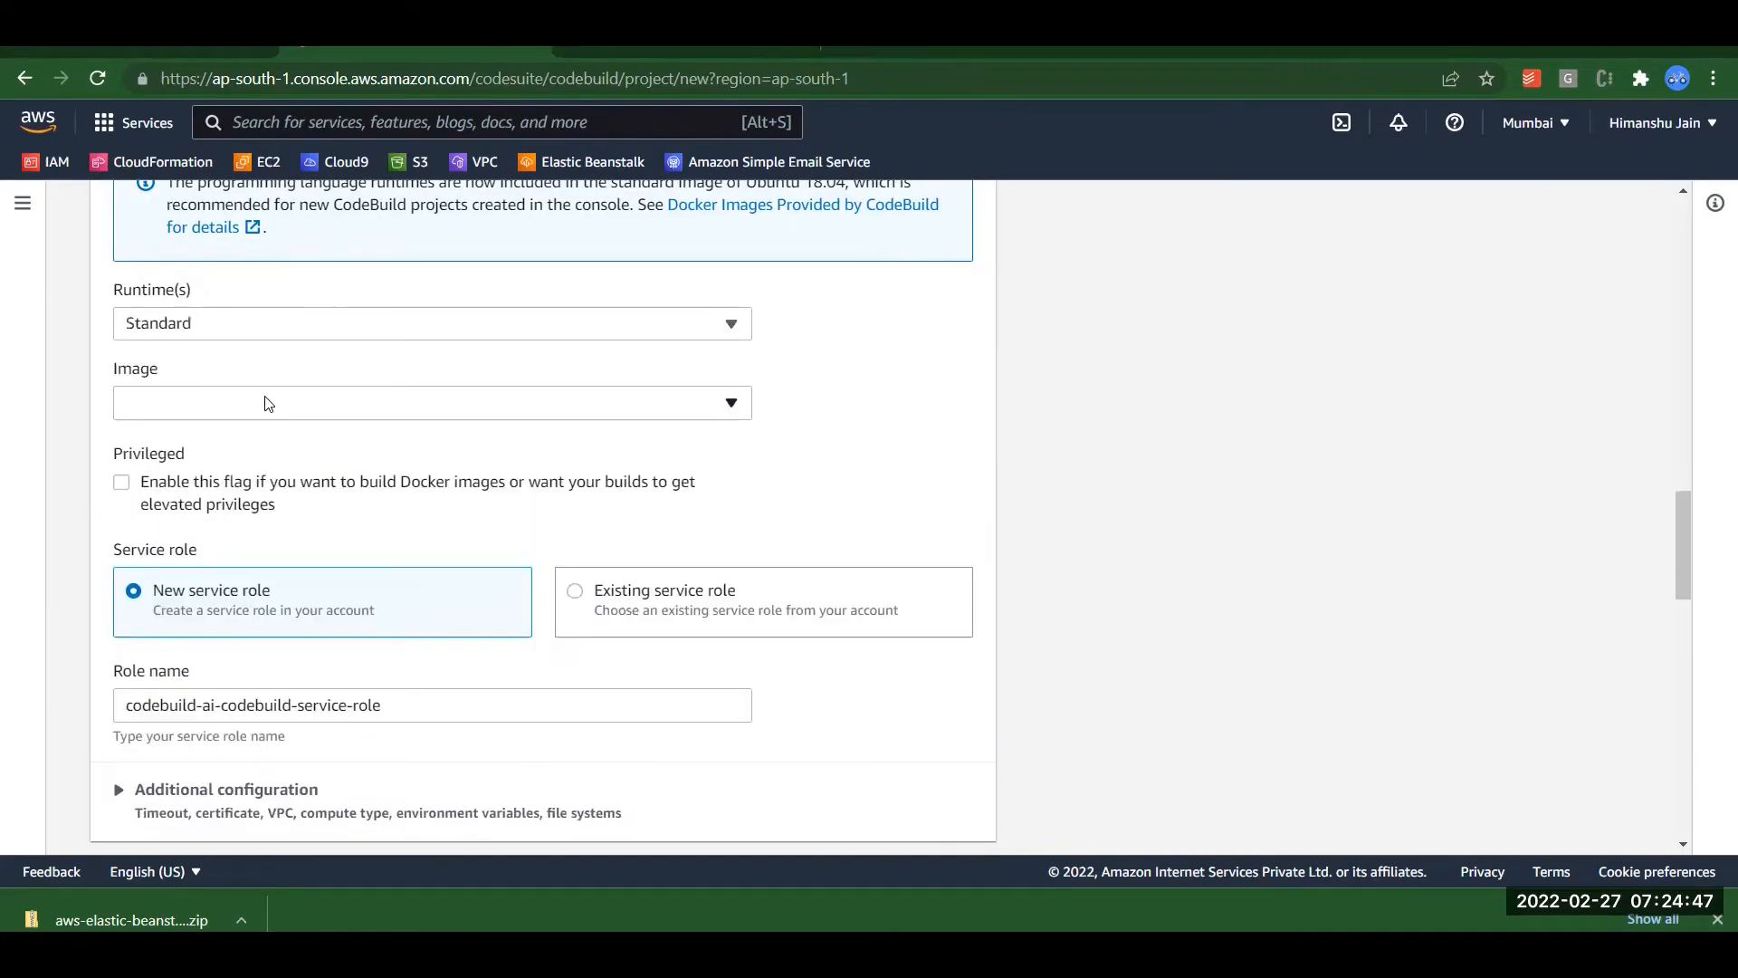
click(268, 403)
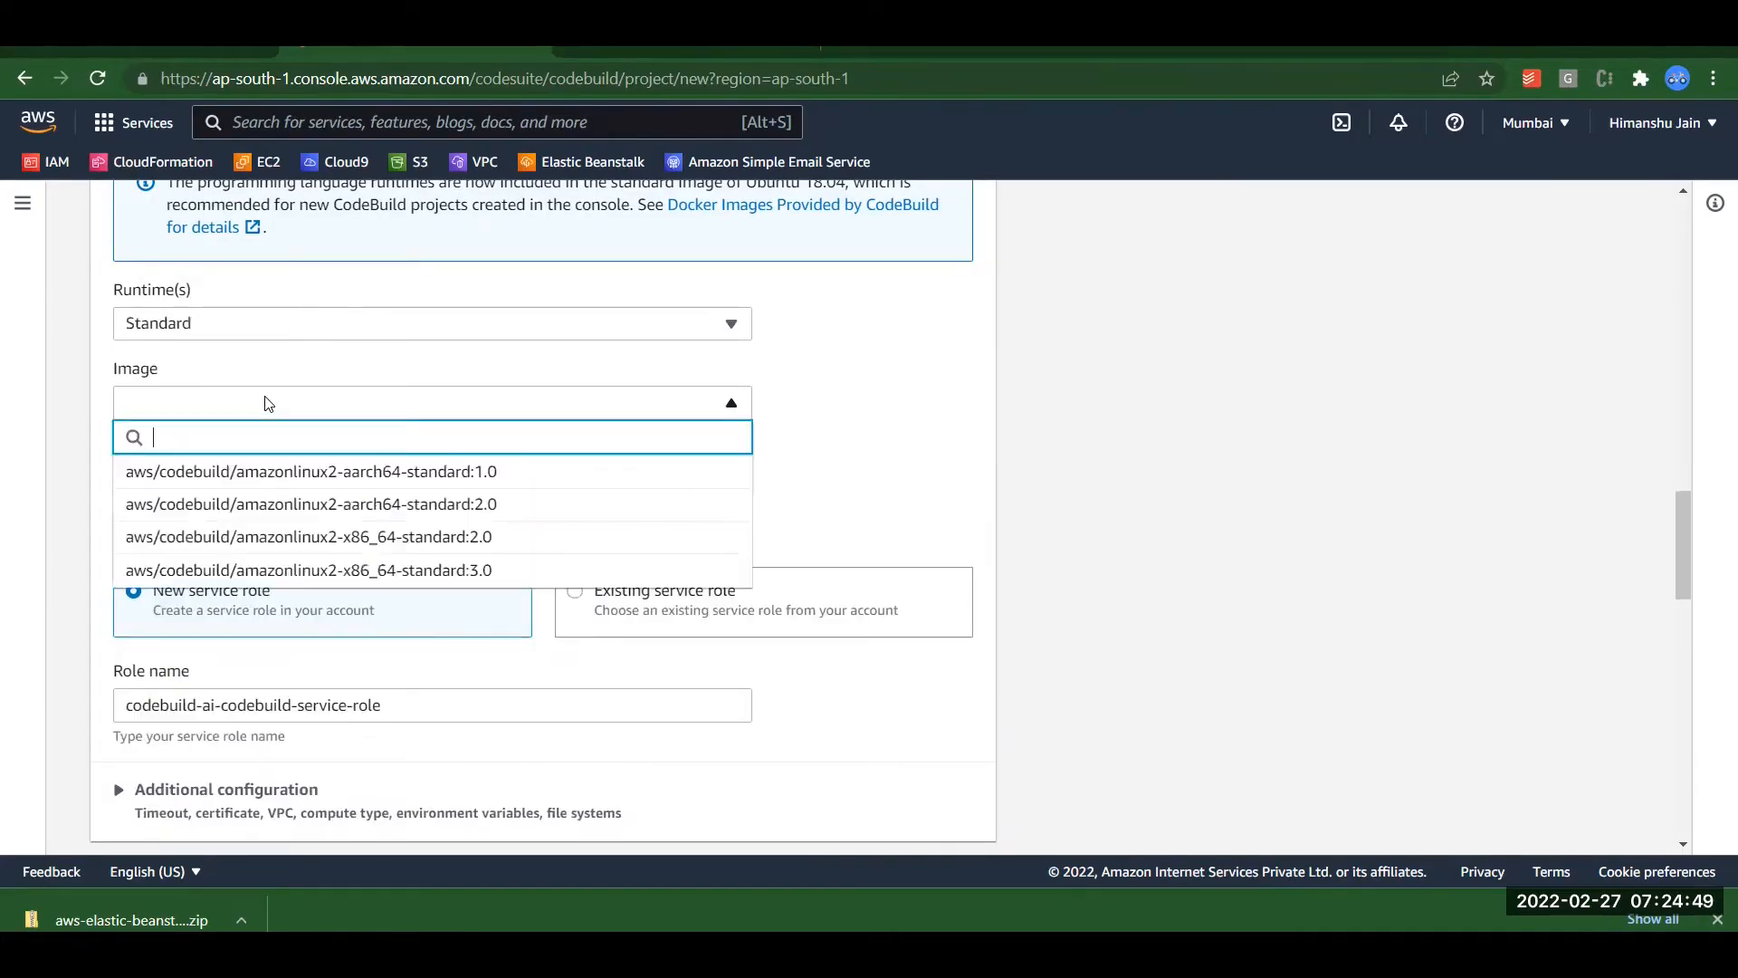
click(501, 572)
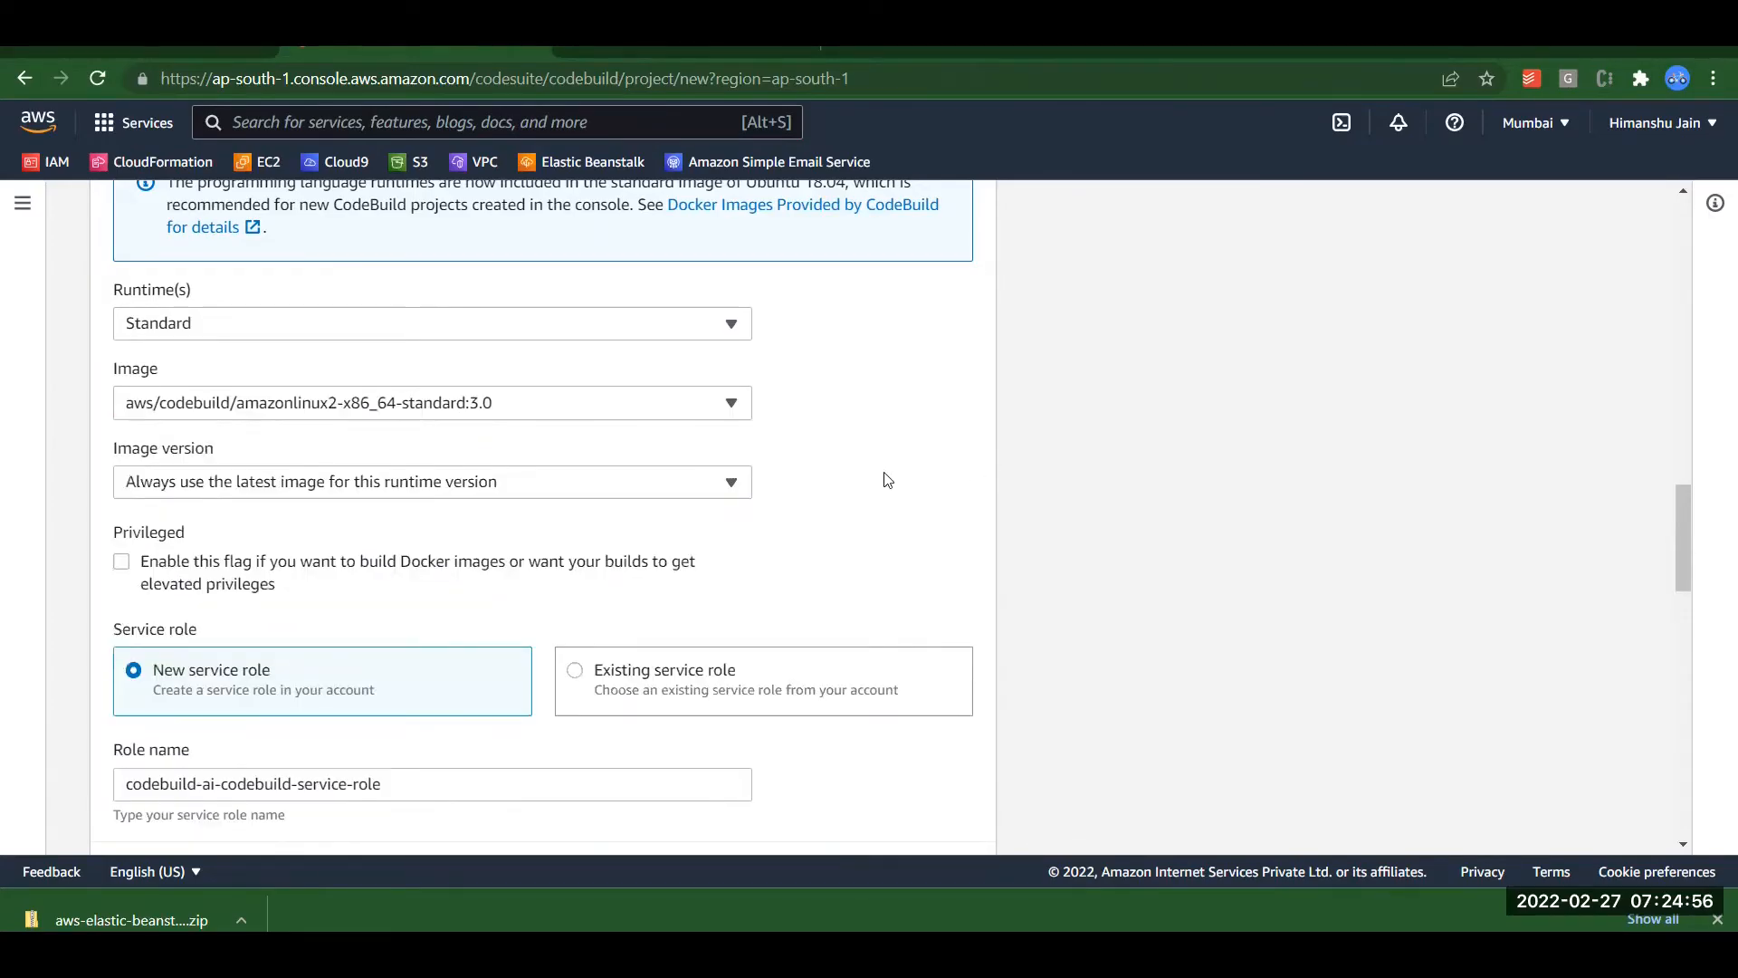
scroll(885, 479, down, 3)
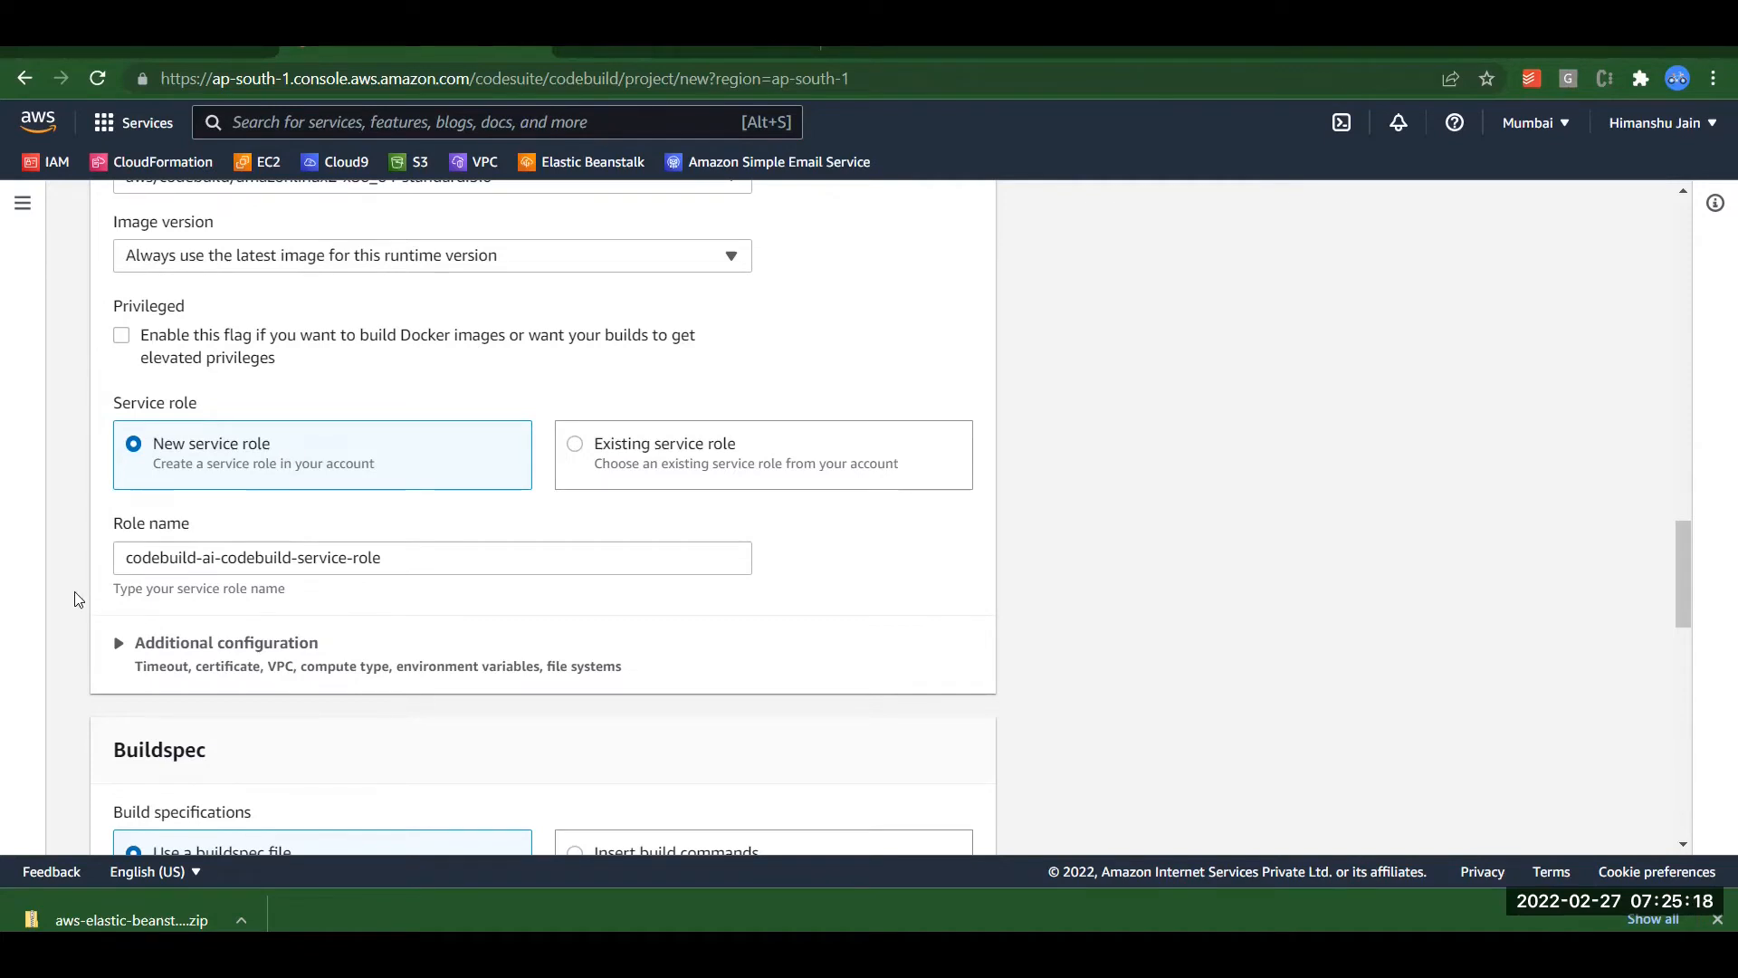
scroll(74, 593, down, 4)
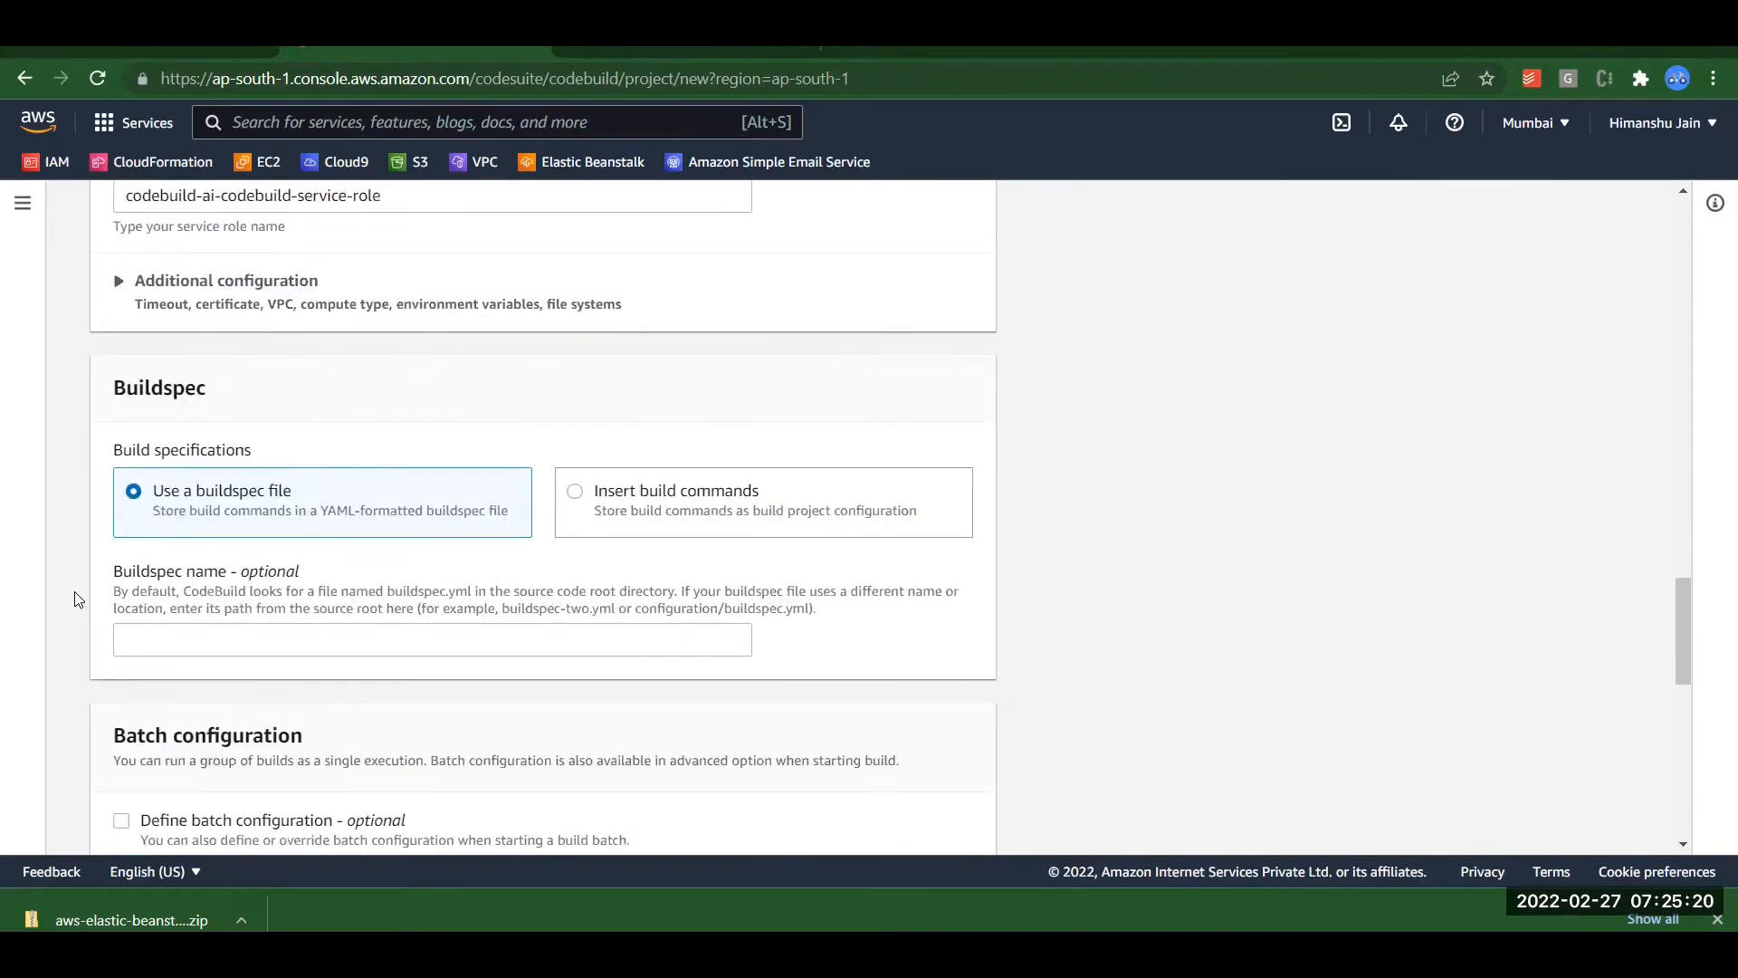
Choose Insert build commands, open the full editor and delete its template text.
scroll(75, 595, down, 1)
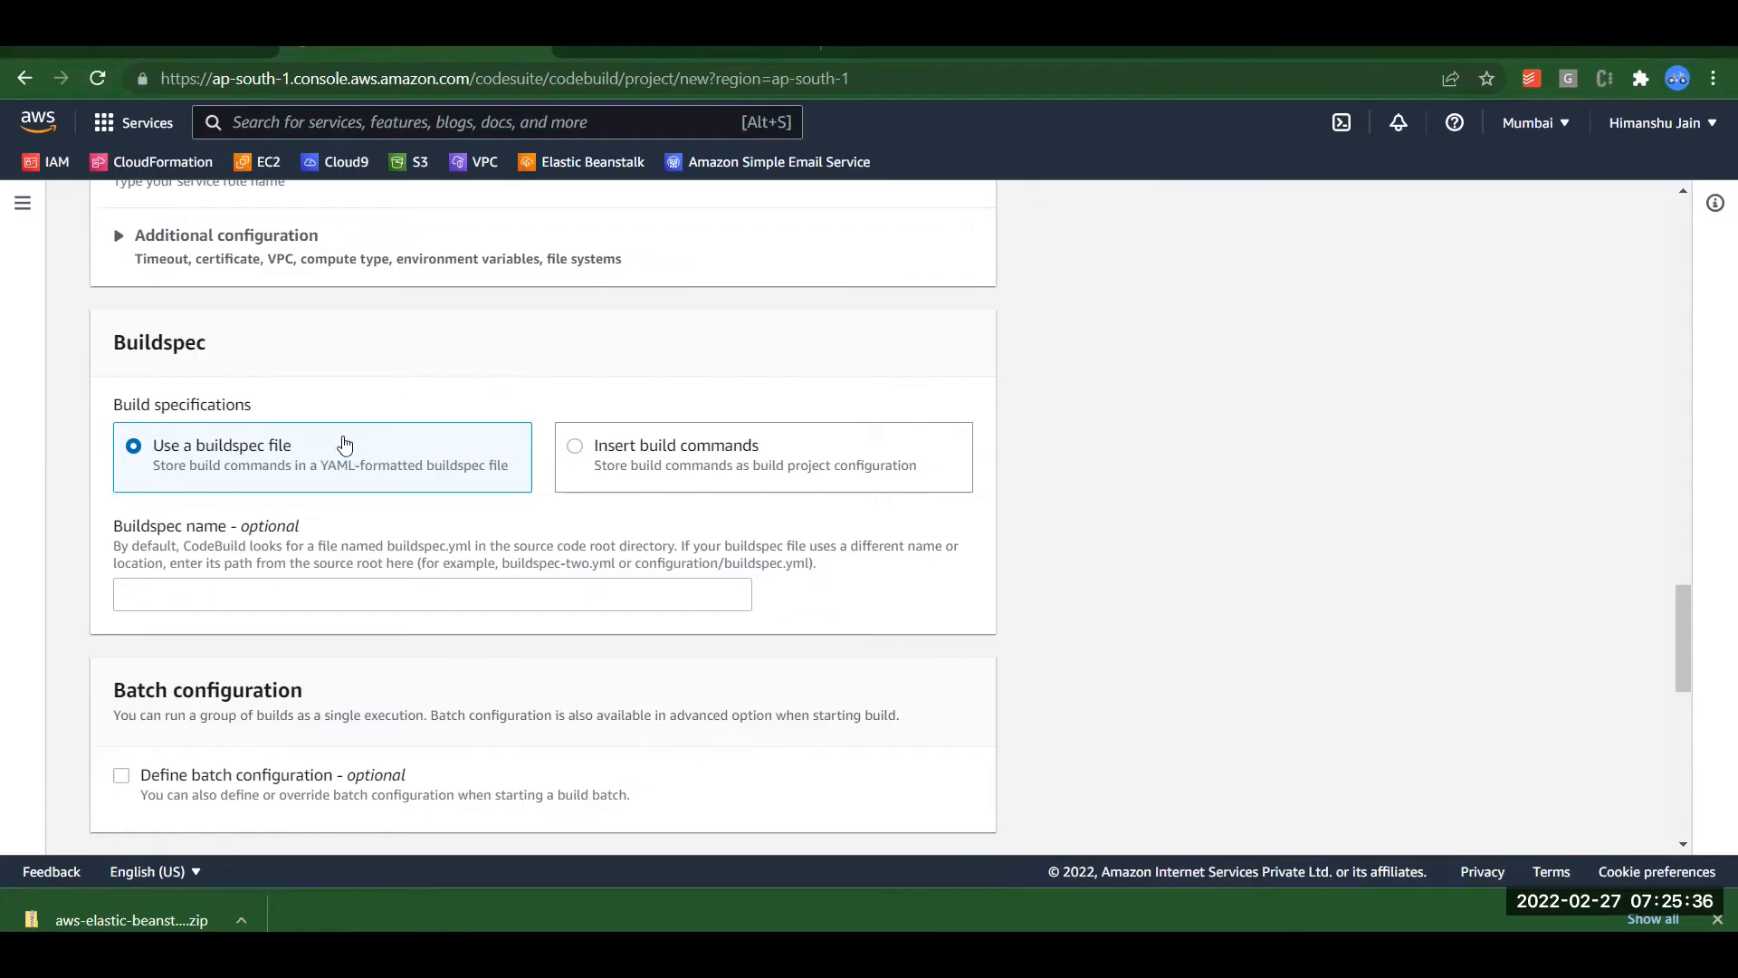
click(629, 468)
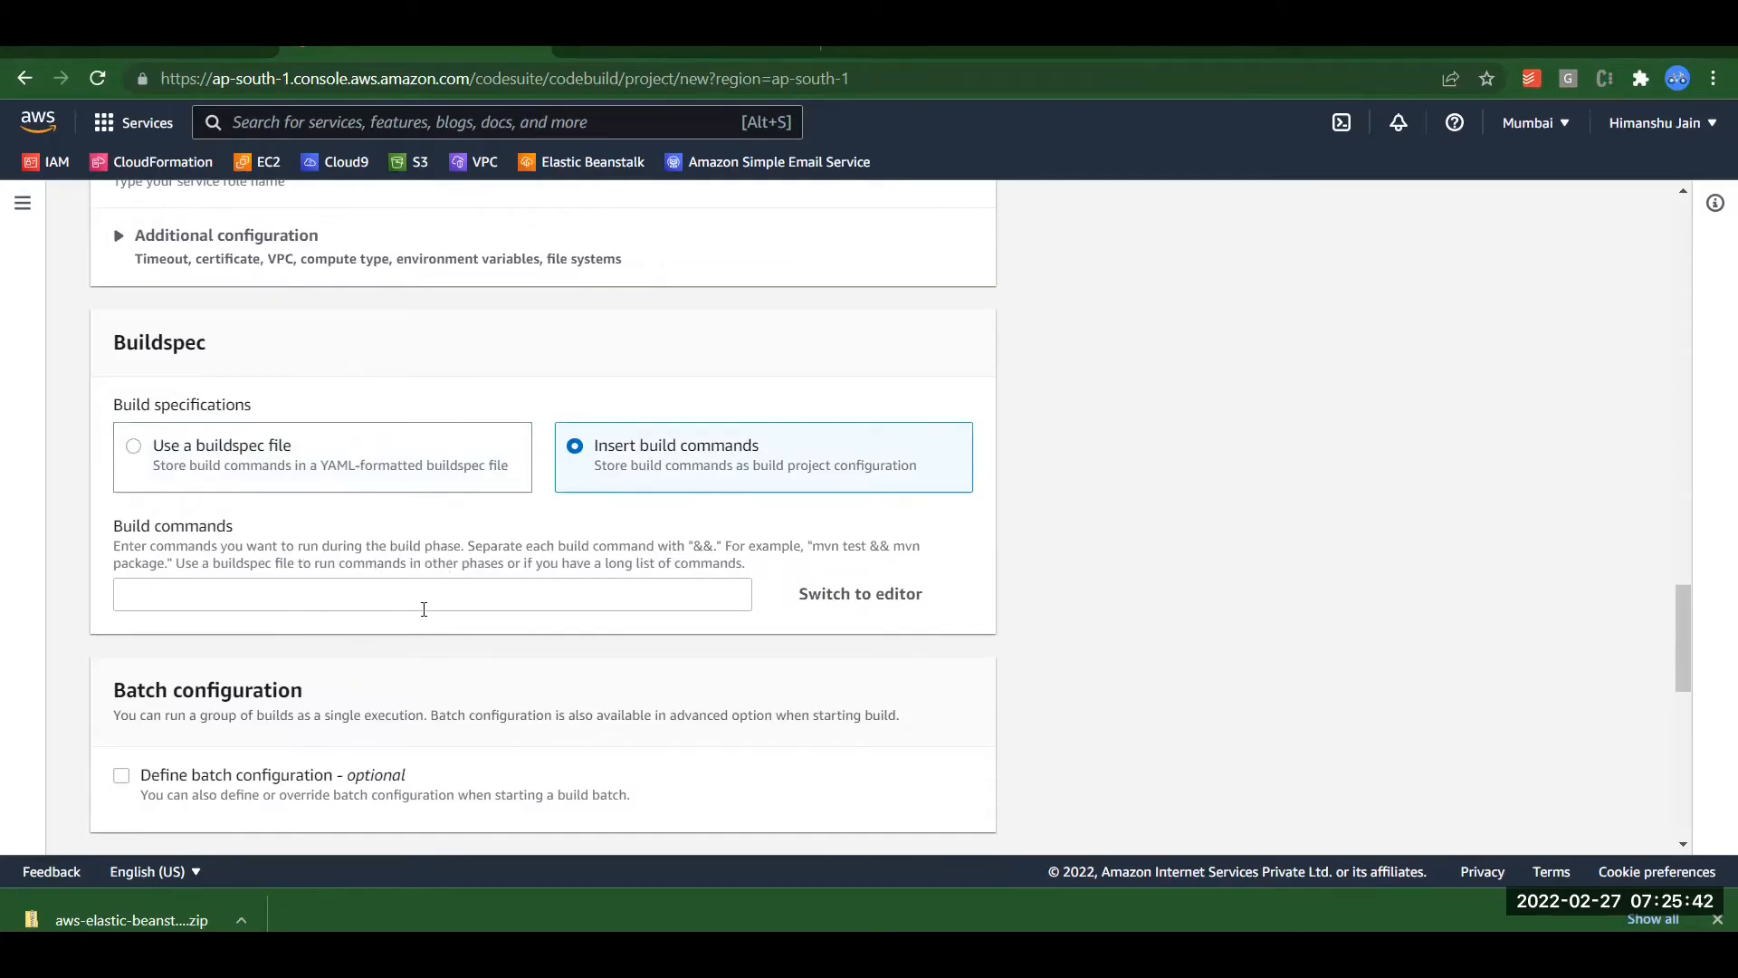
click(874, 608)
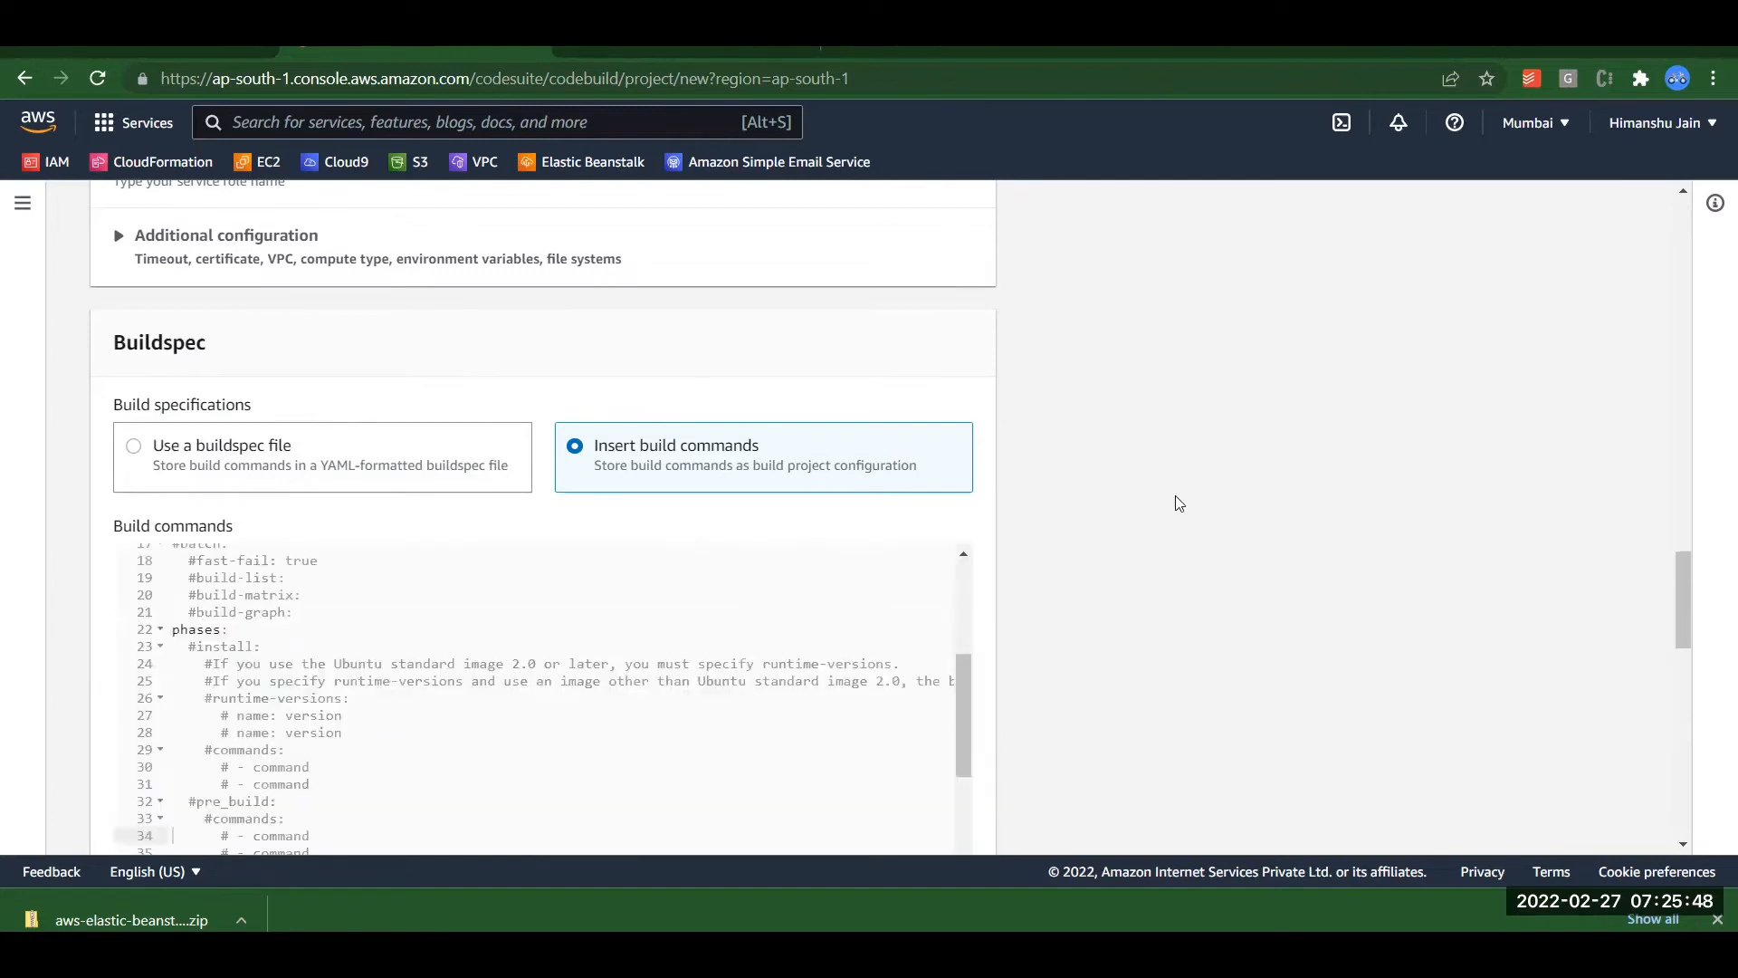
scroll(1179, 503, down, 3)
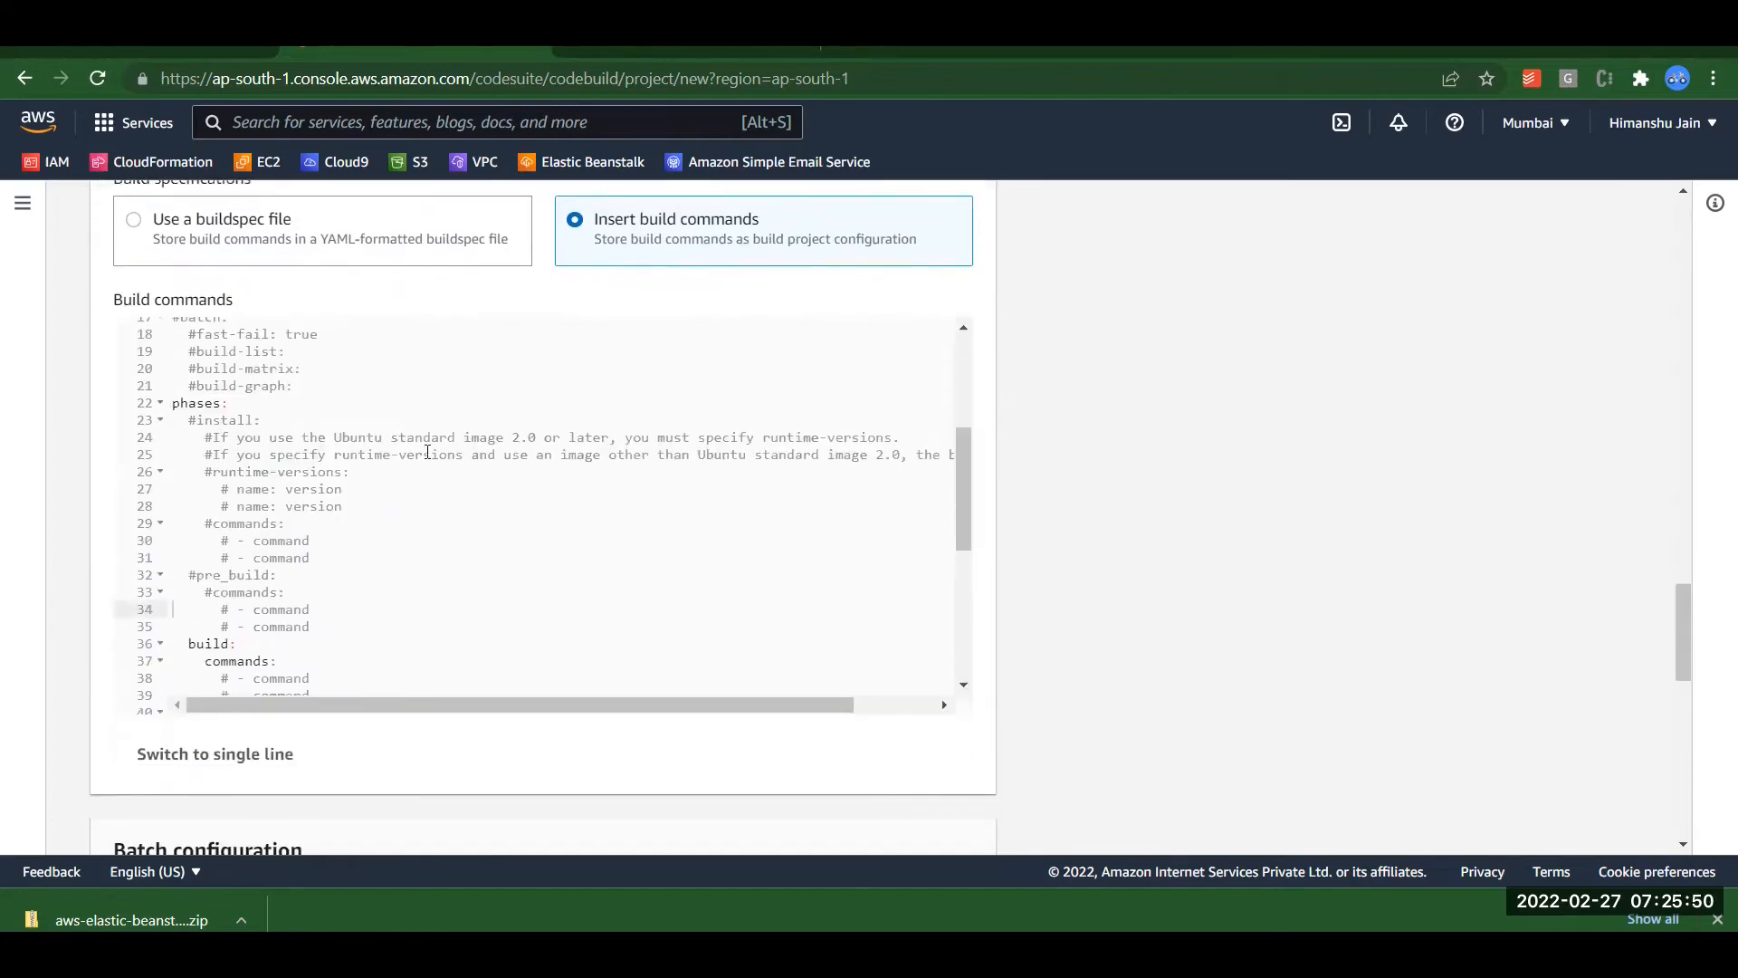
click(540, 518)
key(ctrl+a)
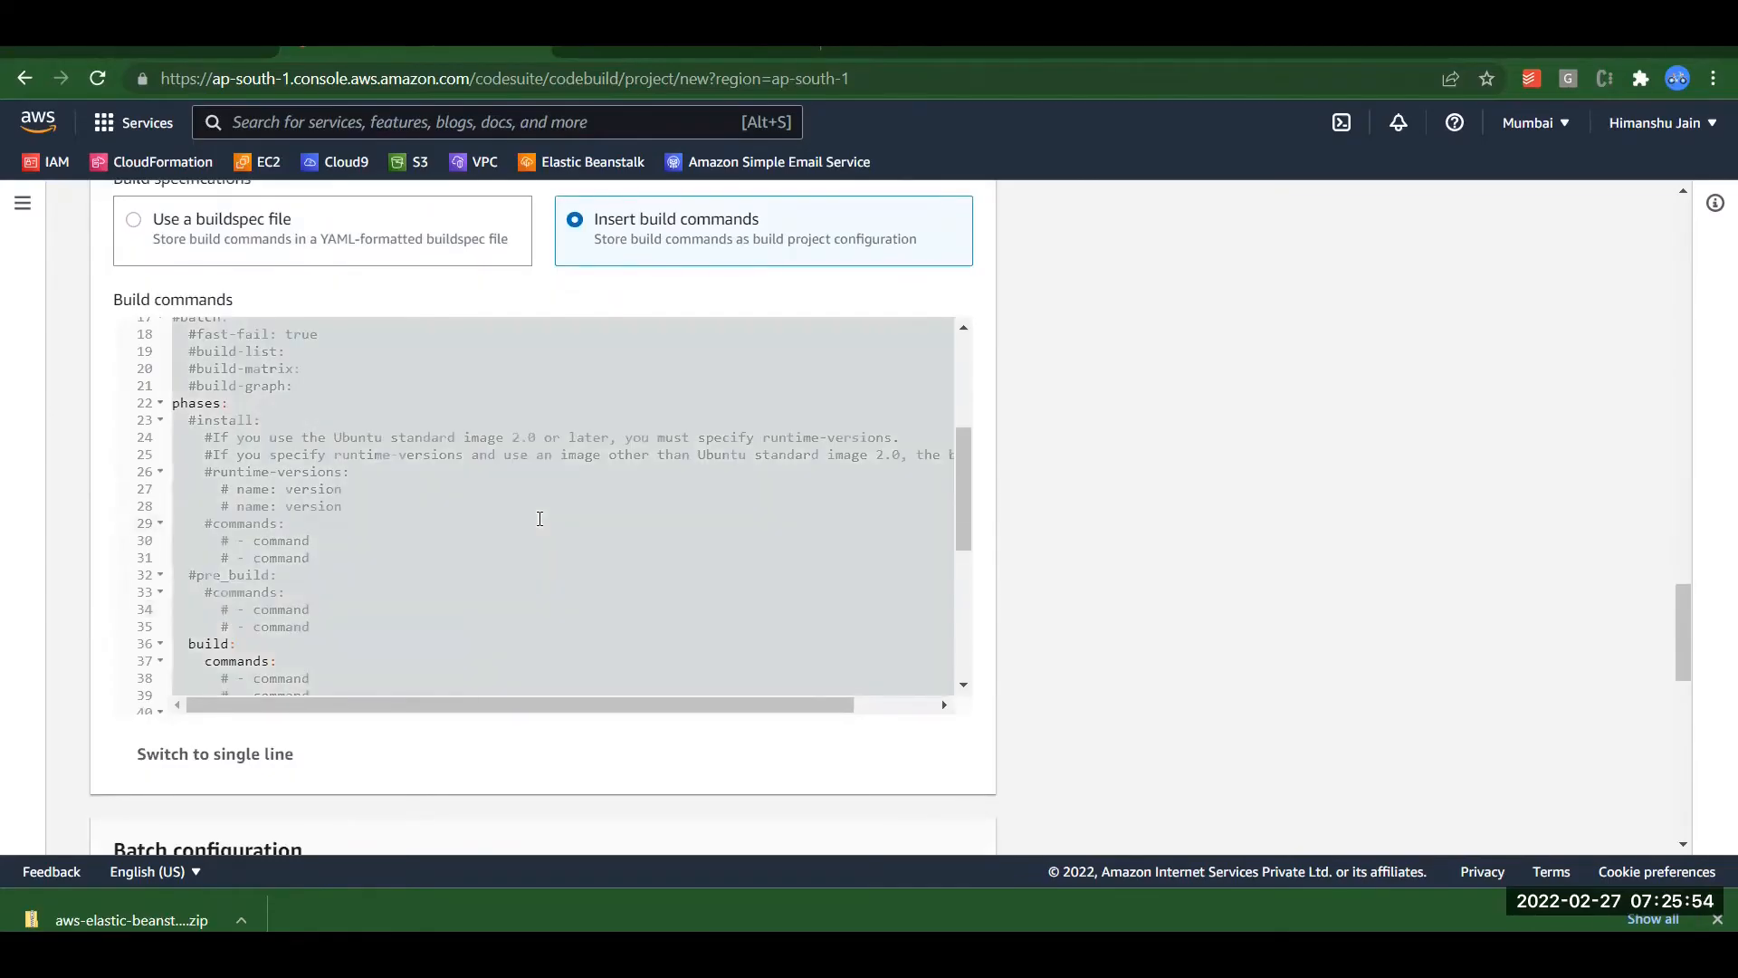
key(BackSpace)
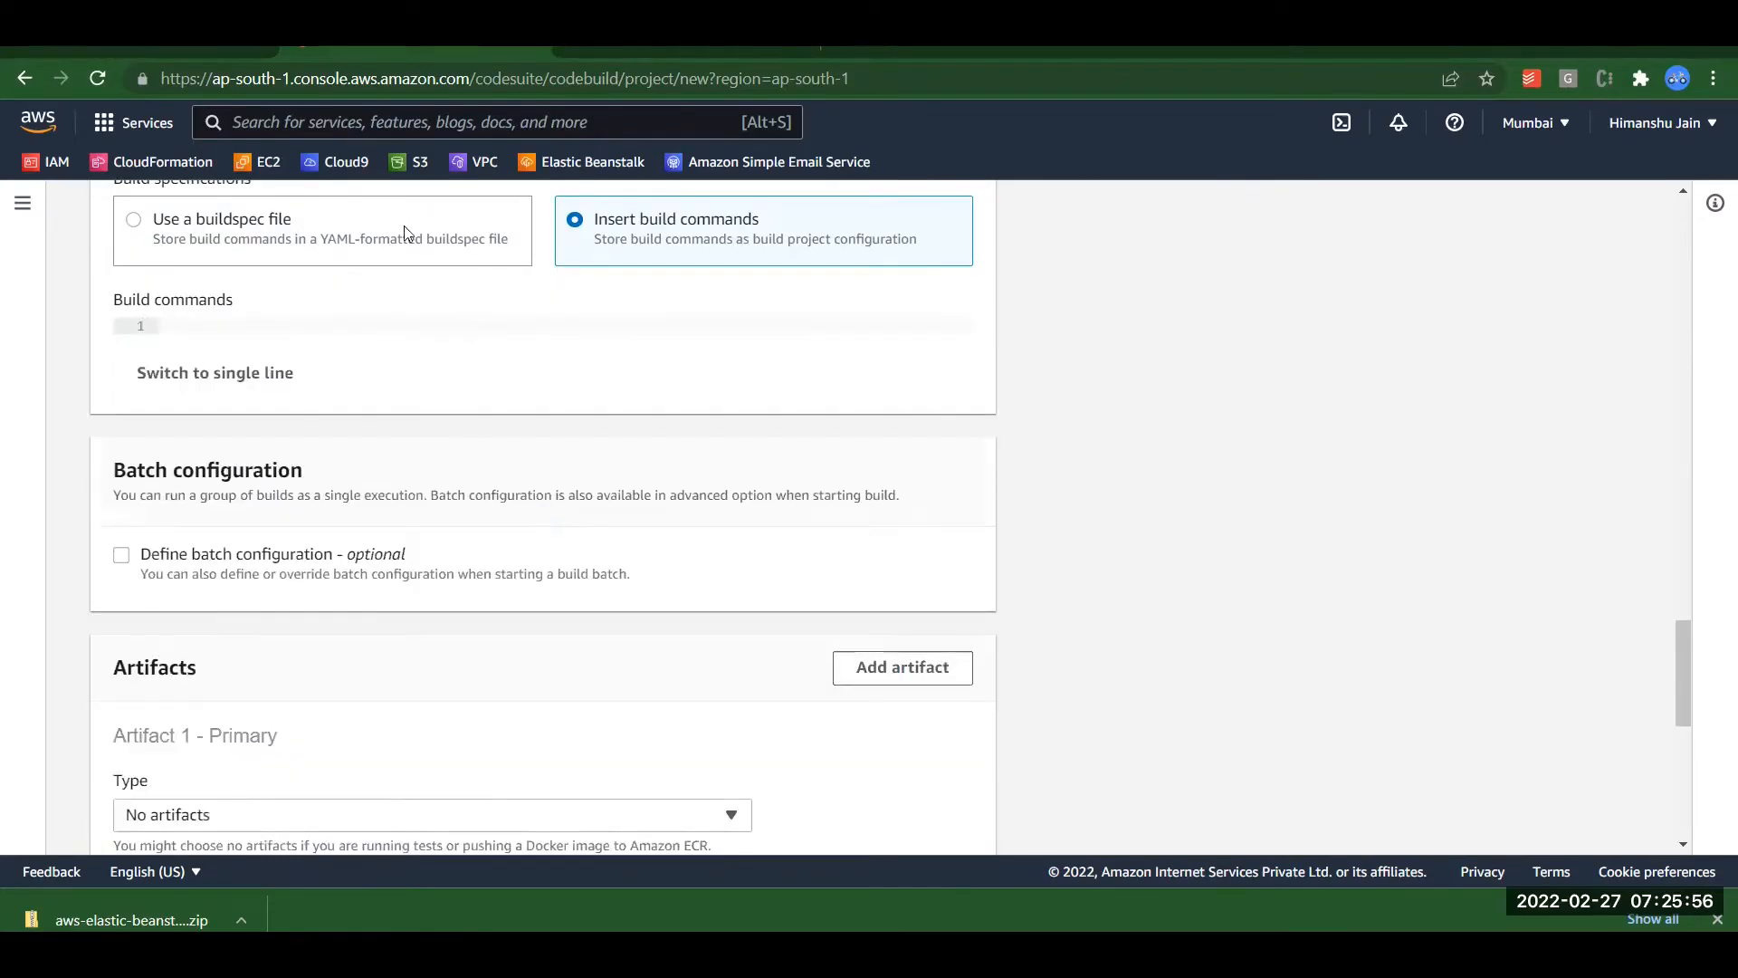
Try opening Buildspec.yml in the Drive project files folder, then move to Notepad++.
click(239, 56)
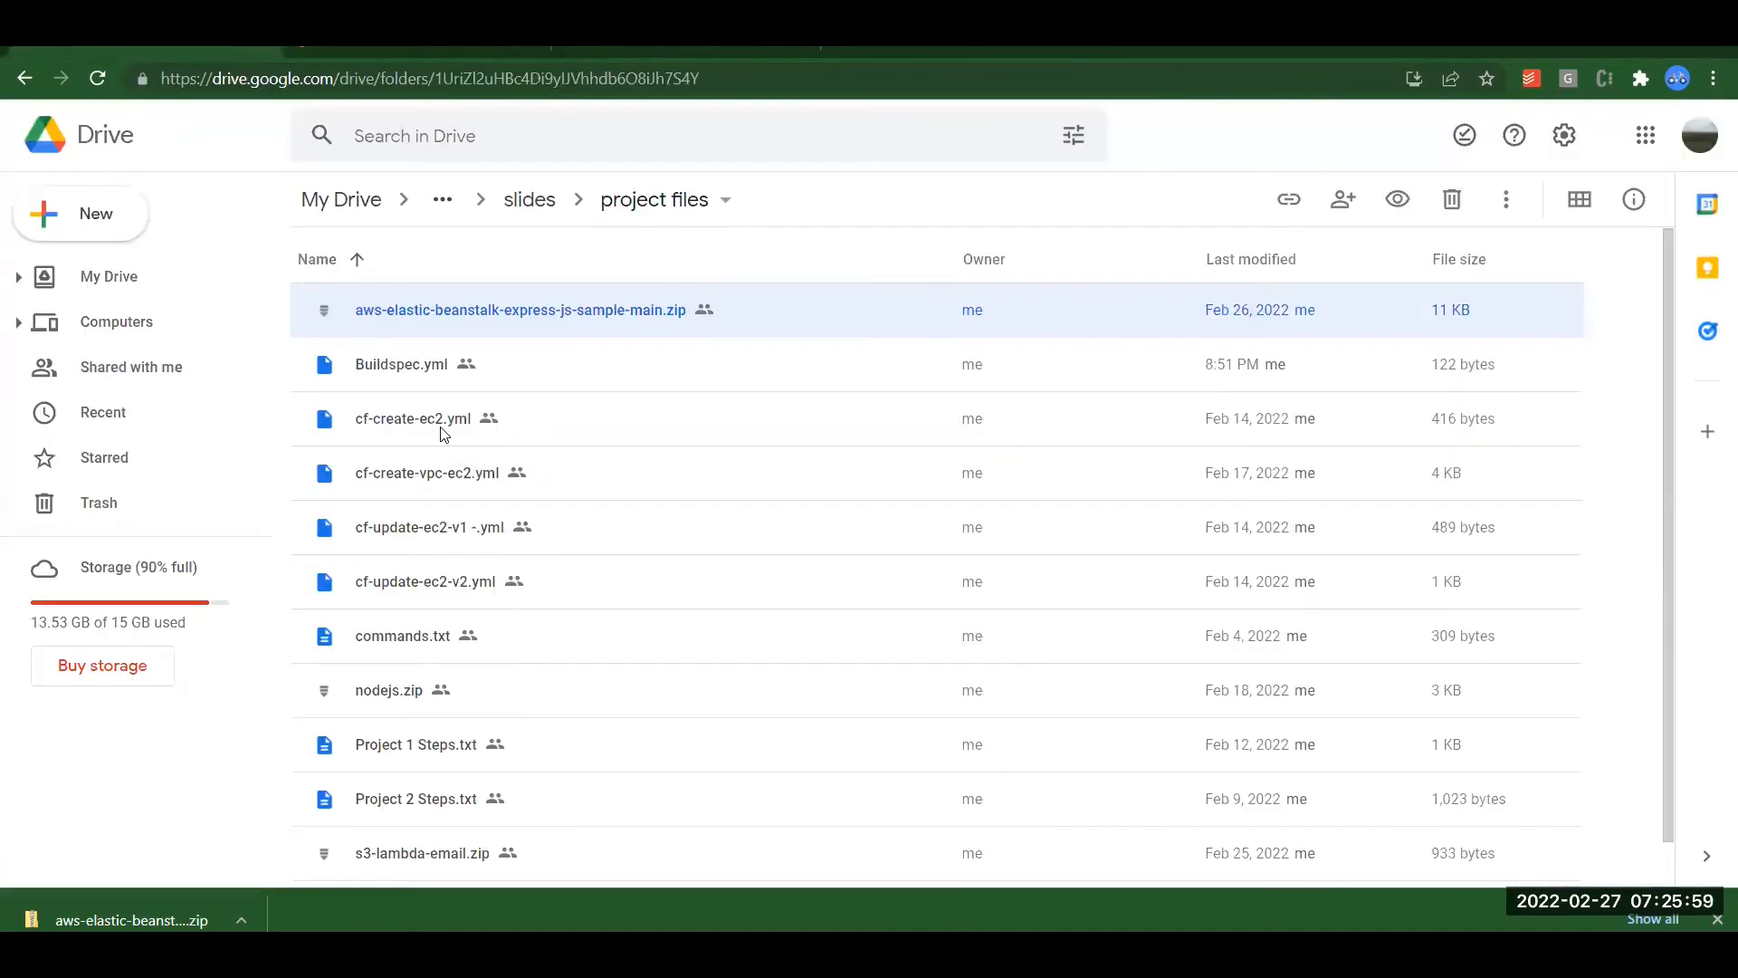
double_click(391, 363)
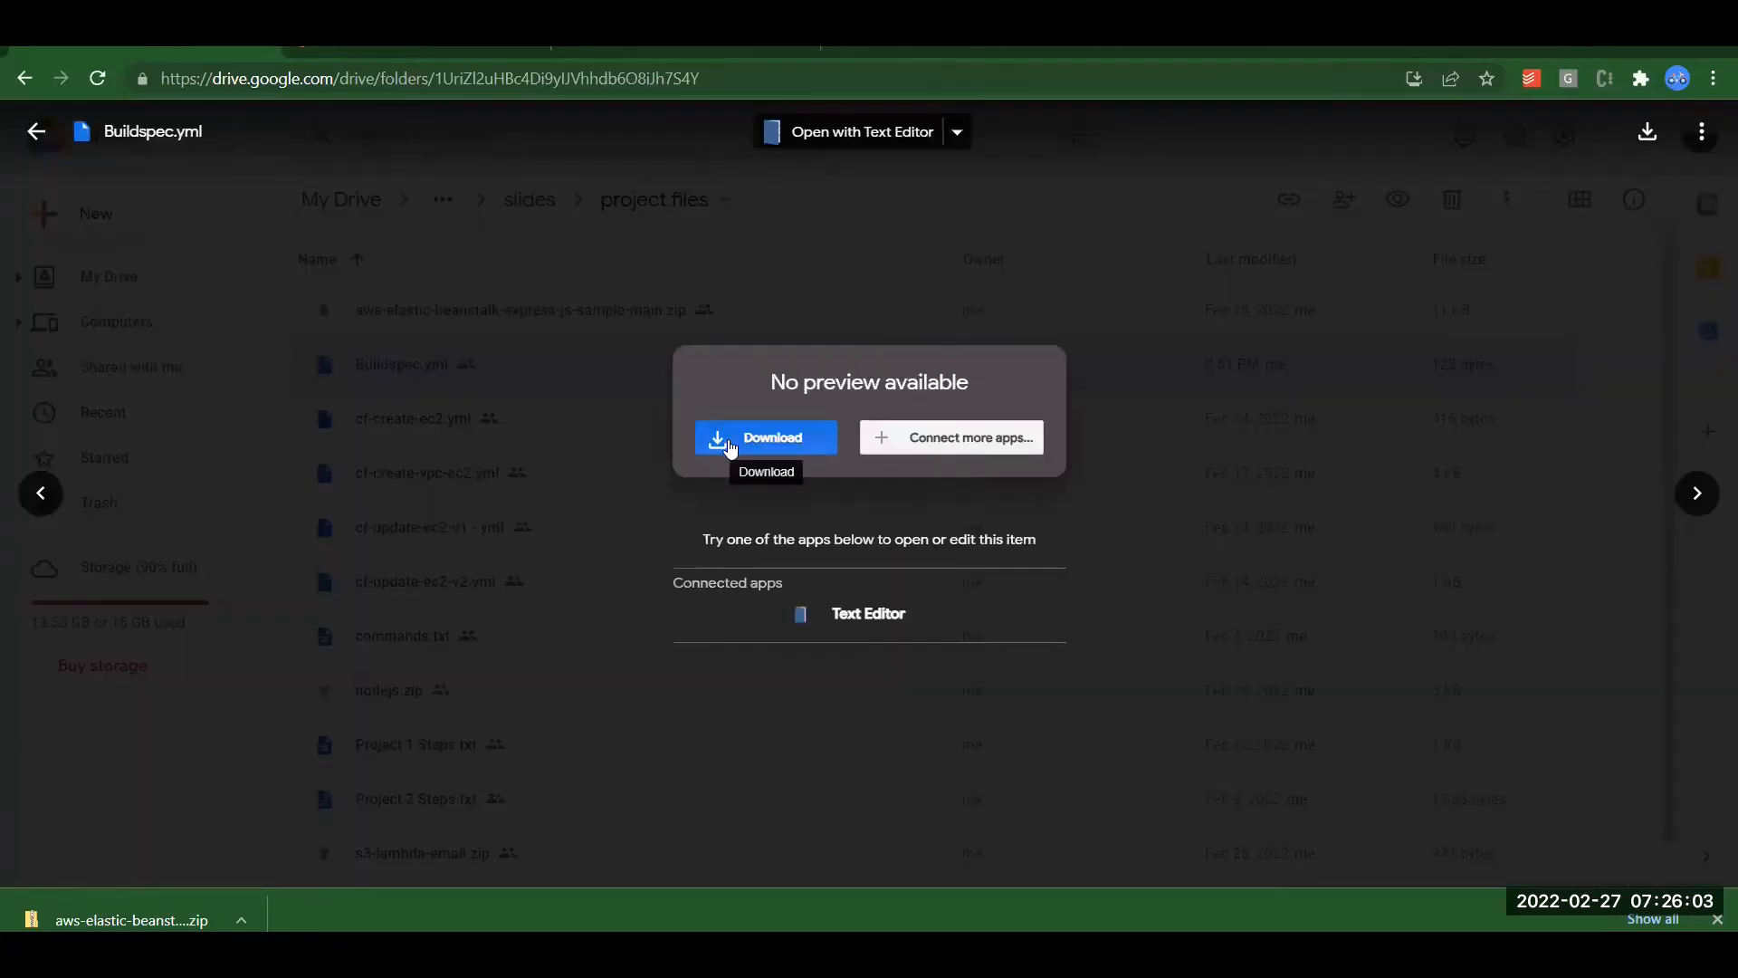
key(Escape)
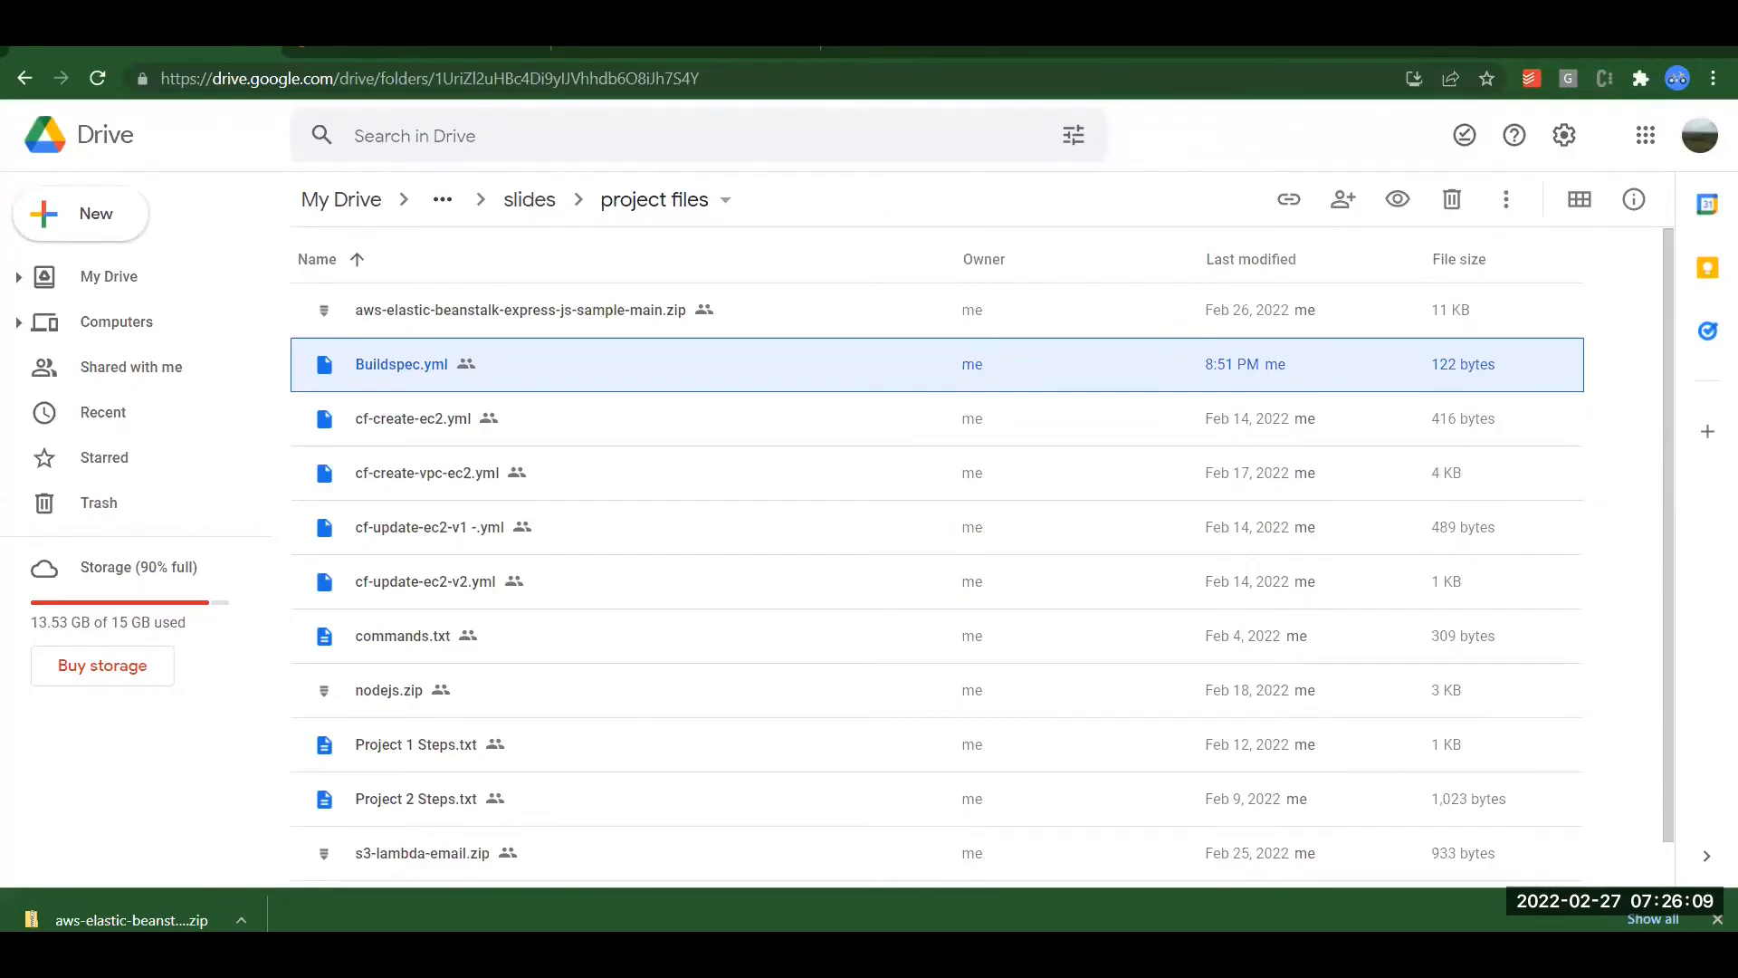
key(alt+Tab)
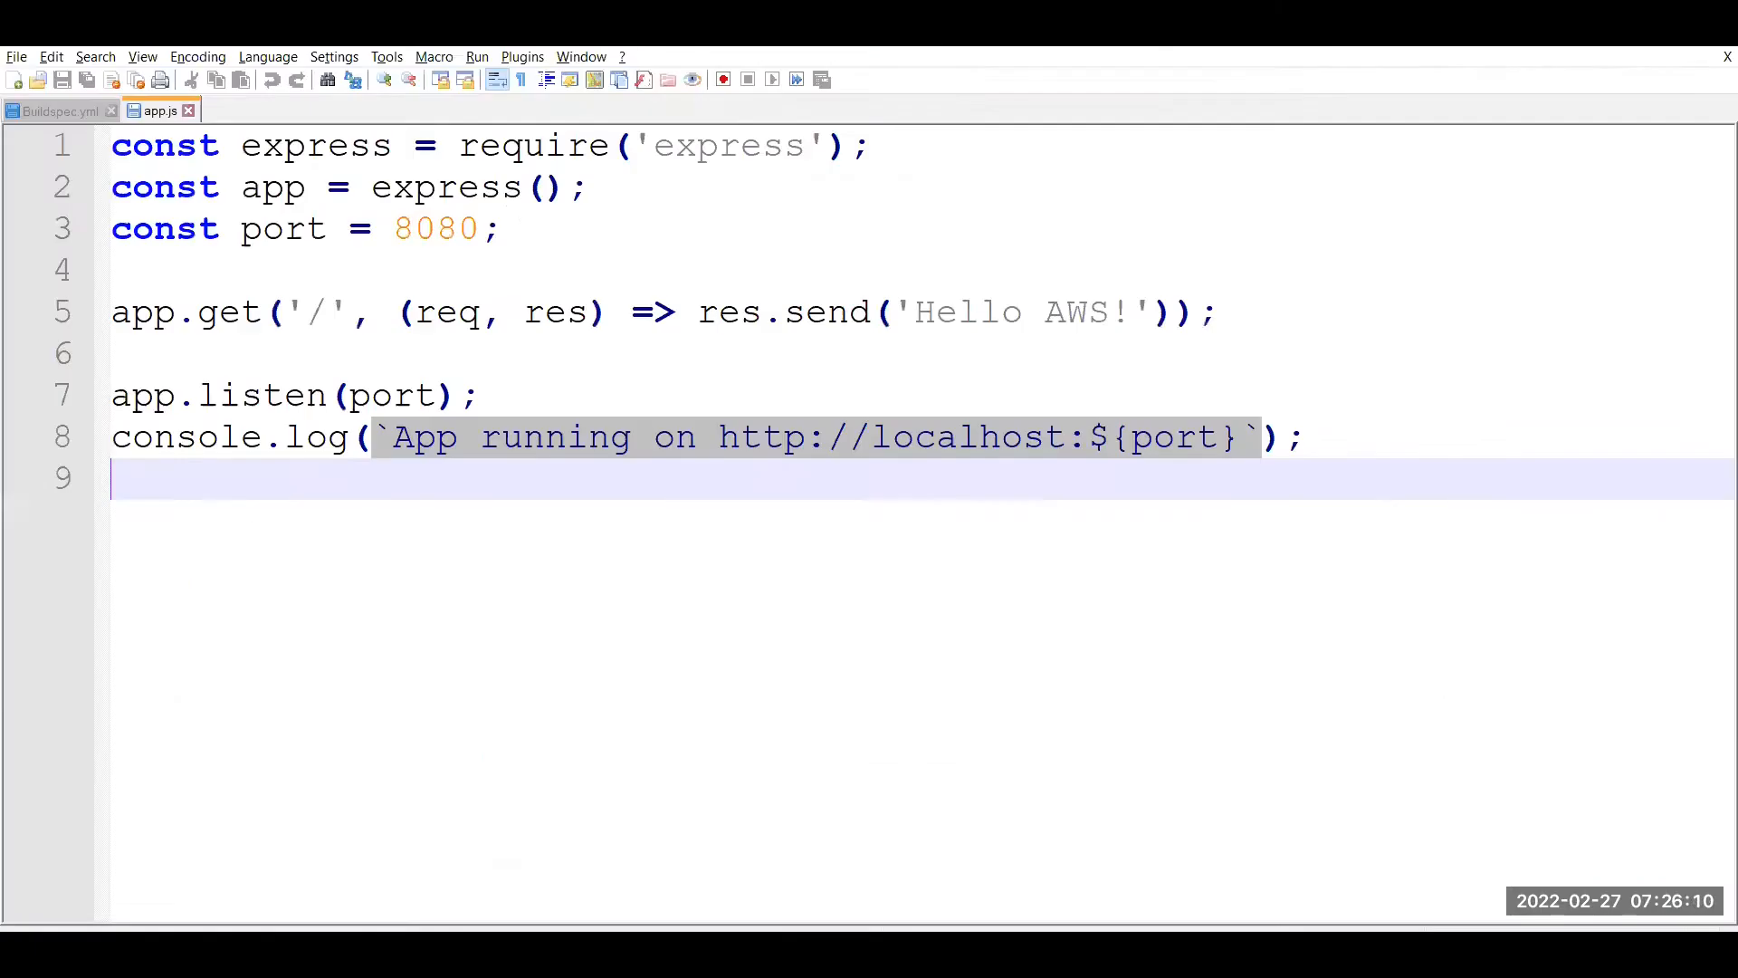
Copy the whole Buildspec.yml from Notepad++ and go back to the browser.
click(70, 116)
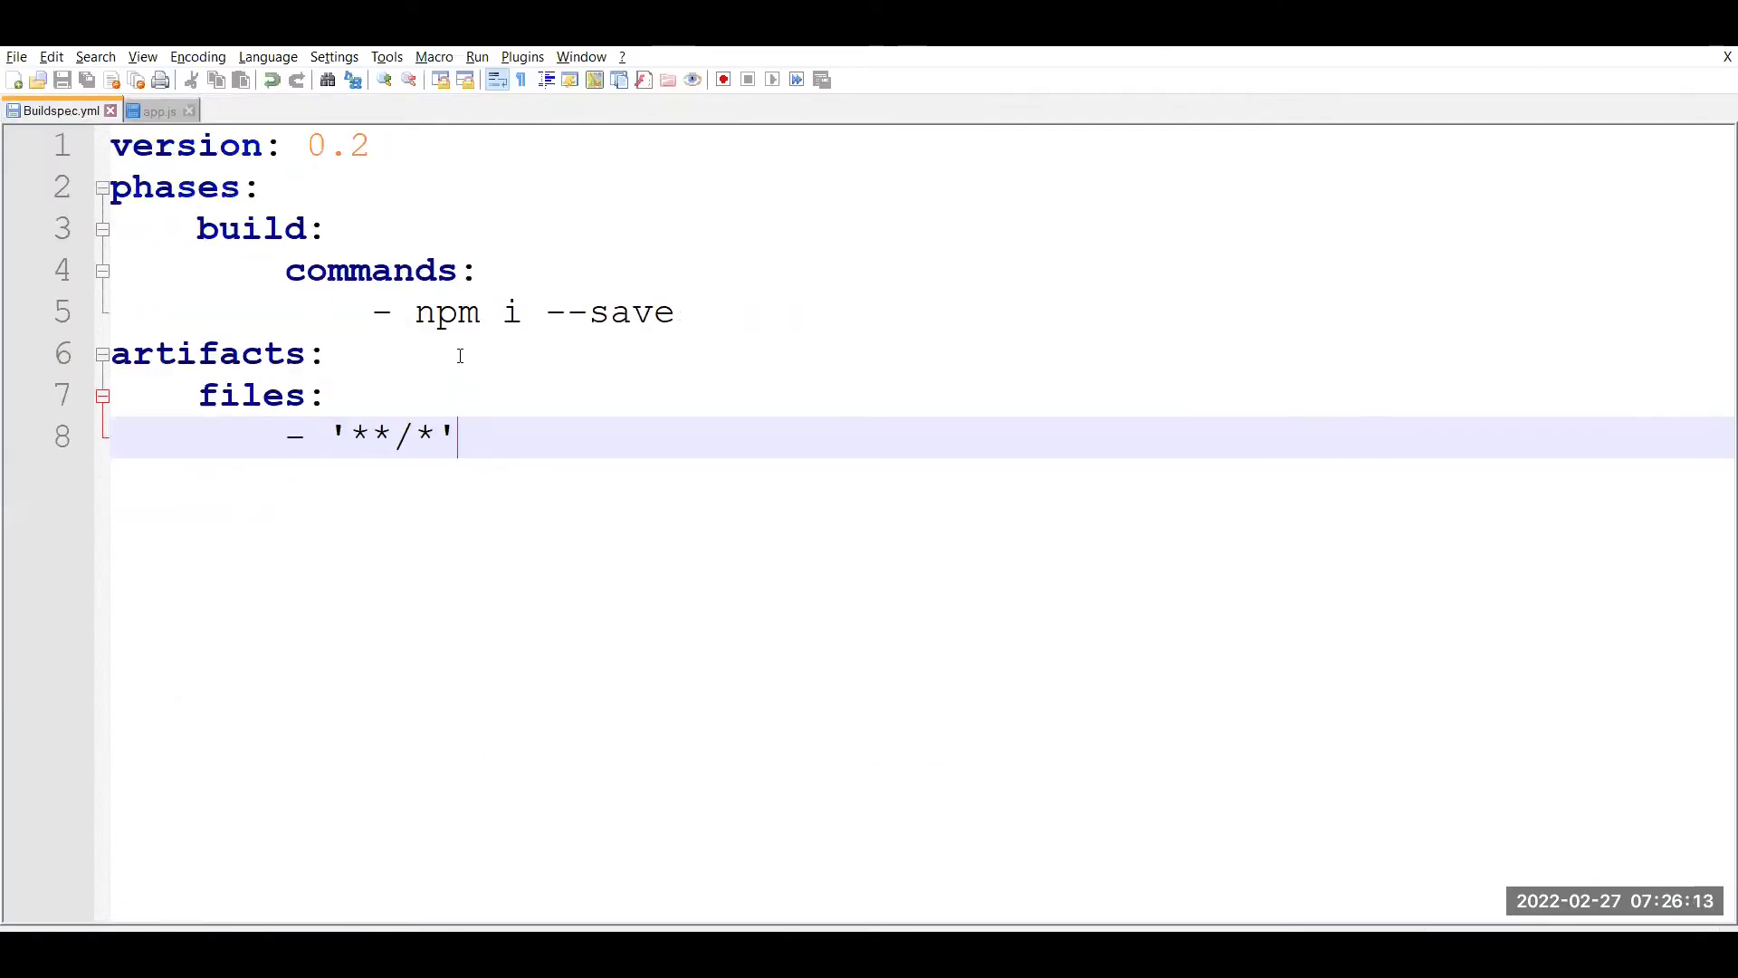
key(ctrl+a)
key(ctrl+c)
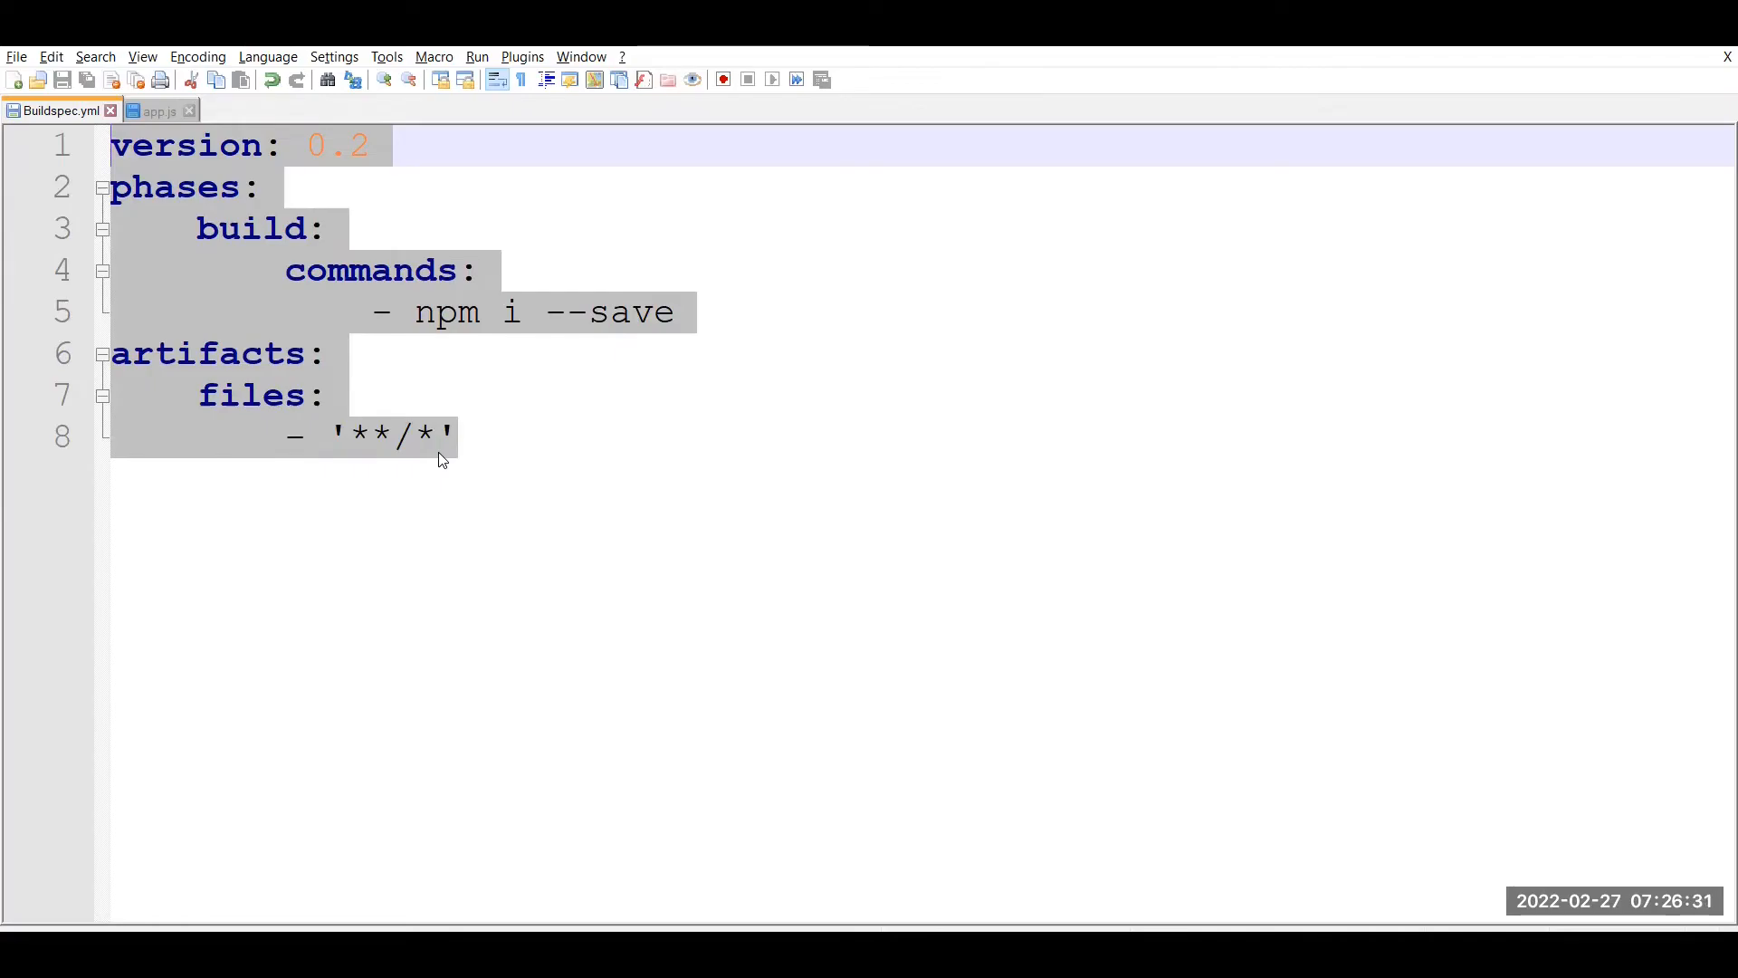
key(alt+Tab)
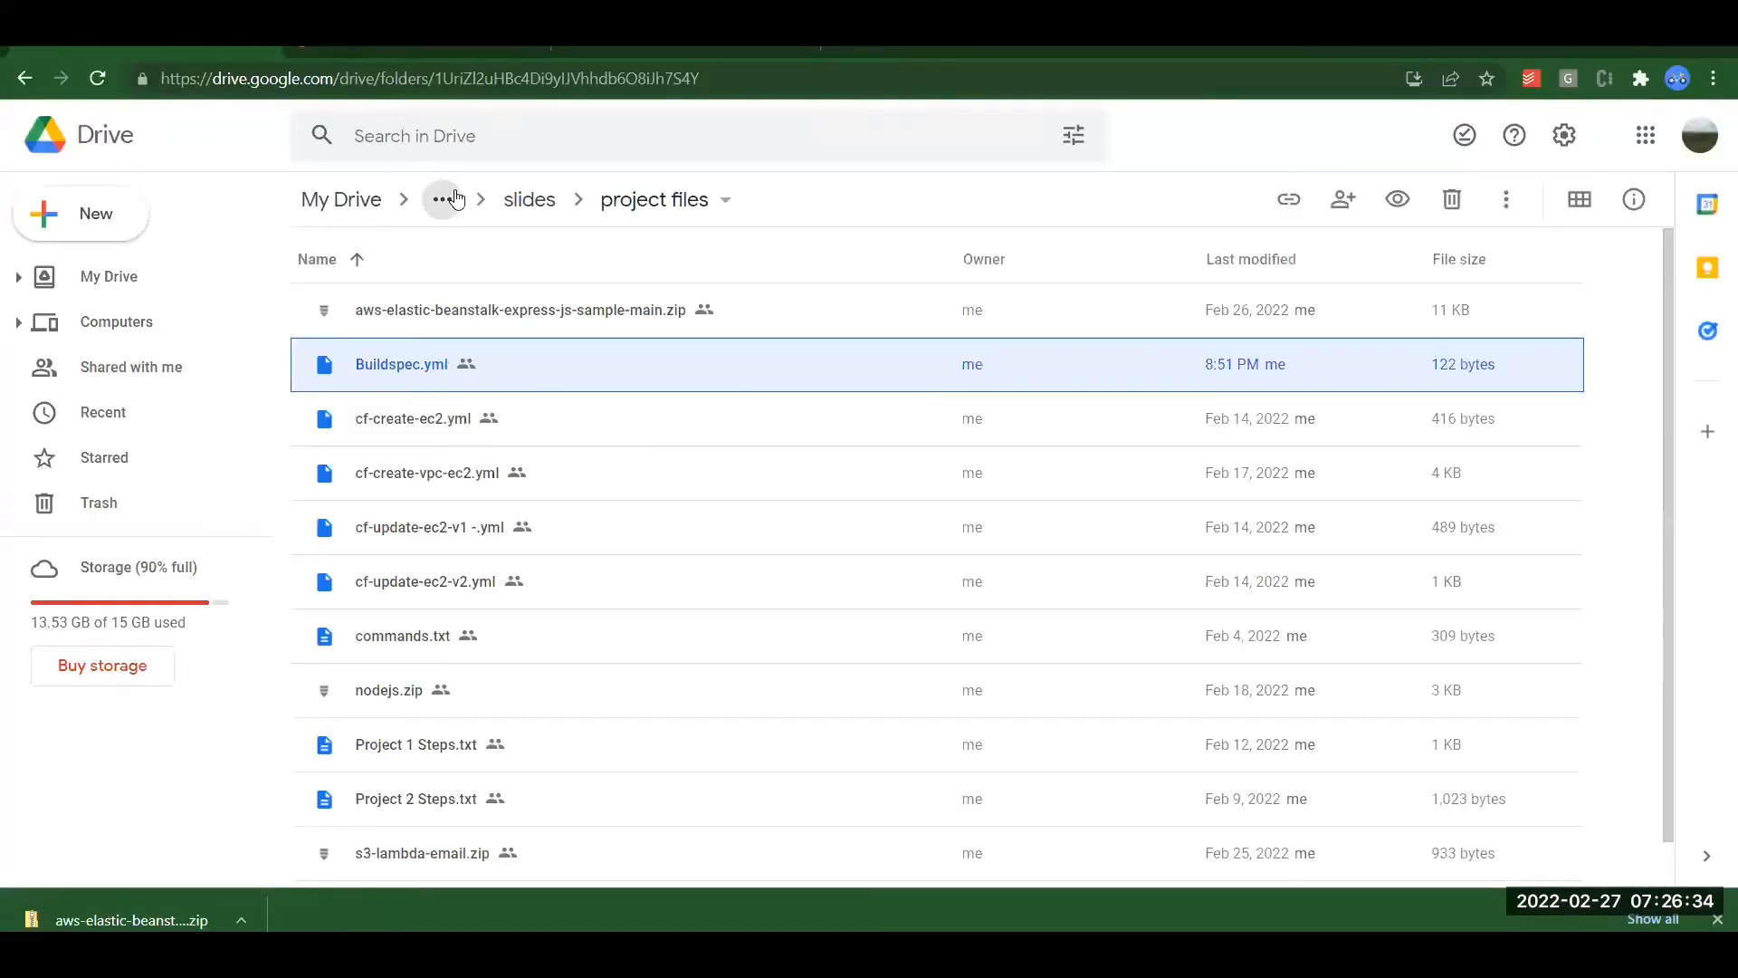
Paste the buildspec YAML into the build commands editor and add the missing closing quote on line 8.
click(429, 47)
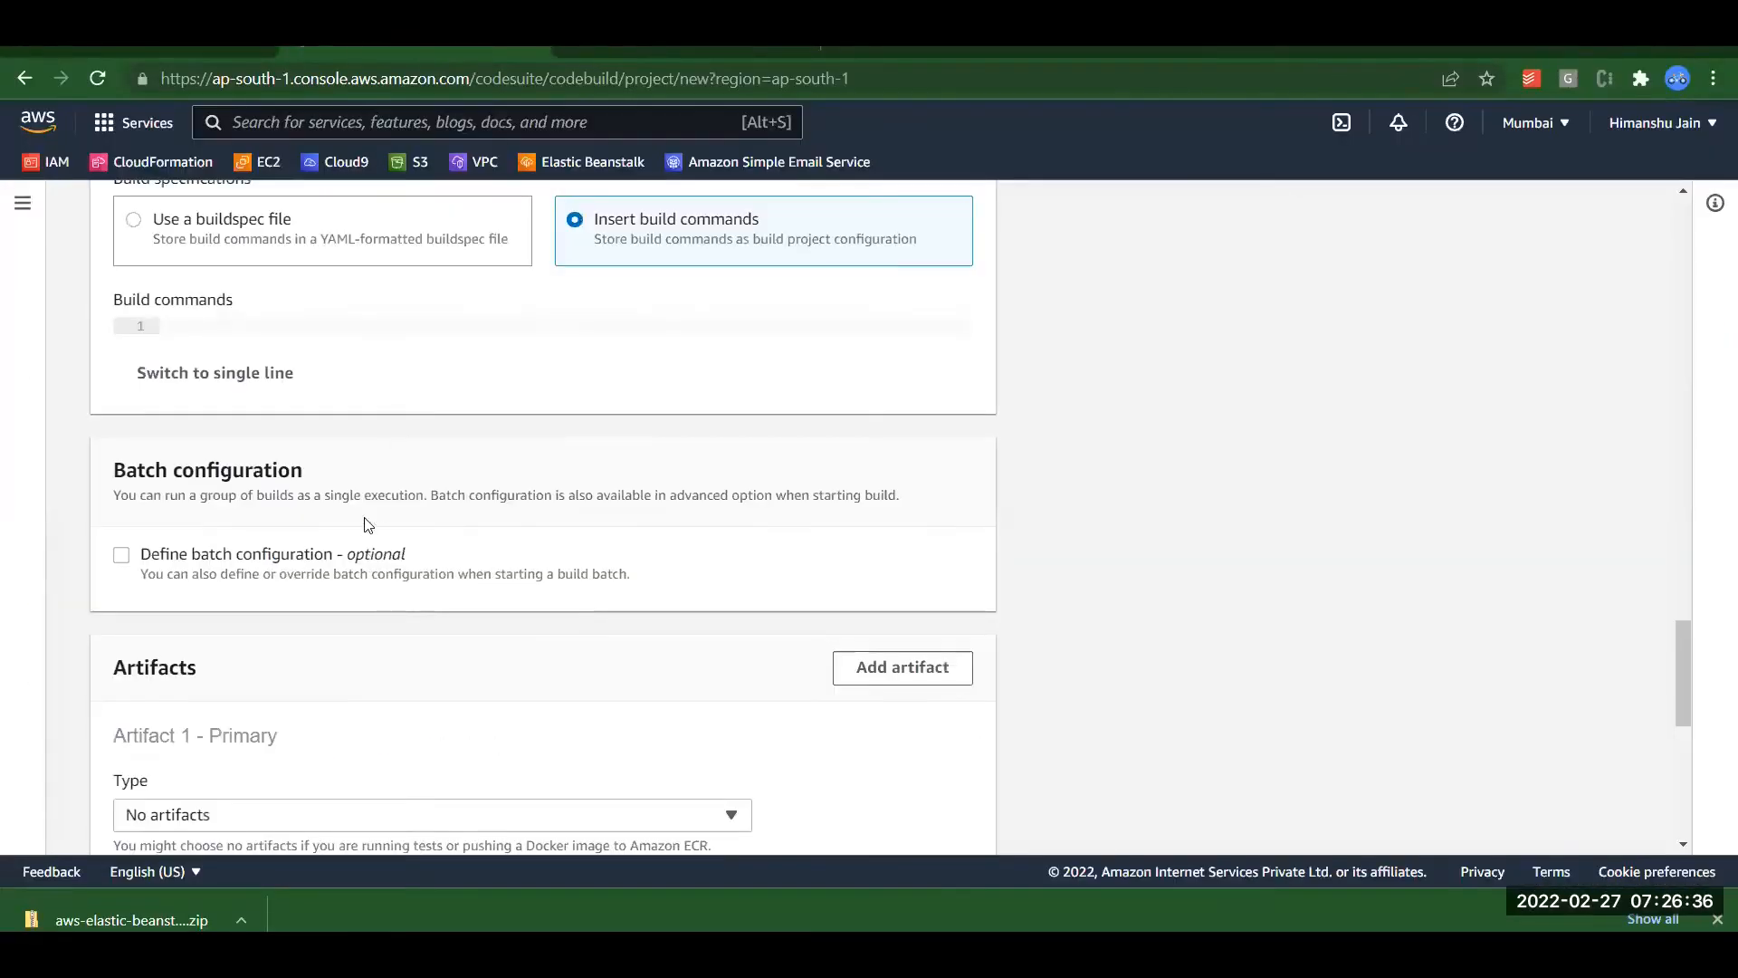
click(353, 324)
key(ctrl+v)
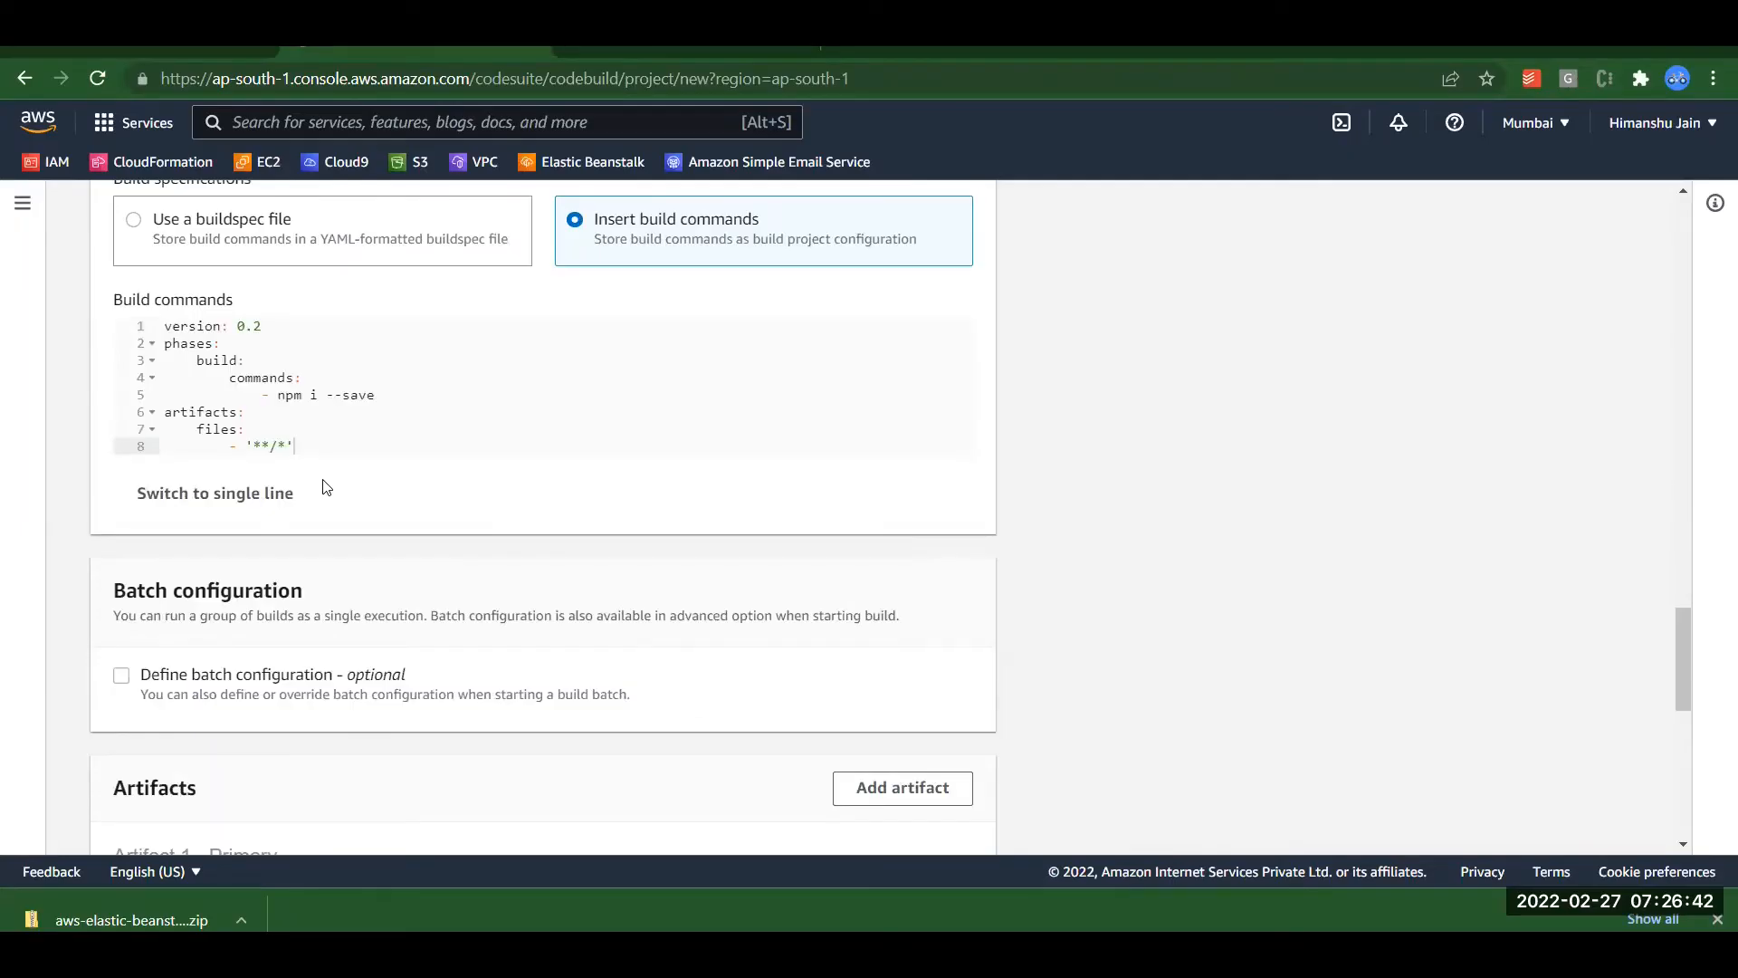
click(306, 431)
click(300, 445)
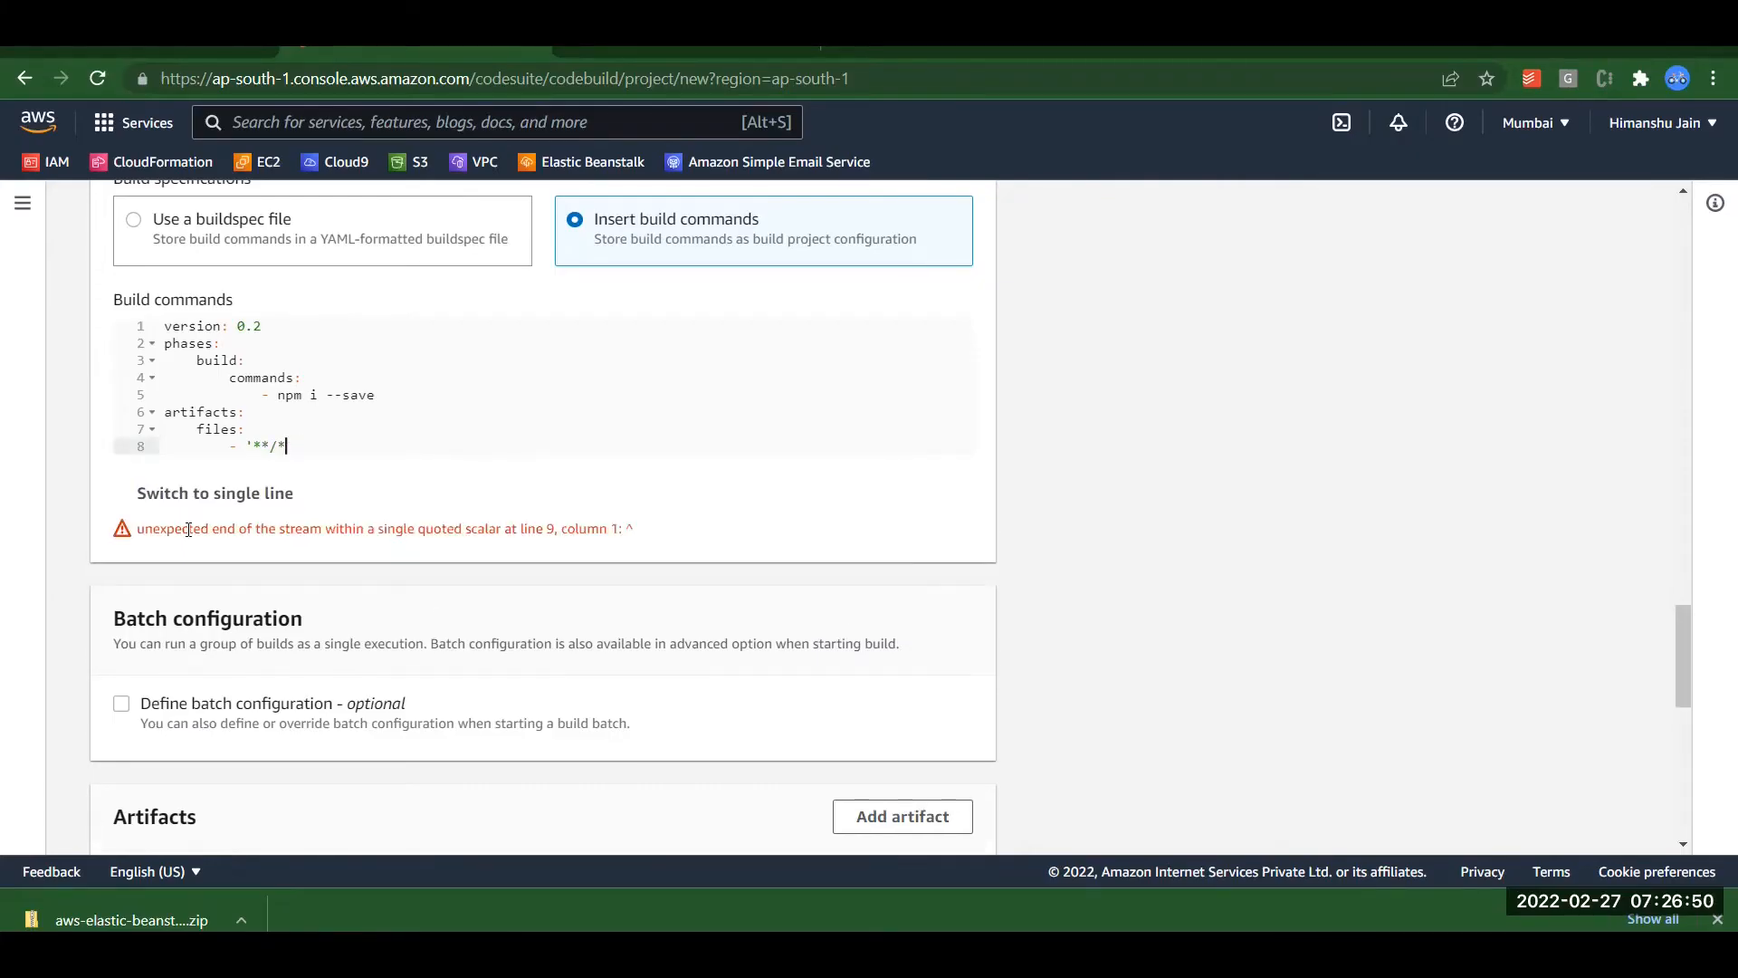
text(')
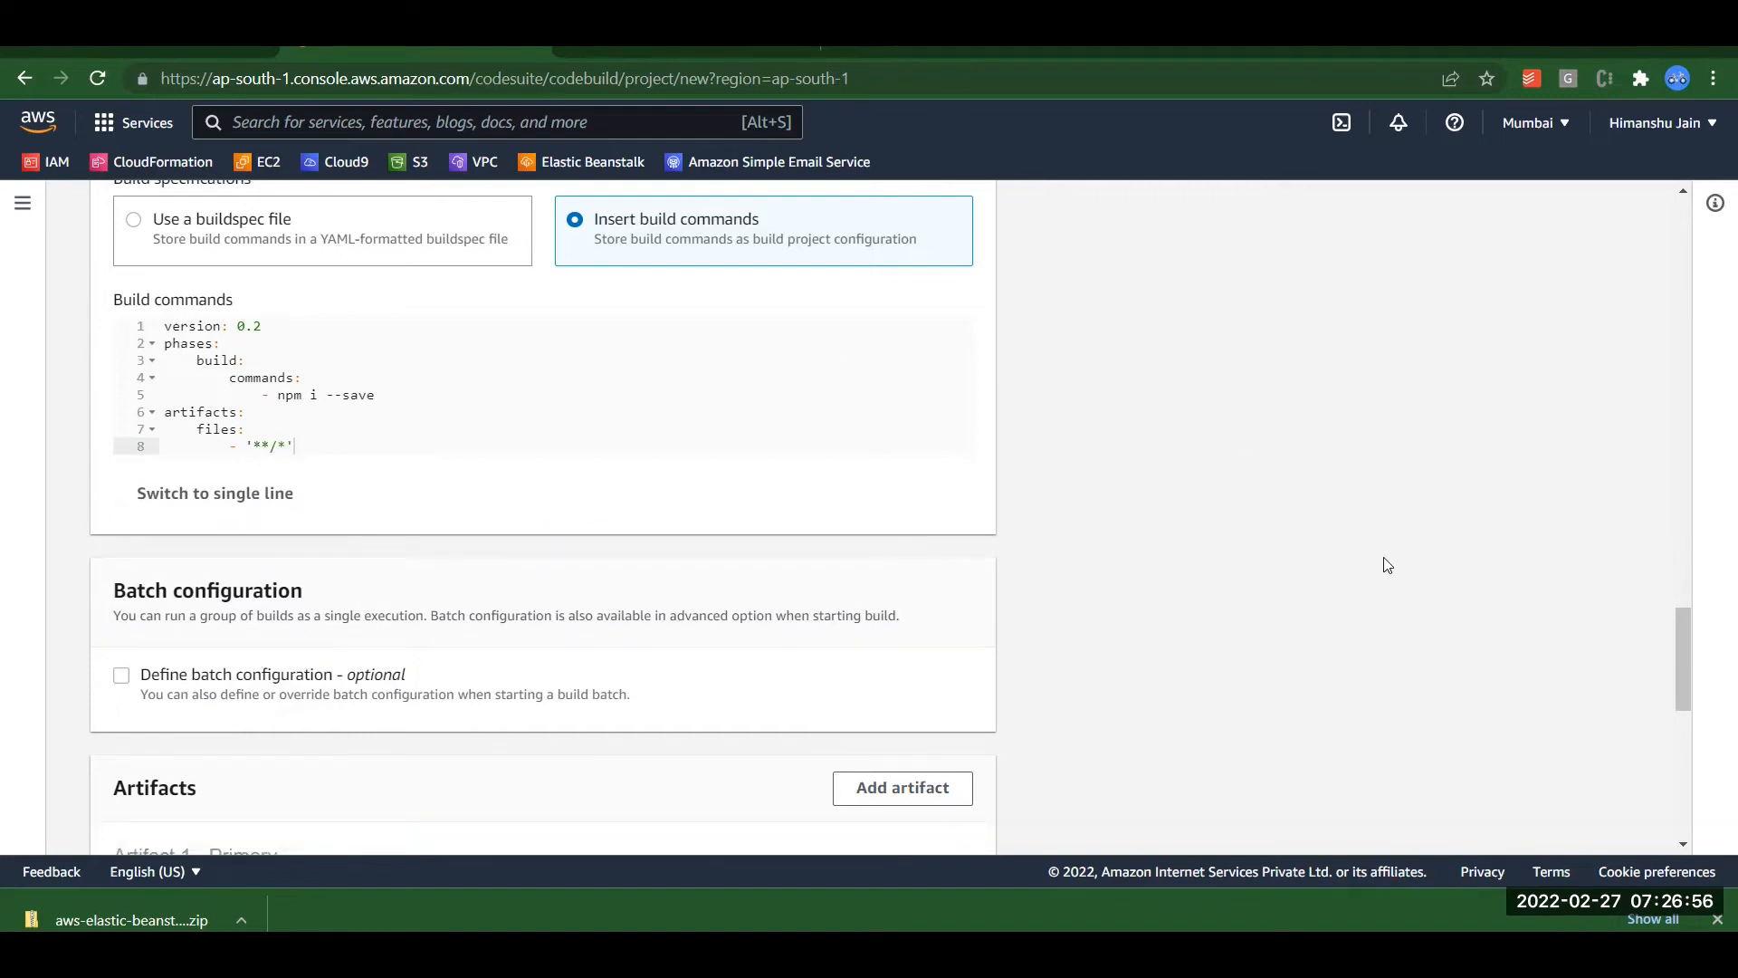
scroll(1683, 645, down, 1)
scroll(1710, 708, down, 4)
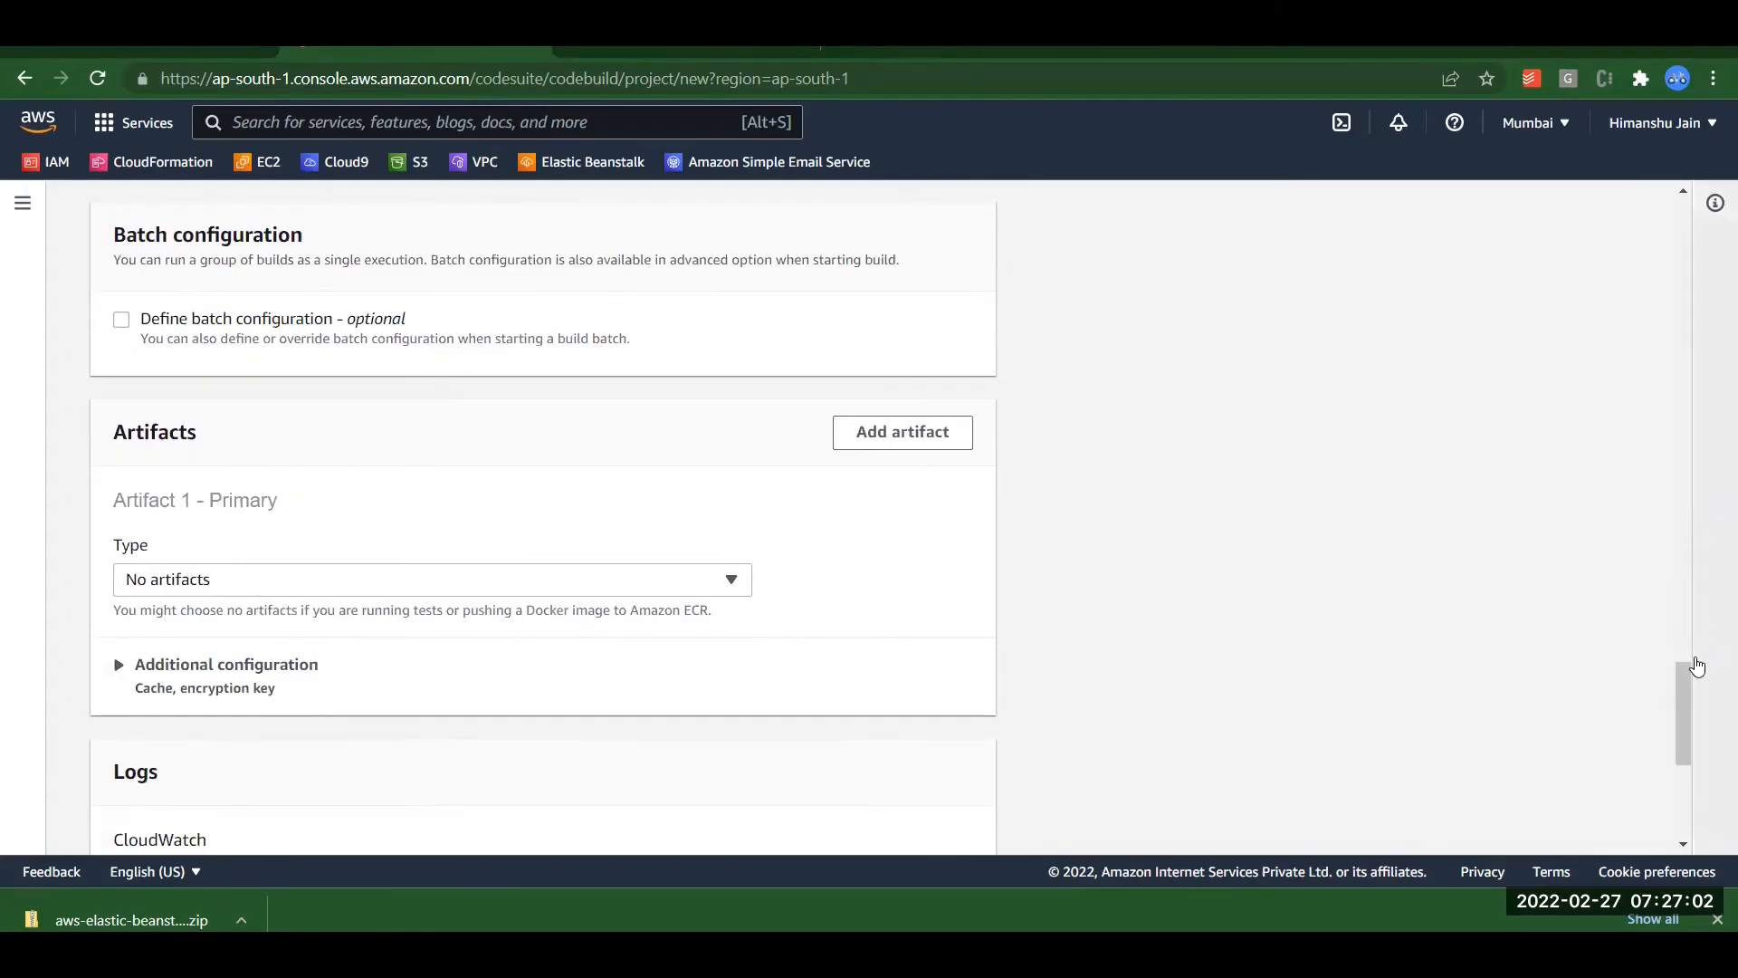
drag(1676, 670, 1713, 776)
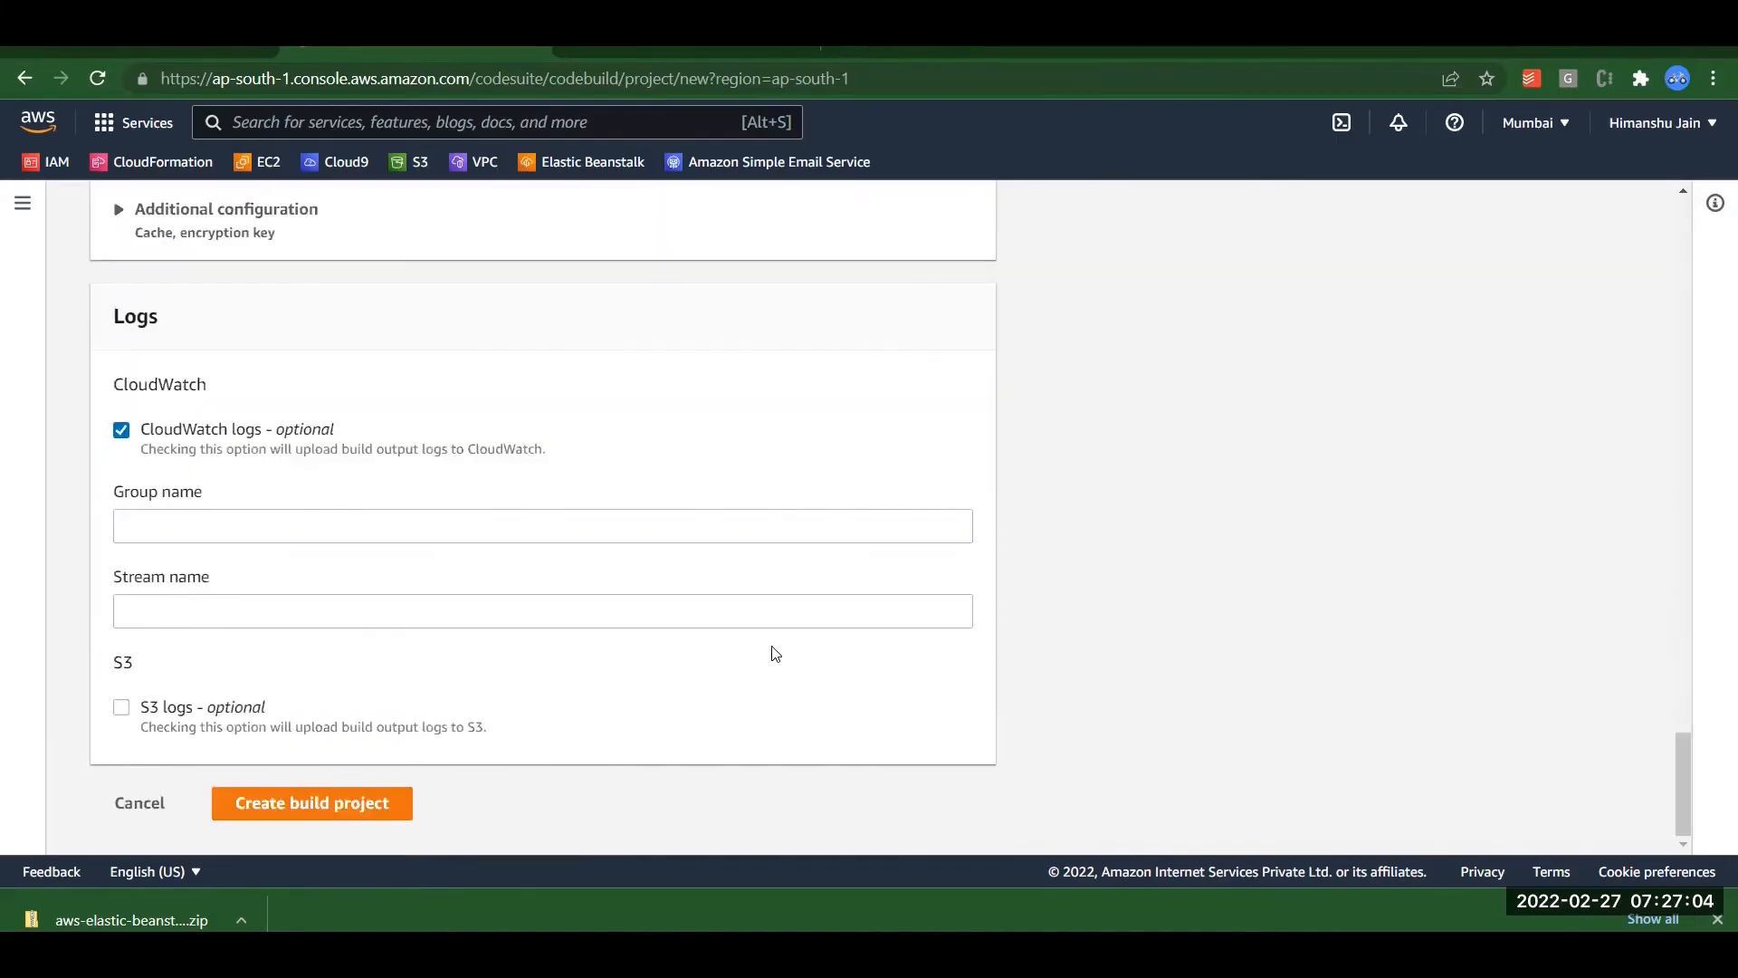
Create the ai-codebuild build project.
click(300, 799)
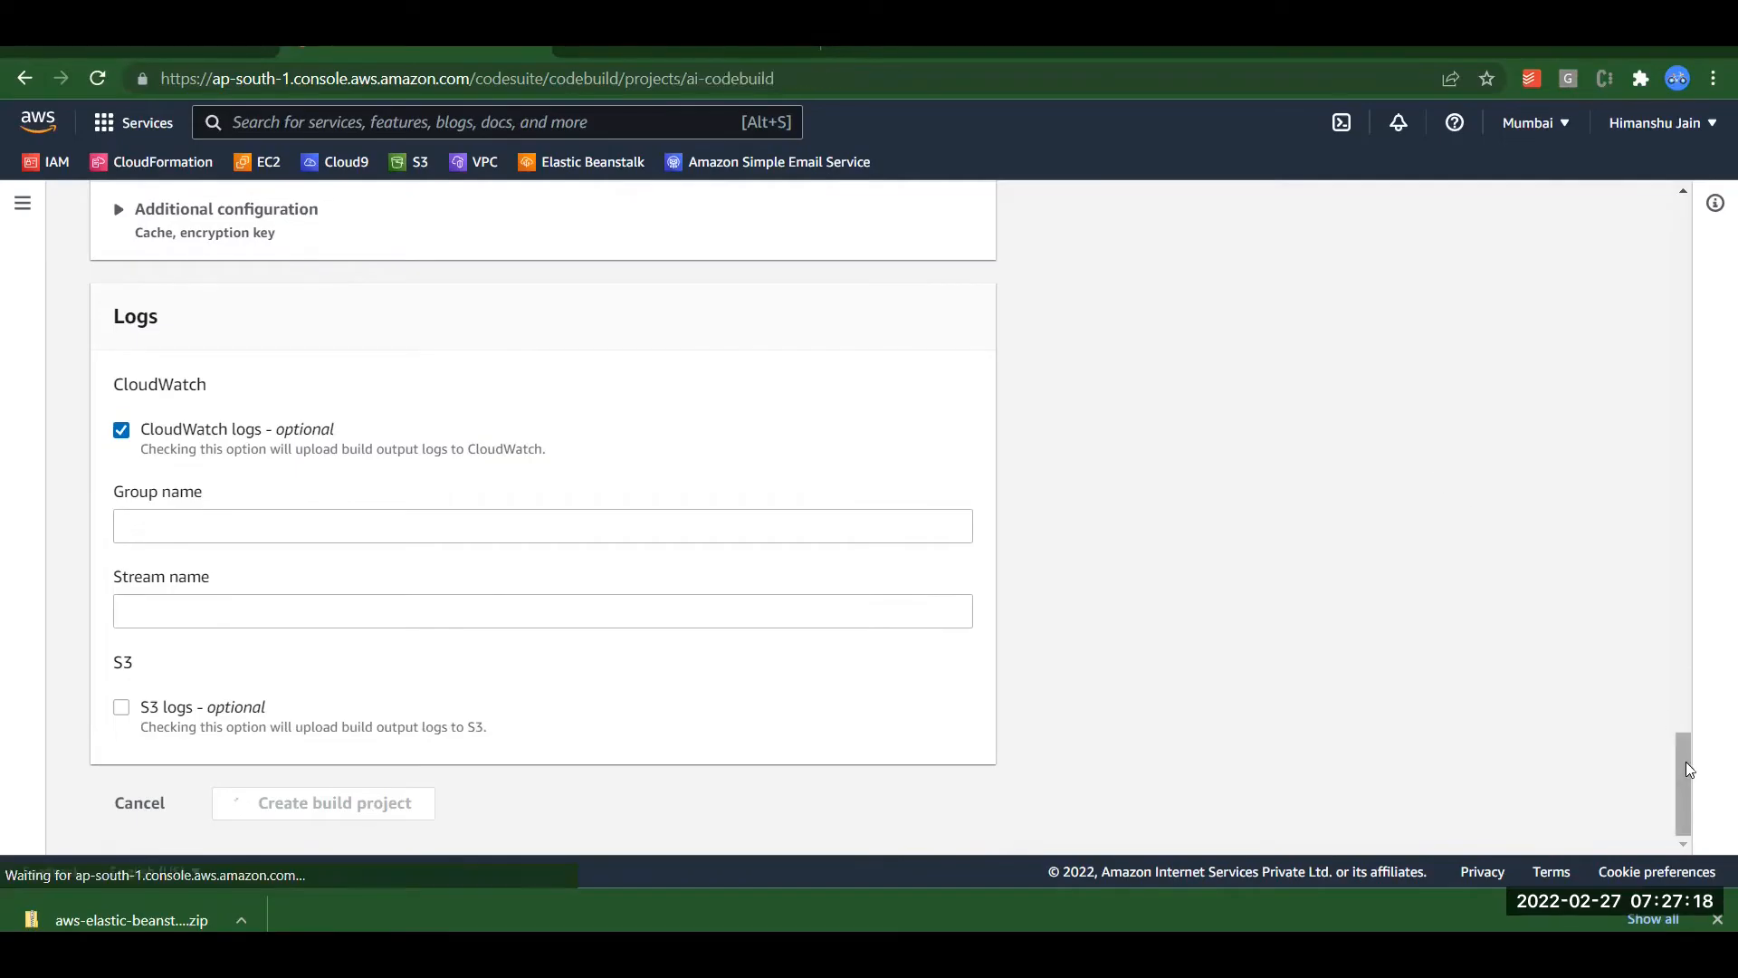
drag(1686, 762, 1514, 713)
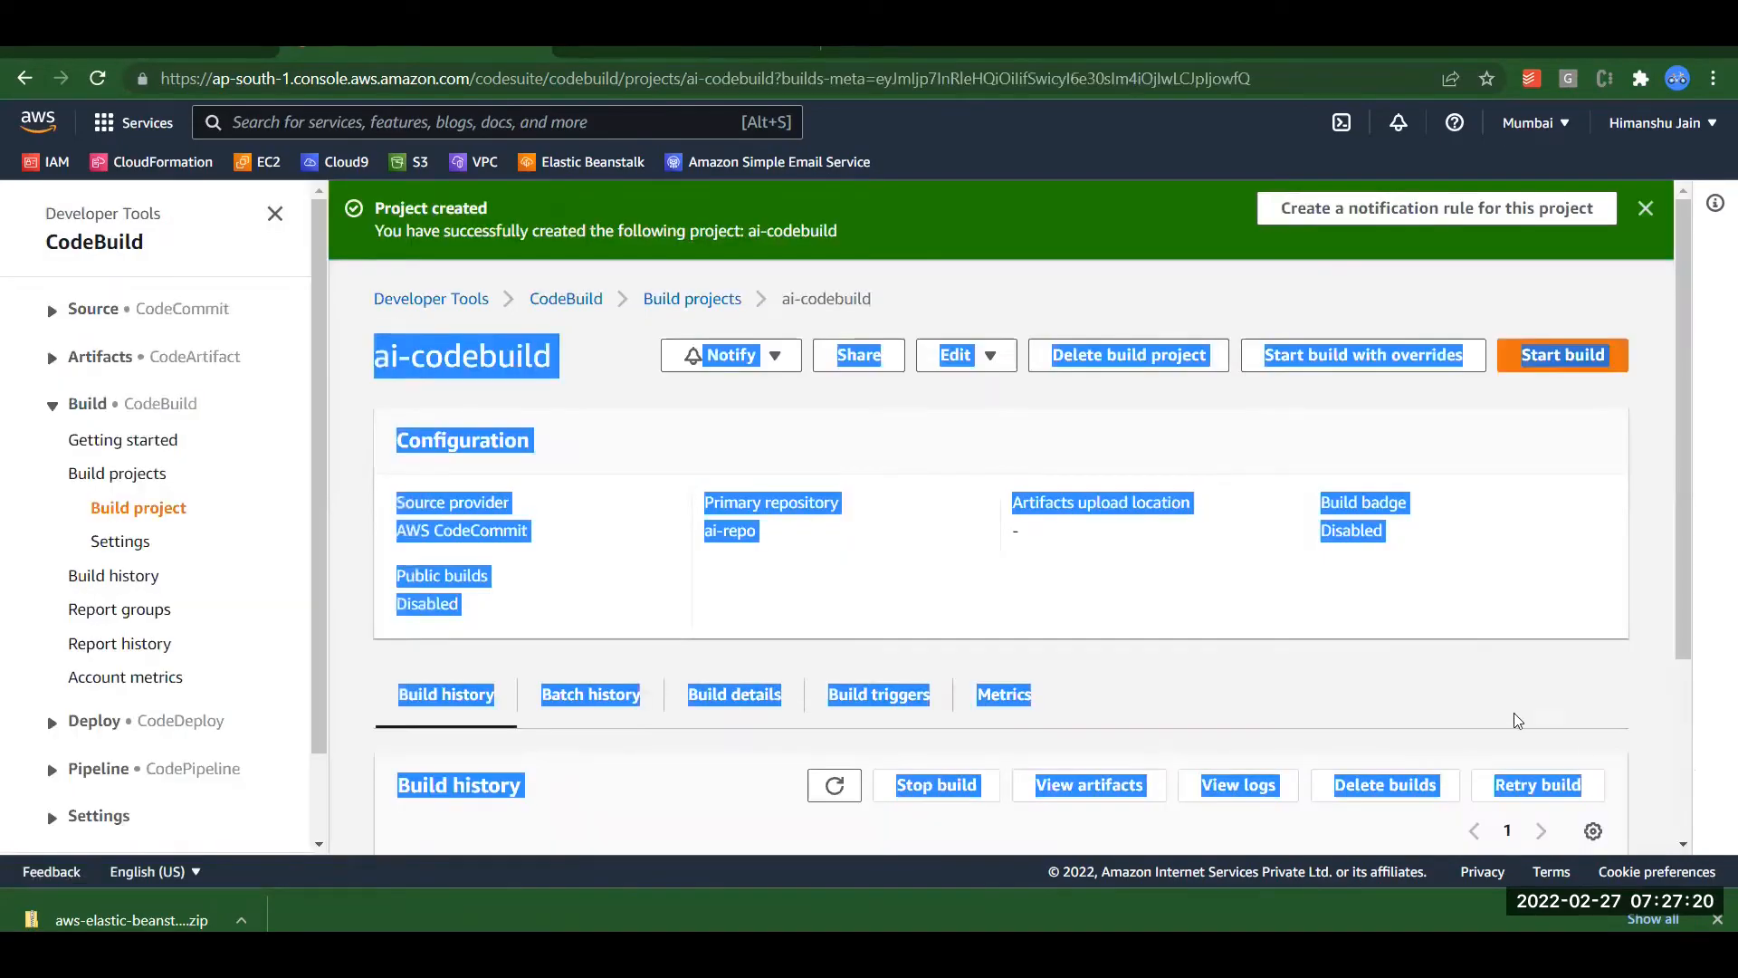
click(1581, 604)
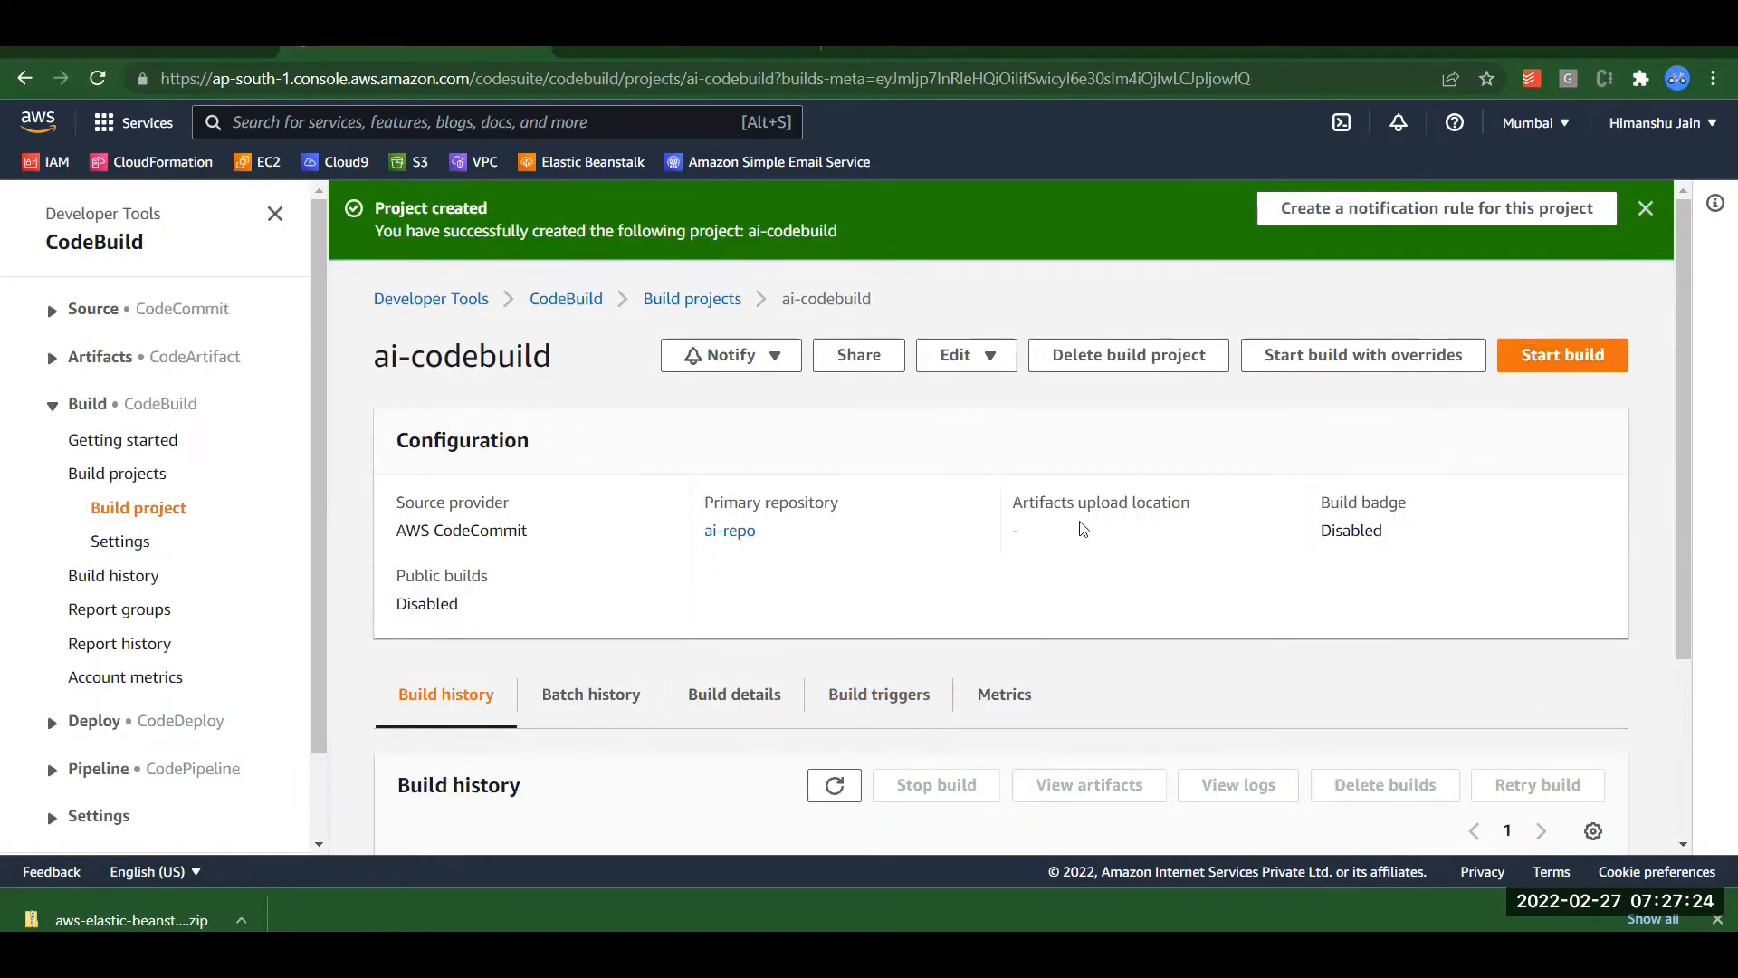
Start build 1 of ai-codebuild and dismiss the Build started notice.
click(1595, 355)
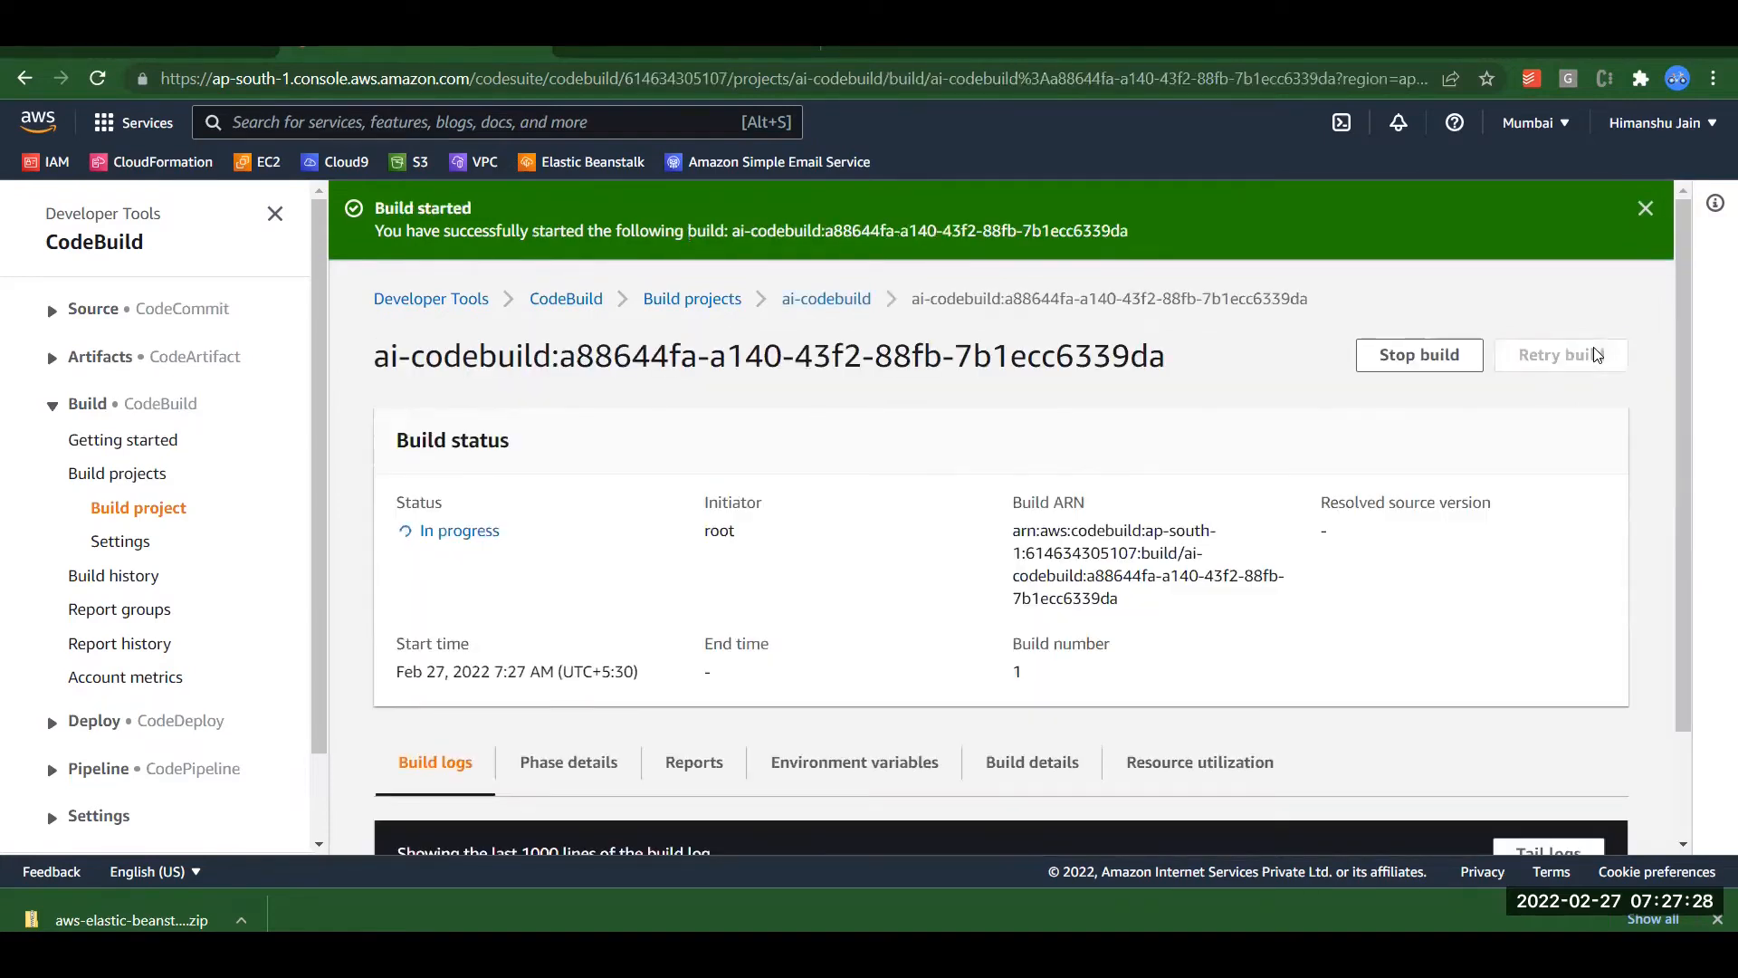
scroll(1699, 509, down, 2)
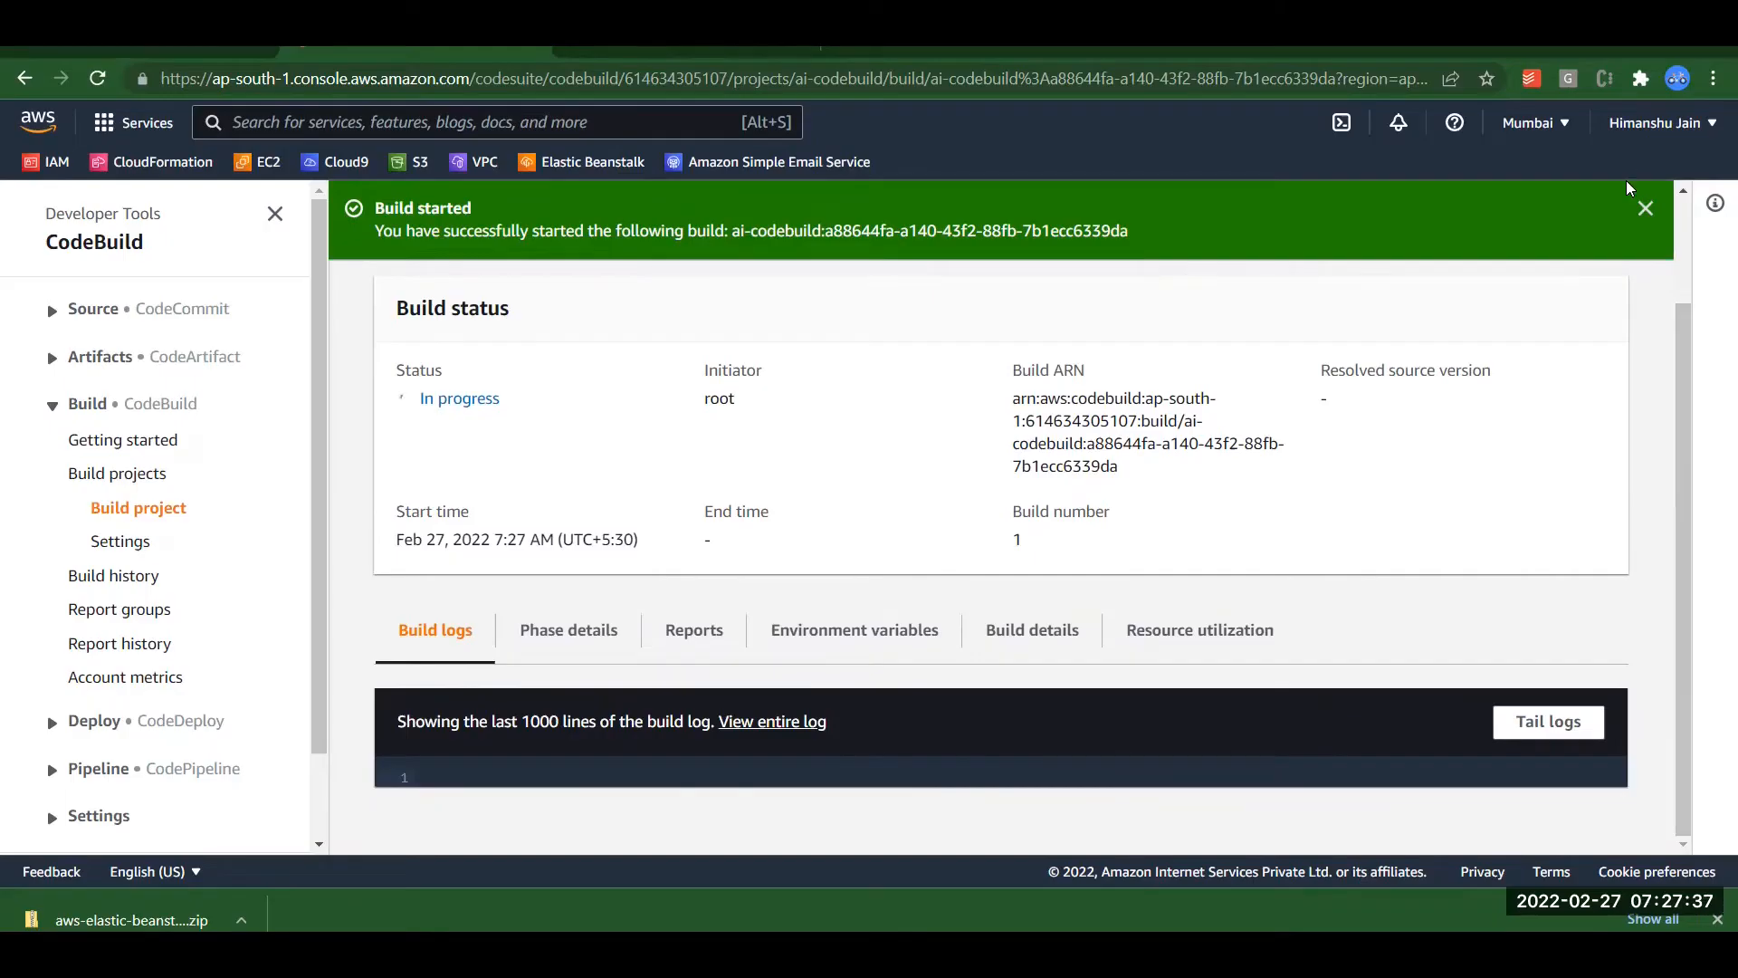
click(1646, 208)
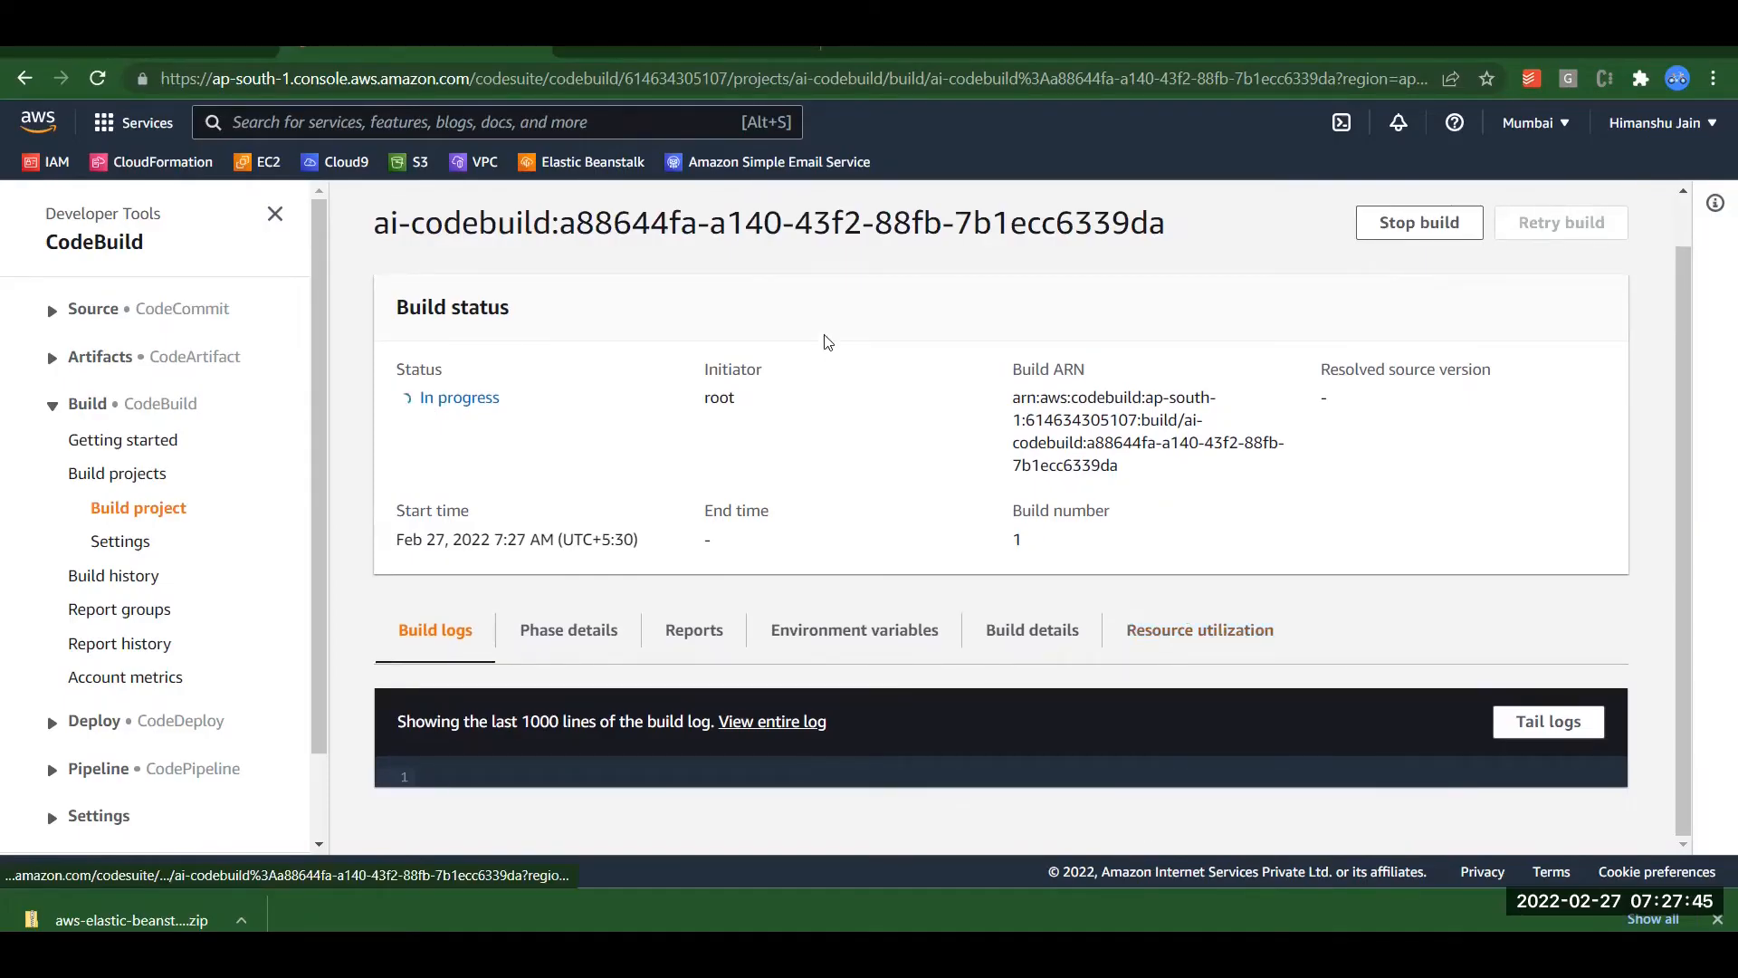
click(699, 53)
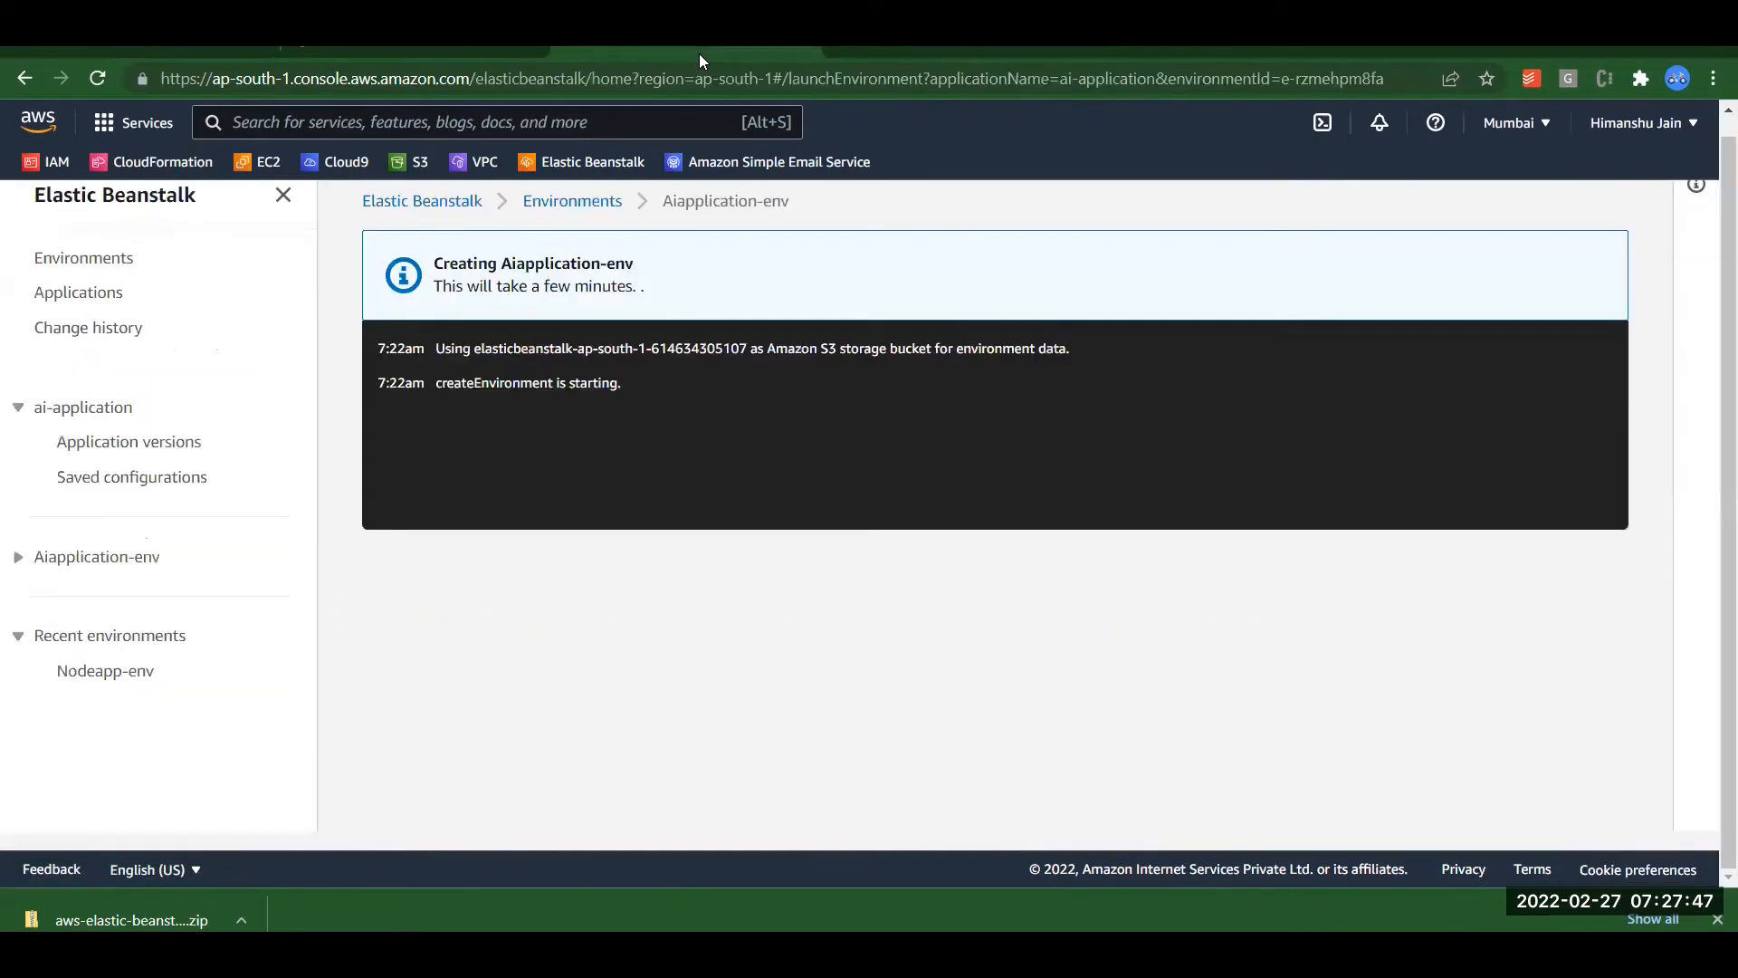
Open Aiapplication-env from the environments list, view its live sample site, and return to its dashboard.
click(612, 200)
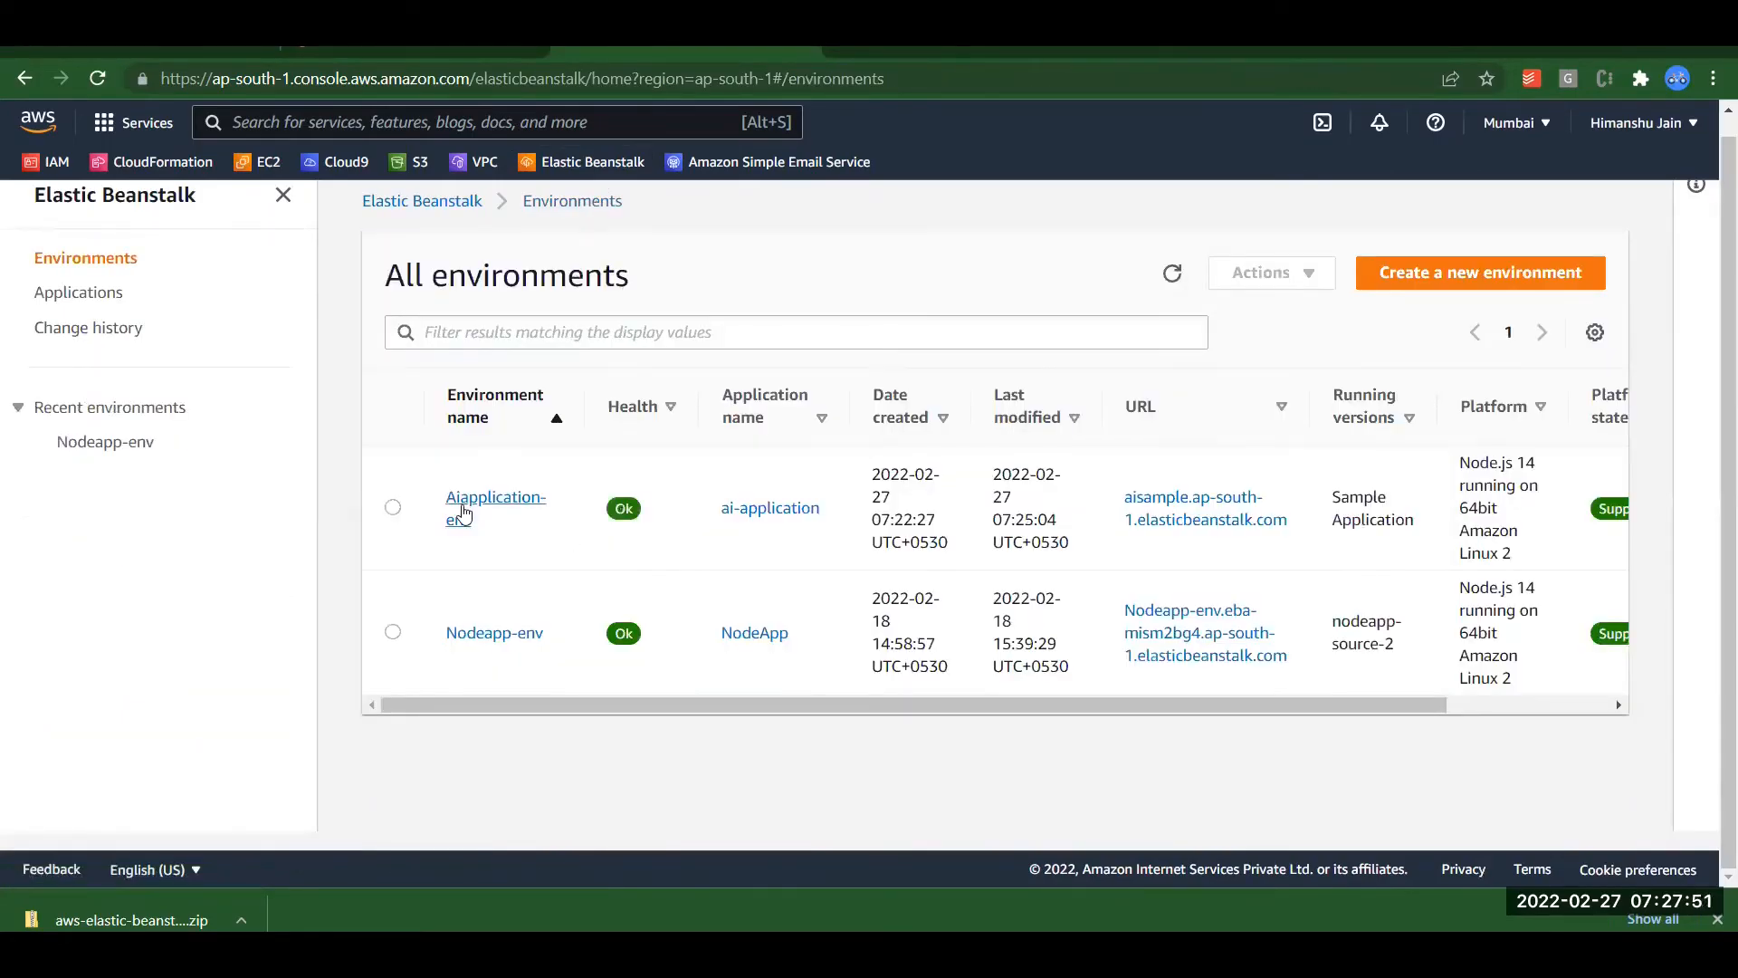
click(508, 503)
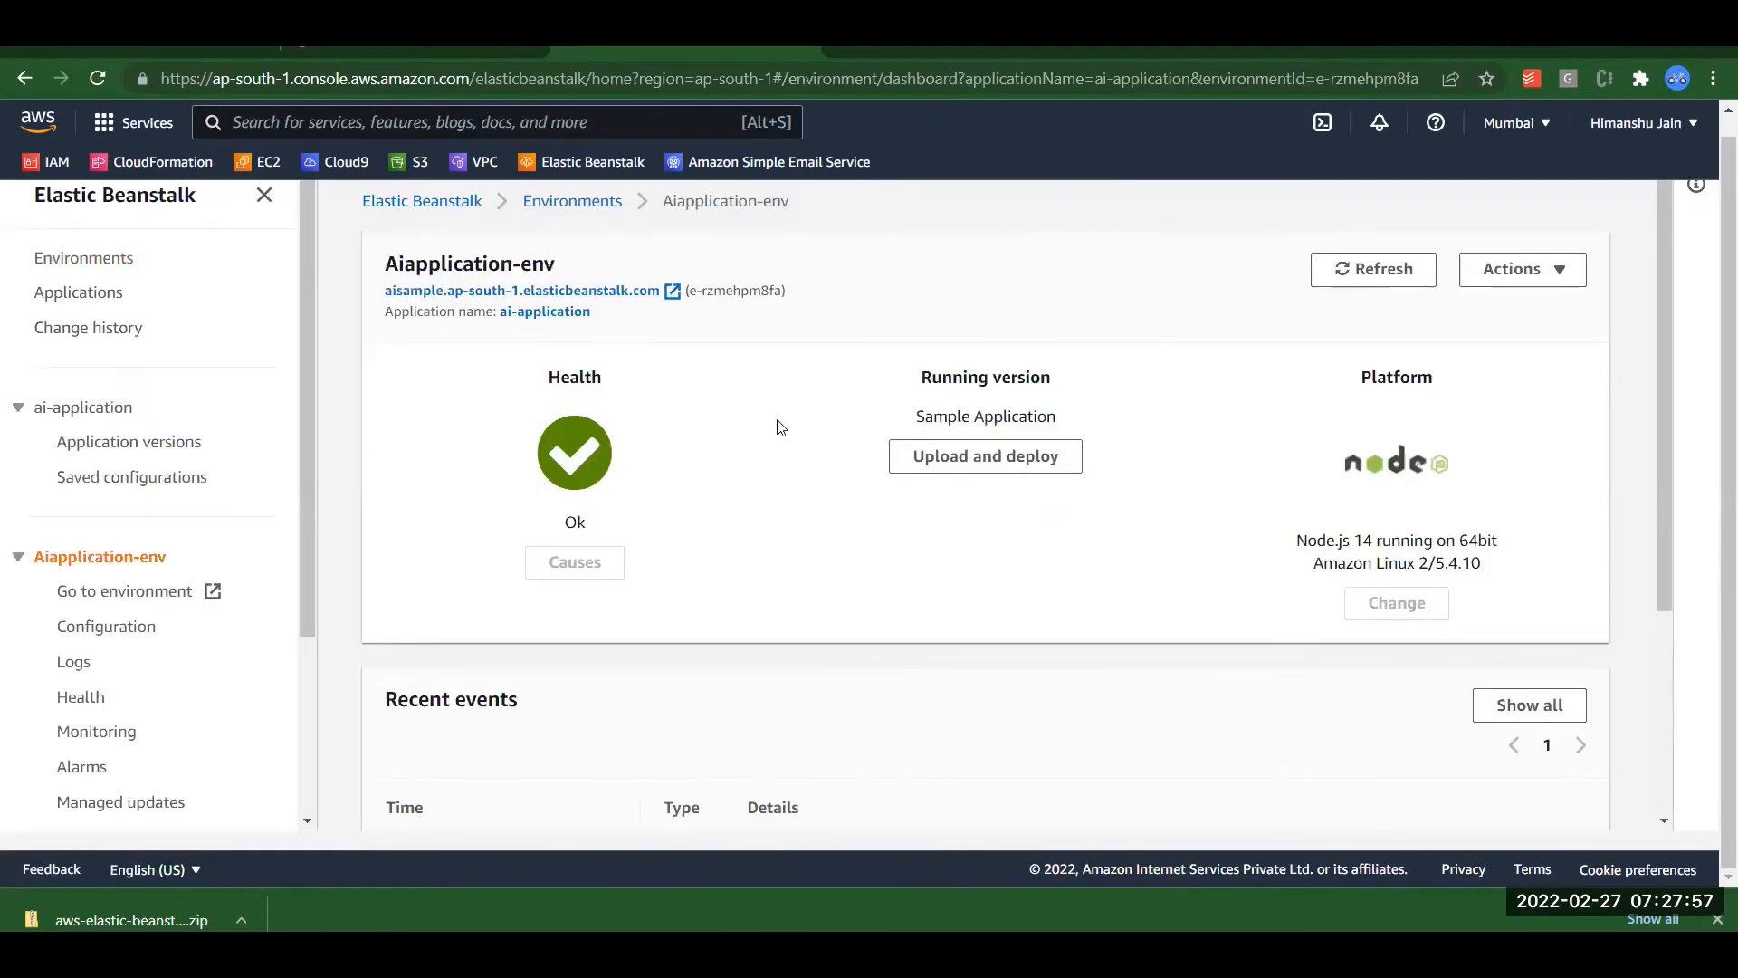
click(637, 289)
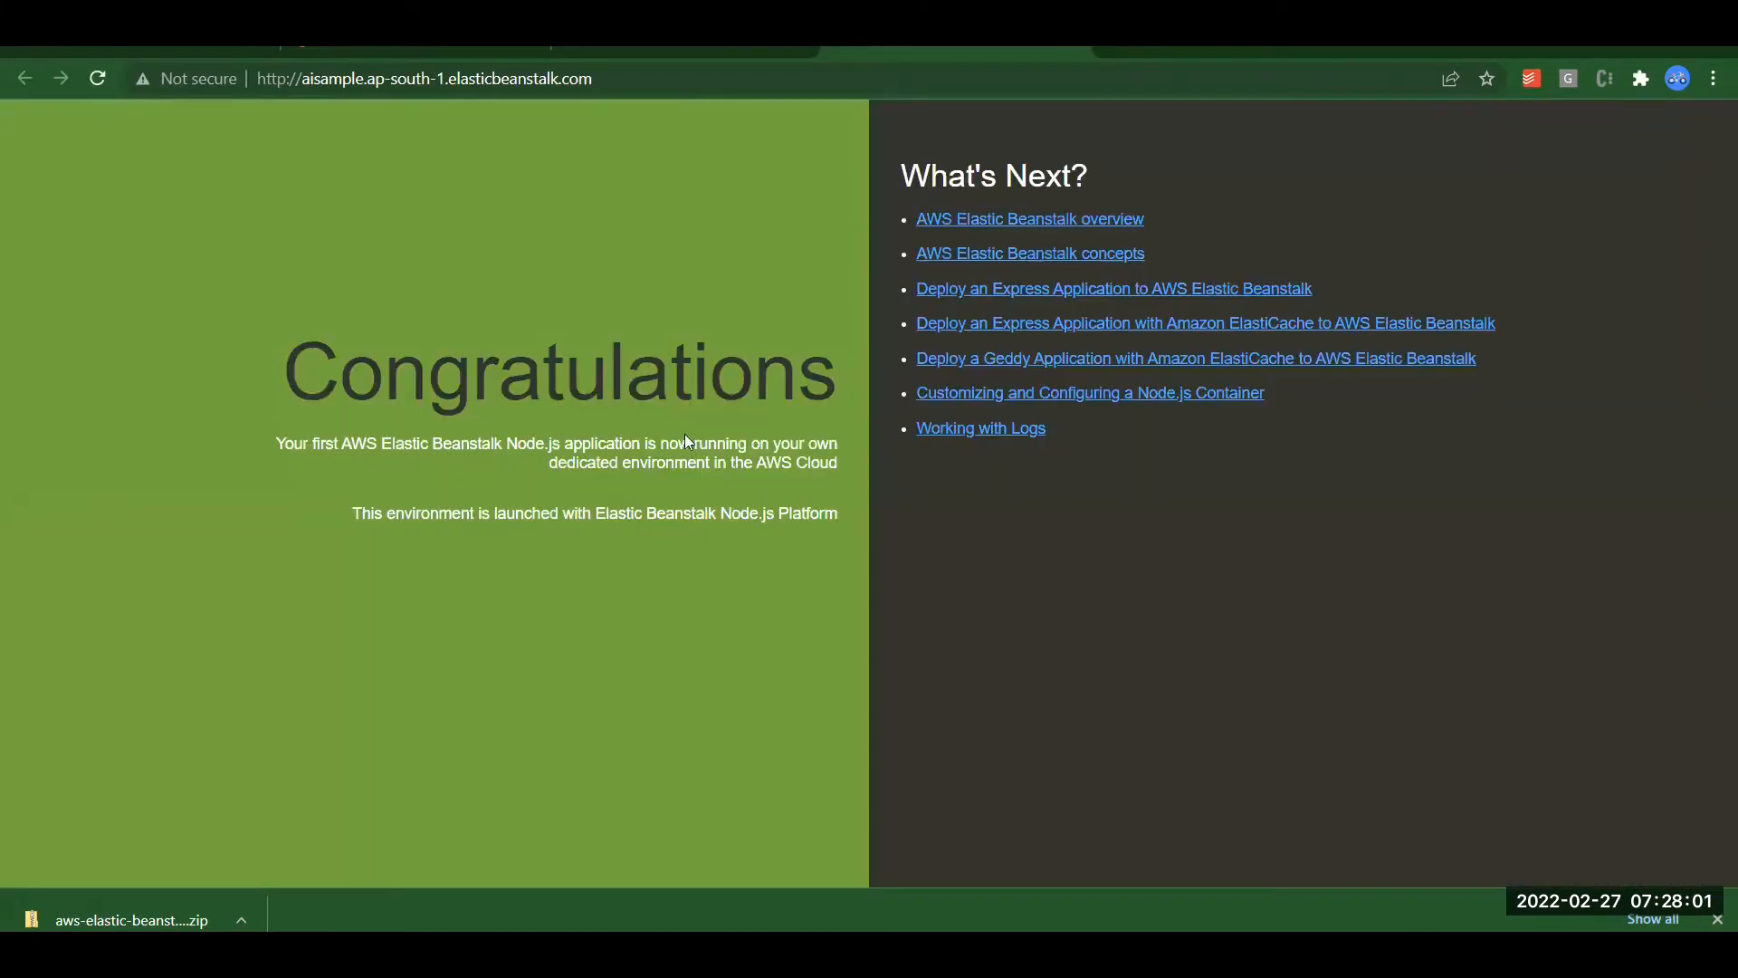
click(660, 56)
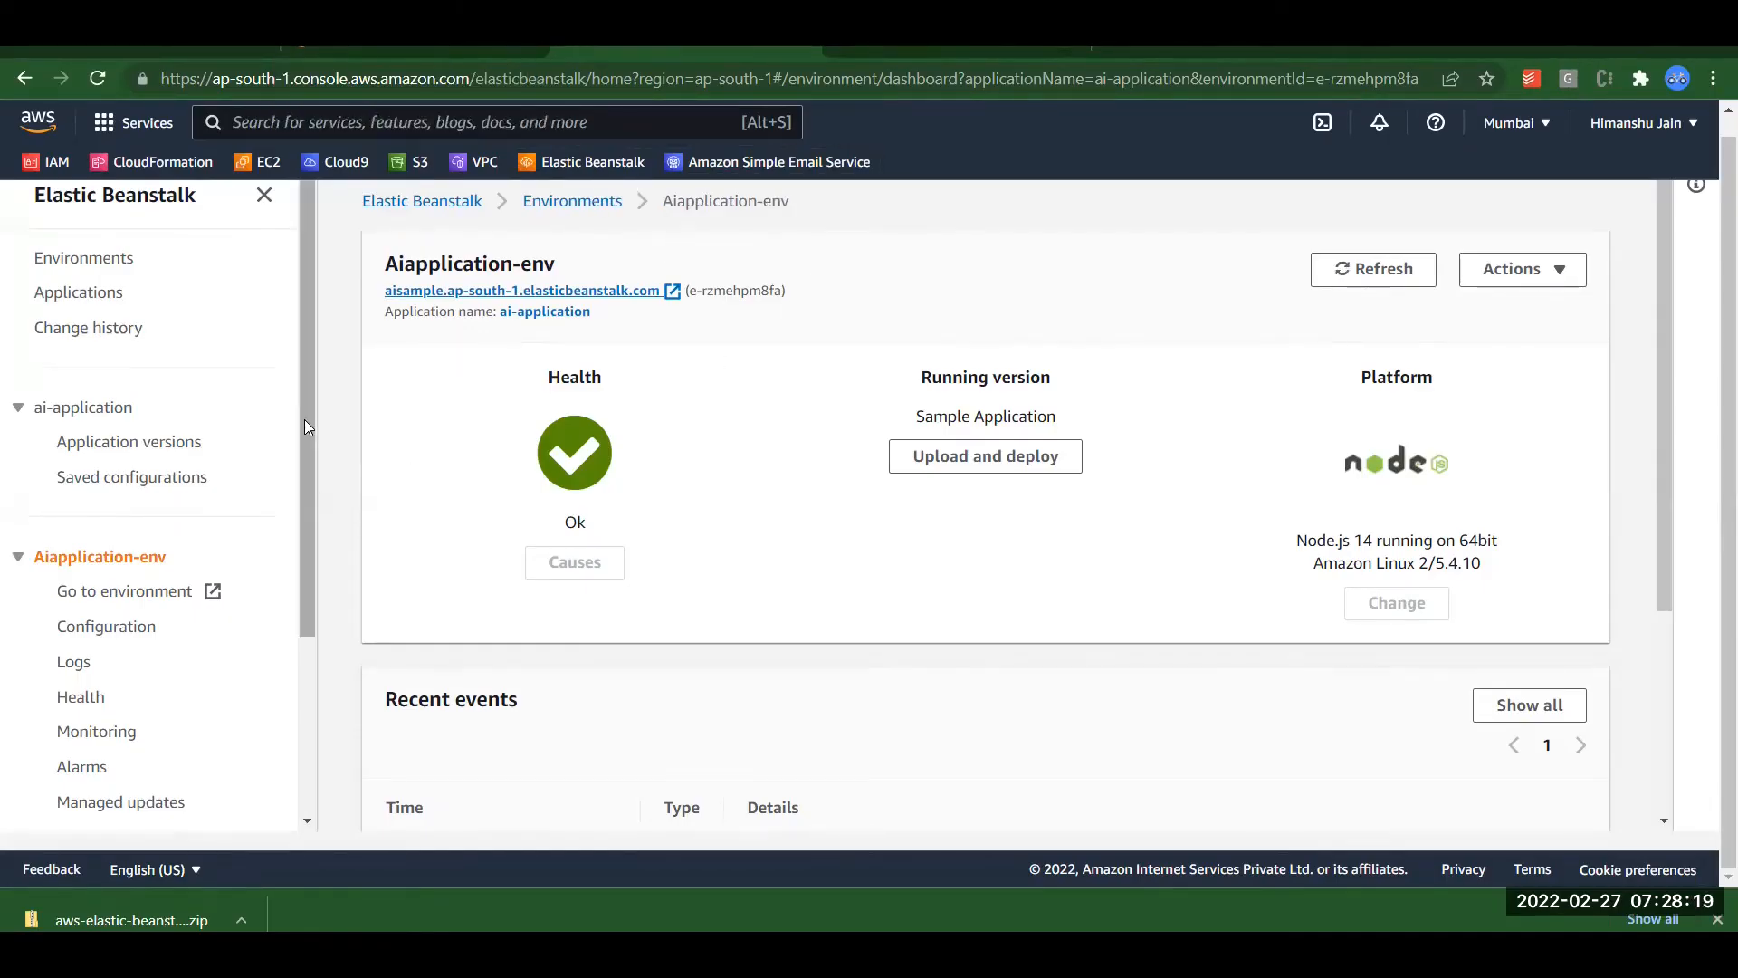
drag(304, 420, 304, 556)
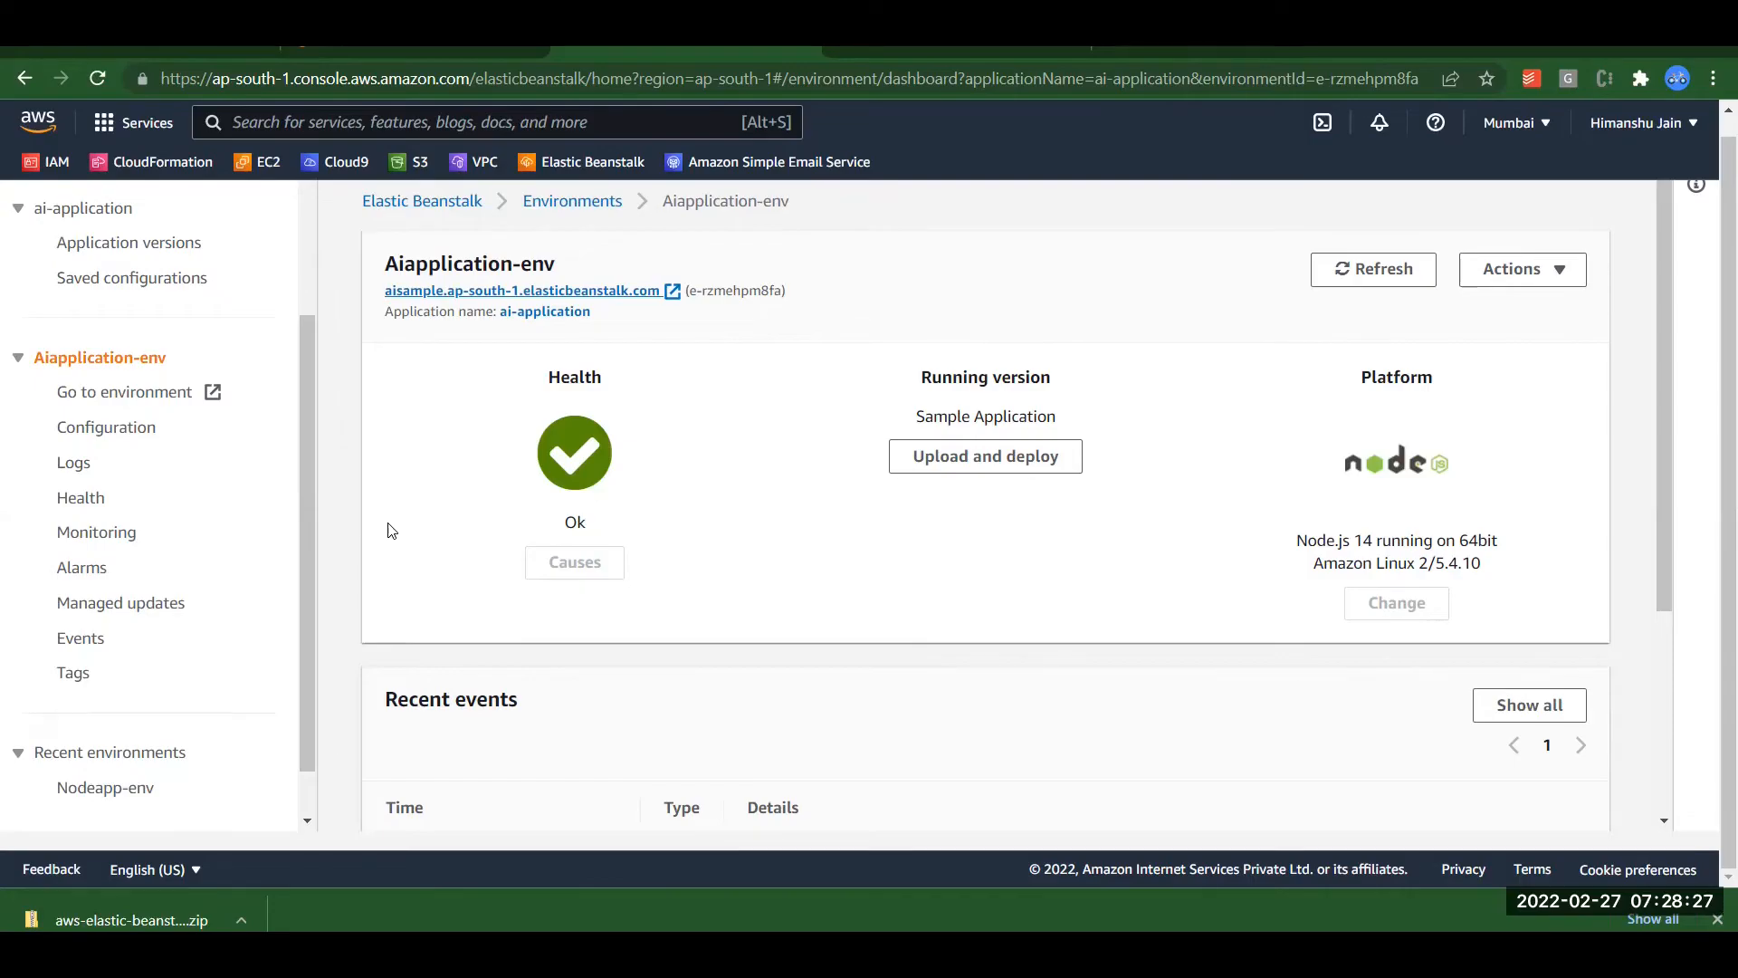
Read through ai-codebuild build 1's log, including the npm i --save command, and confirm status Succeeded.
click(437, 51)
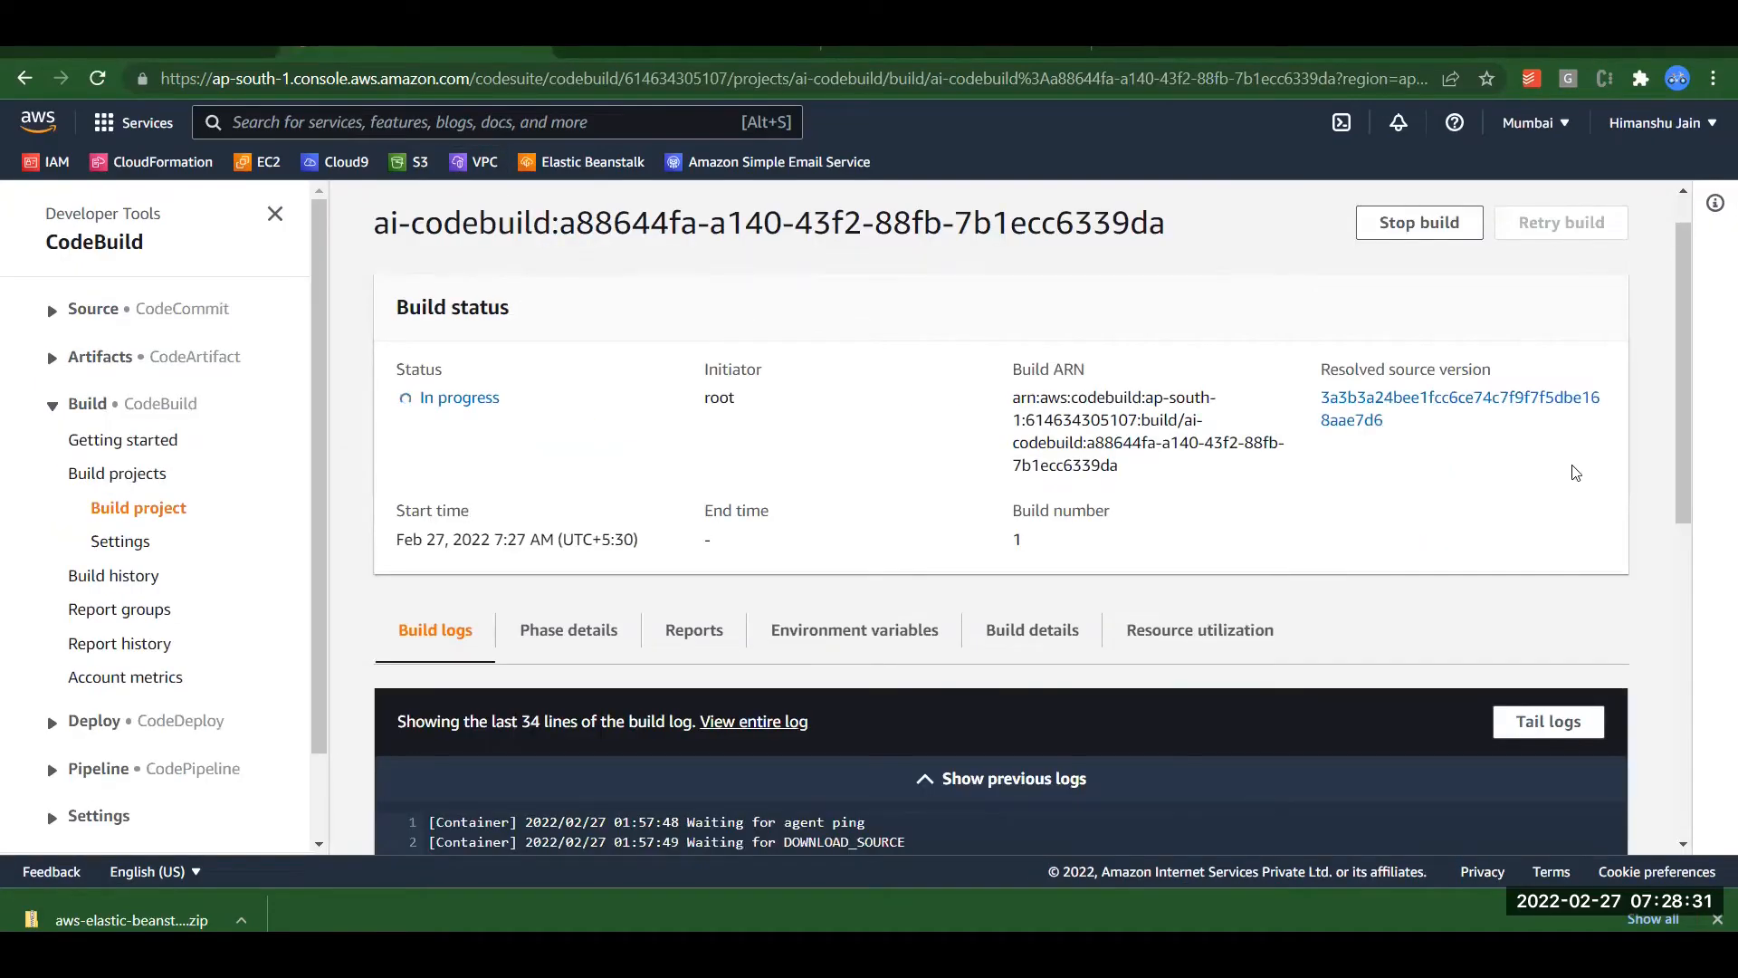
drag(1691, 398, 1702, 606)
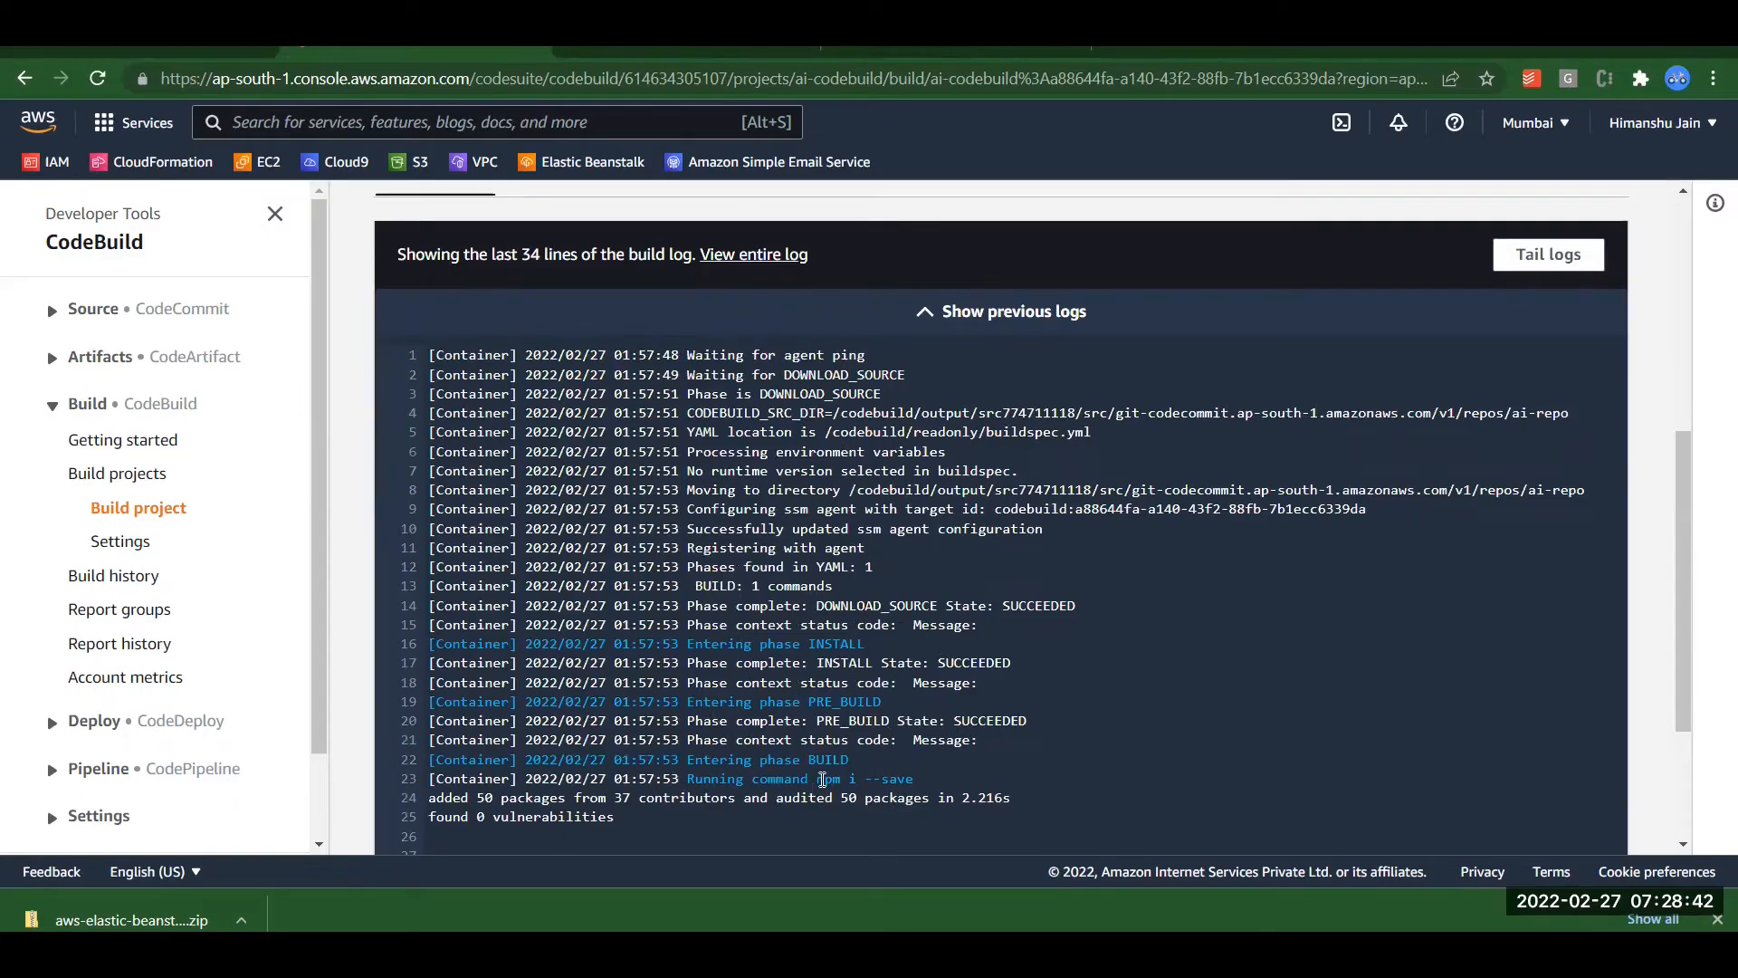
drag(818, 778, 917, 781)
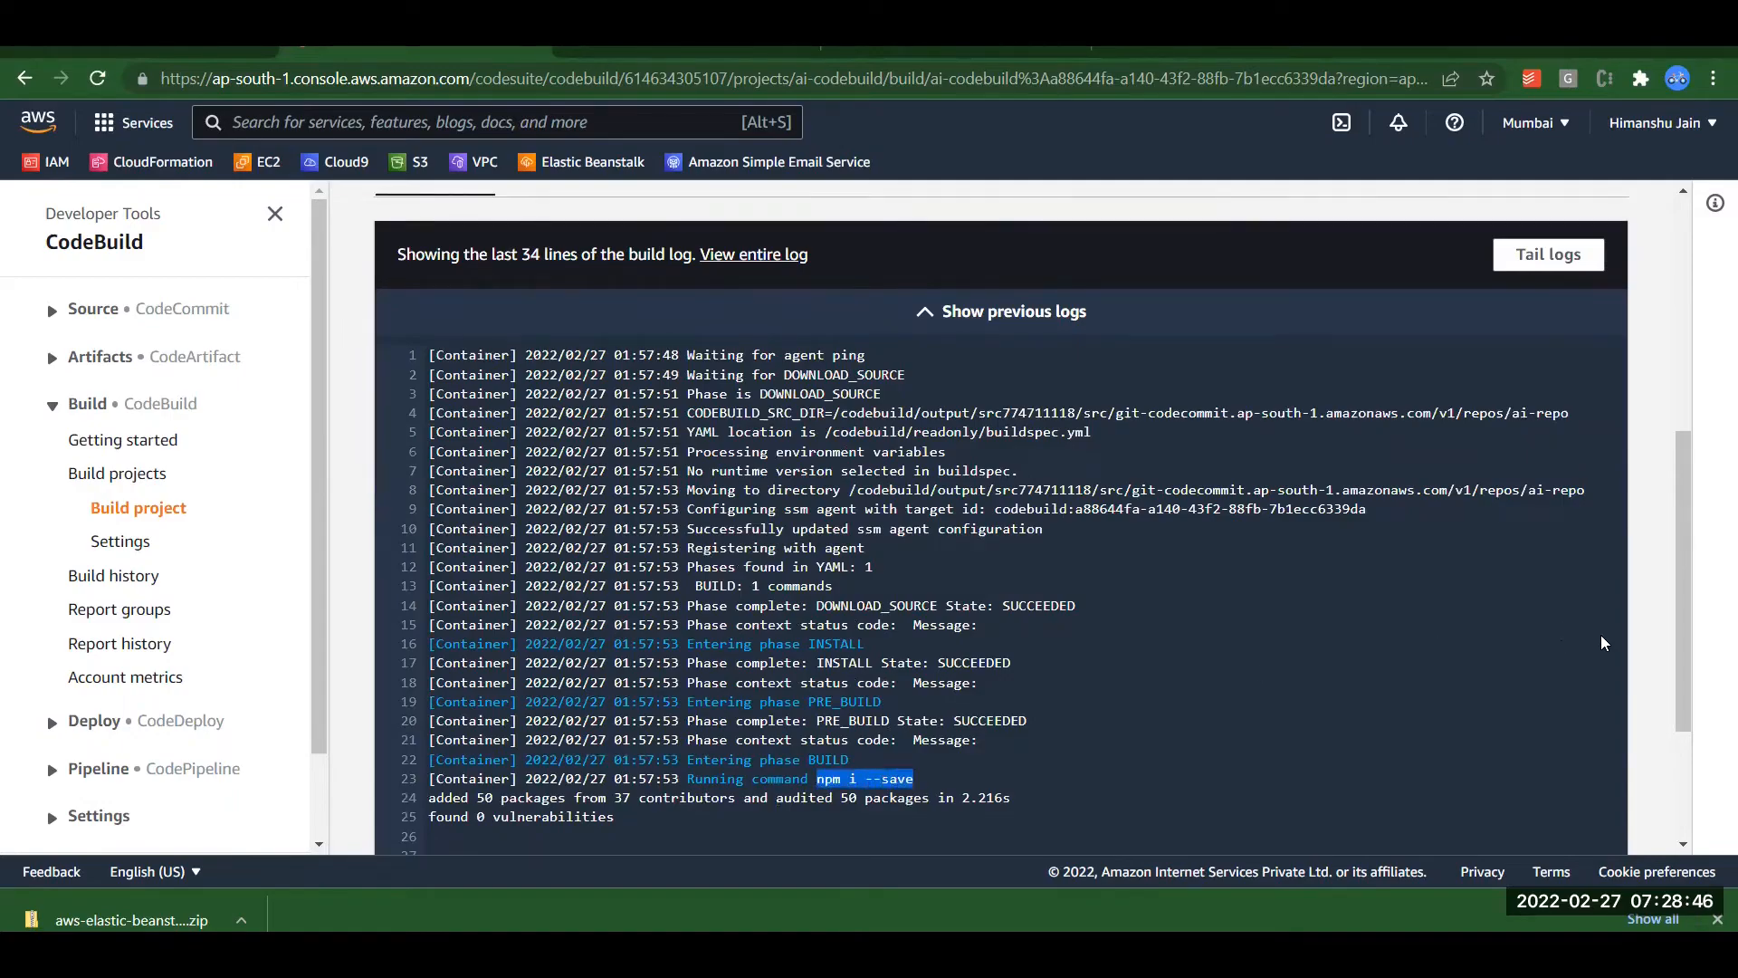
drag(1687, 530, 1711, 629)
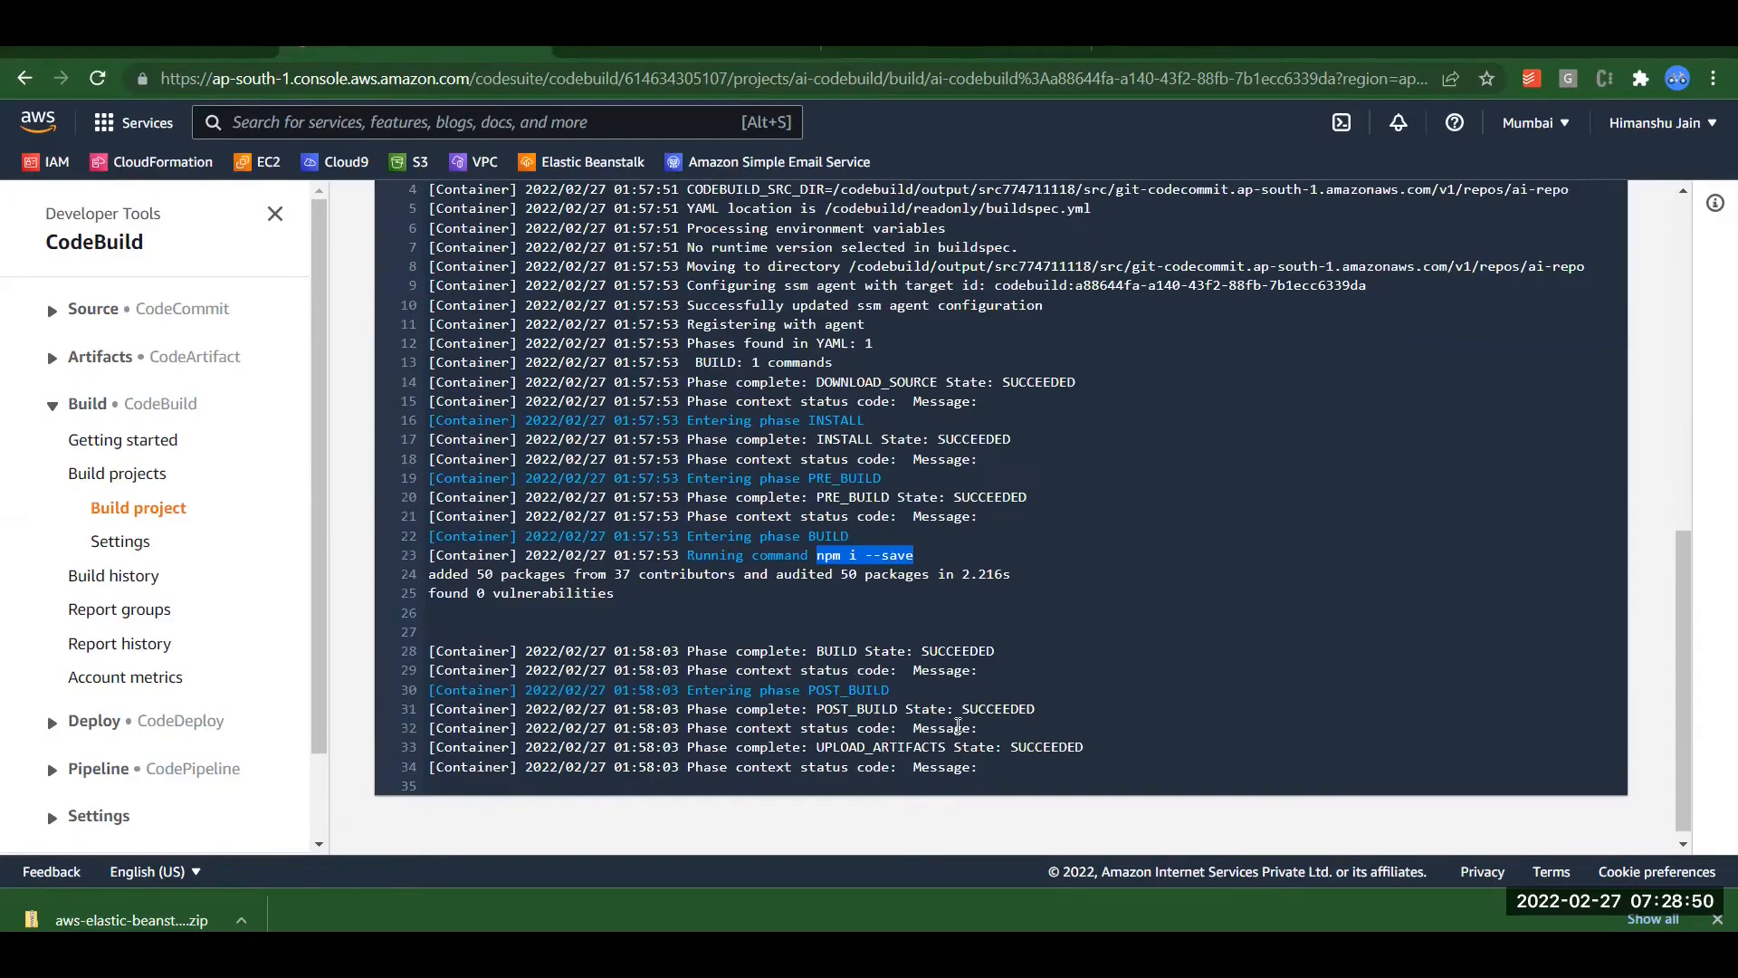
drag(1679, 660, 1676, 223)
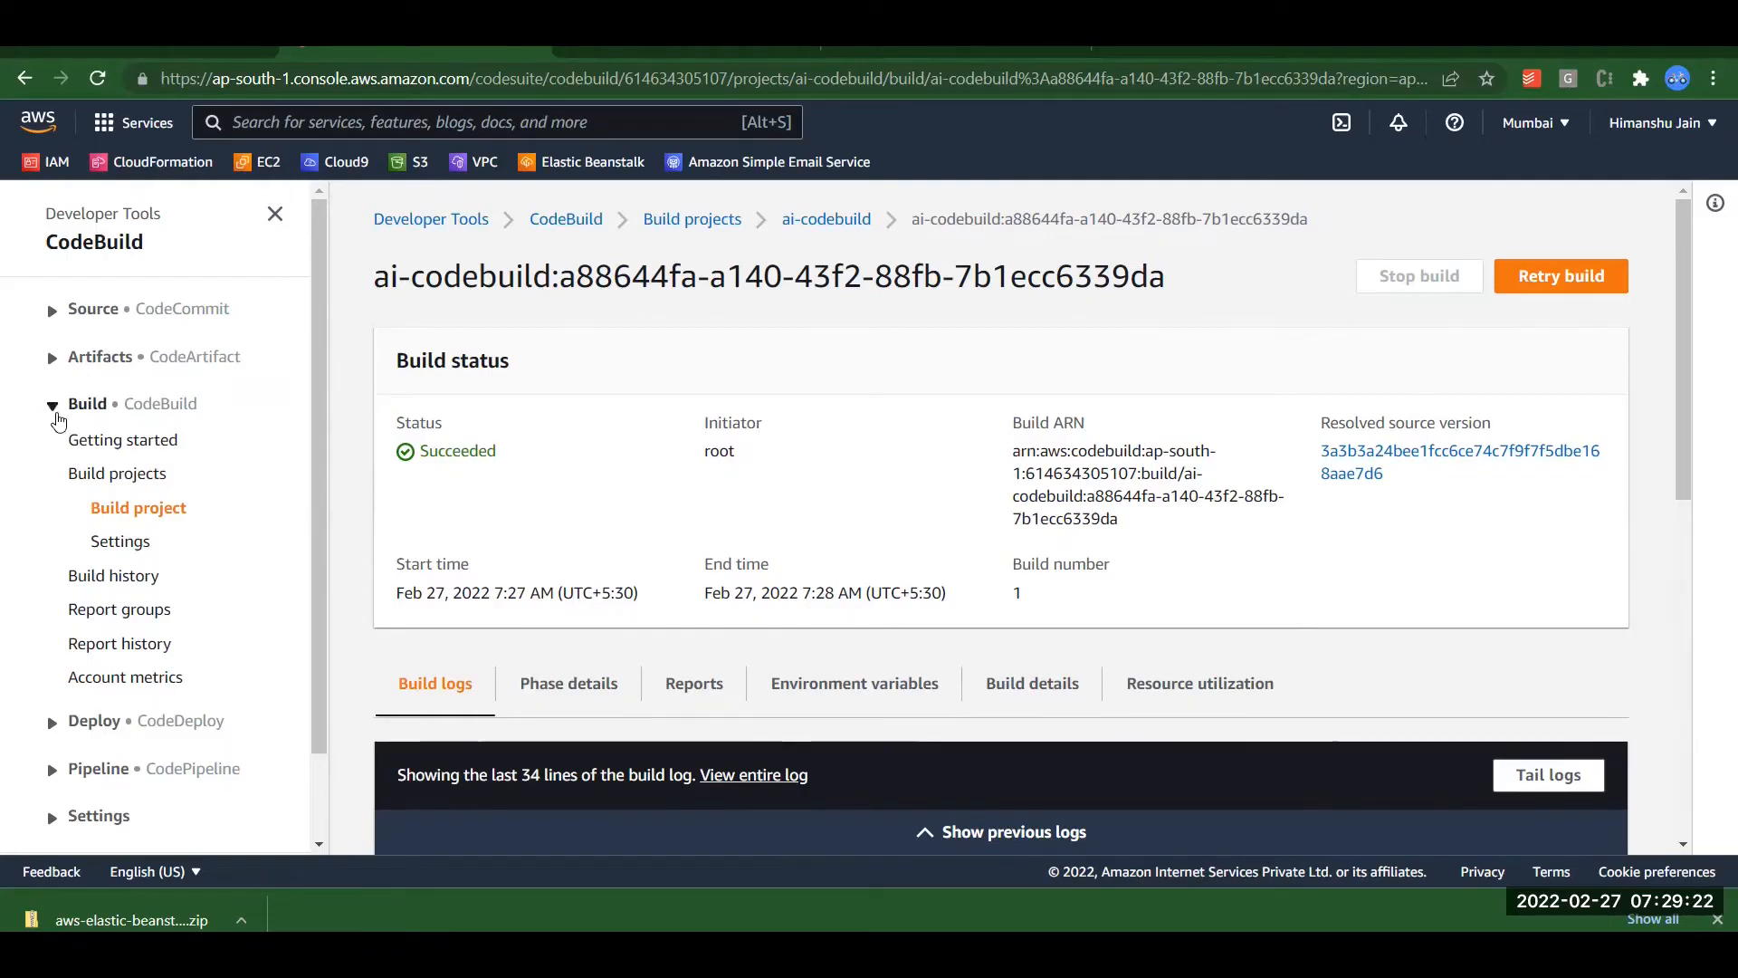
drag(318, 447, 311, 638)
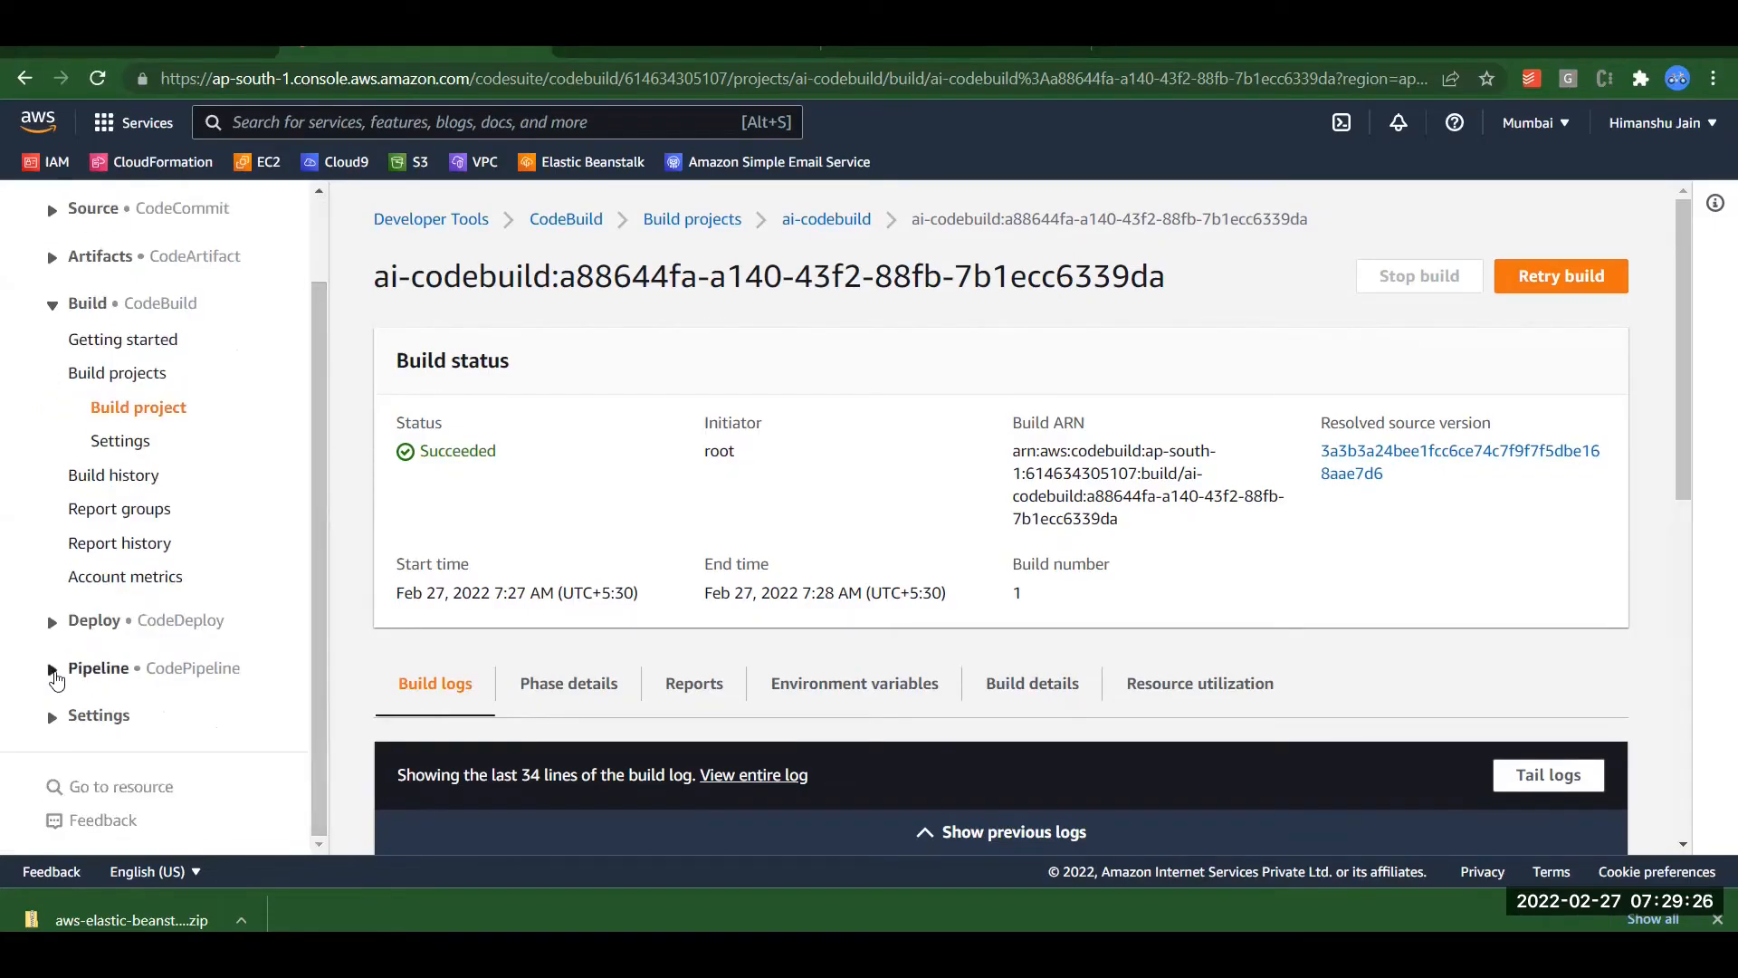
Open the Create pipeline wizard from the CodePipeline Pipelines list.
click(52, 670)
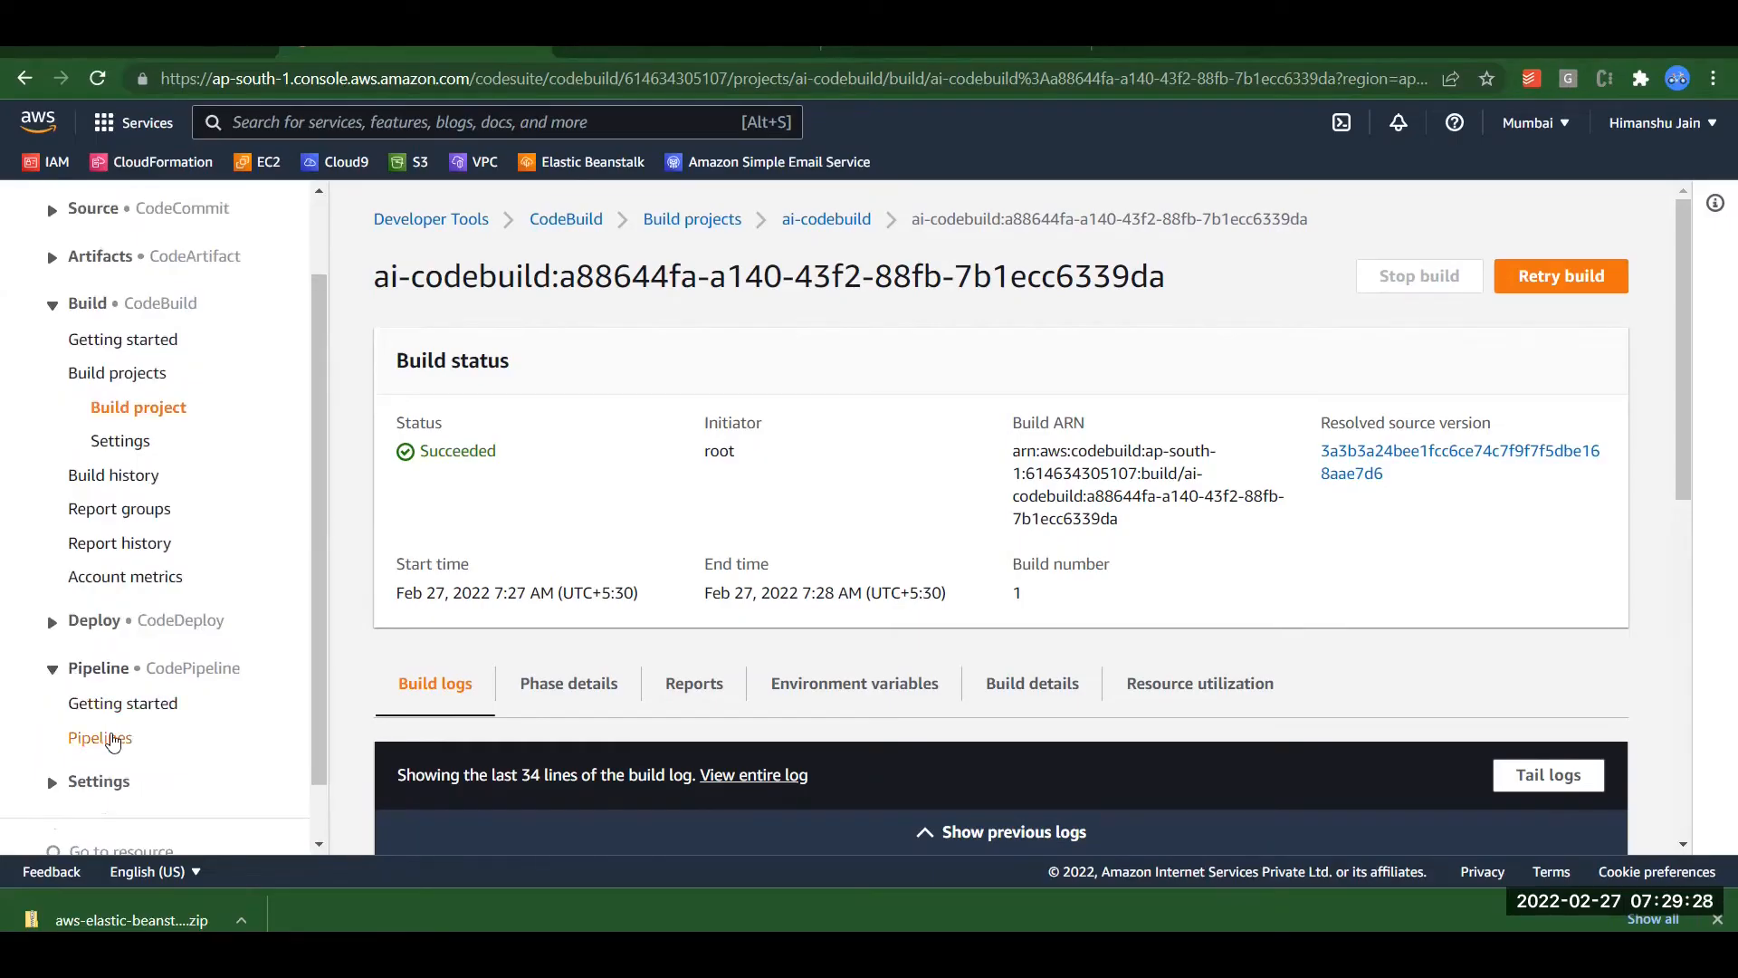
click(107, 738)
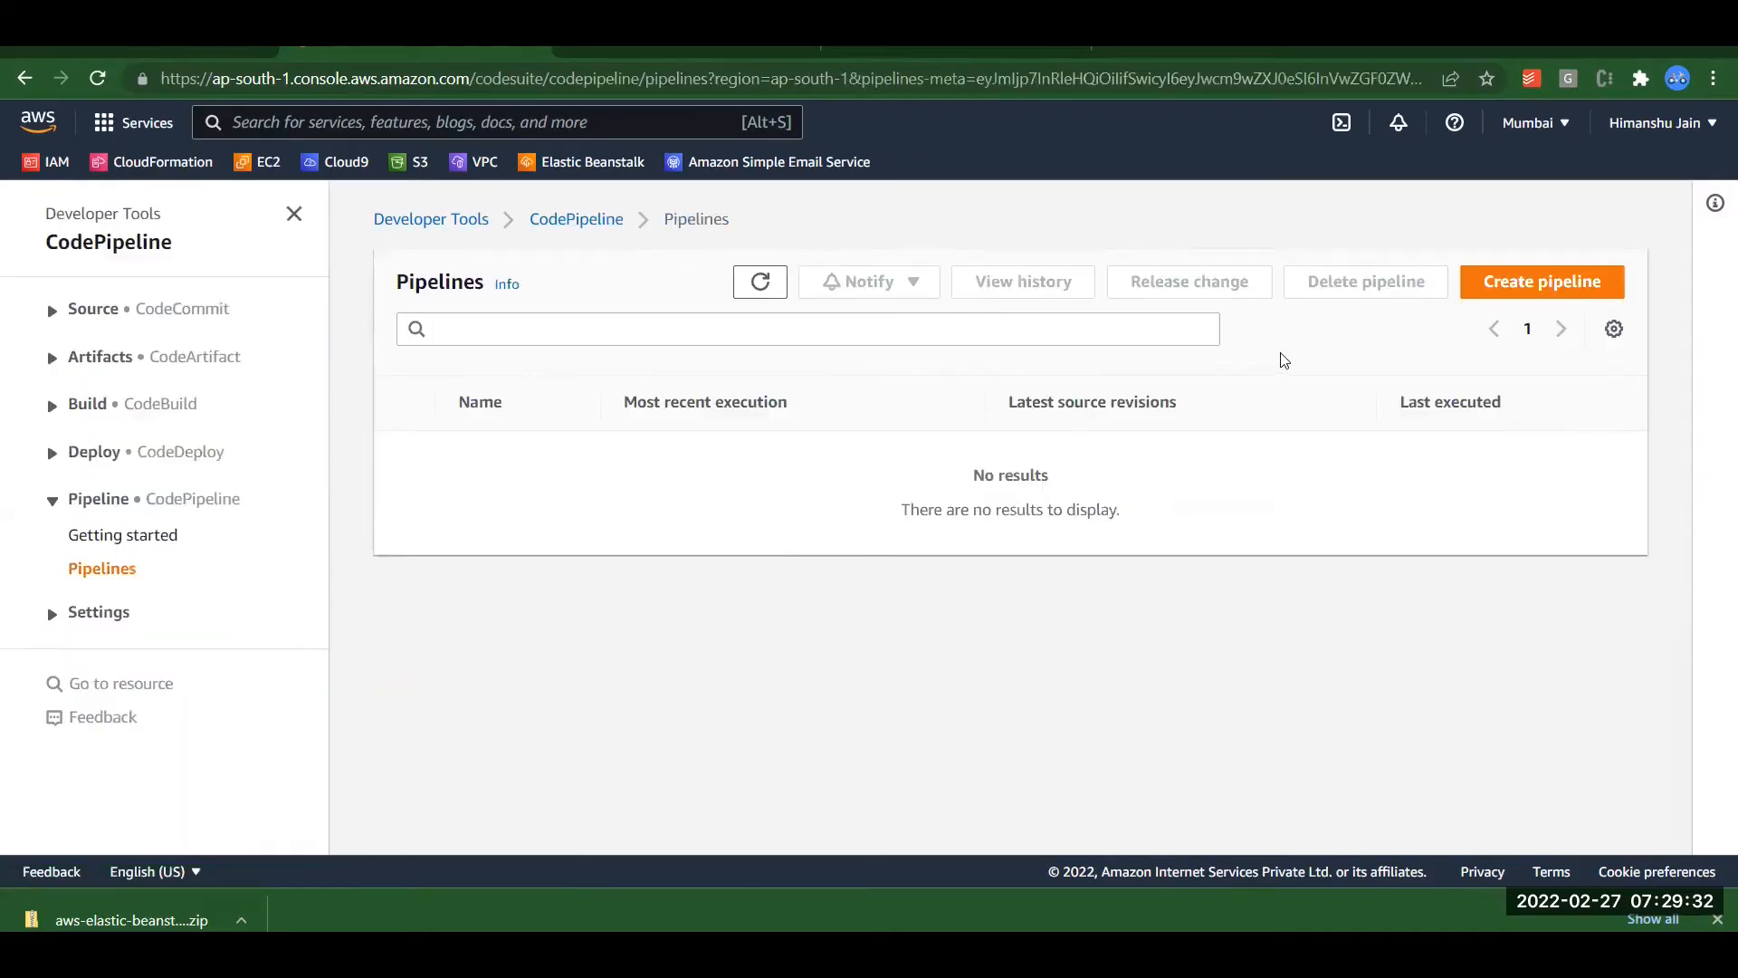
click(1549, 283)
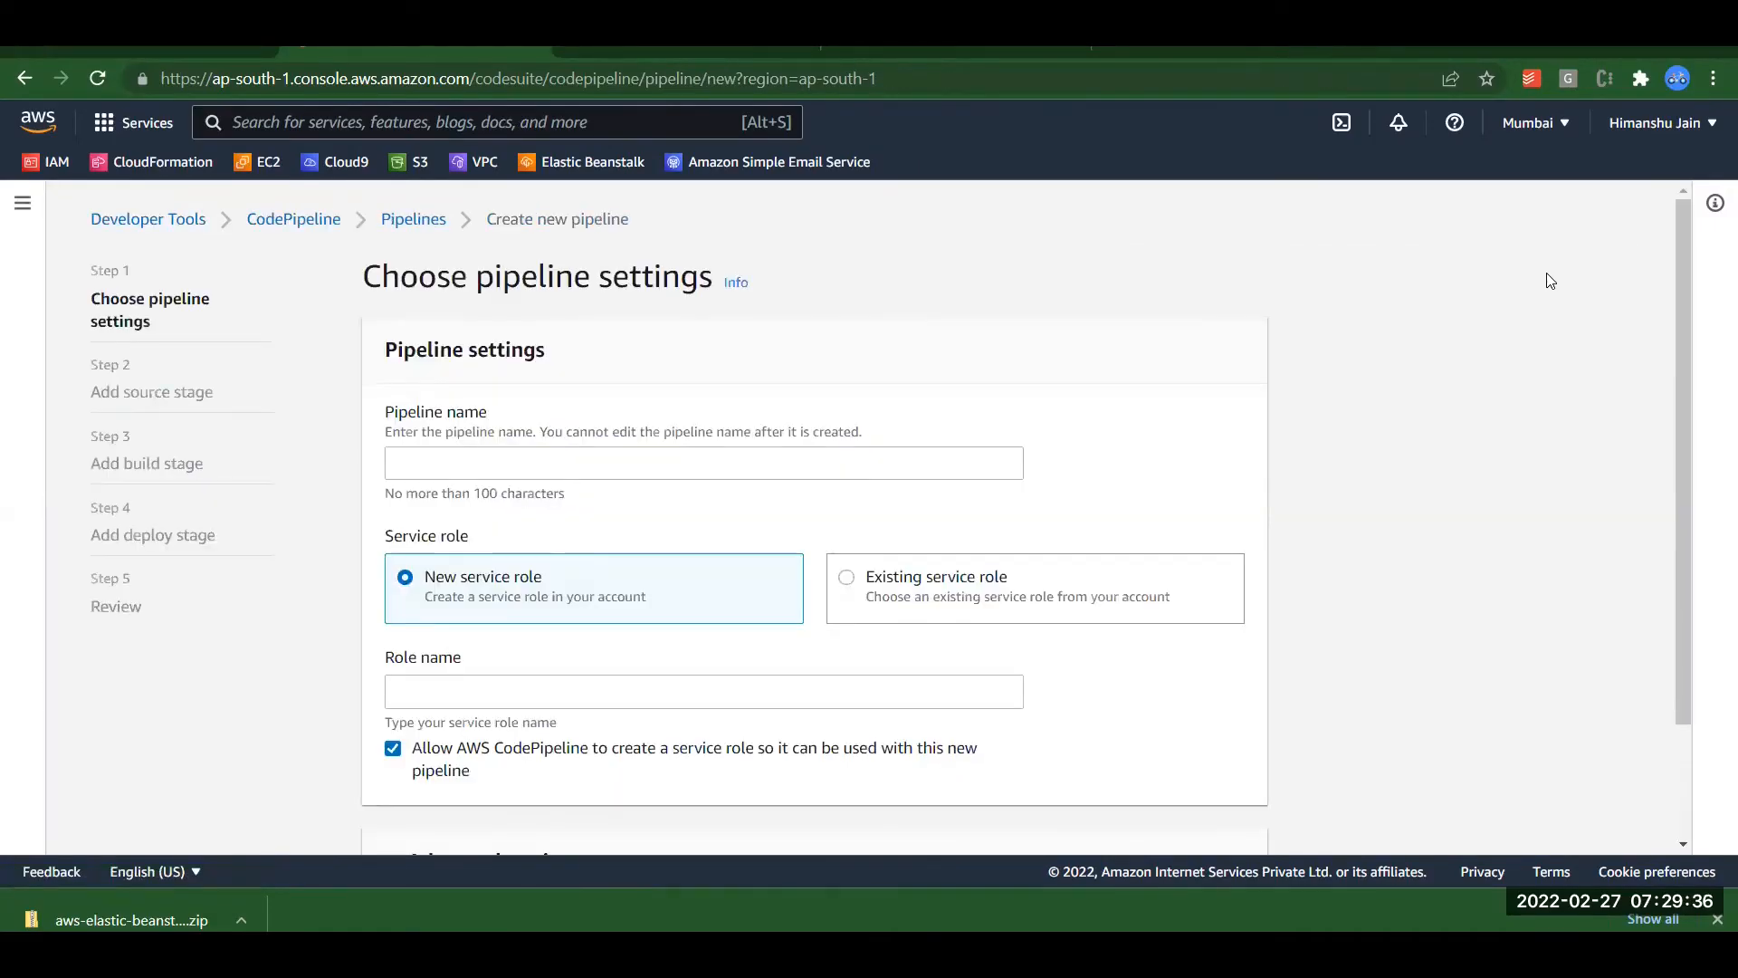
drag(1684, 269, 1662, 338)
Name the pipeline ai-pipeline, keeping the new service role AWSCodePipelineServiceRole-ap-south-1-ai-pipeline.
click(729, 410)
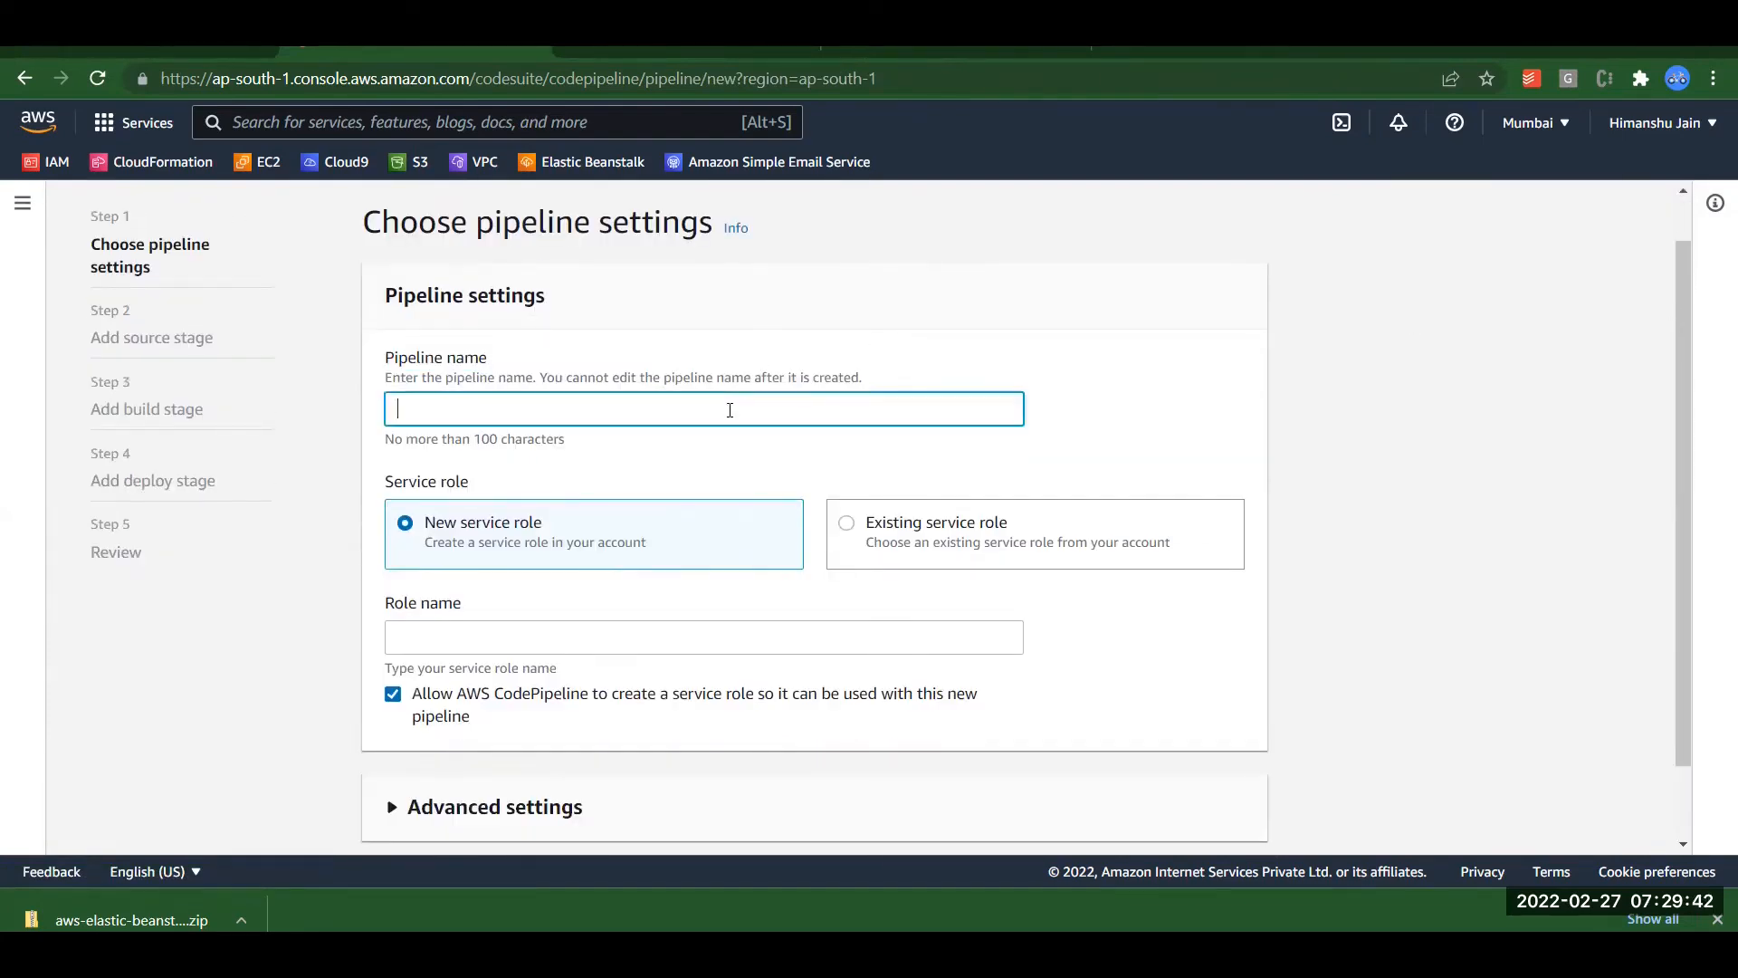
text(ai-pipelie)
key(BackSpace)
text(ne)
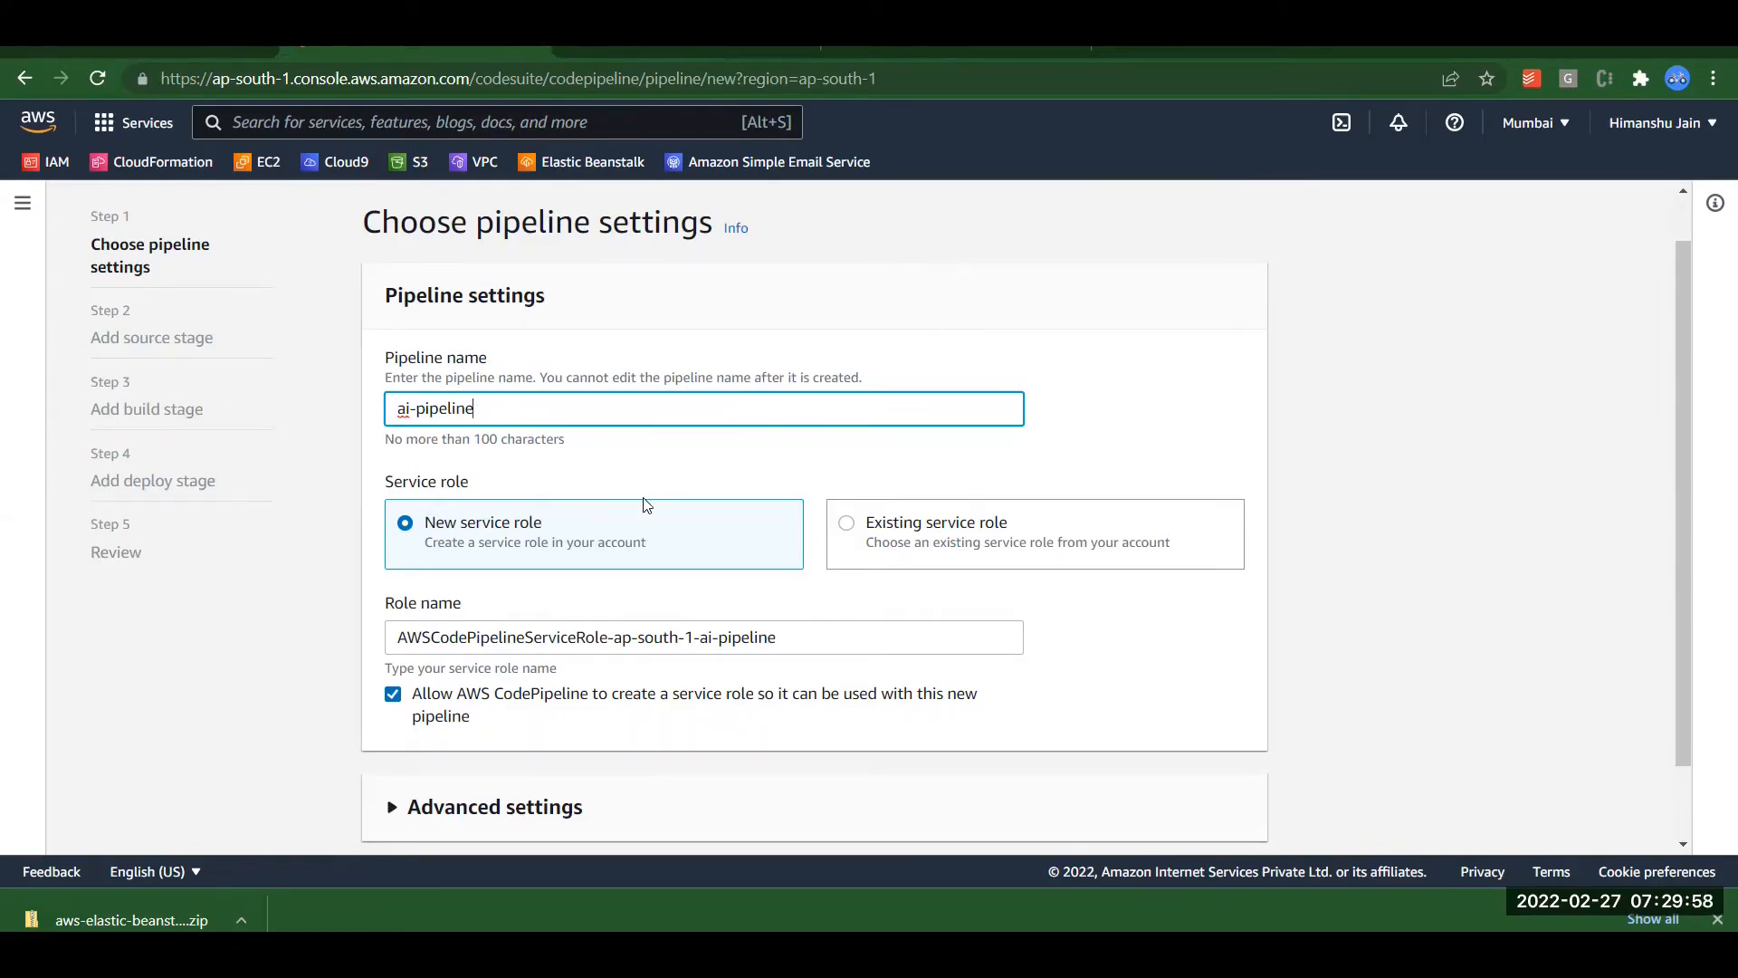
click(575, 590)
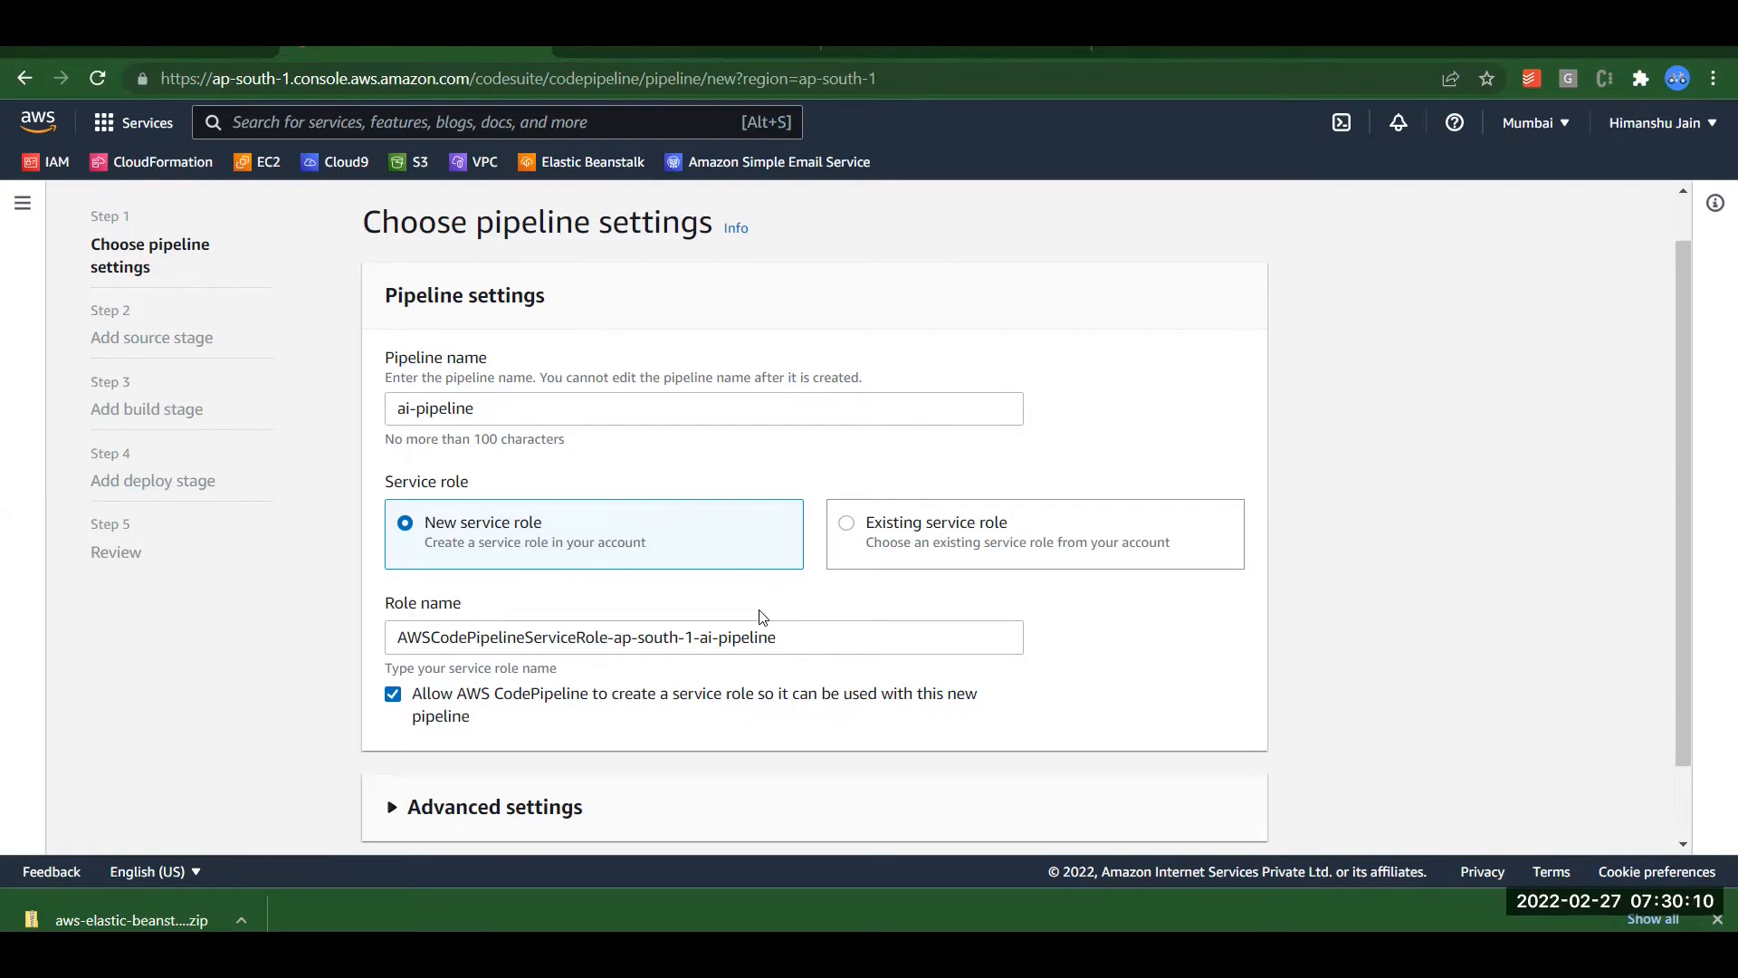
scroll(761, 616, down, 2)
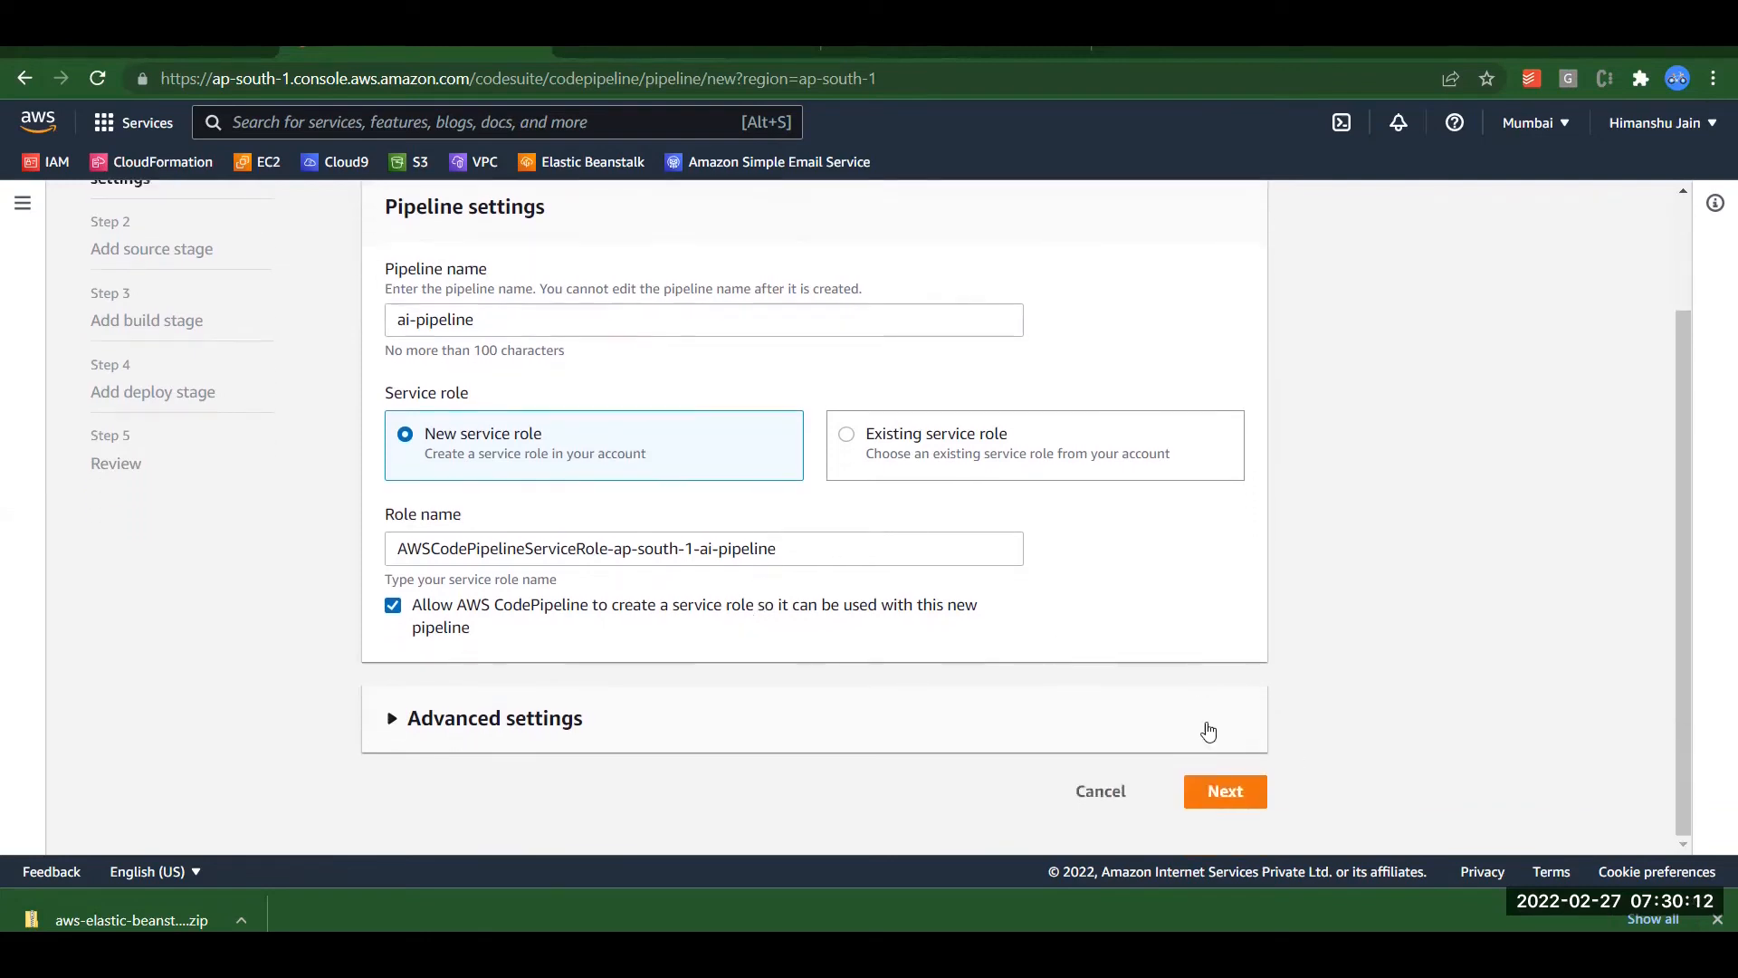
Use AWS CodeCommit repository ai-repo on branch master as the pipeline source.
click(1217, 800)
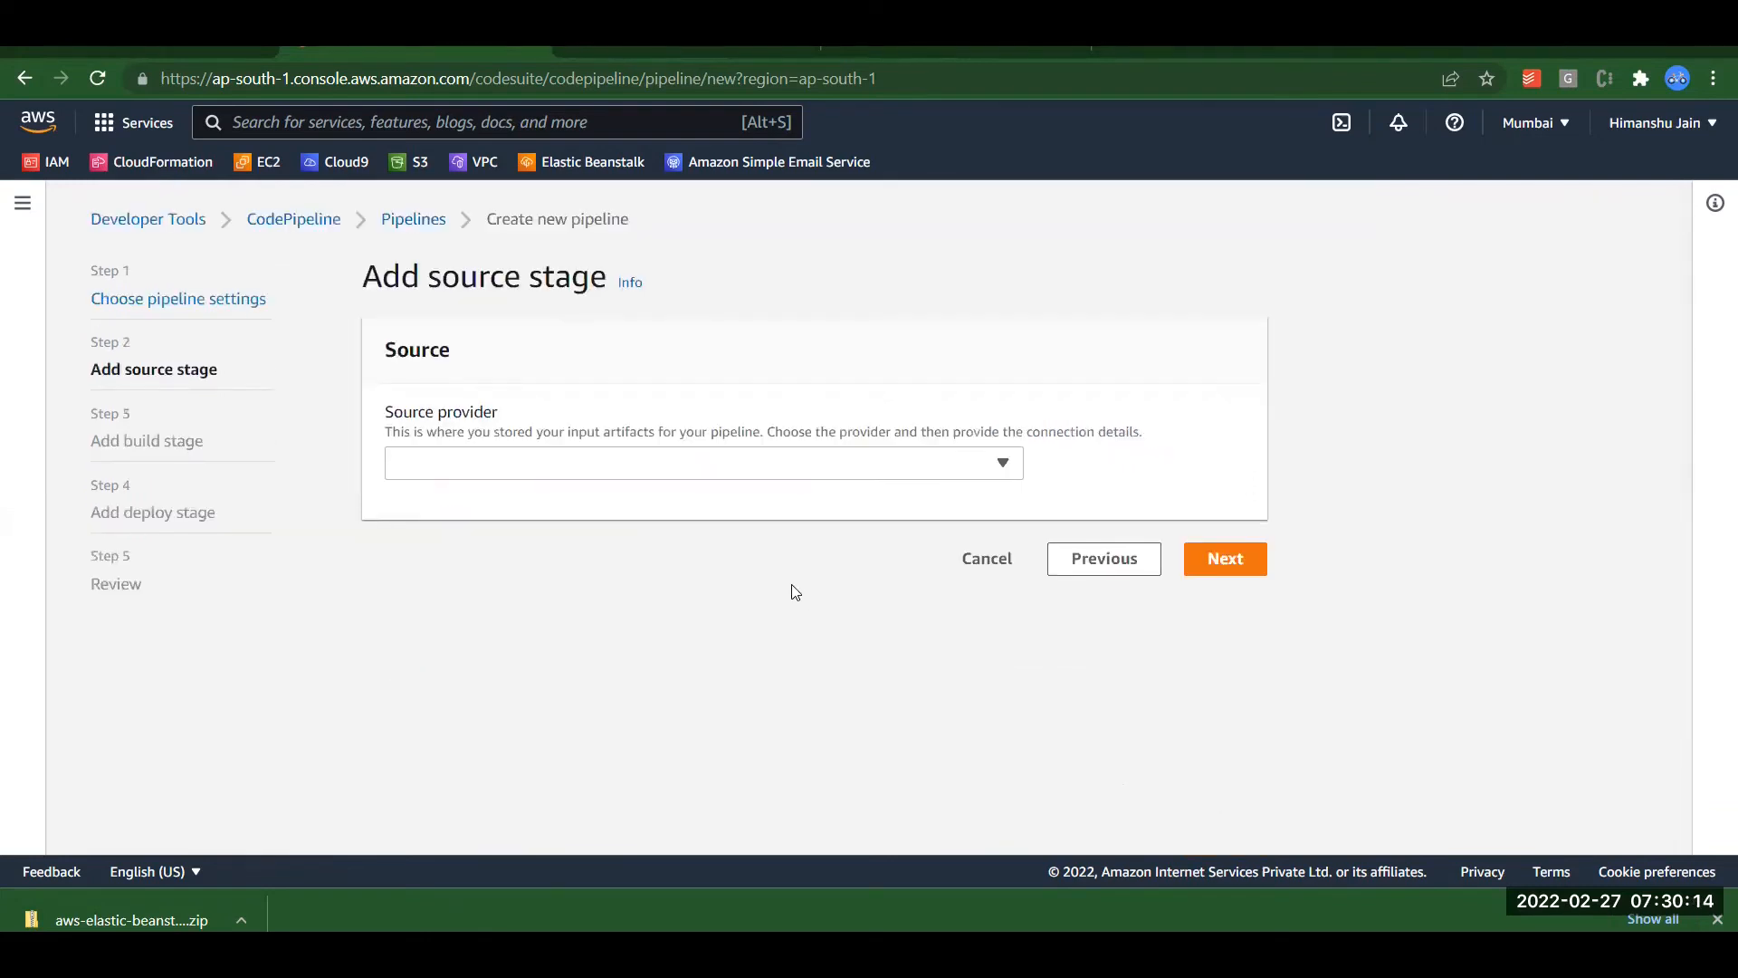
click(765, 470)
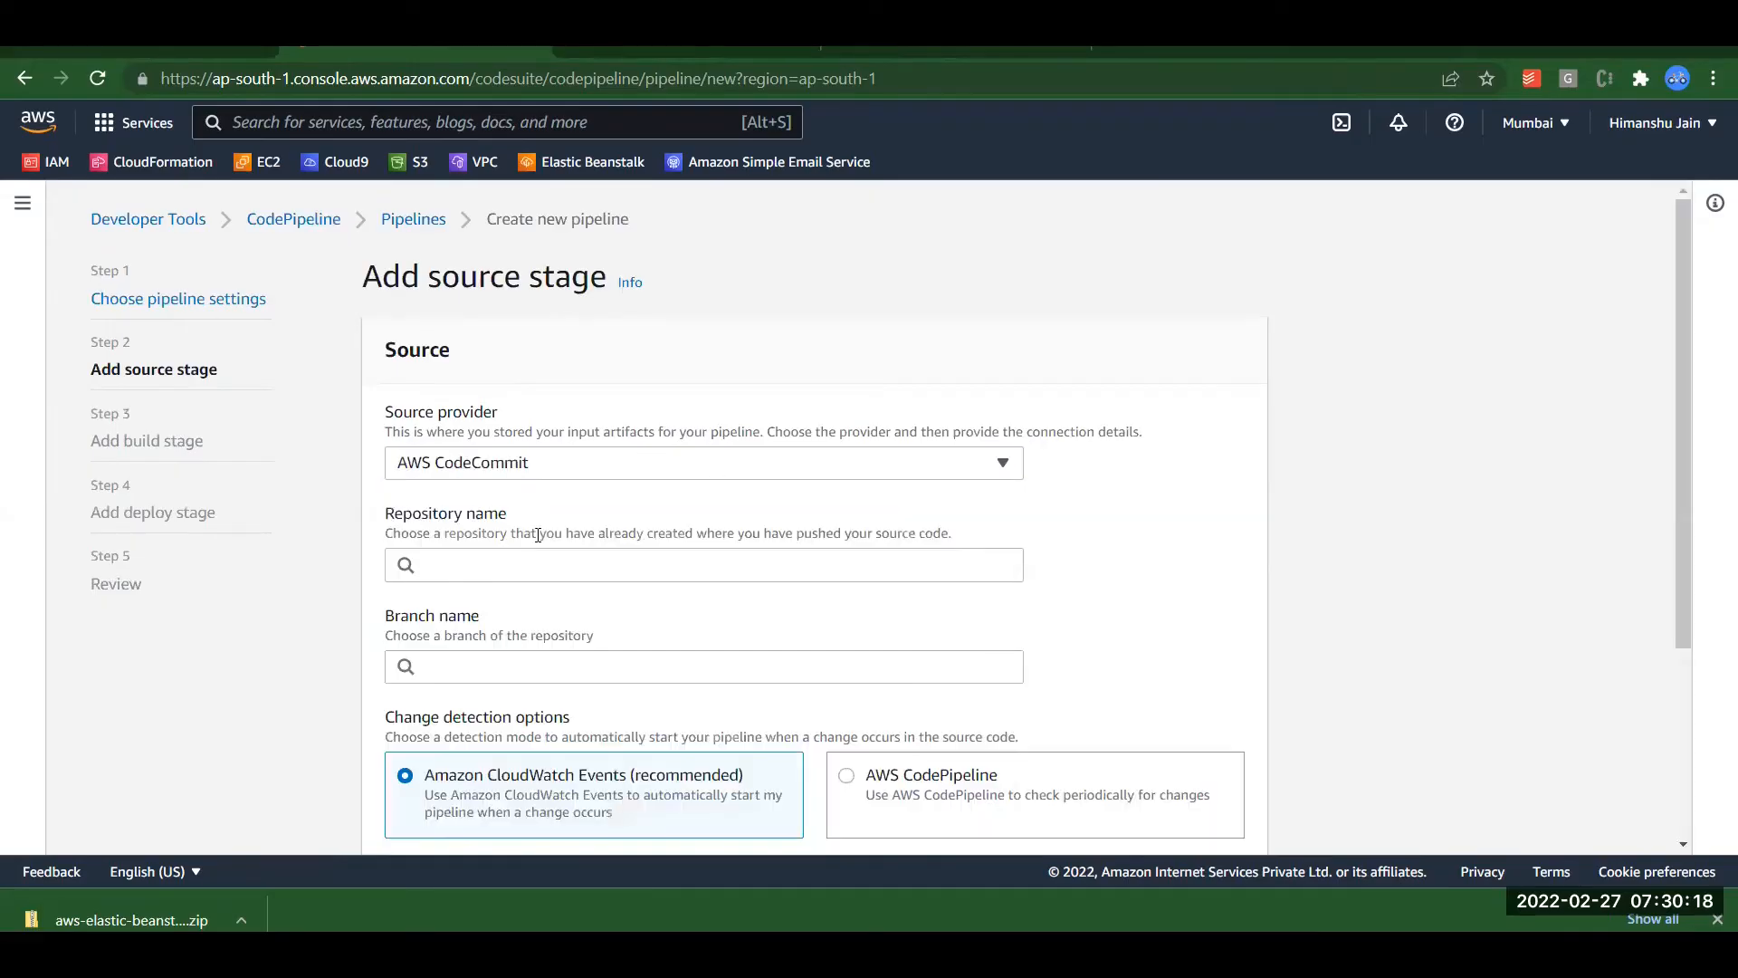
click(482, 567)
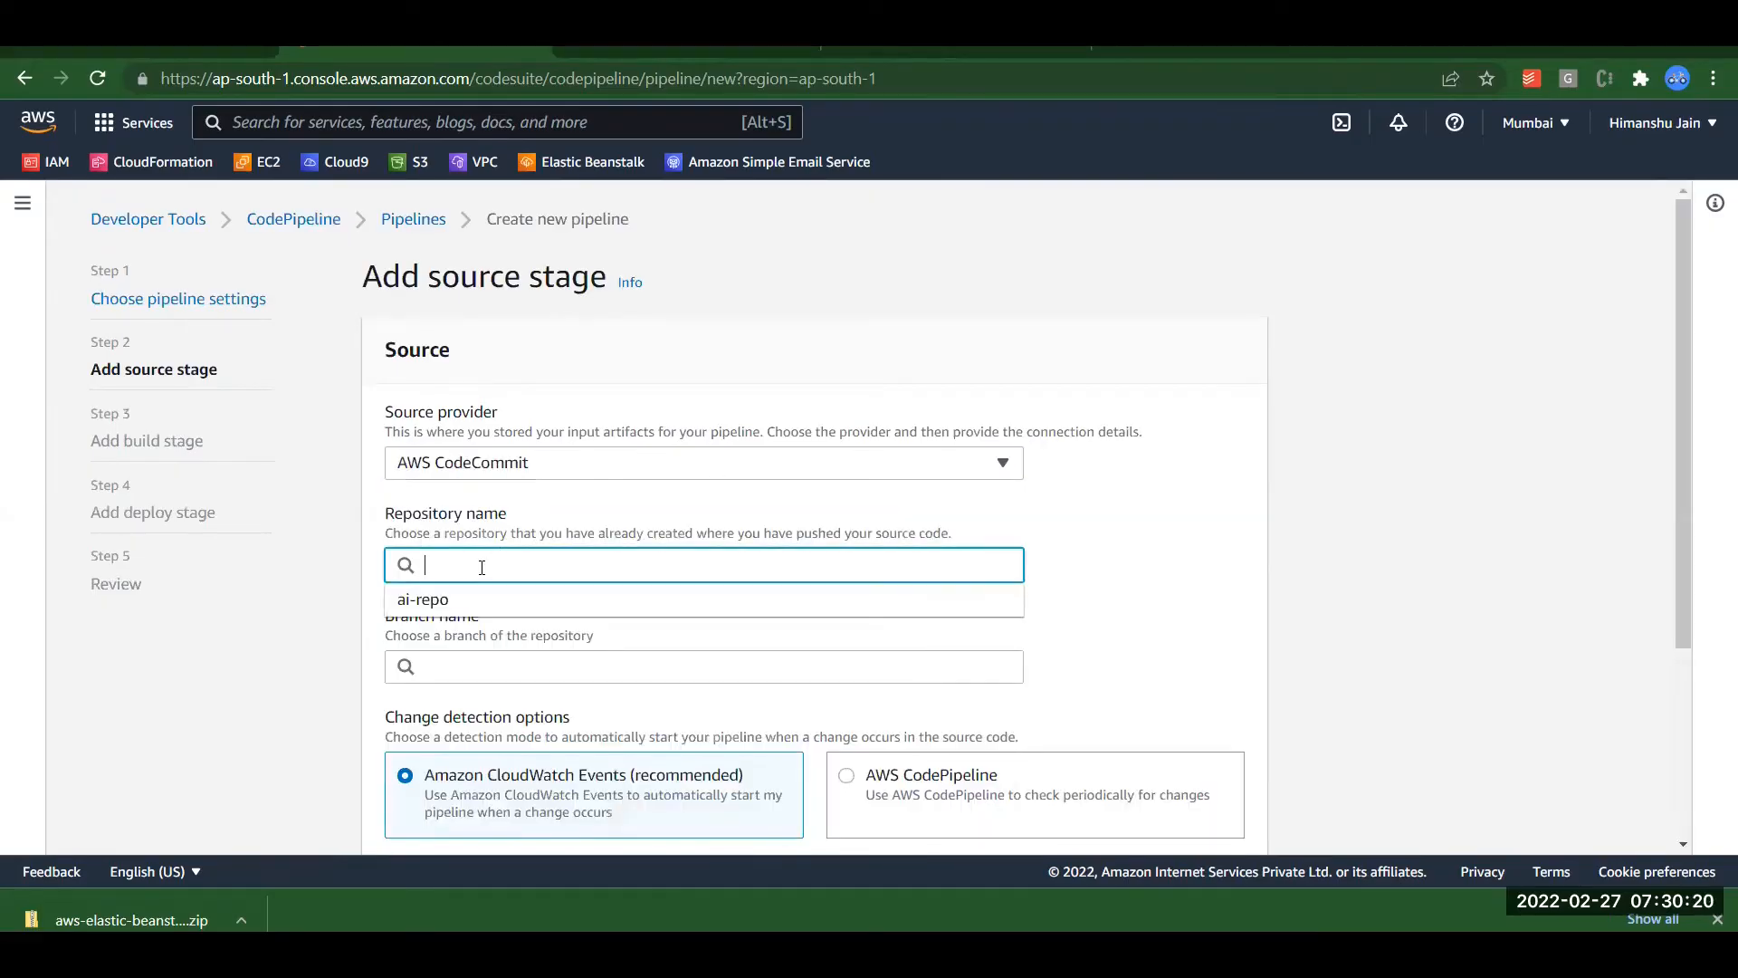
click(456, 612)
click(438, 667)
click(450, 704)
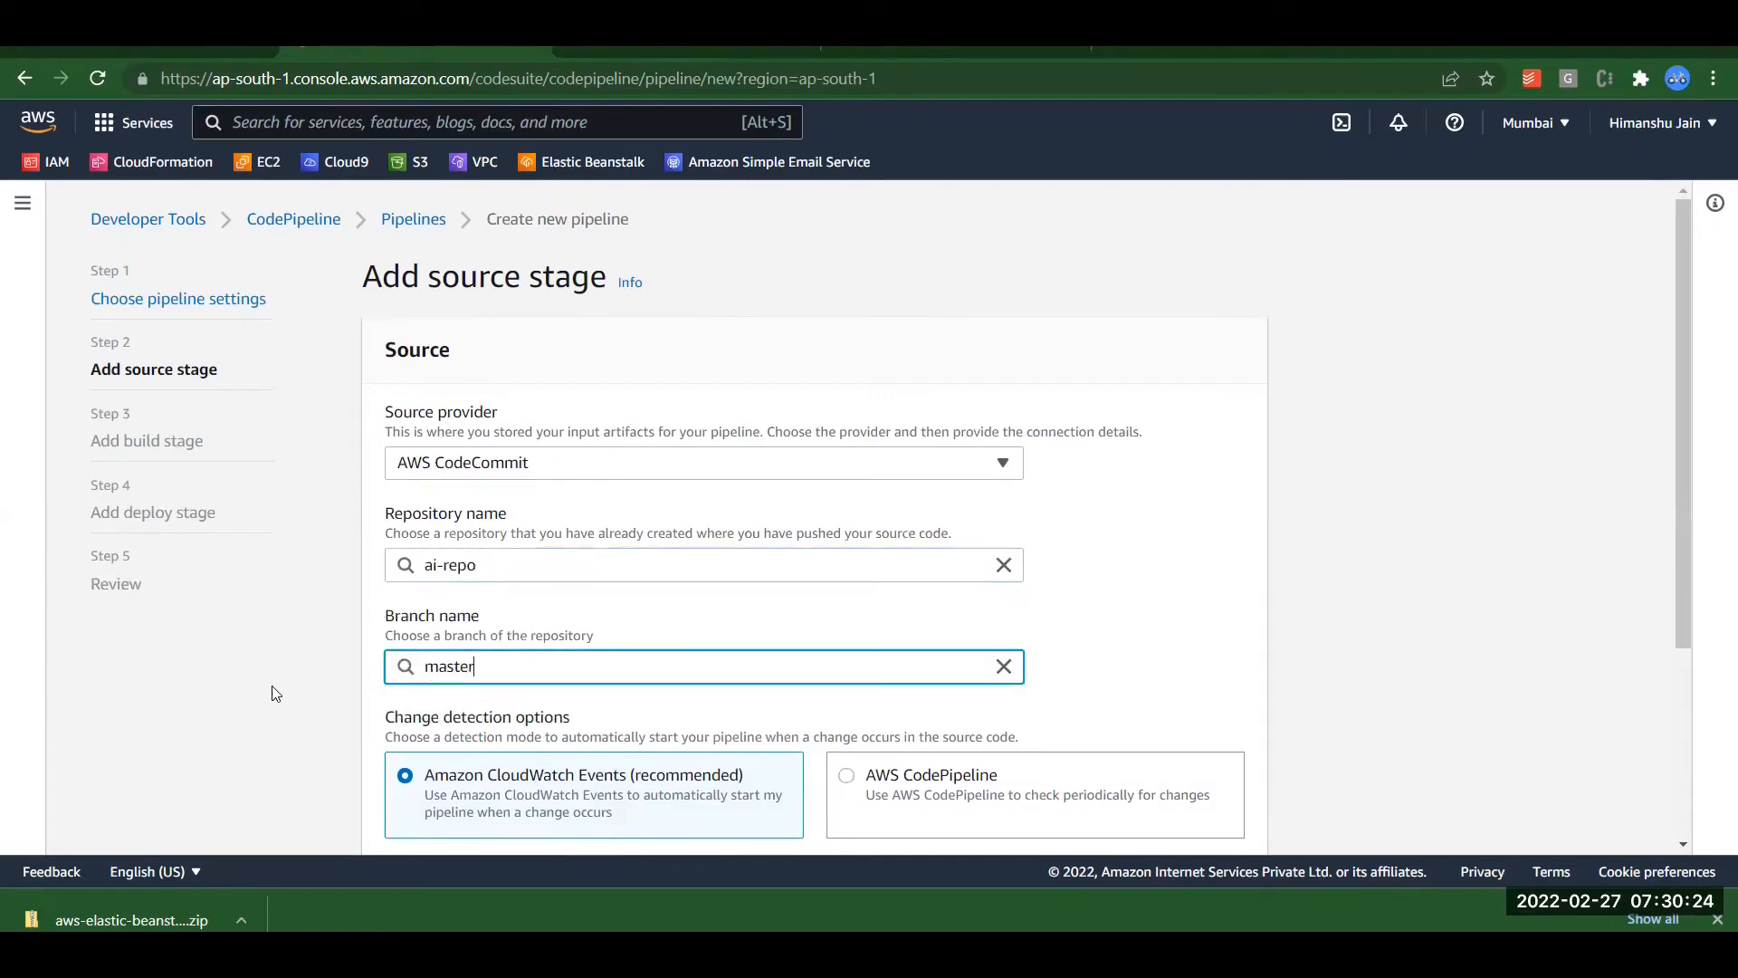
scroll(276, 693, down, 3)
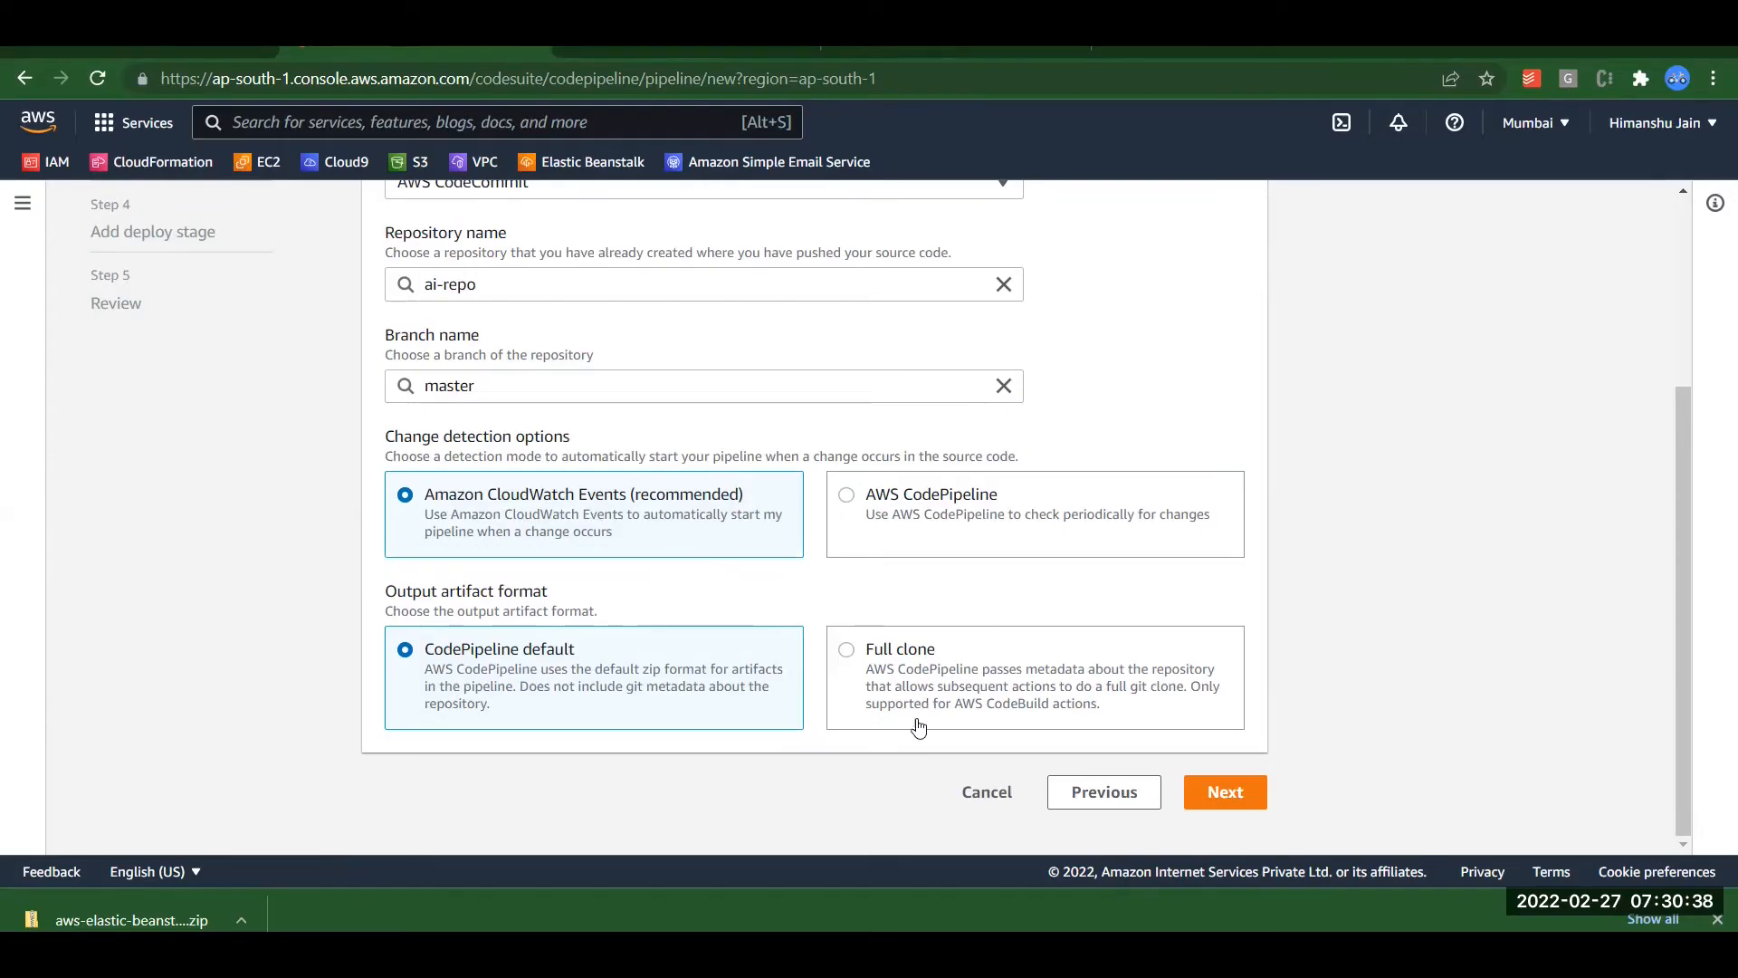
click(1205, 797)
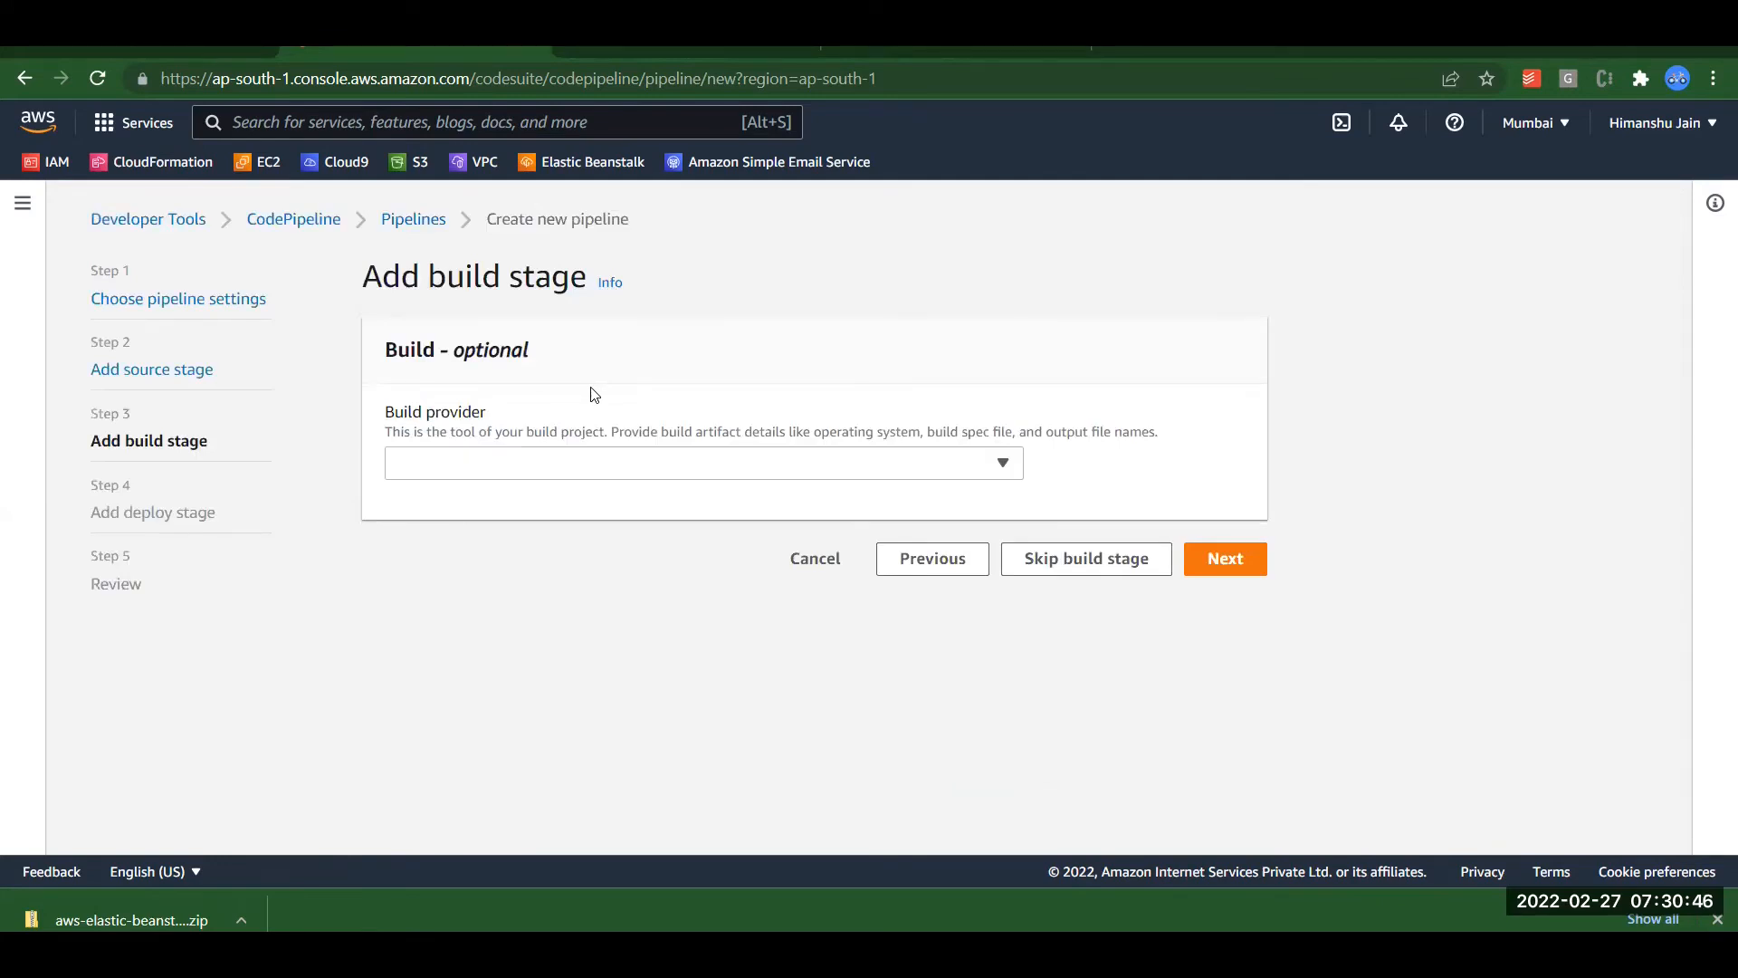
Set the build stage to AWS CodeBuild project ai-codebuild as a single build.
click(525, 469)
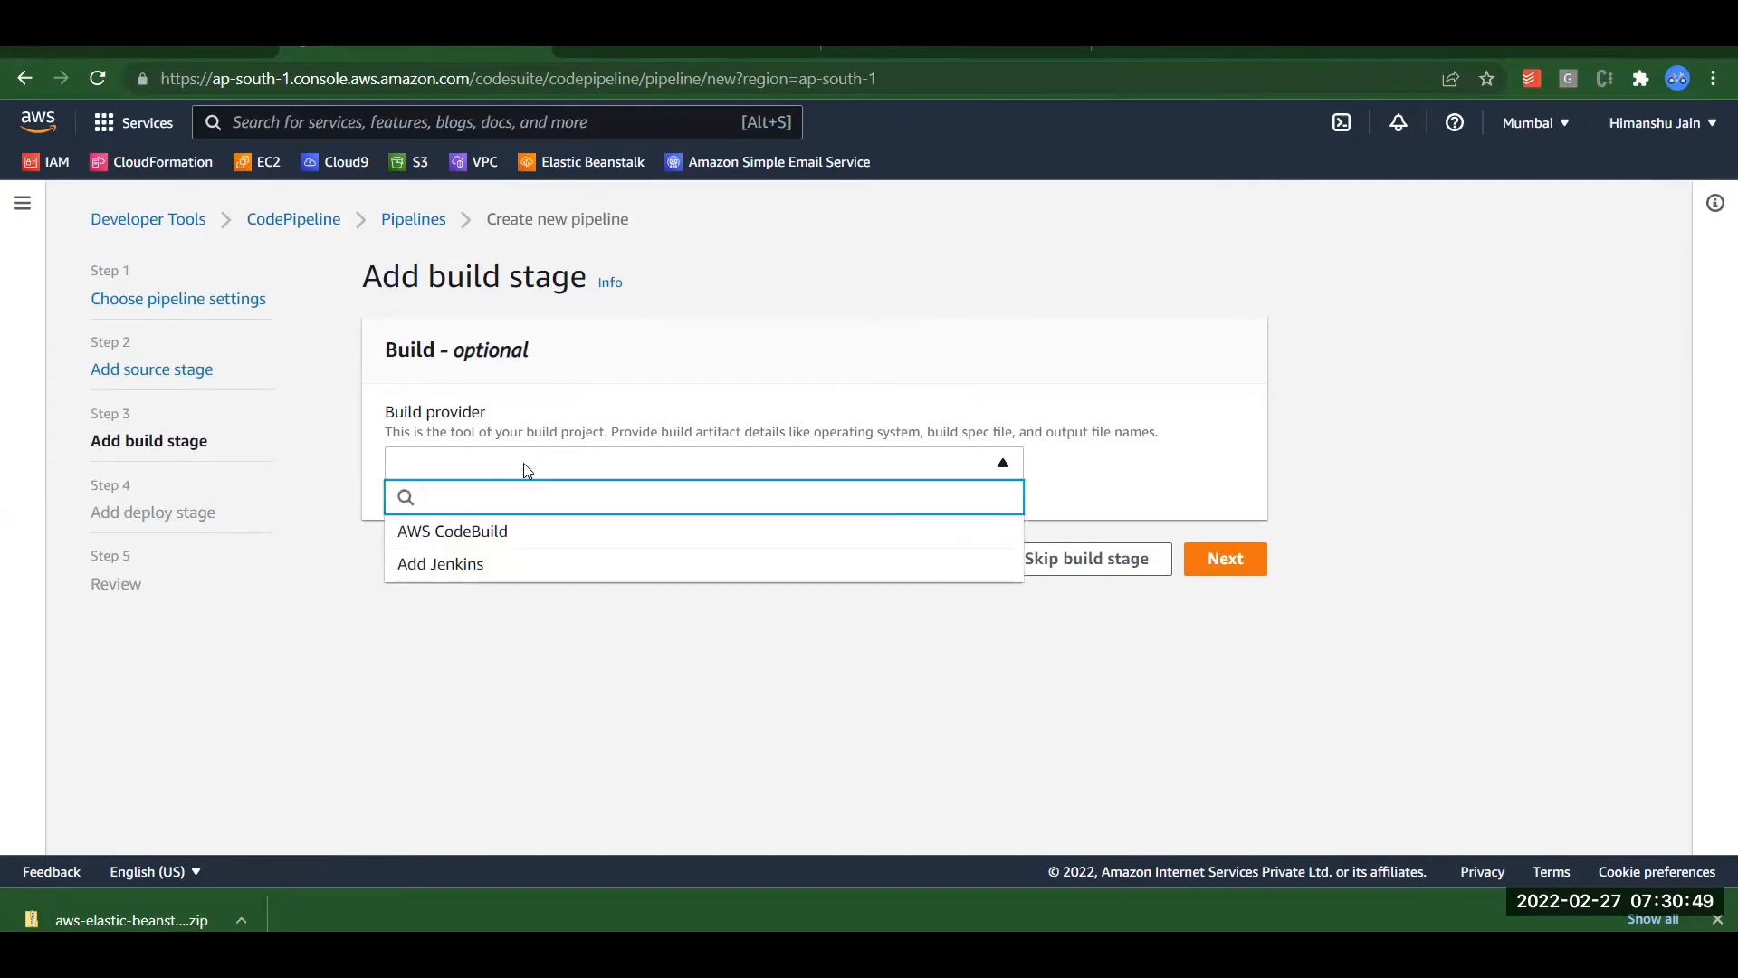
click(485, 532)
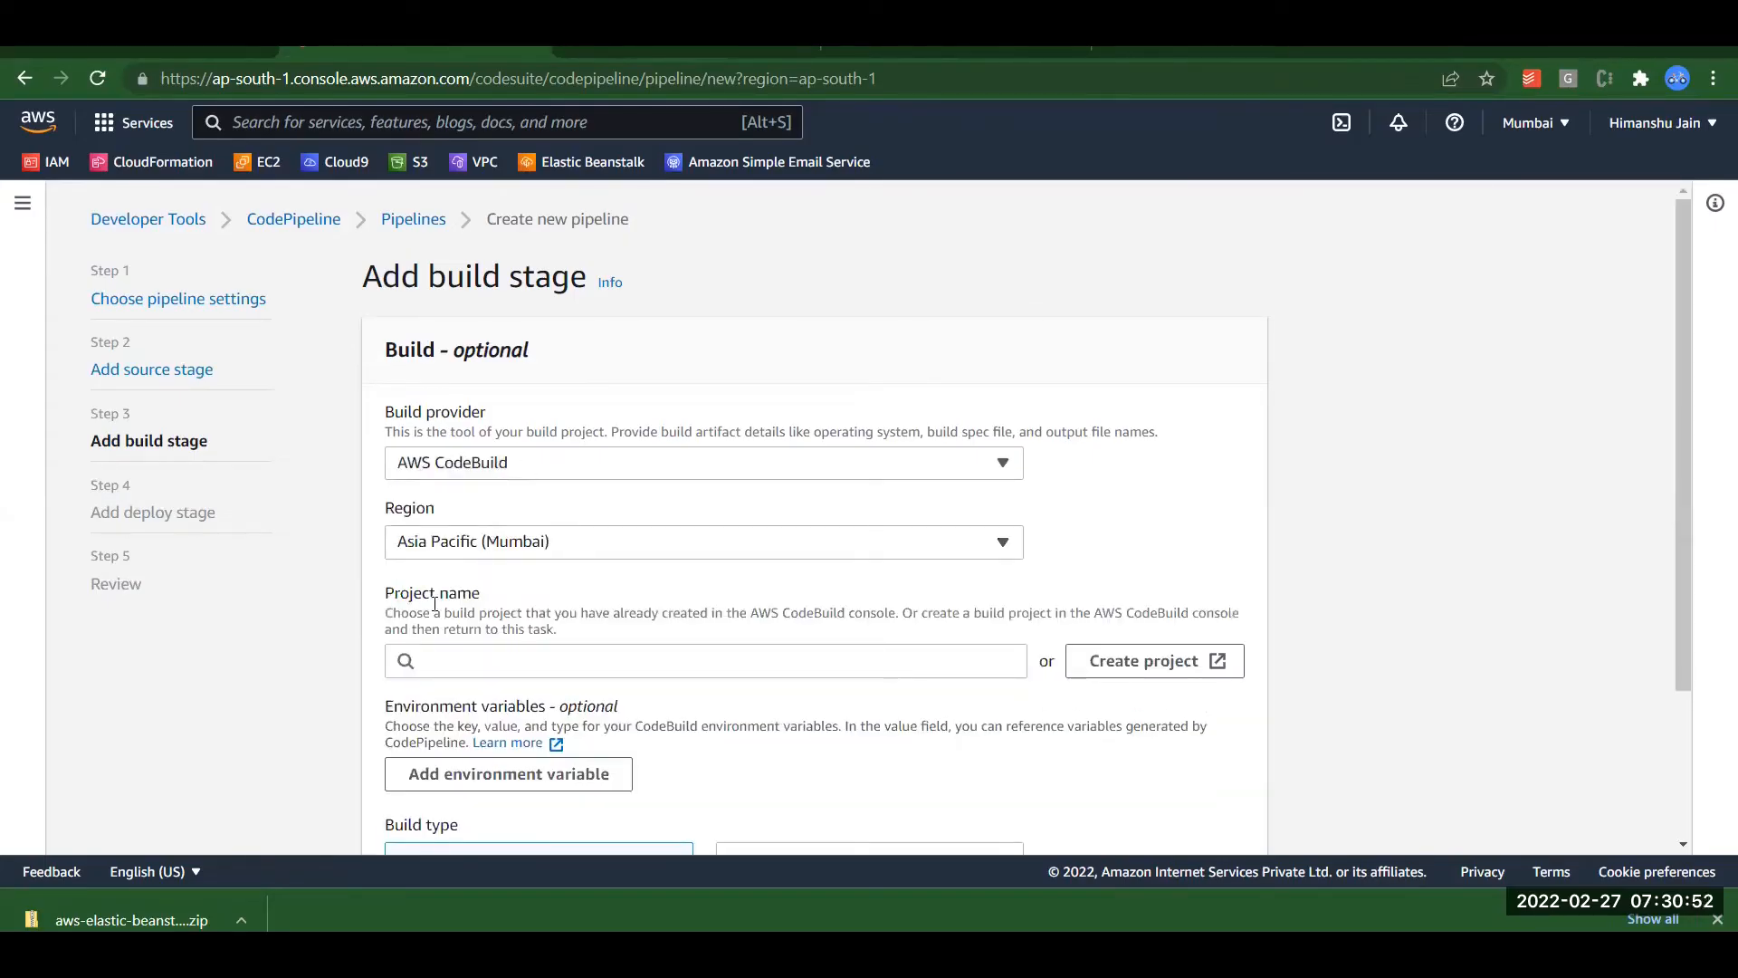
click(454, 662)
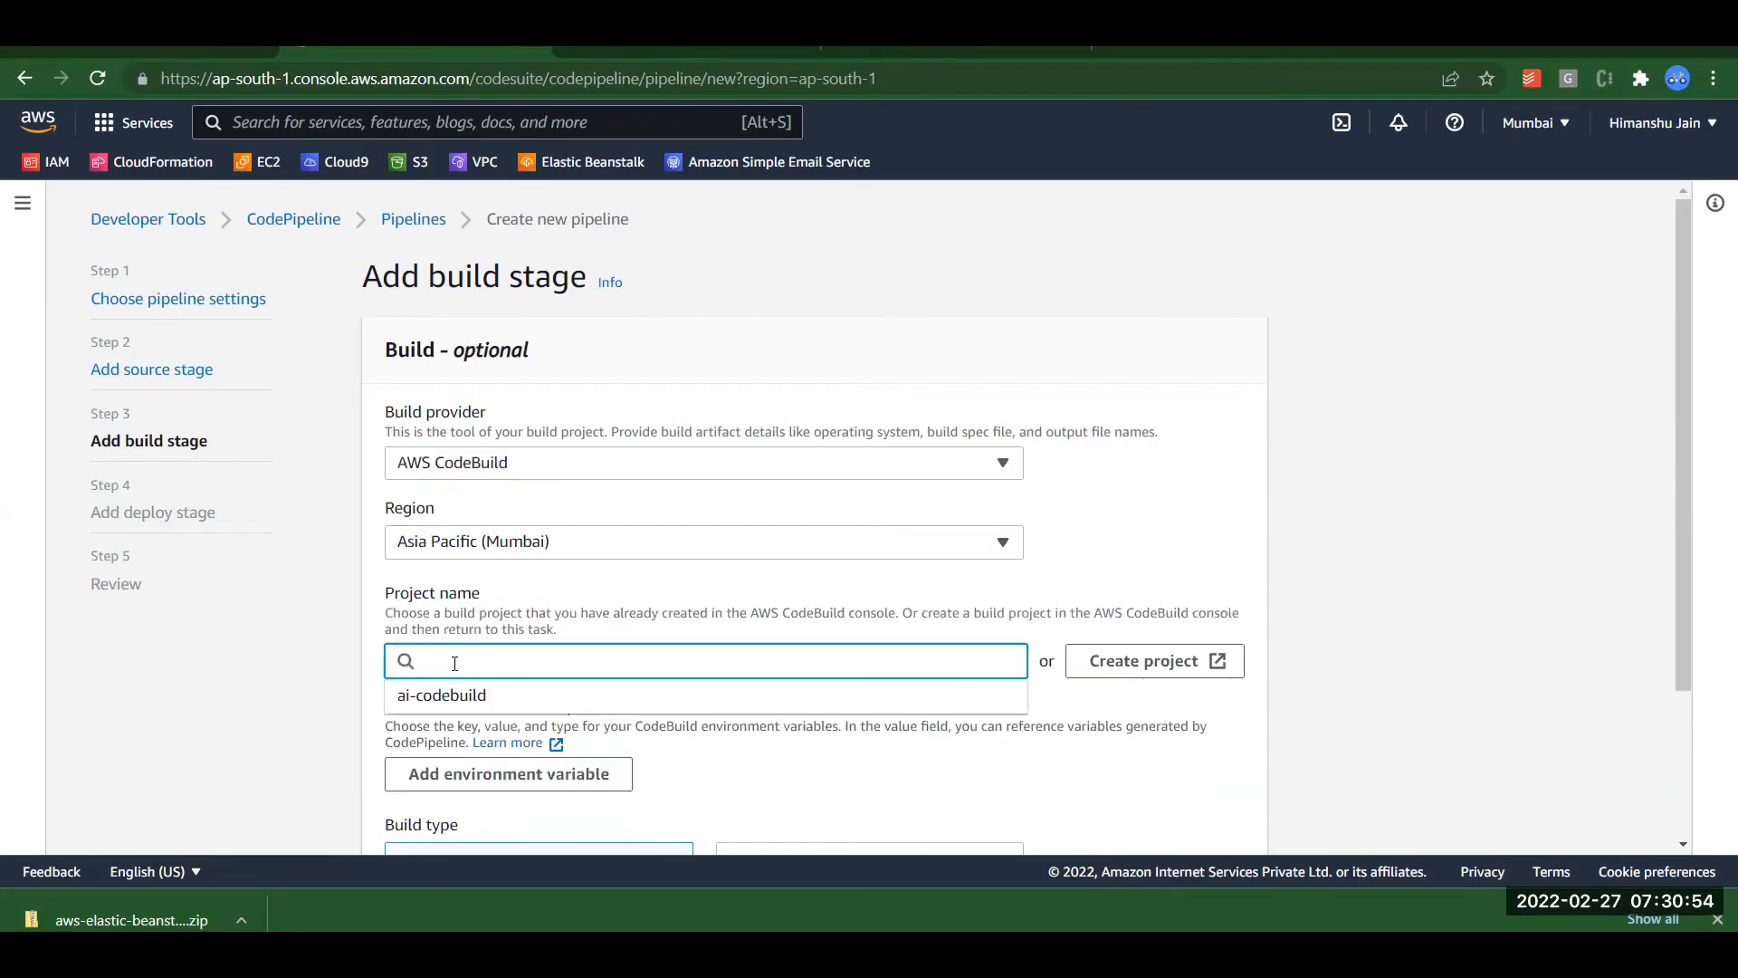
click(450, 695)
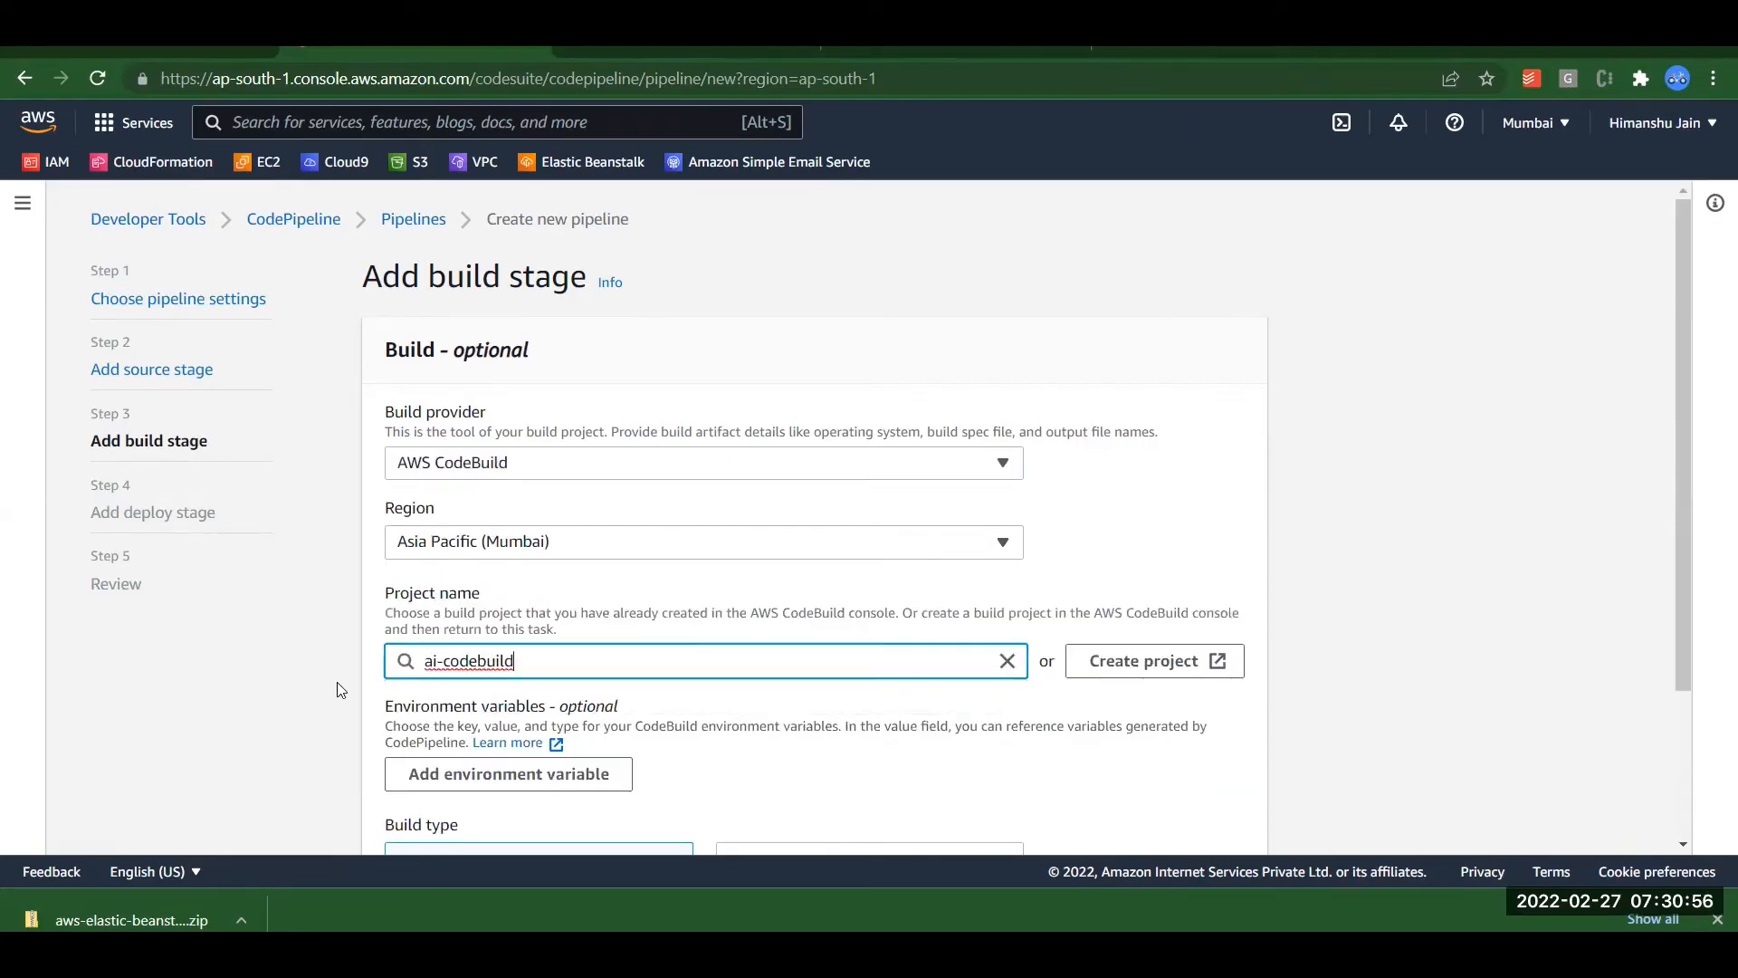
scroll(333, 682, down, 1)
scroll(333, 688, down, 1)
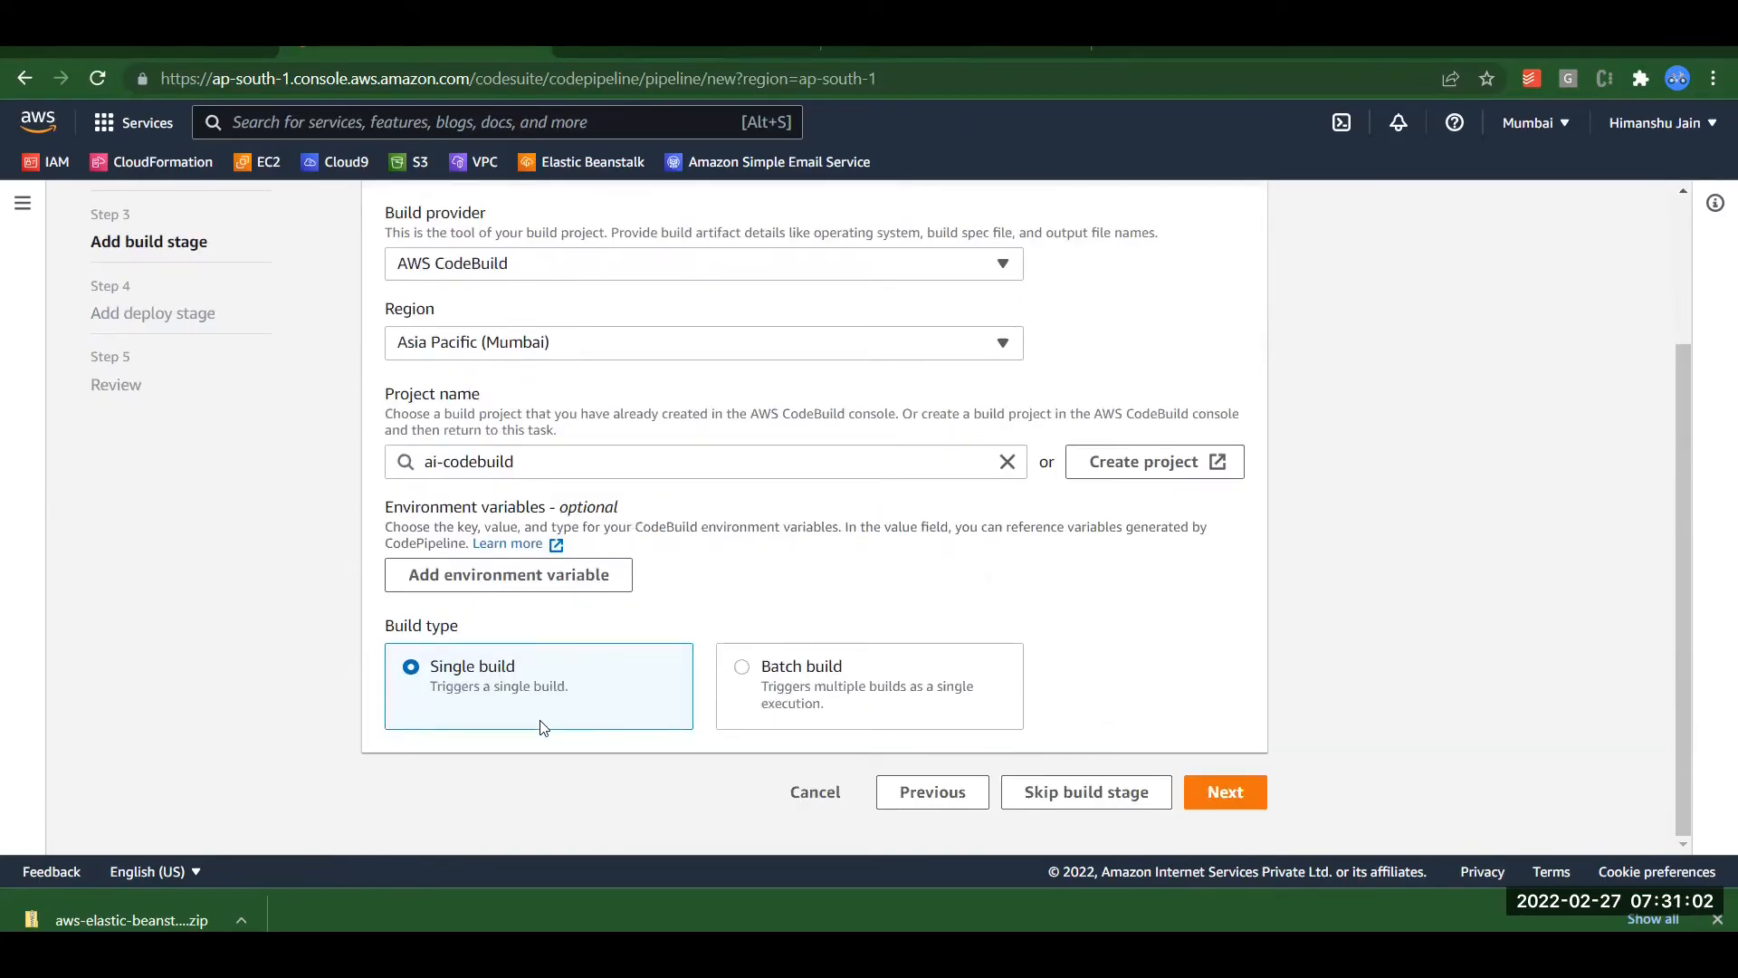
click(1231, 796)
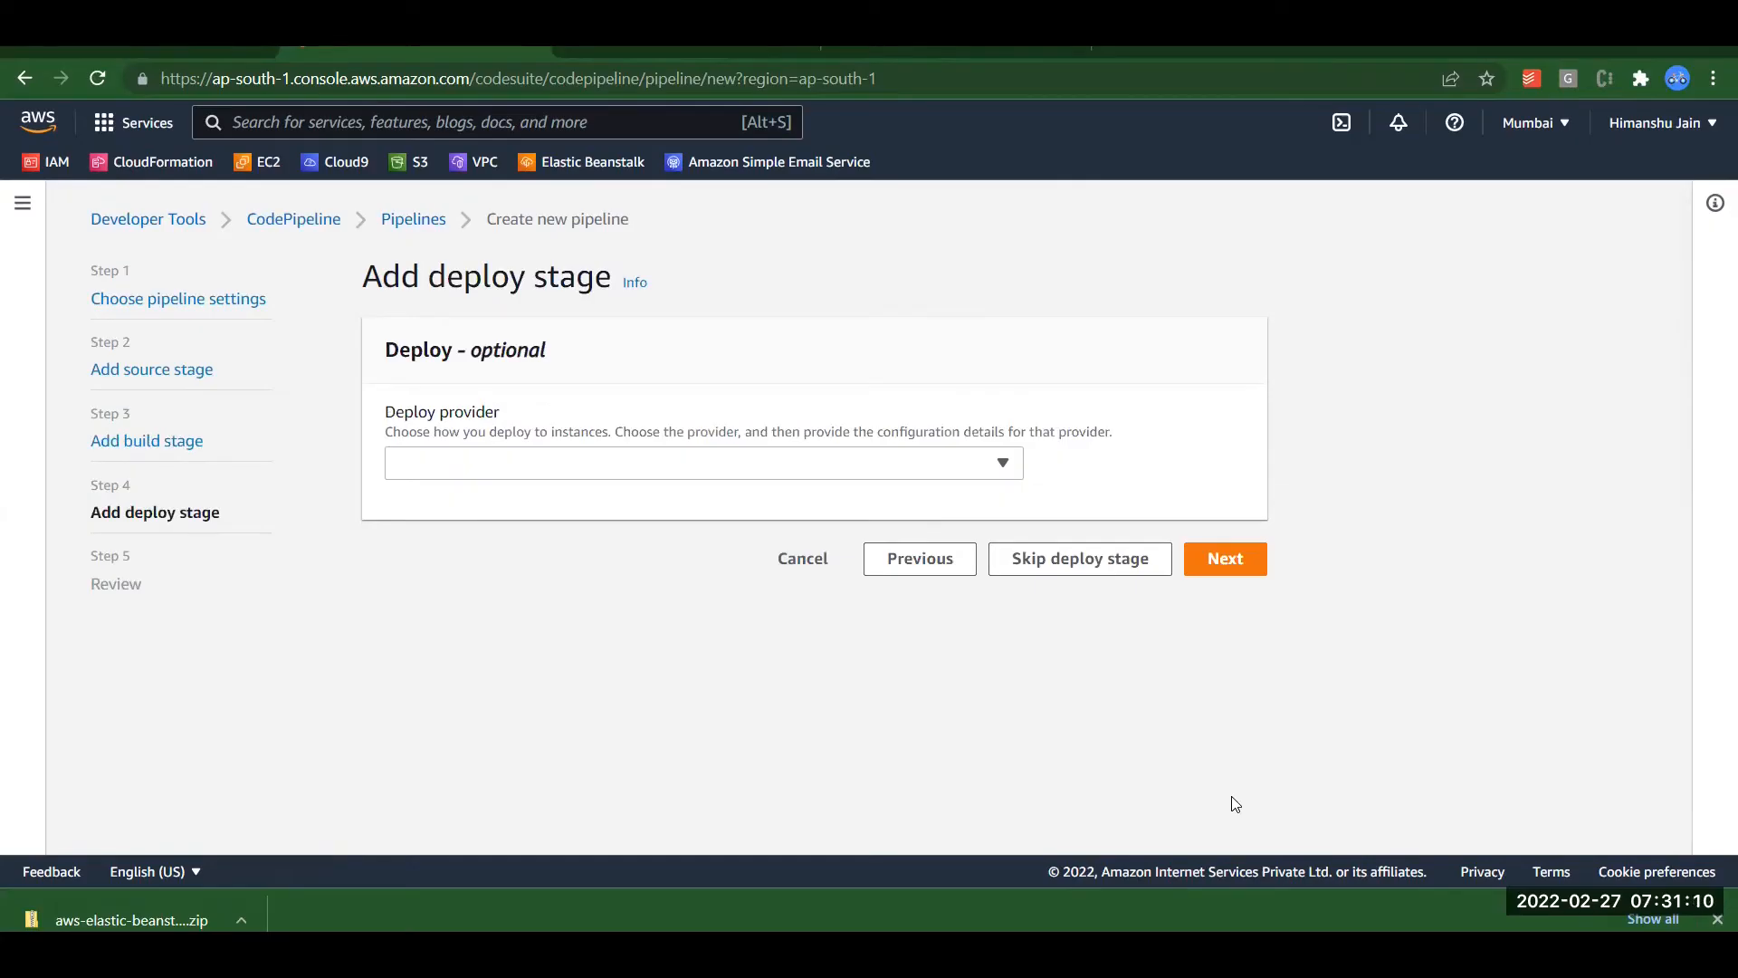
Deploy with AWS Elastic Beanstalk to application ai-application, environment Aiapplication-env.
click(674, 477)
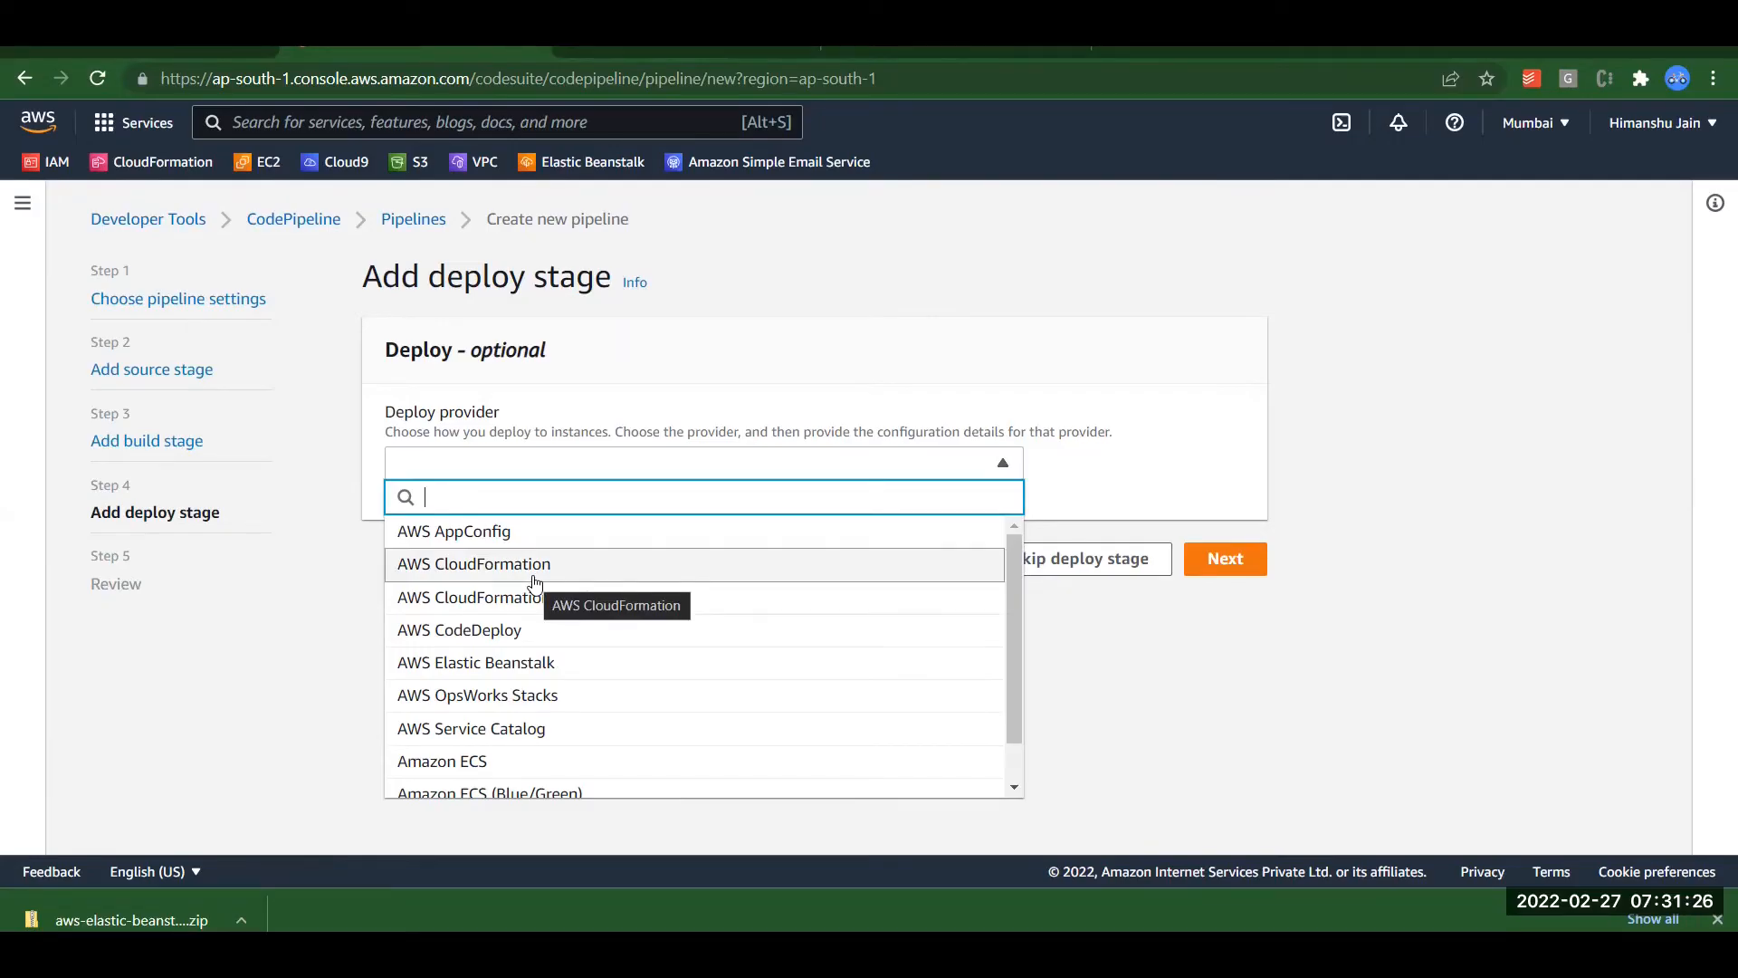
click(507, 670)
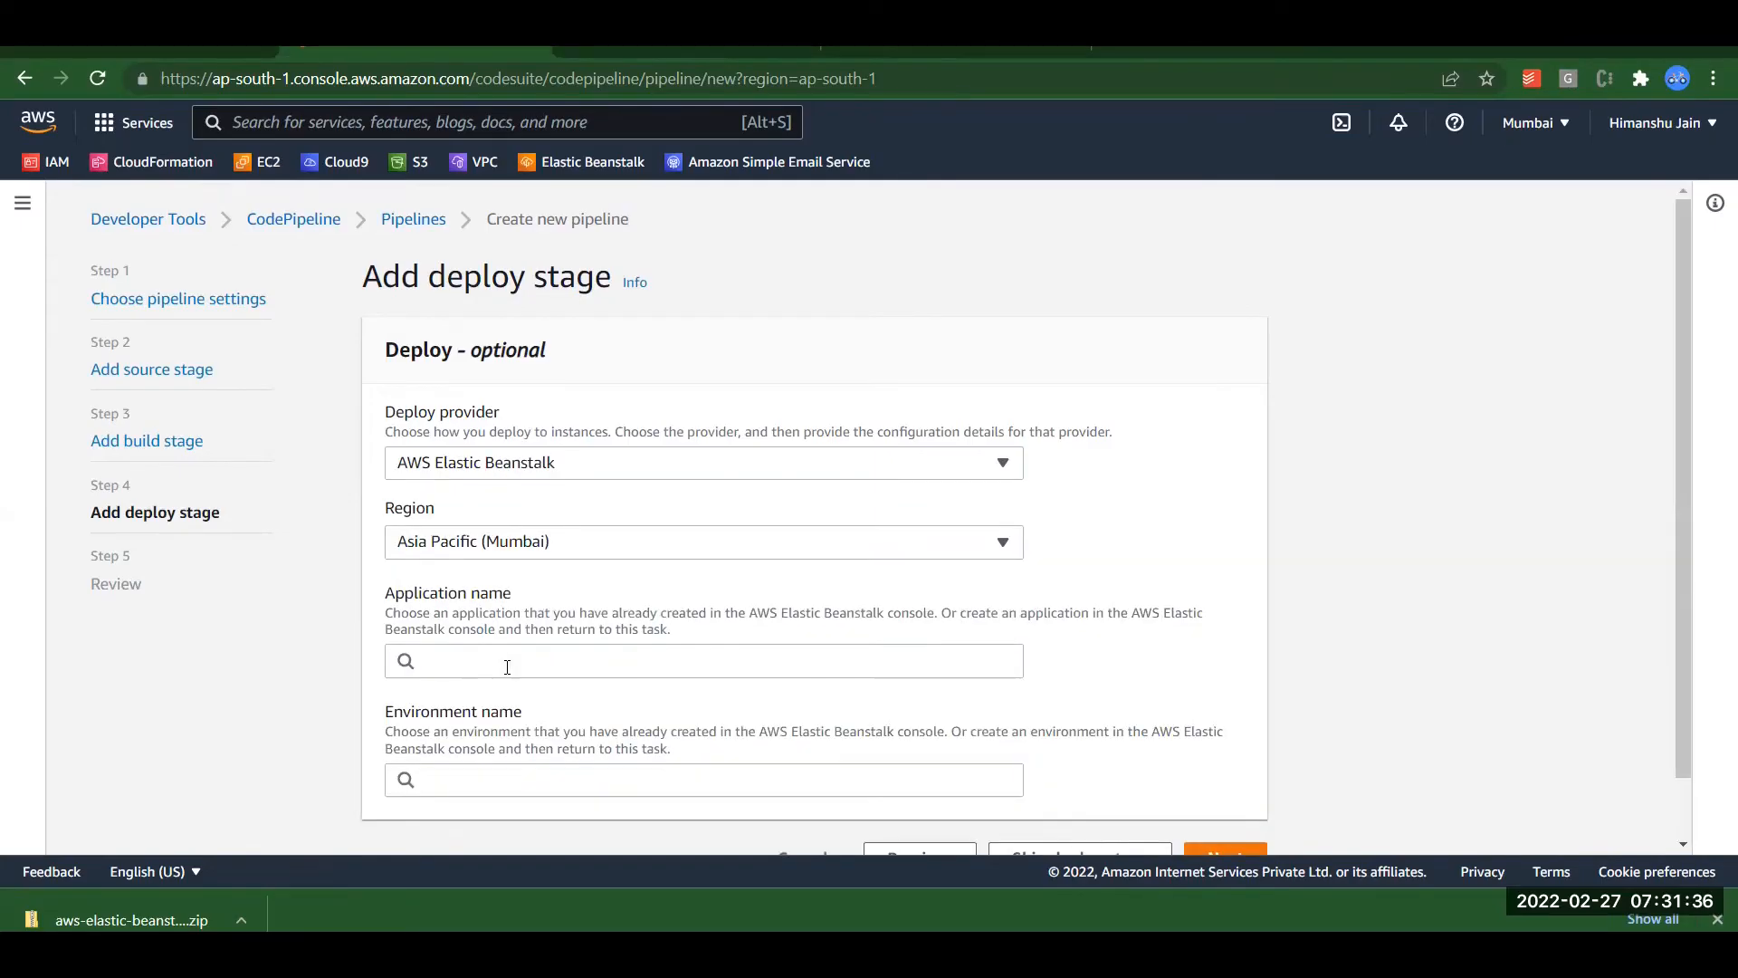
click(507, 667)
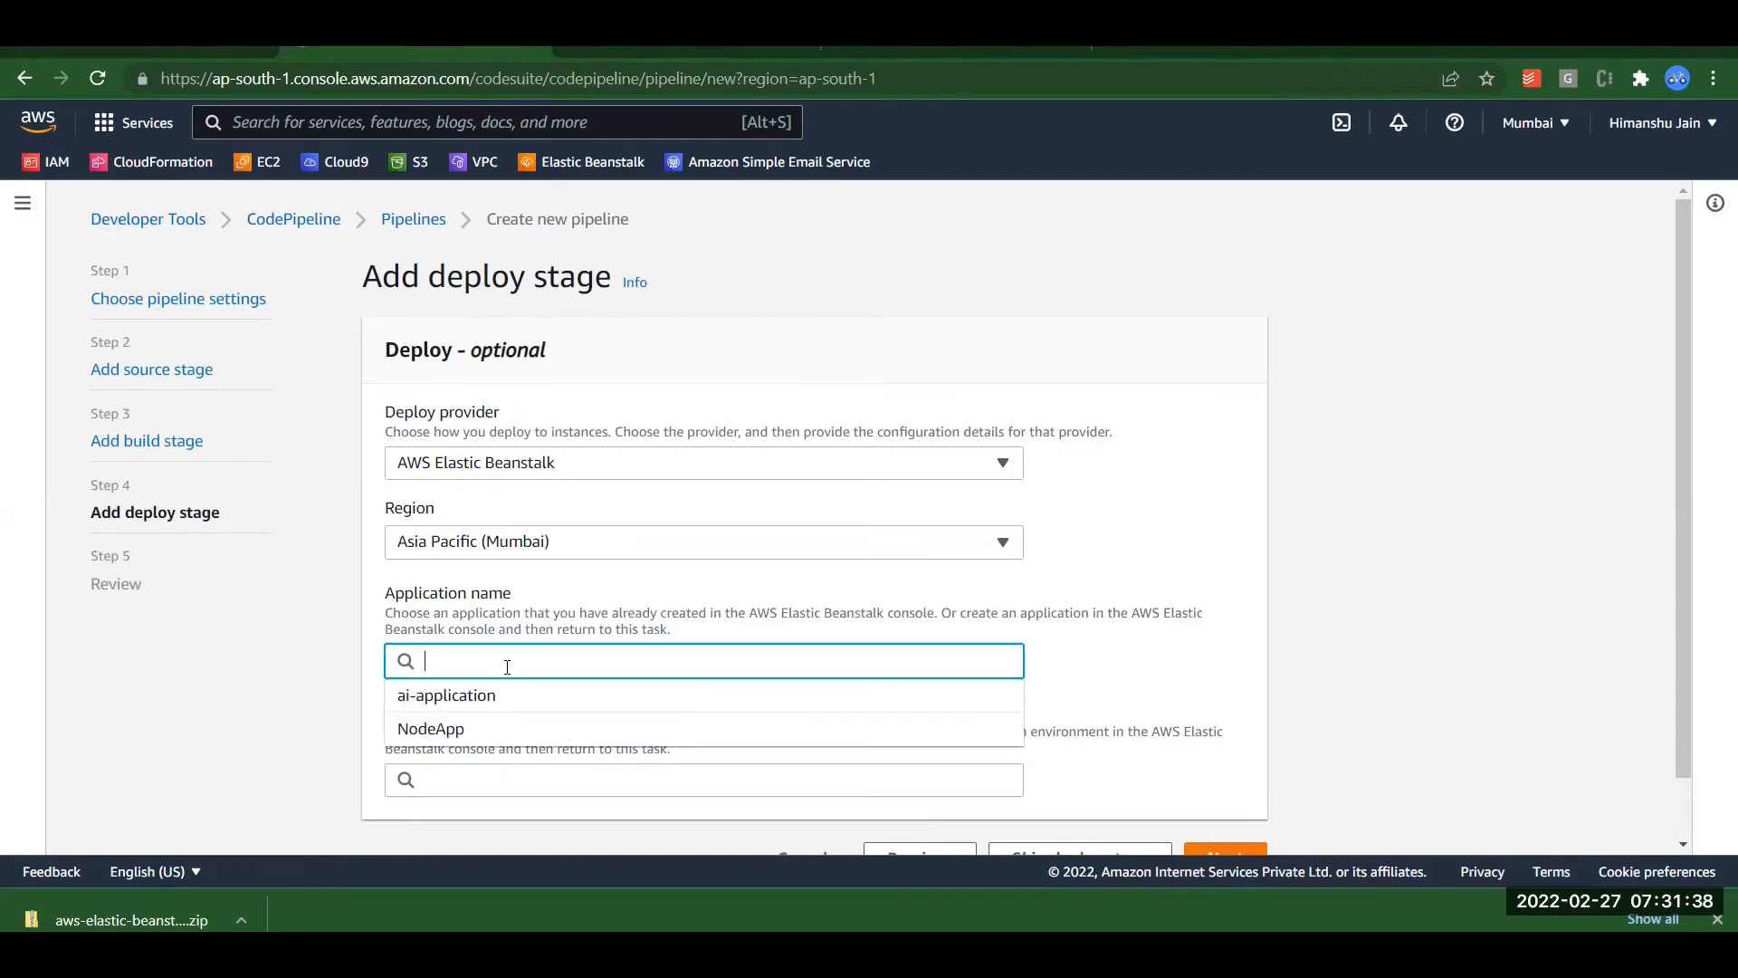
click(400, 697)
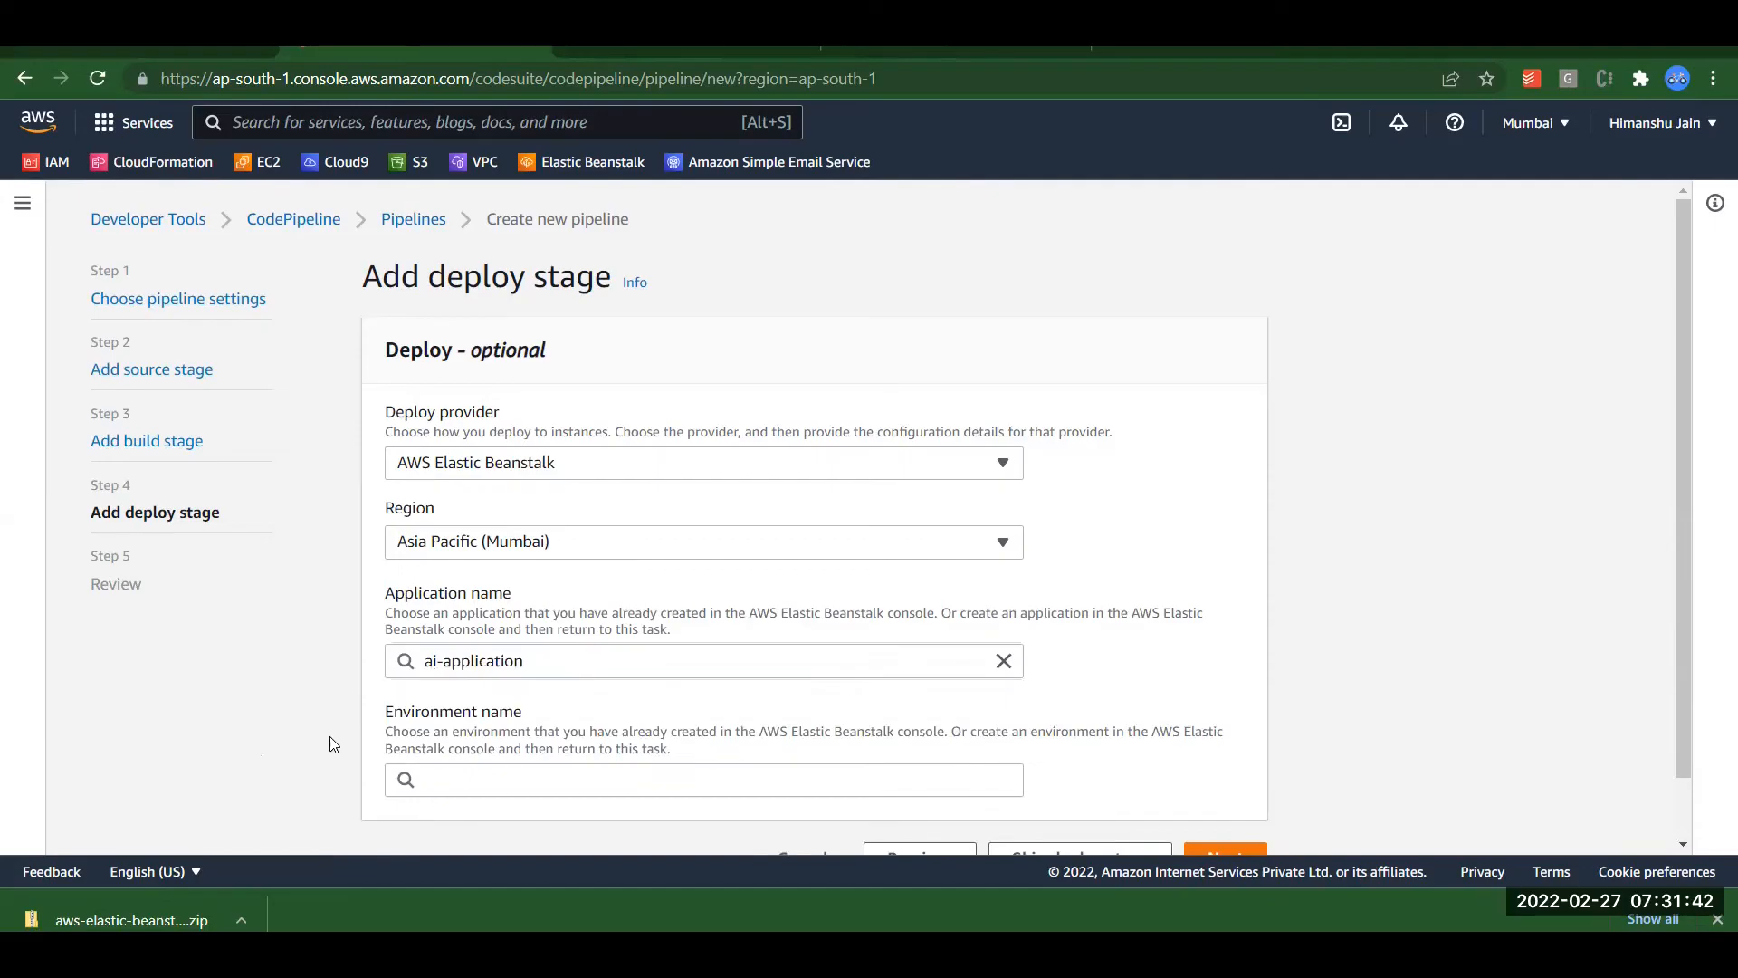
click(460, 779)
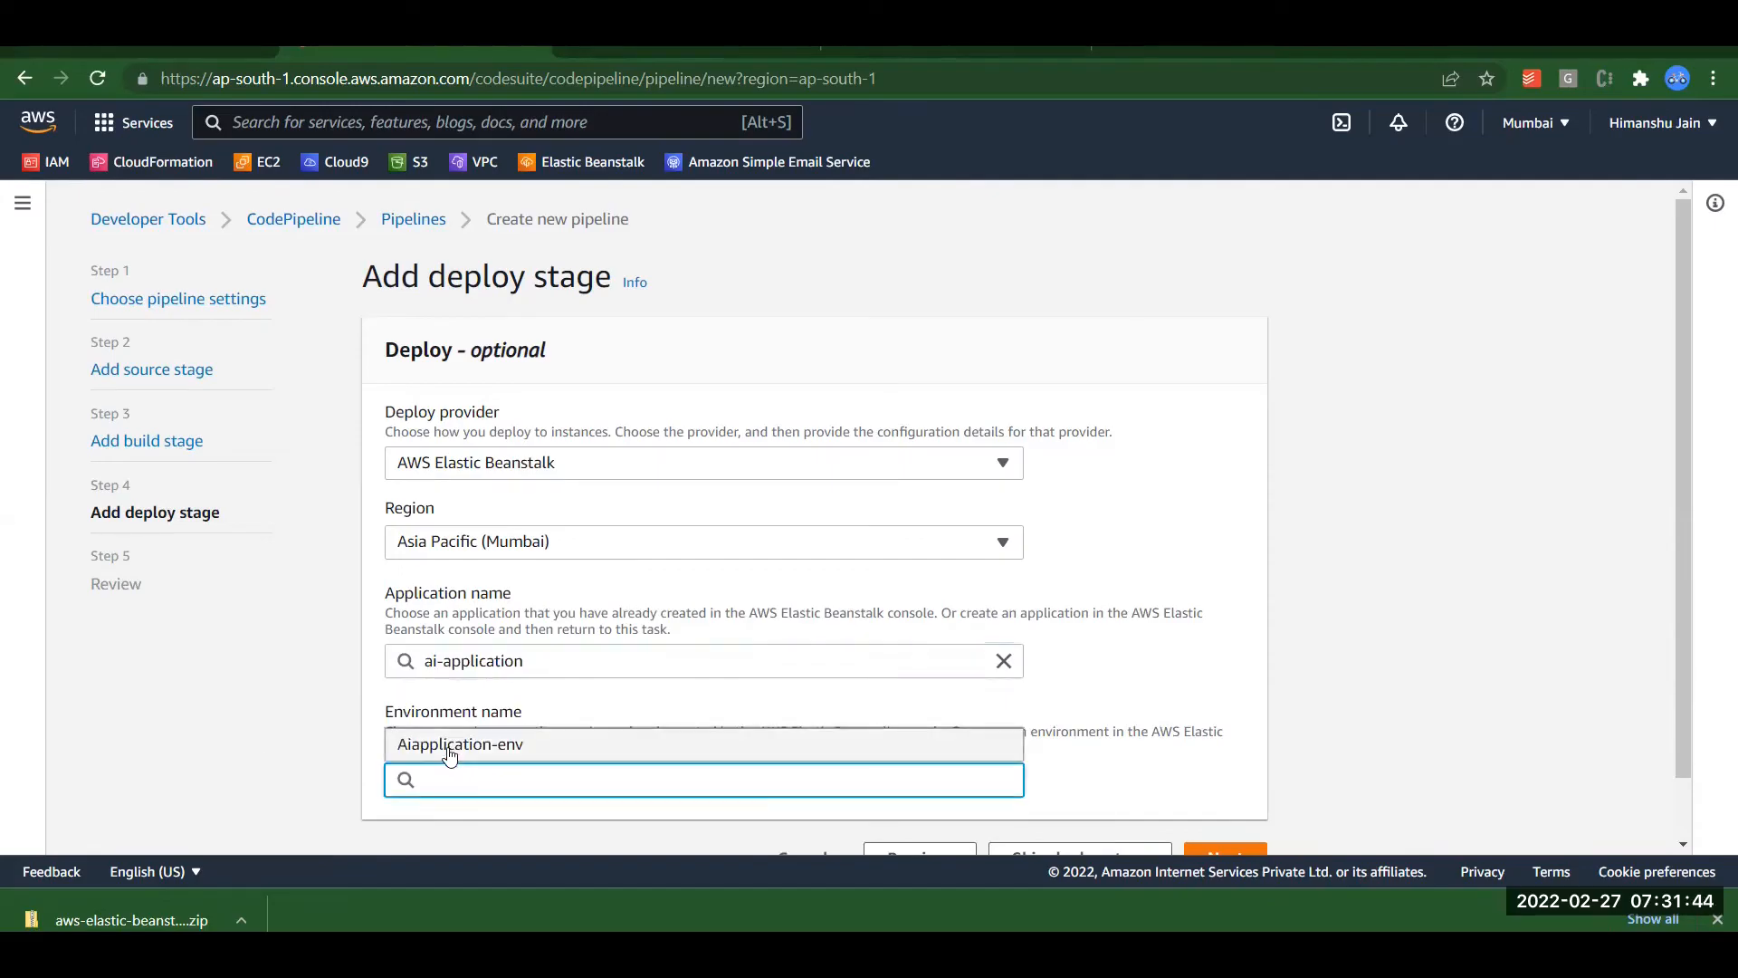
click(503, 747)
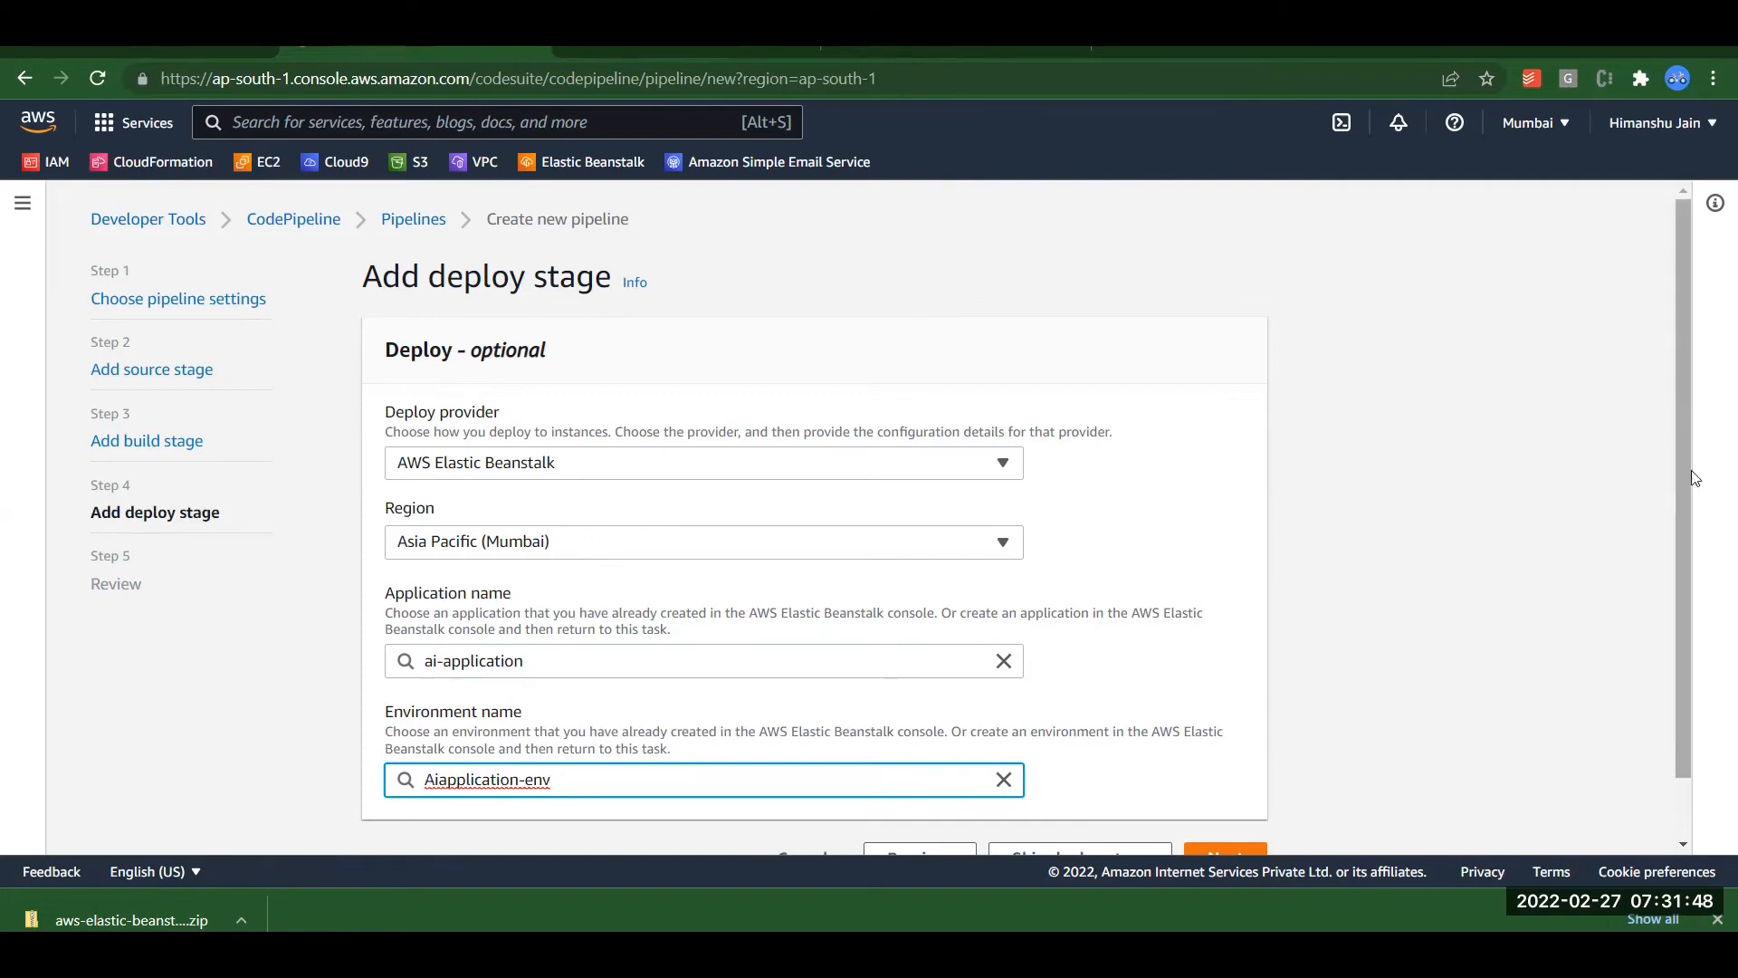
scroll(1678, 410, down, 2)
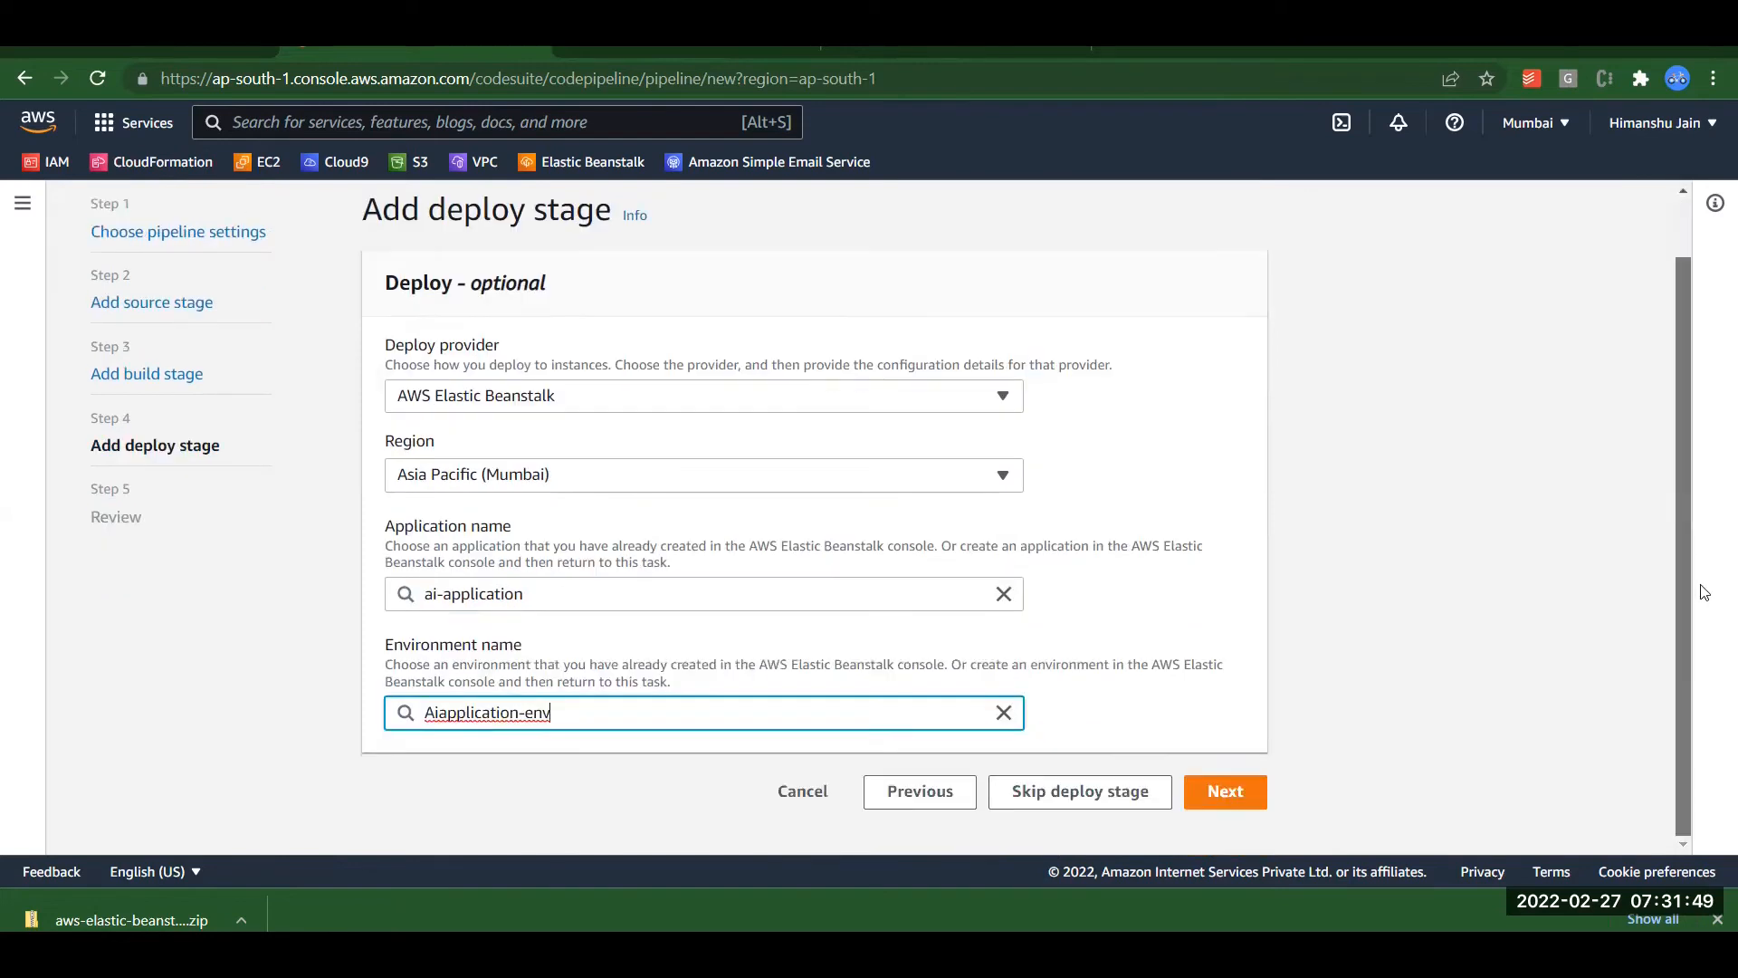
click(1222, 793)
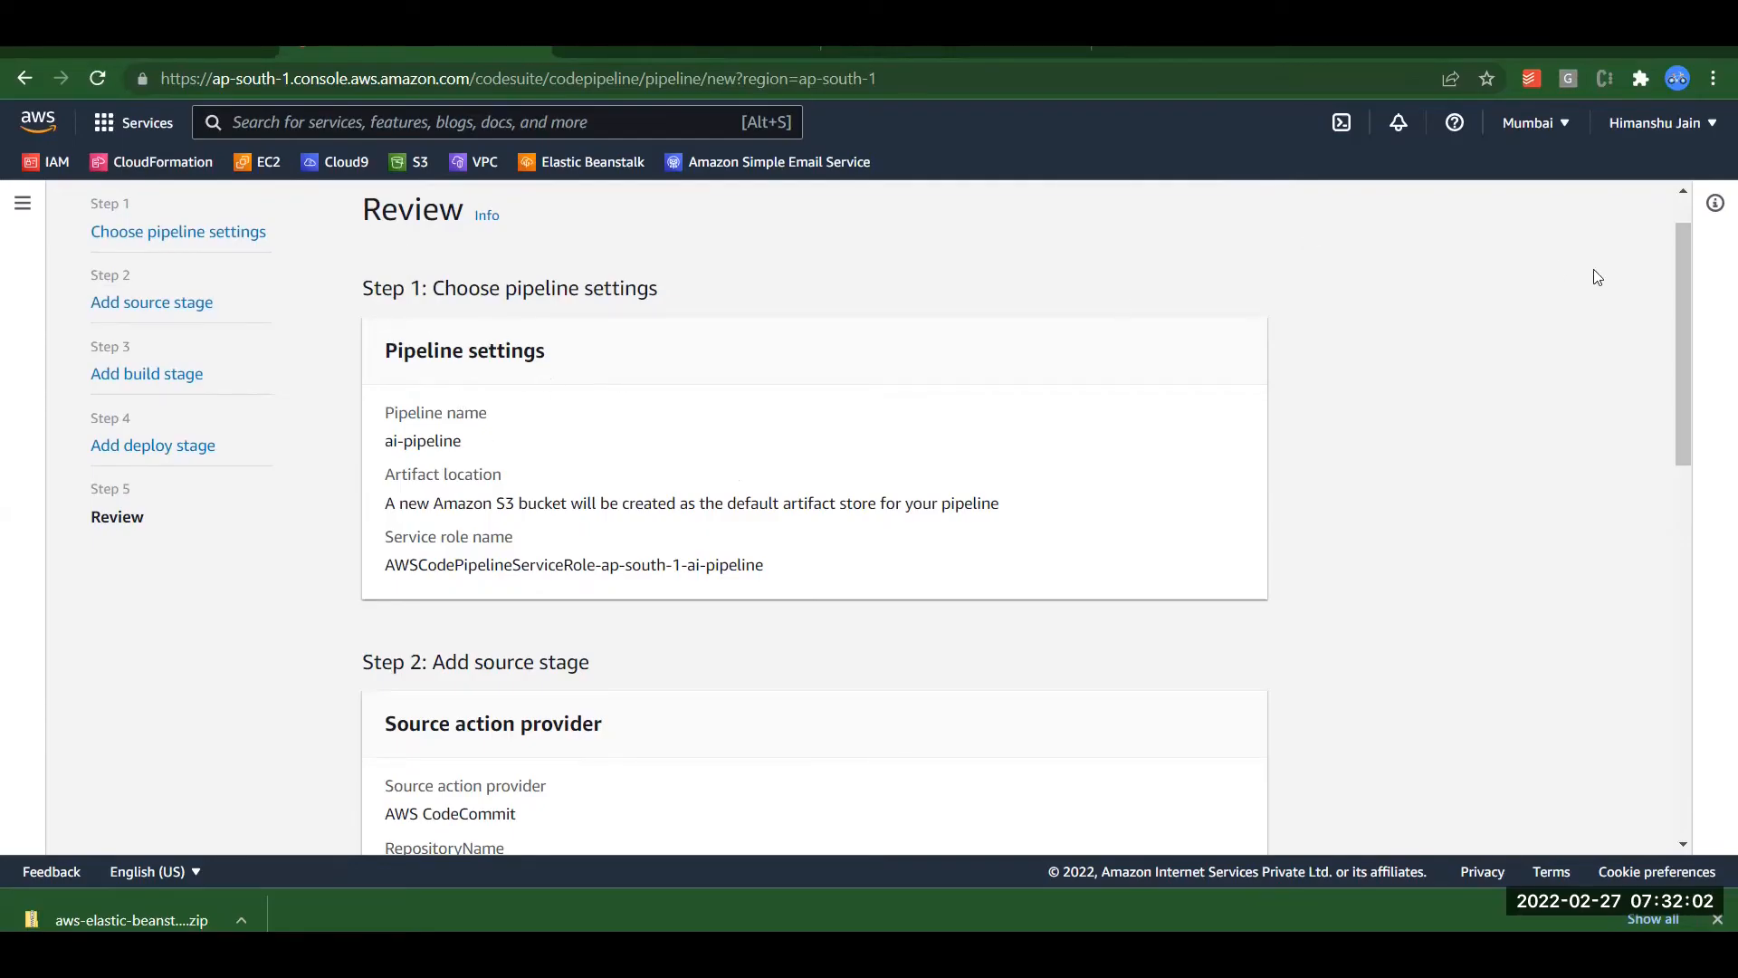
Review ai-pipeline's source, build and deploy stages and create the pipeline.
drag(1686, 296, 1670, 419)
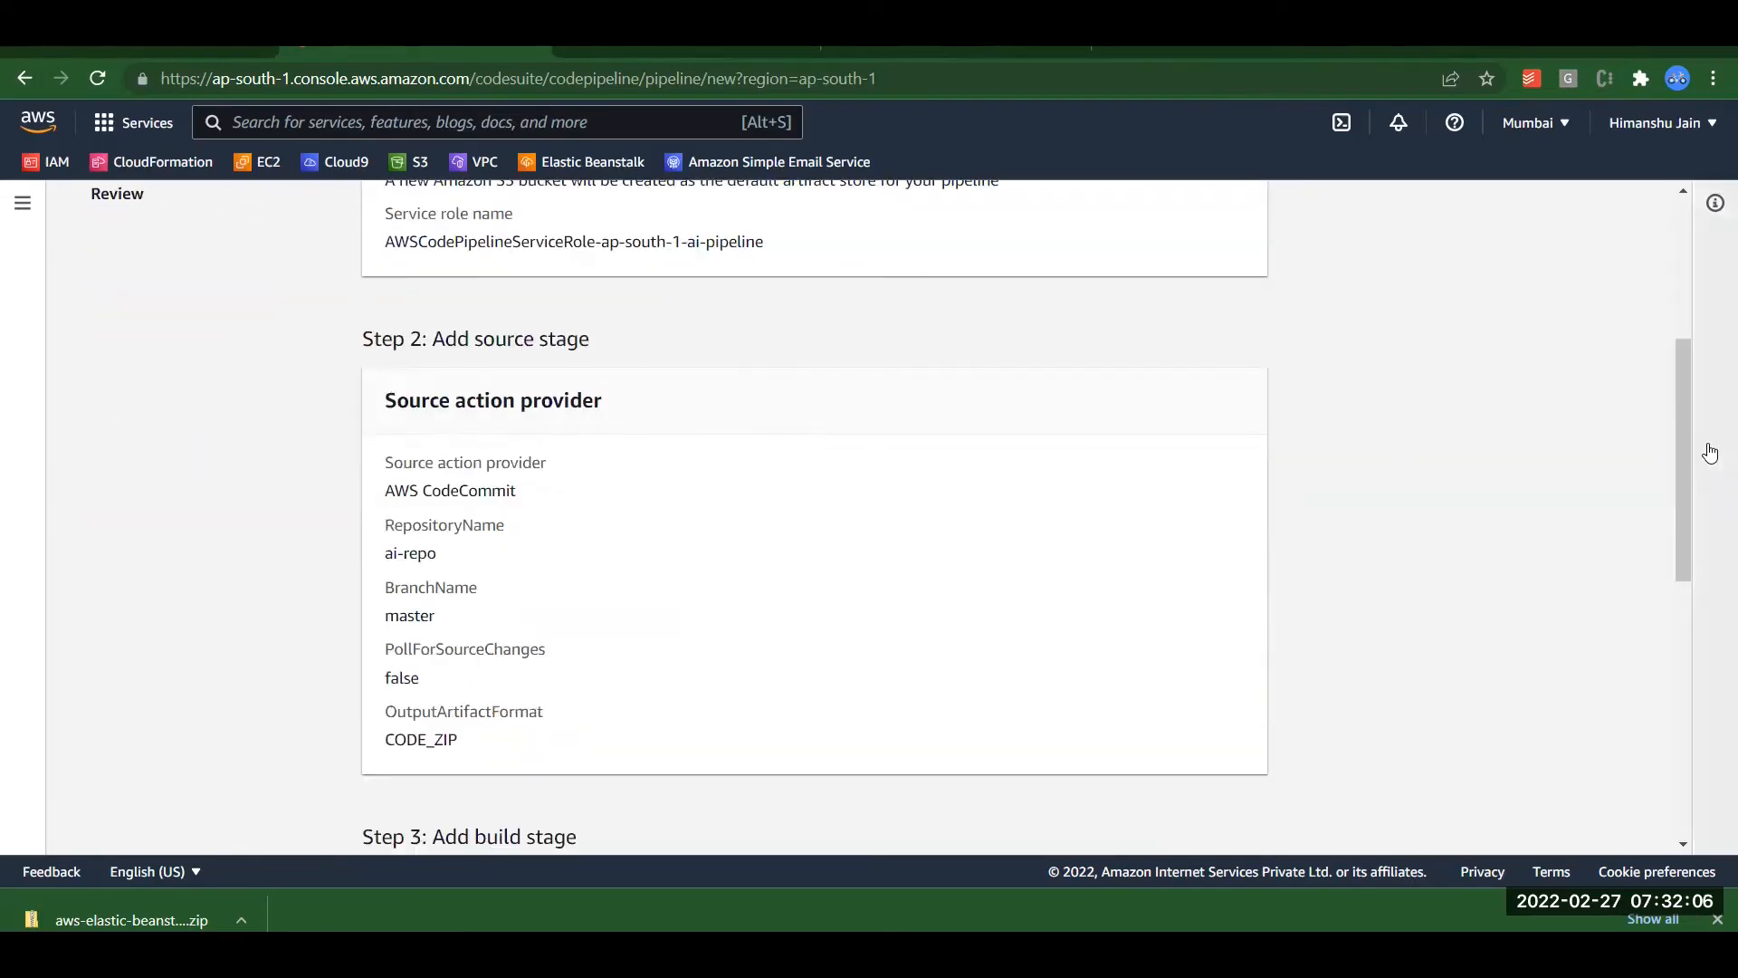
drag(1682, 430, 1660, 655)
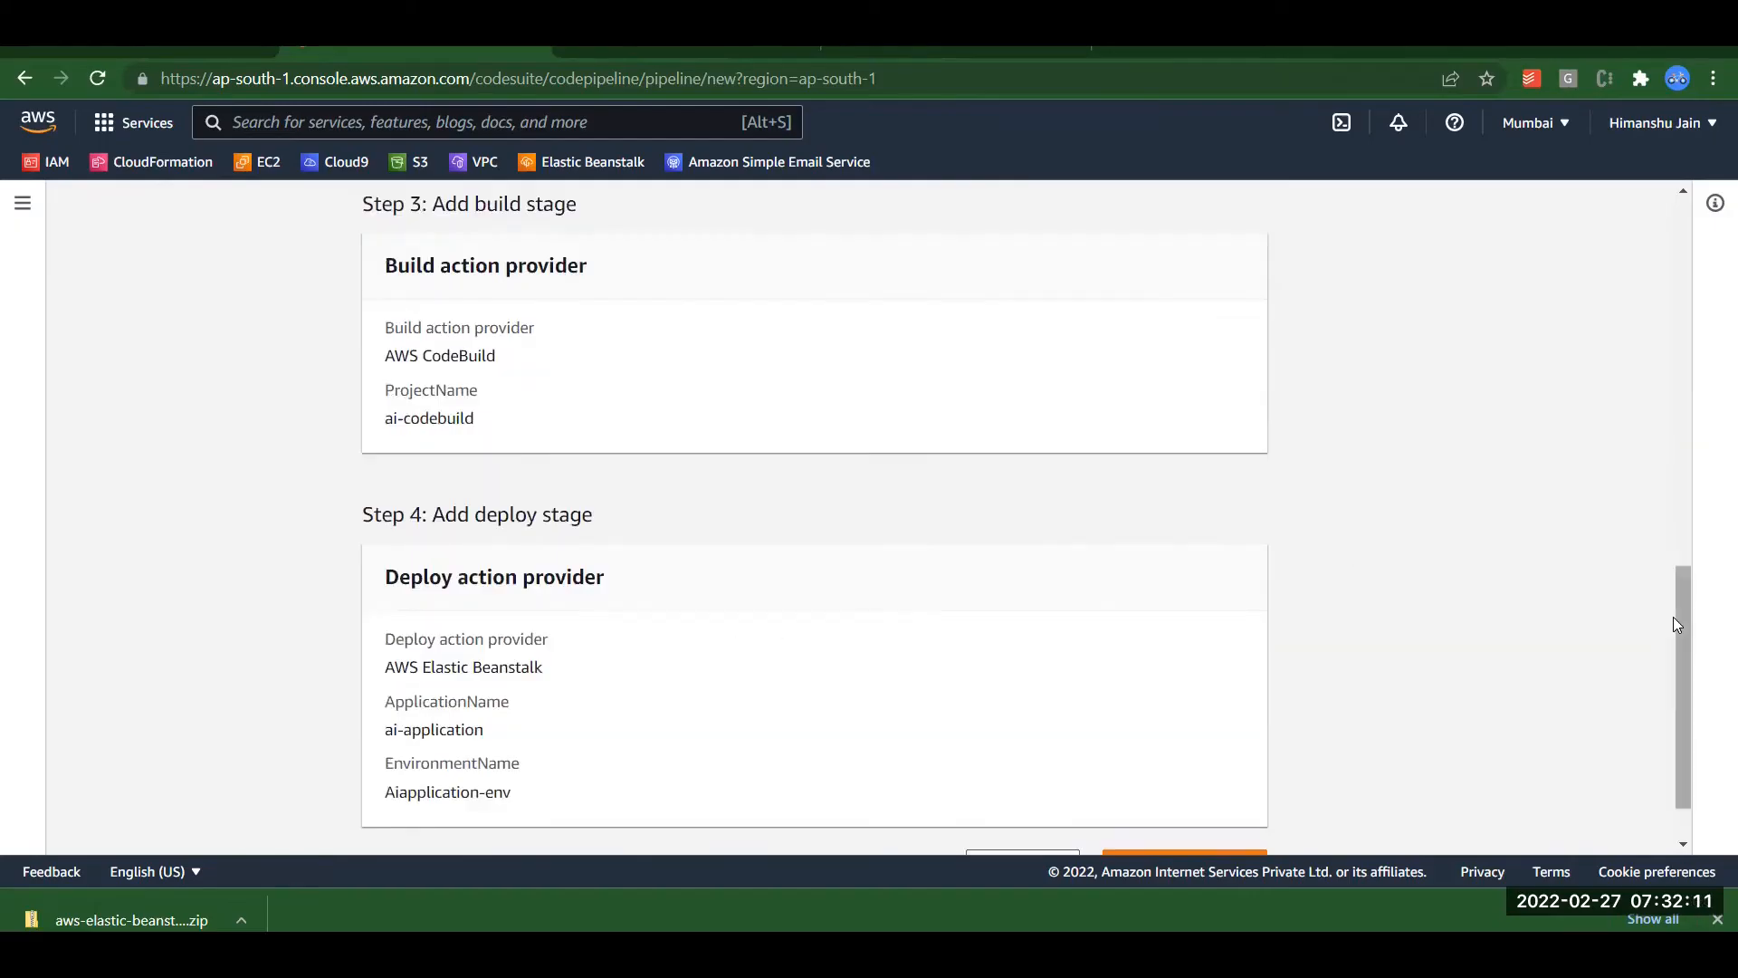
drag(1673, 623, 1669, 699)
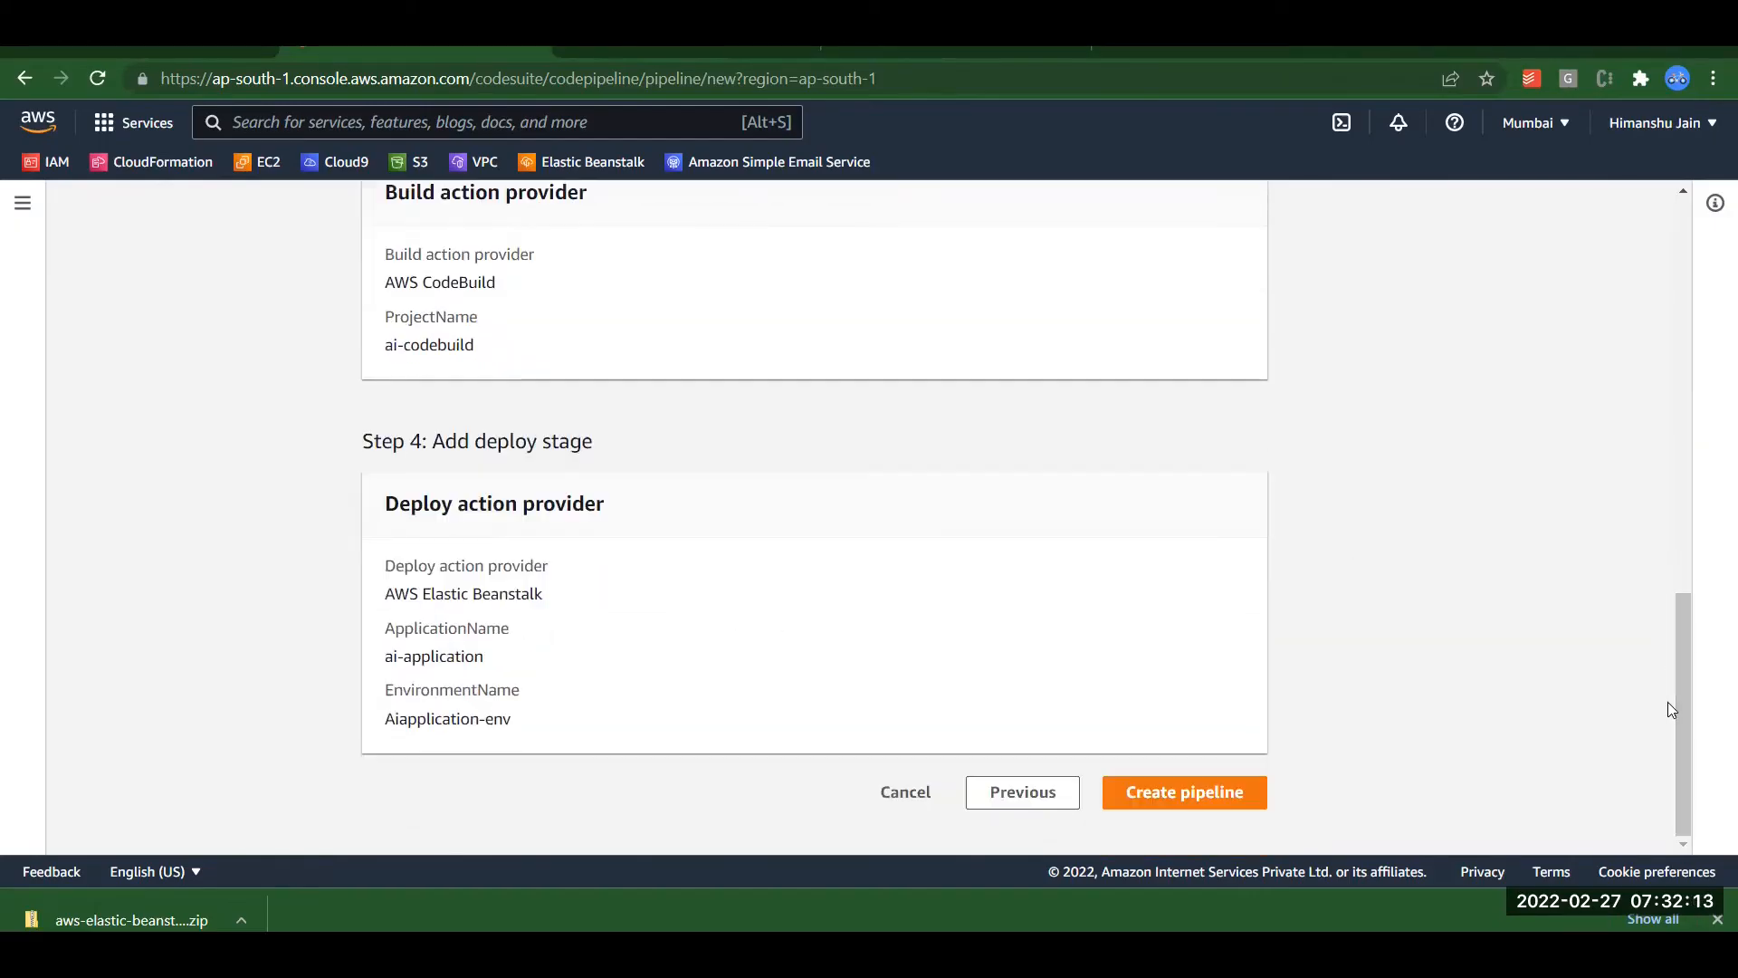
click(1180, 793)
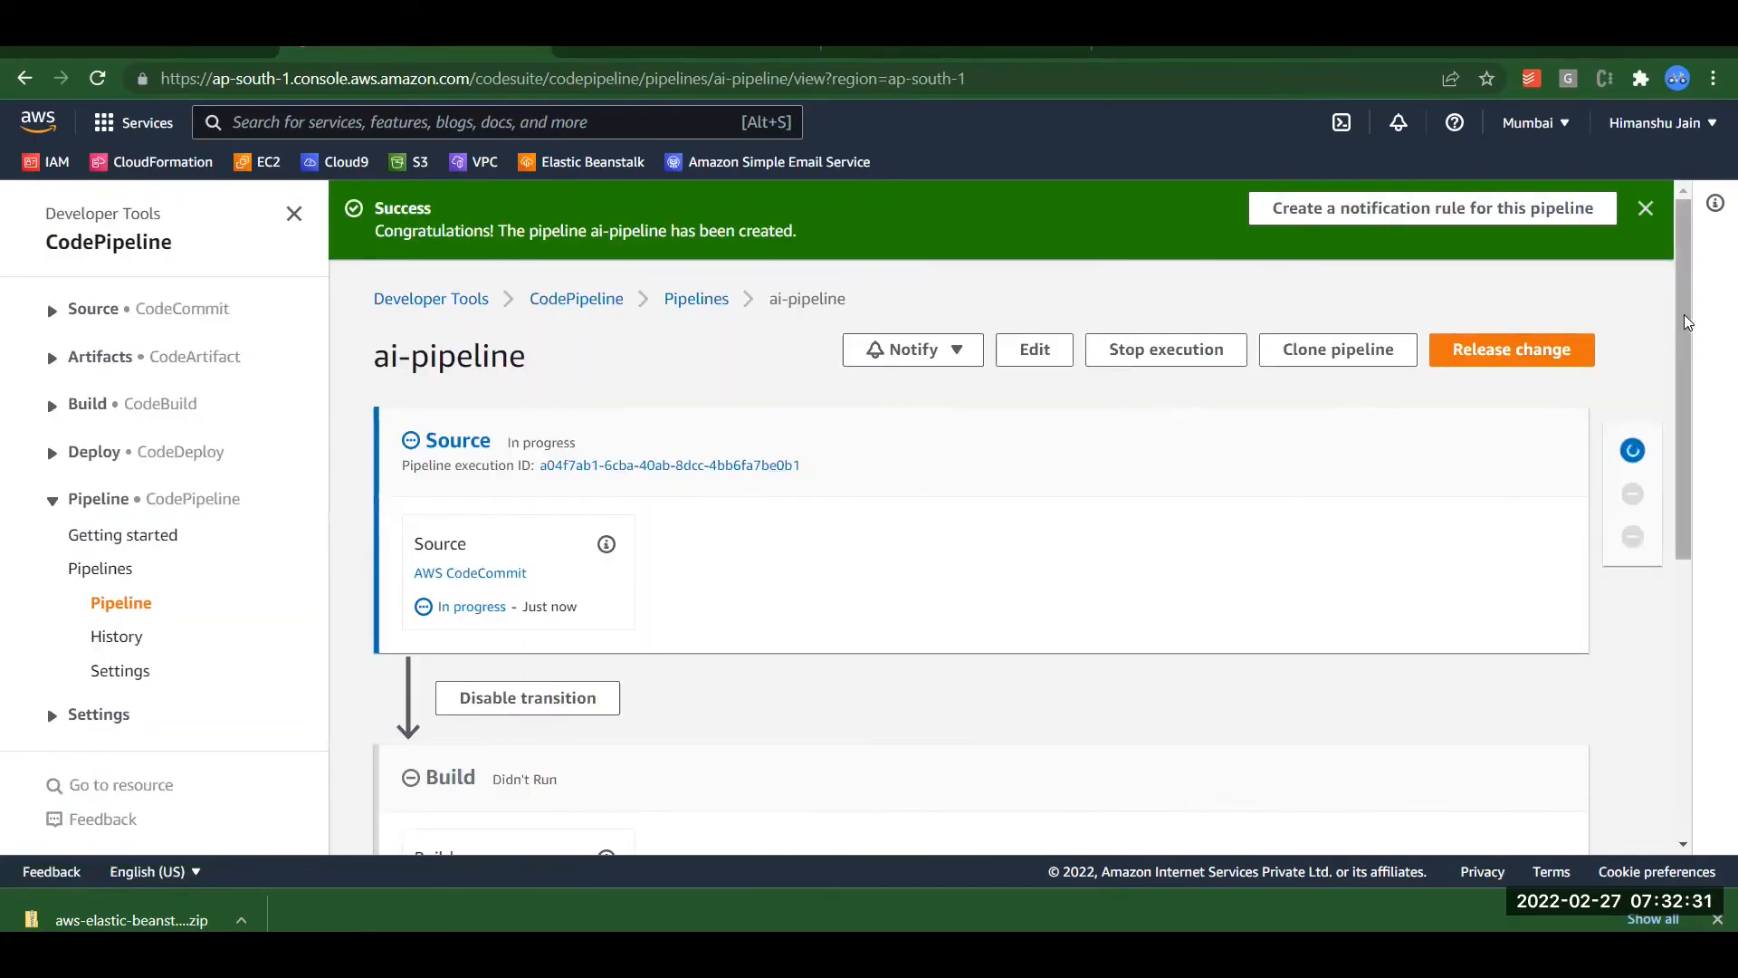
Watch ai-pipeline's first run: Source succeeds on the initial commit and Build starts.
scroll(1695, 405, down, 1)
scroll(1696, 421, down, 2)
scroll(1697, 434, down, 3)
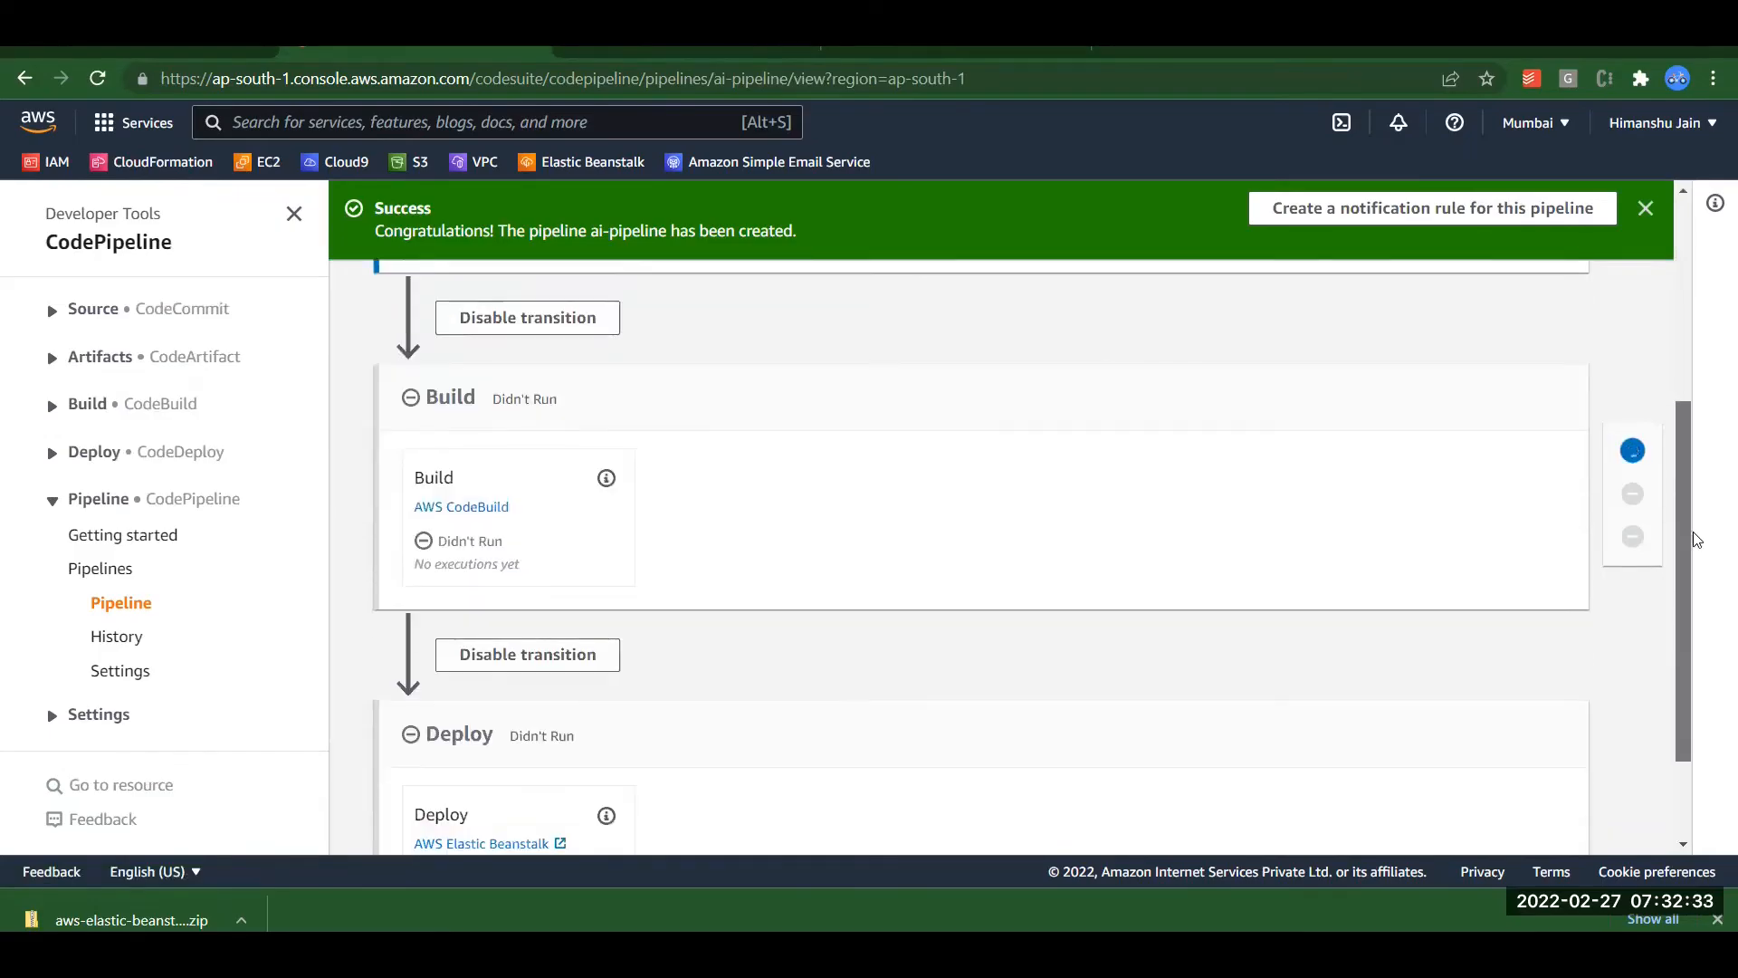
scroll(1706, 557, down, 1)
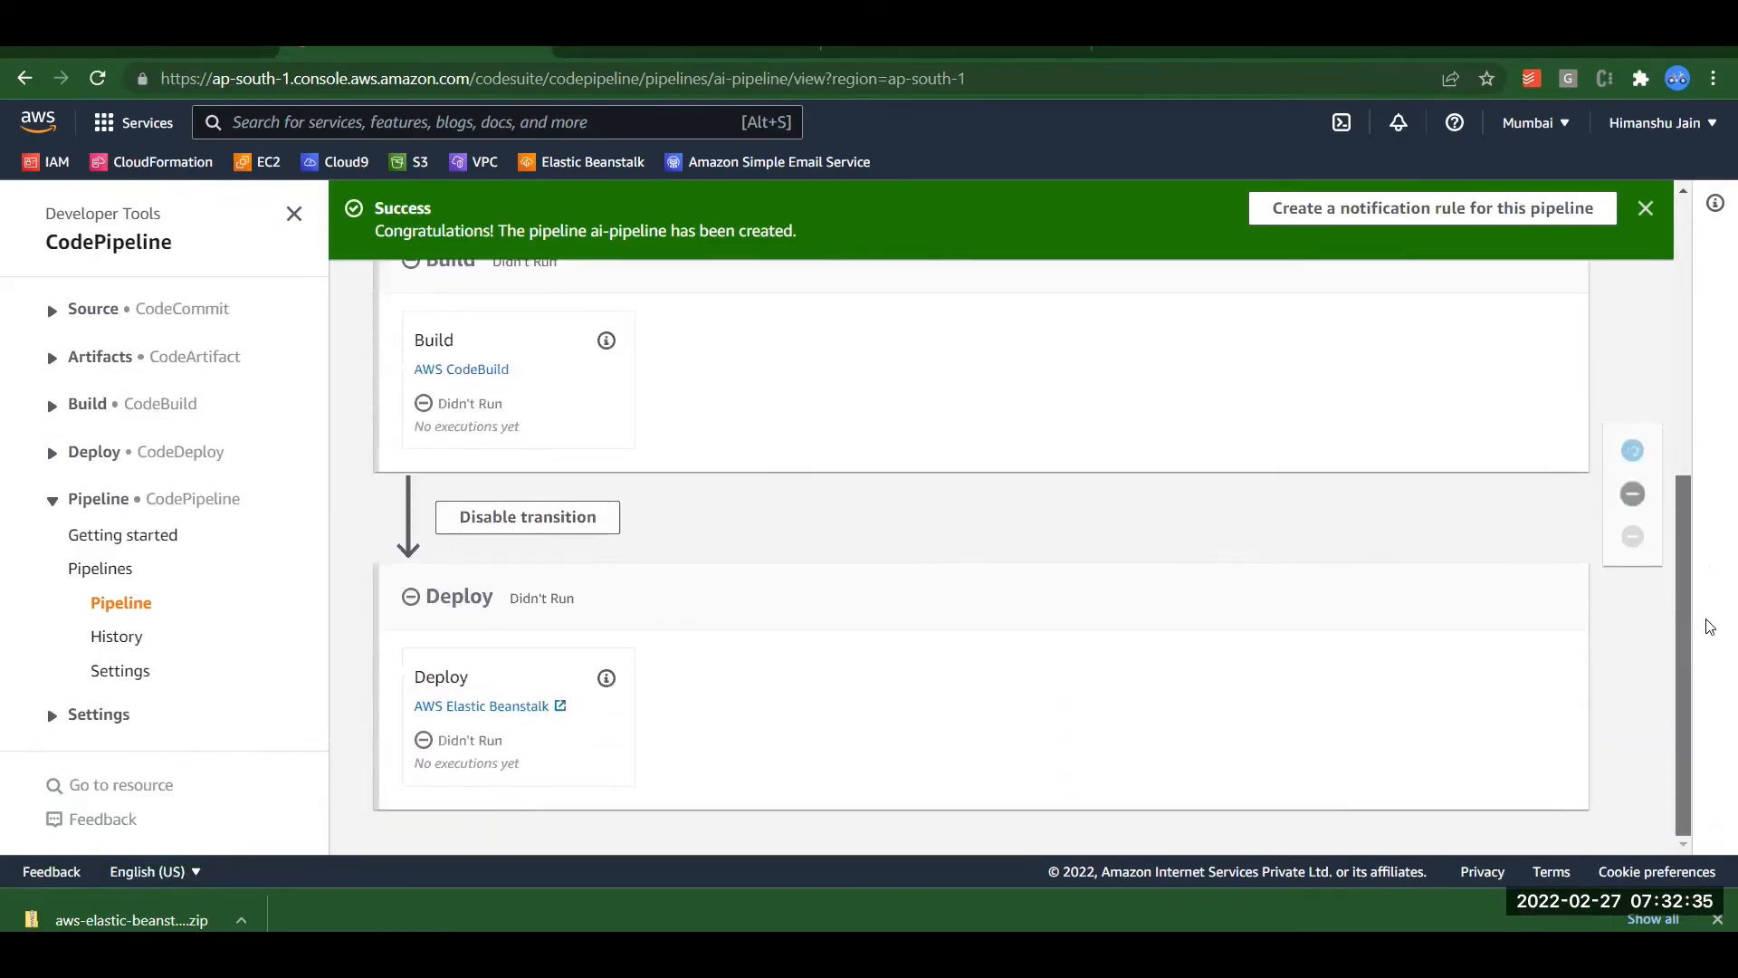
scroll(1712, 520, up, 2)
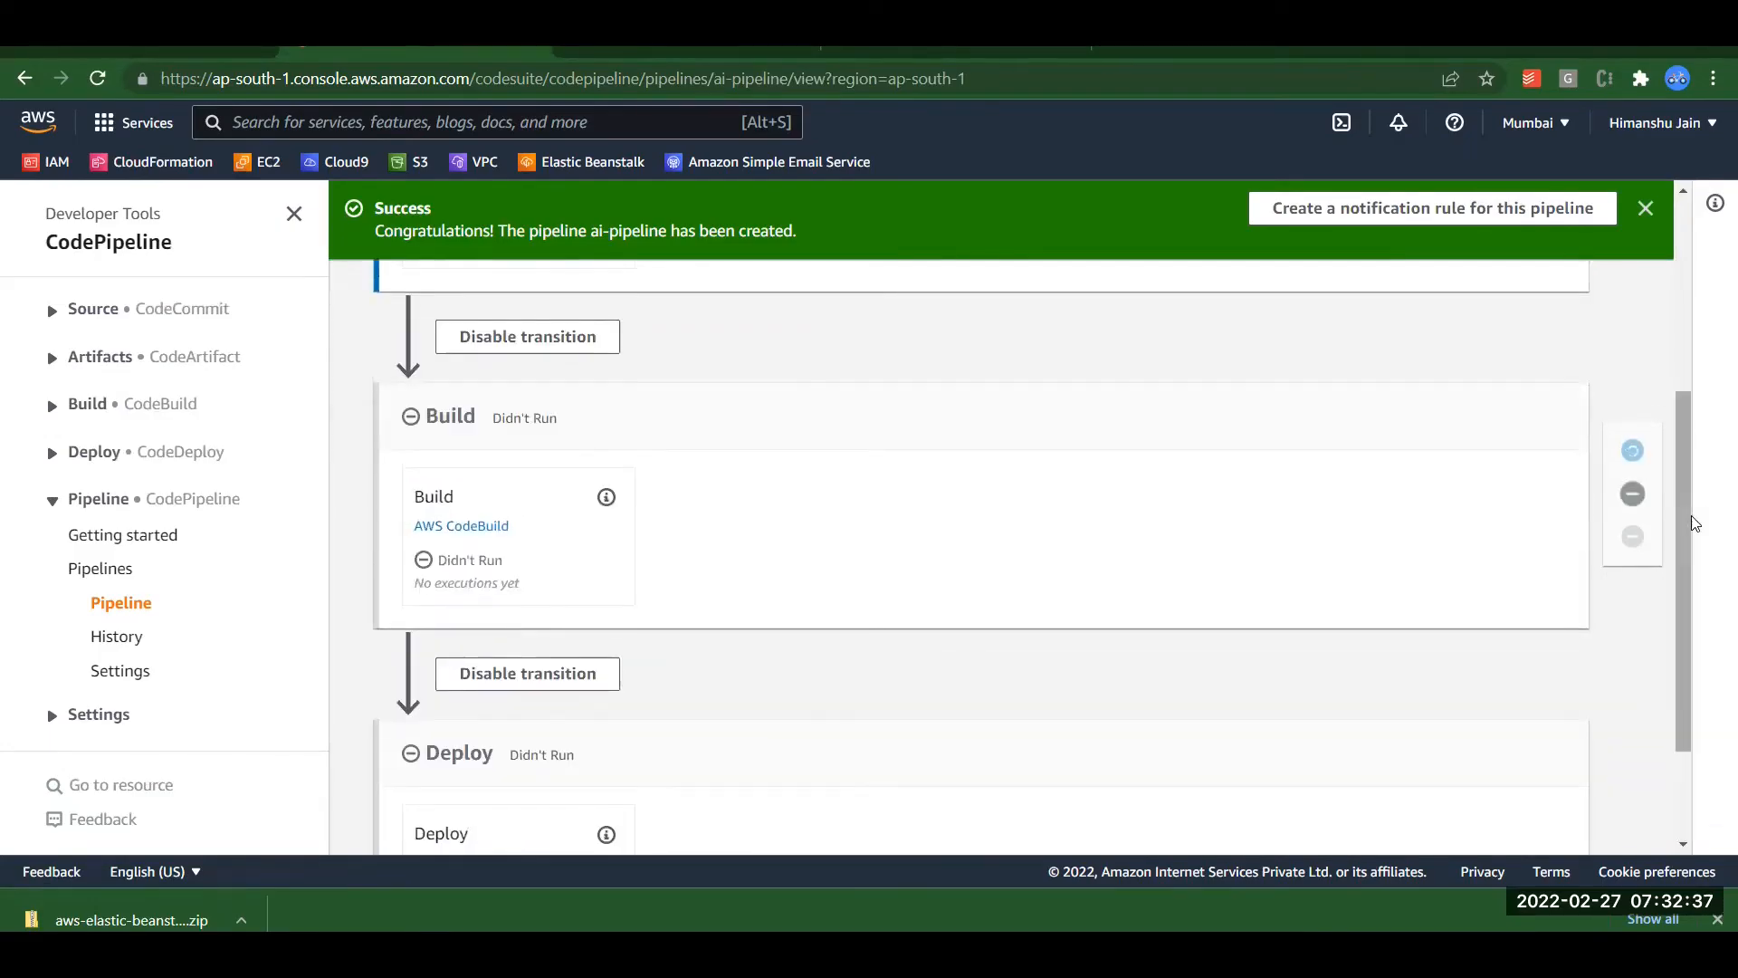
drag(1687, 540, 1687, 415)
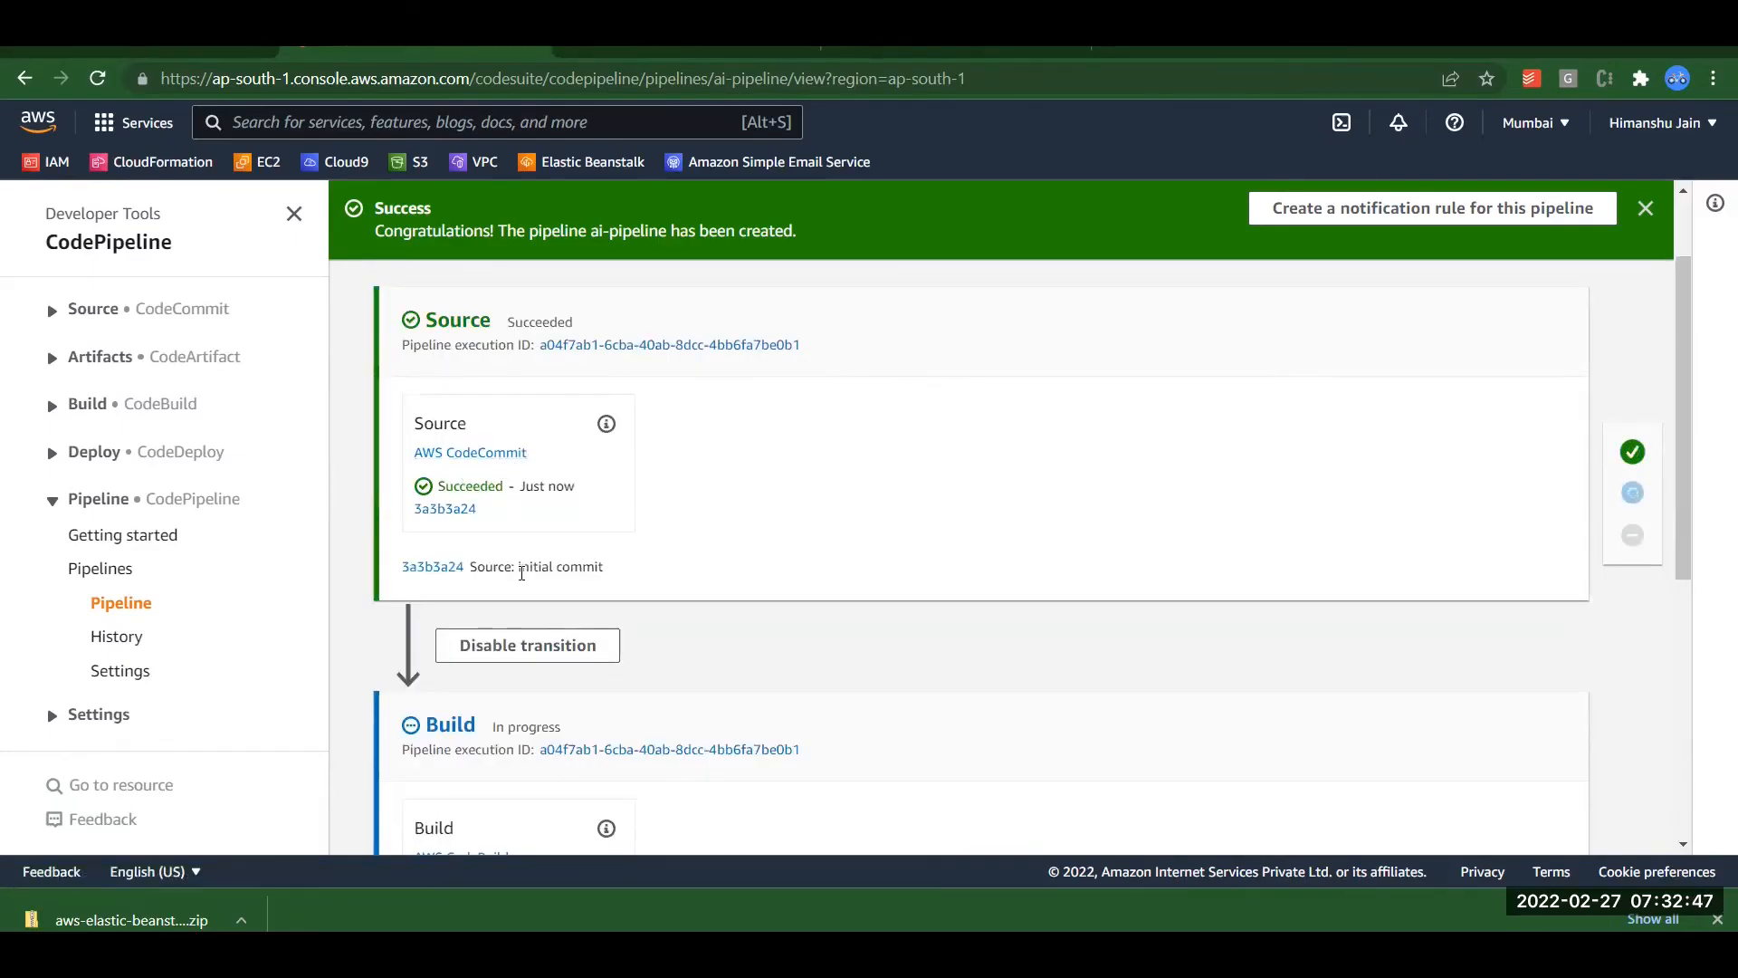
drag(518, 566, 615, 568)
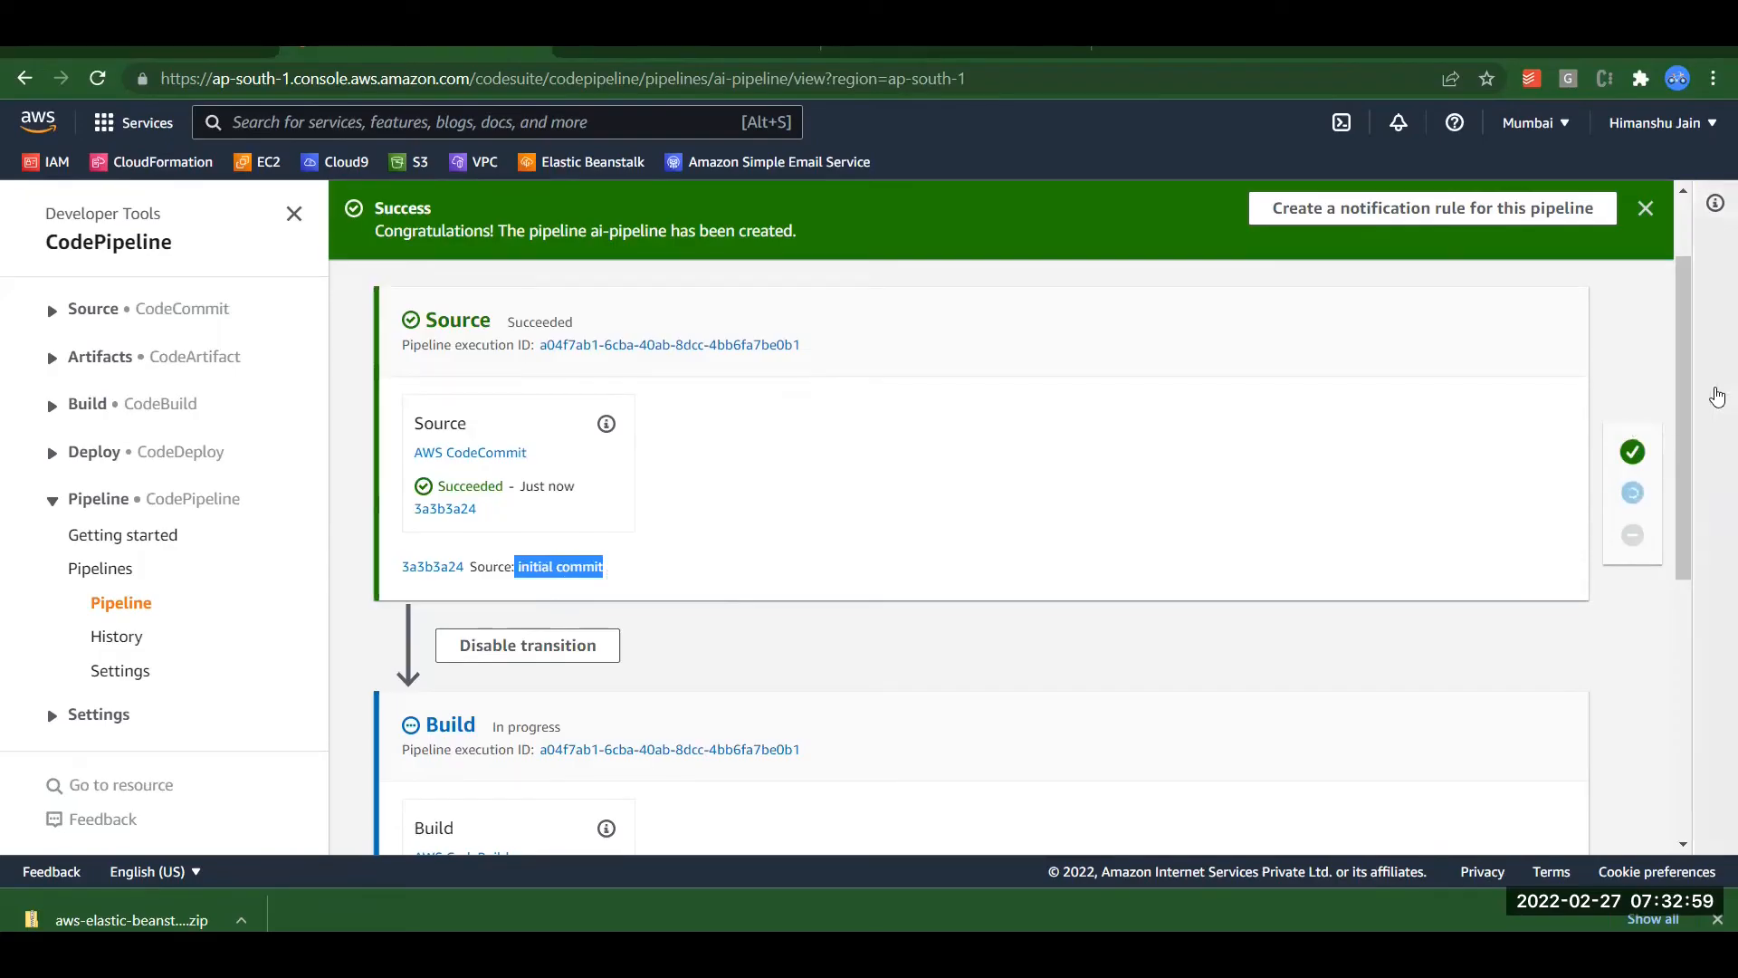
drag(1689, 446, 1649, 399)
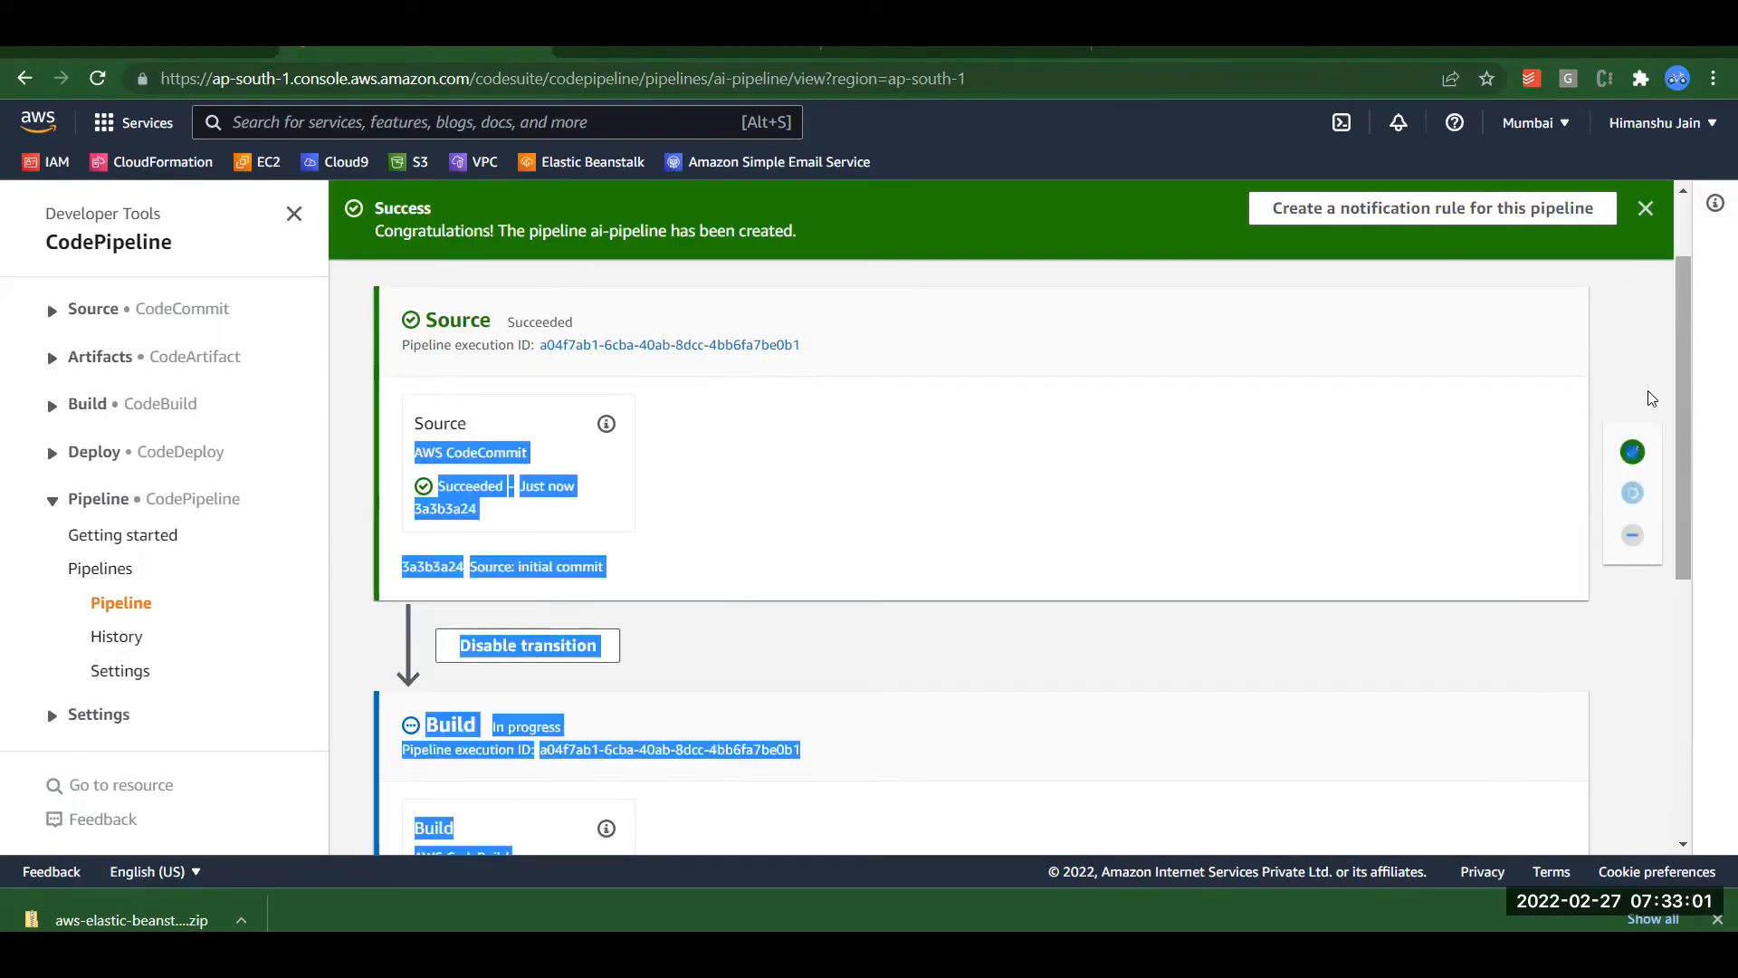
click(1529, 408)
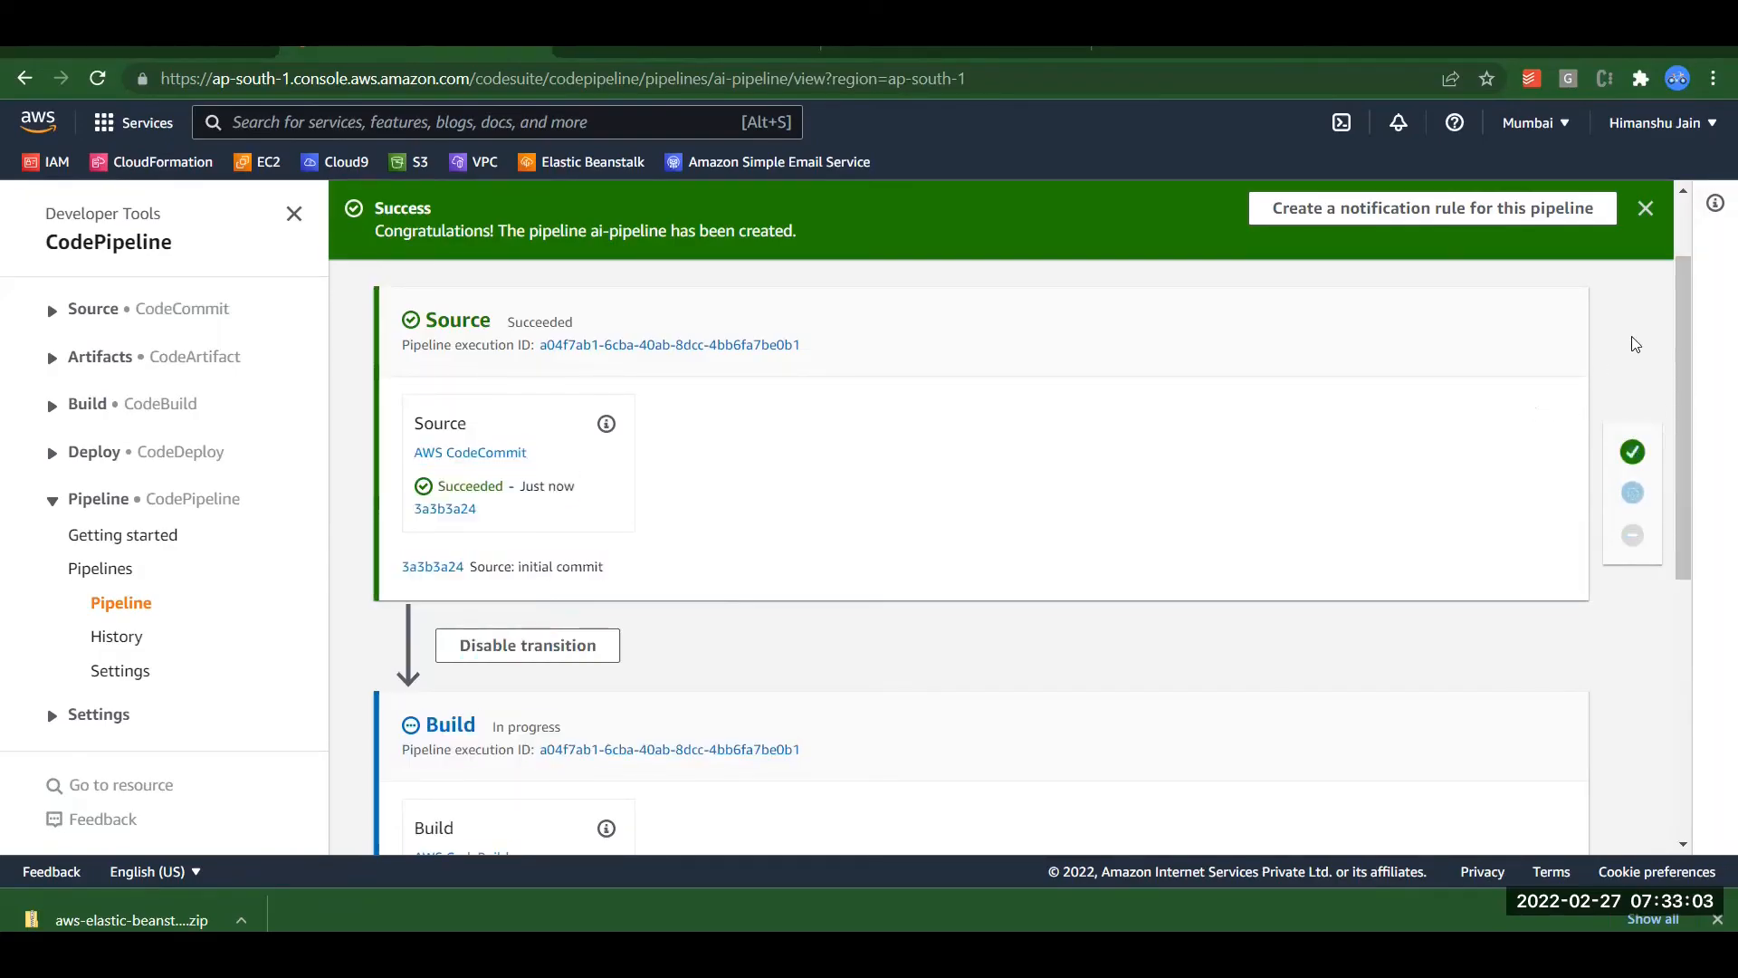
drag(1679, 327, 1689, 567)
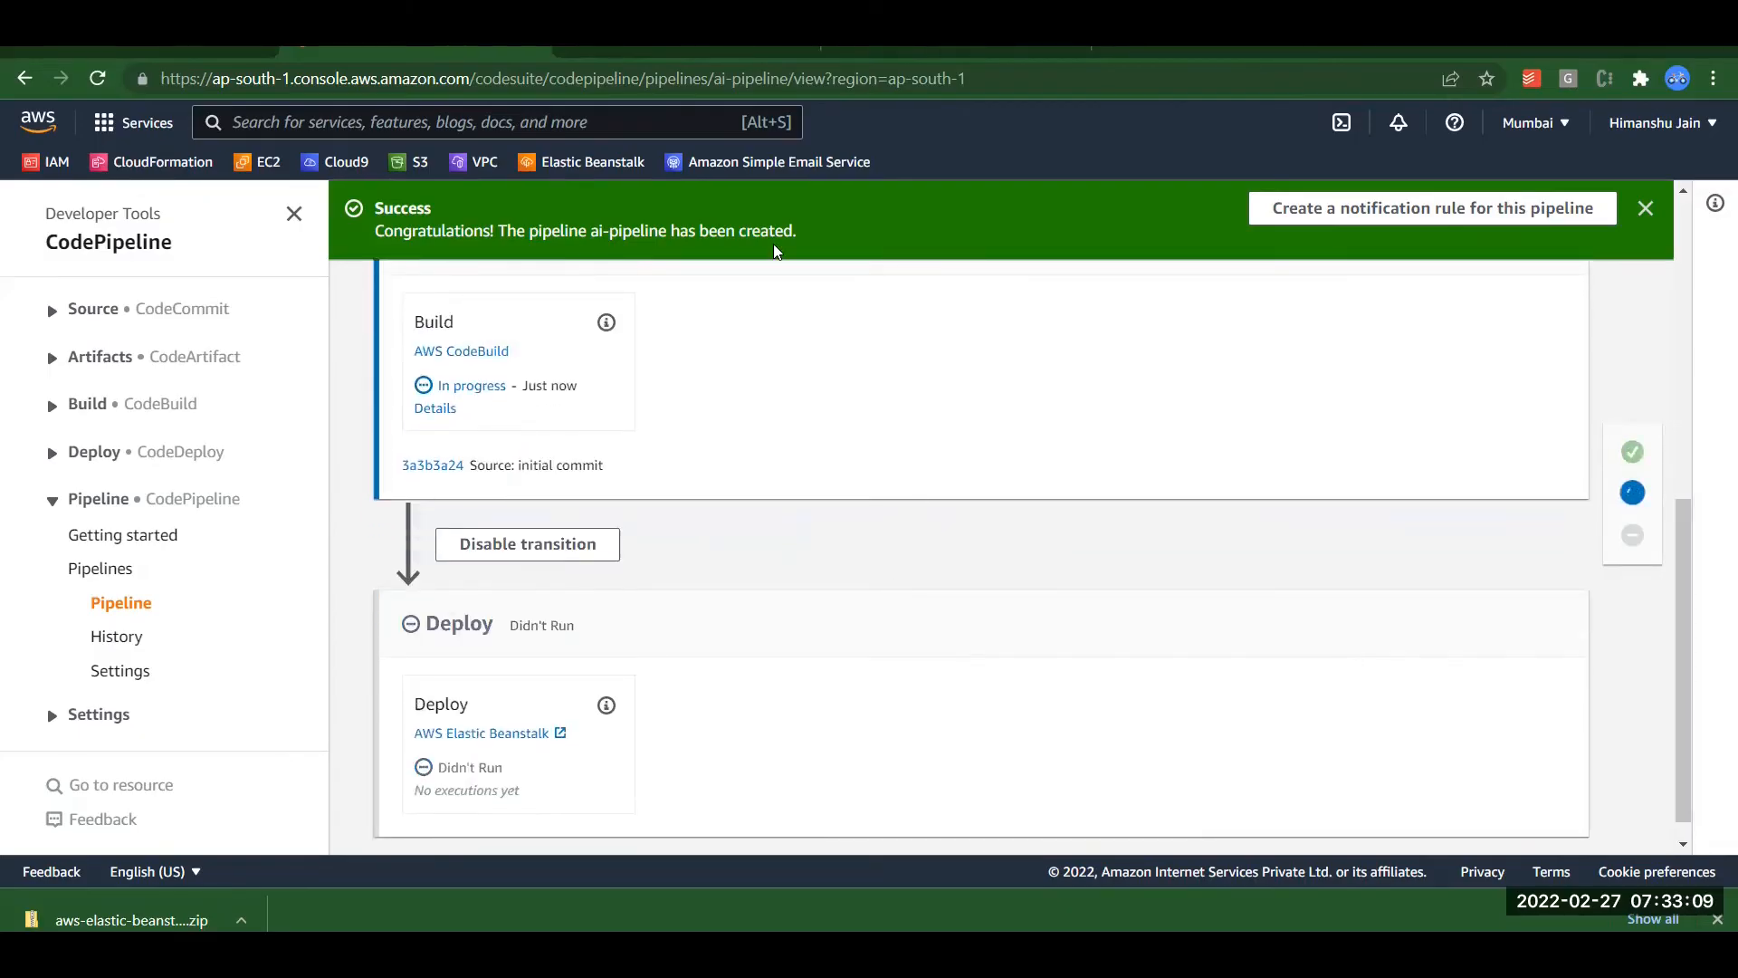
Revisit the Aiapplication-env dashboard and Congratulations page, then bring up Buildspec.yml in Notepad++.
click(729, 57)
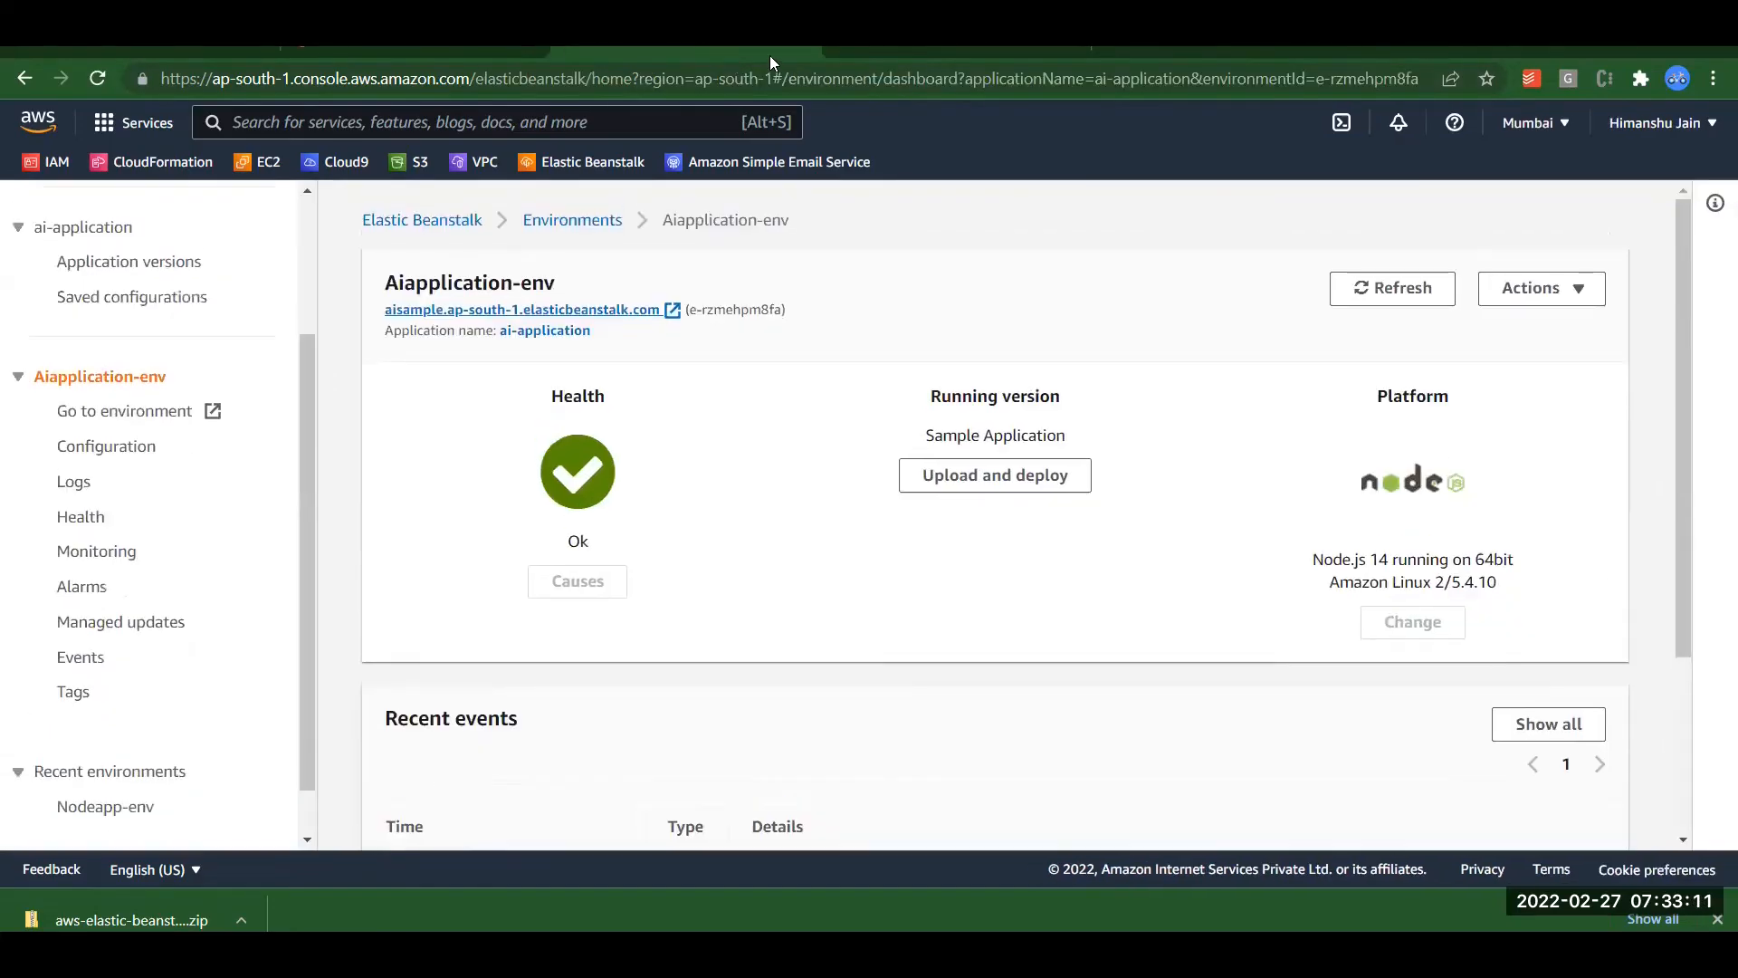
click(876, 53)
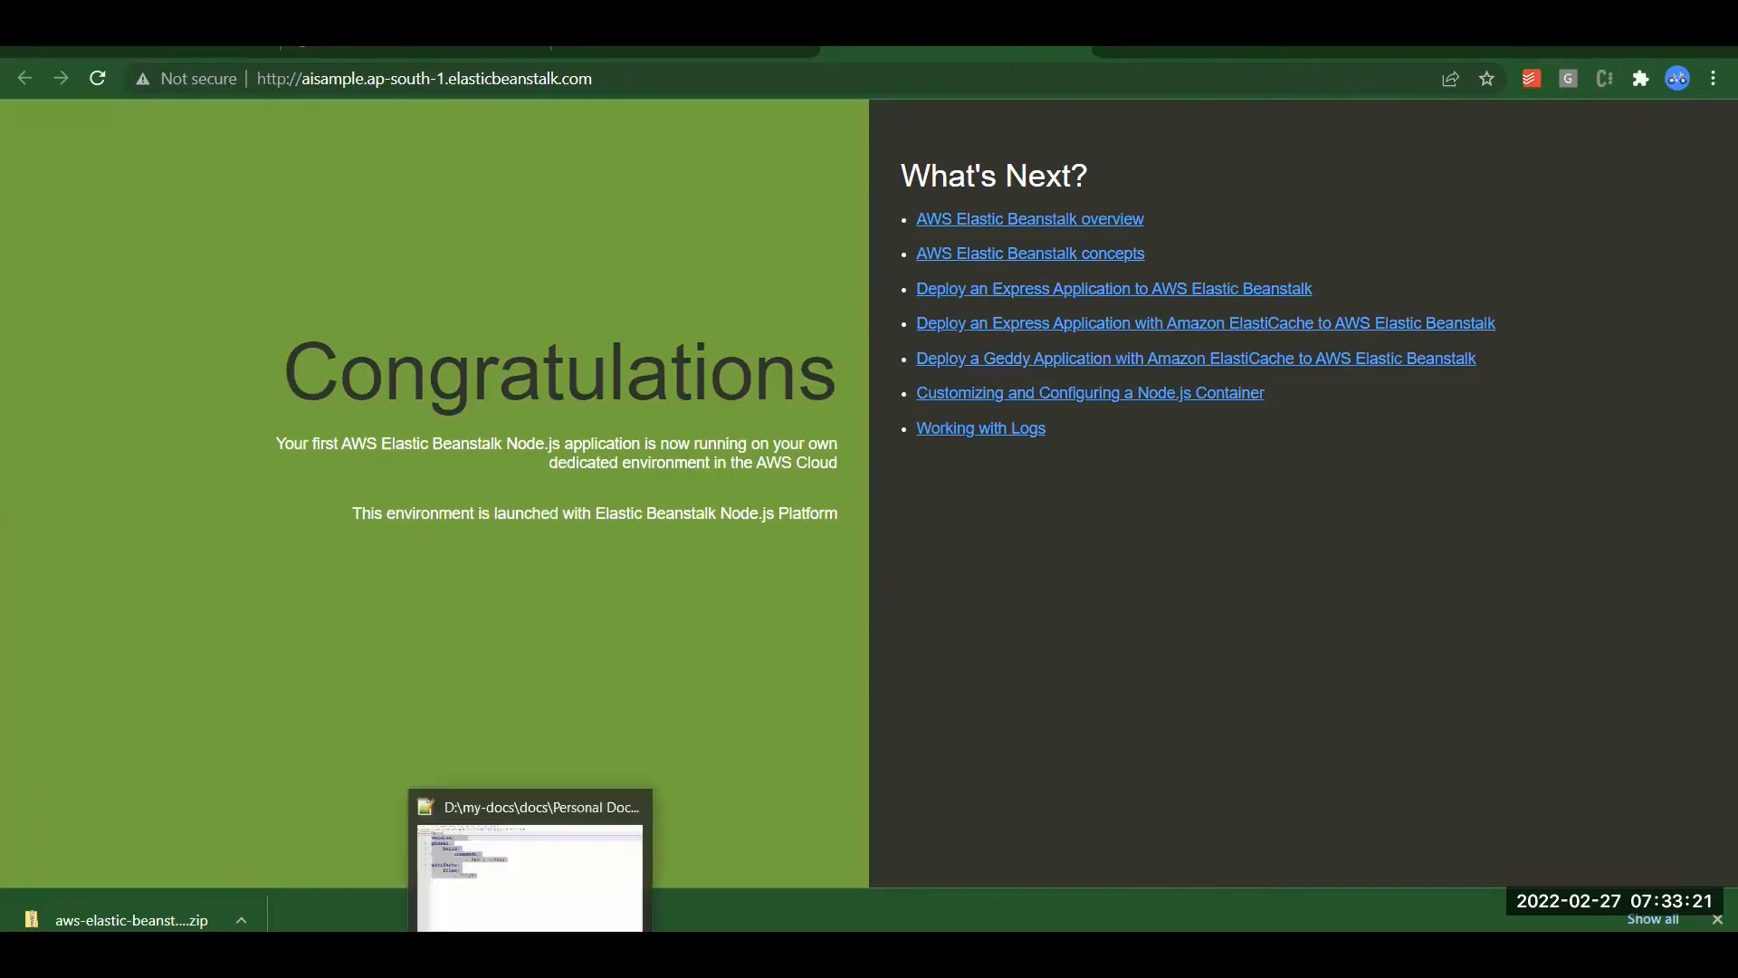
key(alt+Tab)
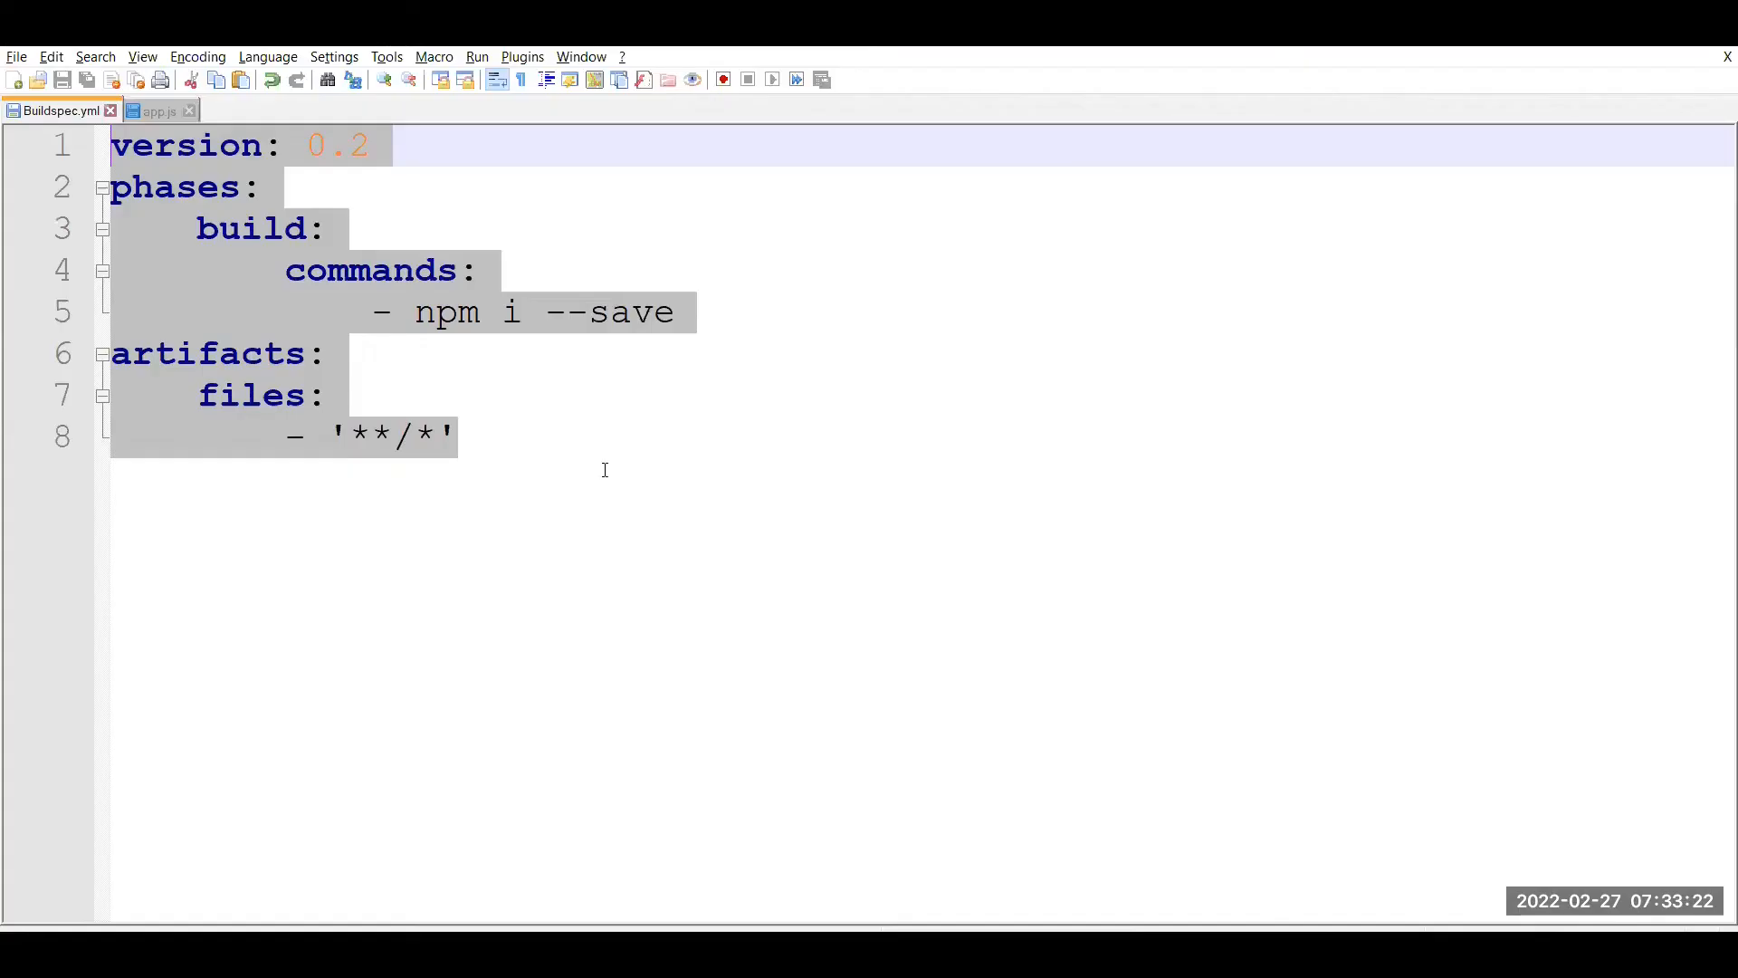
Review the app.js Express code that returns 'Hello AWS!', then go back to the Congratulations page.
click(154, 113)
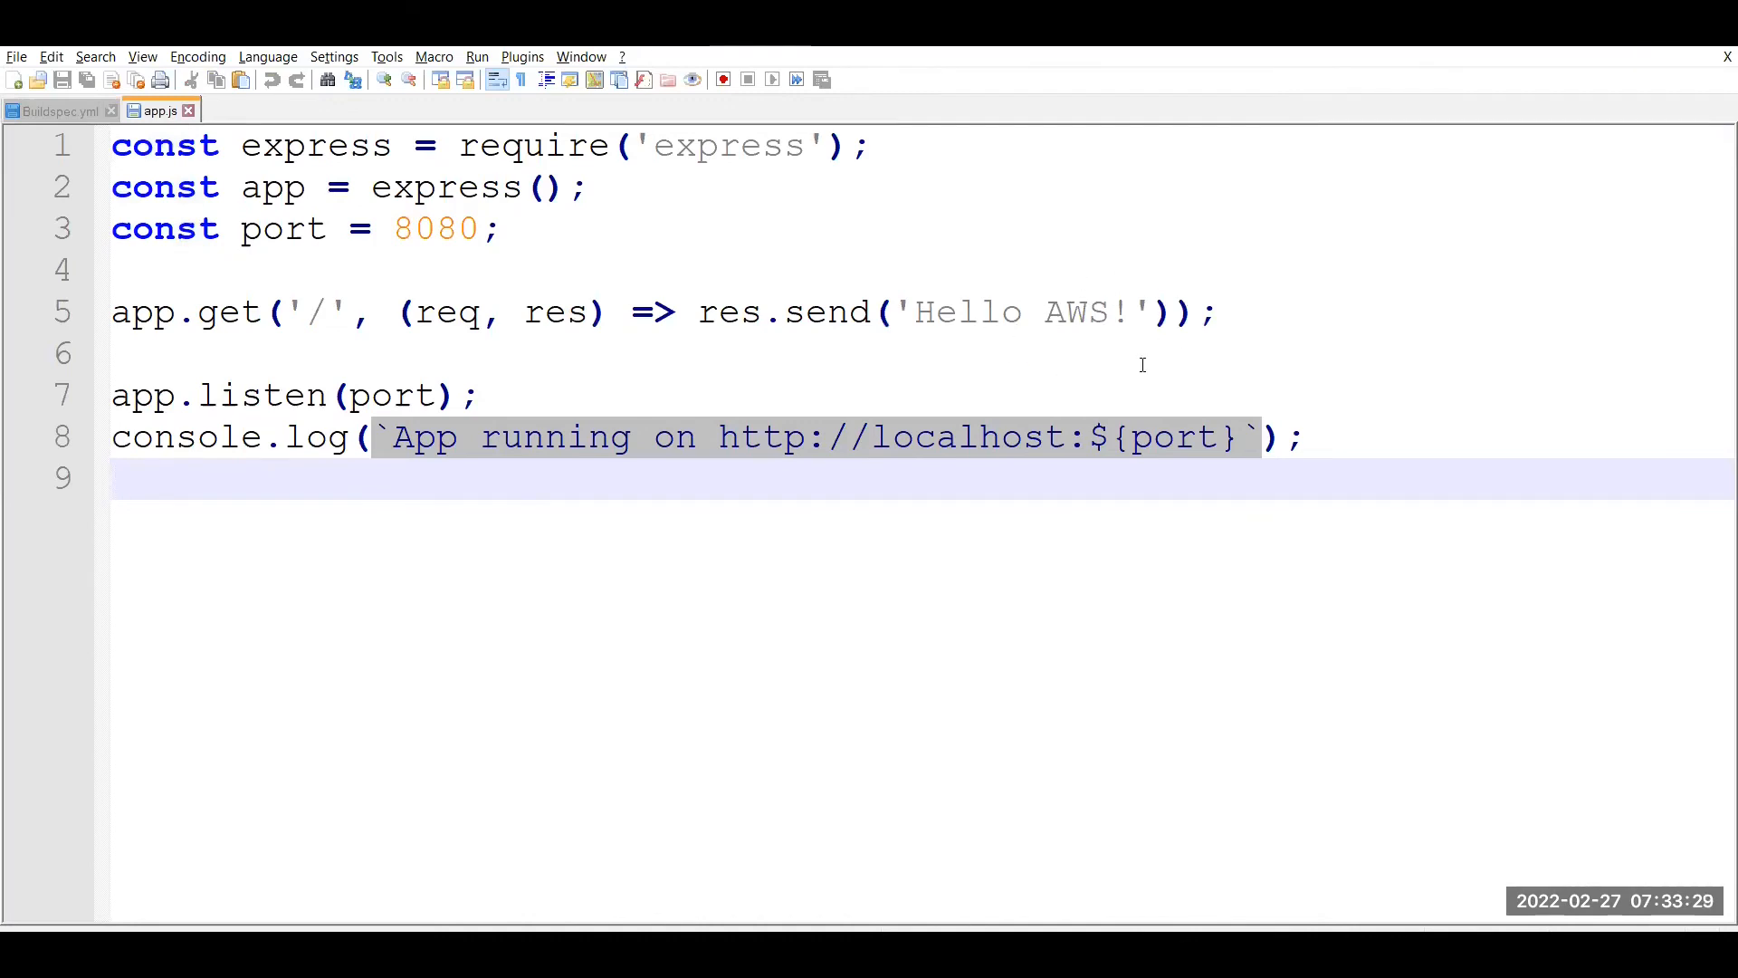
key(alt+Tab)
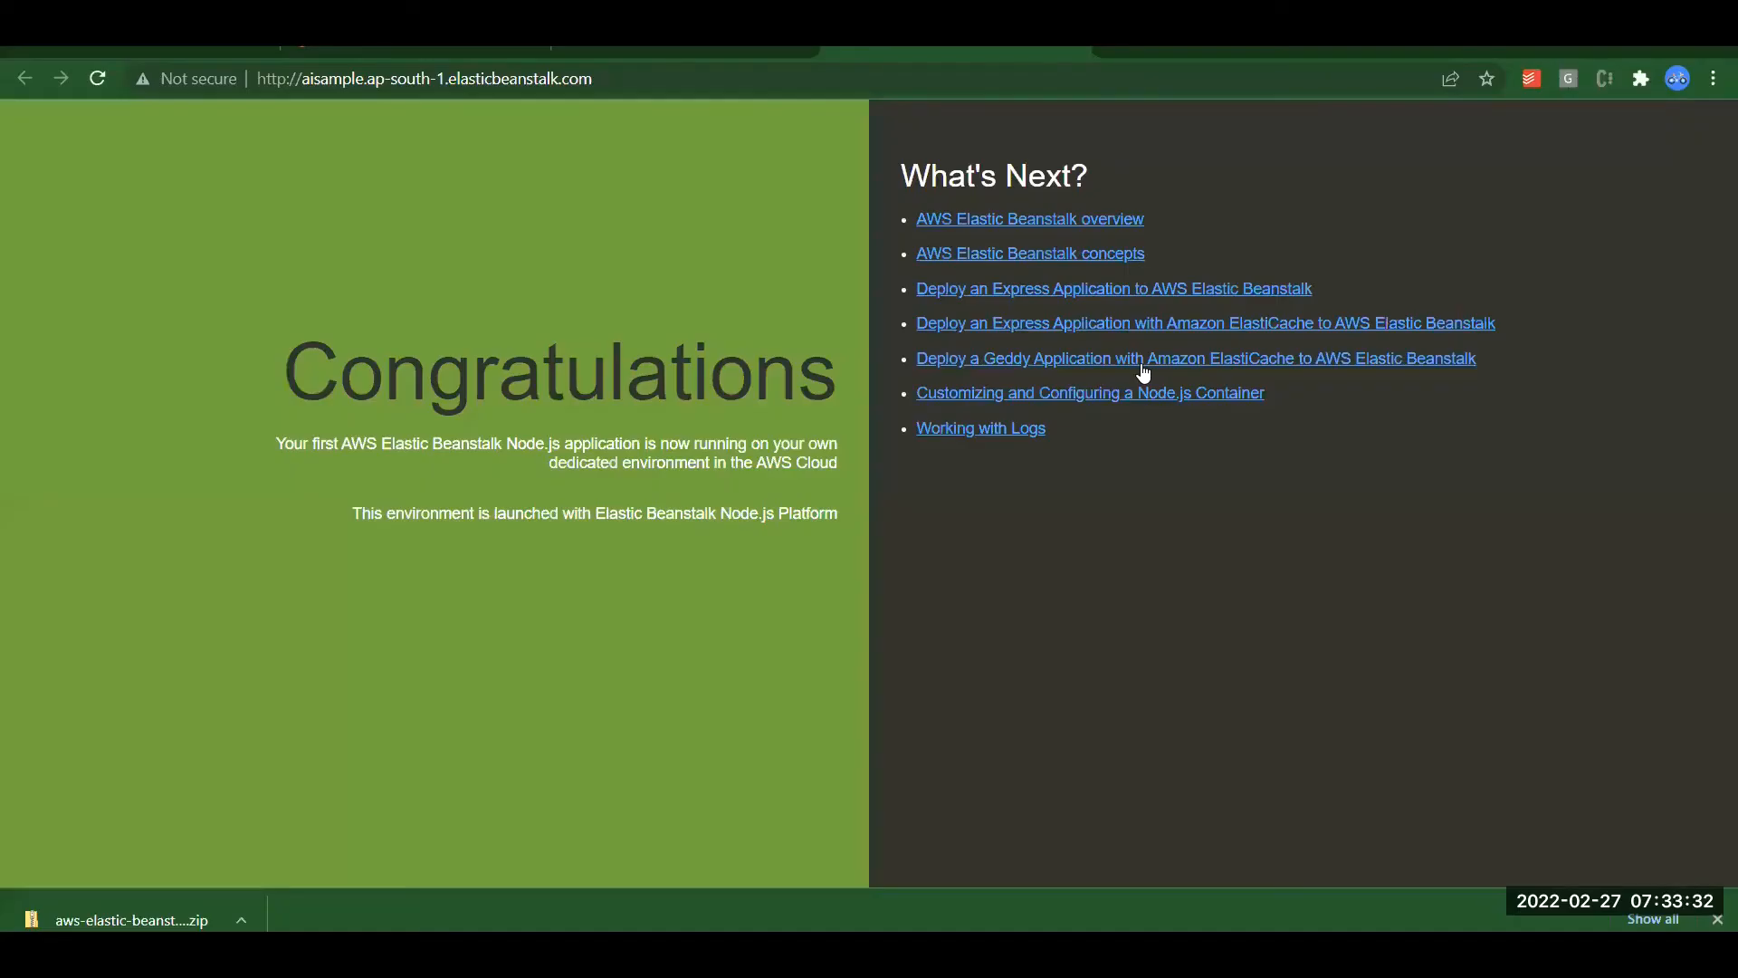
Reopen ai-pipeline, close the green Success banner, and check Build in progress and Deploy not yet run.
click(668, 50)
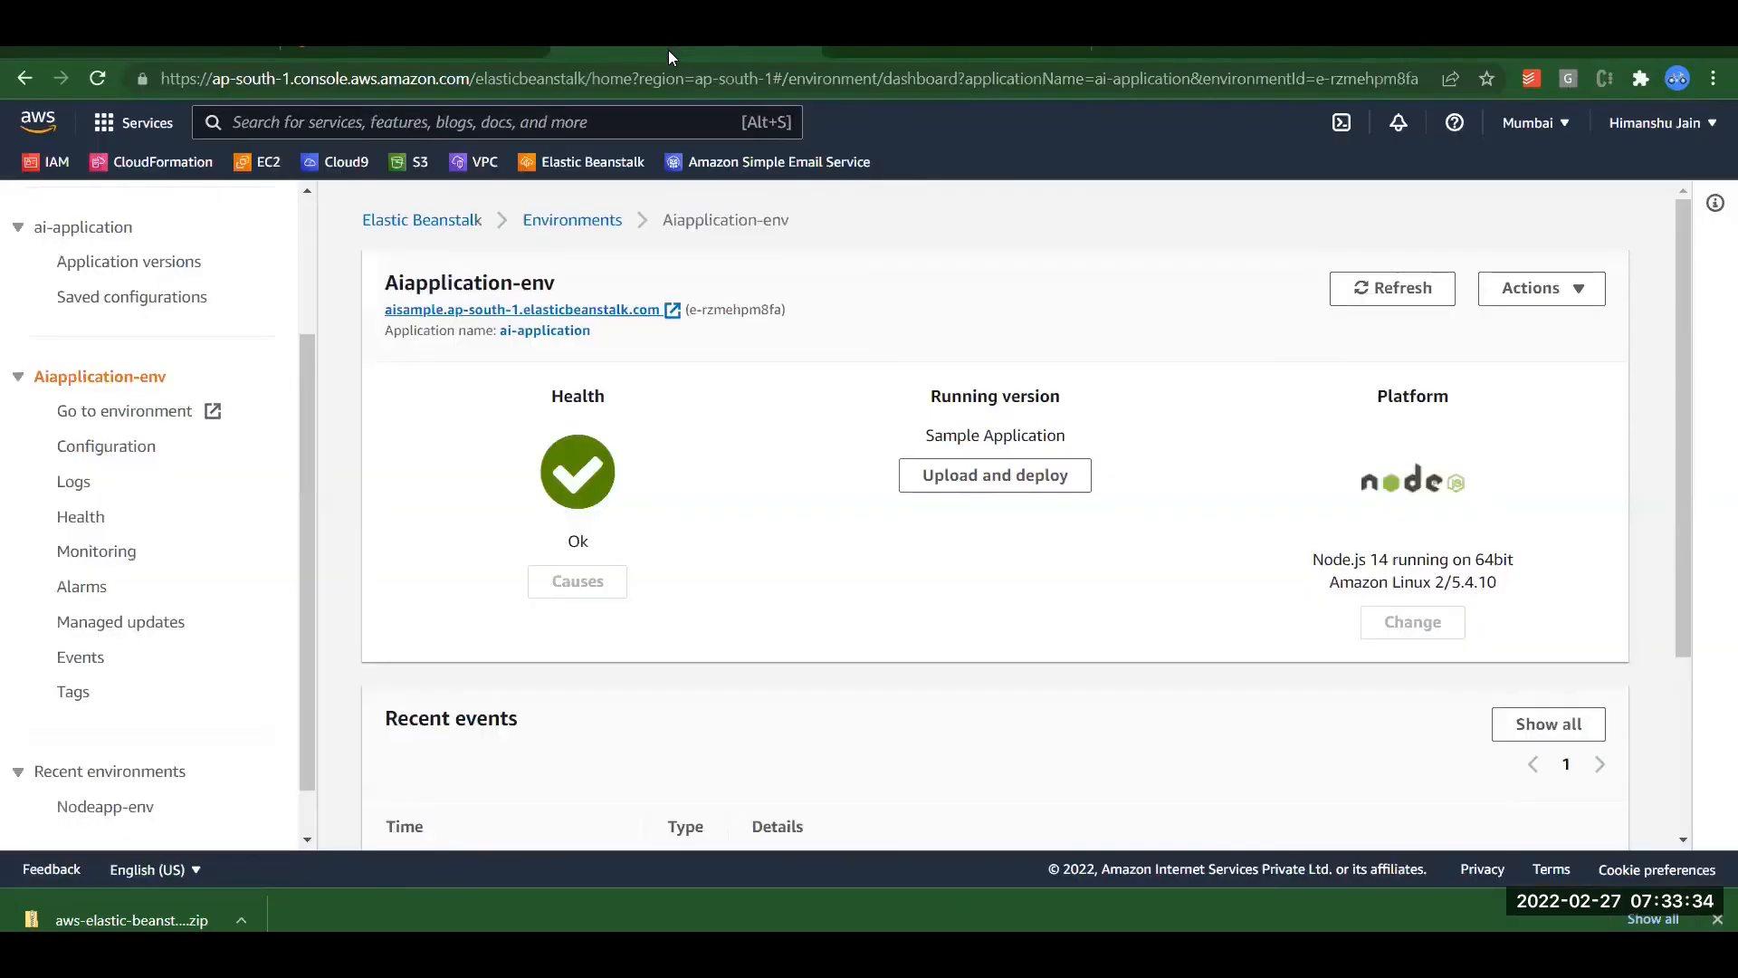
click(511, 51)
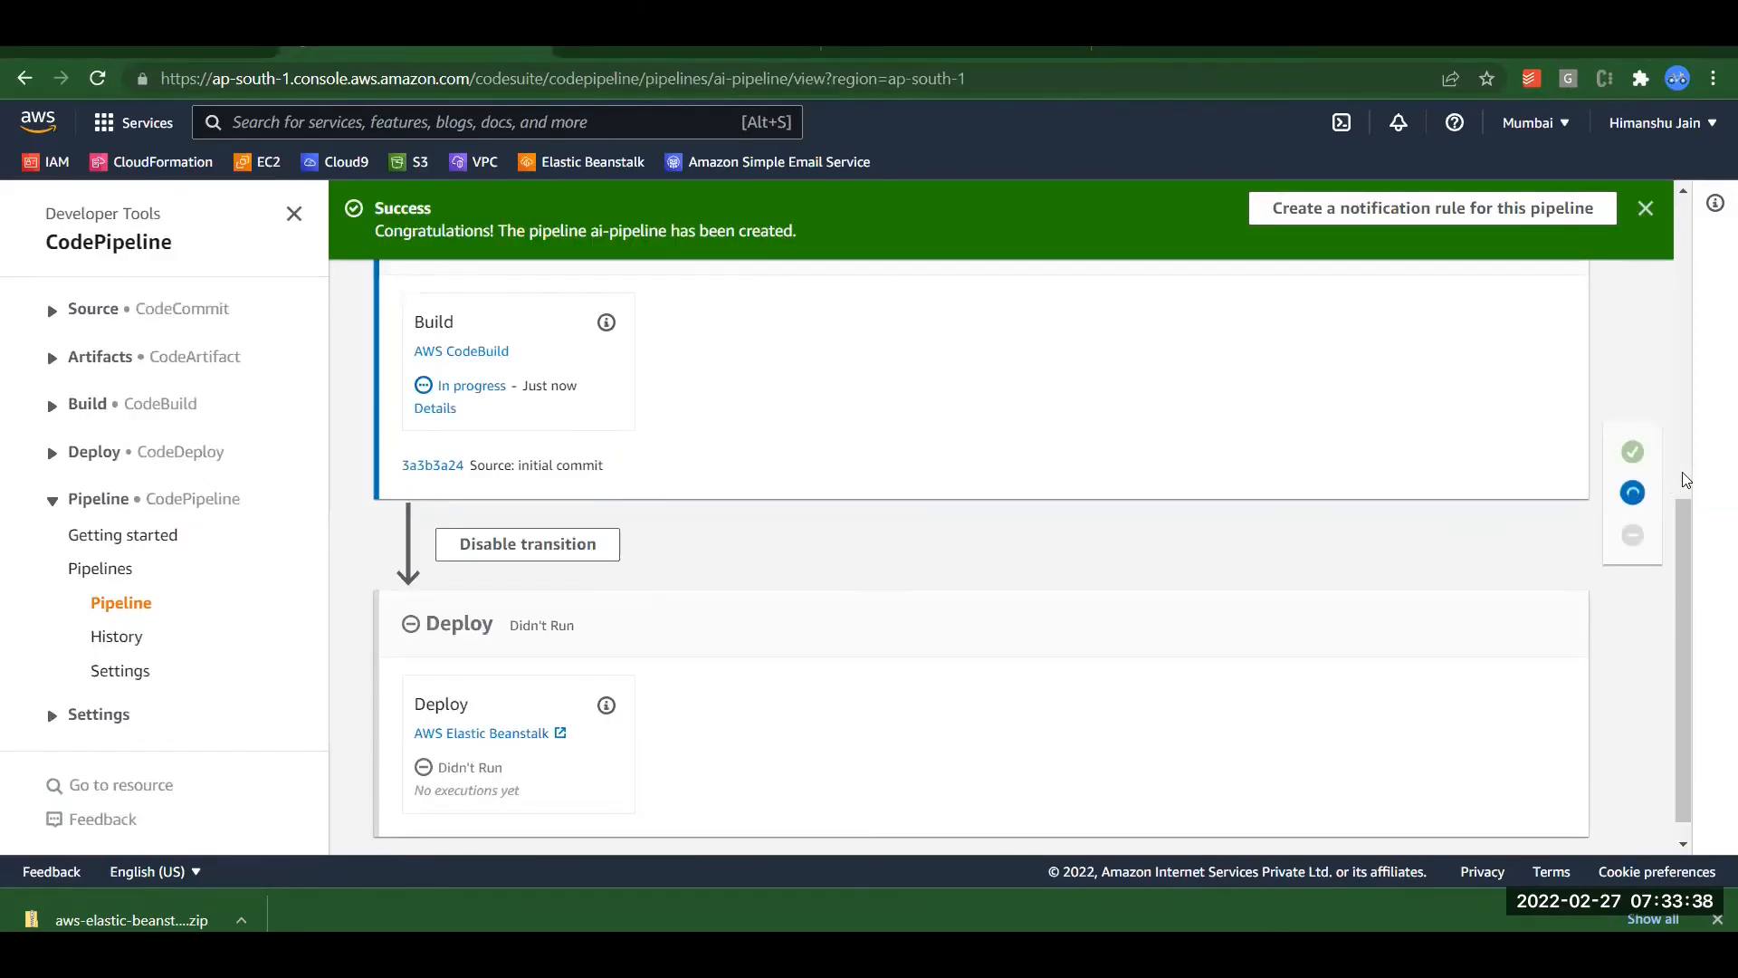
drag(1679, 529, 1680, 539)
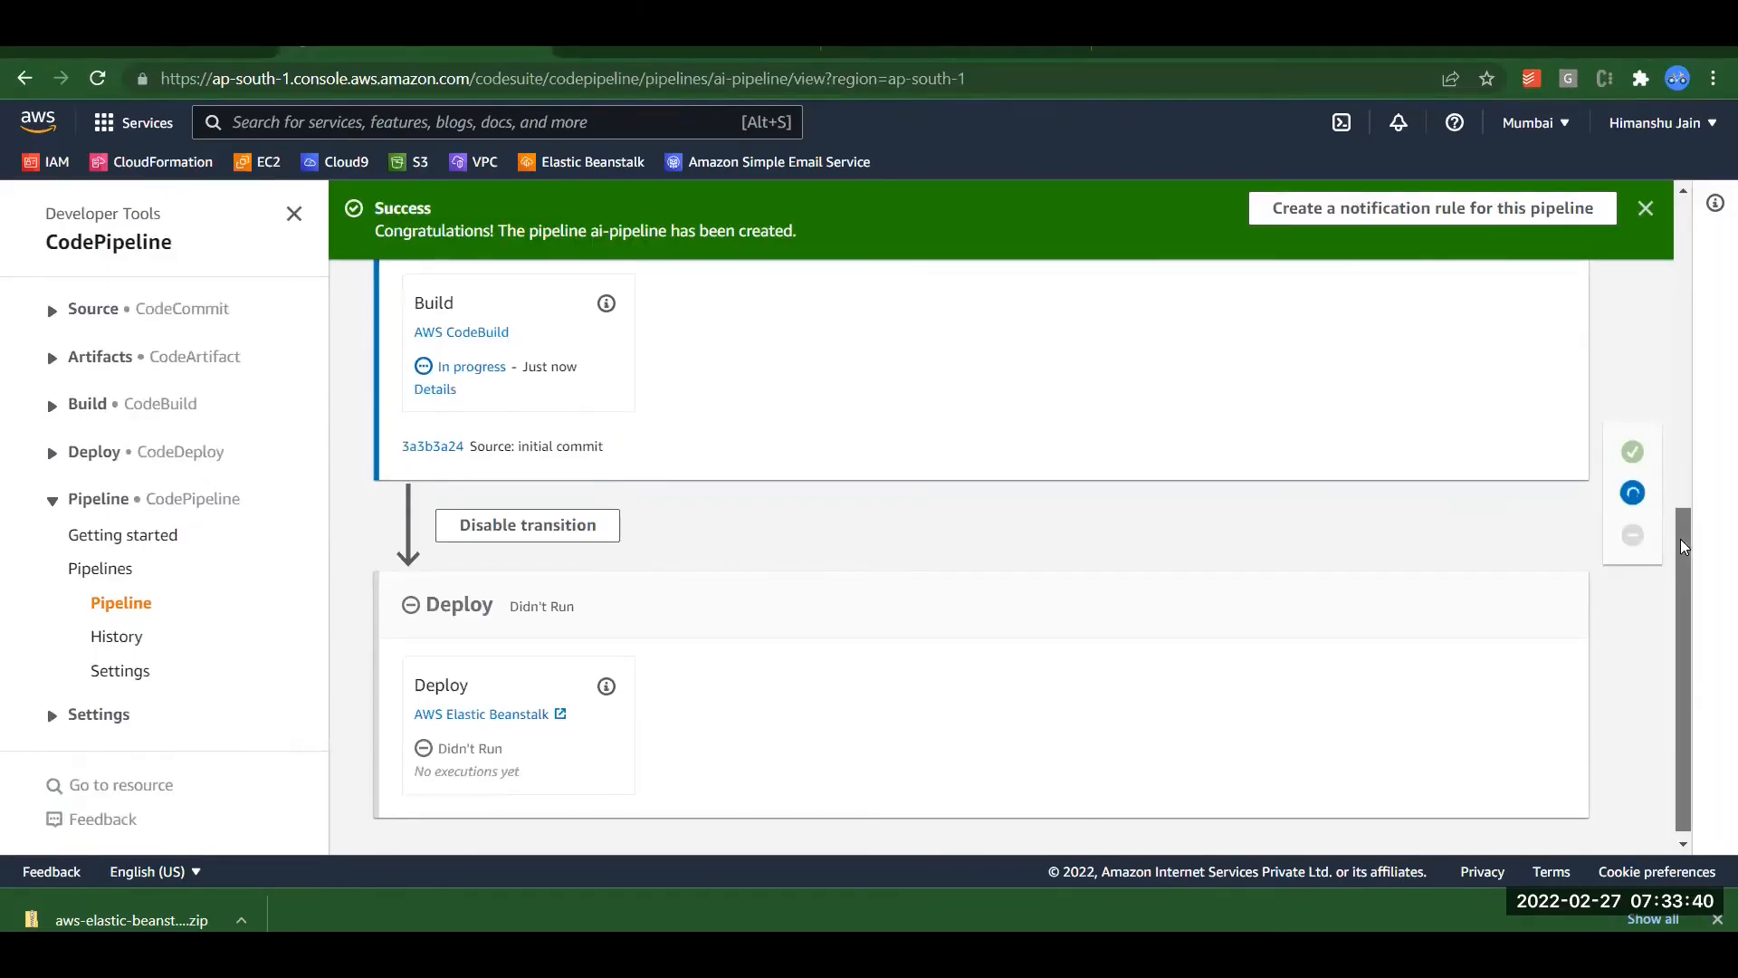
click(1646, 208)
drag(1678, 634, 1684, 660)
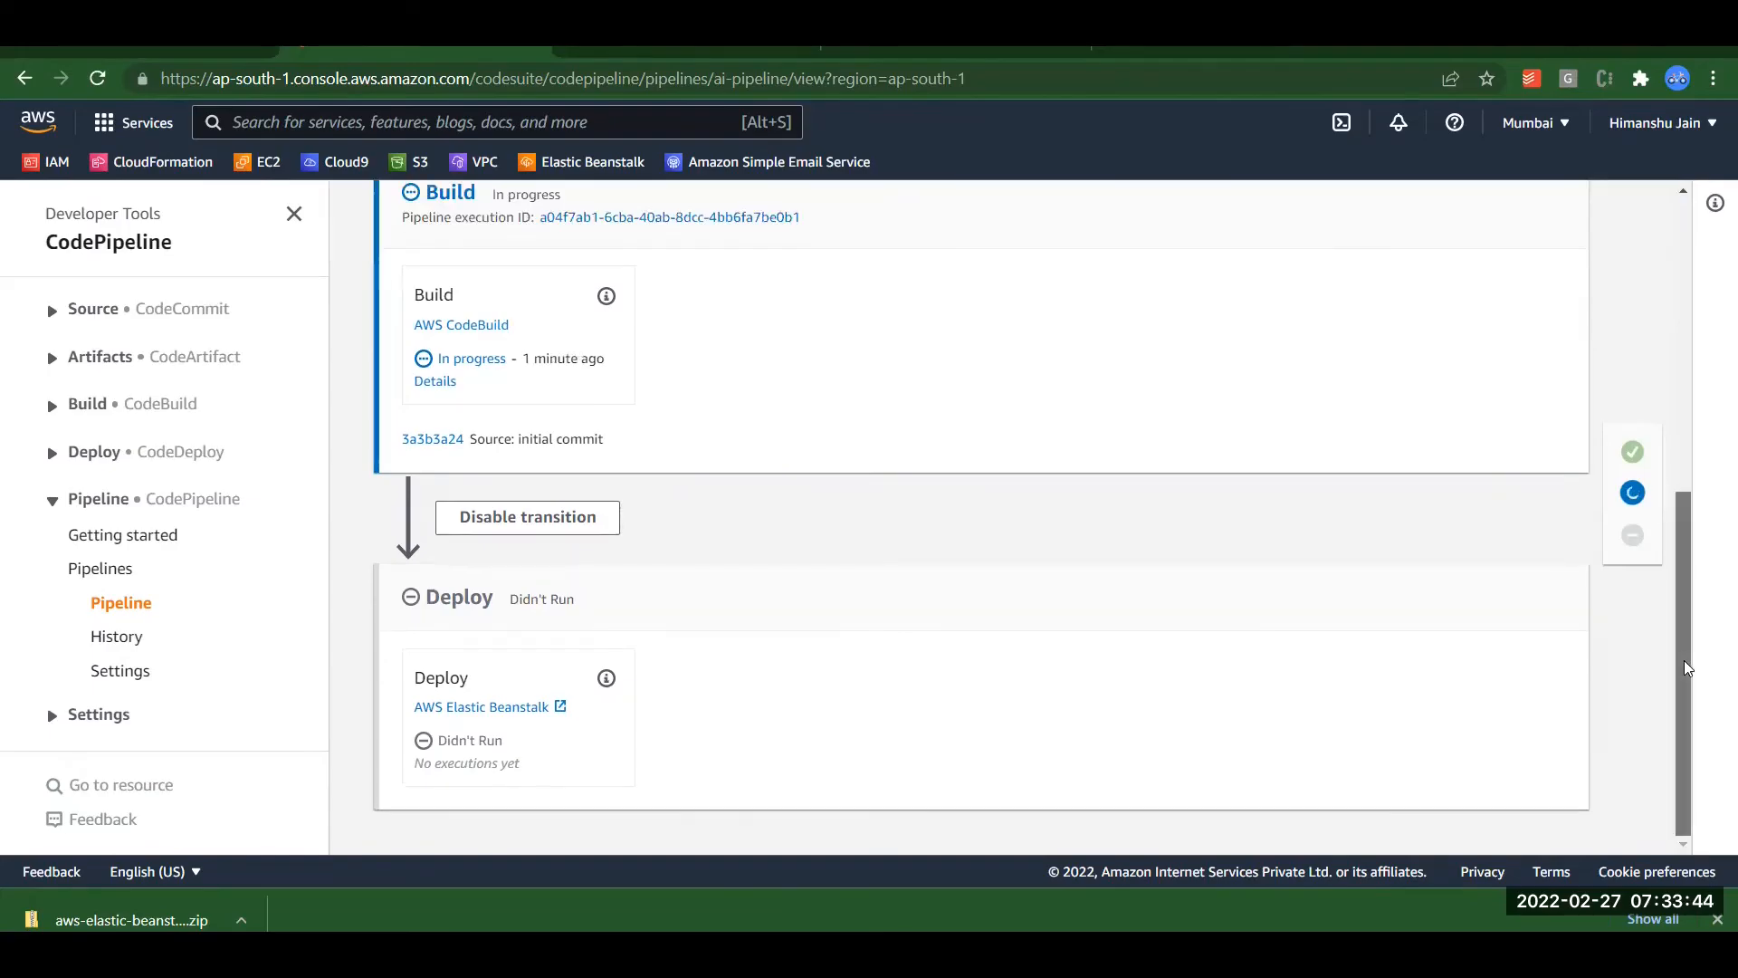
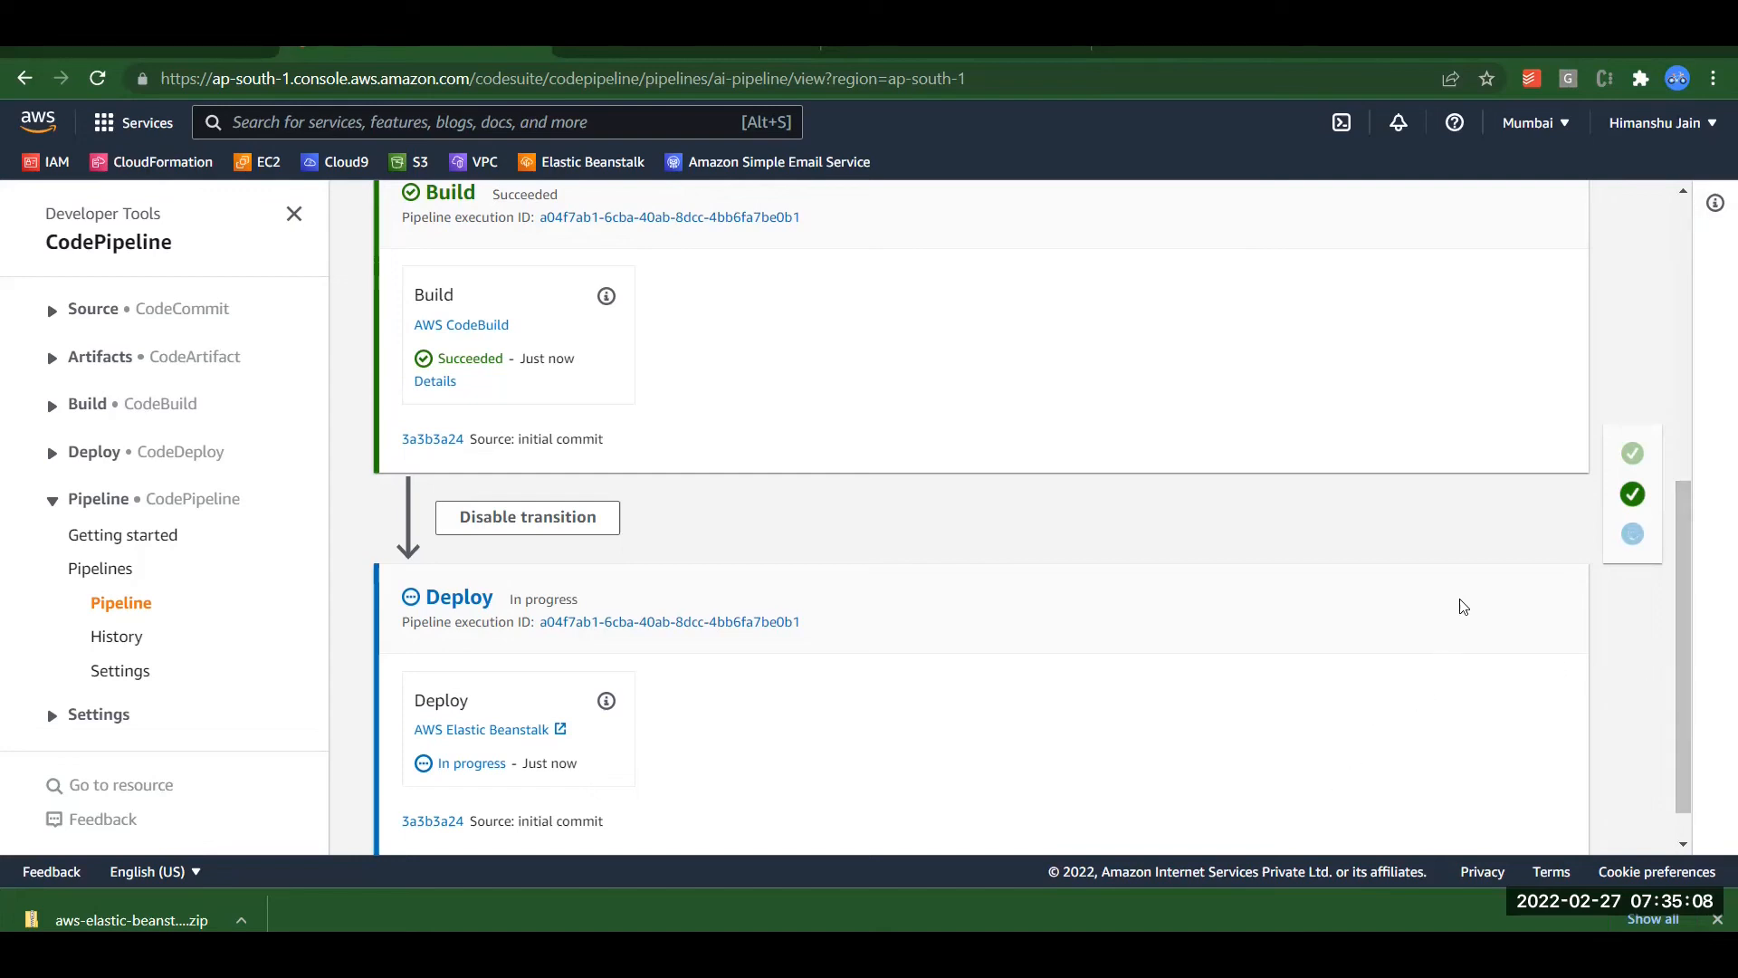
Scroll ai-pipeline, then view the Aiapplication-env dashboard showing health Ok and the Sample Application.
scroll(1304, 492, down, 1)
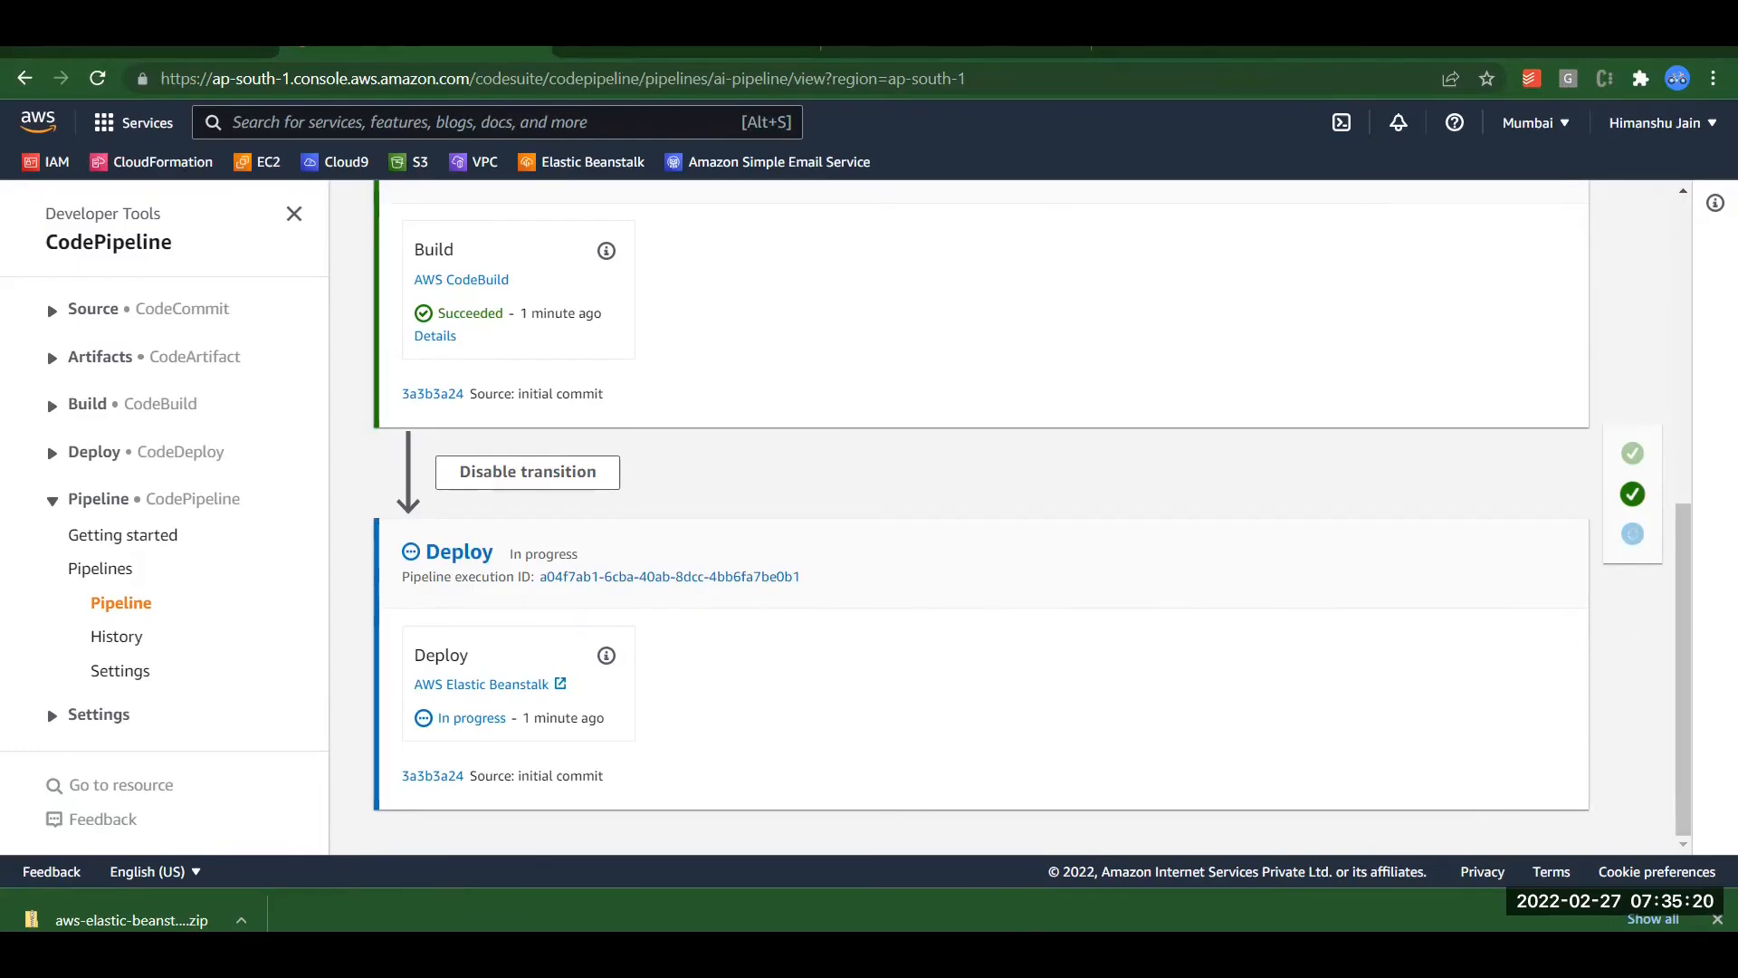
click(673, 52)
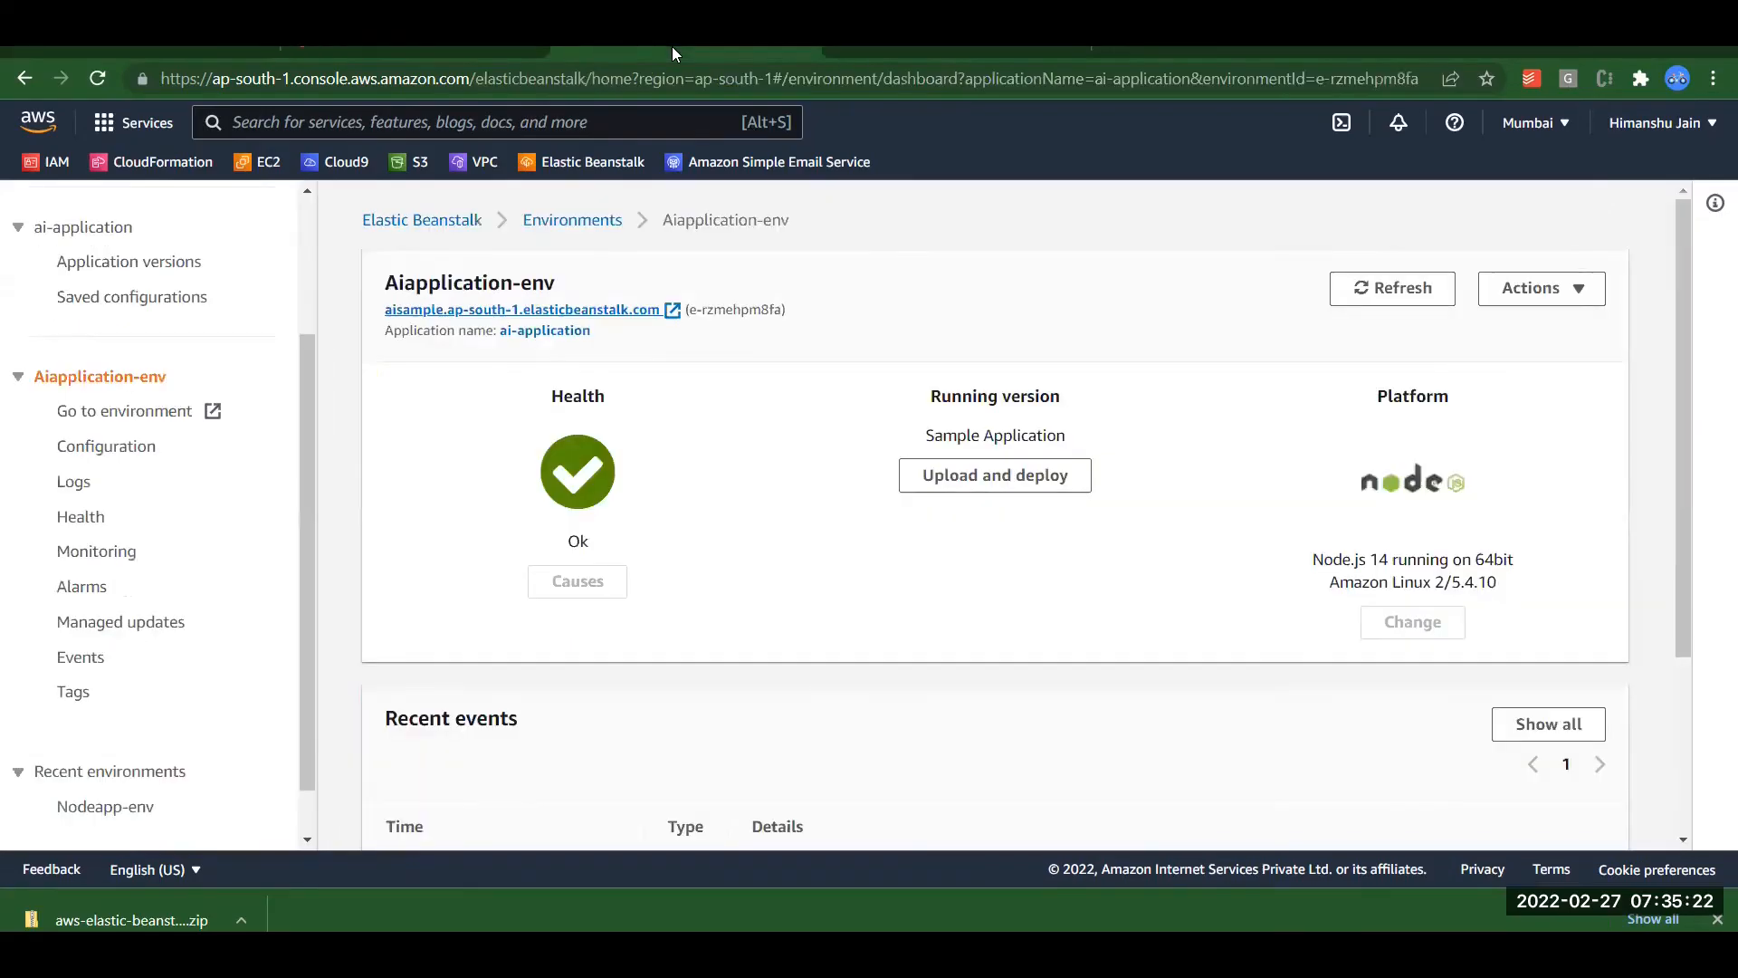
Reload and zoom the live site to confirm 'Hello AWS!', then see ai-pipeline's Deploy stage Succeeded.
click(874, 58)
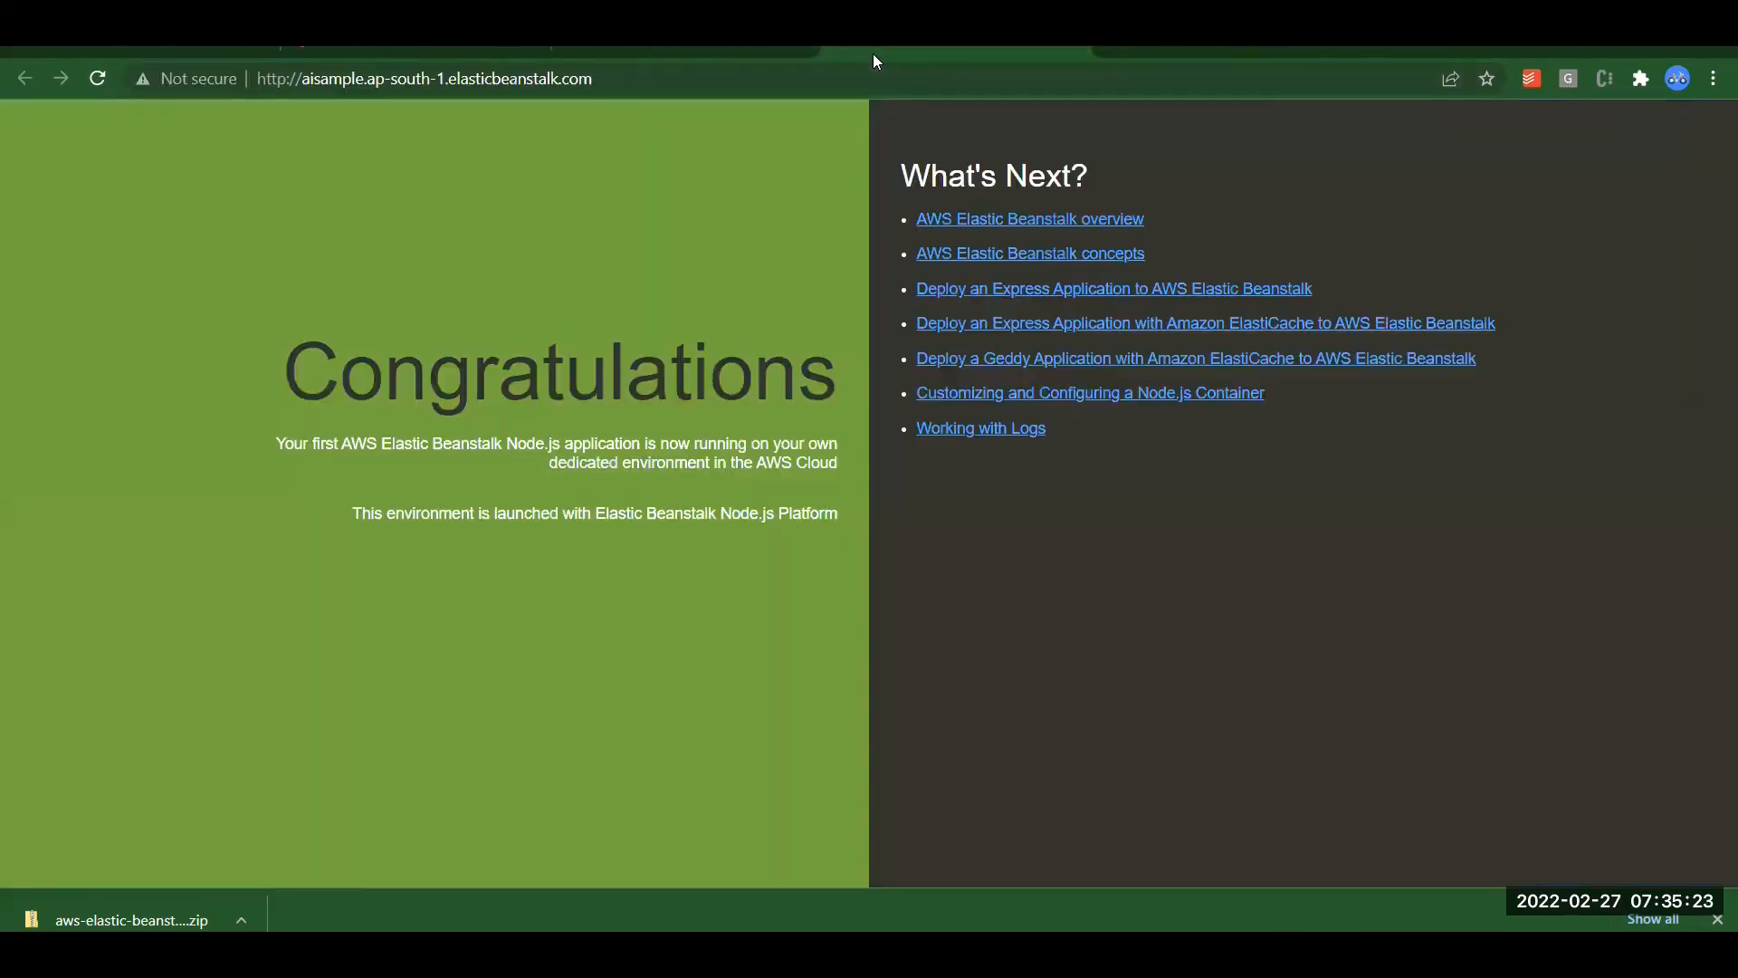
click(97, 78)
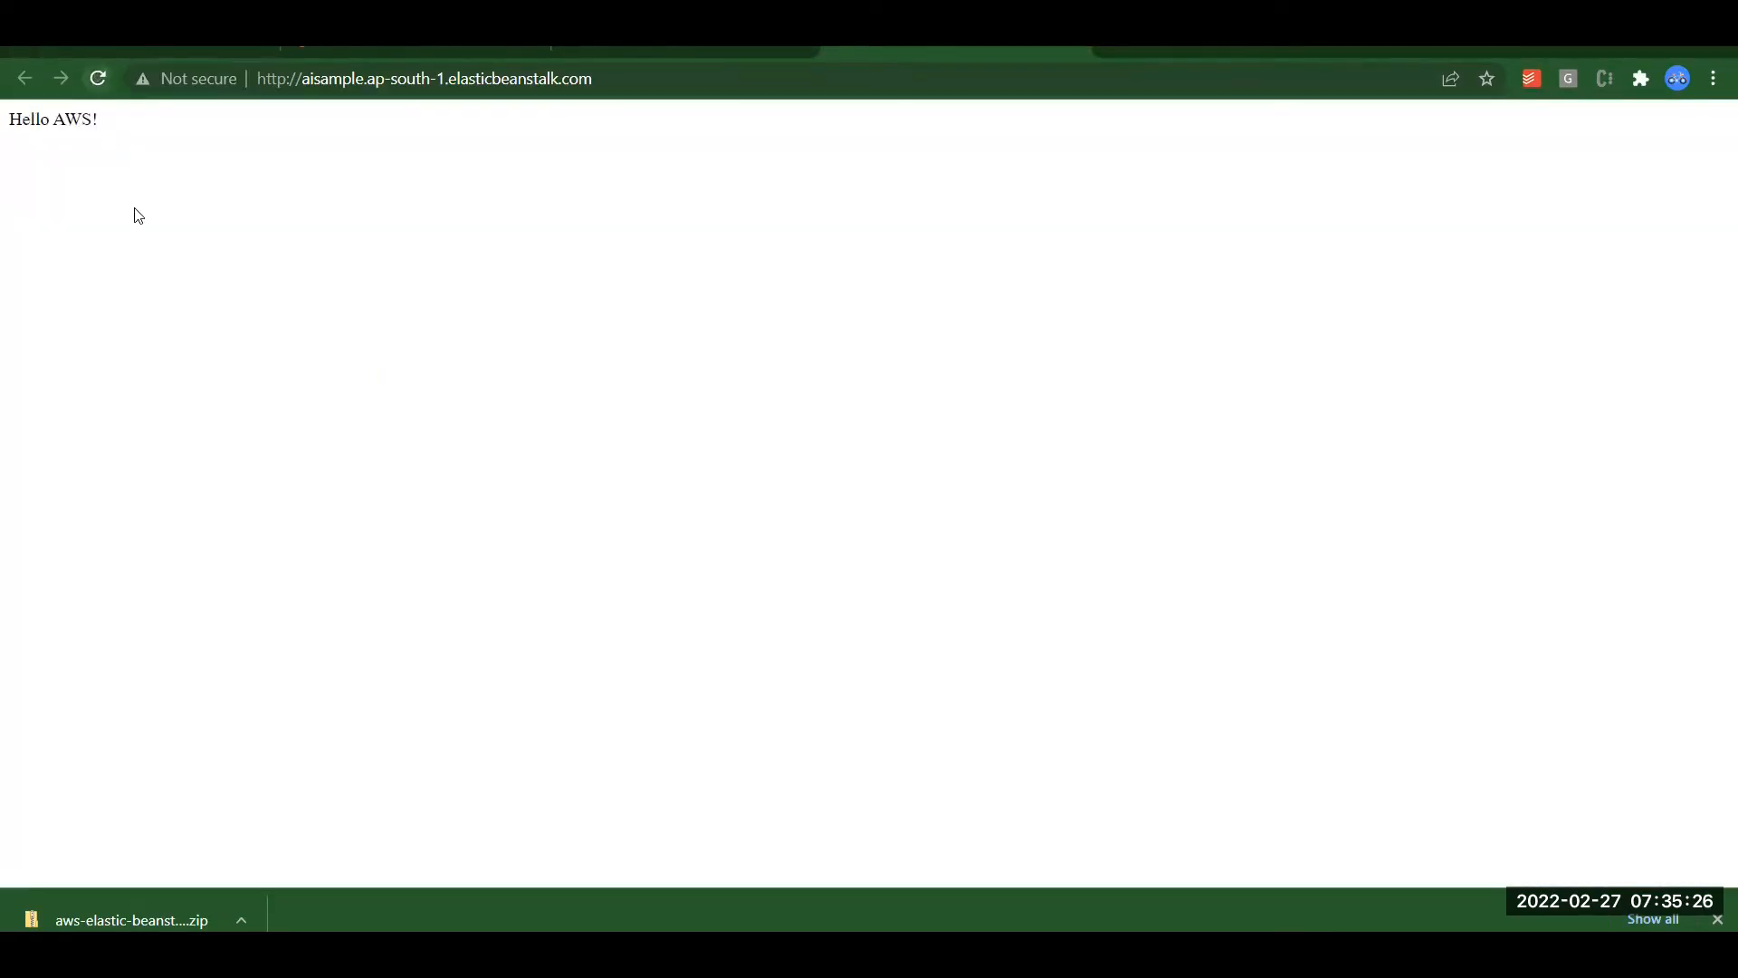
key(ctrl+plus)
key(ctrl+plus)
key(ctrl+plus)
key(ctrl+plus)
key(ctrl+plus)
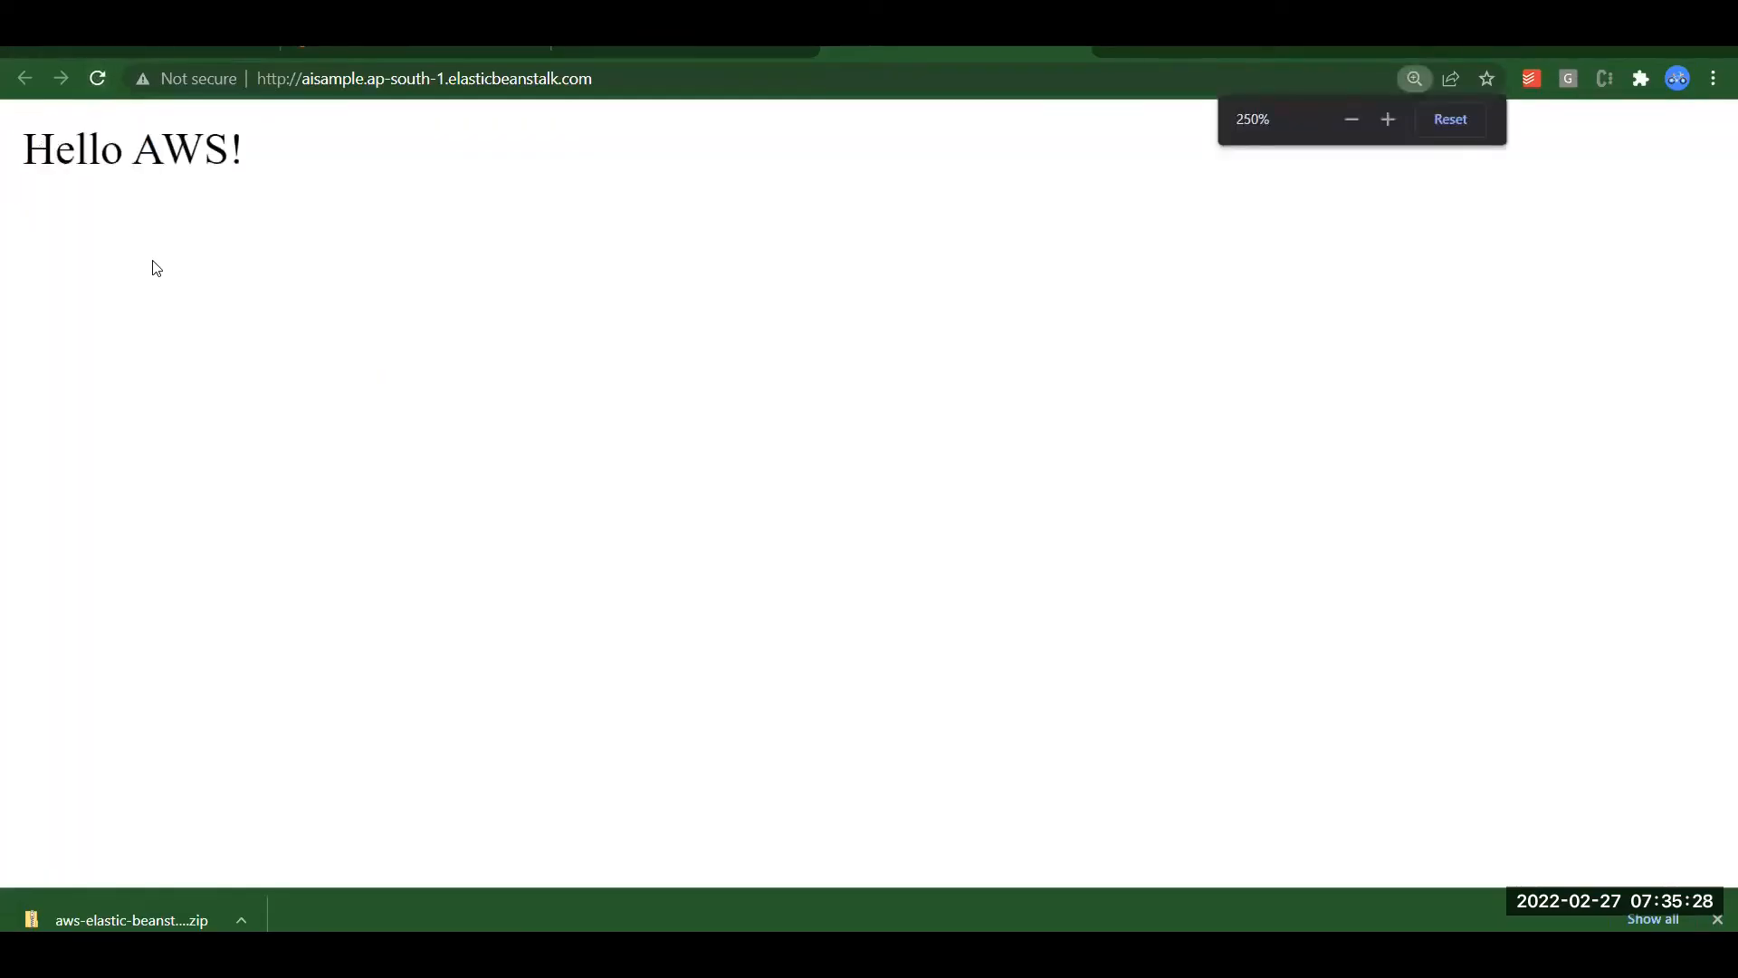
key(ctrl+plus)
key(ctrl+plus)
key(ctrl+plus)
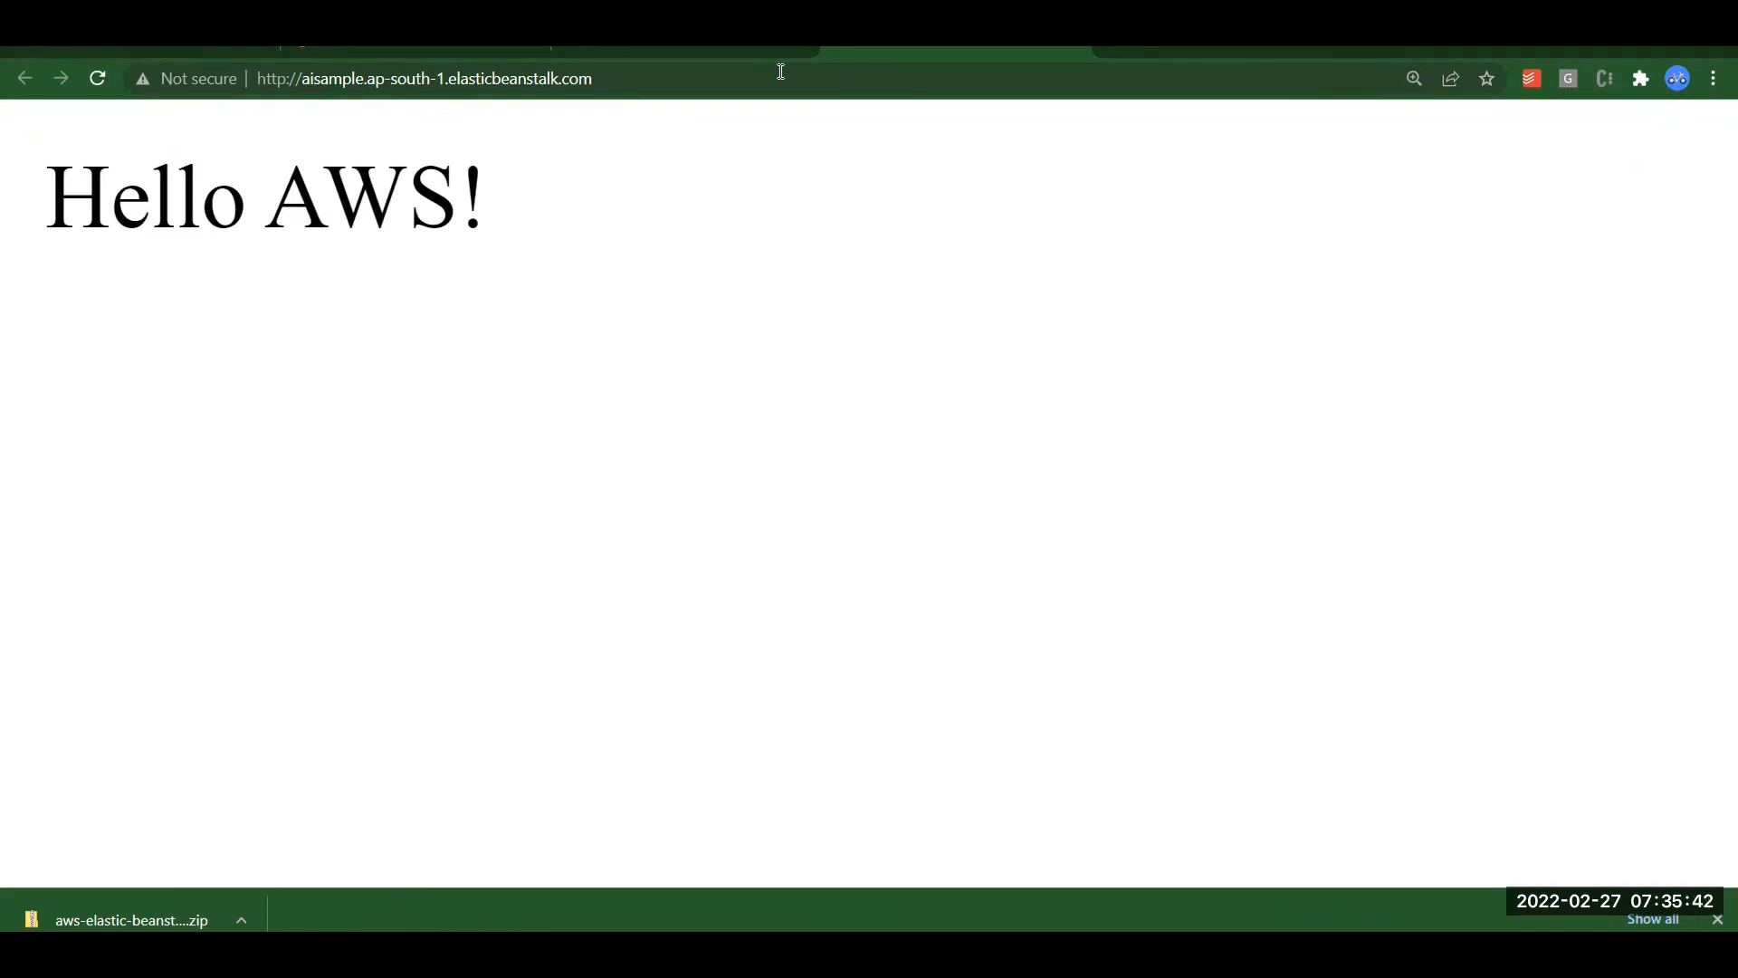
click(754, 51)
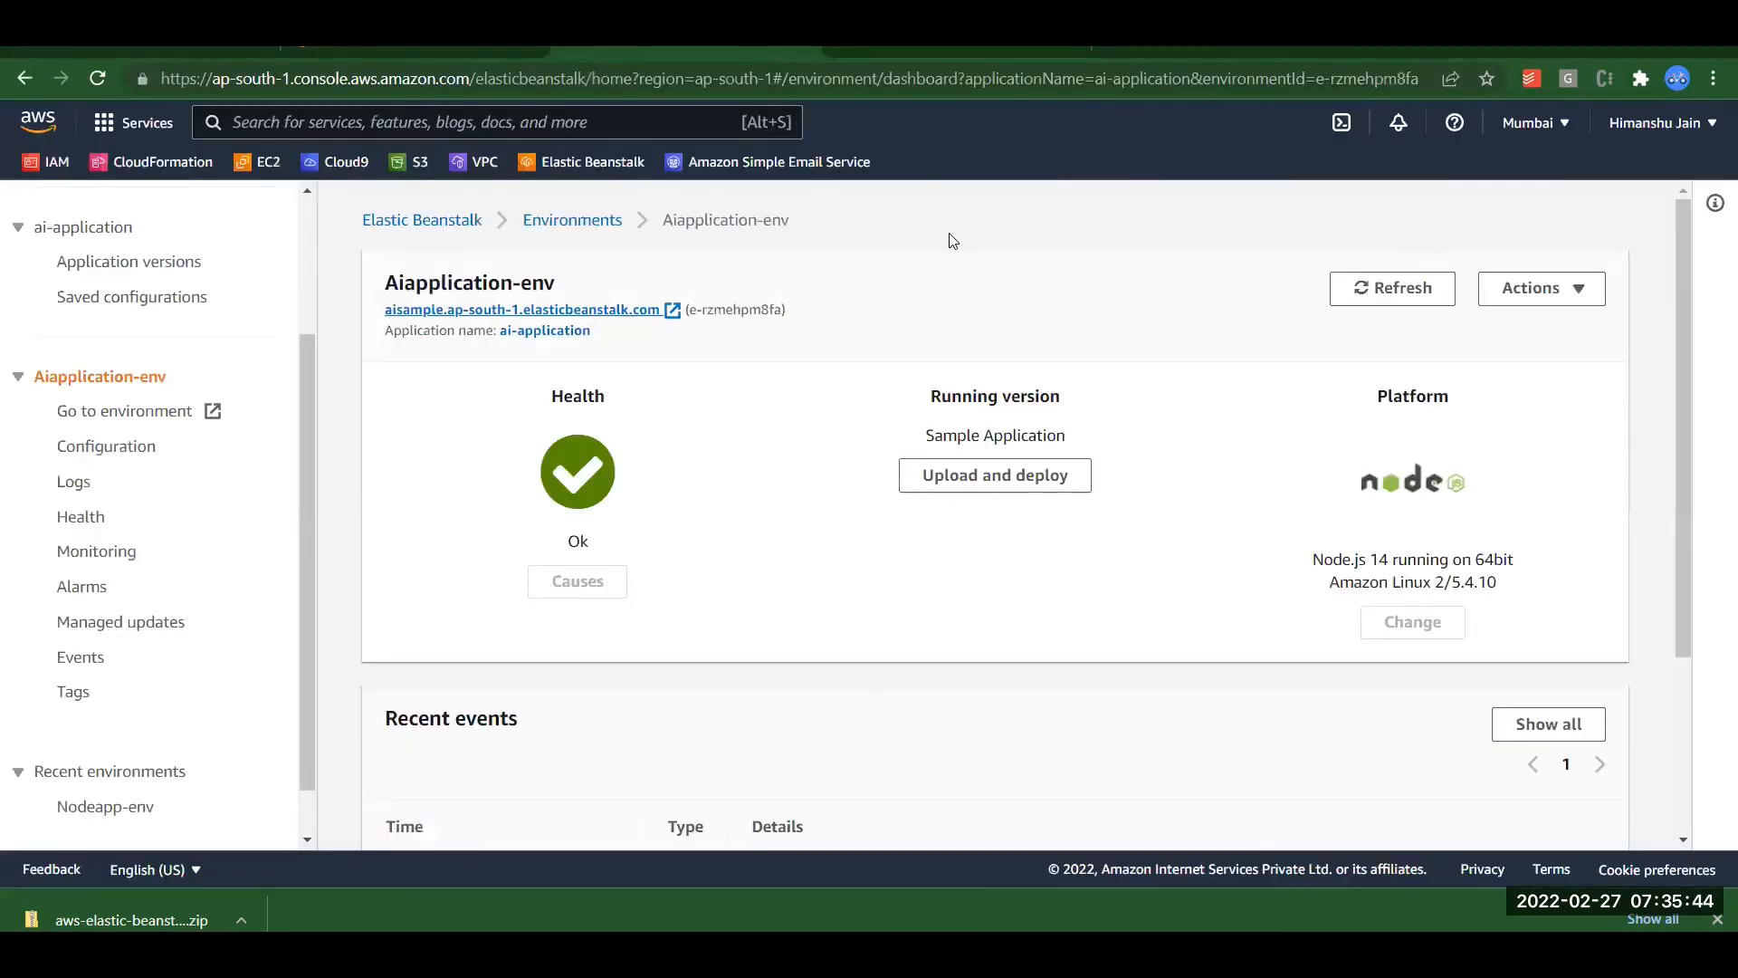
click(502, 51)
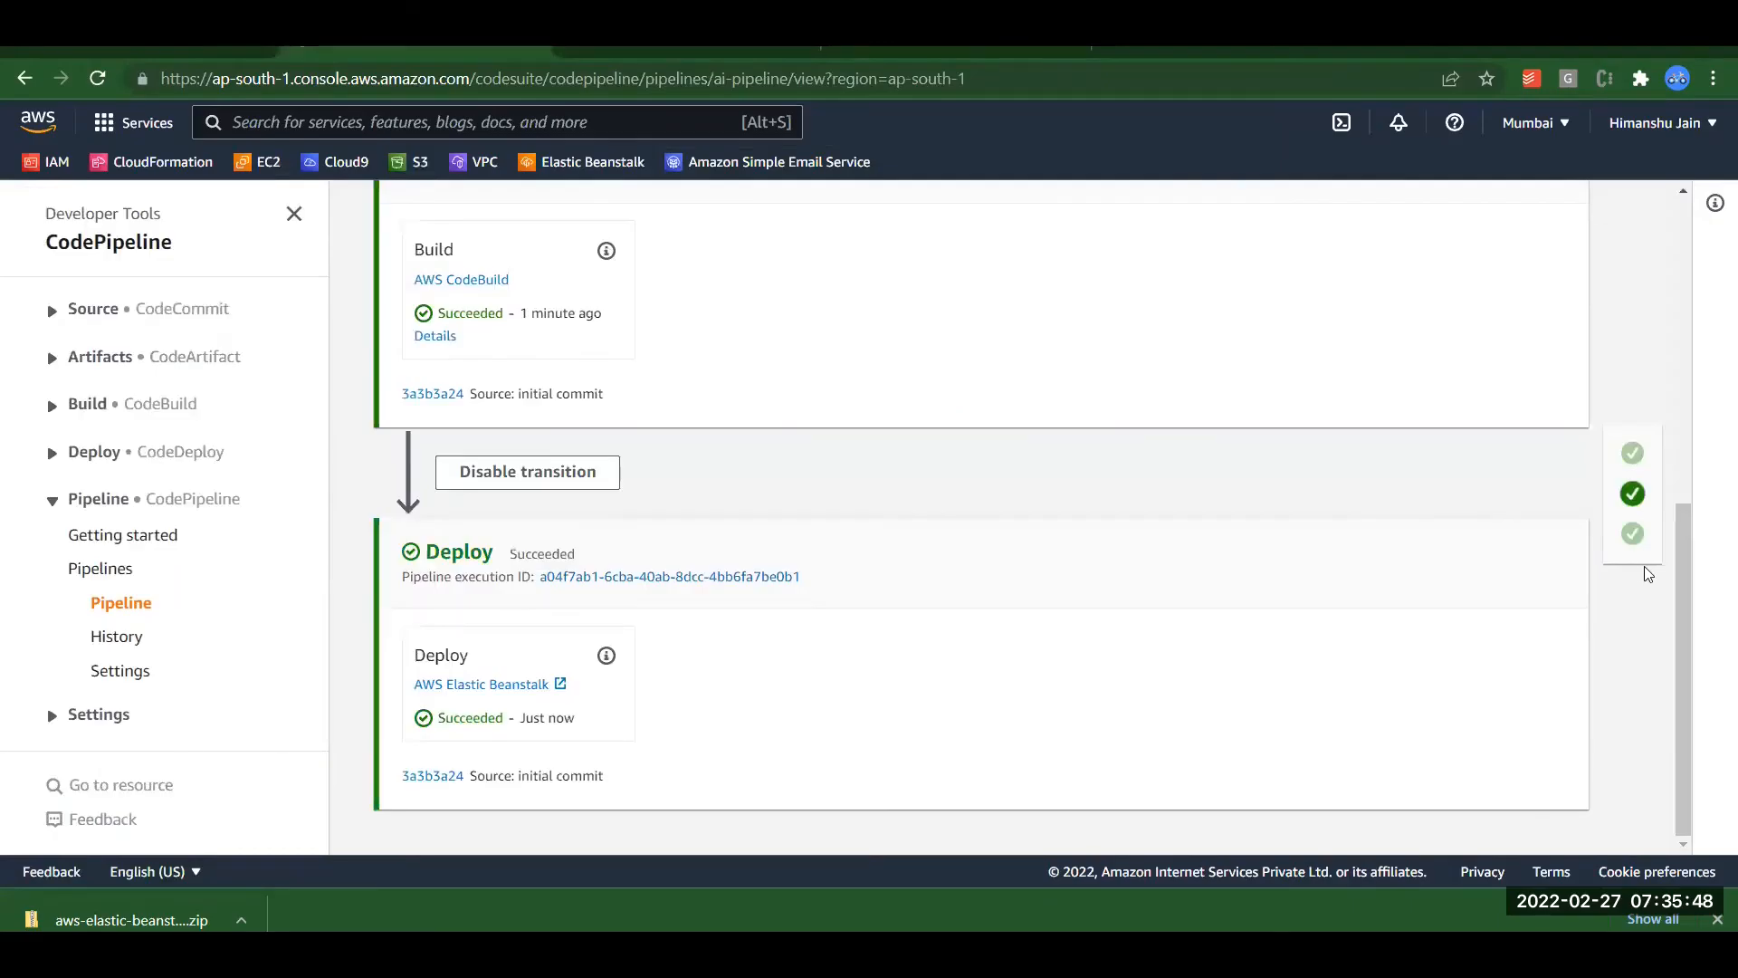
Scroll through ai-pipeline confirming Source, Build and Deploy succeeded, then start editing the pipeline.
drag(1688, 568, 1679, 209)
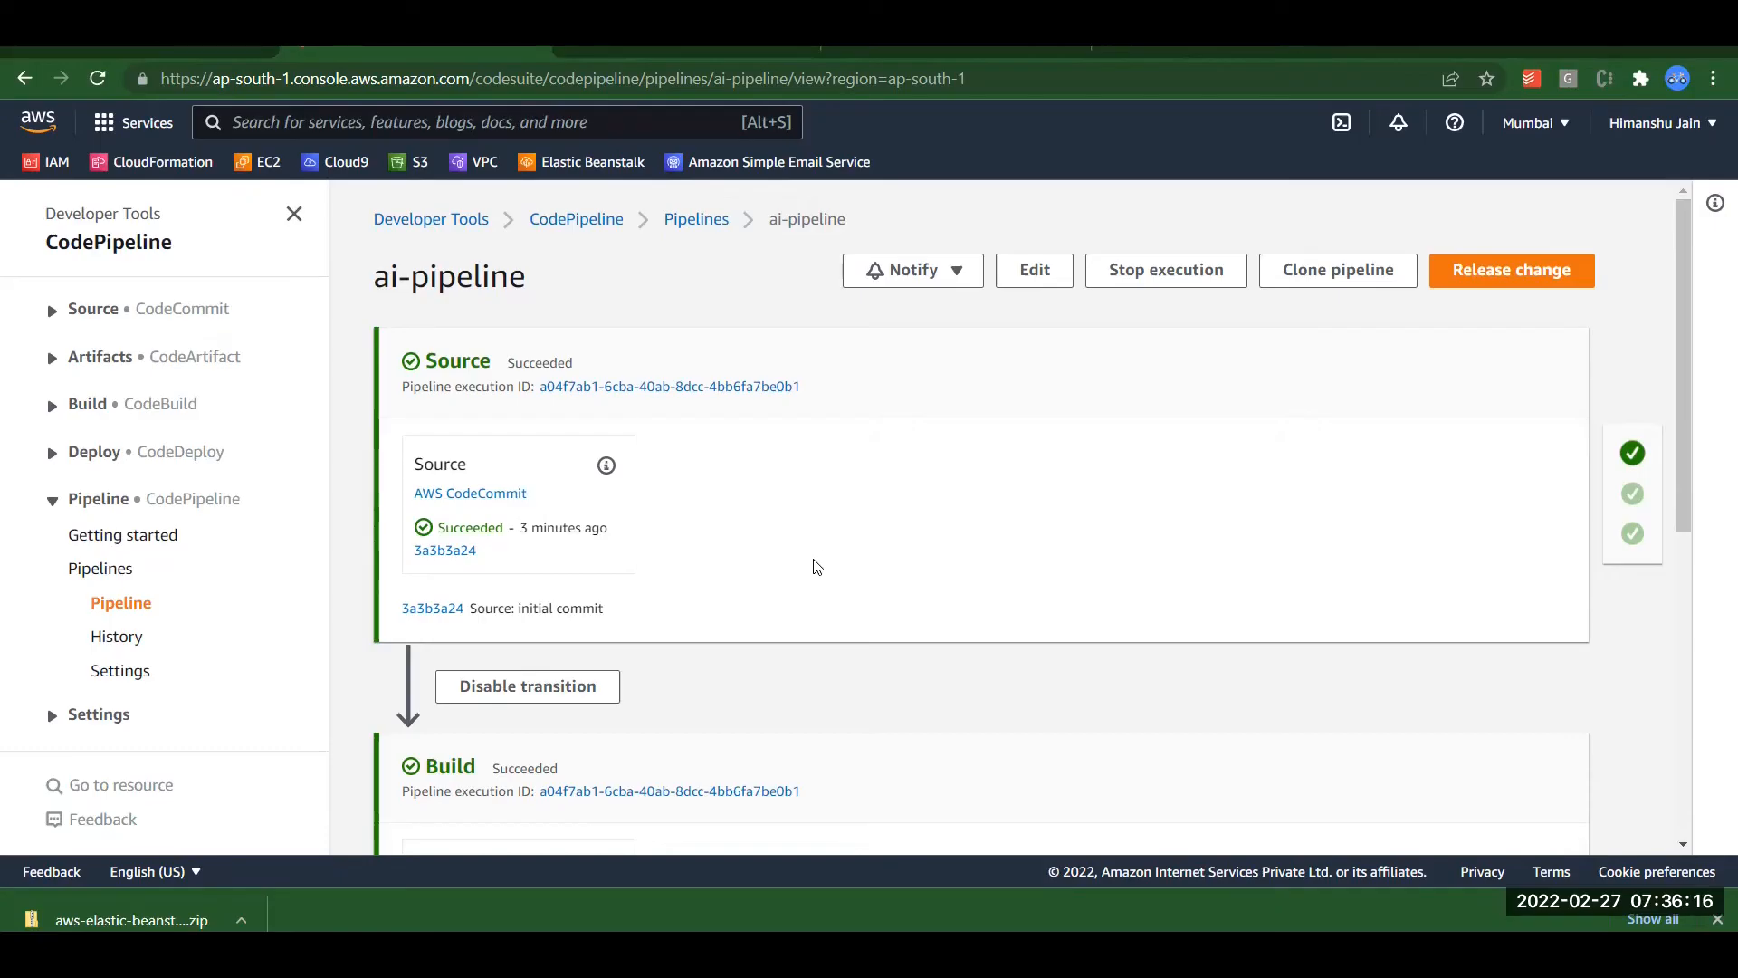
scroll(817, 567, down, 5)
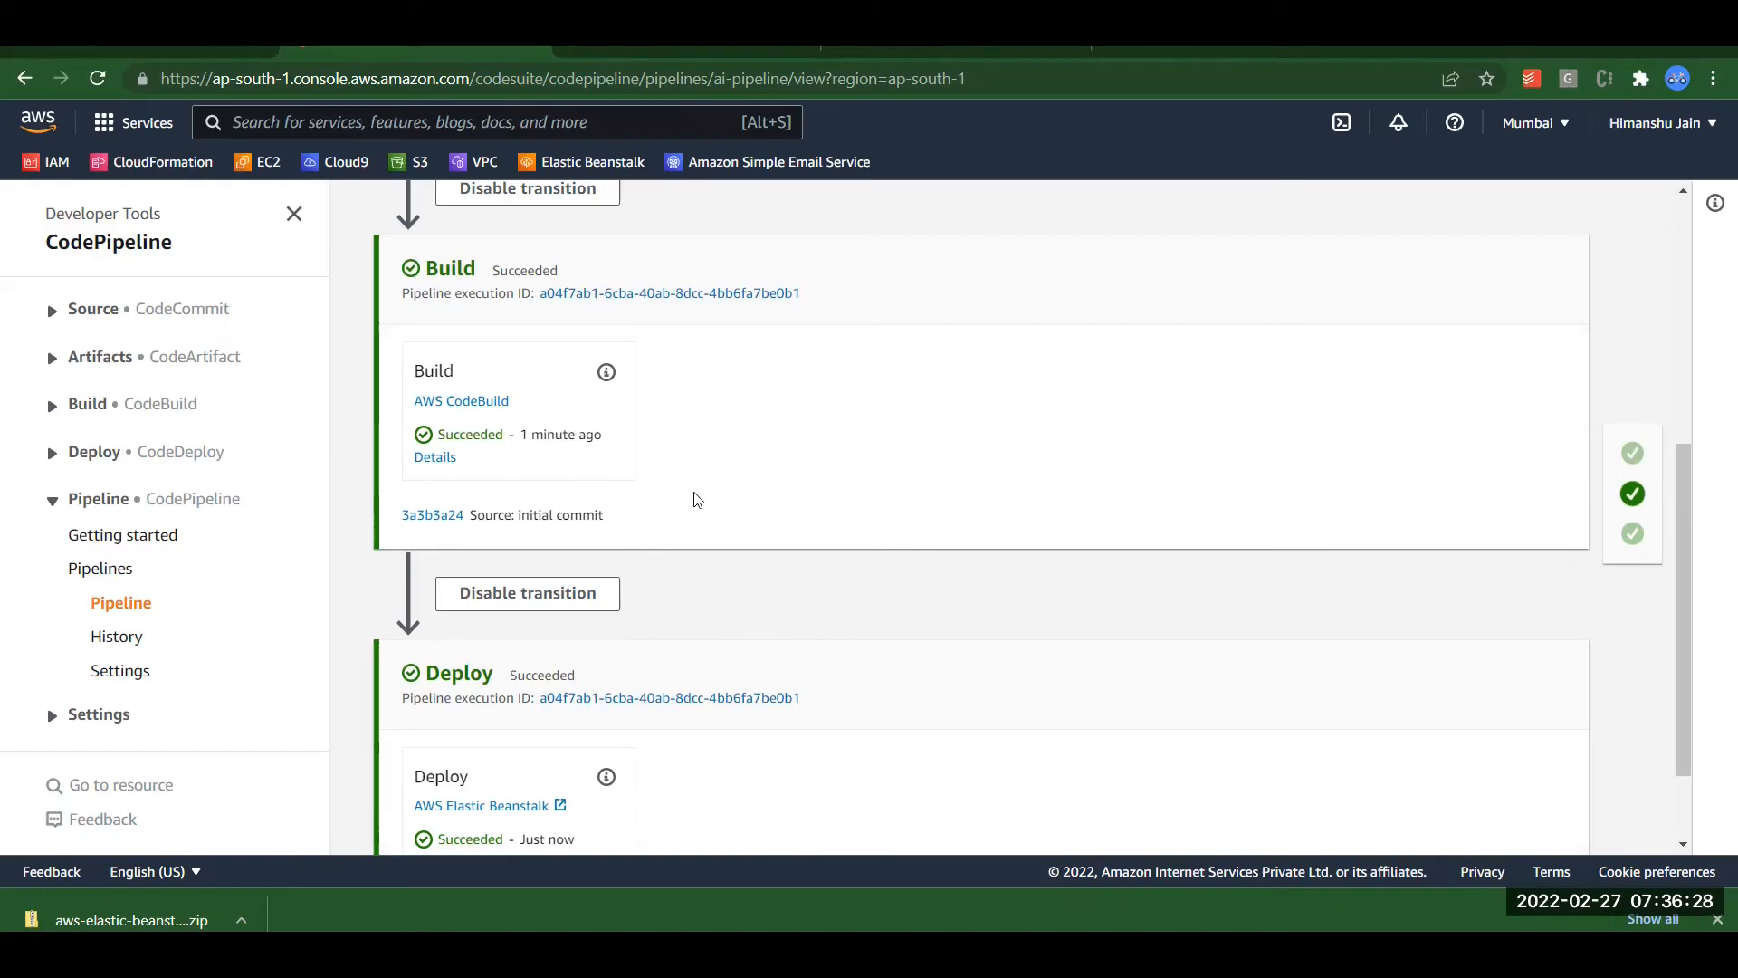
scroll(1049, 482, up, 5)
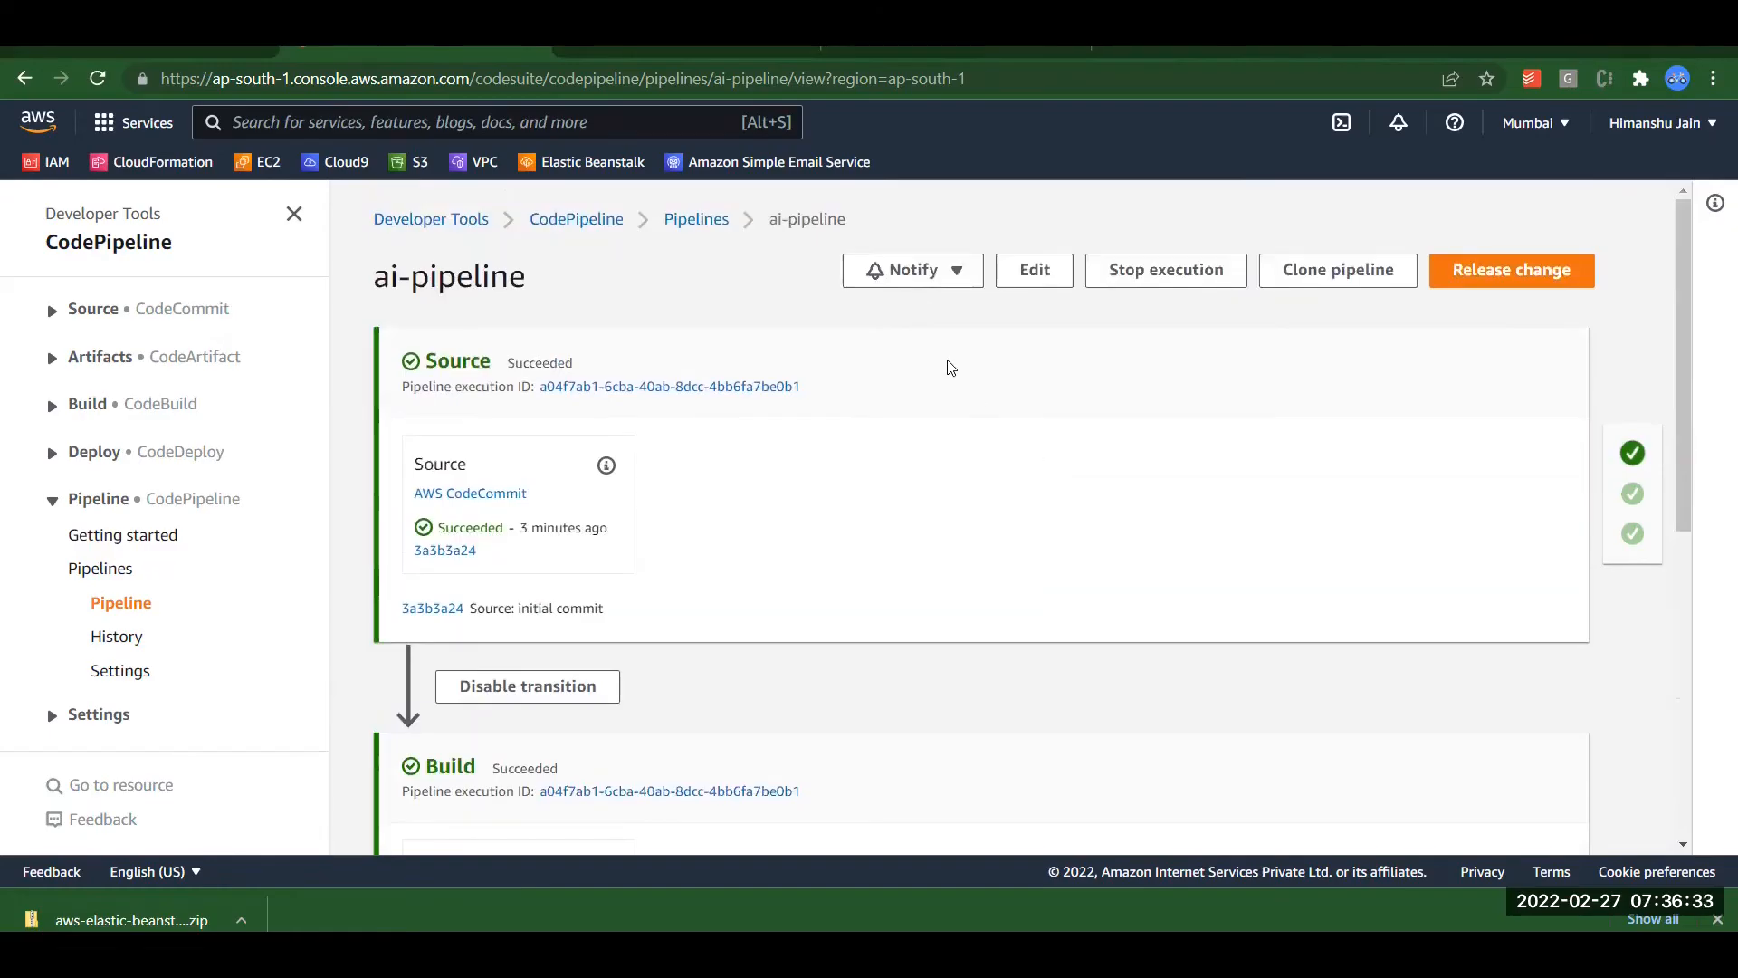
click(1037, 271)
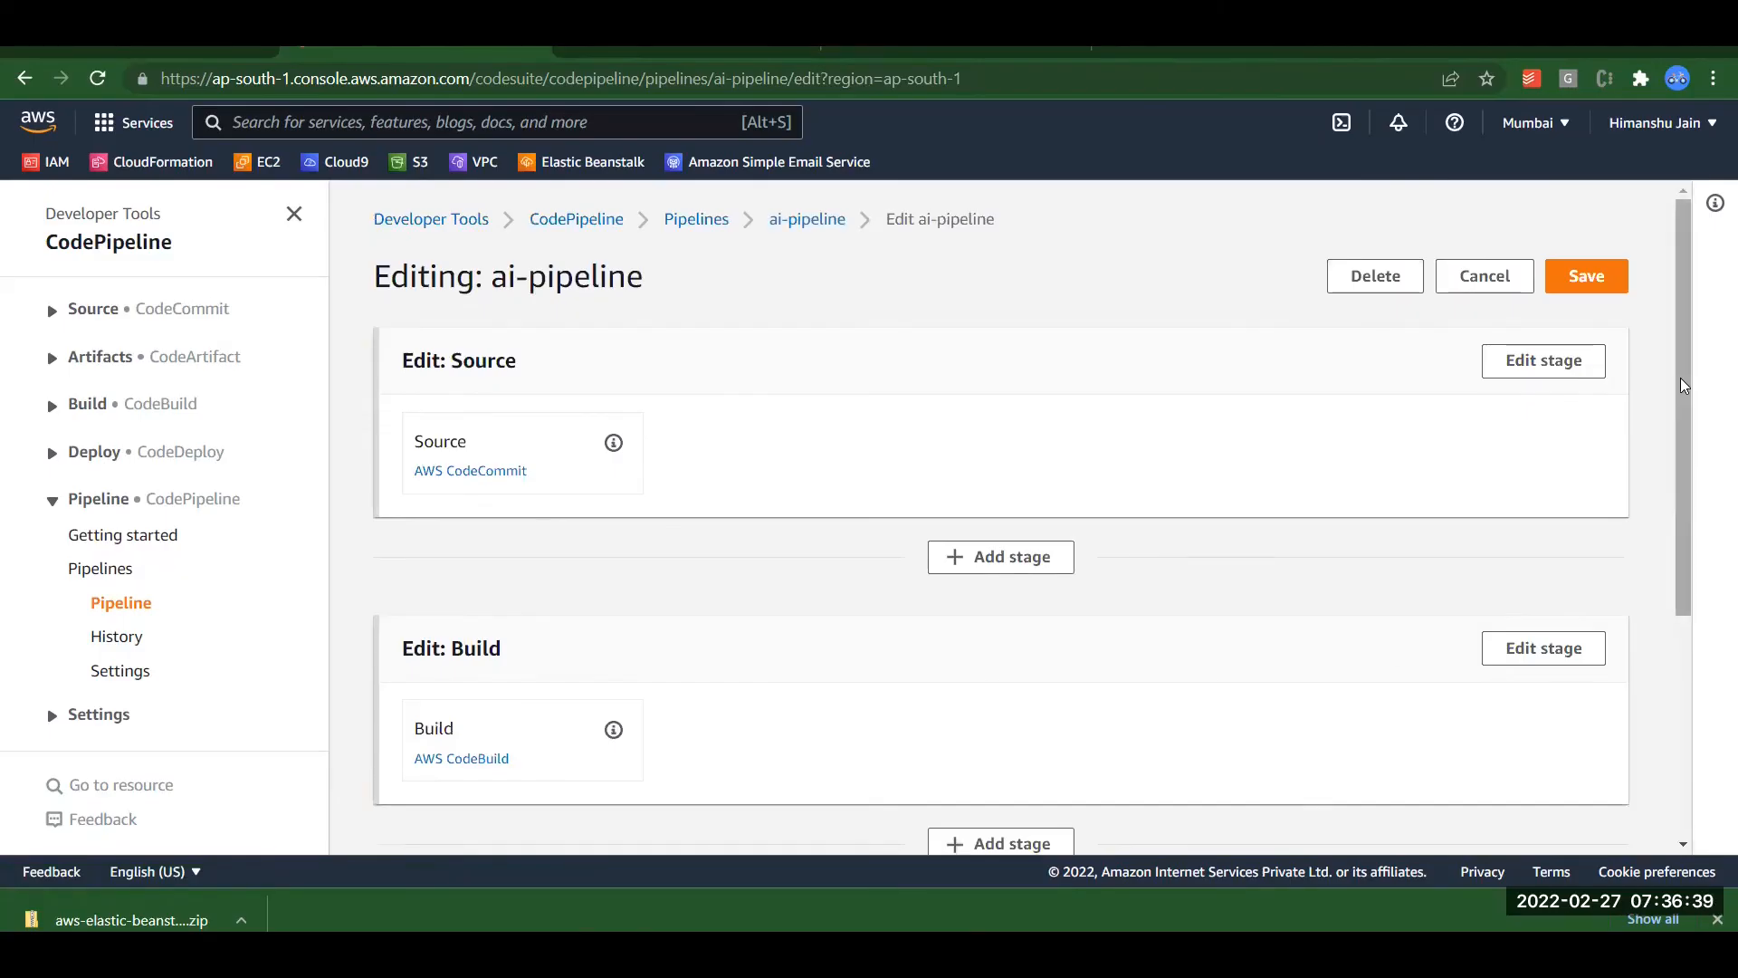
Add an empty stage named 'Review' after Build and before Deploy.
drag(1680, 378, 1649, 535)
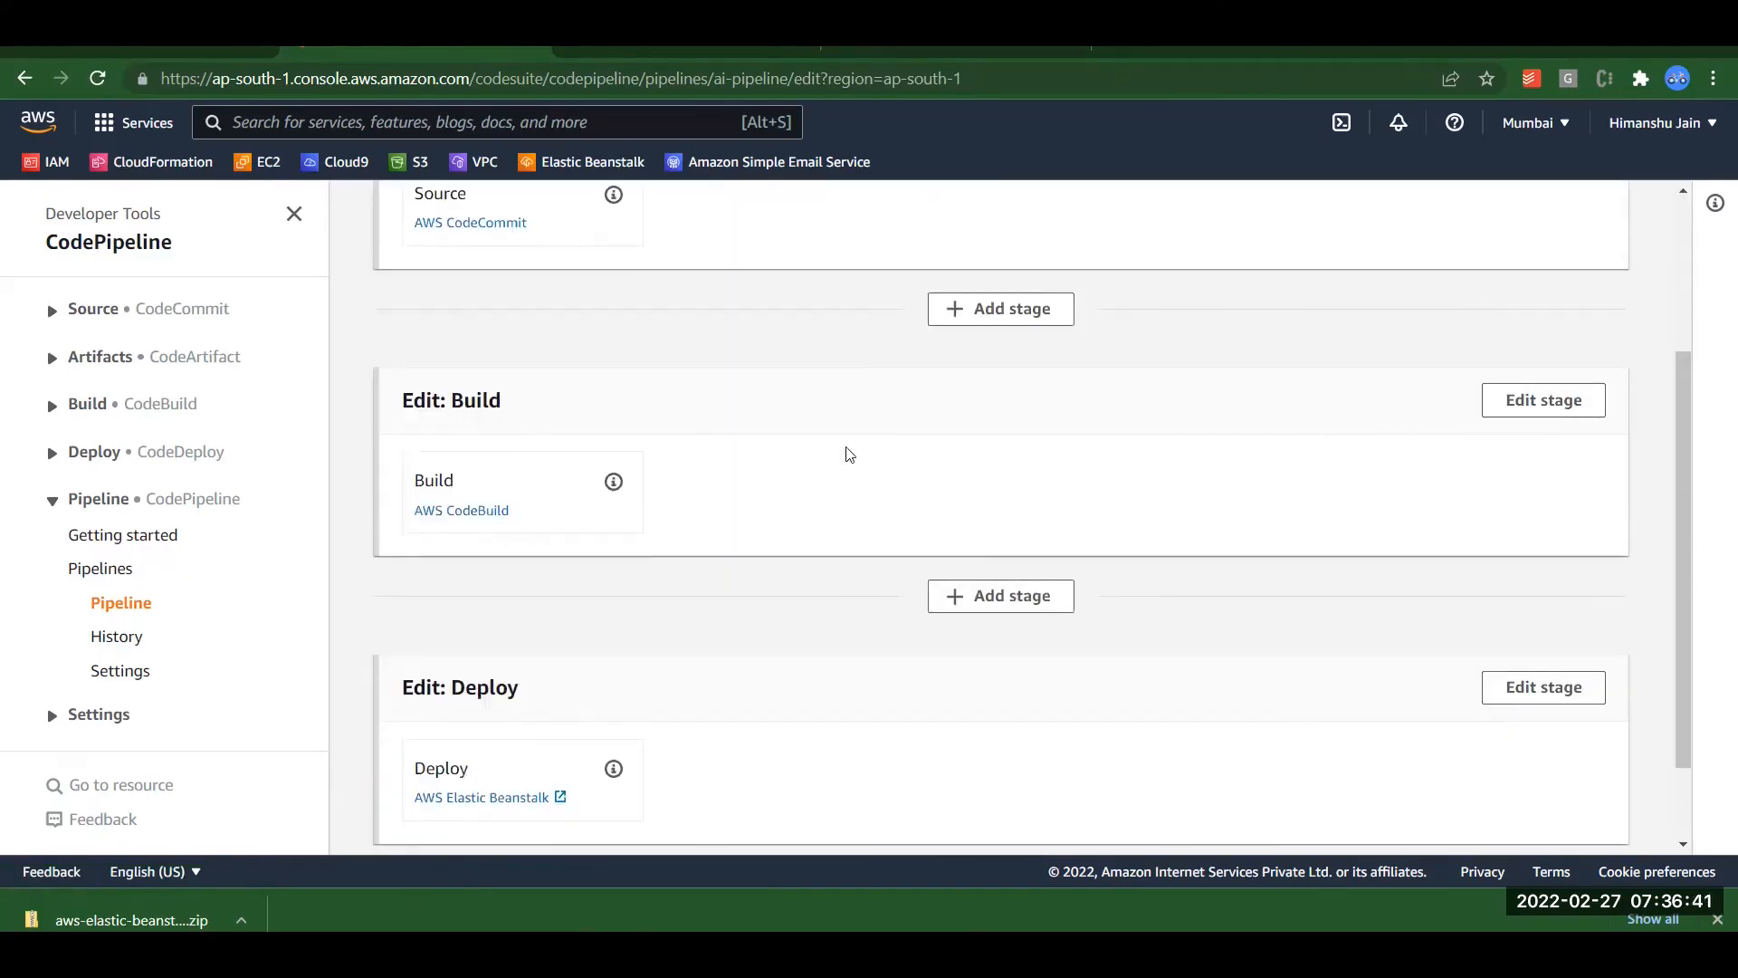
click(1052, 605)
click(849, 480)
text(Review)
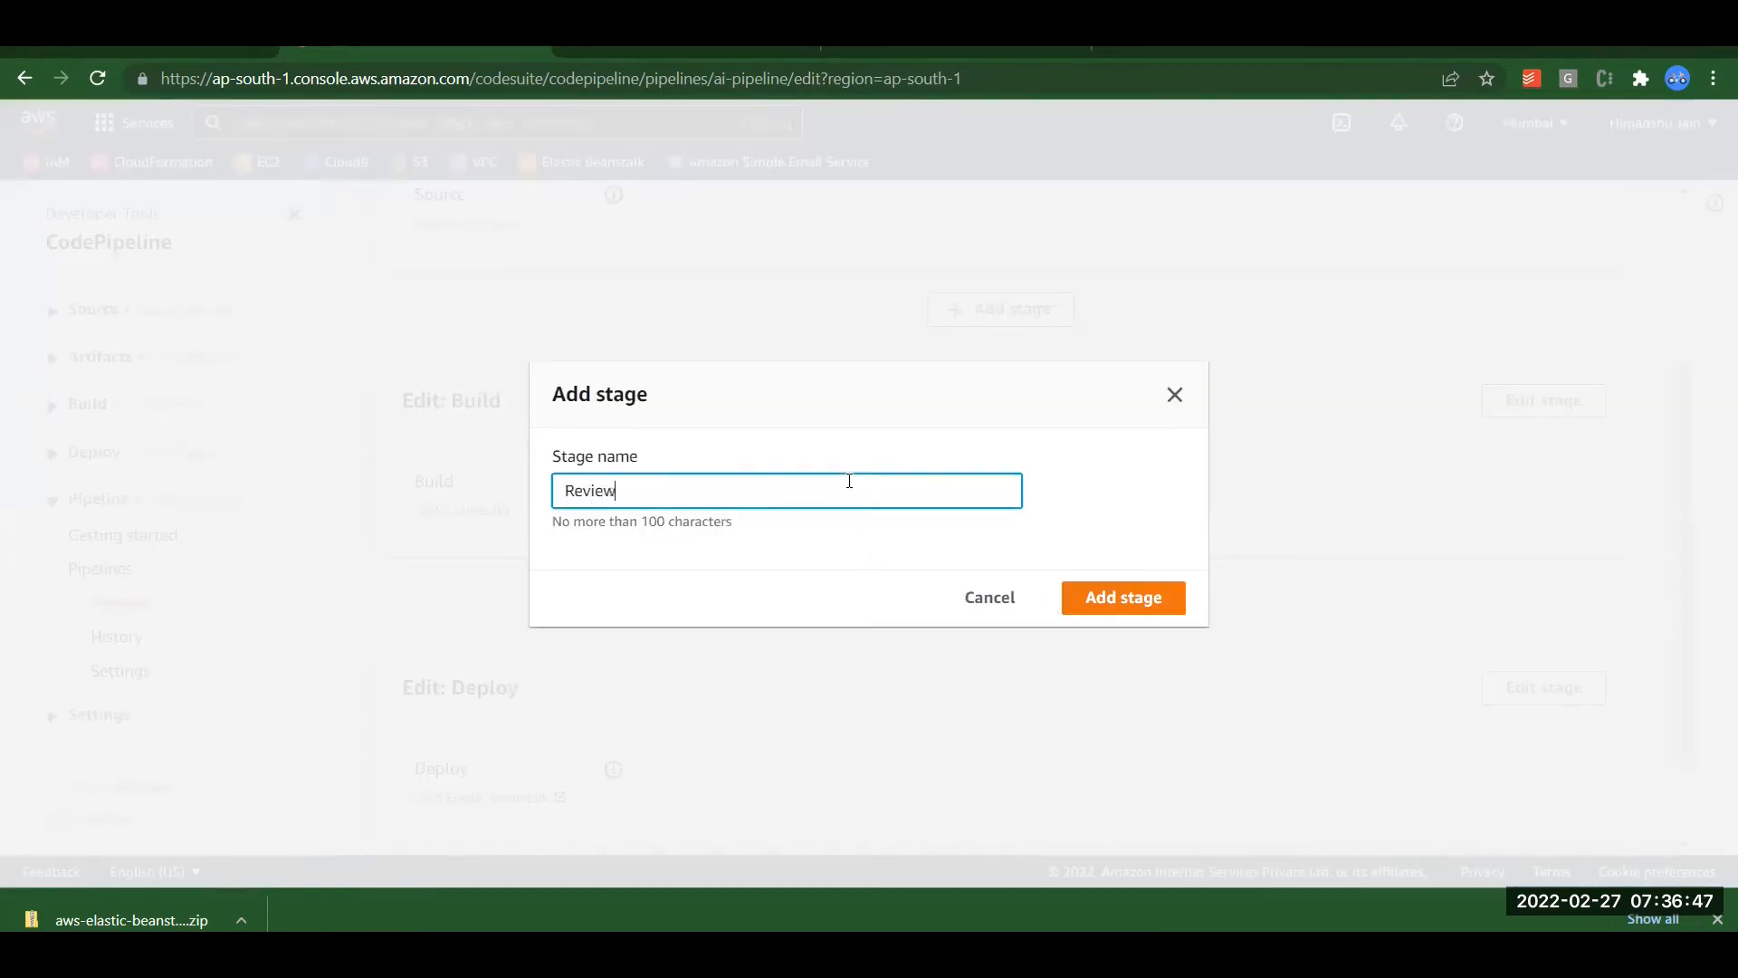
click(1113, 604)
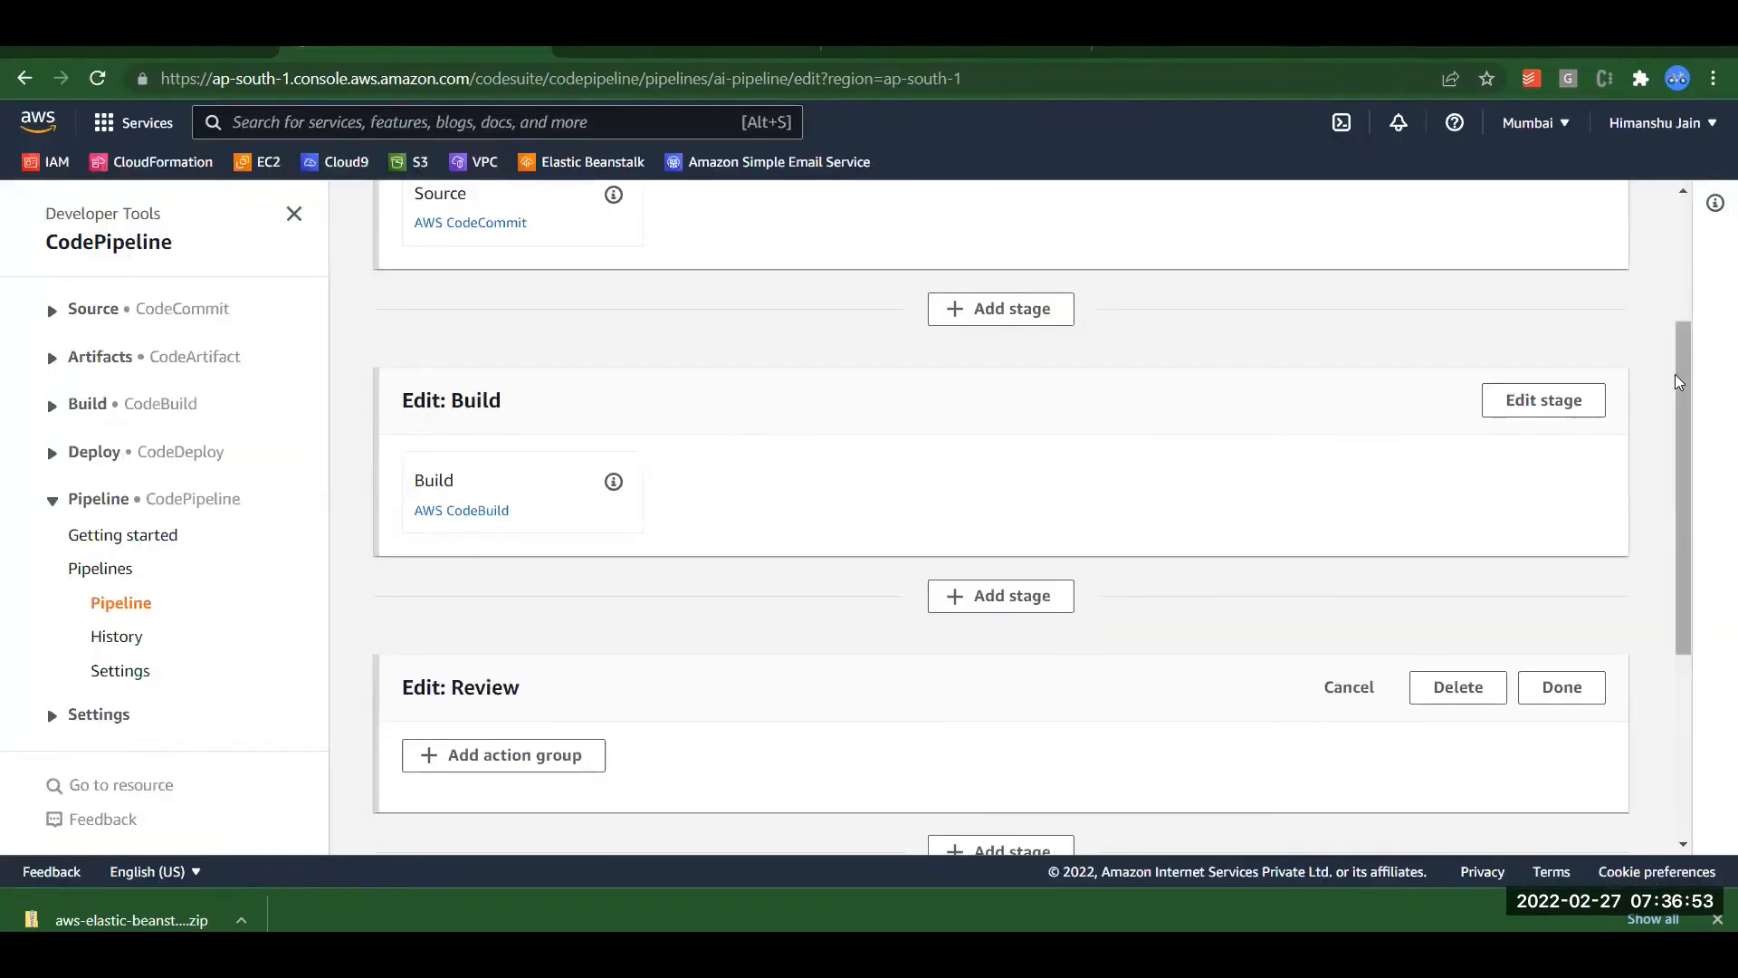
drag(1682, 387, 1674, 493)
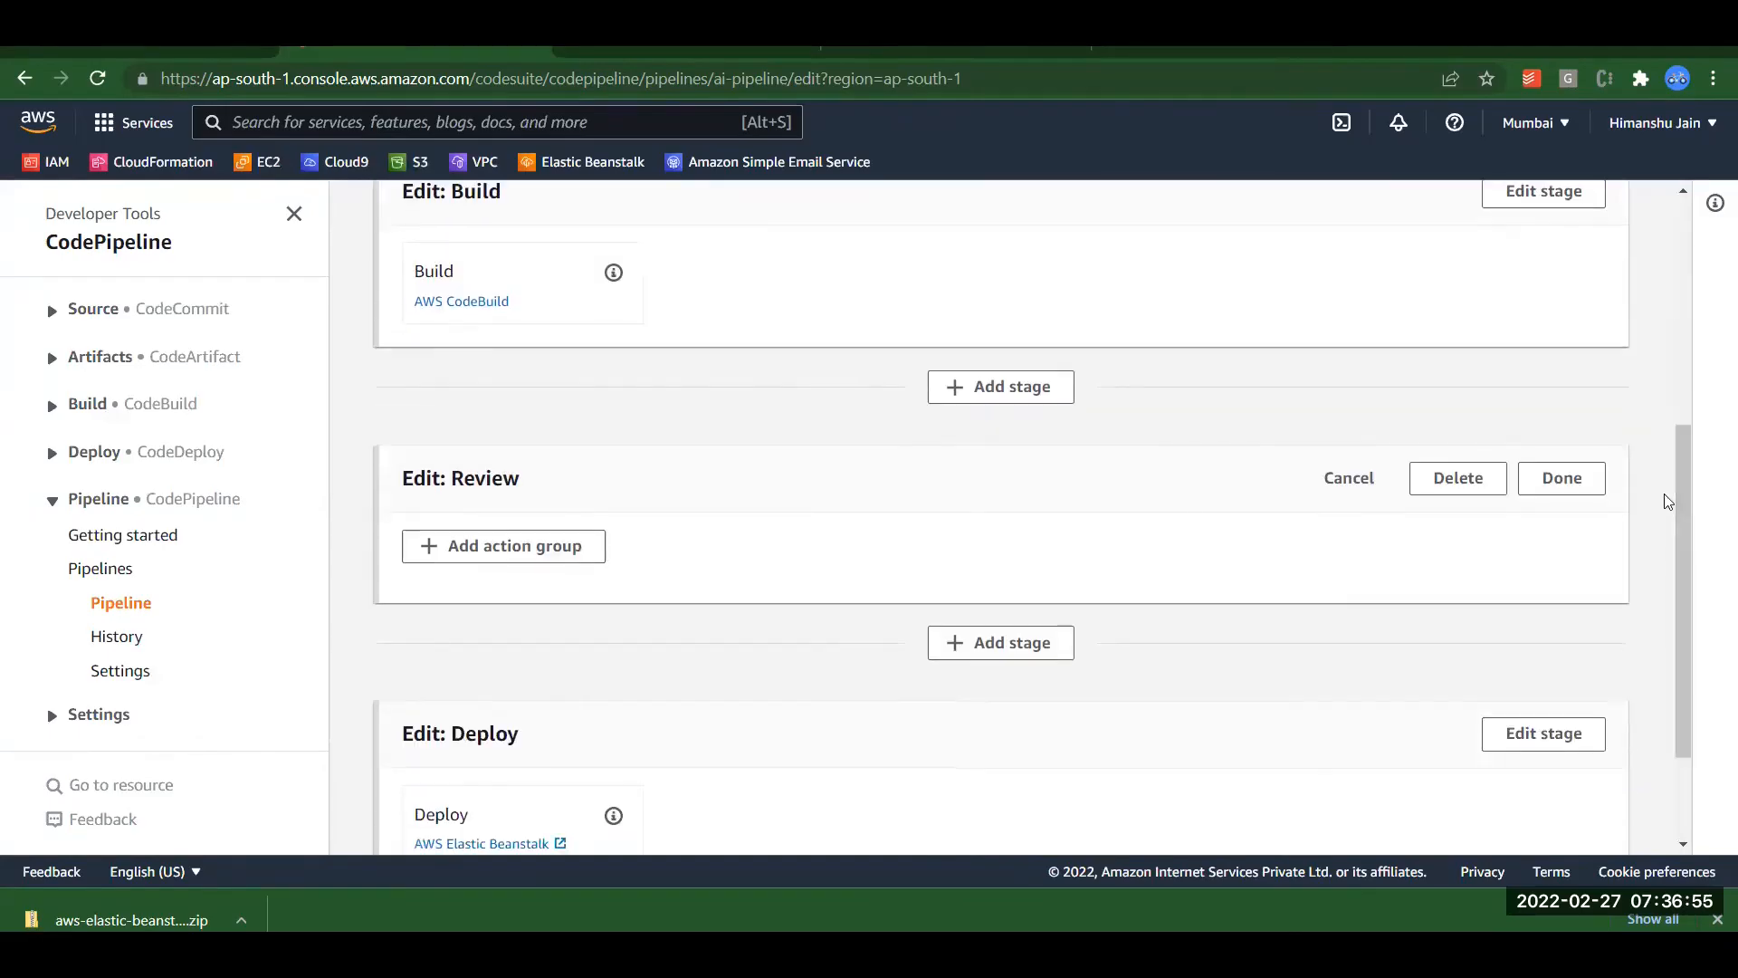
In Review, add a Manual_Approval action using the Manual approval provider.
click(490, 545)
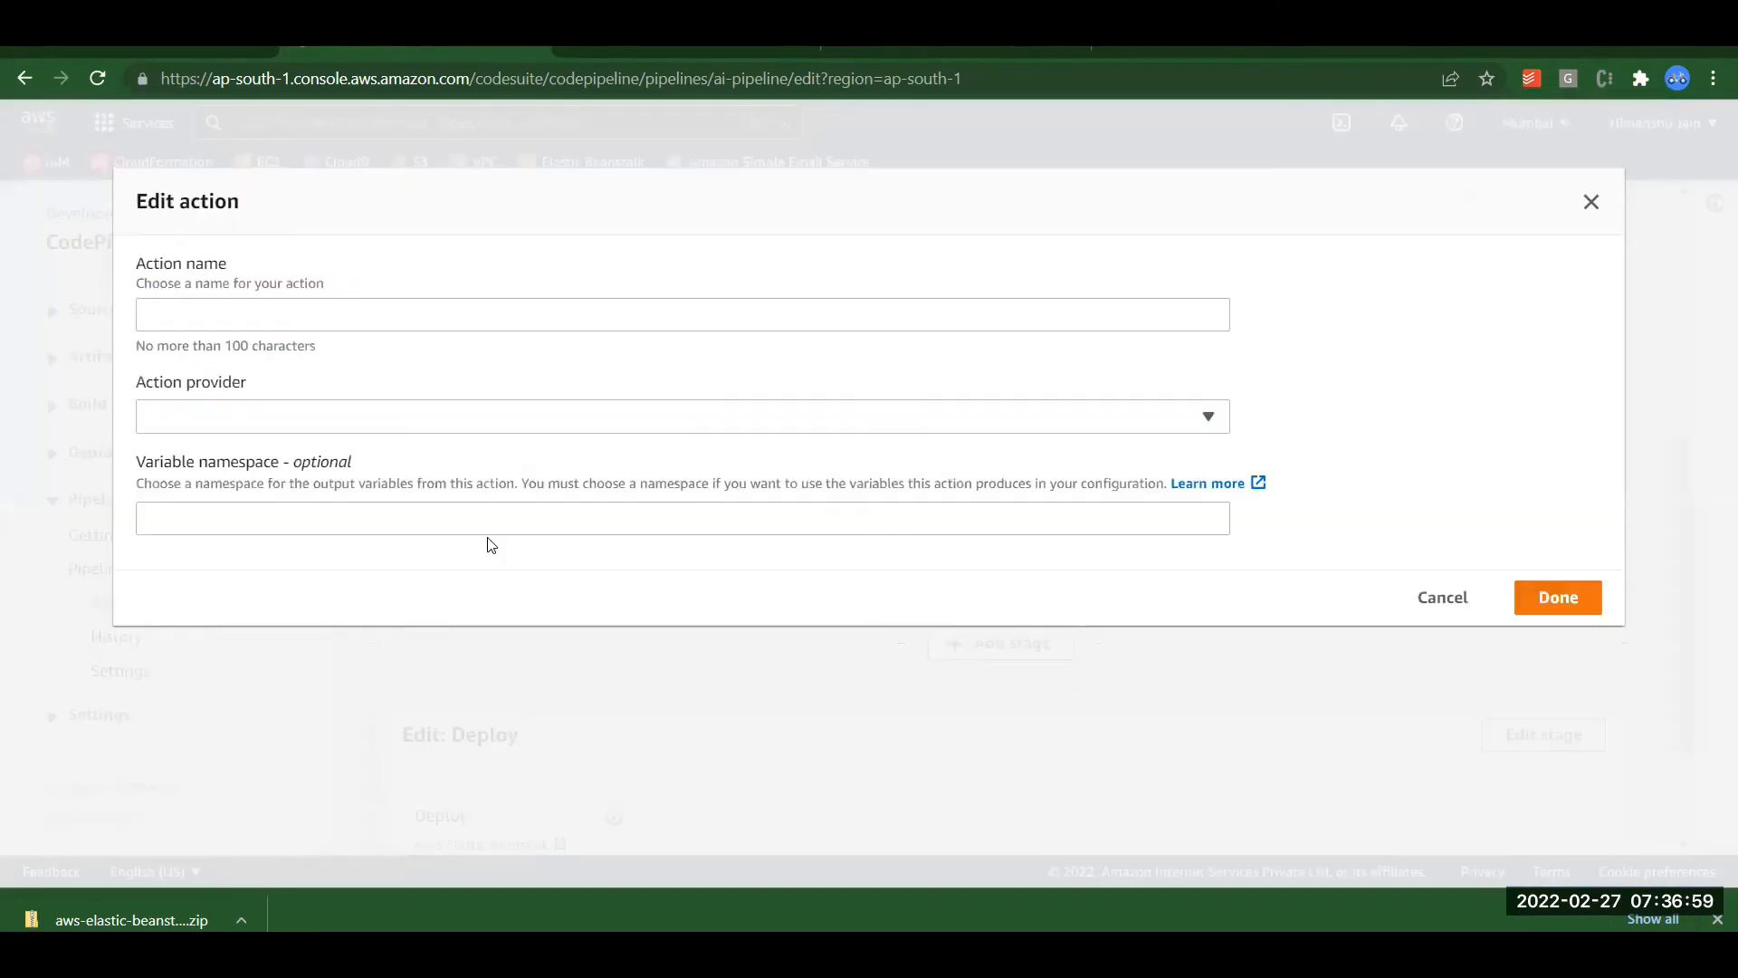
click(207, 314)
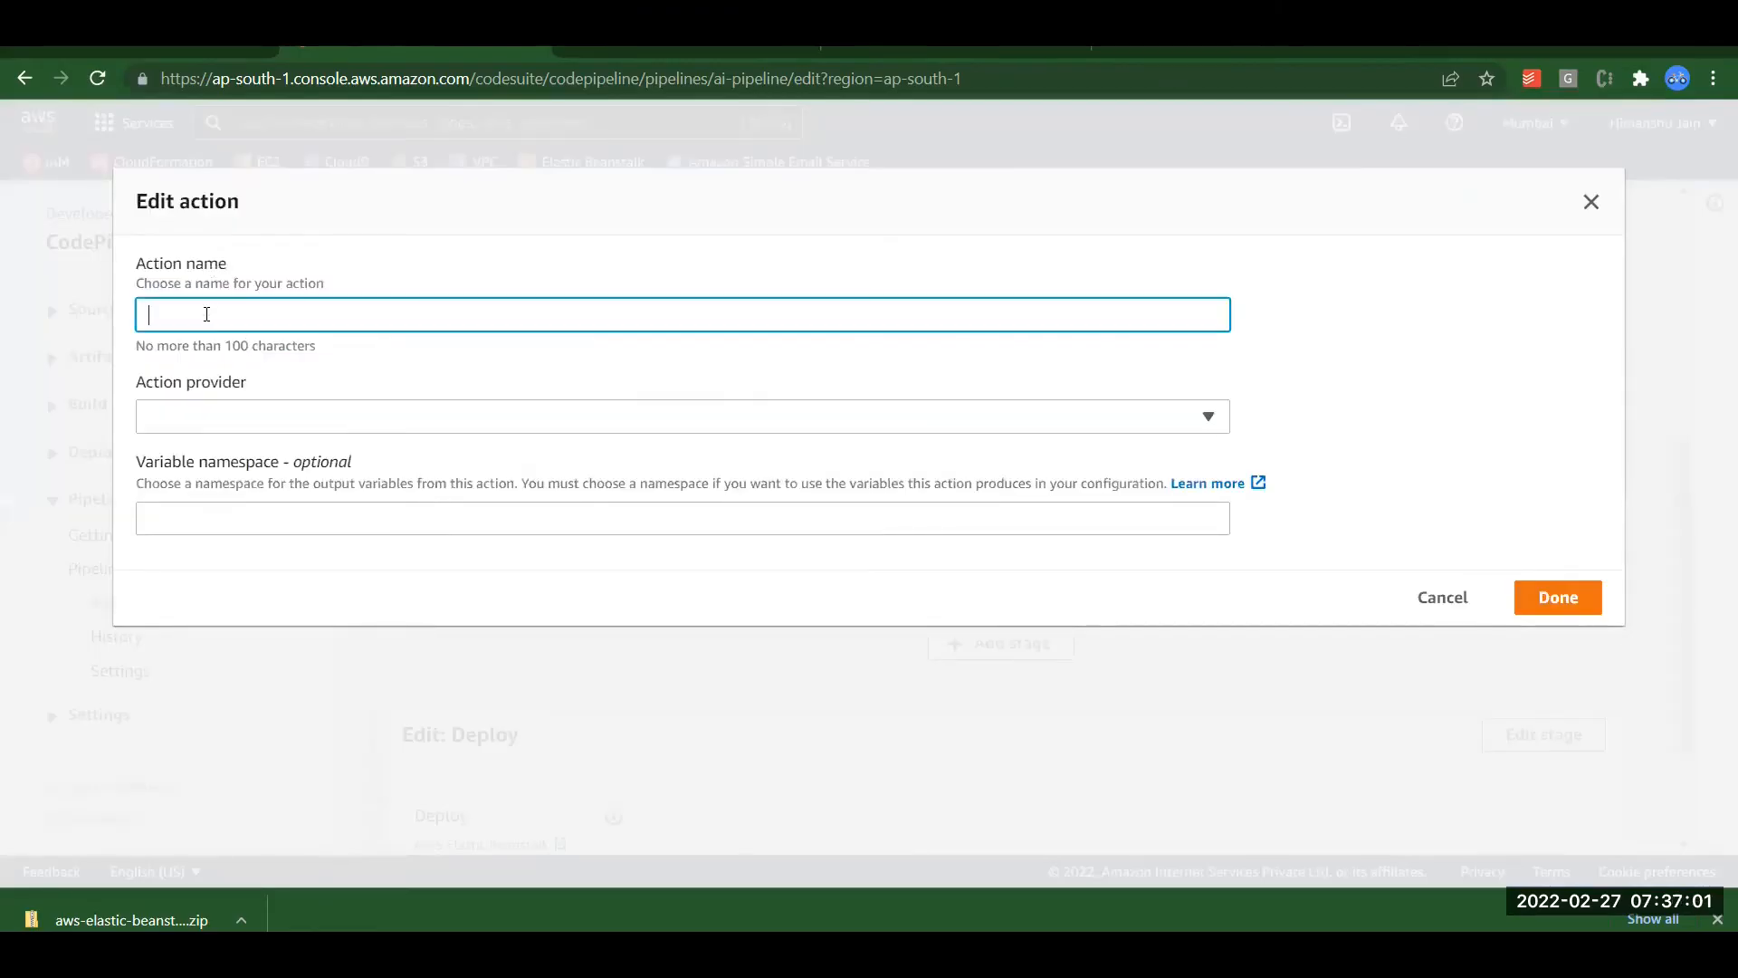
text(Manual App)
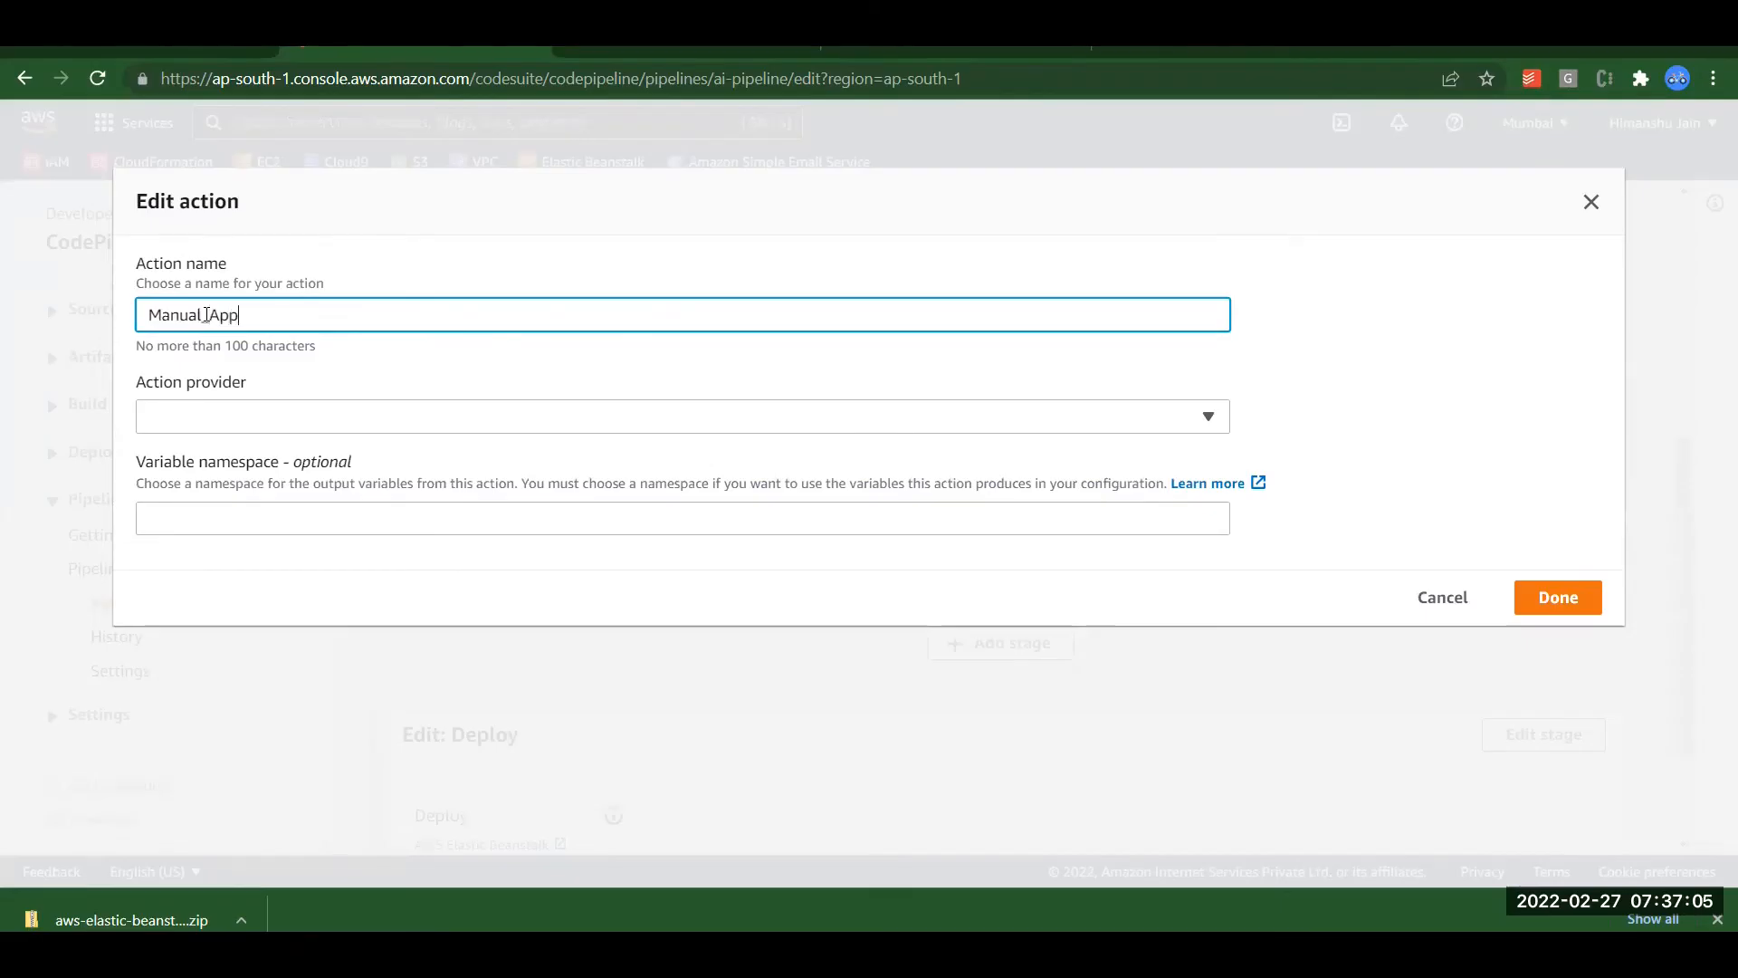
text(roval)
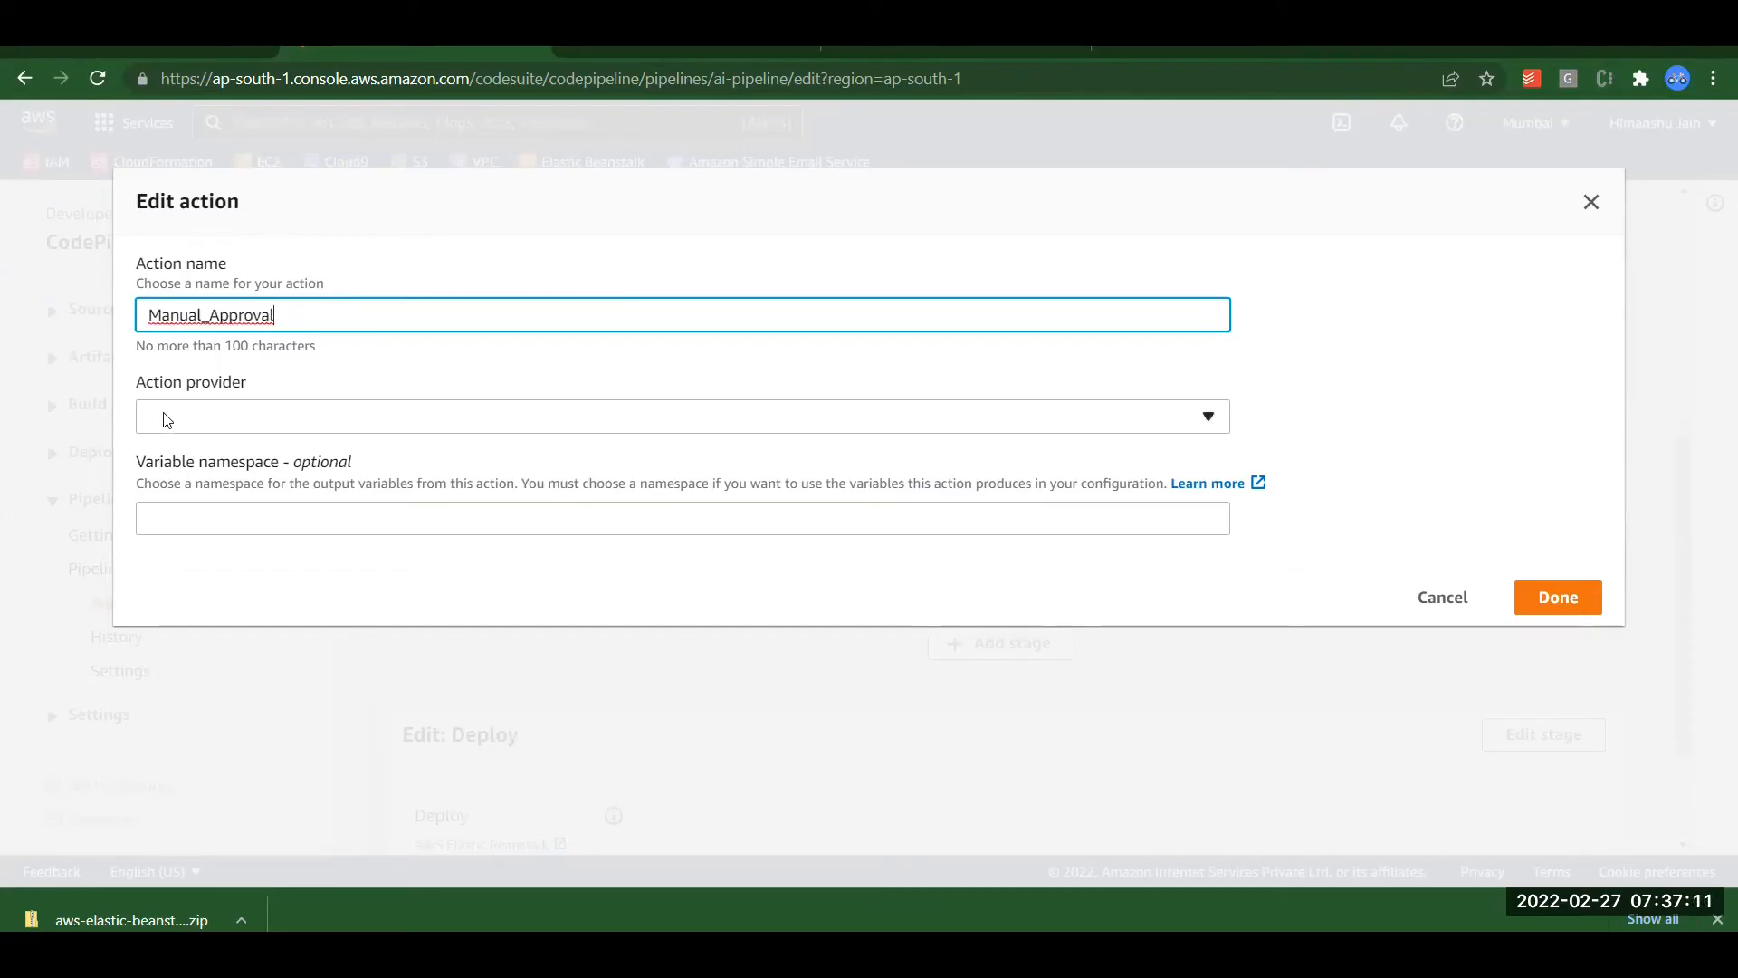
click(226, 425)
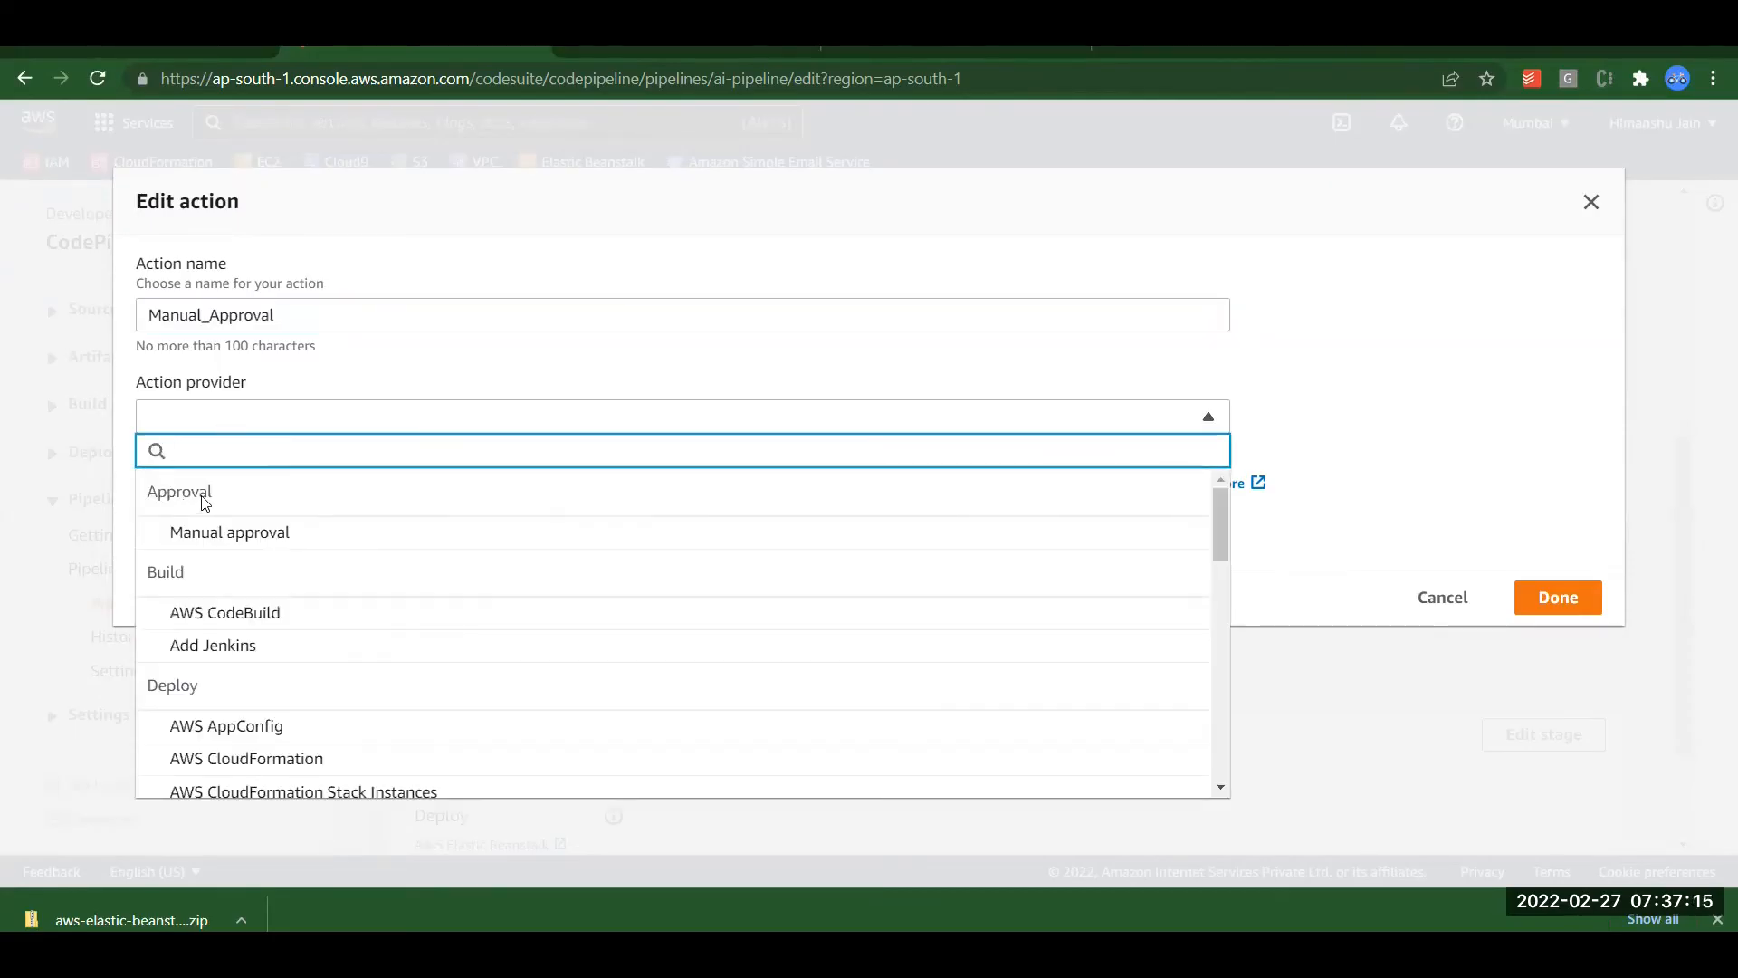
click(218, 534)
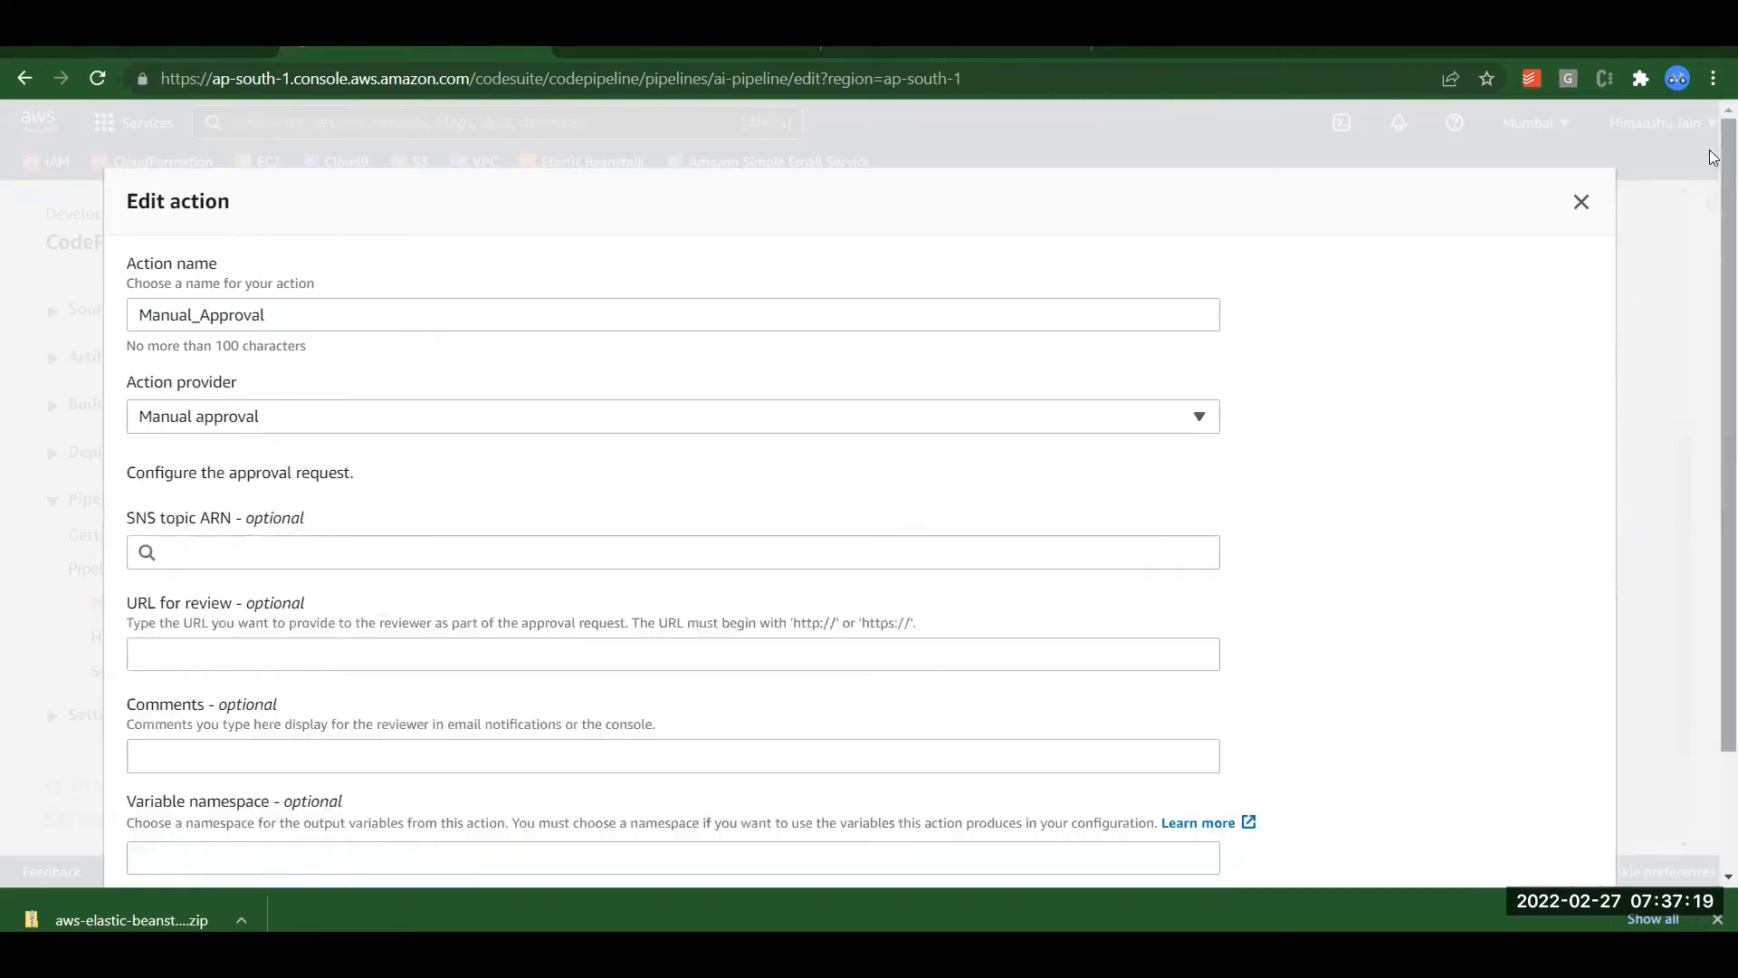
scroll(1714, 217, down, 2)
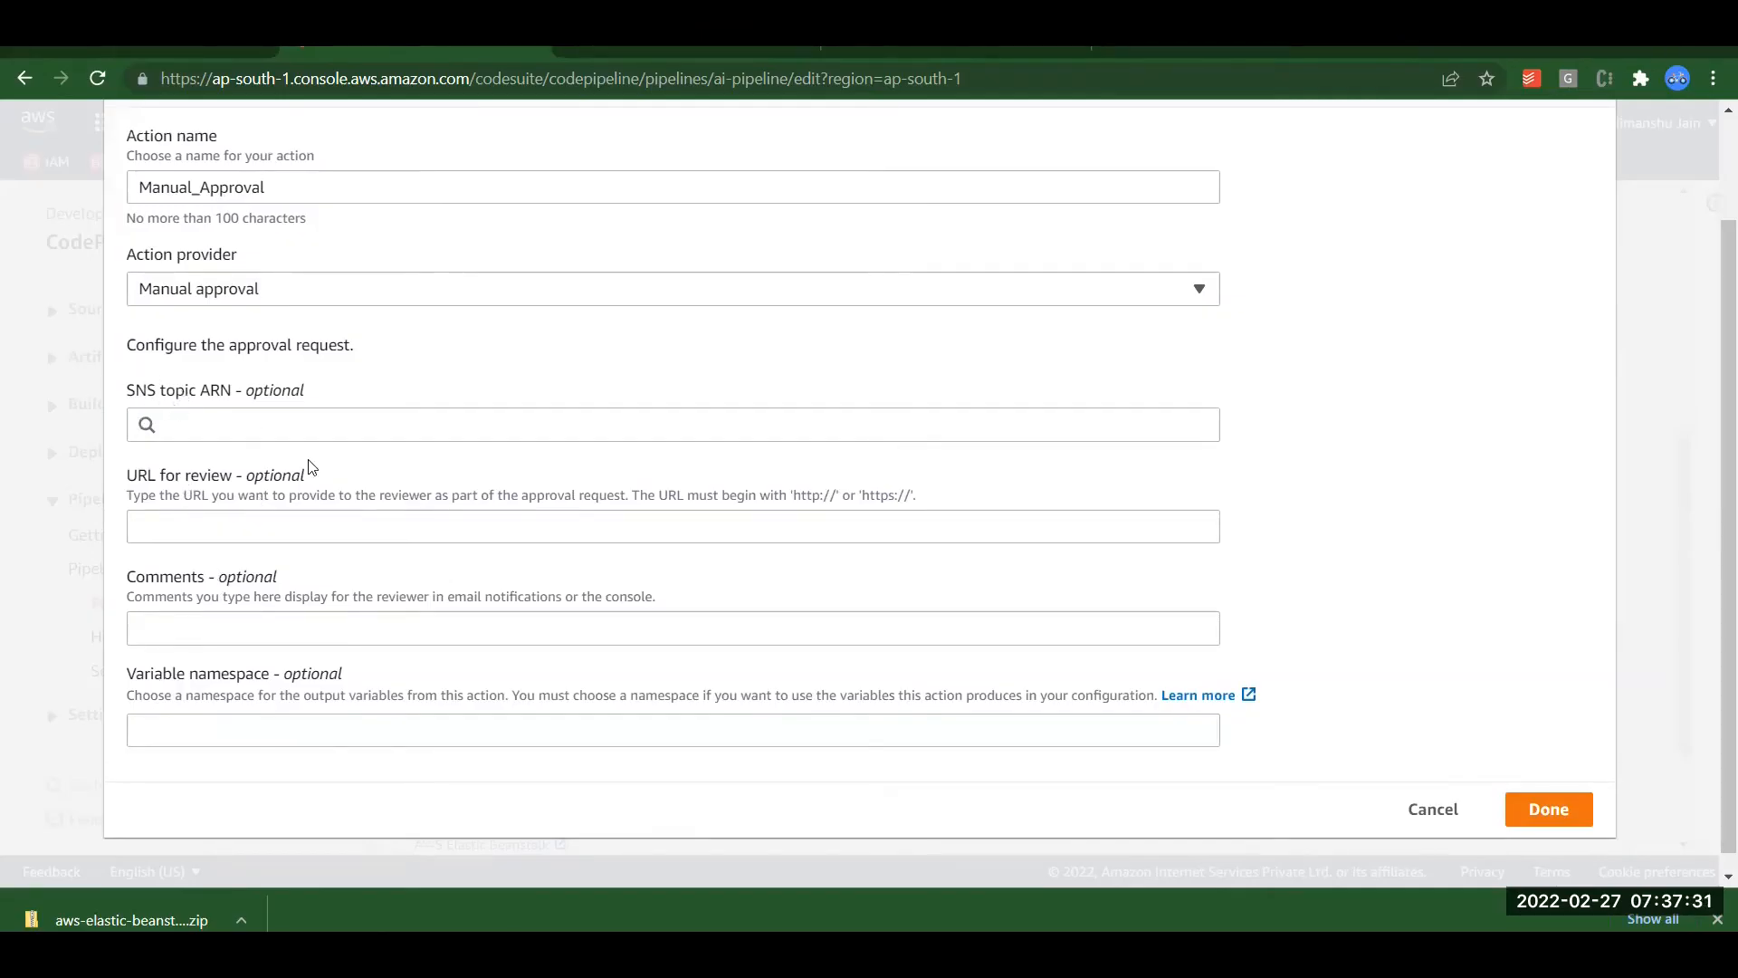
click(1548, 809)
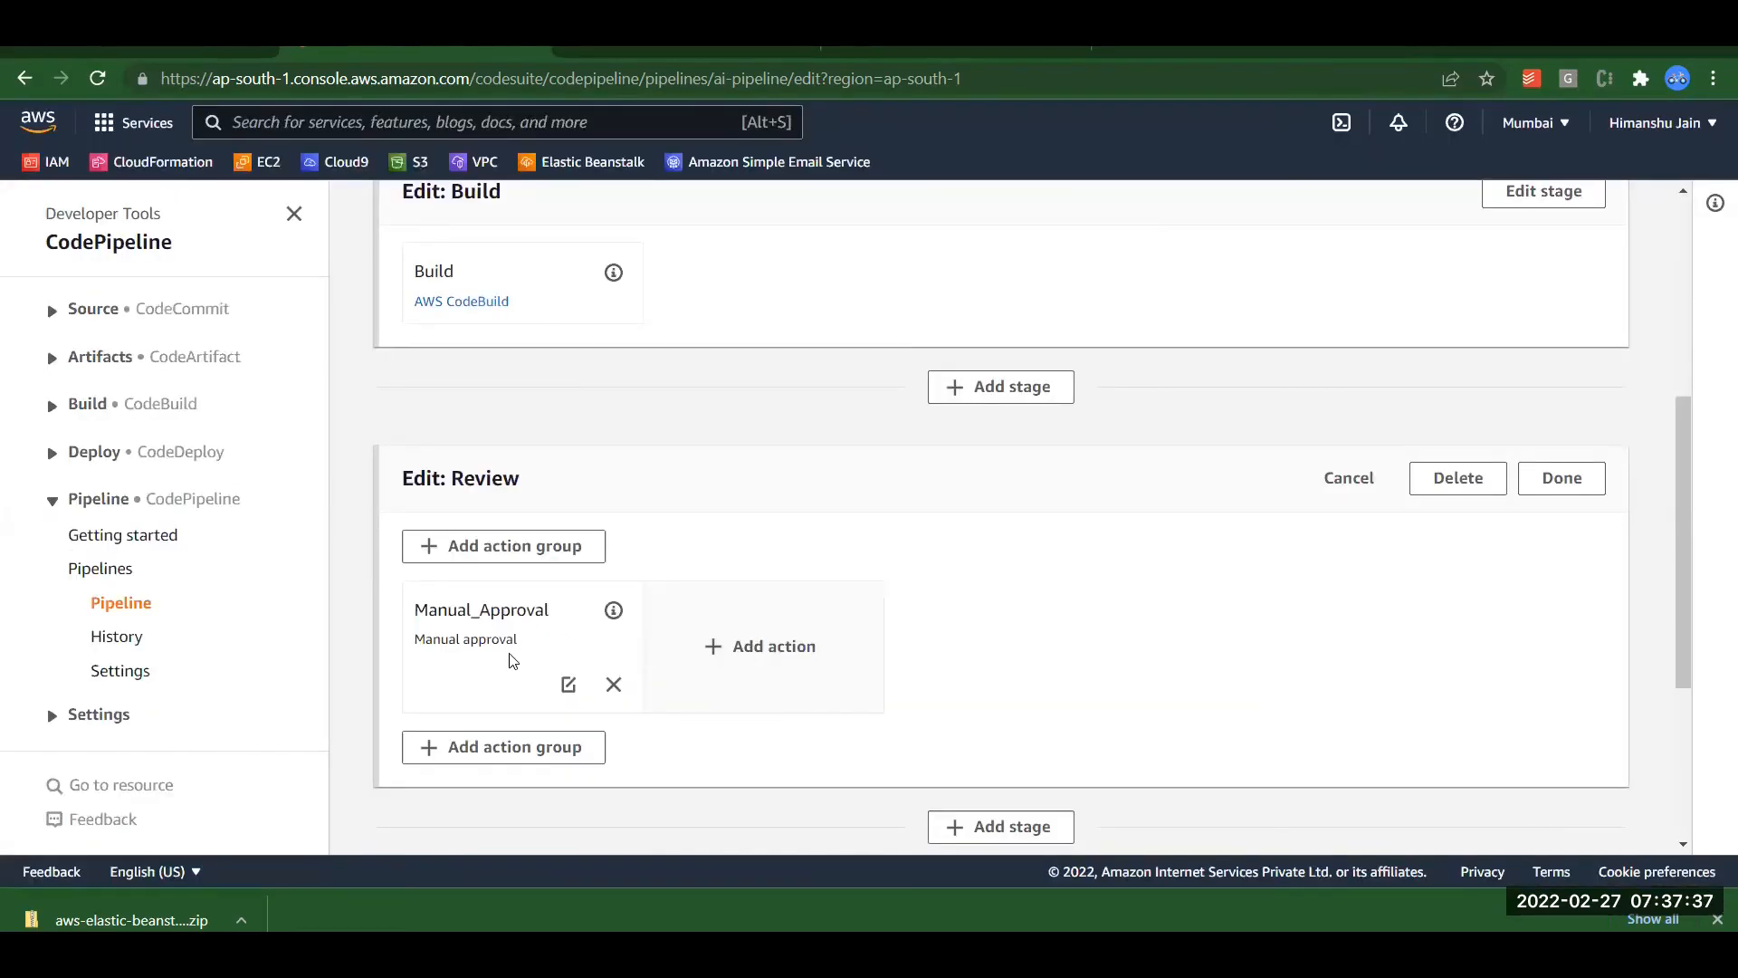
drag(1681, 439, 1681, 404)
Finish the Review stage, save the ai-pipeline changes, and check Review sits between Build and Deploy.
click(1591, 564)
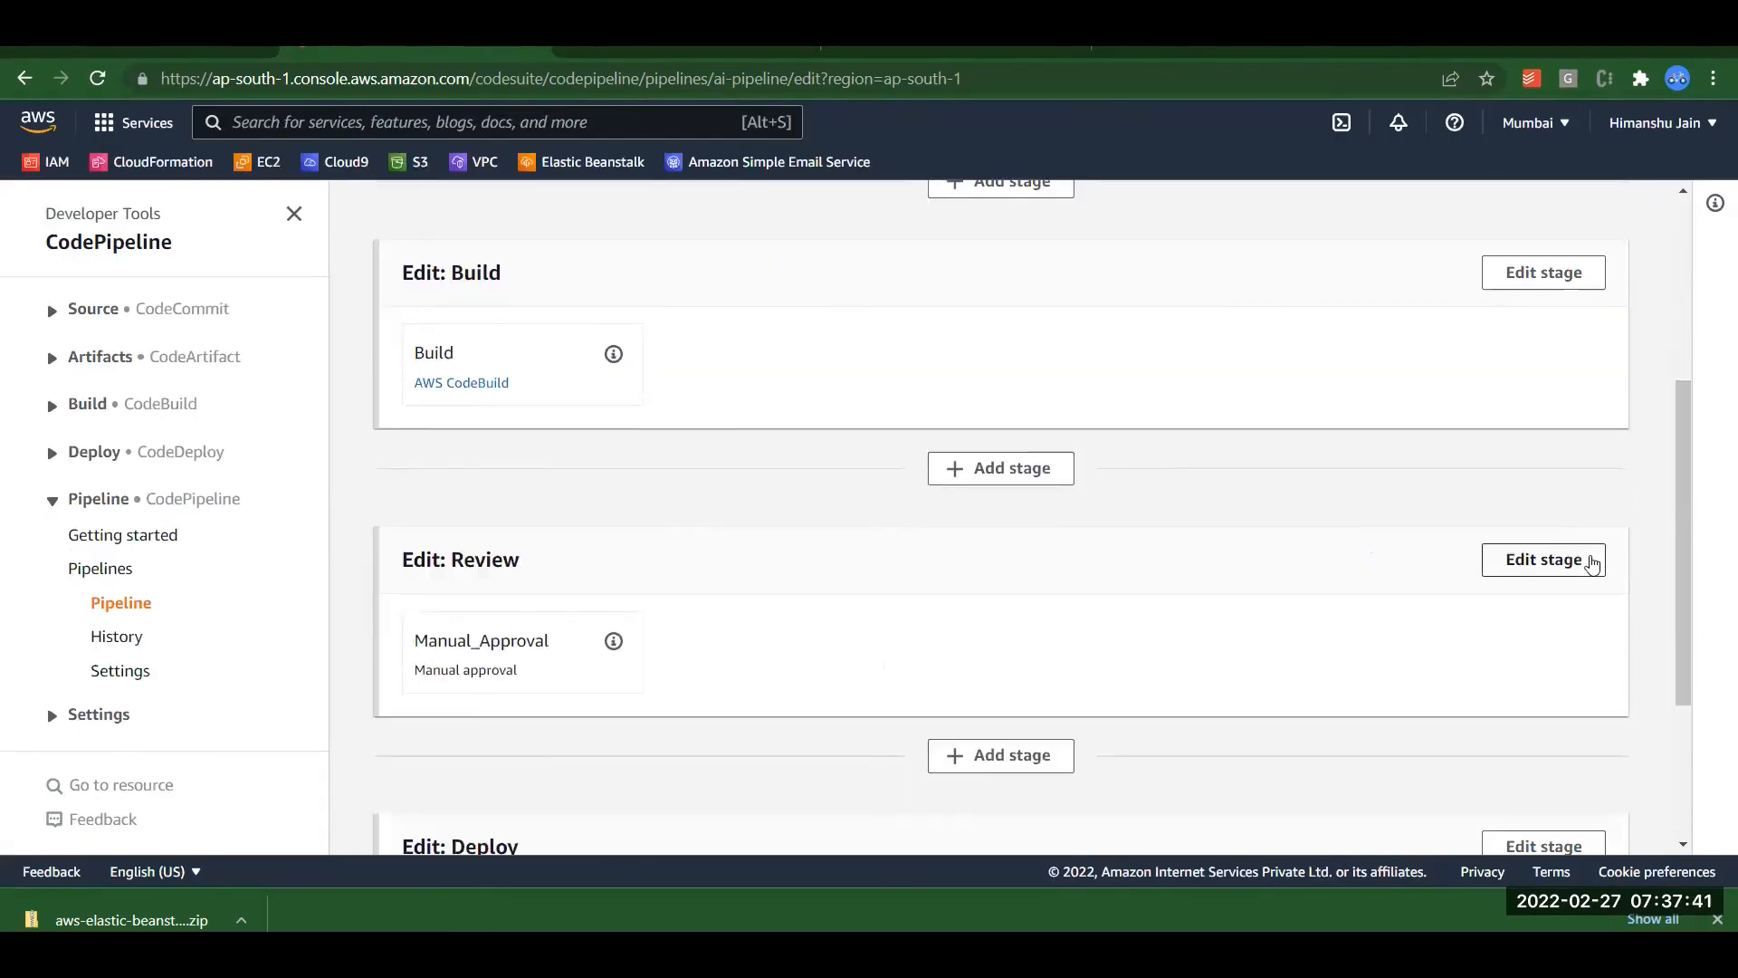
scroll(1698, 406, up, 1)
scroll(1698, 405, up, 4)
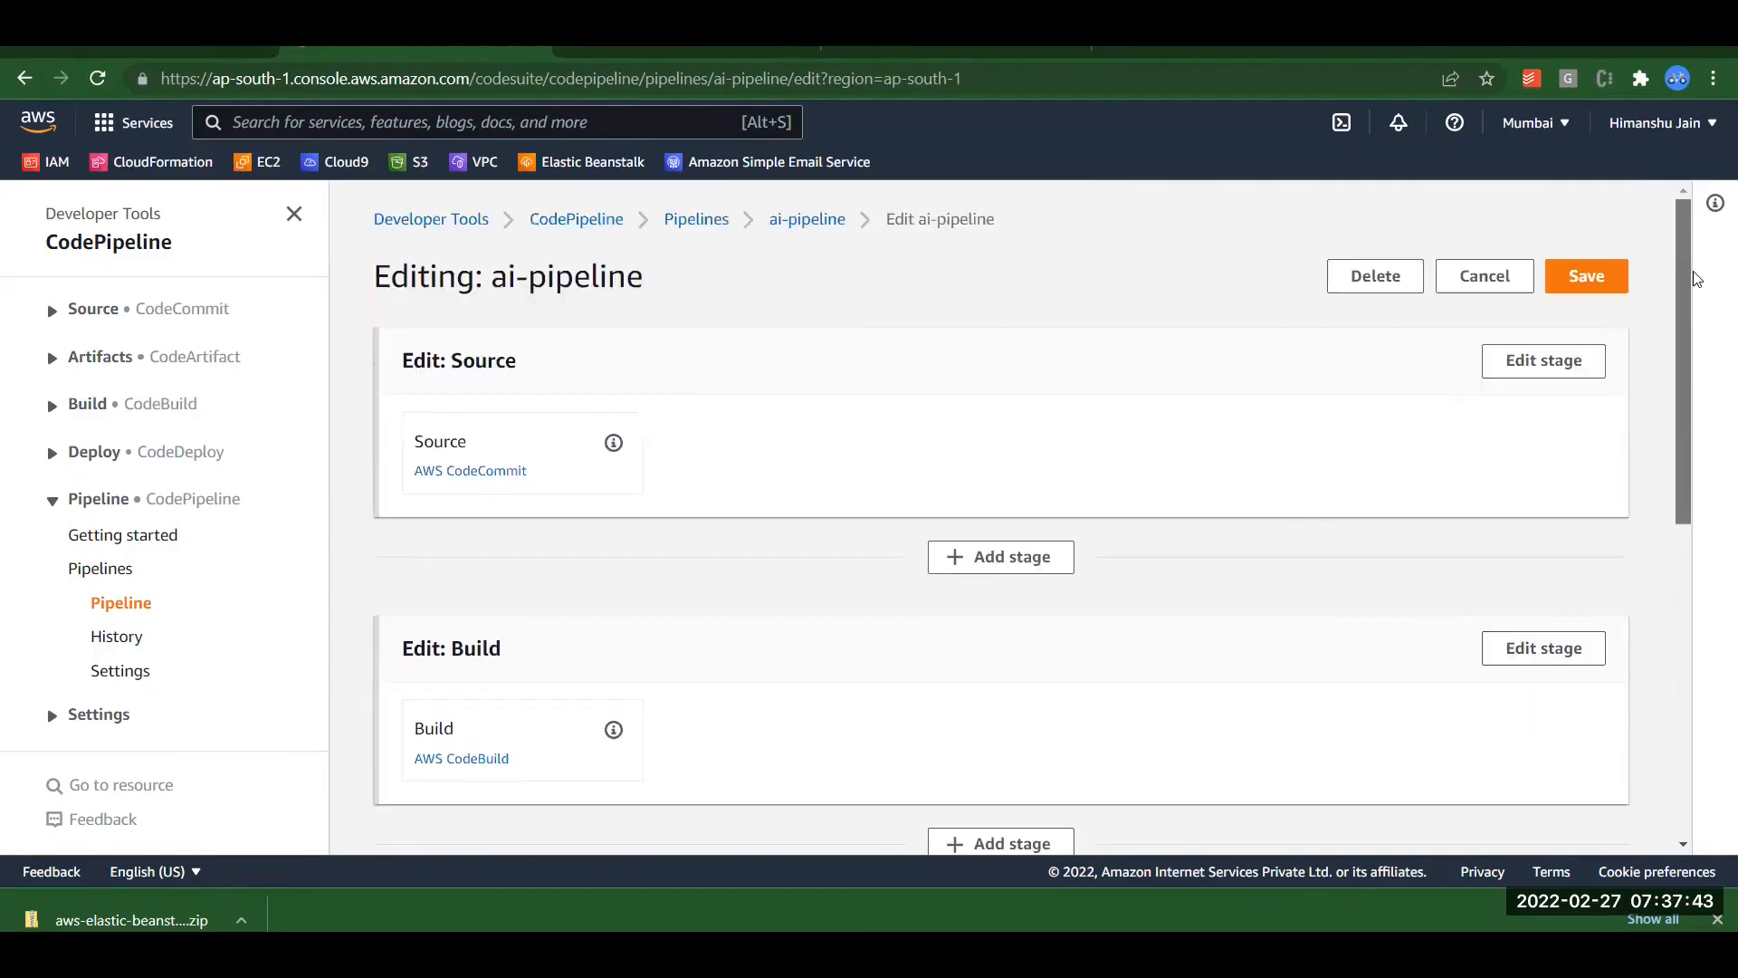
click(1582, 279)
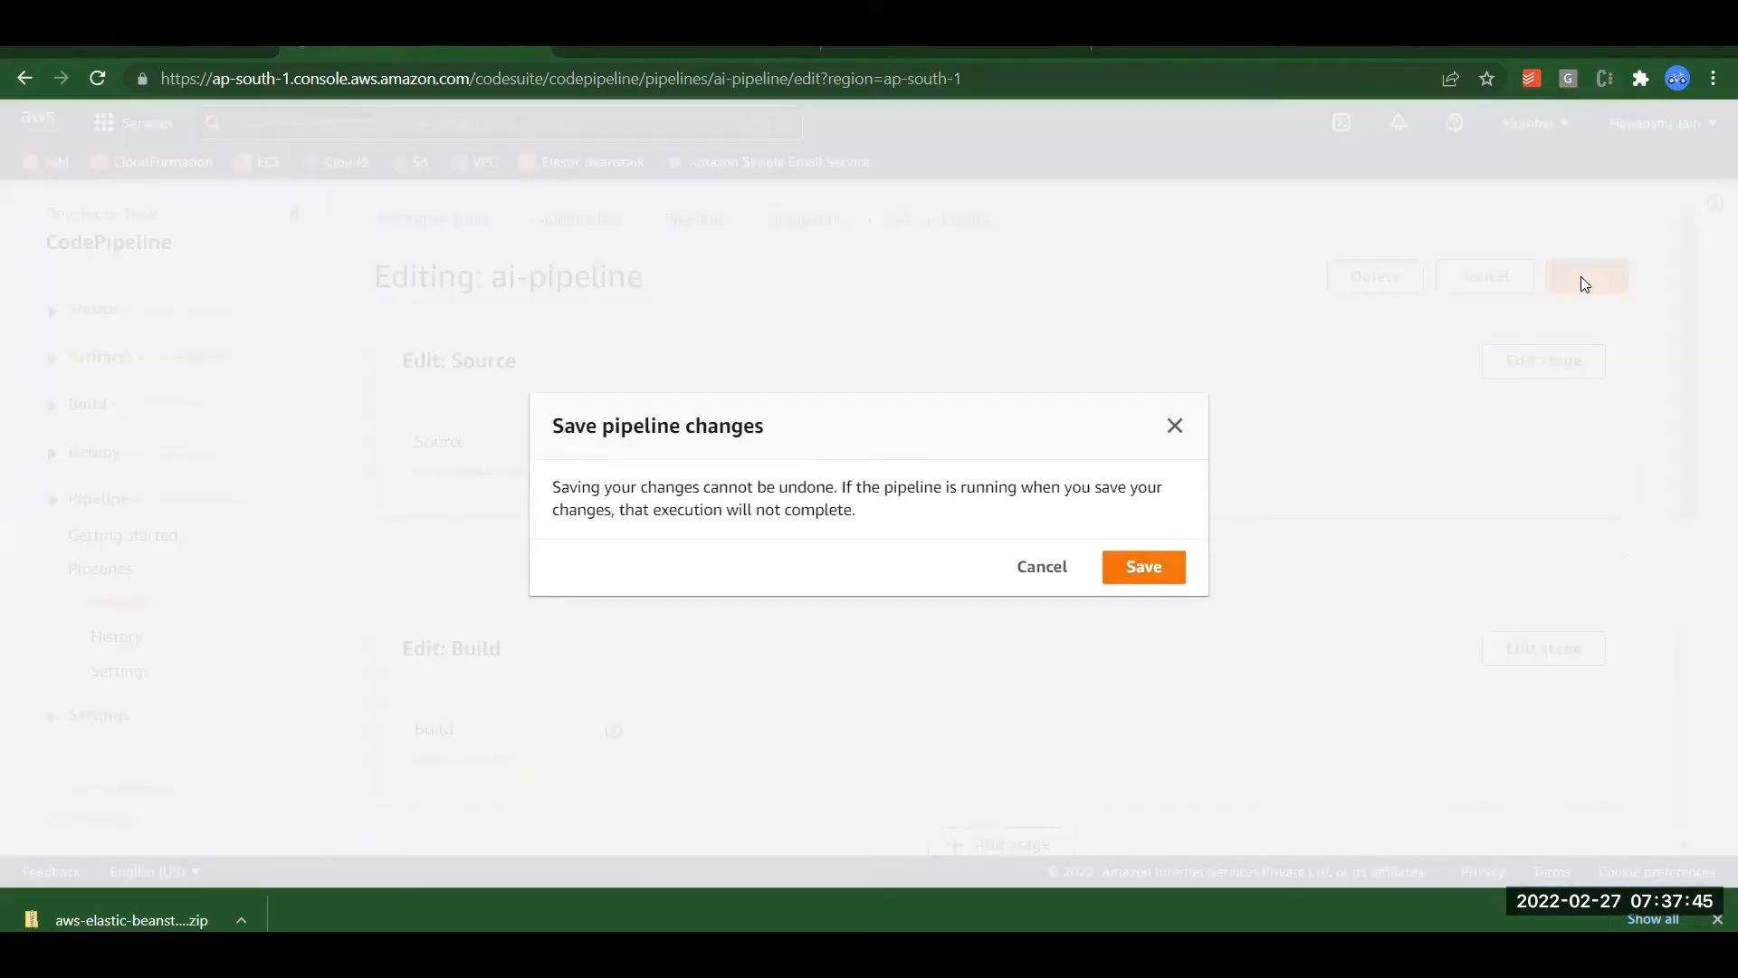
click(1113, 568)
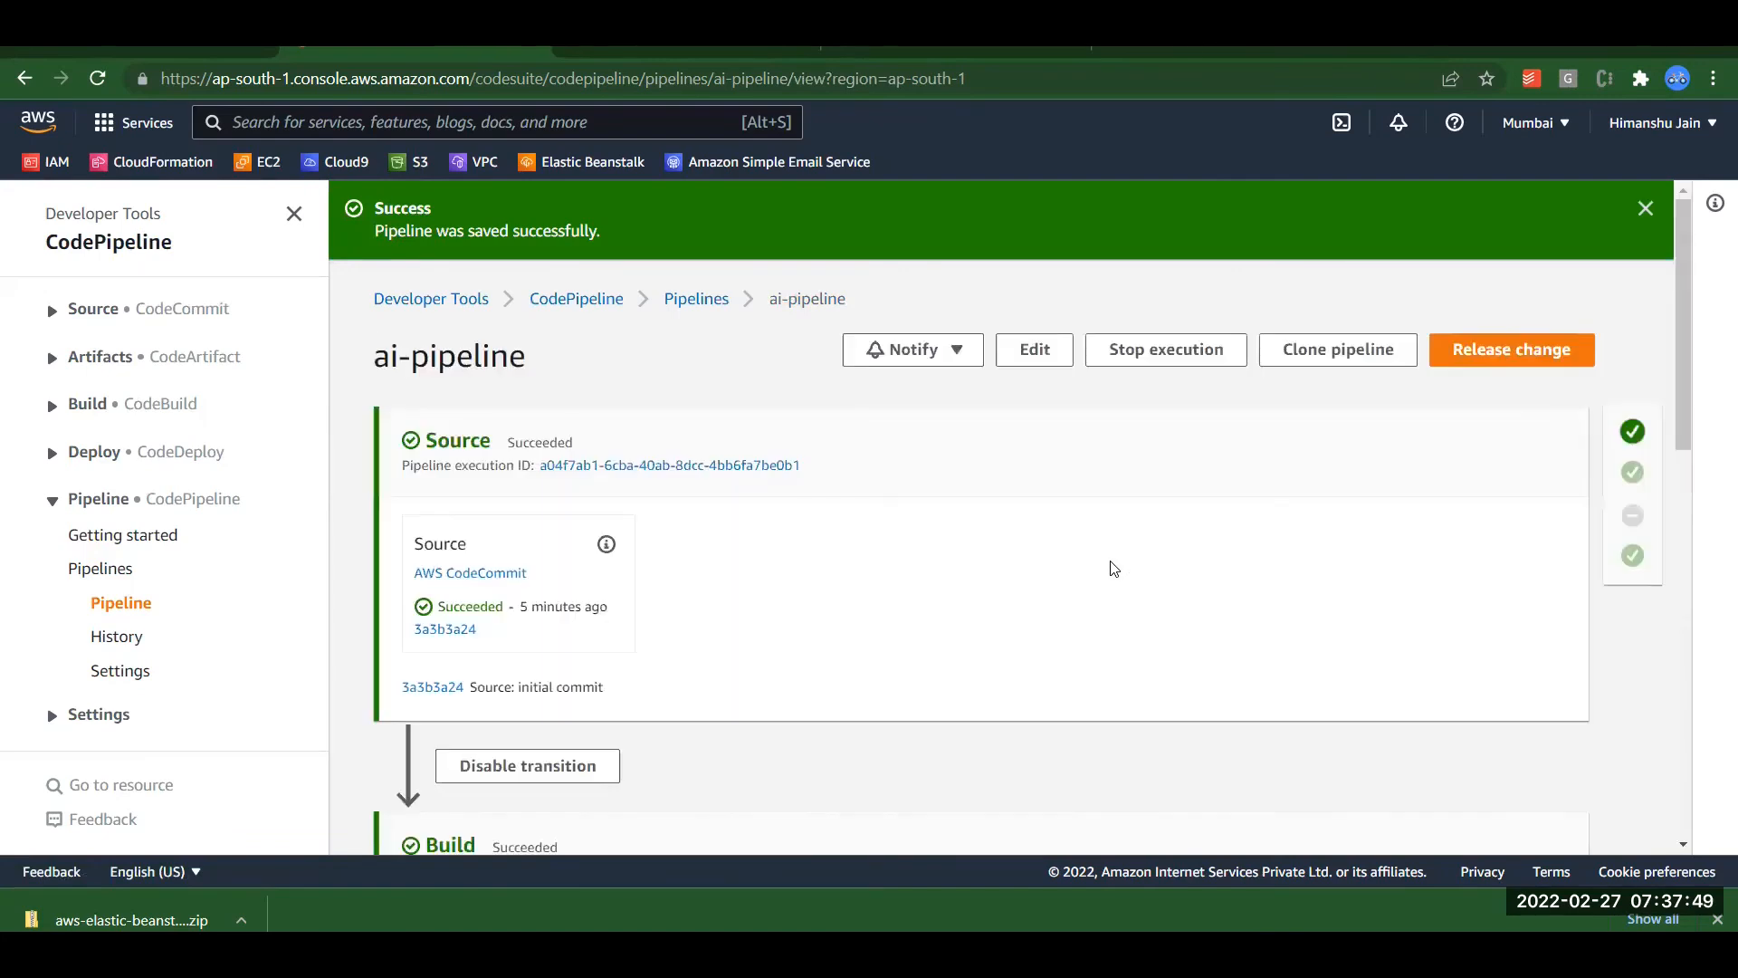
drag(1684, 274, 1695, 349)
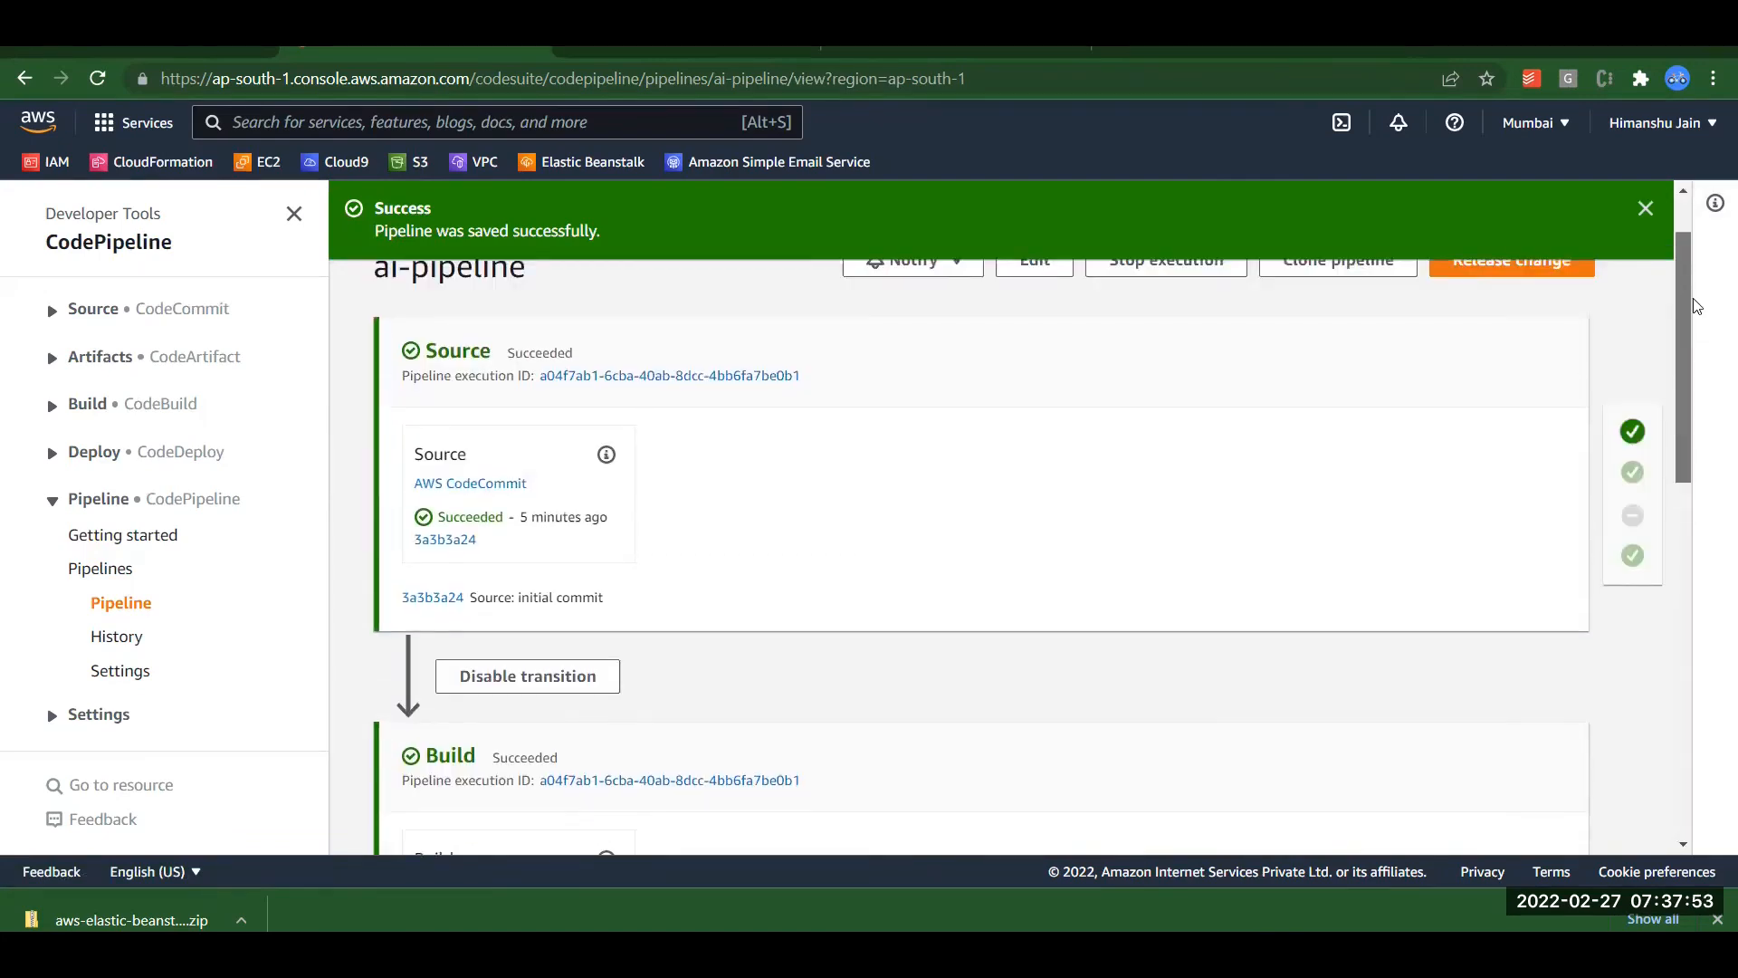
scroll(1707, 357, down, 5)
scroll(1710, 409, down, 5)
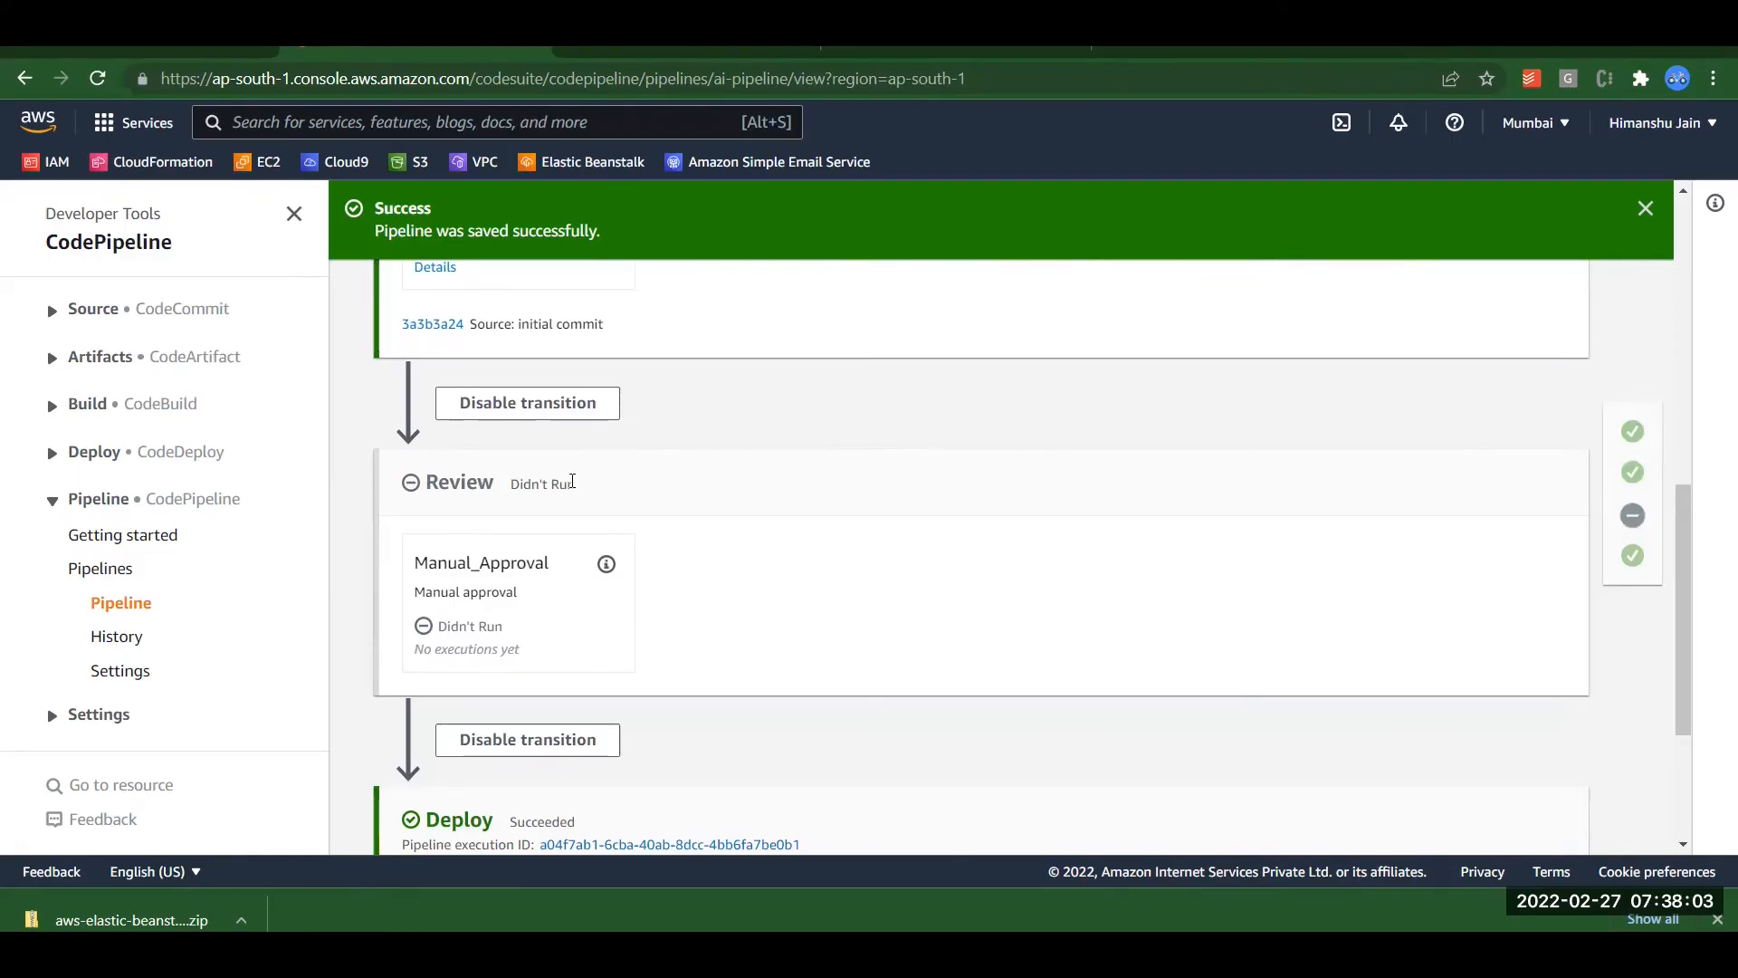
drag(1685, 514, 1714, 627)
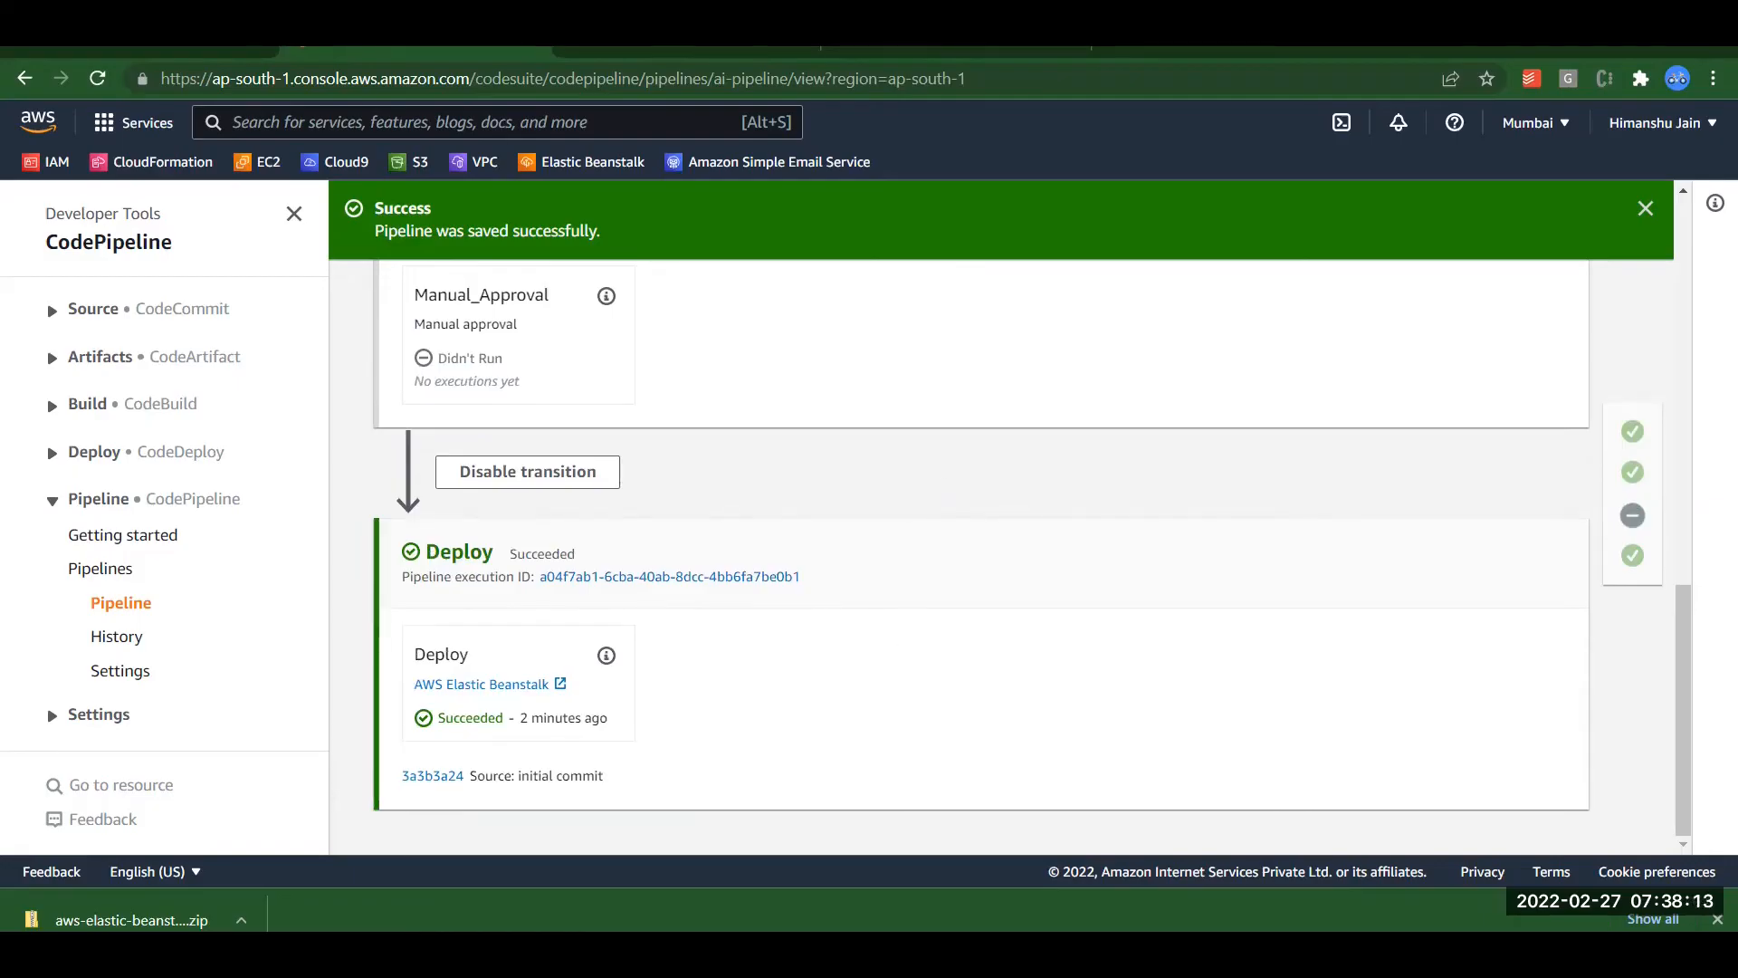
Replace Hello AWS! in app.js's res.send with 'This message is from Pipeline ...' and save.
key(alt+Tab)
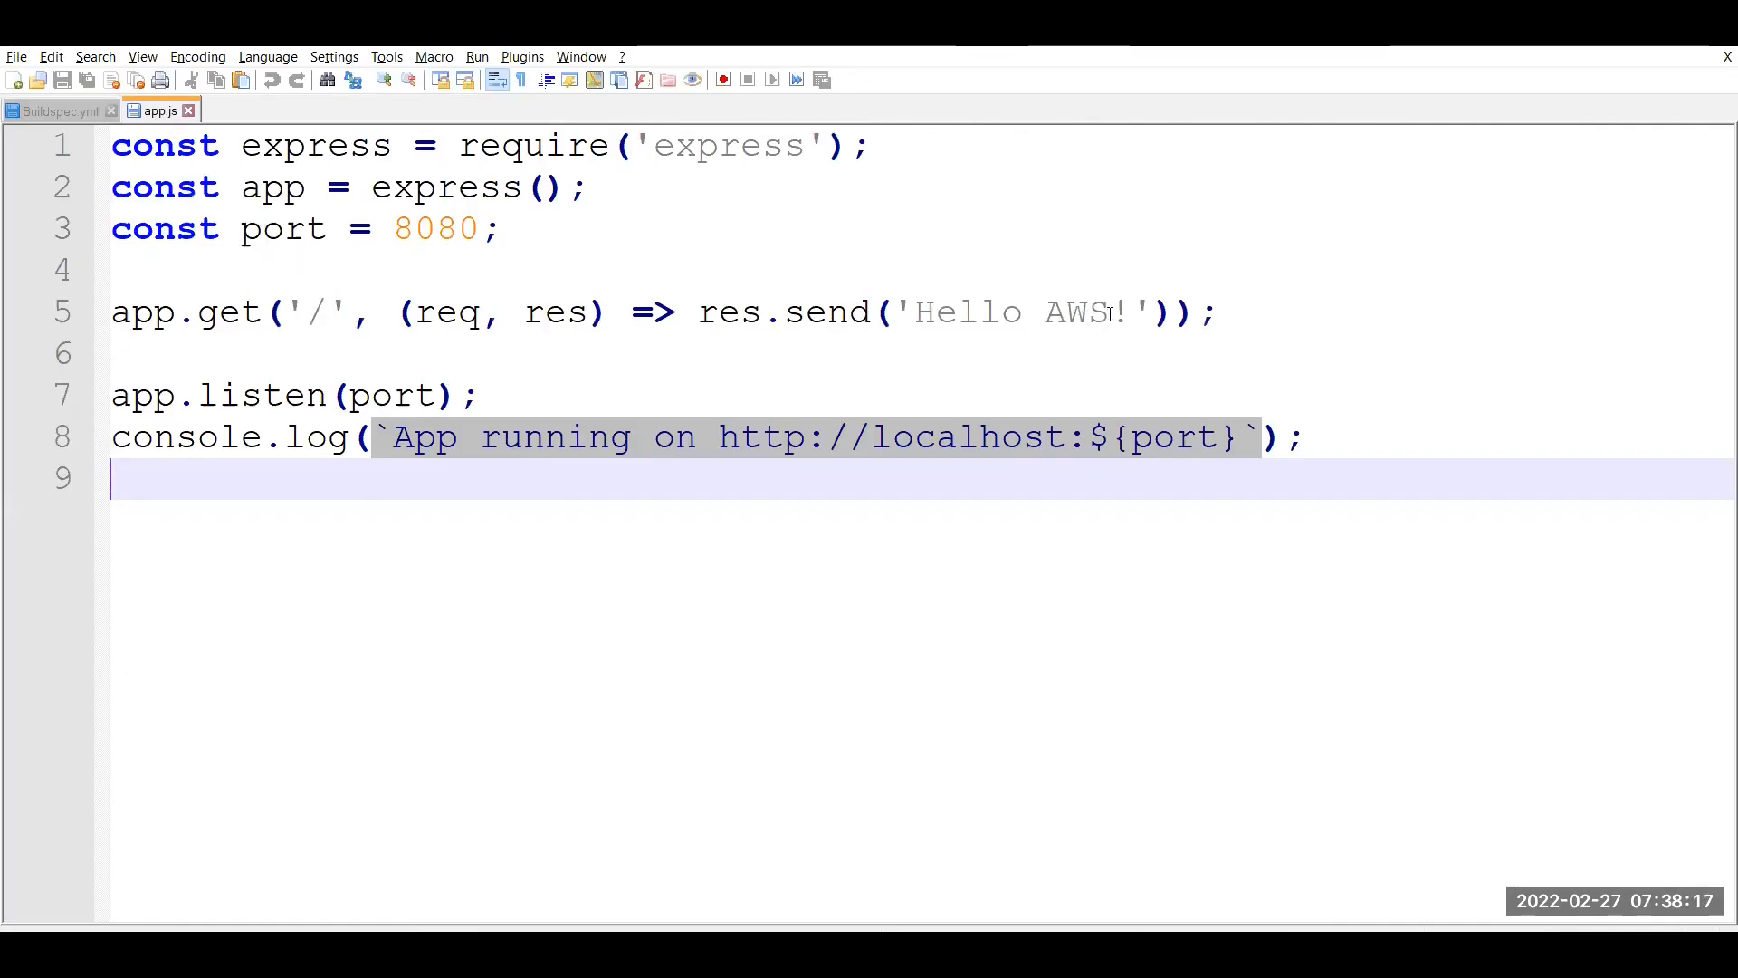
double_click(934, 313)
key(Delete)
key(Delete)
key(Delete)
key(Delete)
key(Delete)
key(Delete)
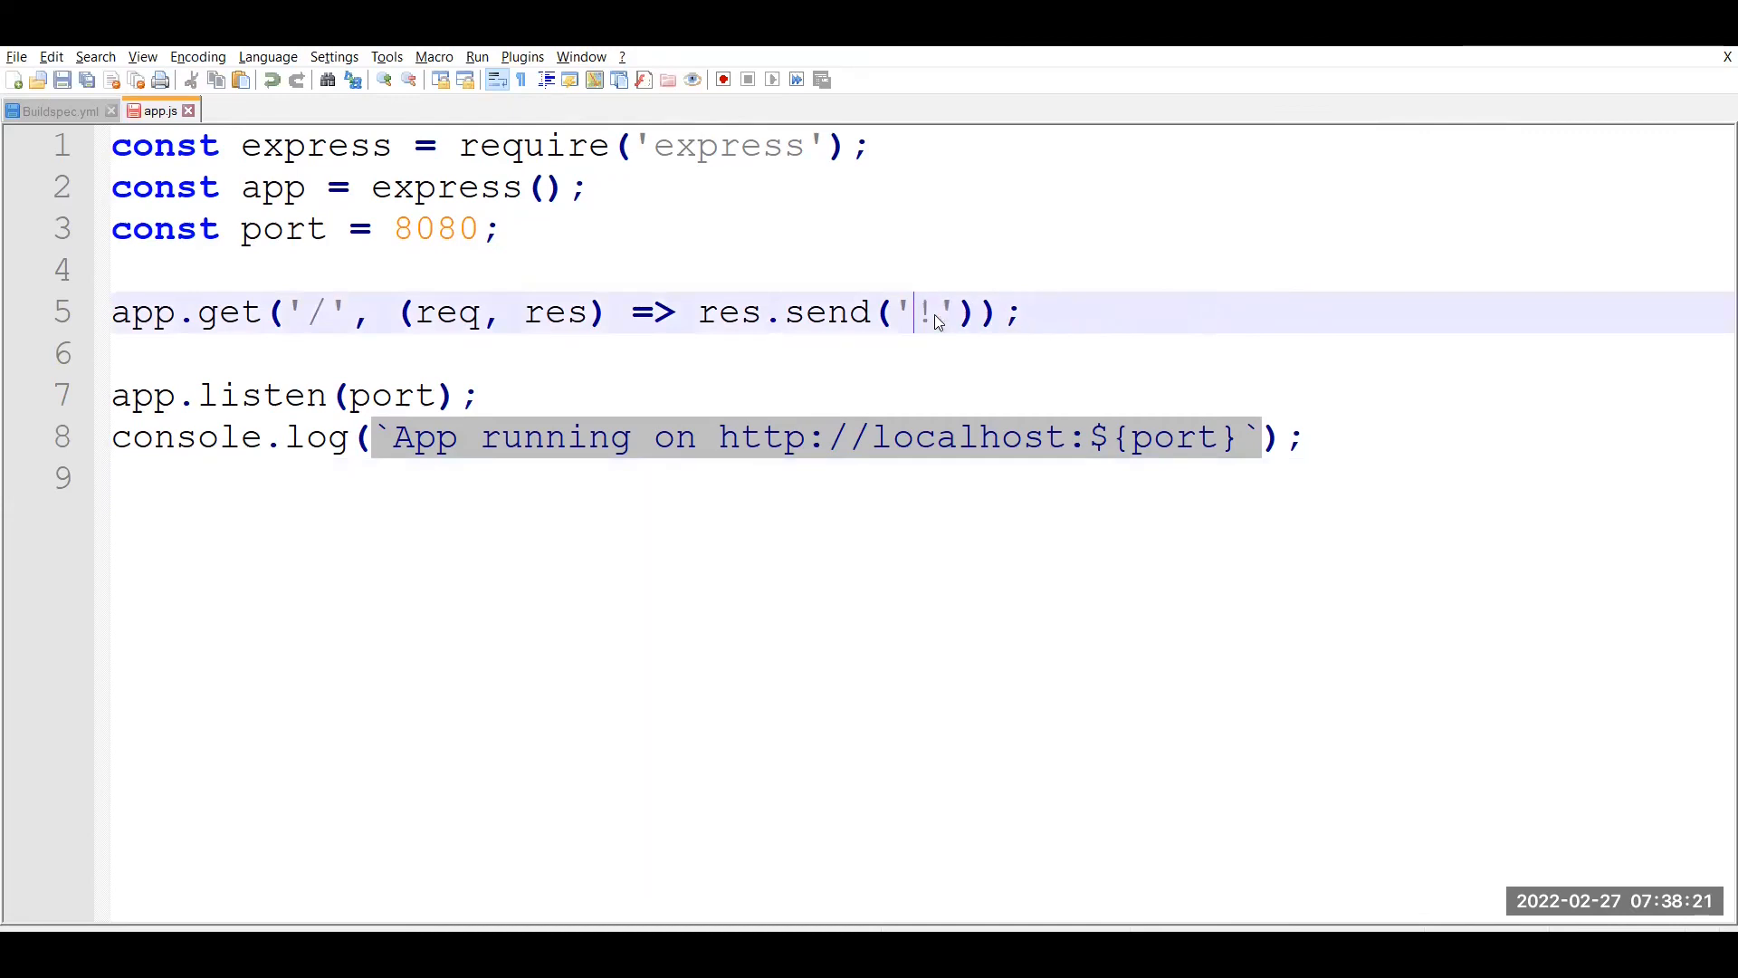
text(Ths)
key(BackSpace)
text(is is)
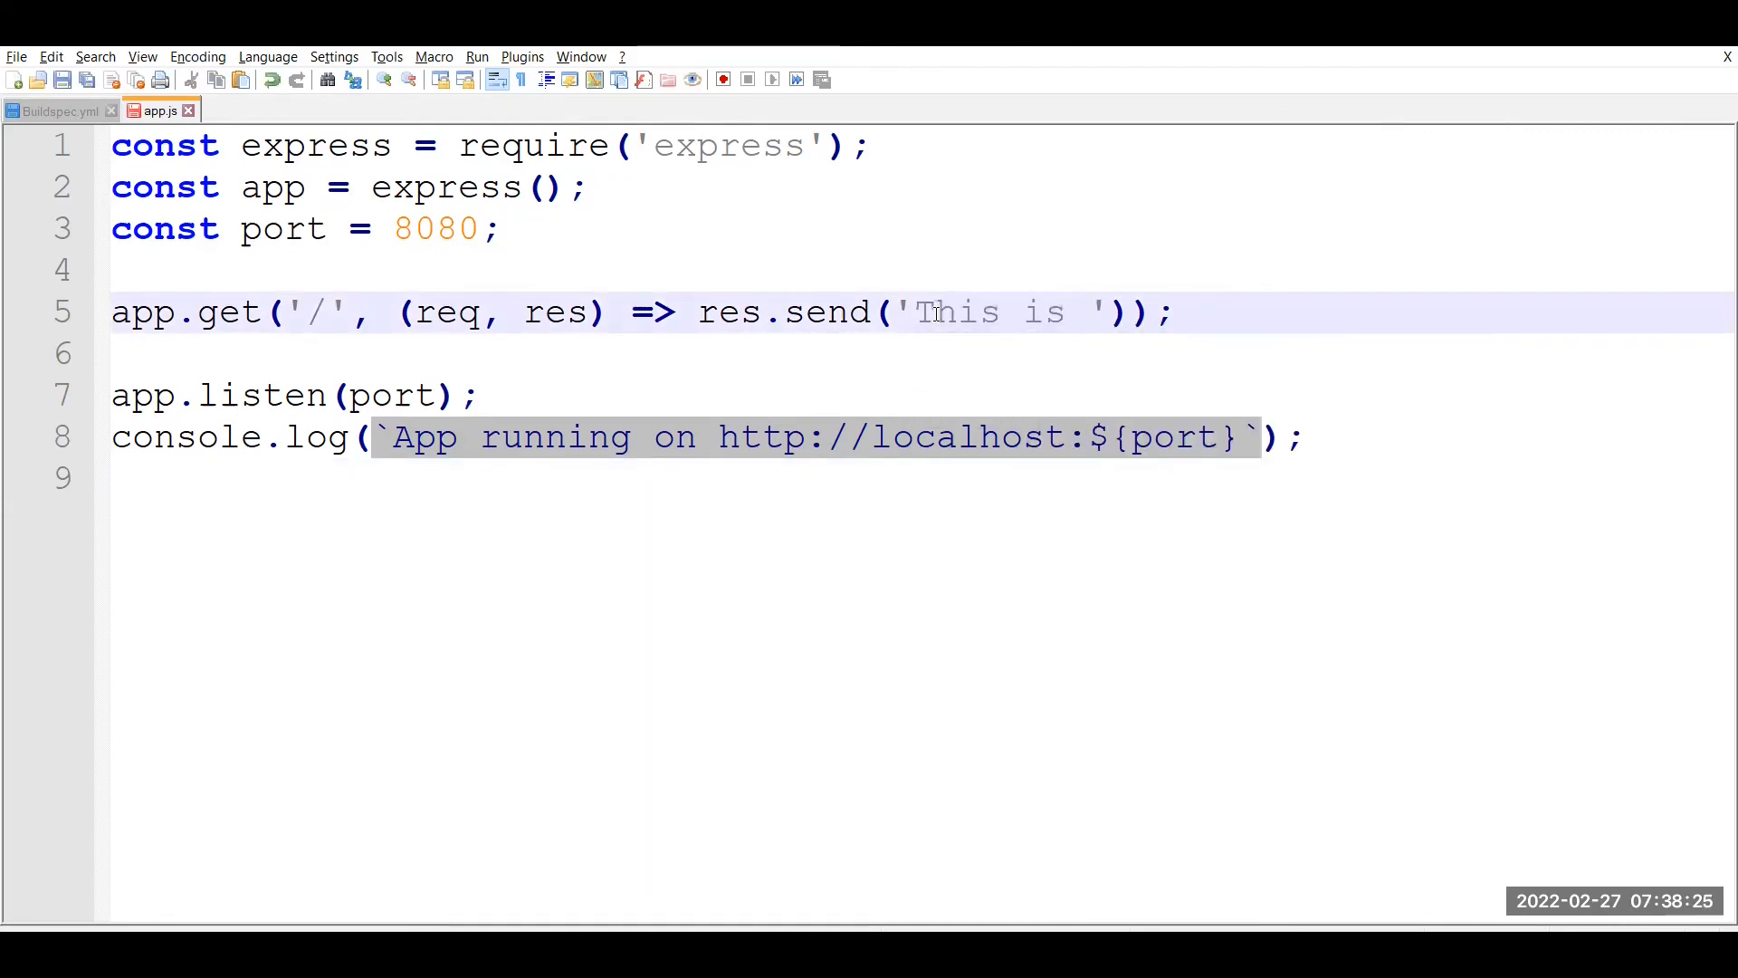
key(BackSpace)
key(BackSpace)
key(BackSpace)
text(messgae)
key(BackSpace)
key(BackSpace)
key(BackSpace)
text(age os fr)
key(BackSpace)
key(BackSpace)
key(BackSpace)
key(BackSpace)
key(BackSpace)
text(is from Pipeline ...)
key(ctrl+s)
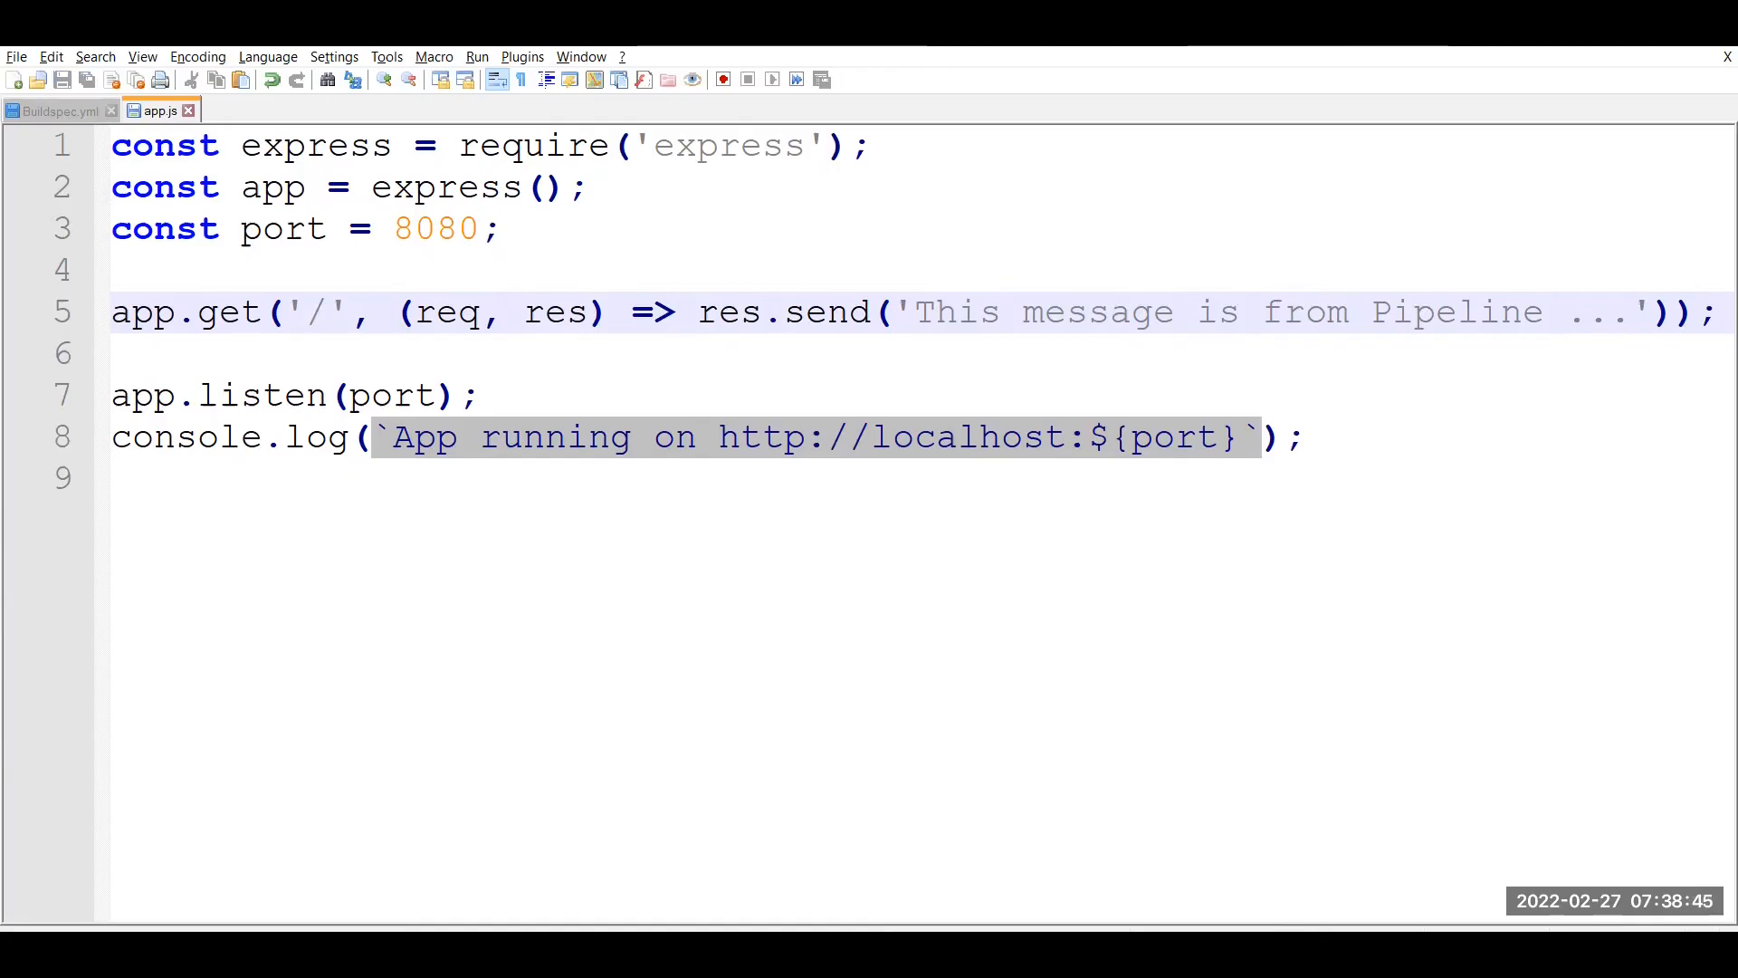
Stage the edited file with git add app.js in the ai-repo terminal.
key(alt+Tab)
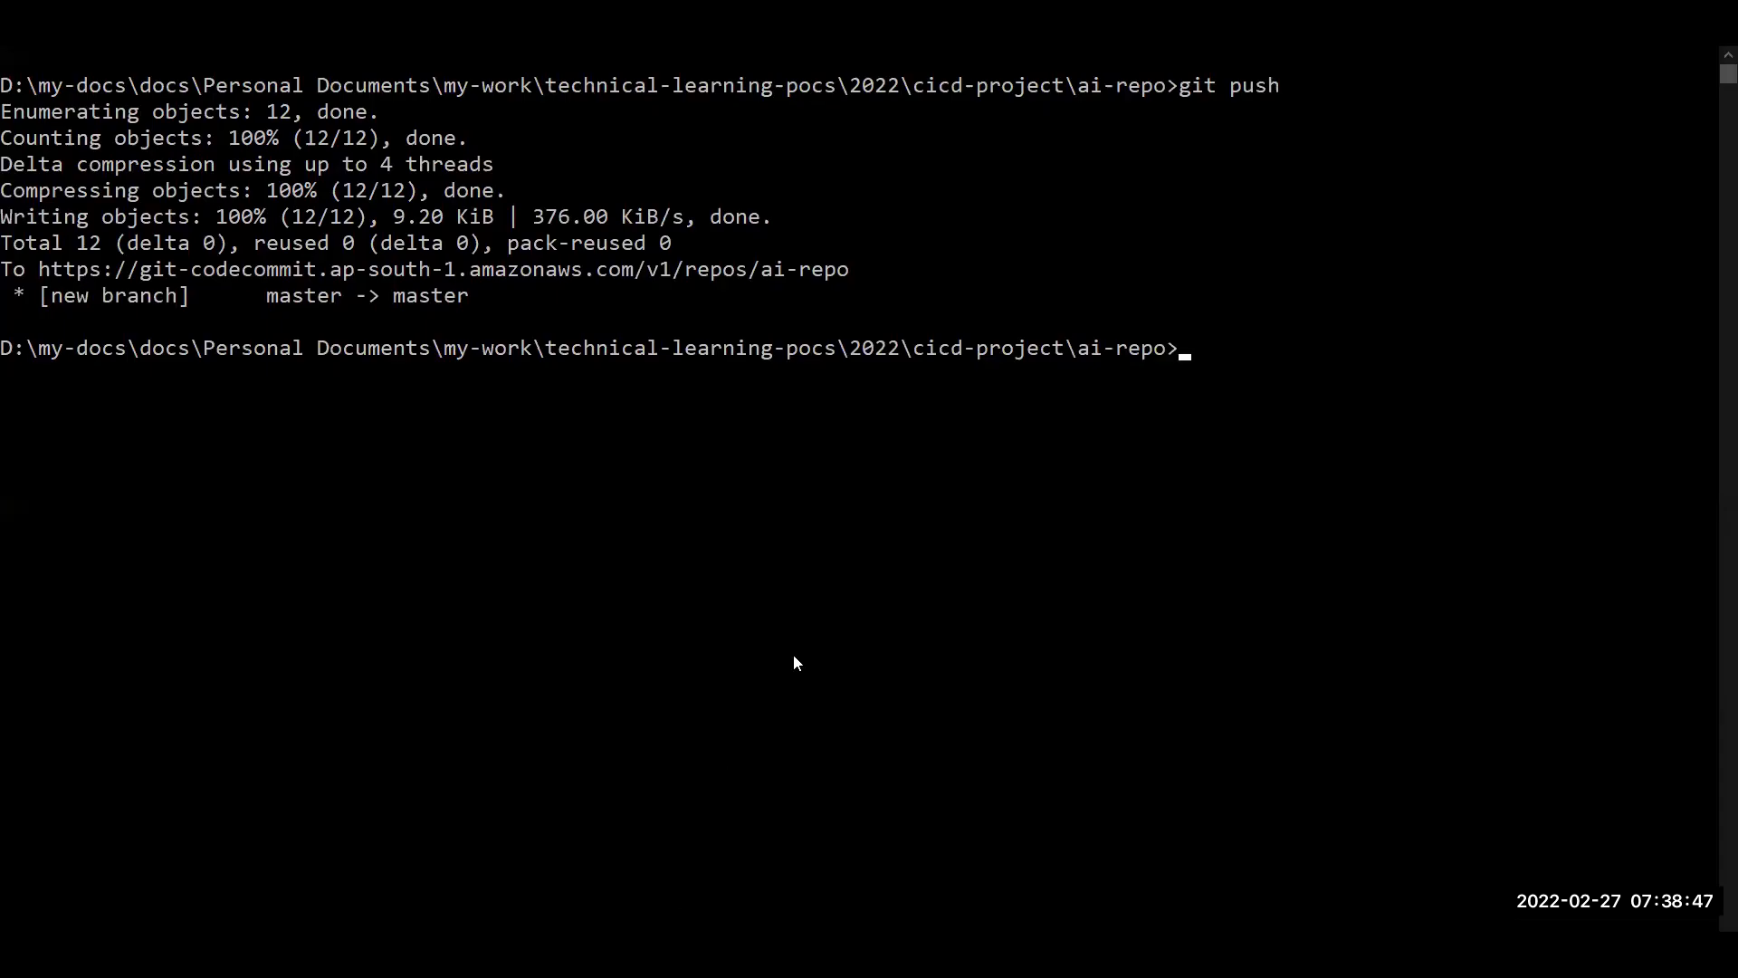
text(git add app.js)
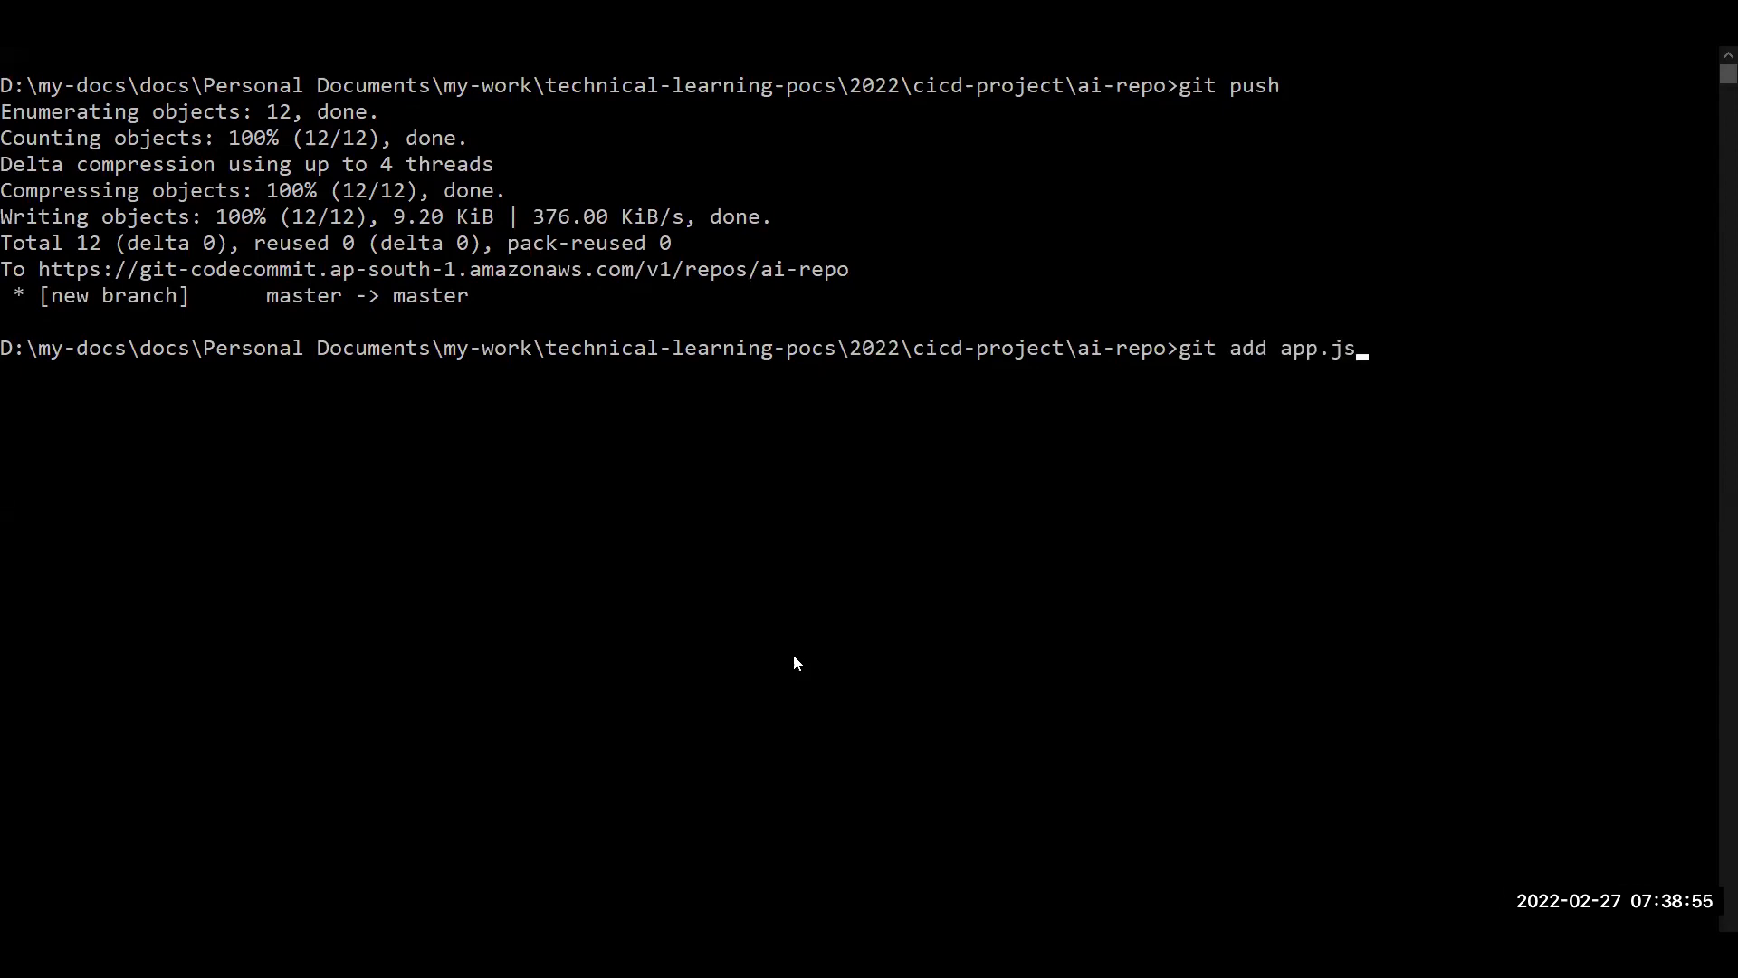
key(Return)
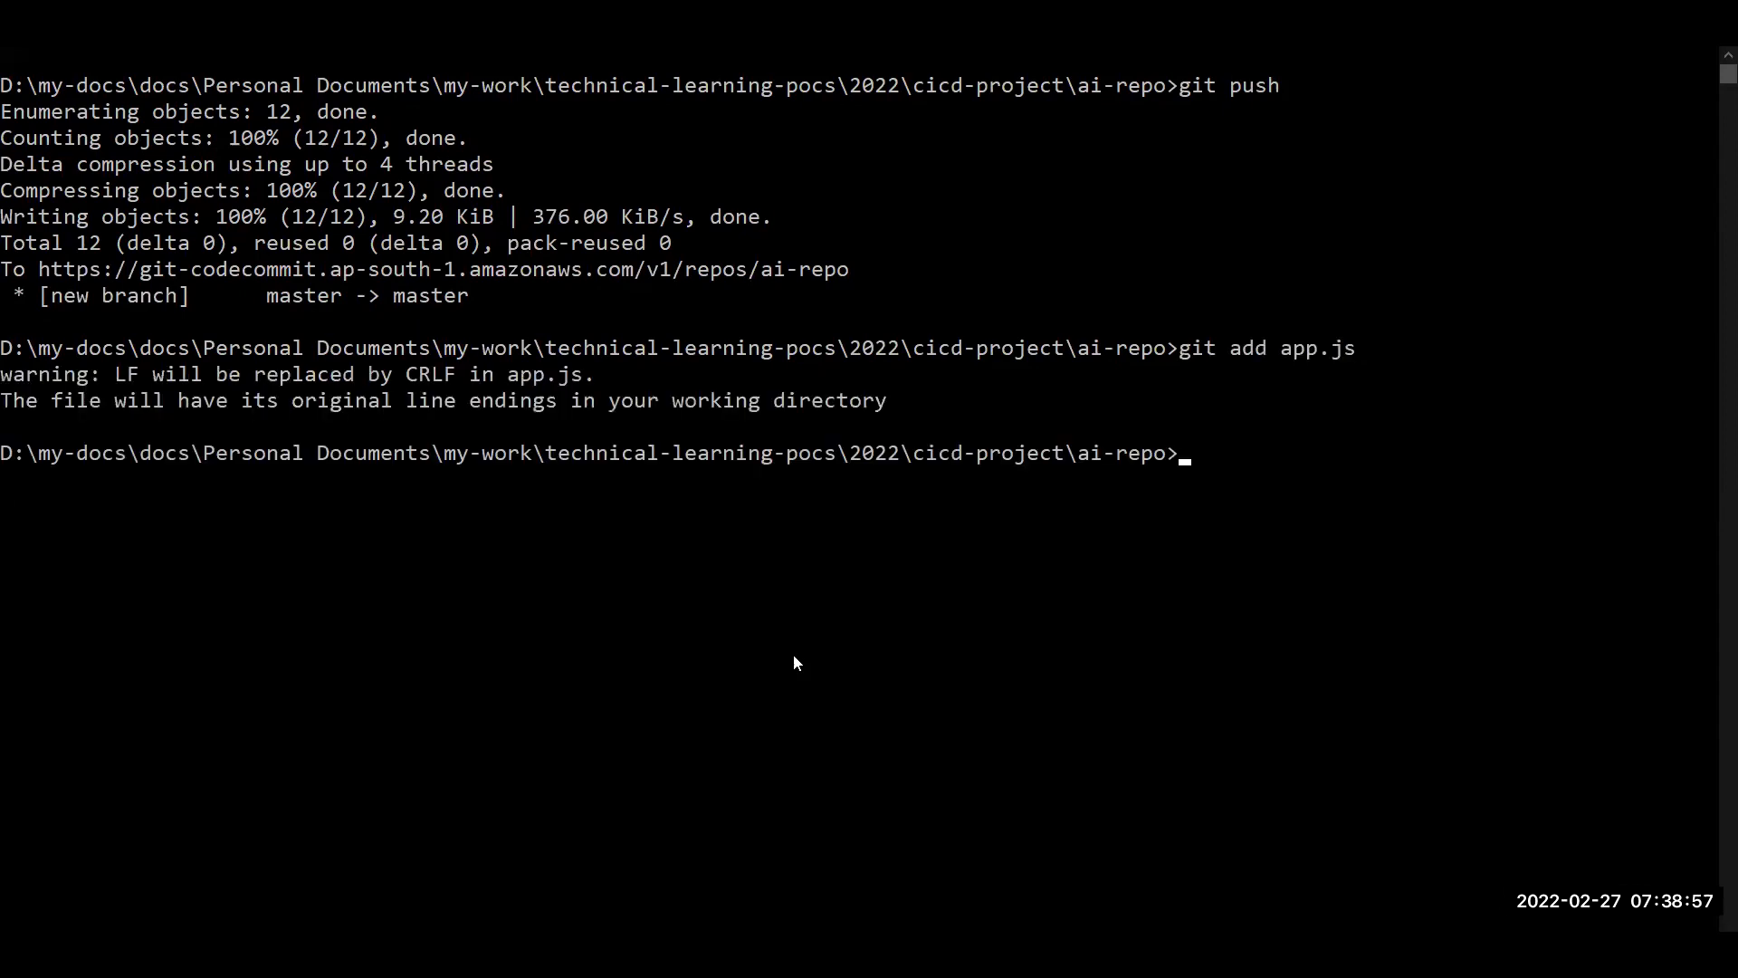
Commit with message "Added review" and run git push.
text(git)
text( ad)
key(BackSpace)
key(BackSpace)
text(commit)
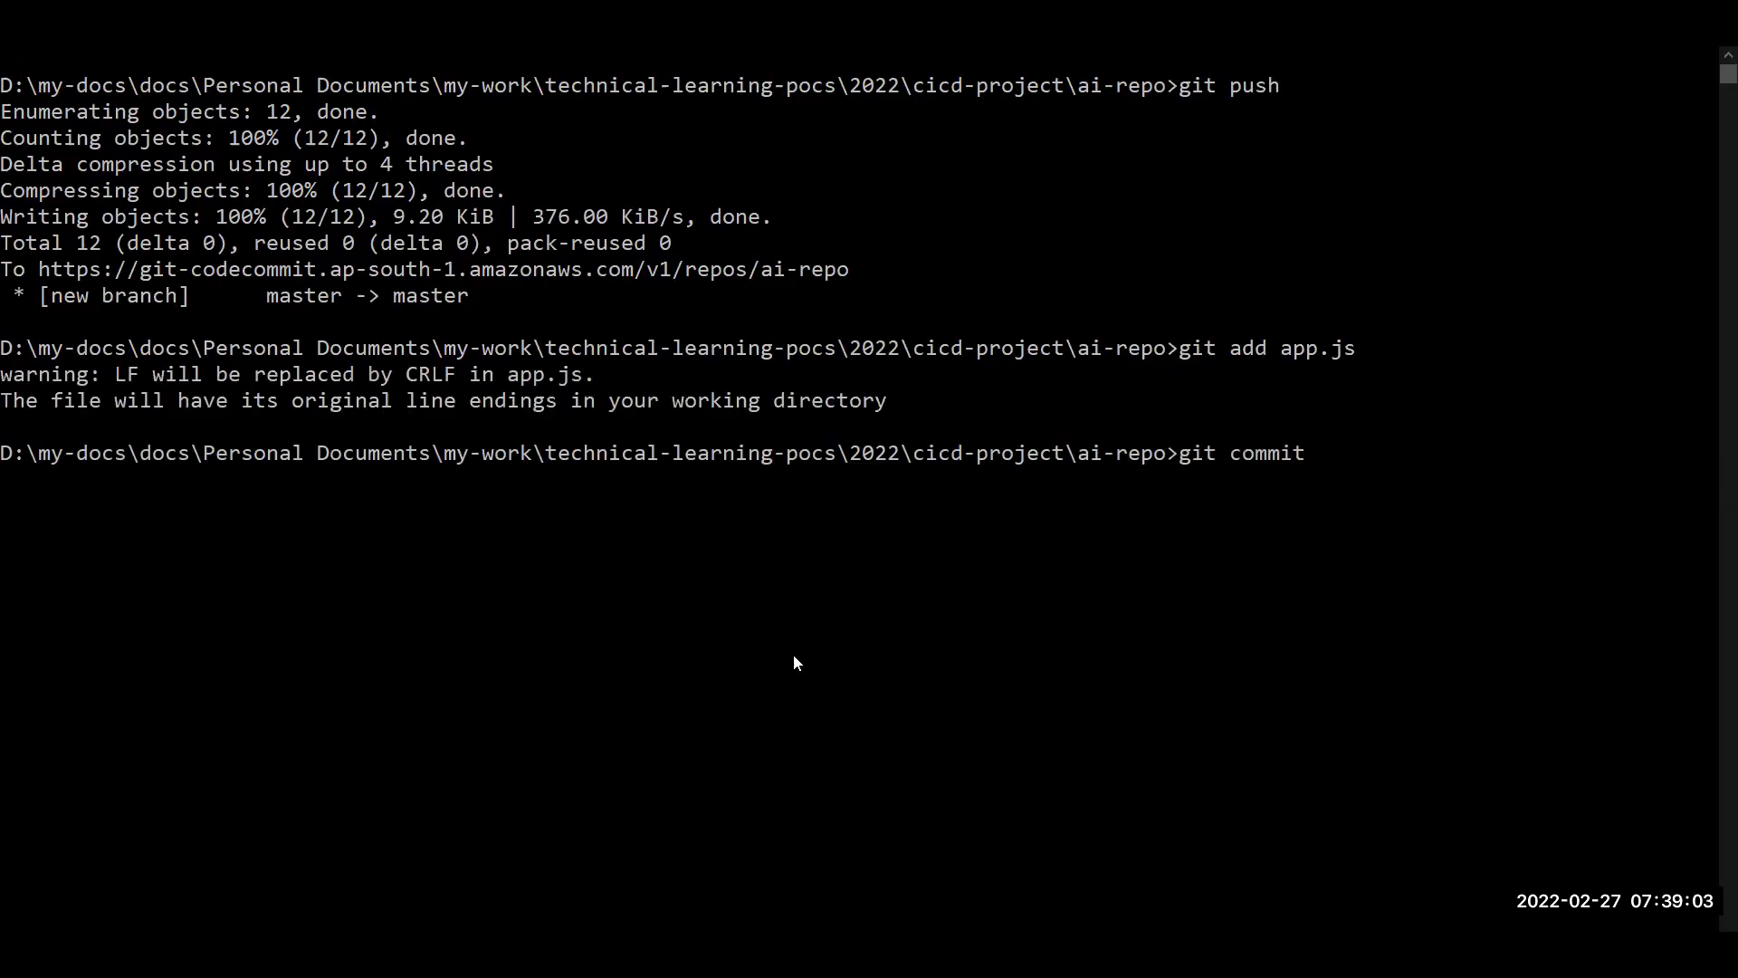
text( -m "pipeline chanes)
key(BackSpace)
key(BackSpace)
key(BackSpace)
key(BackSpace)
key(BackSpace)
key(BackSpace)
key(BackSpace)
key(BackSpace)
key(BackSpace)
key(BackSpace)
key(BackSpace)
key(BackSpace)
key(BackSpace)
key(BackSpace)
key(BackSpace)
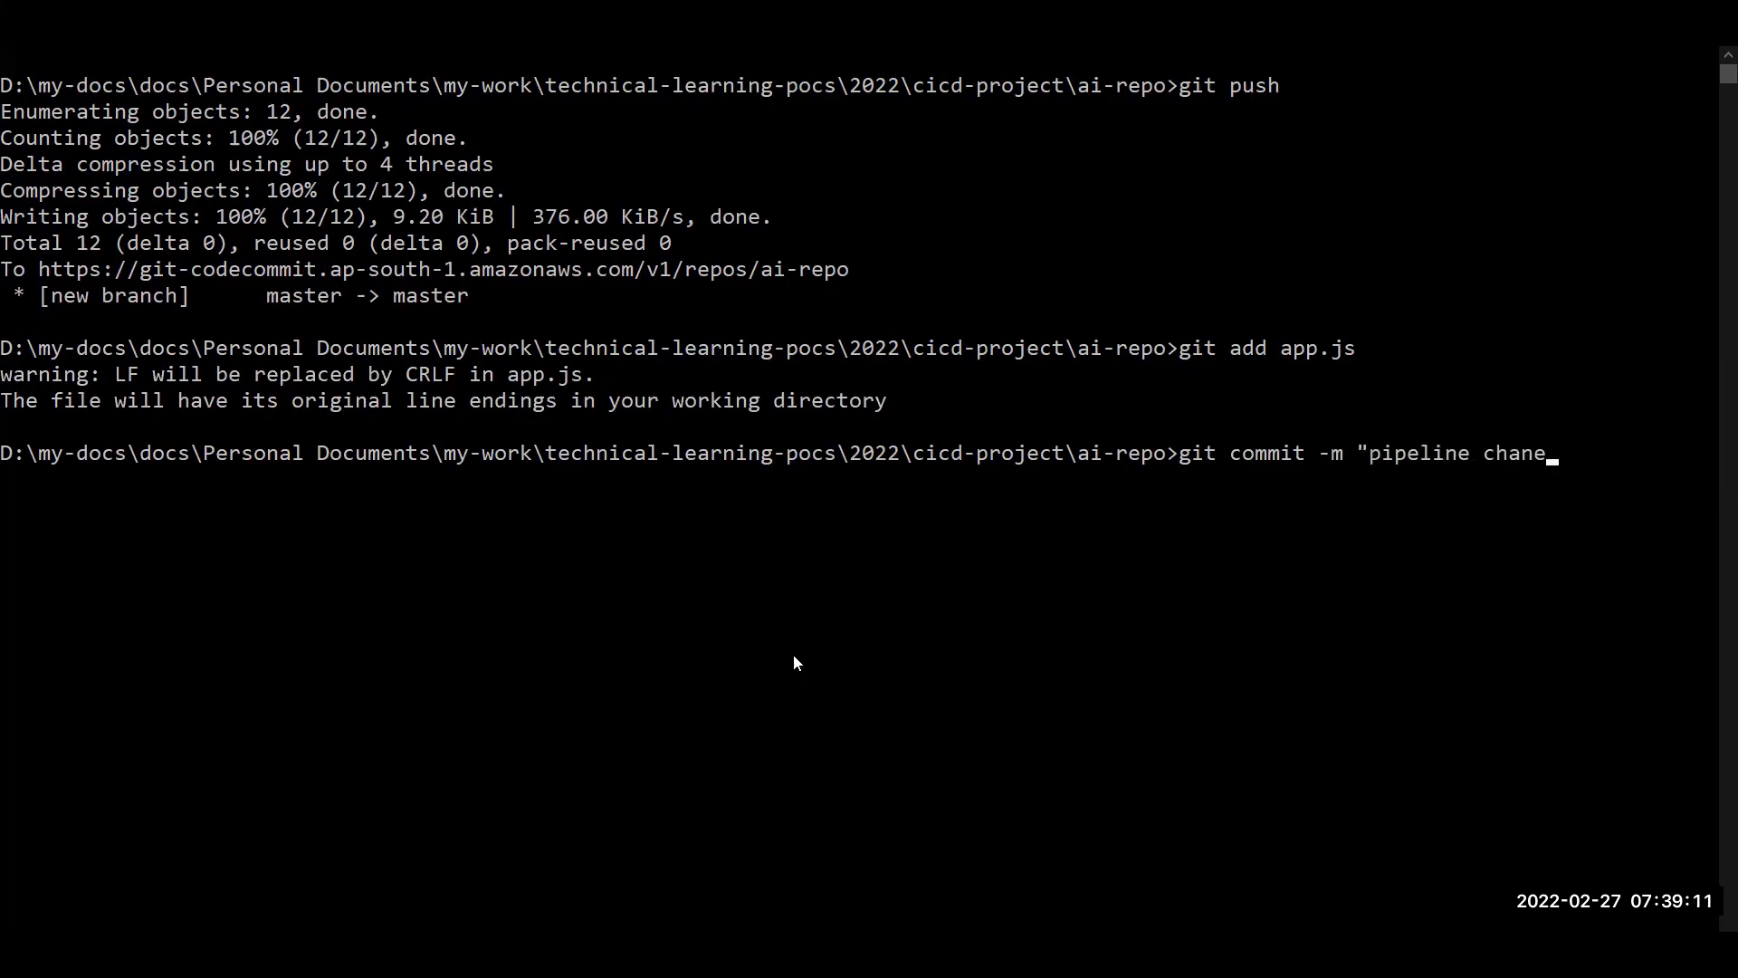
key(BackSpace)
text("Added review)
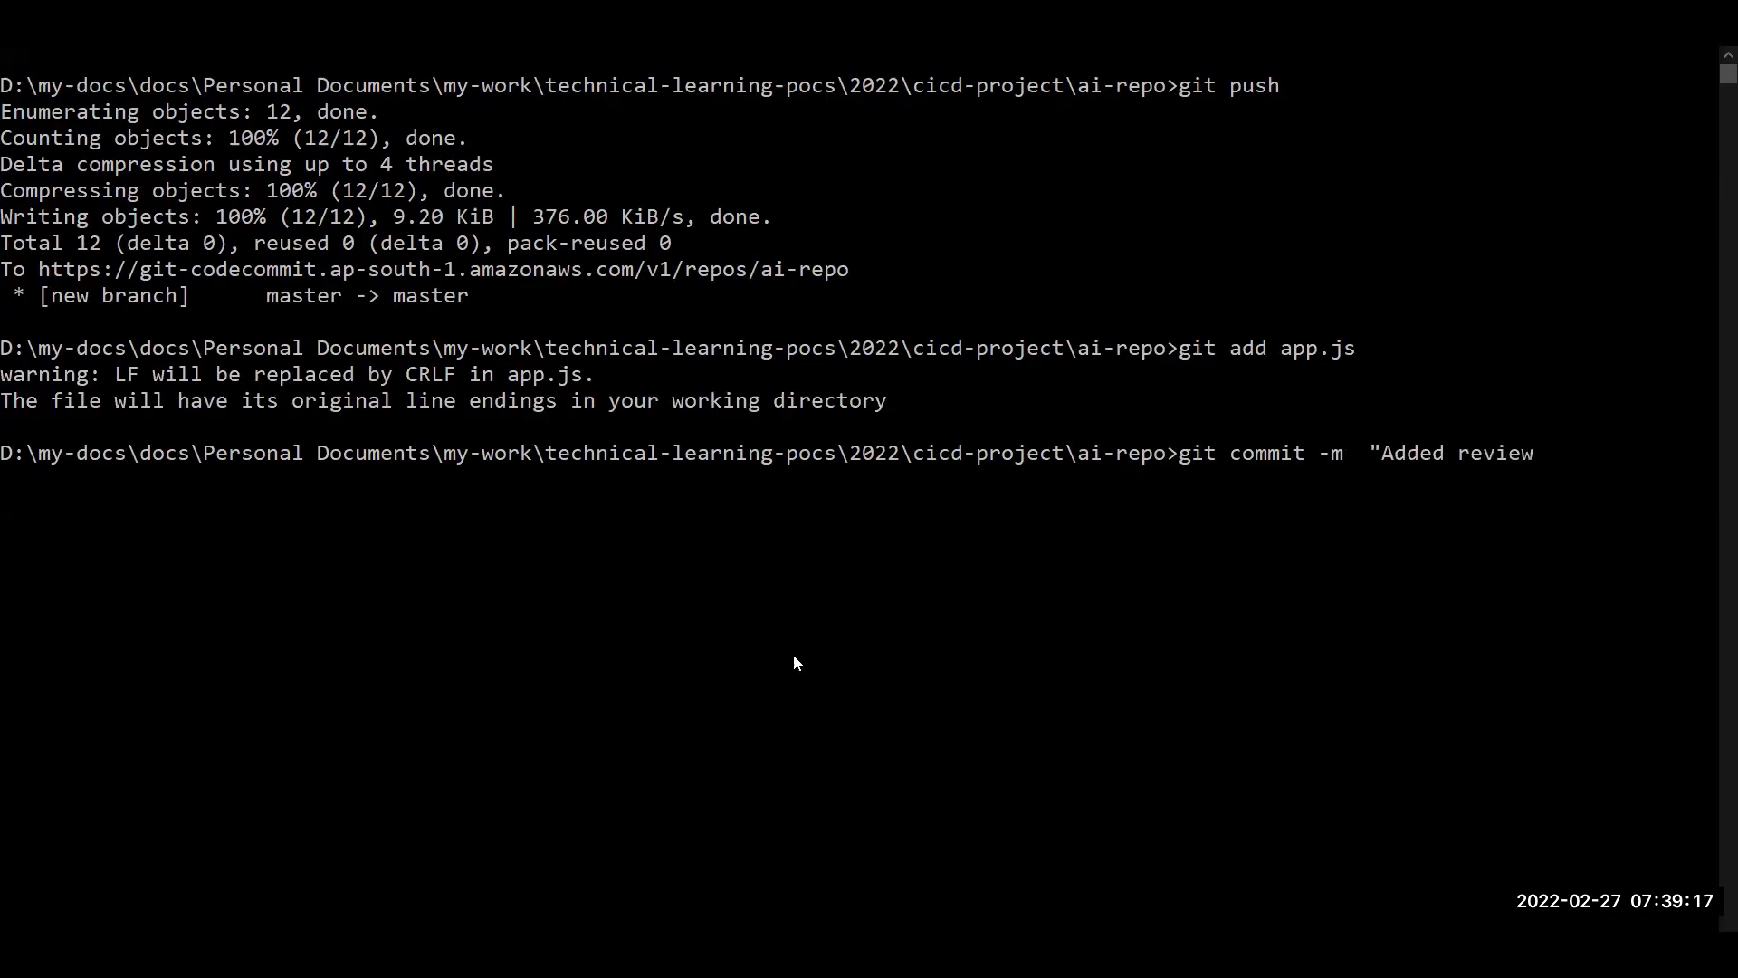
key(BackSpace)
key(Return)
text(git pus)
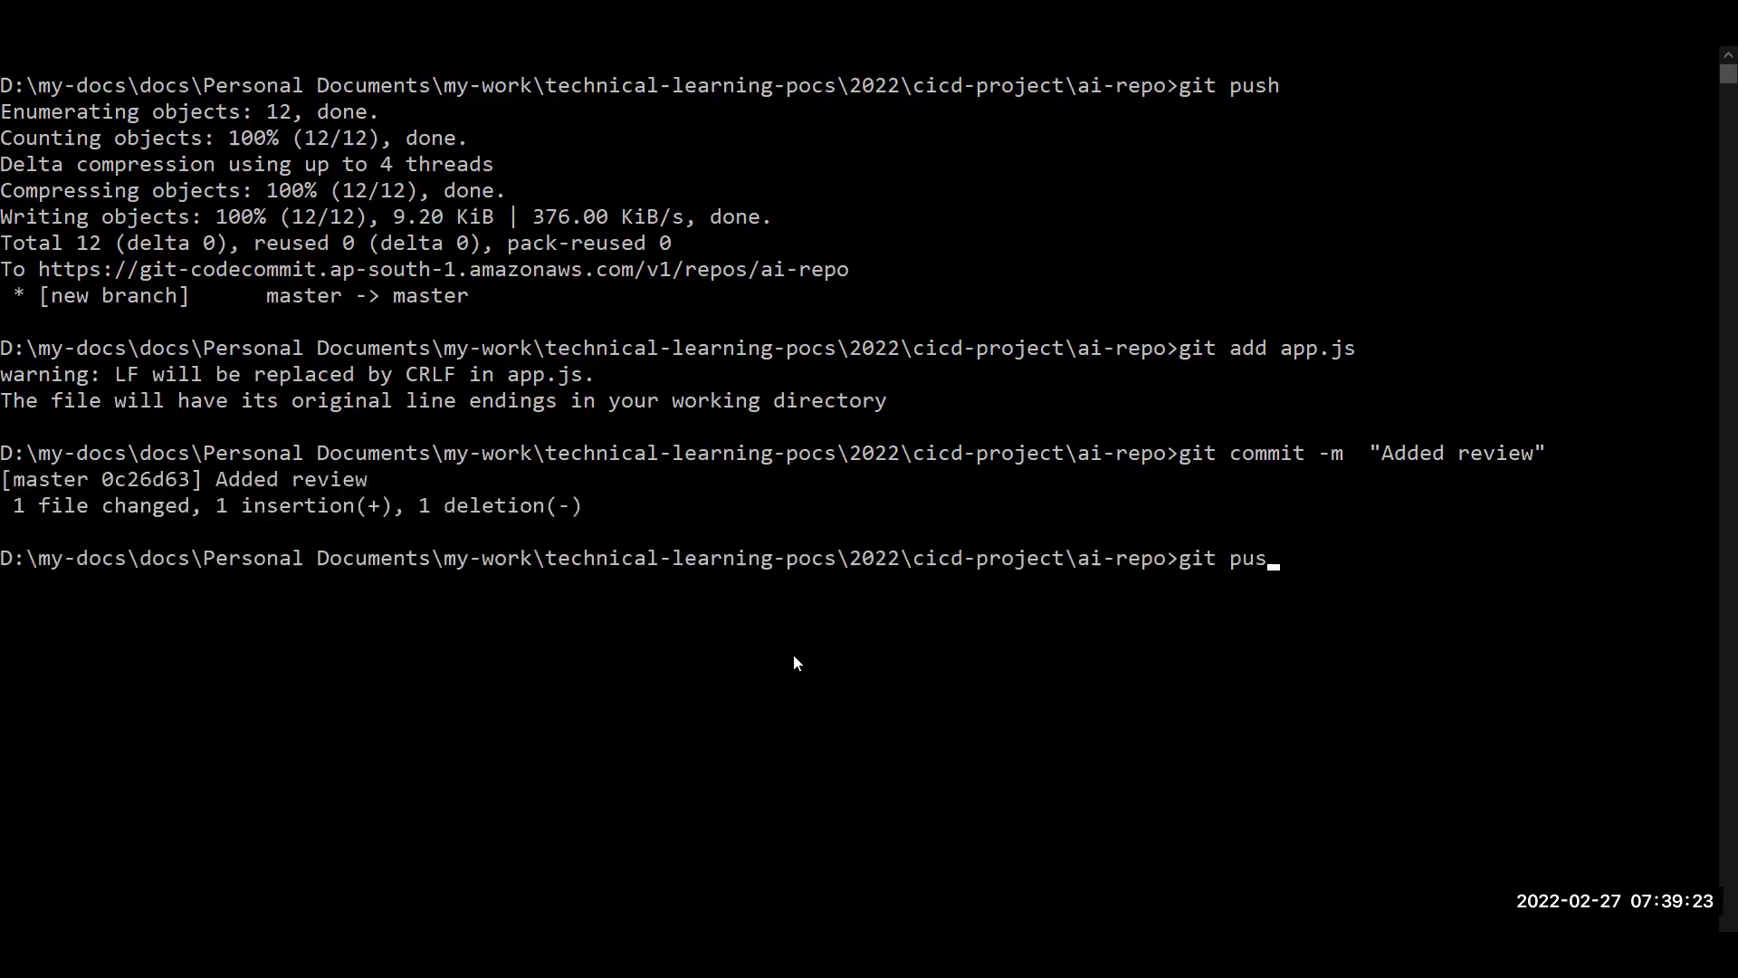
text(h)
Follow ai-pipeline's new run for the Added review commit, then view the site still showing Hello AWS!
mouse_move(474, 950)
click(434, 874)
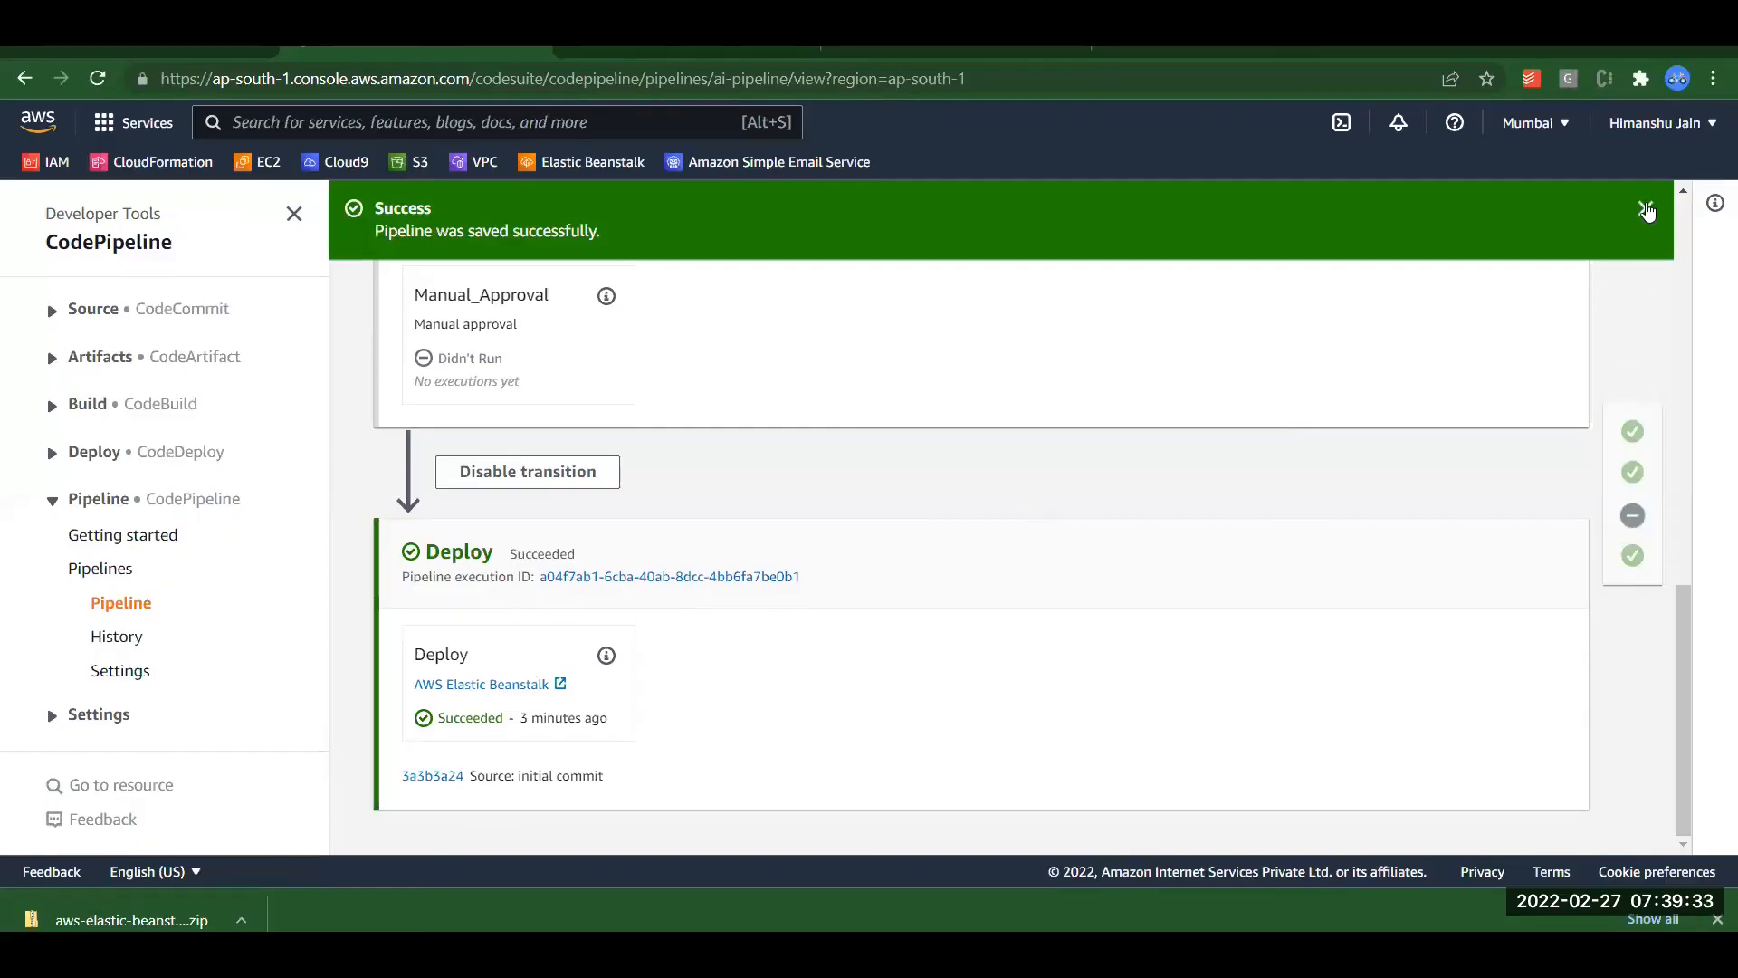
click(1648, 211)
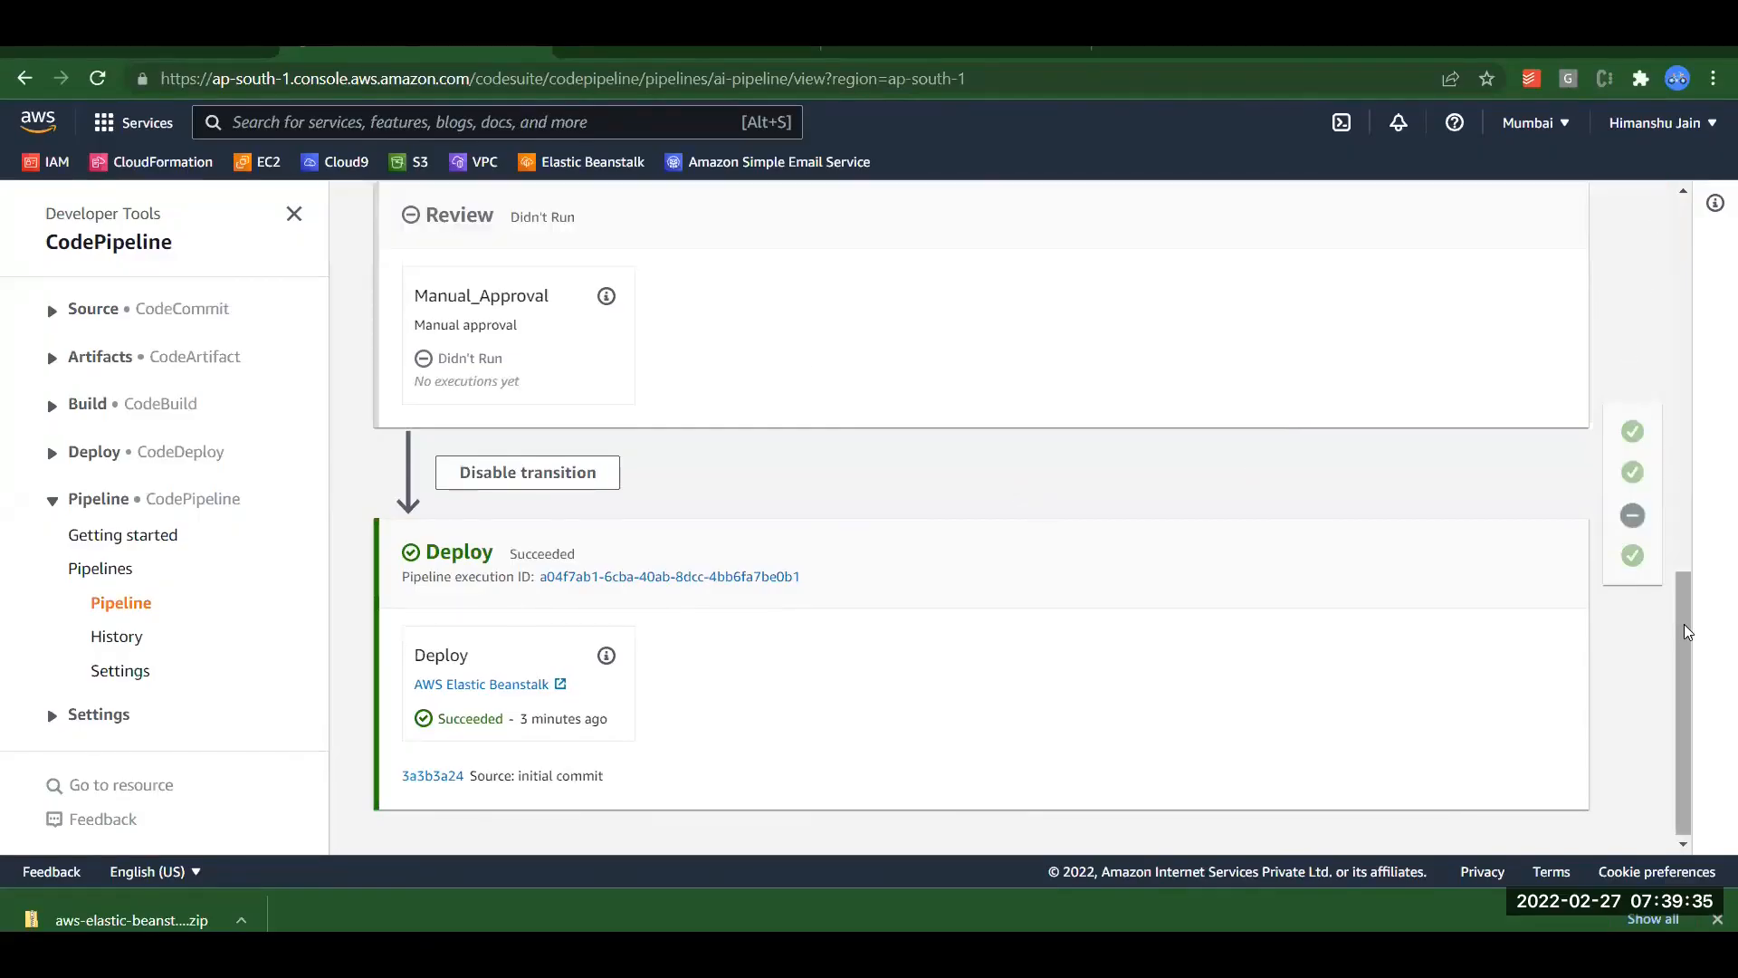
scroll(1692, 525, up, 4)
scroll(1703, 407, up, 6)
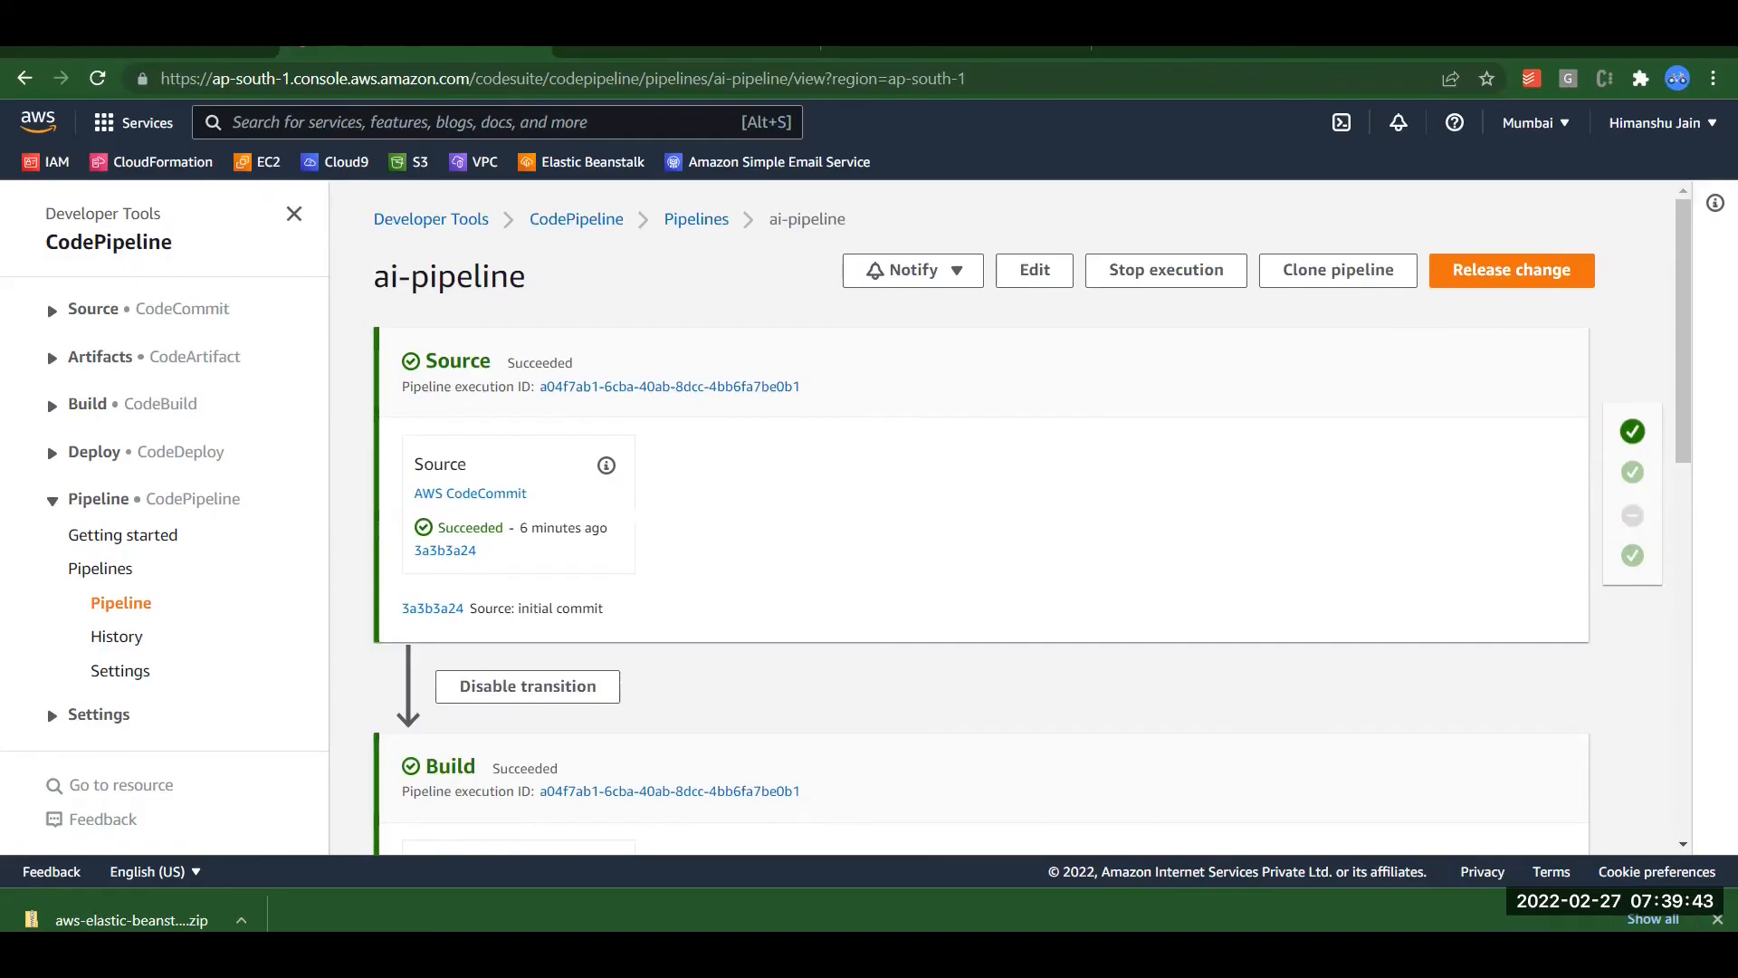
click(701, 955)
click(701, 954)
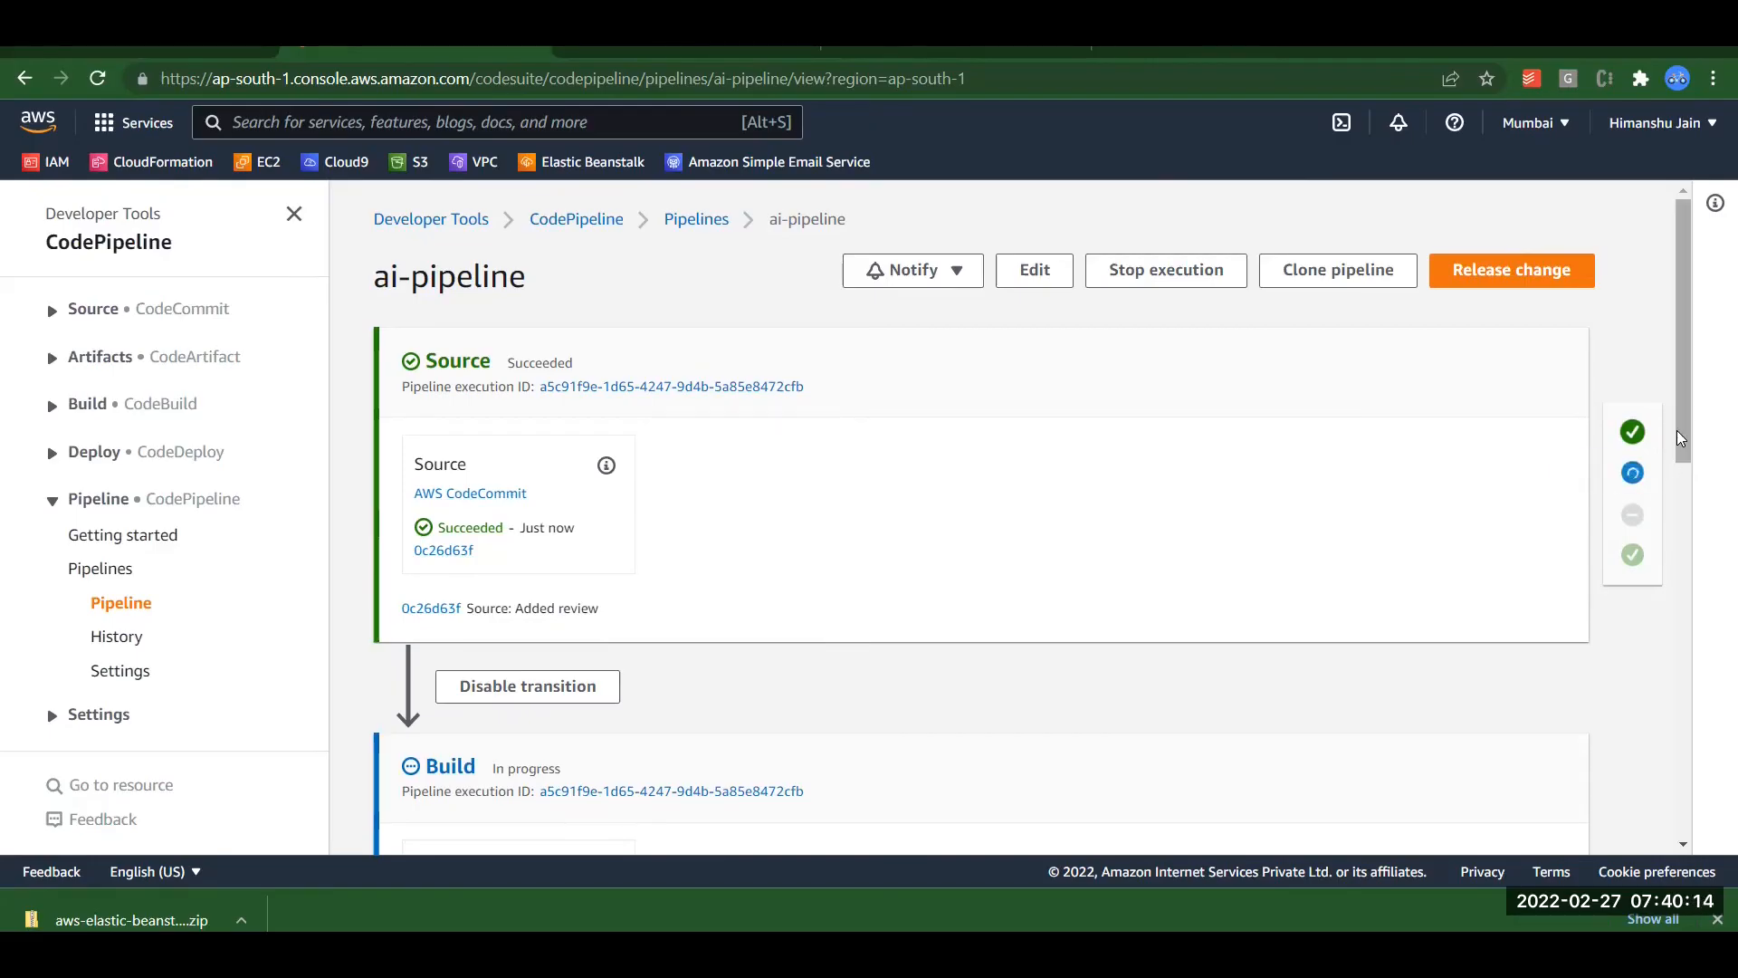
drag(1686, 418, 1673, 627)
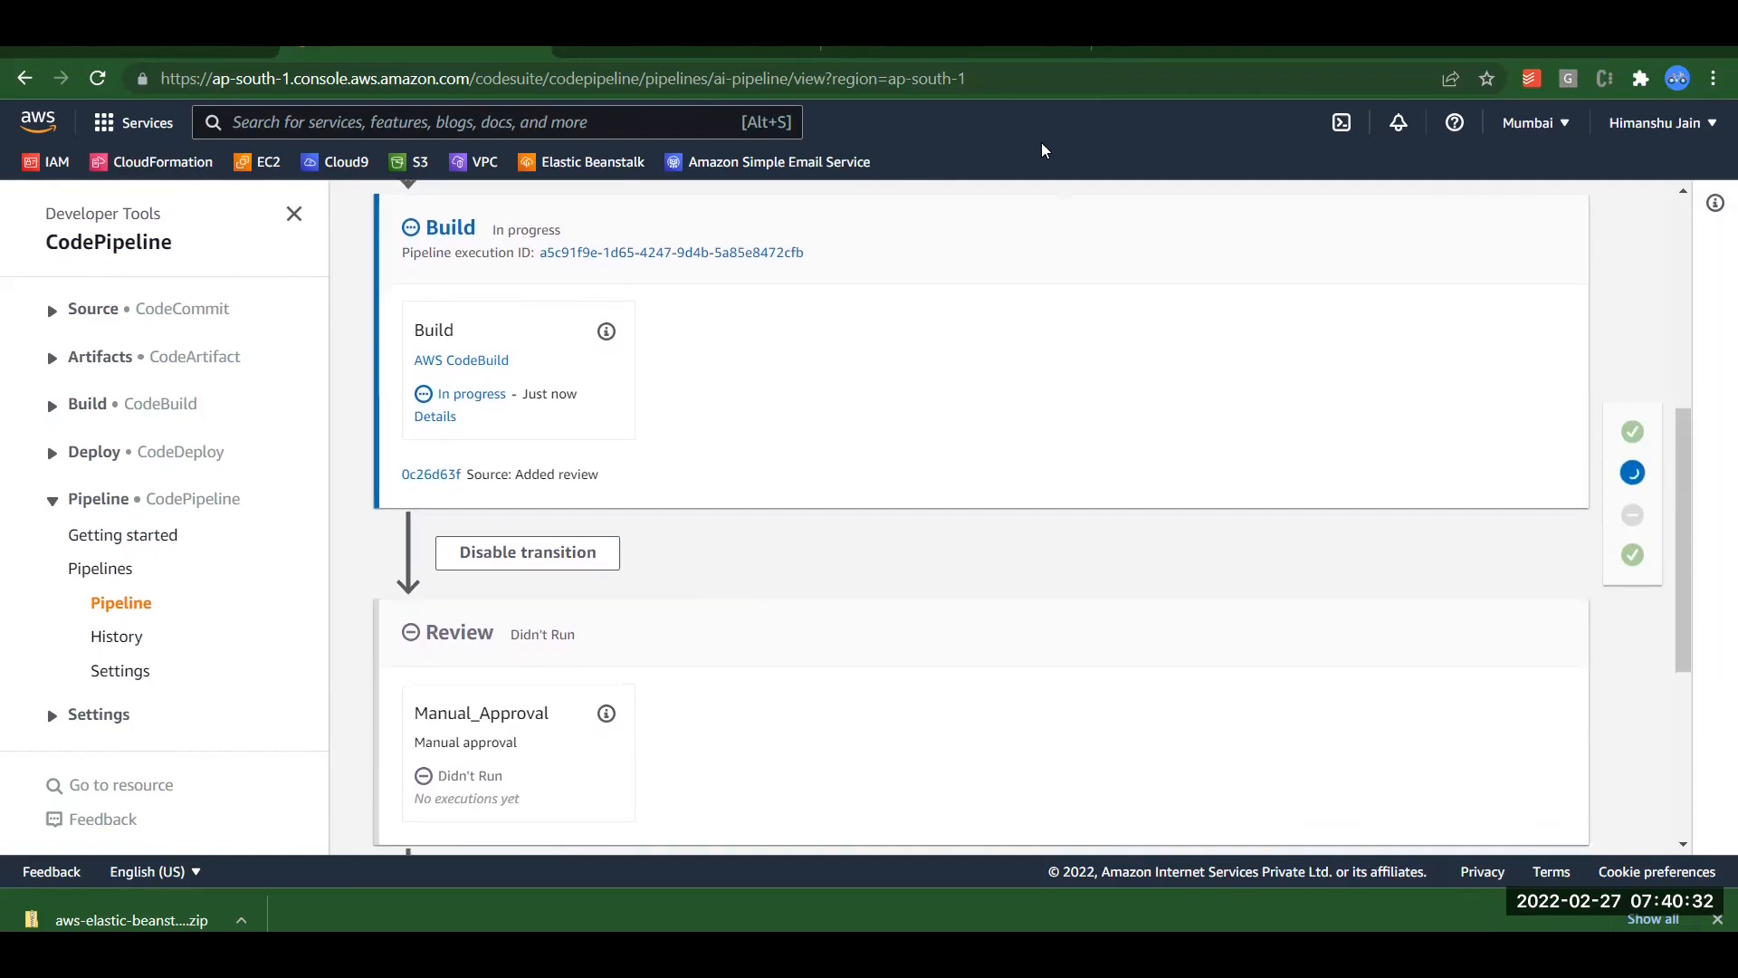
click(1016, 57)
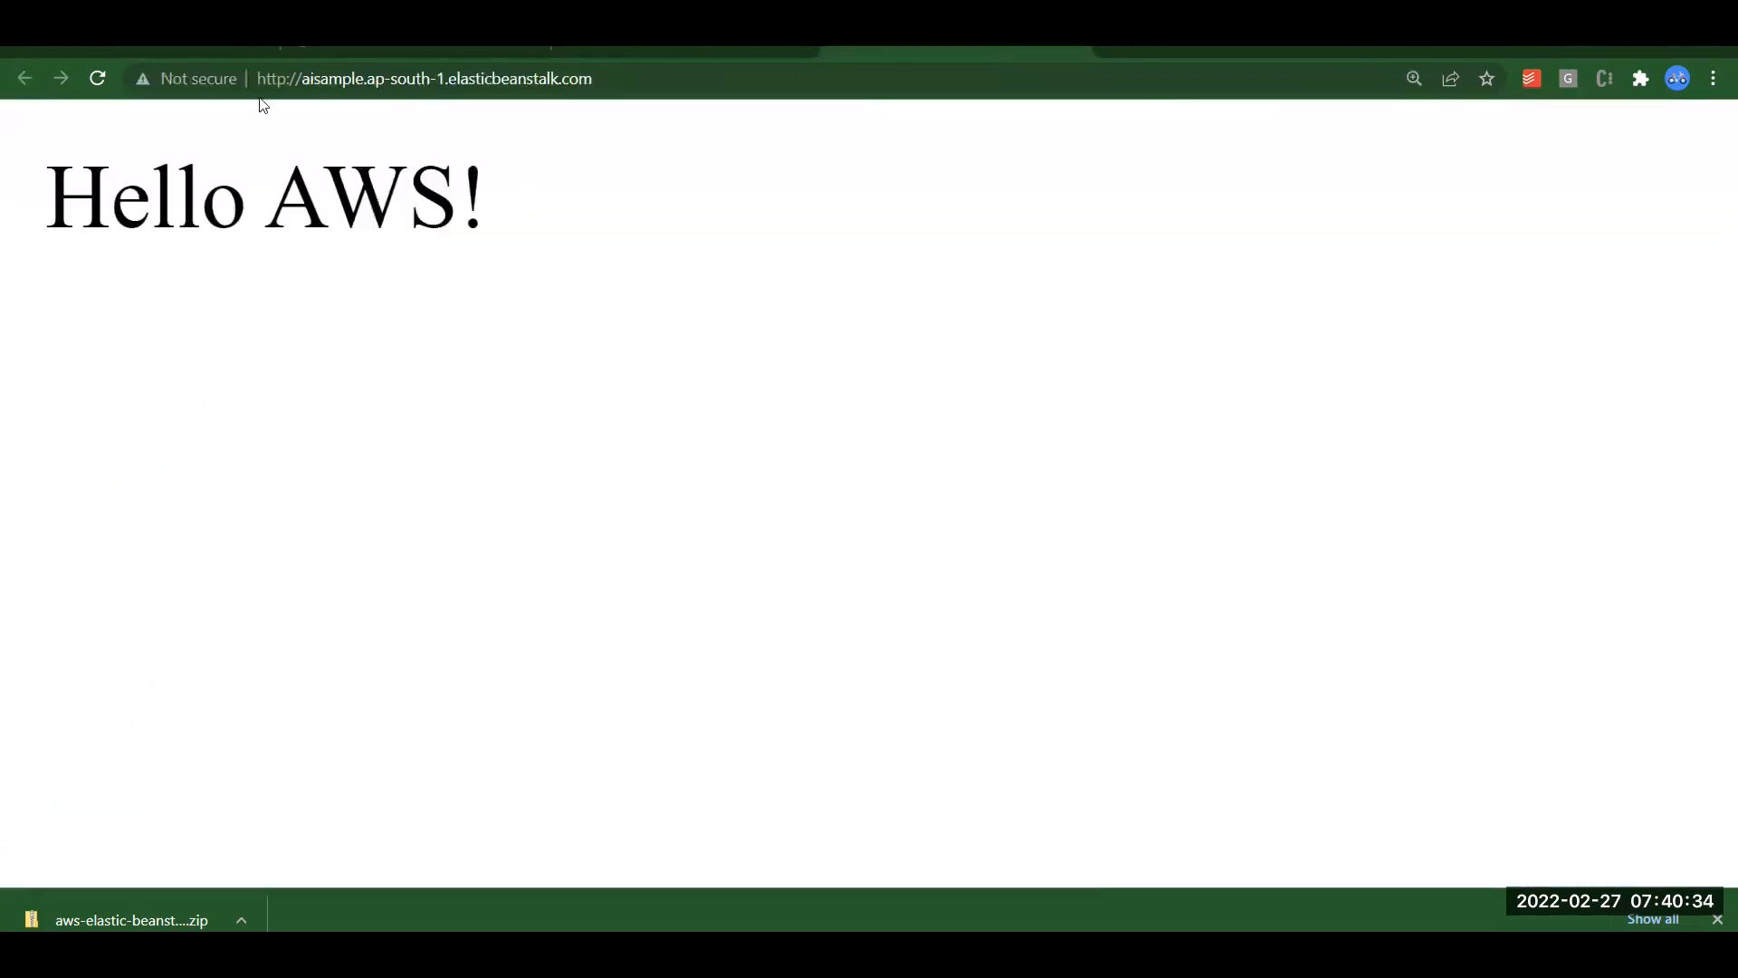
Reload the site, look over the Google Drive project folder, then return to ai-pipeline awaiting approval.
click(100, 79)
click(61, 47)
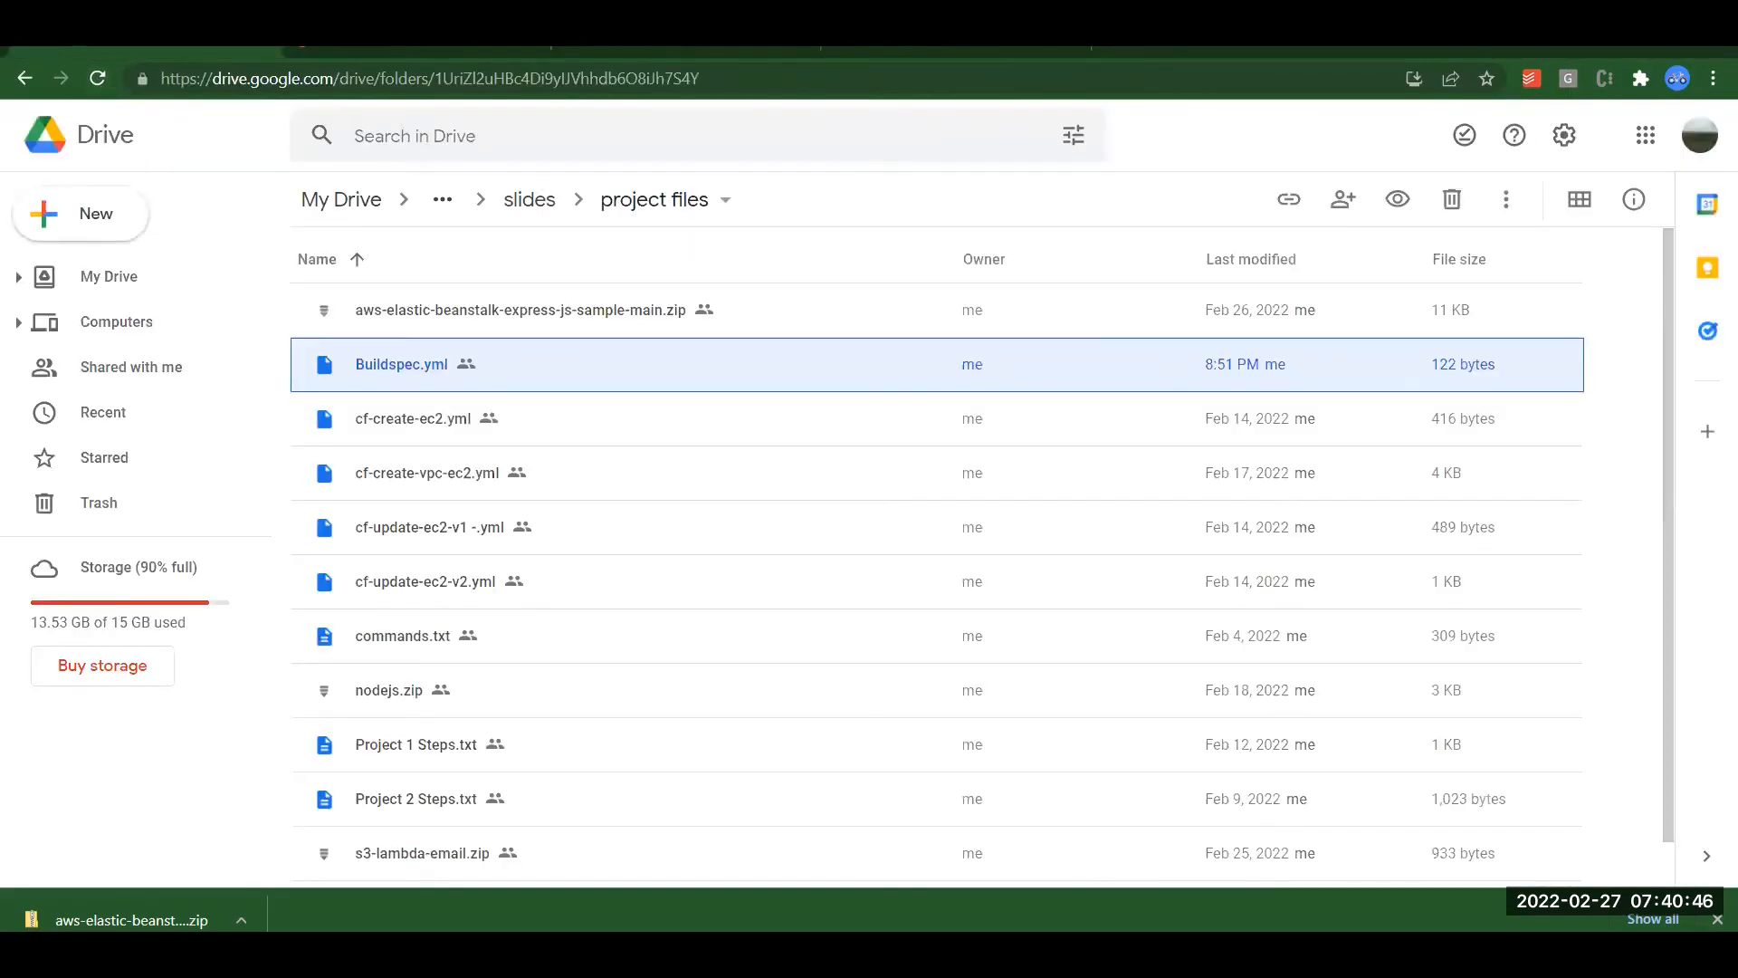
click(346, 52)
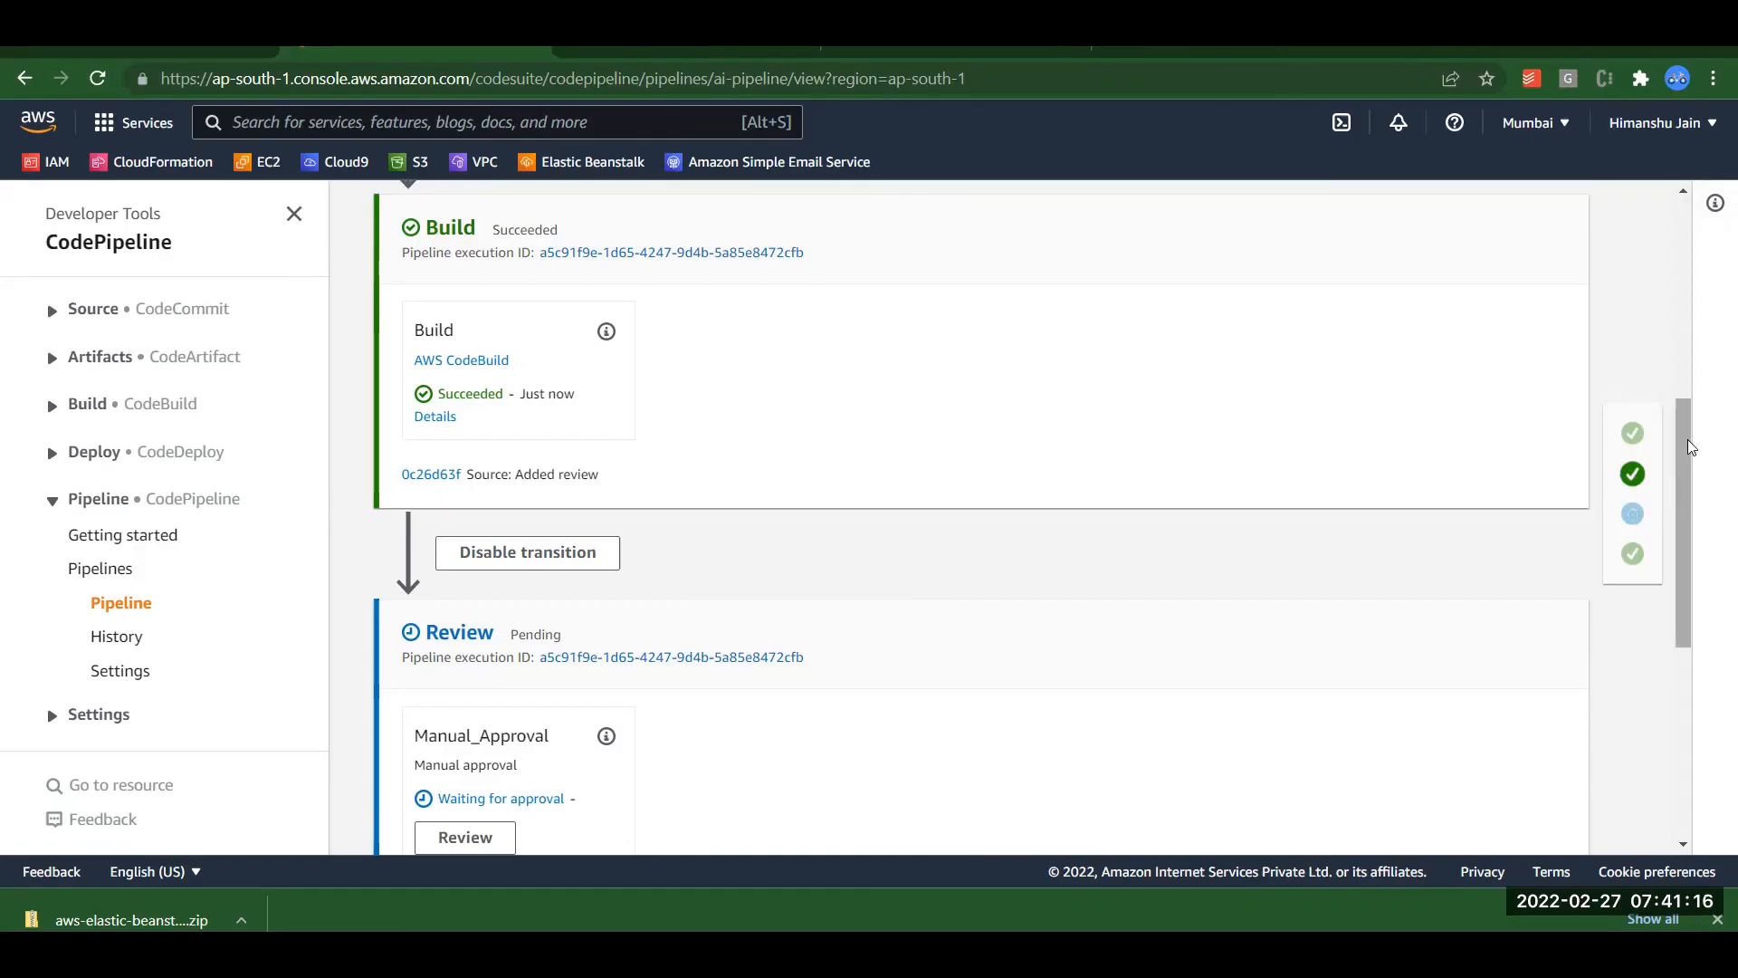
Approve ai-pipeline's Manual_Approval review with the comment 'ok, good to go.'.
scroll(1685, 443, down, 2)
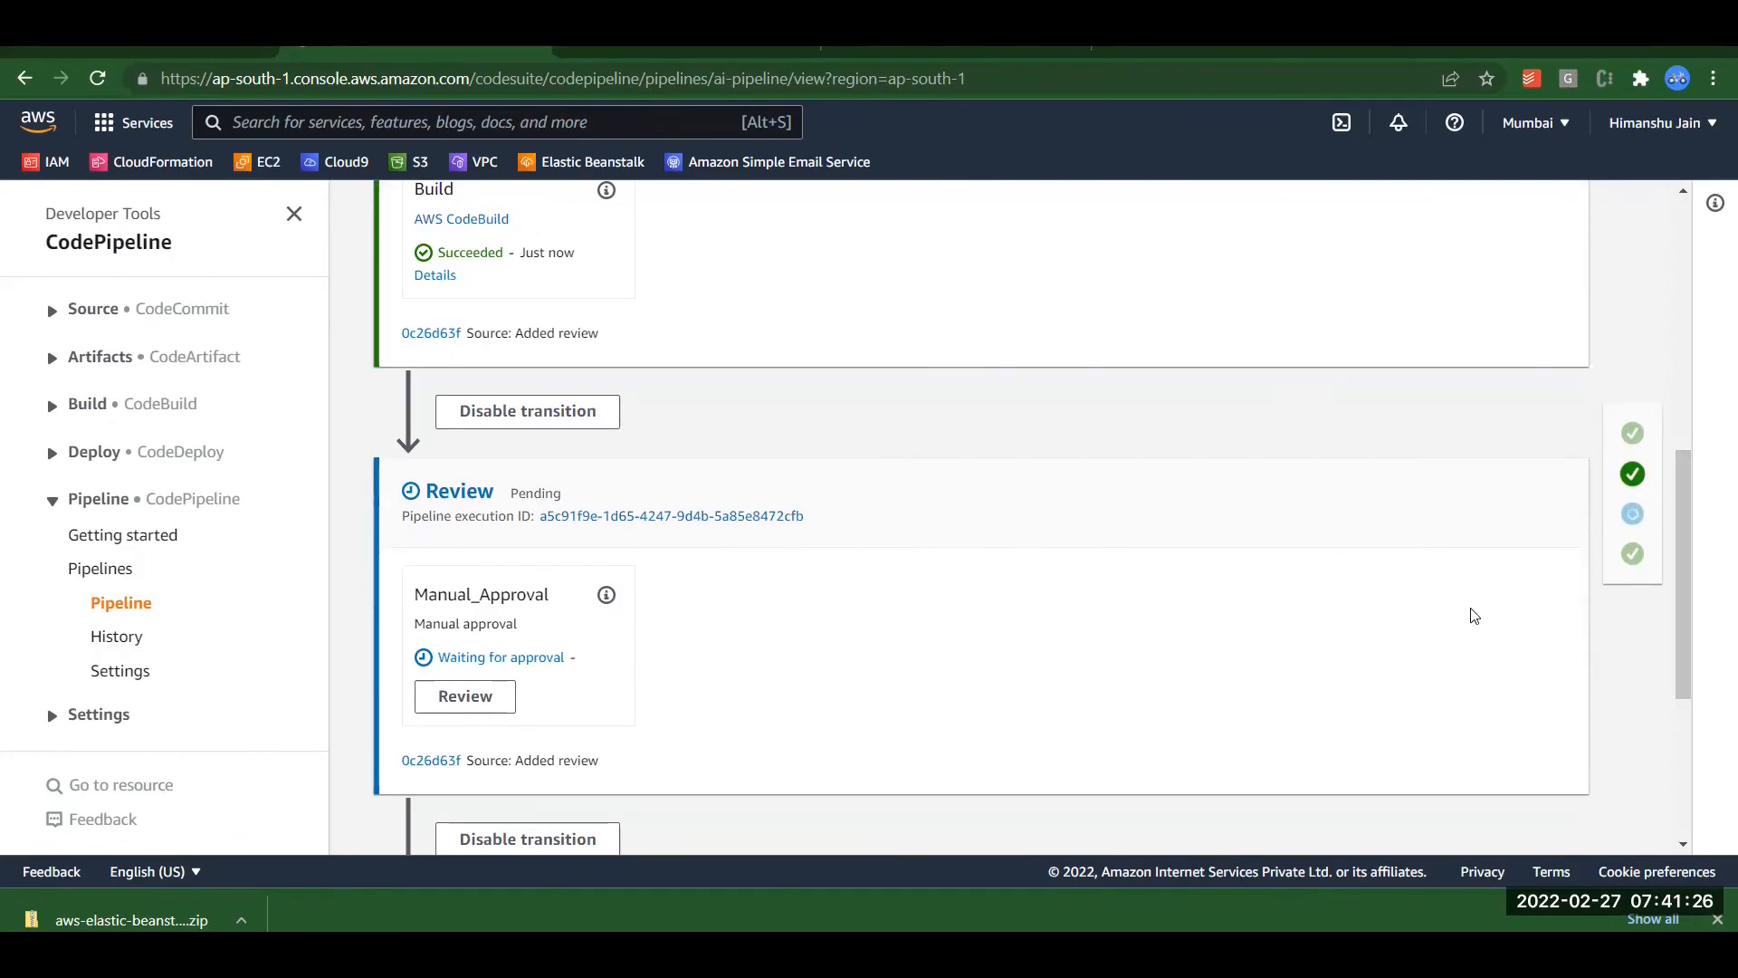
click(471, 699)
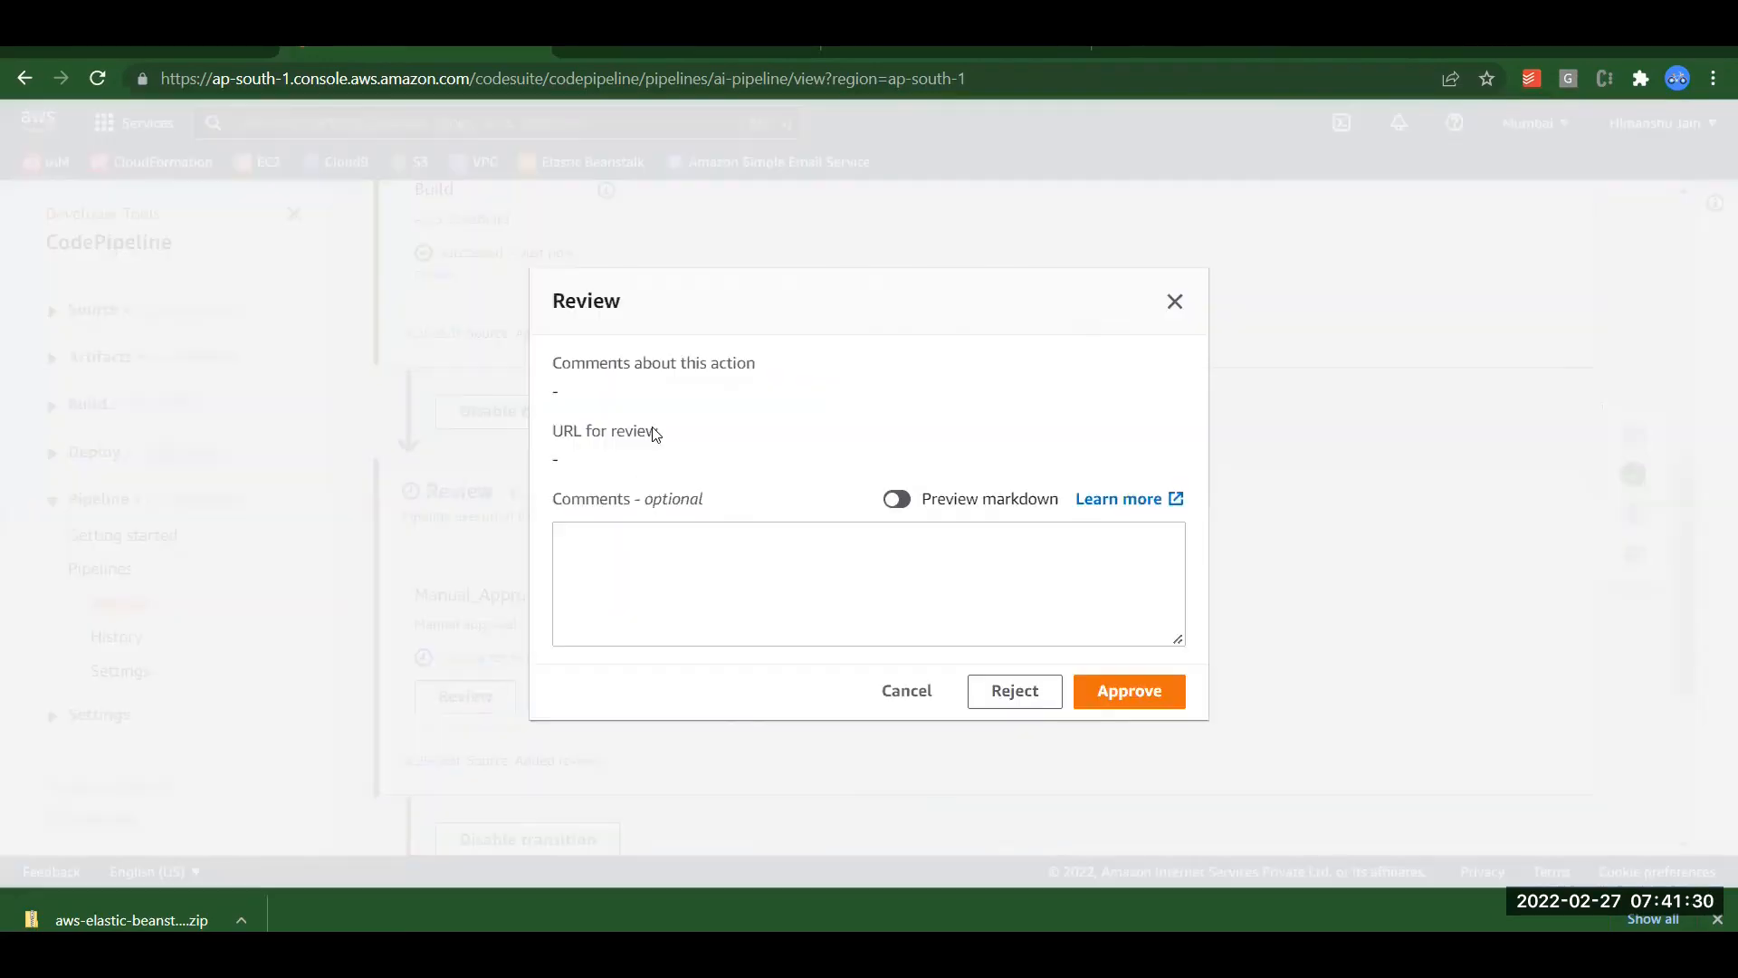
click(684, 575)
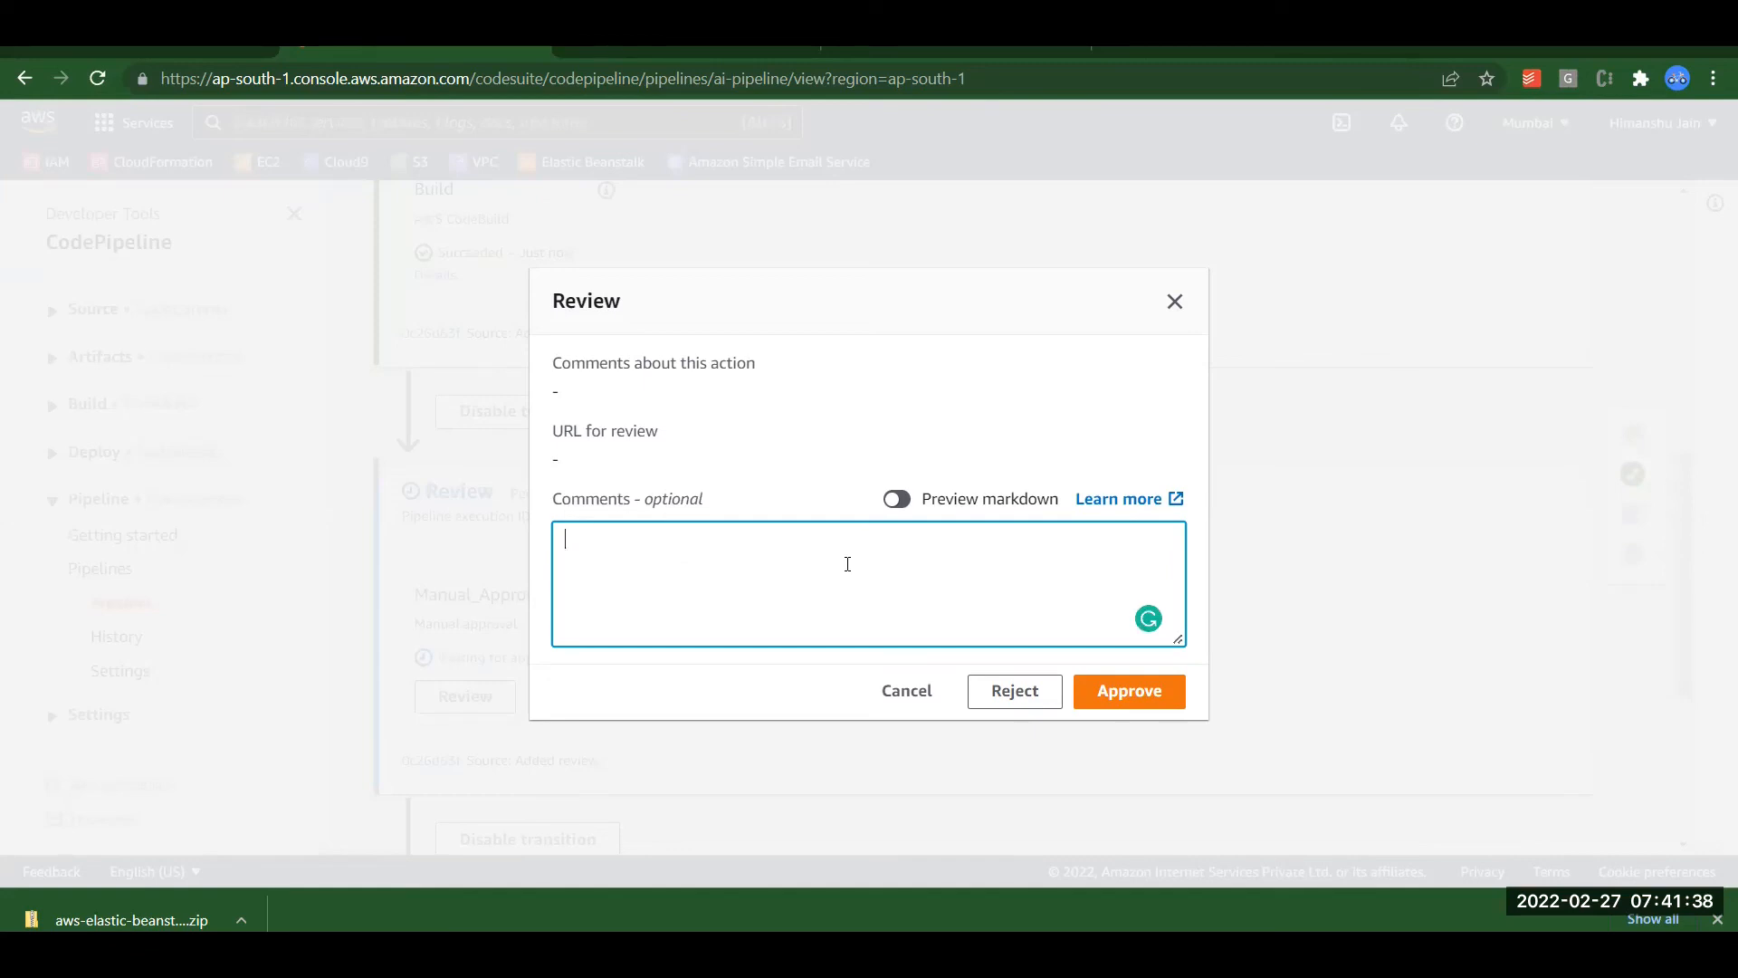
text(T)
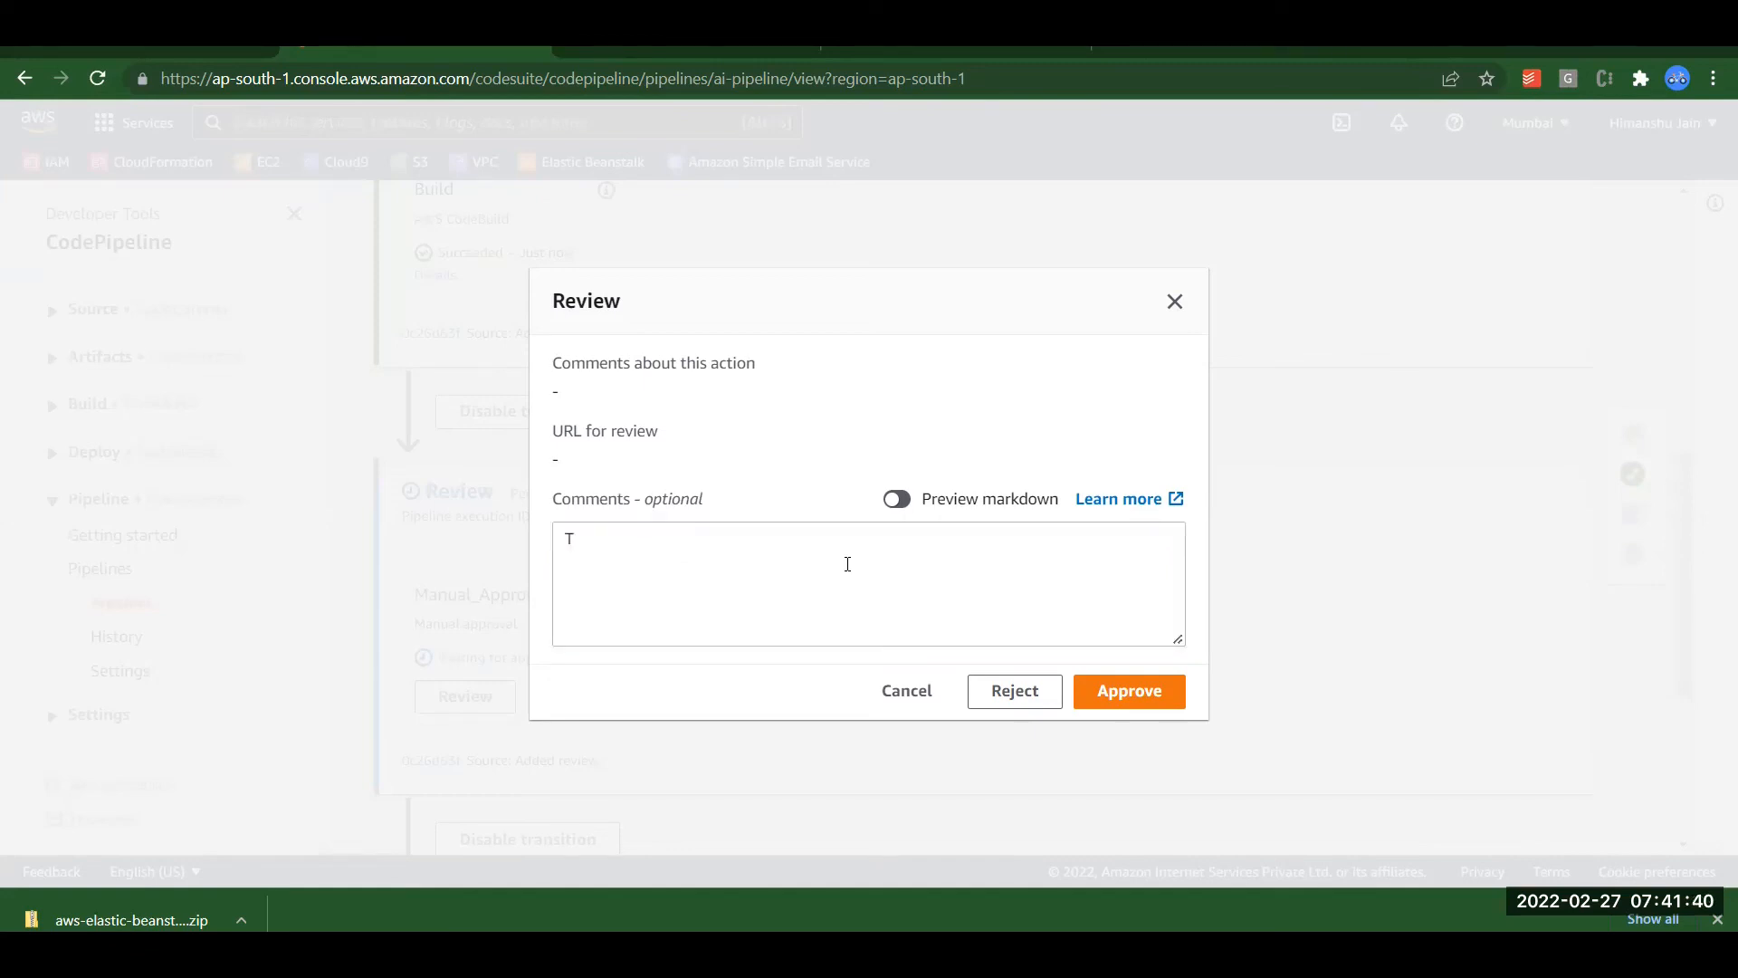
click(842, 558)
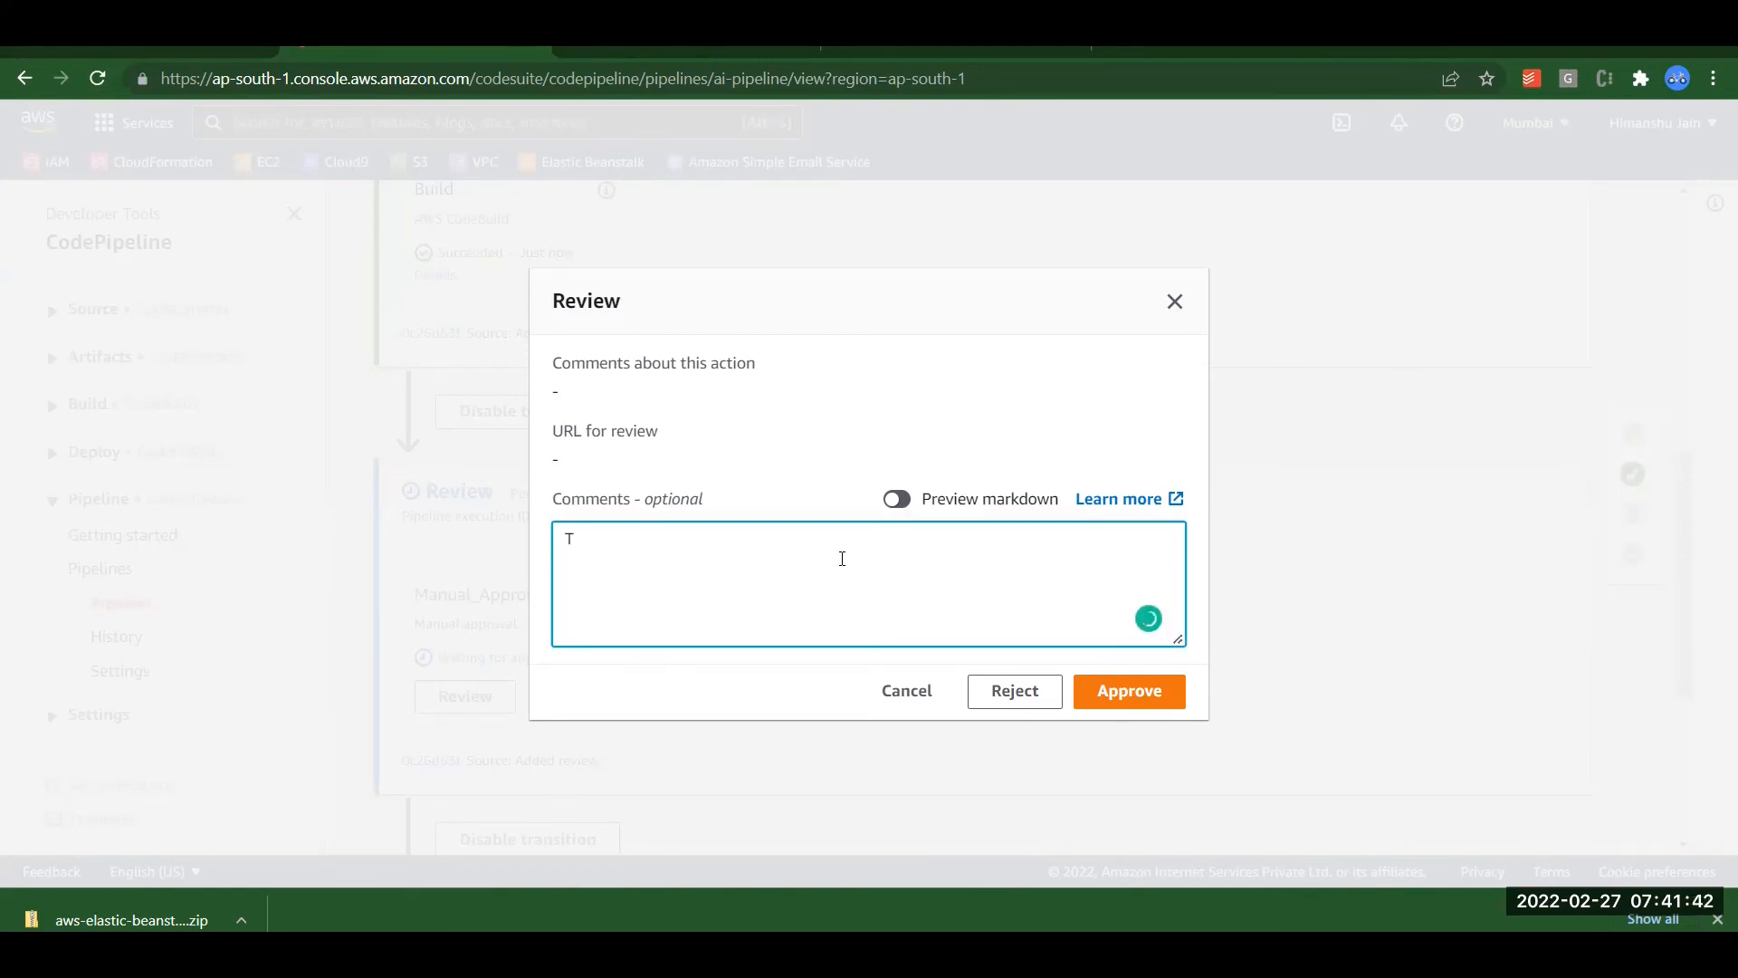
text(ok, good to go.)
click(1149, 705)
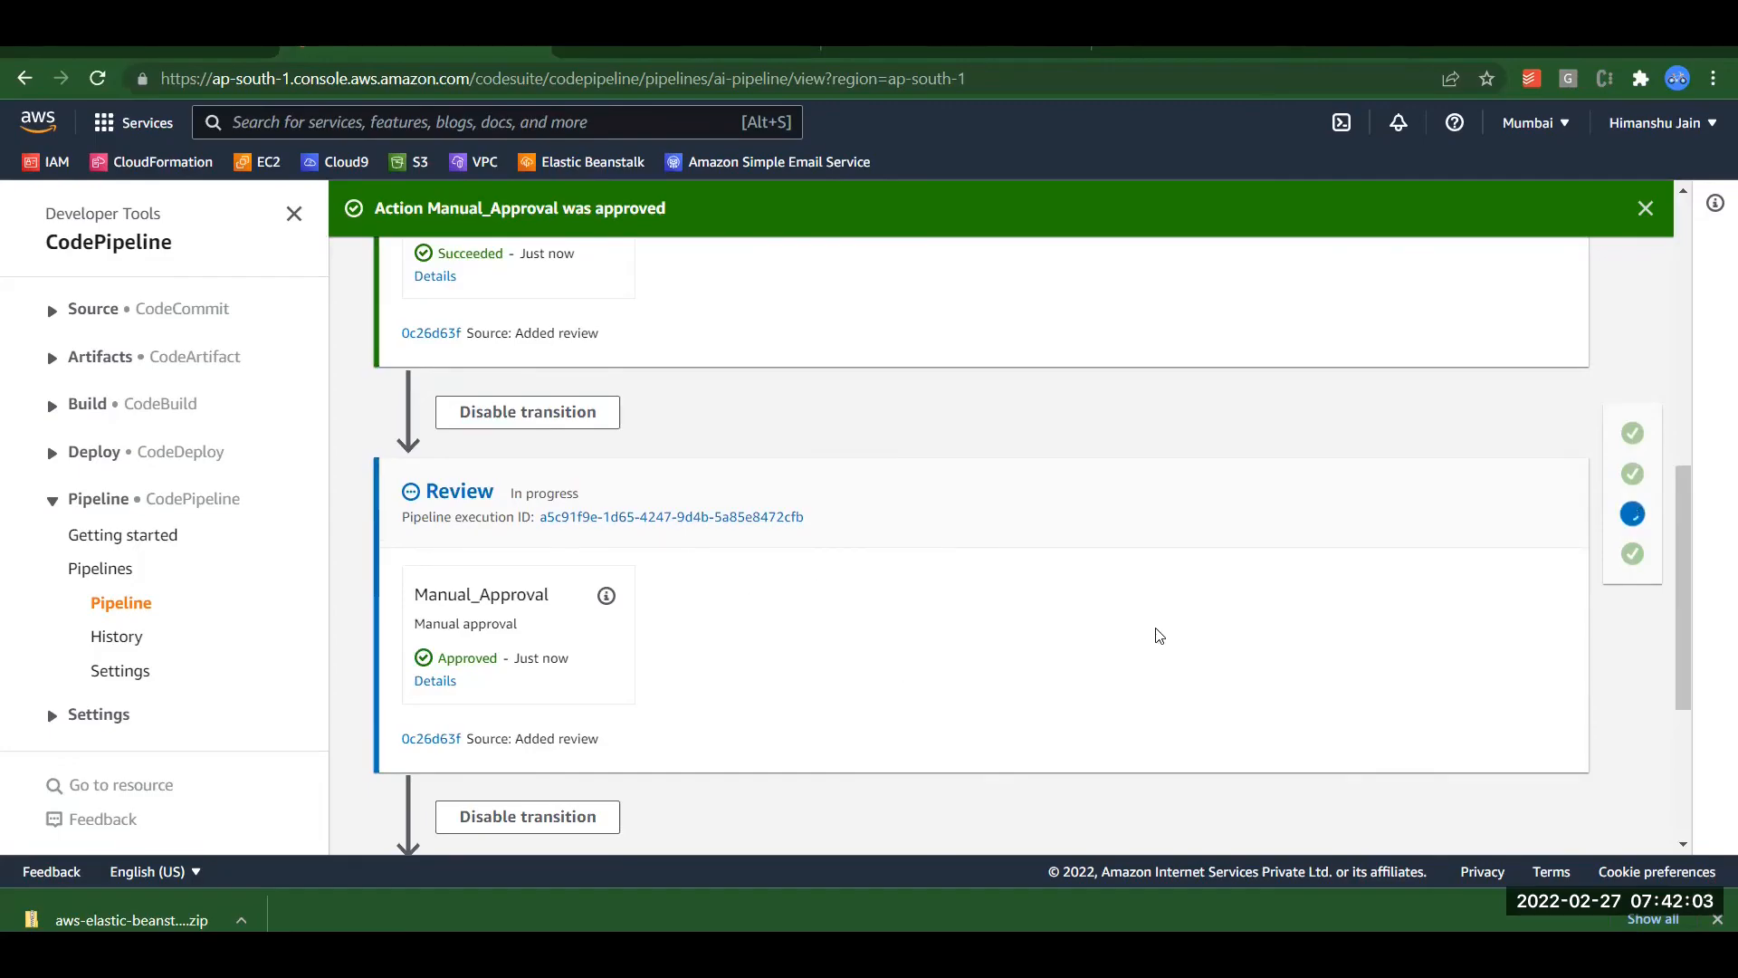
Scroll ai-pipeline down to its Deploy stage, check app.js in Notepad++, then return to the pipeline.
drag(1678, 499, 1677, 536)
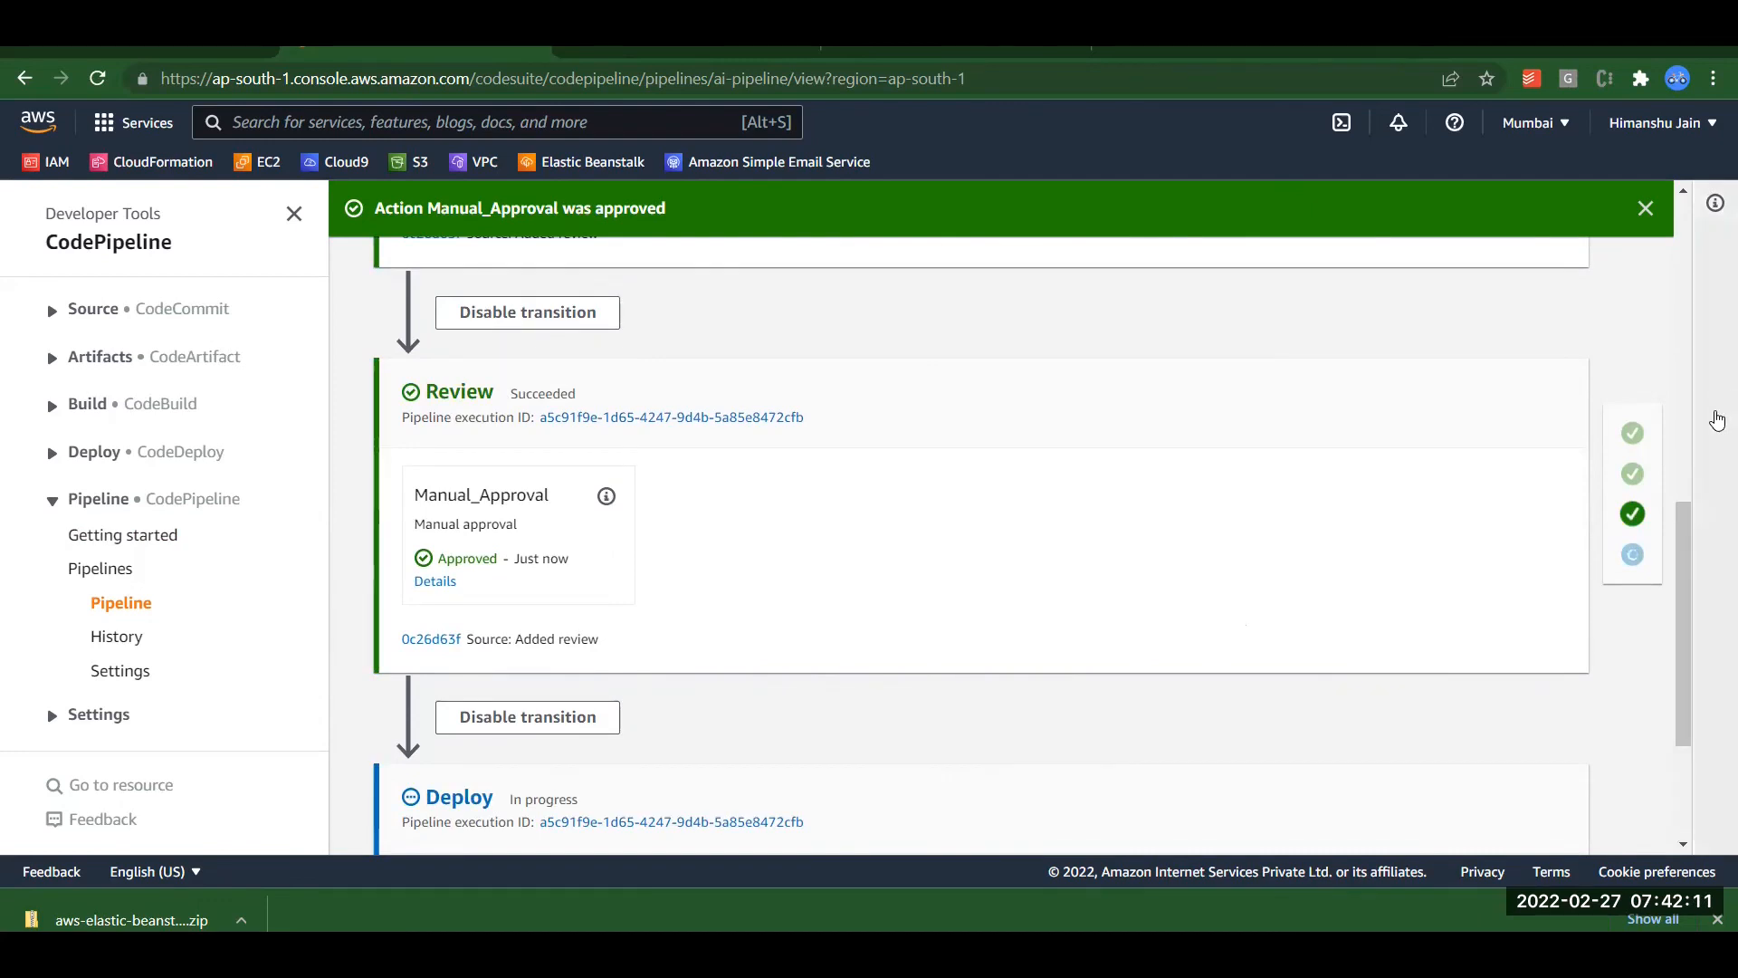
drag(1688, 512, 1688, 602)
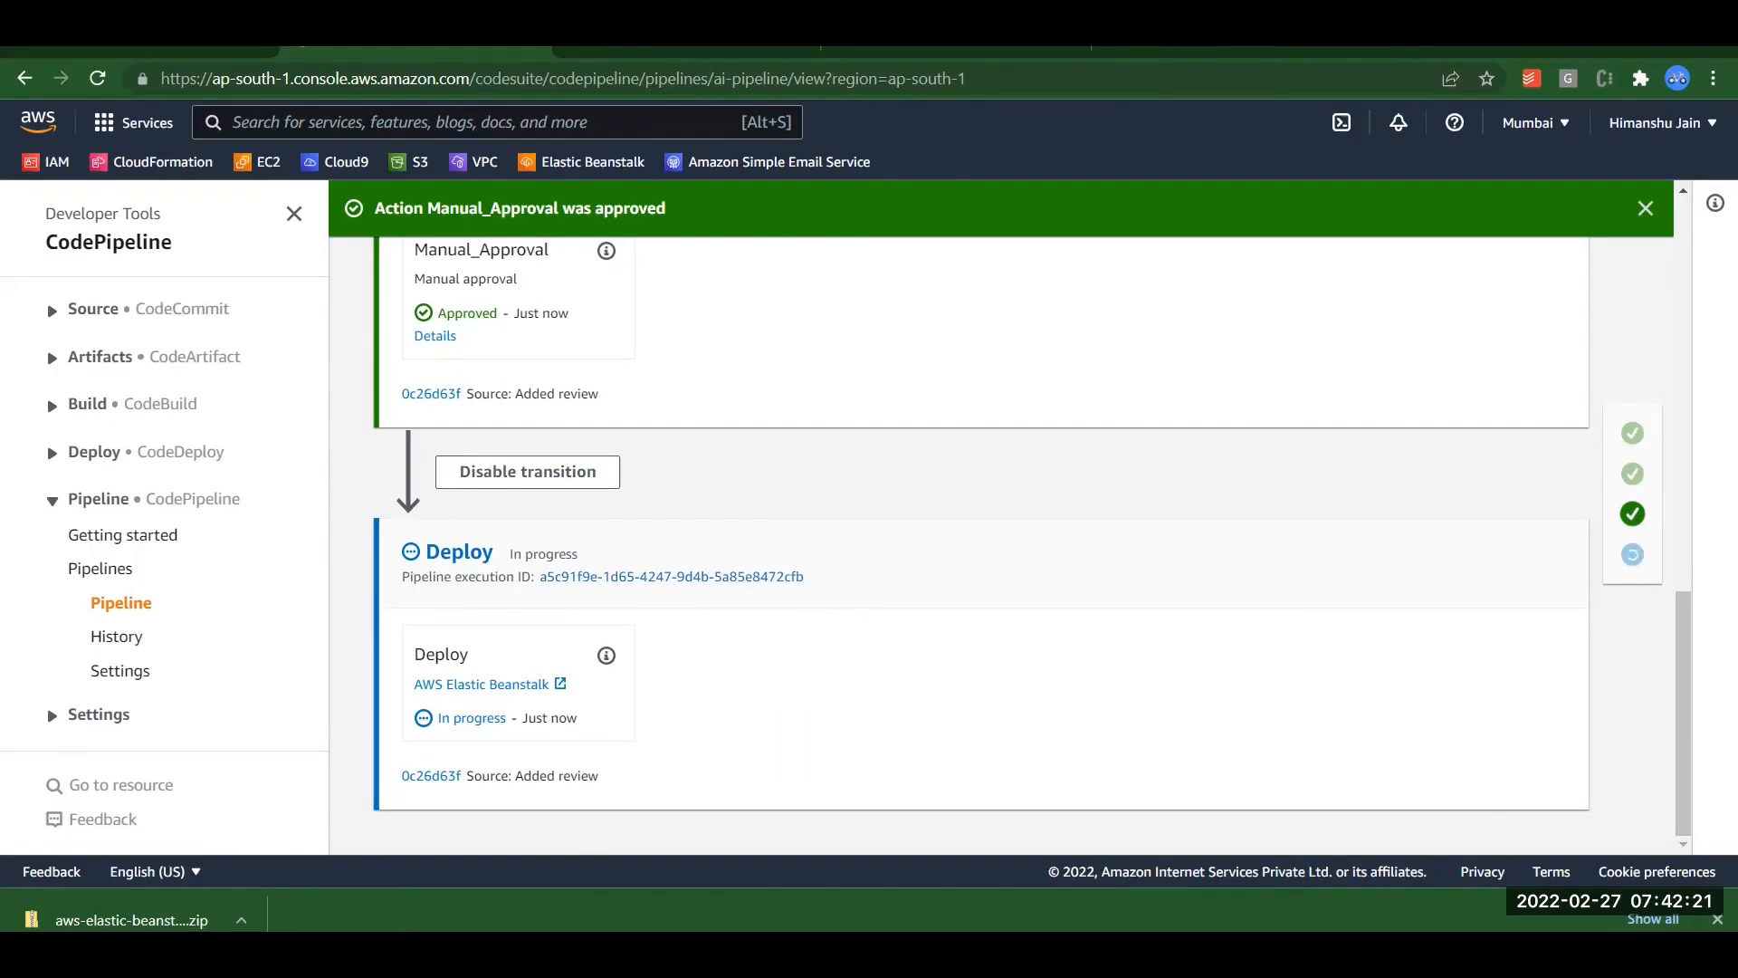
key(alt+Tab)
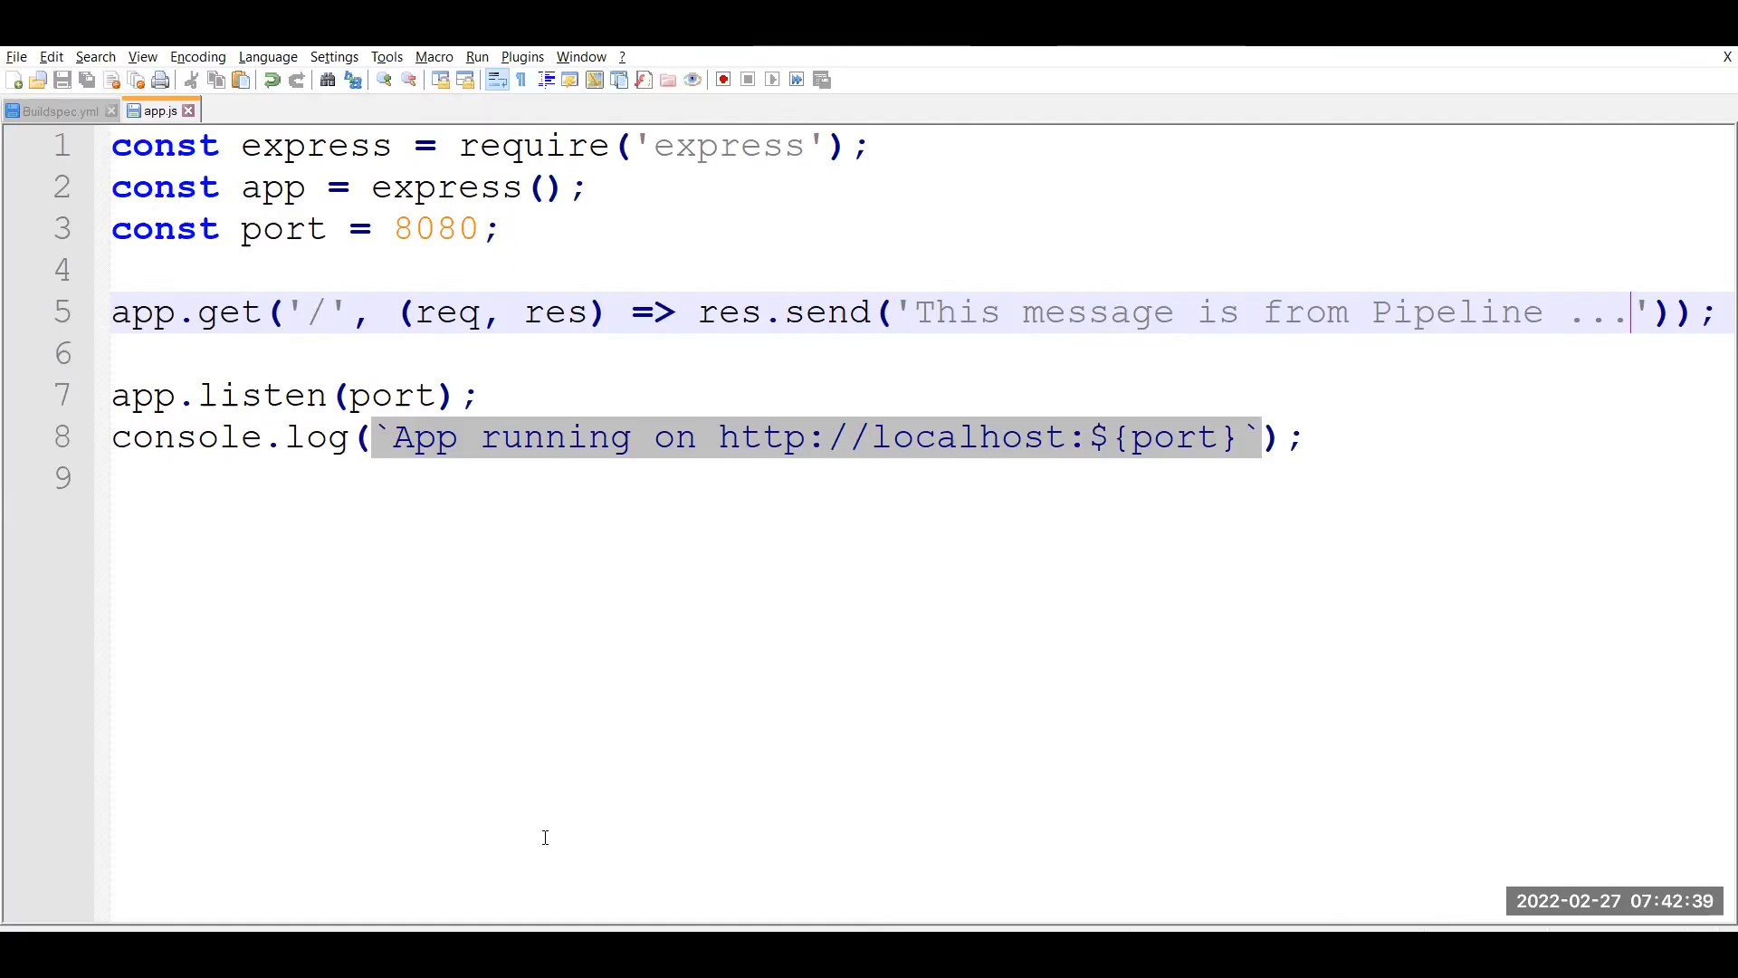
mouse_move(475, 953)
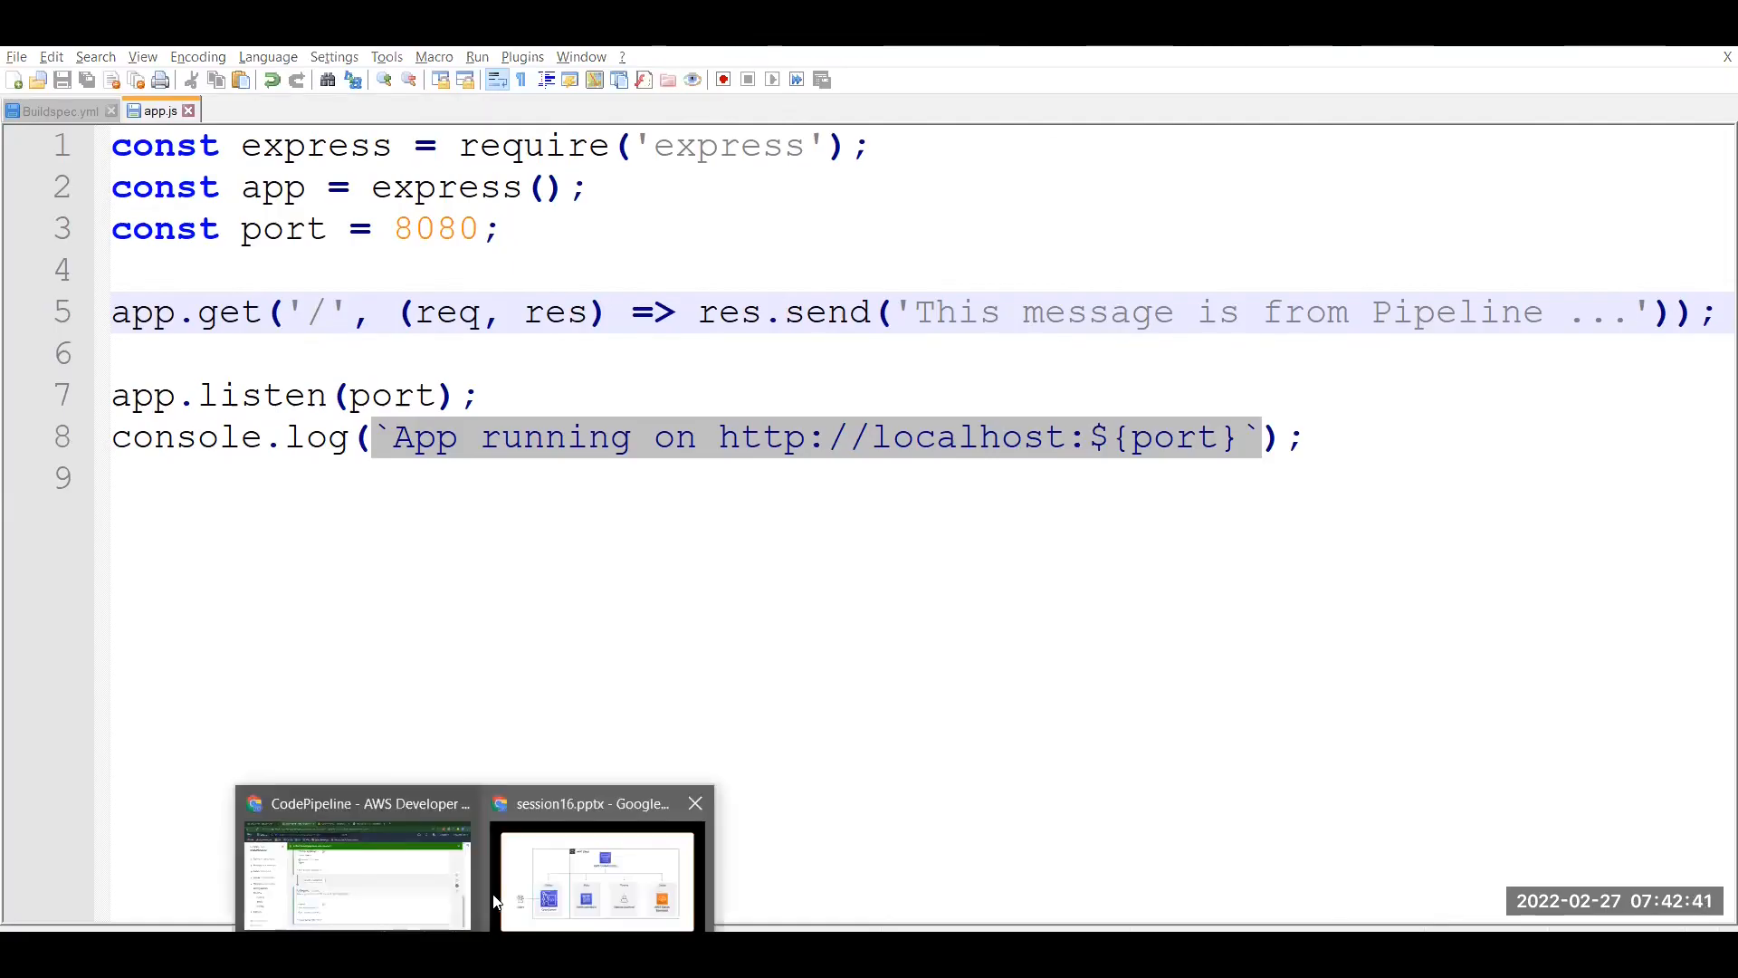
click(401, 896)
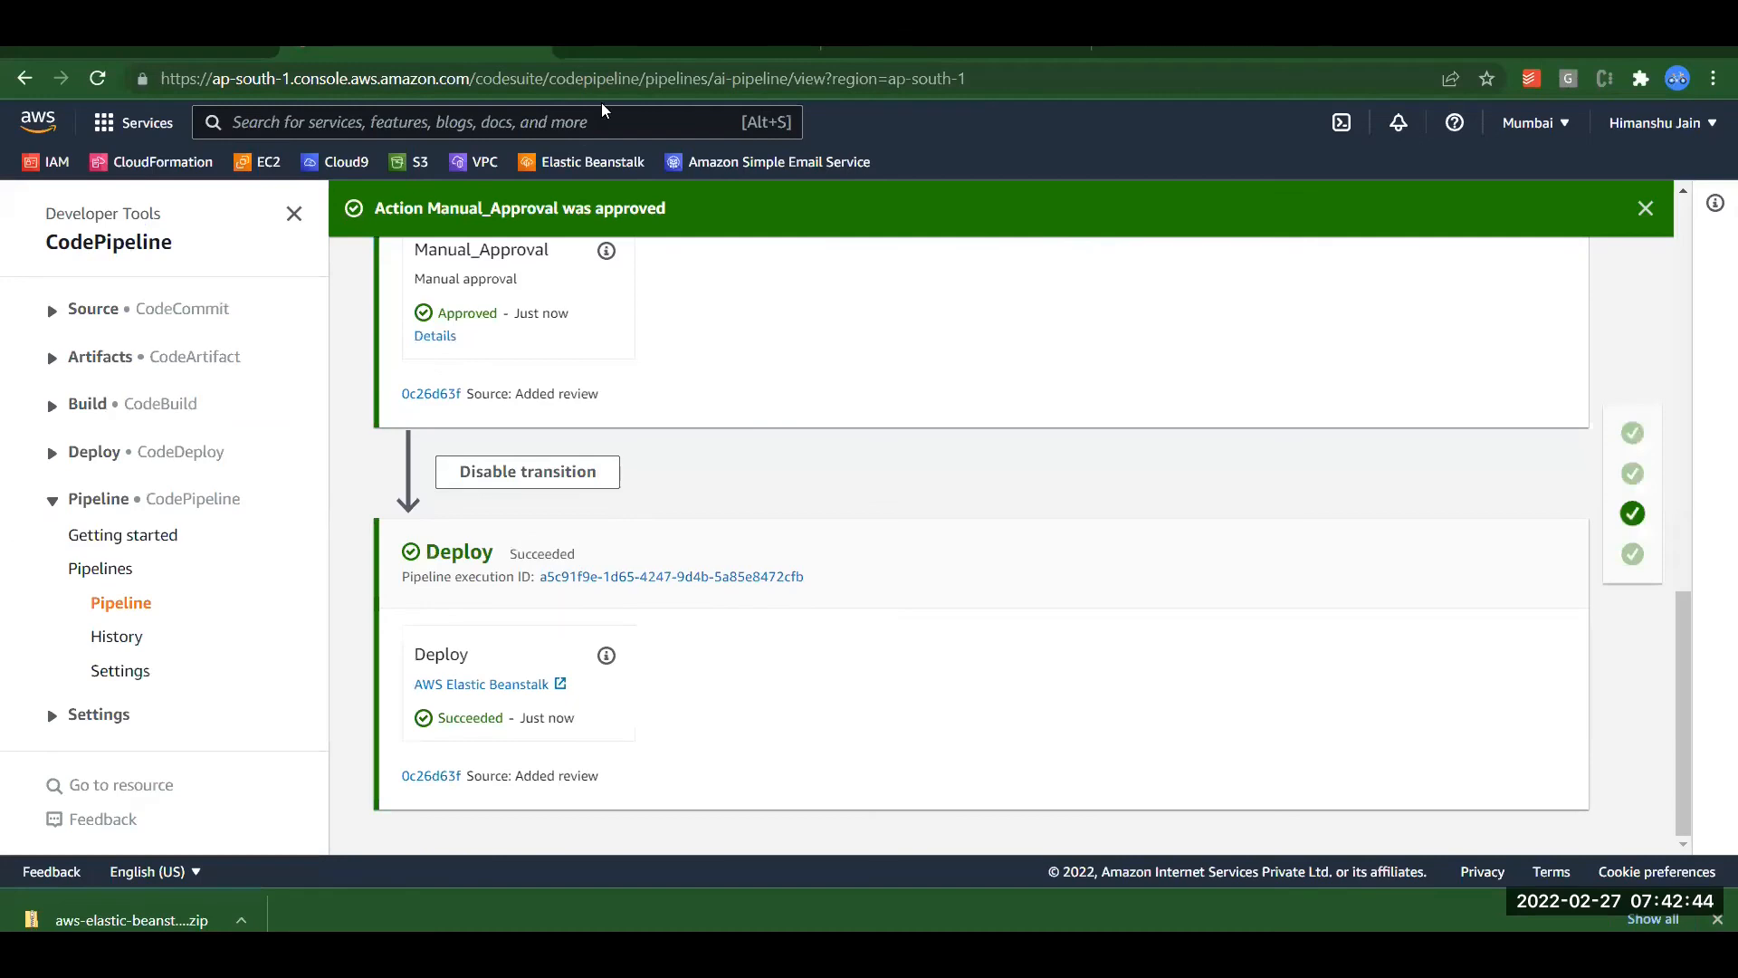
Reload the aisample site tab so it shows 'This message is from Pipeline ...'.
click(653, 54)
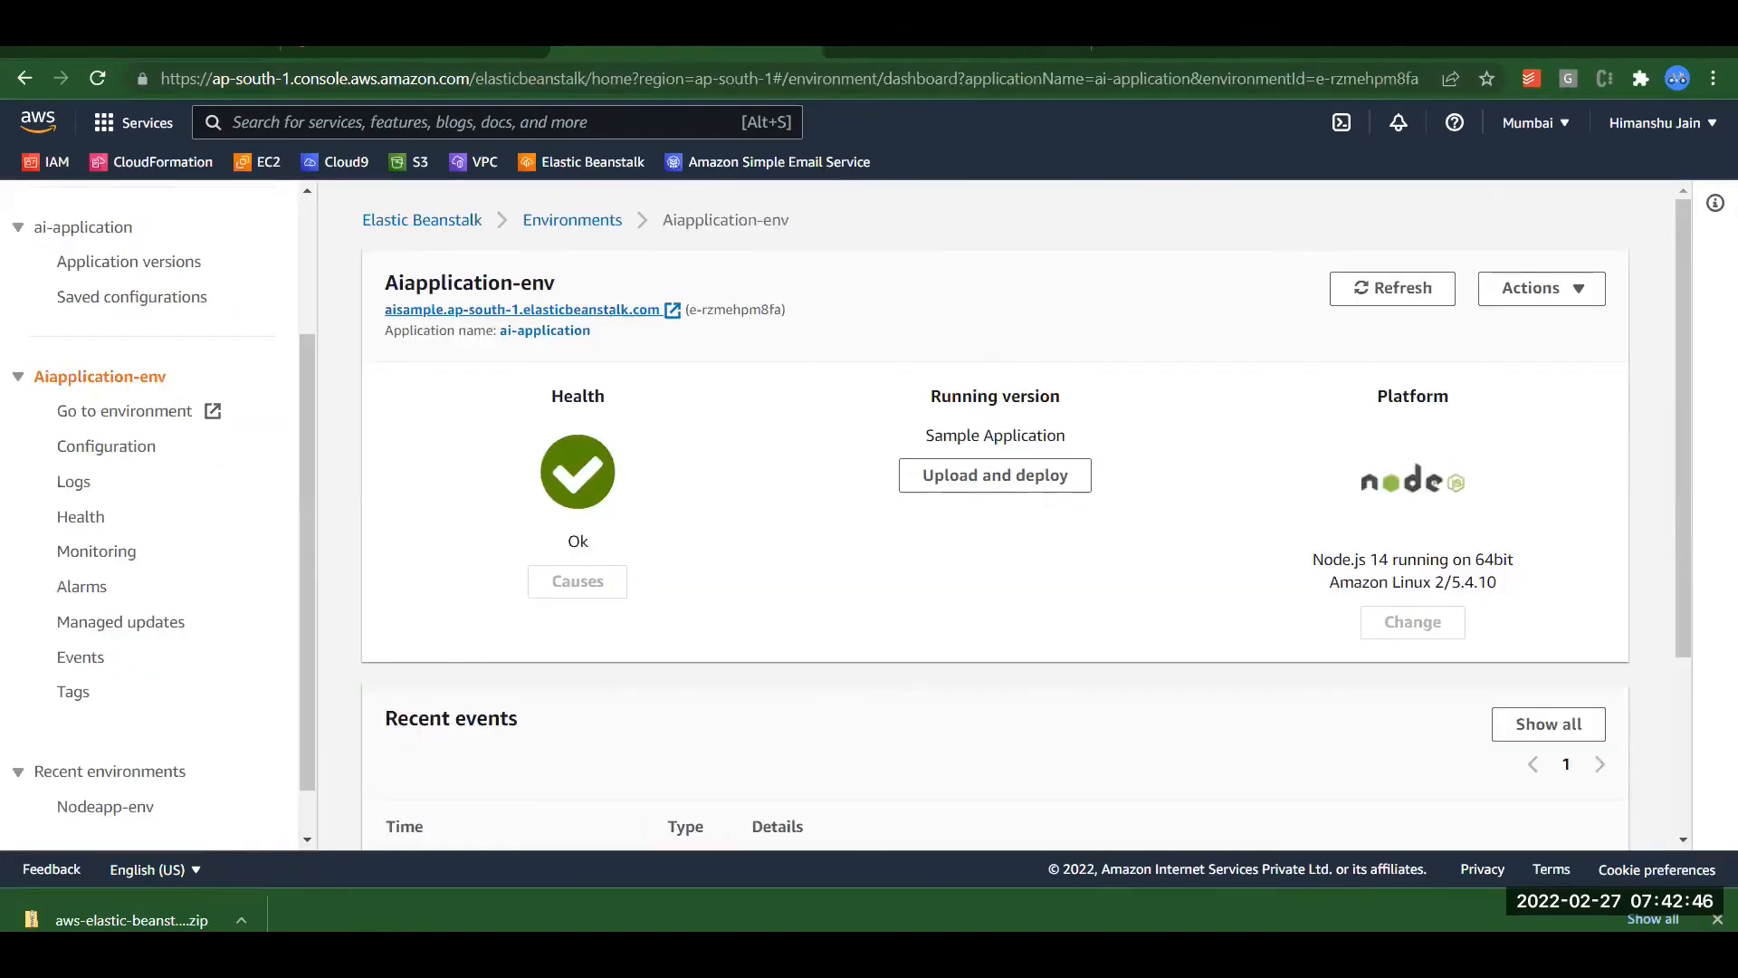
click(862, 56)
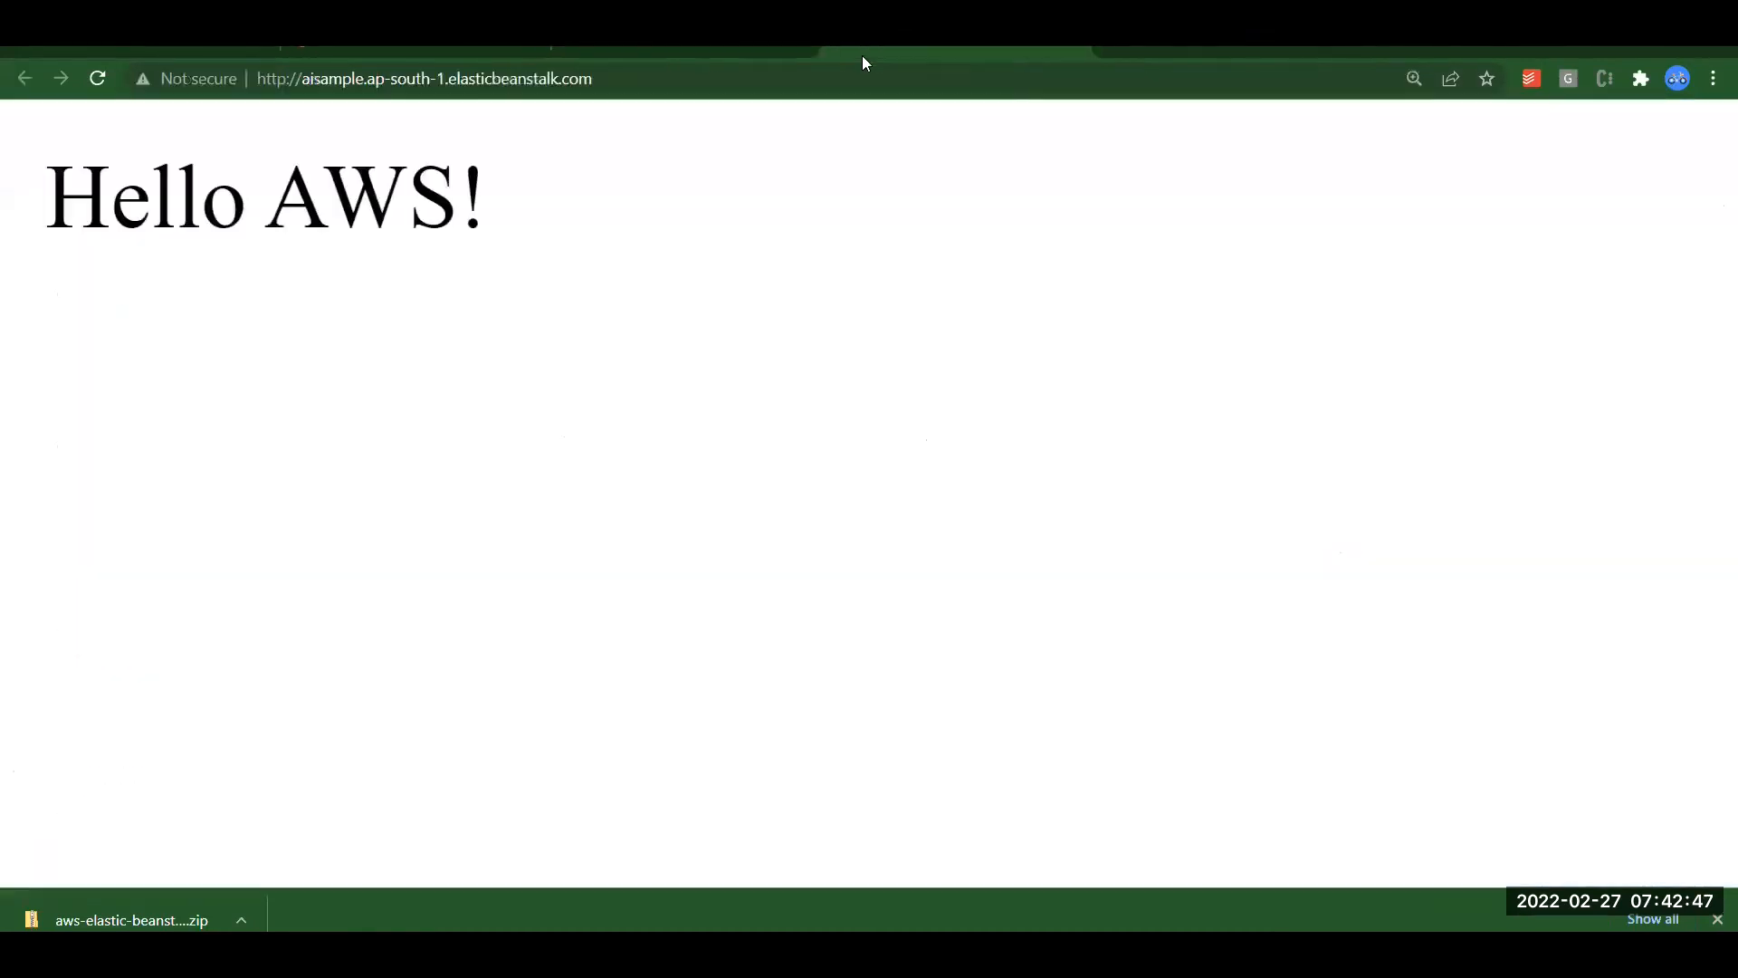
click(97, 81)
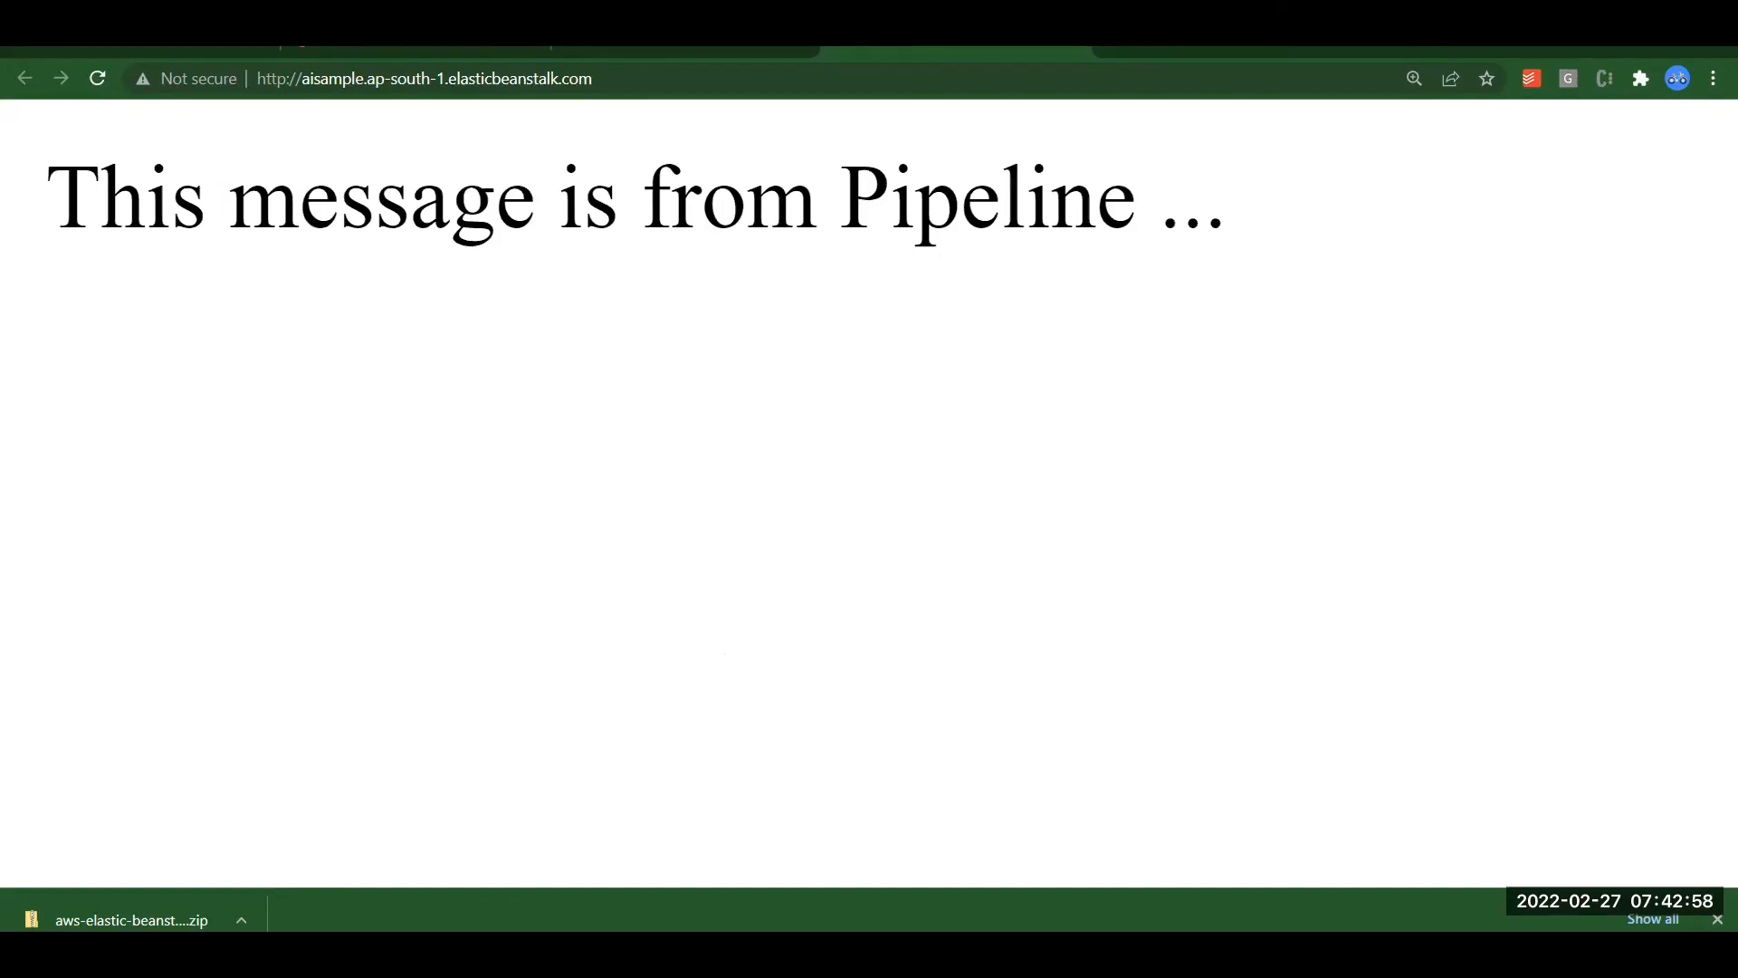
Select the Aiapplication-env environment in Elastic Beanstalk and show its Actions menu.
click(601, 865)
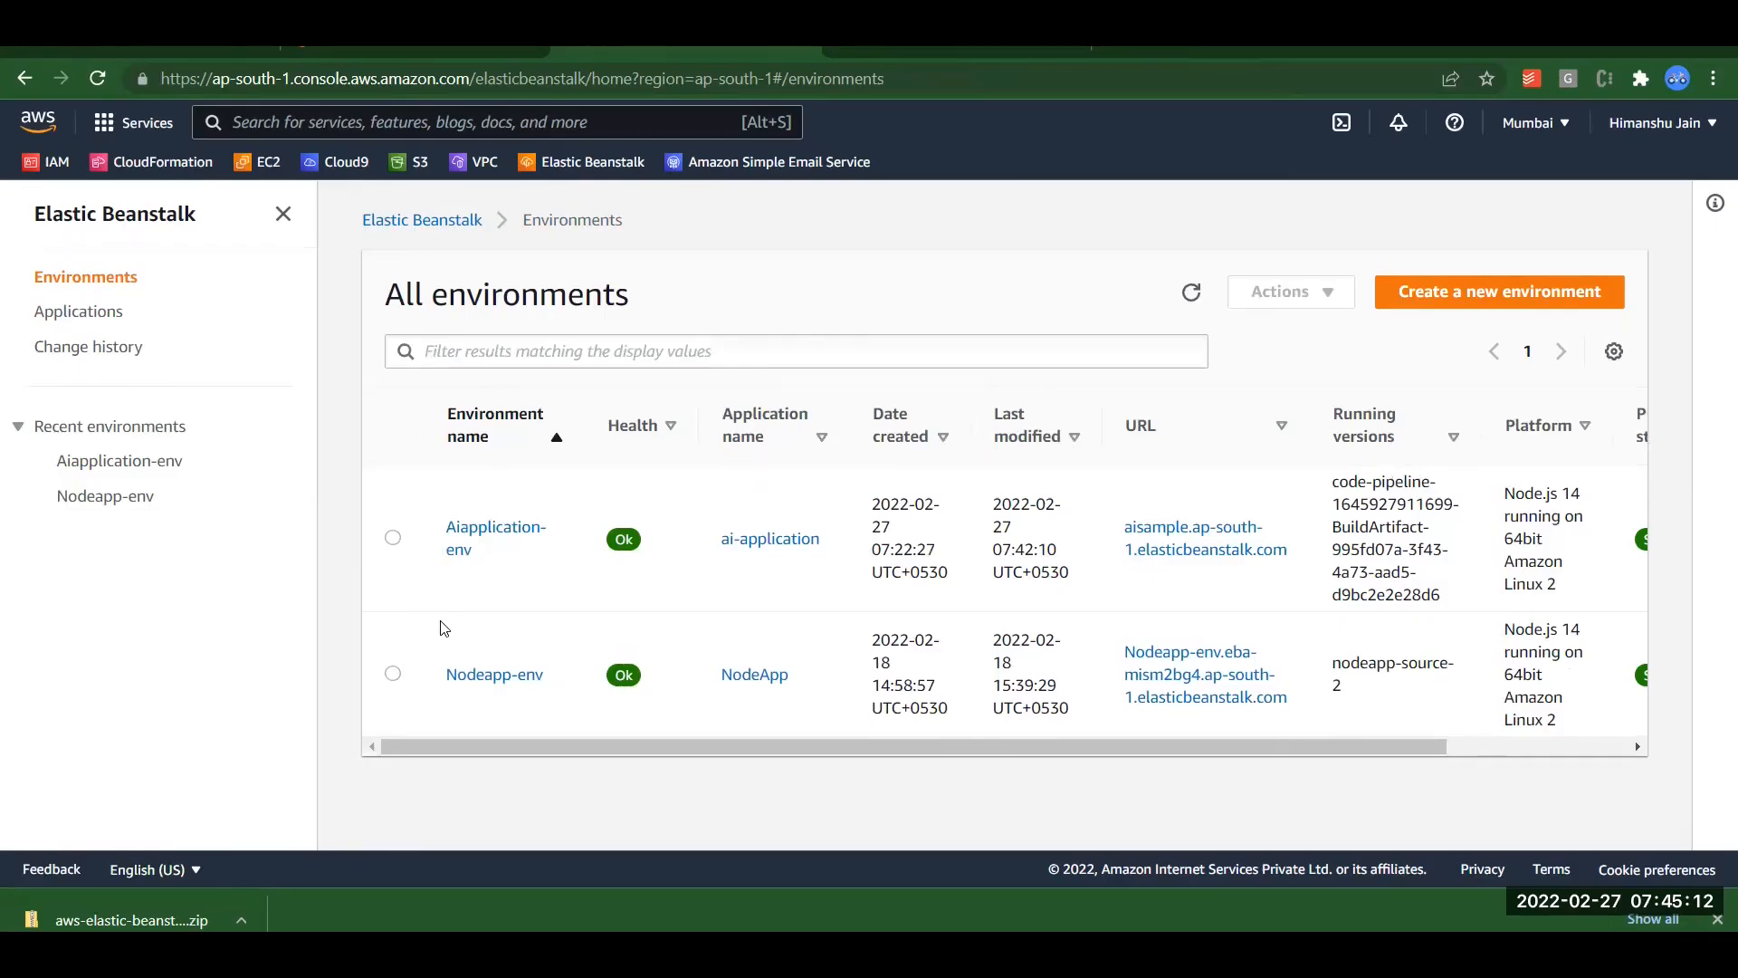
click(392, 538)
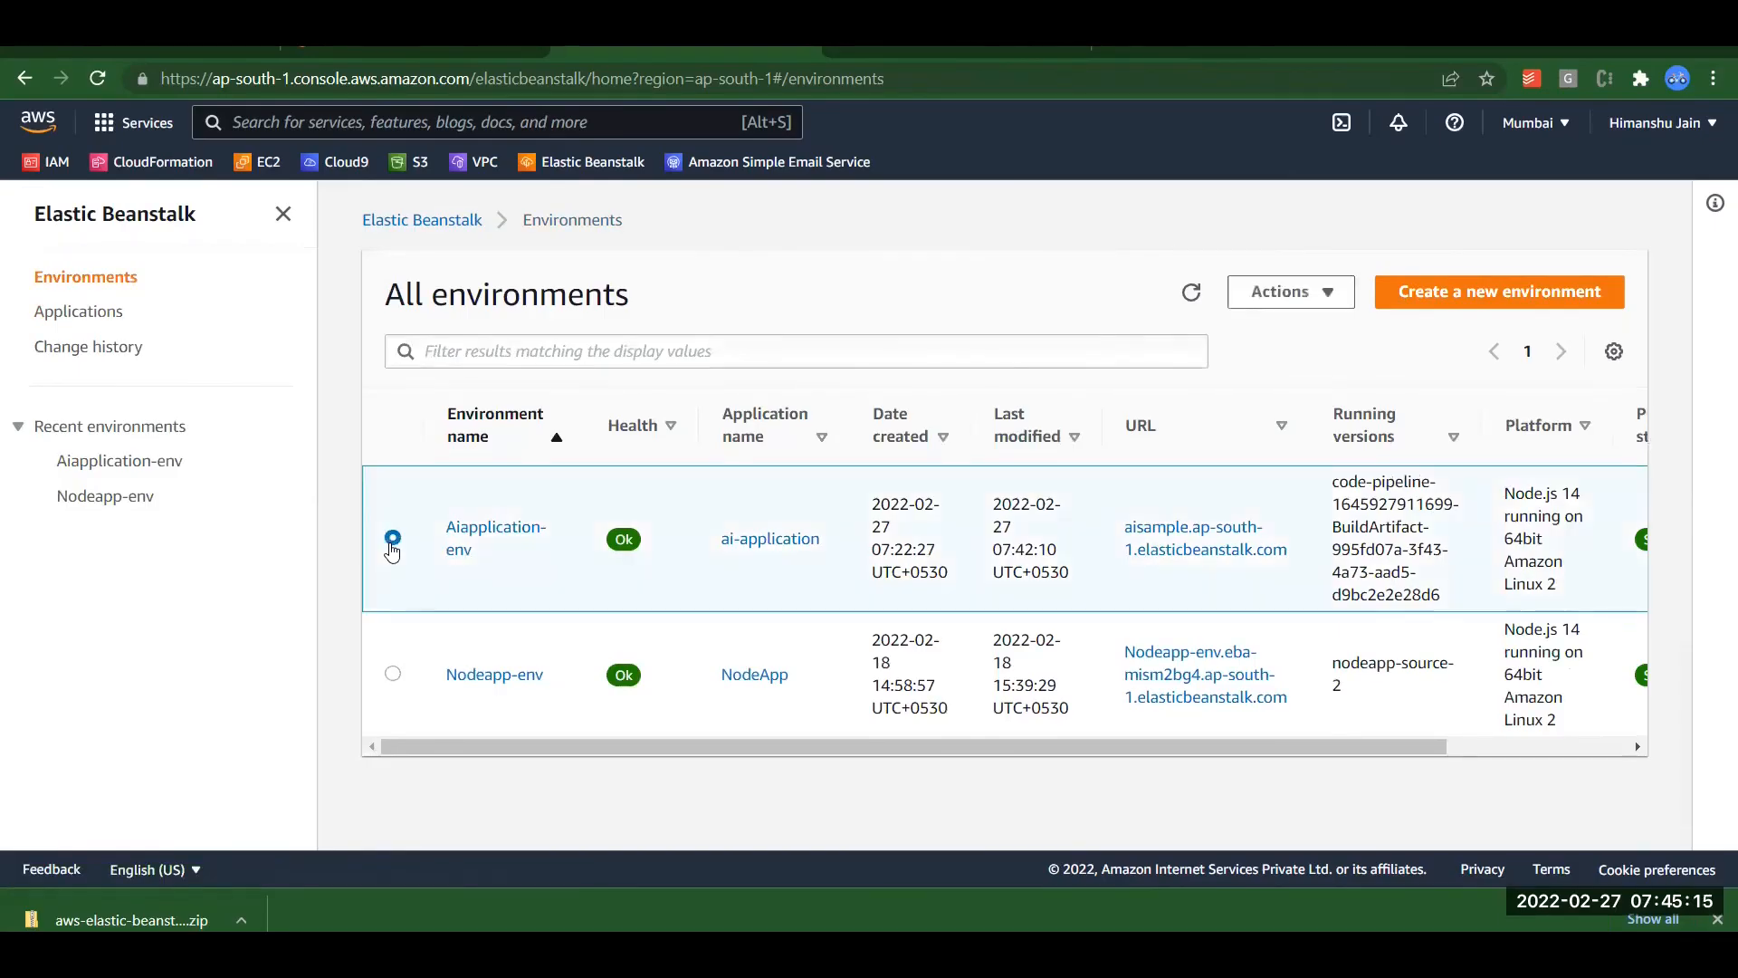
click(1329, 292)
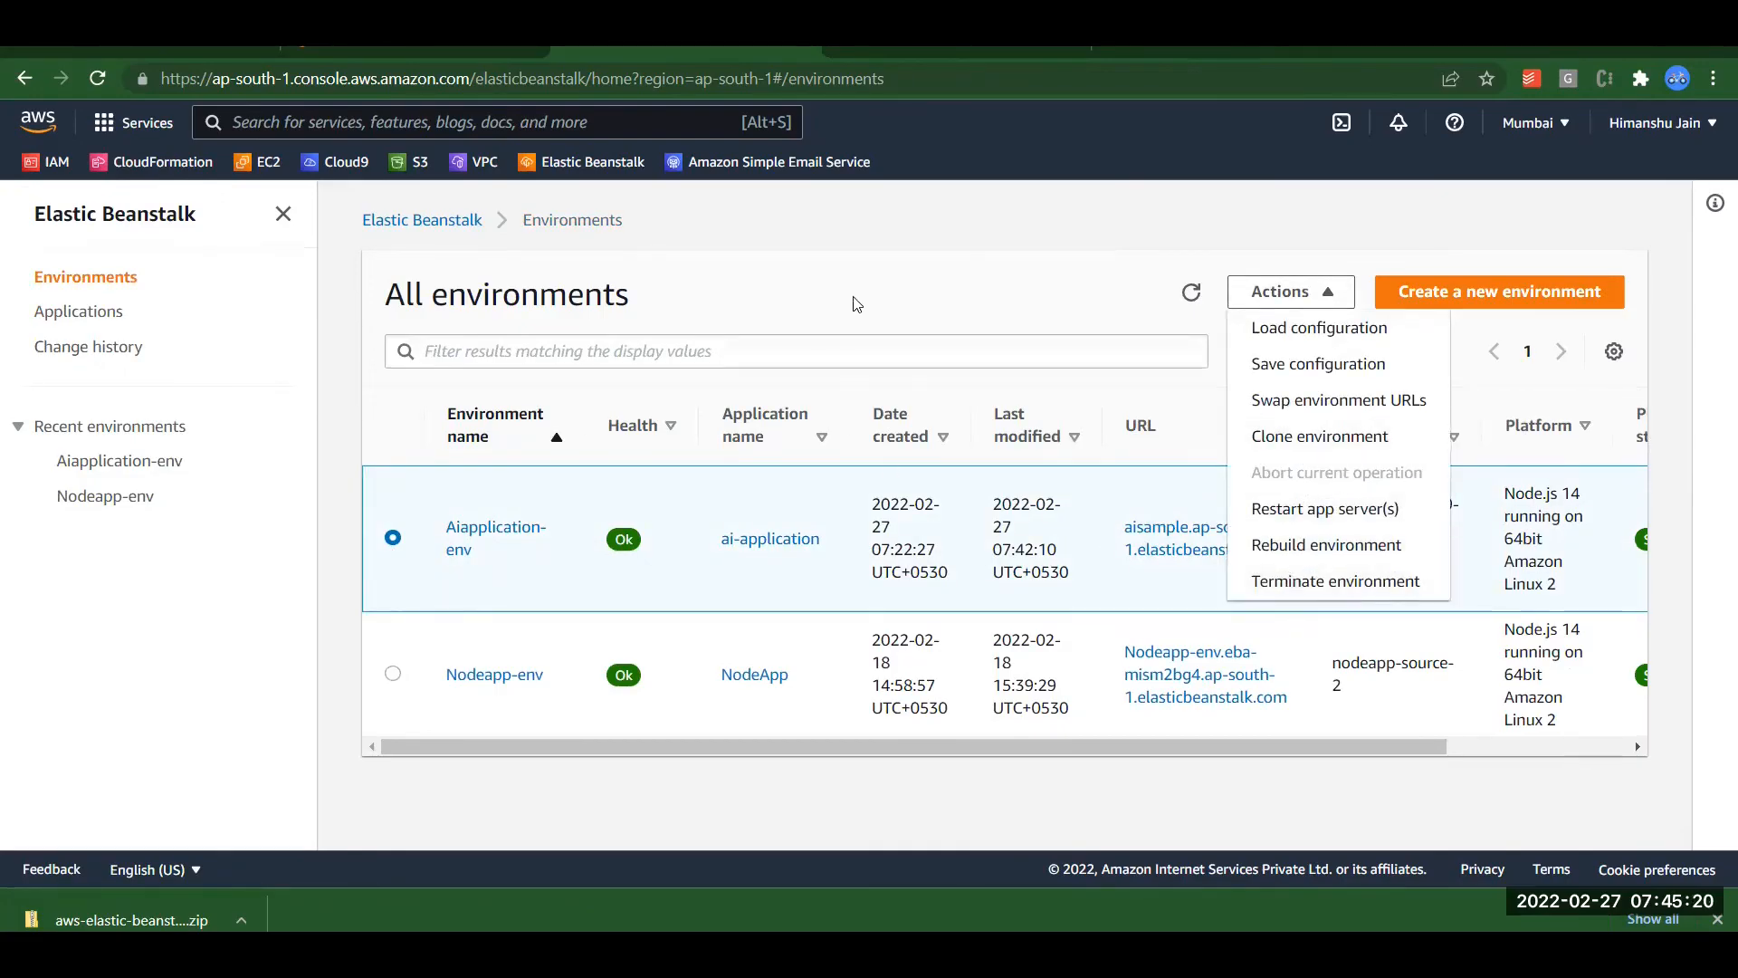
Select ai-application in Beanstalk Applications and choose Delete application from Actions.
click(880, 288)
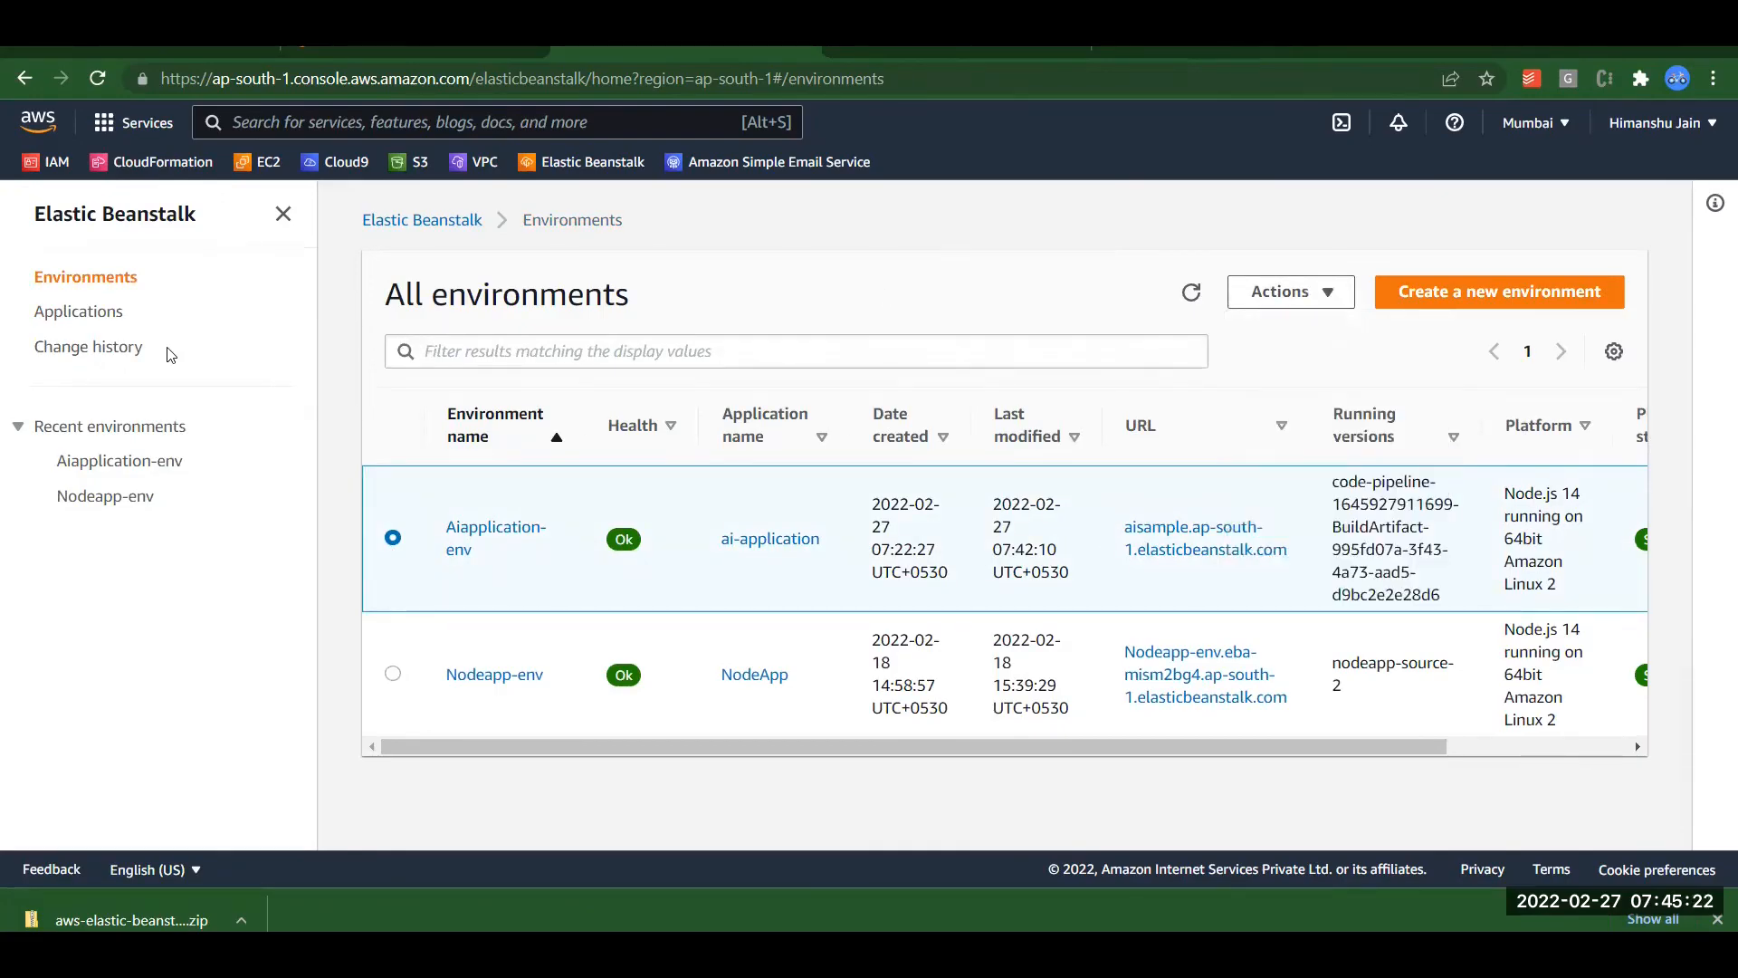
click(109, 314)
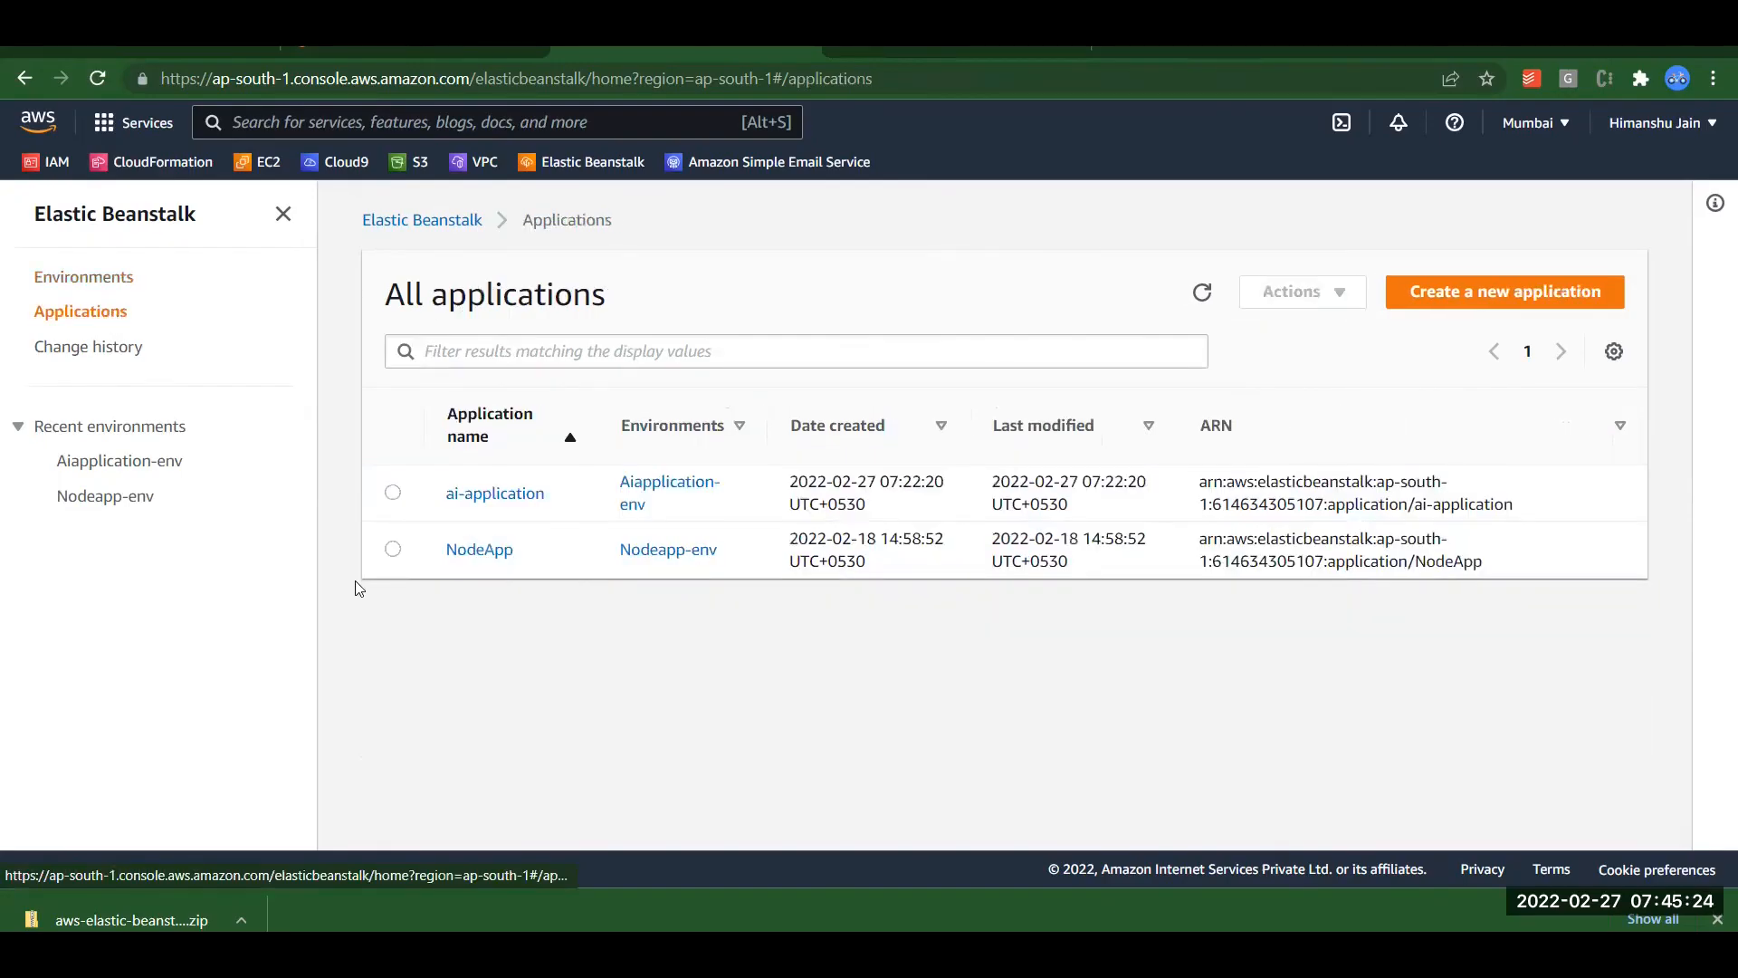
click(393, 498)
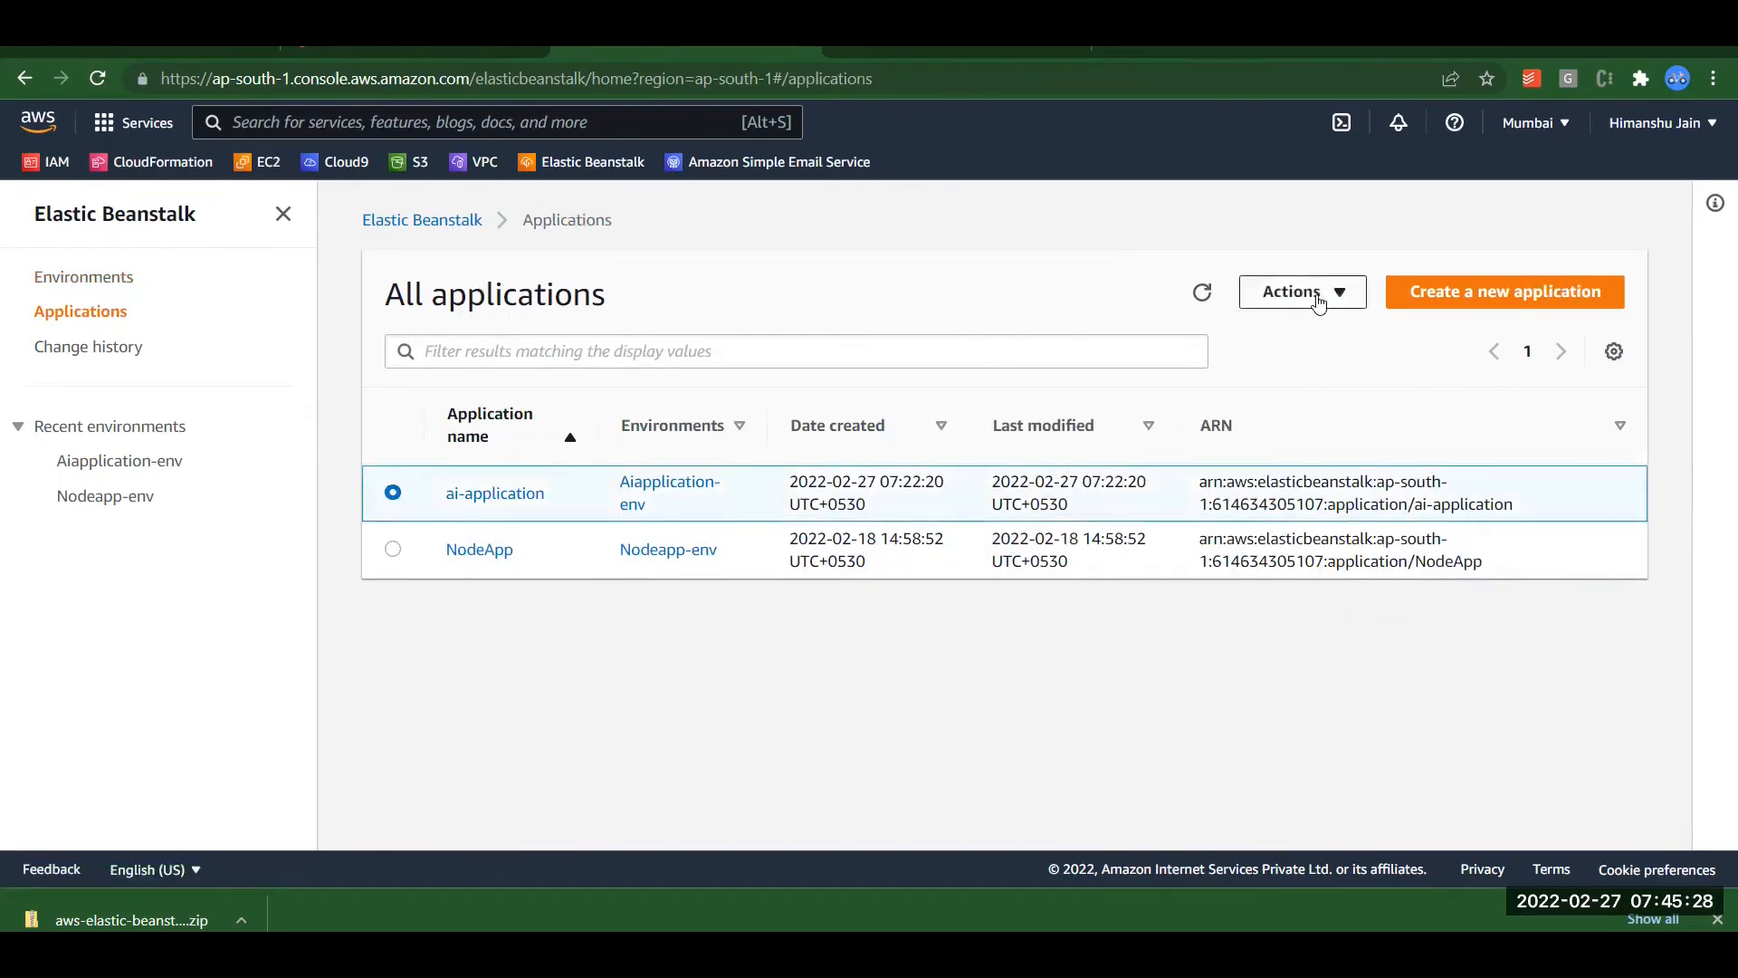
click(1318, 302)
click(1327, 364)
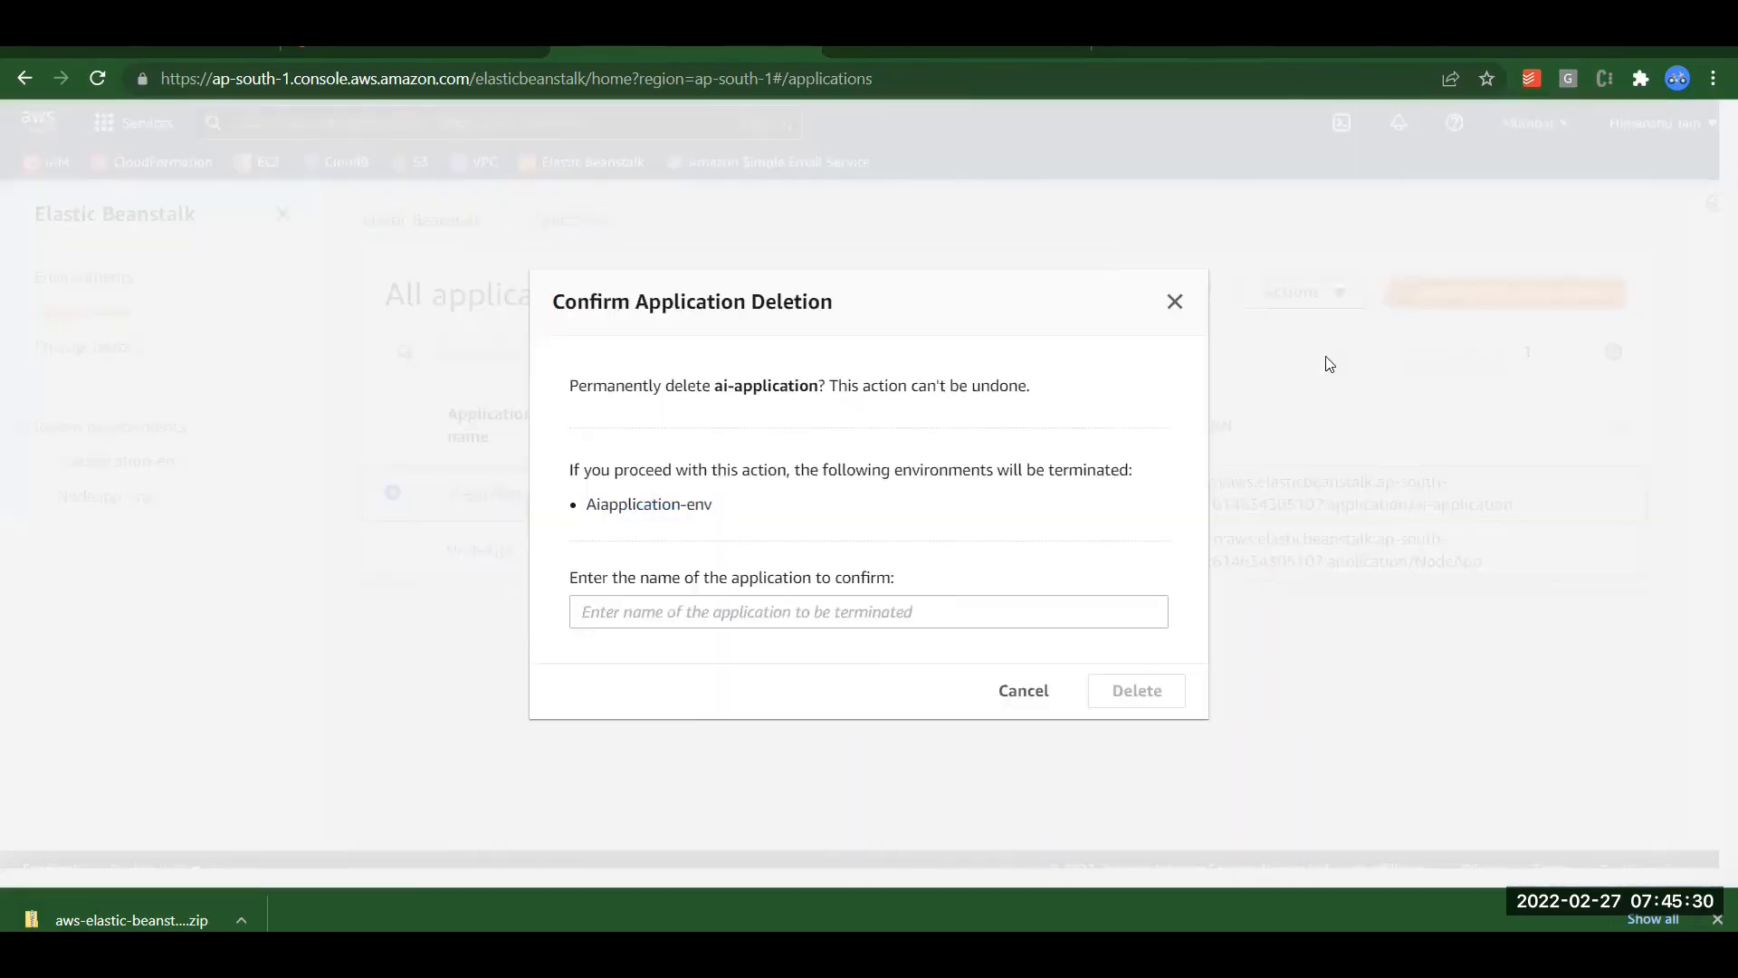
Confirm the deletion by entering 'ai-application', then refresh the applications list.
click(828, 621)
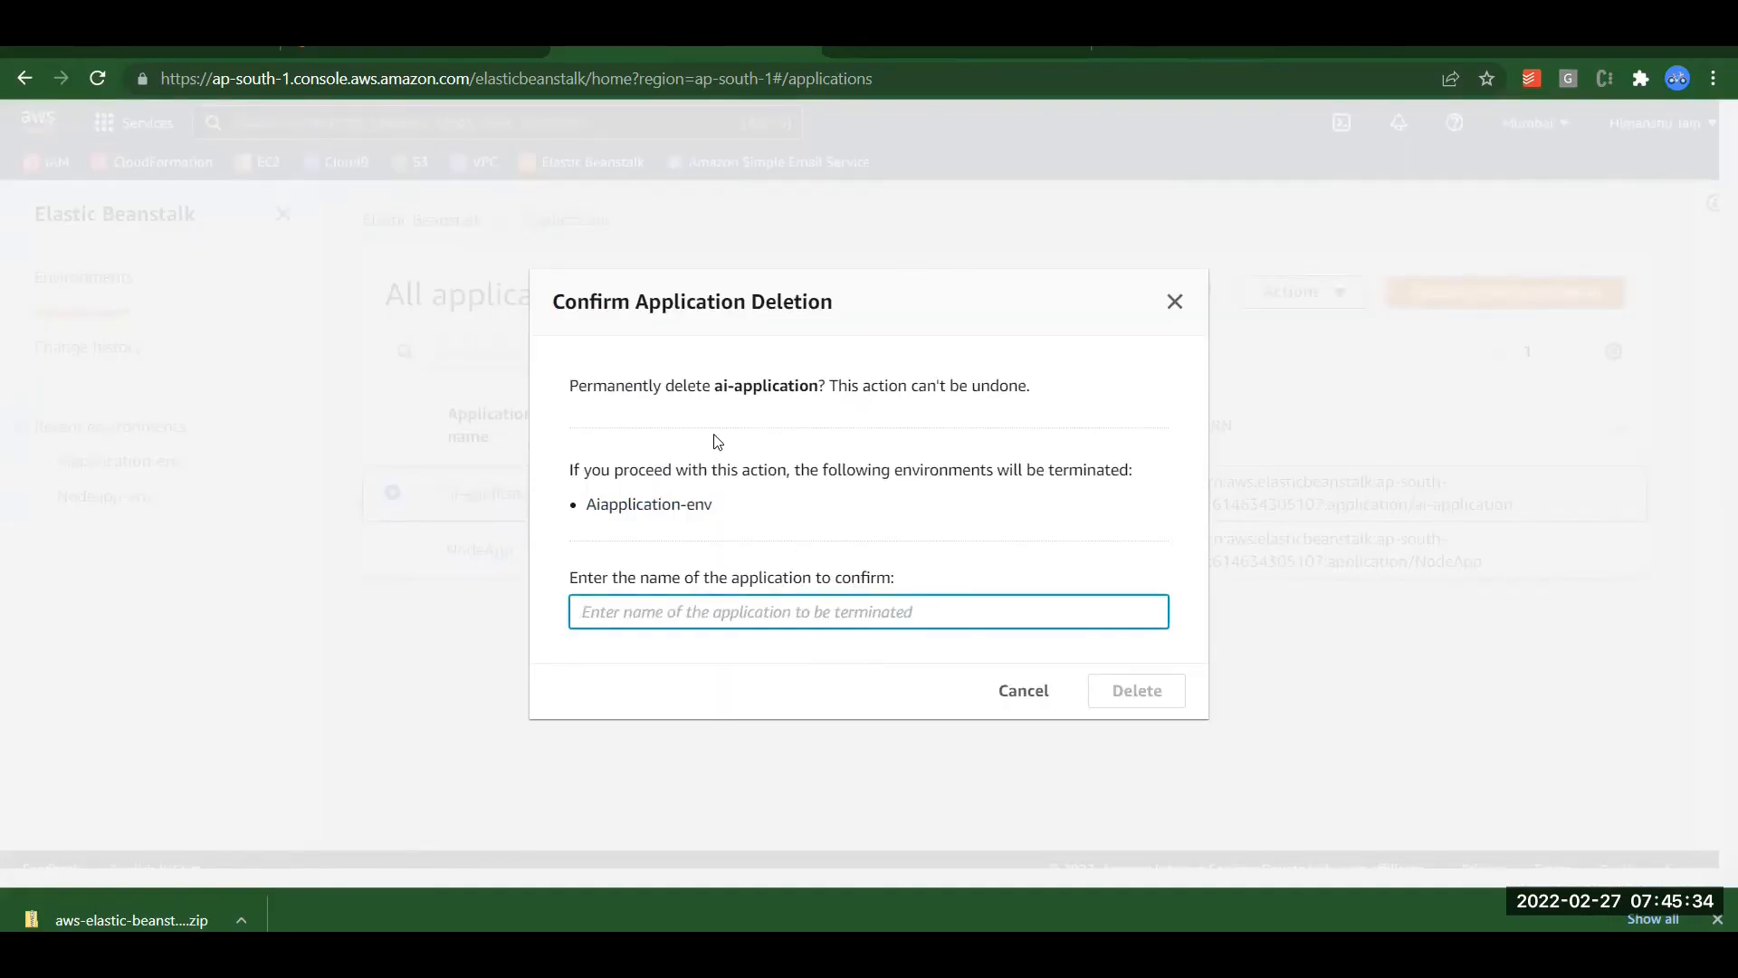
text(ai-allicat)
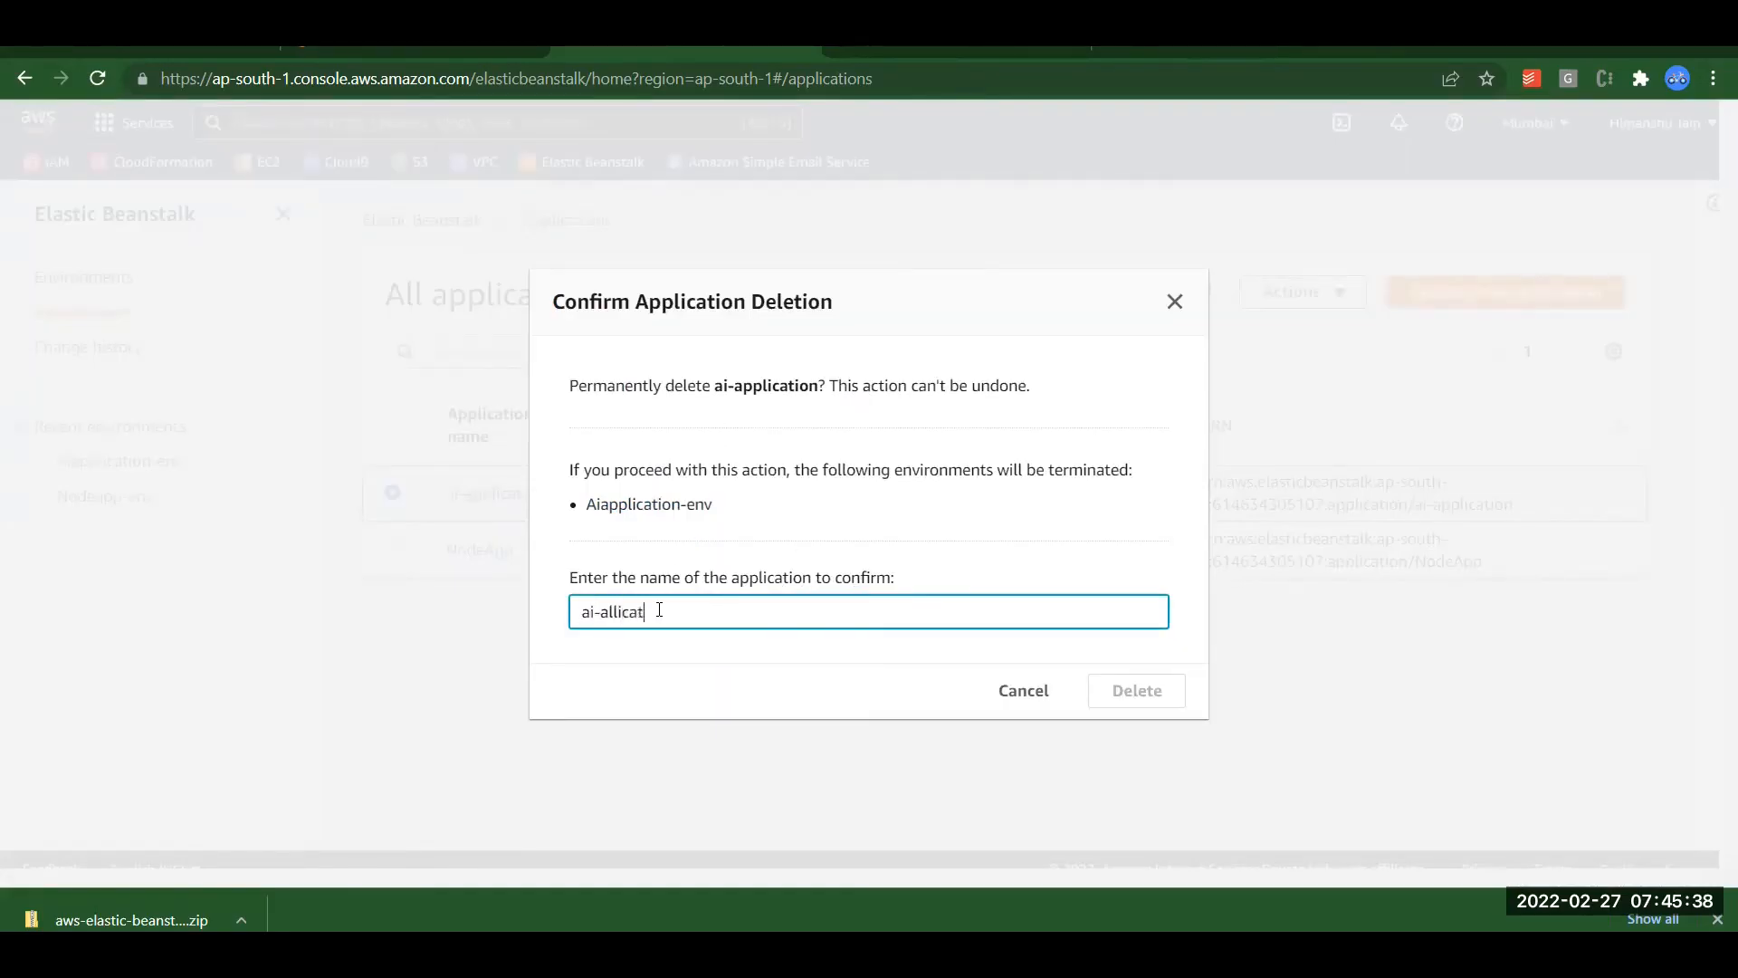
key(BackSpace)
key(BackSpace)
key(BackSpace)
key(BackSpace)
key(BackSpace)
key(BackSpace)
text(ppl)
key(BackSpace)
text(lication)
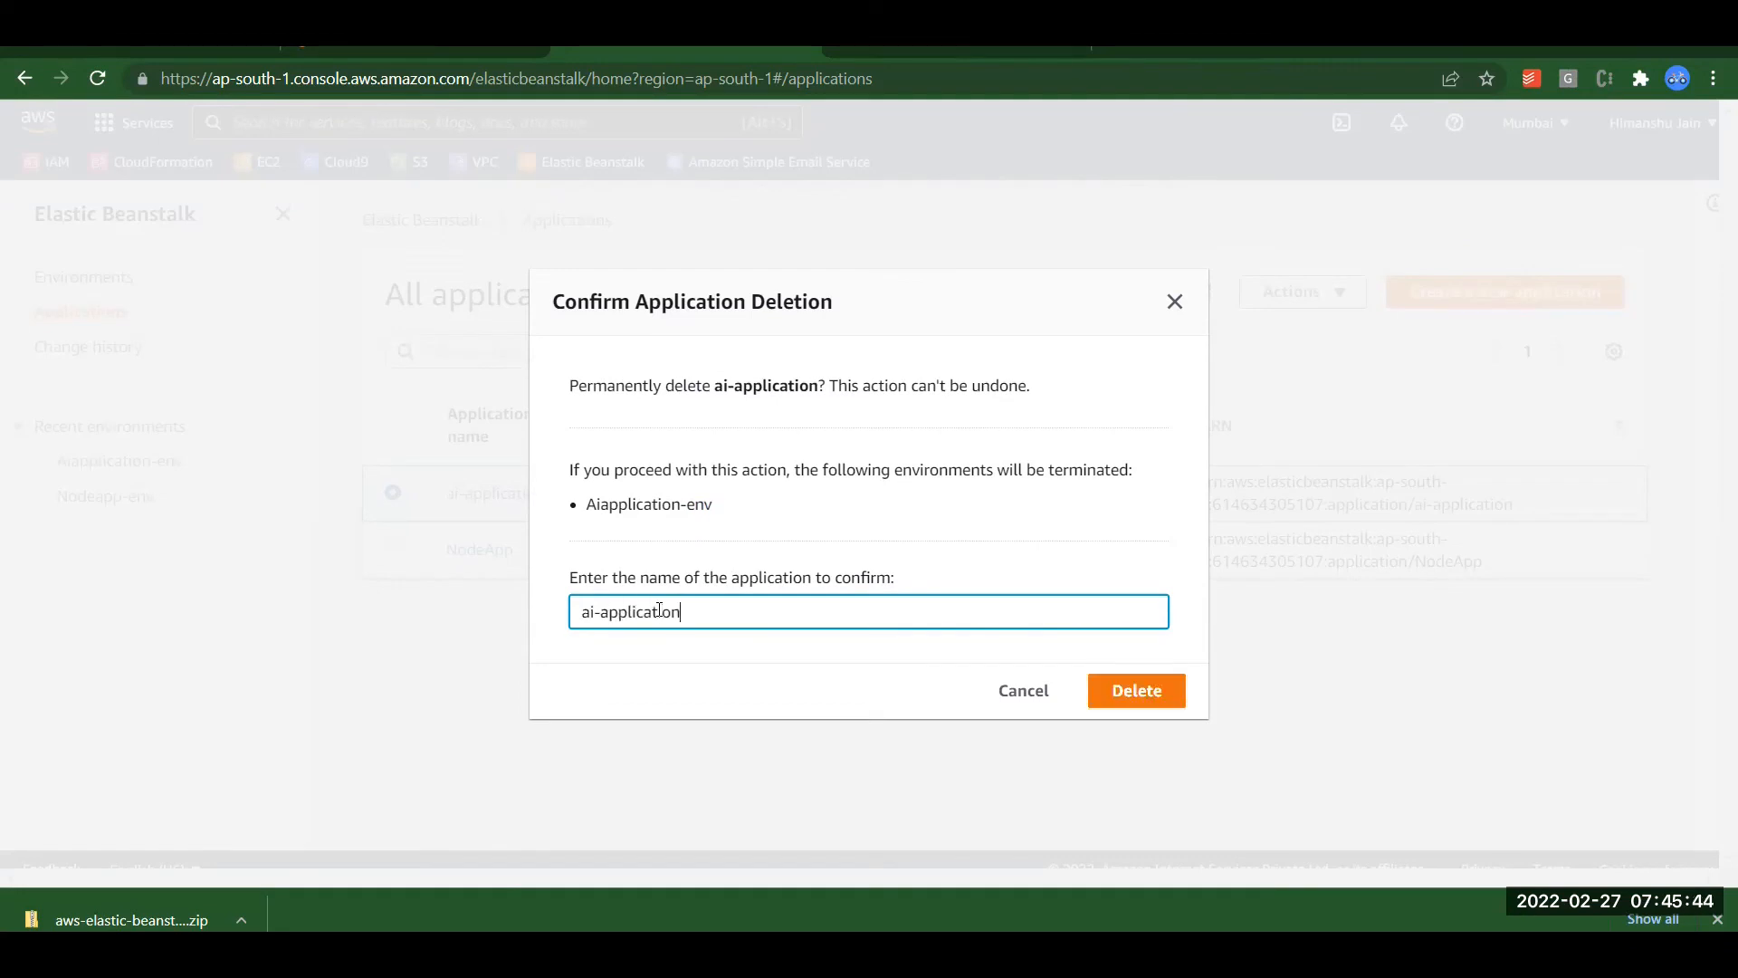
click(1139, 697)
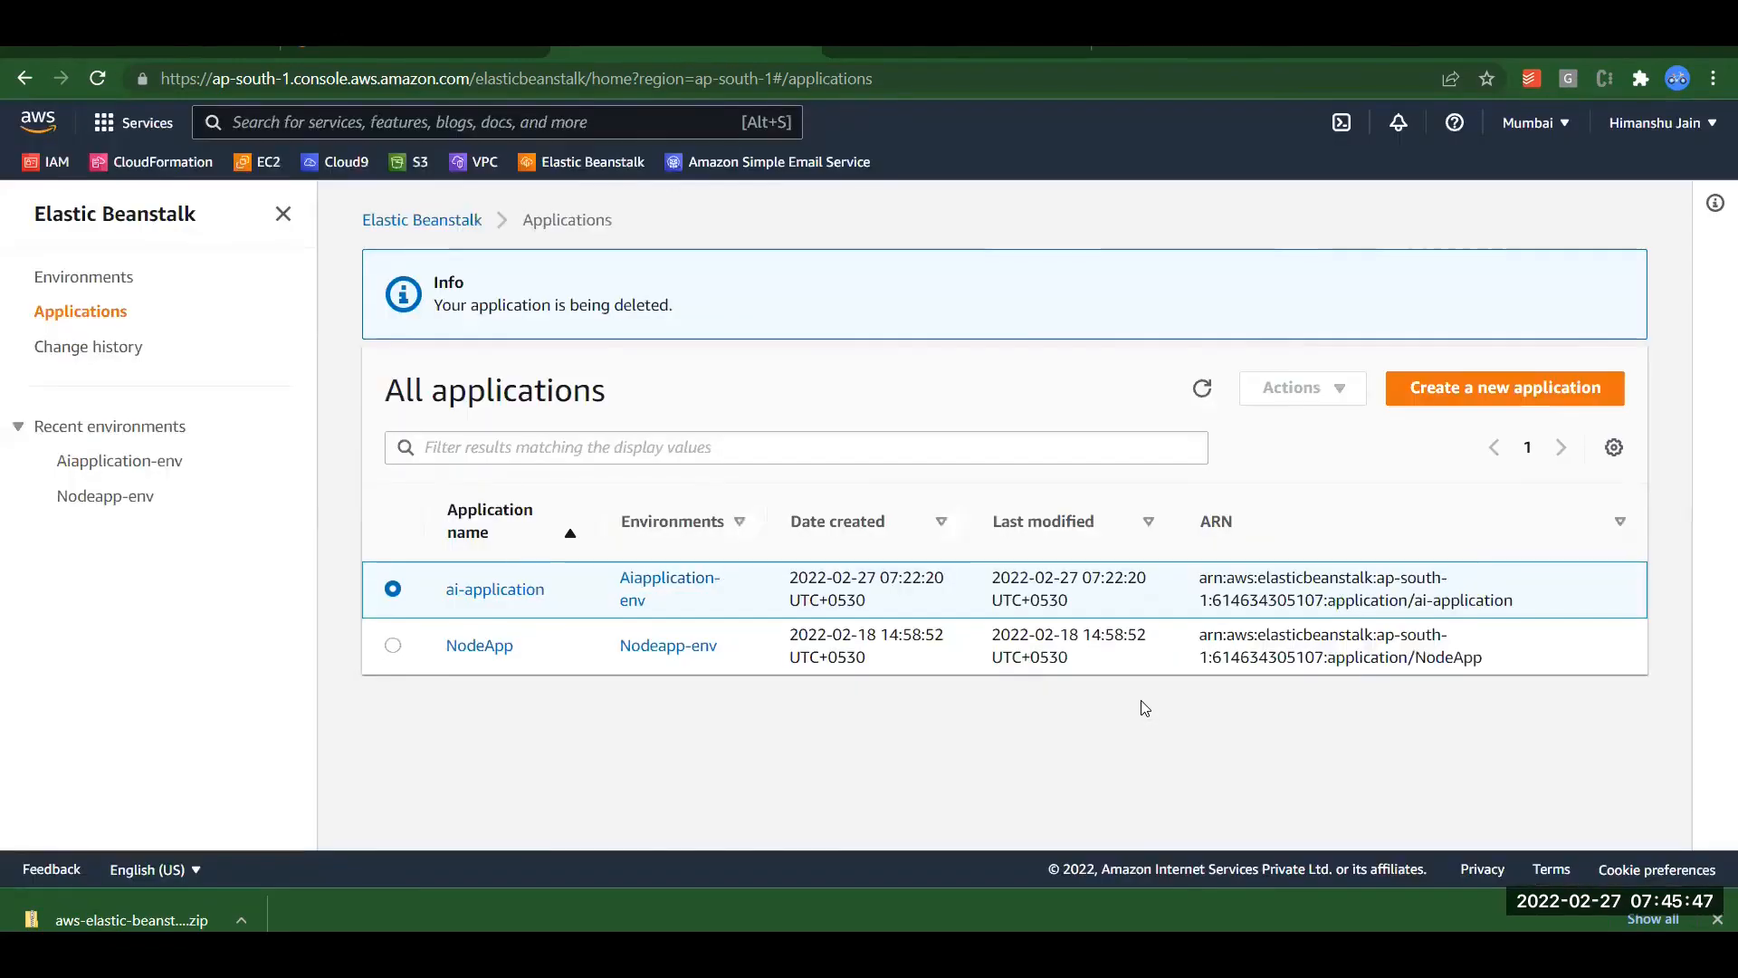
click(1201, 389)
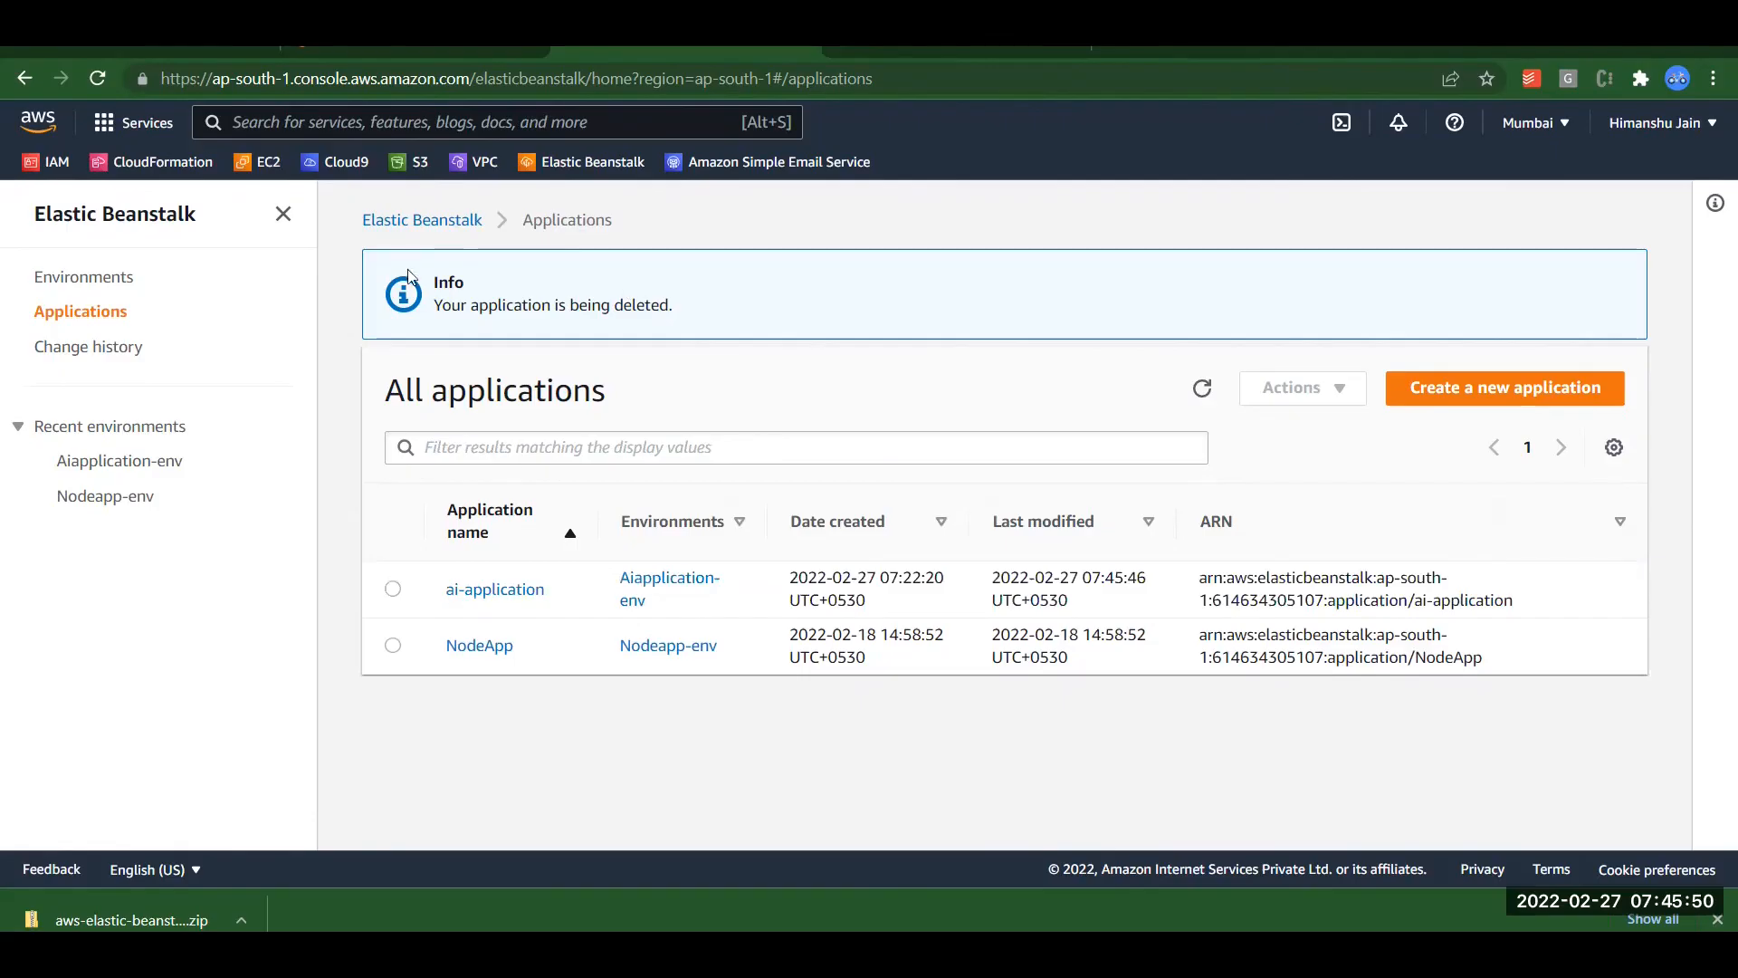
Delete ai-pipeline from the CodePipeline Pipelines list, confirming with 'delete'.
click(442, 51)
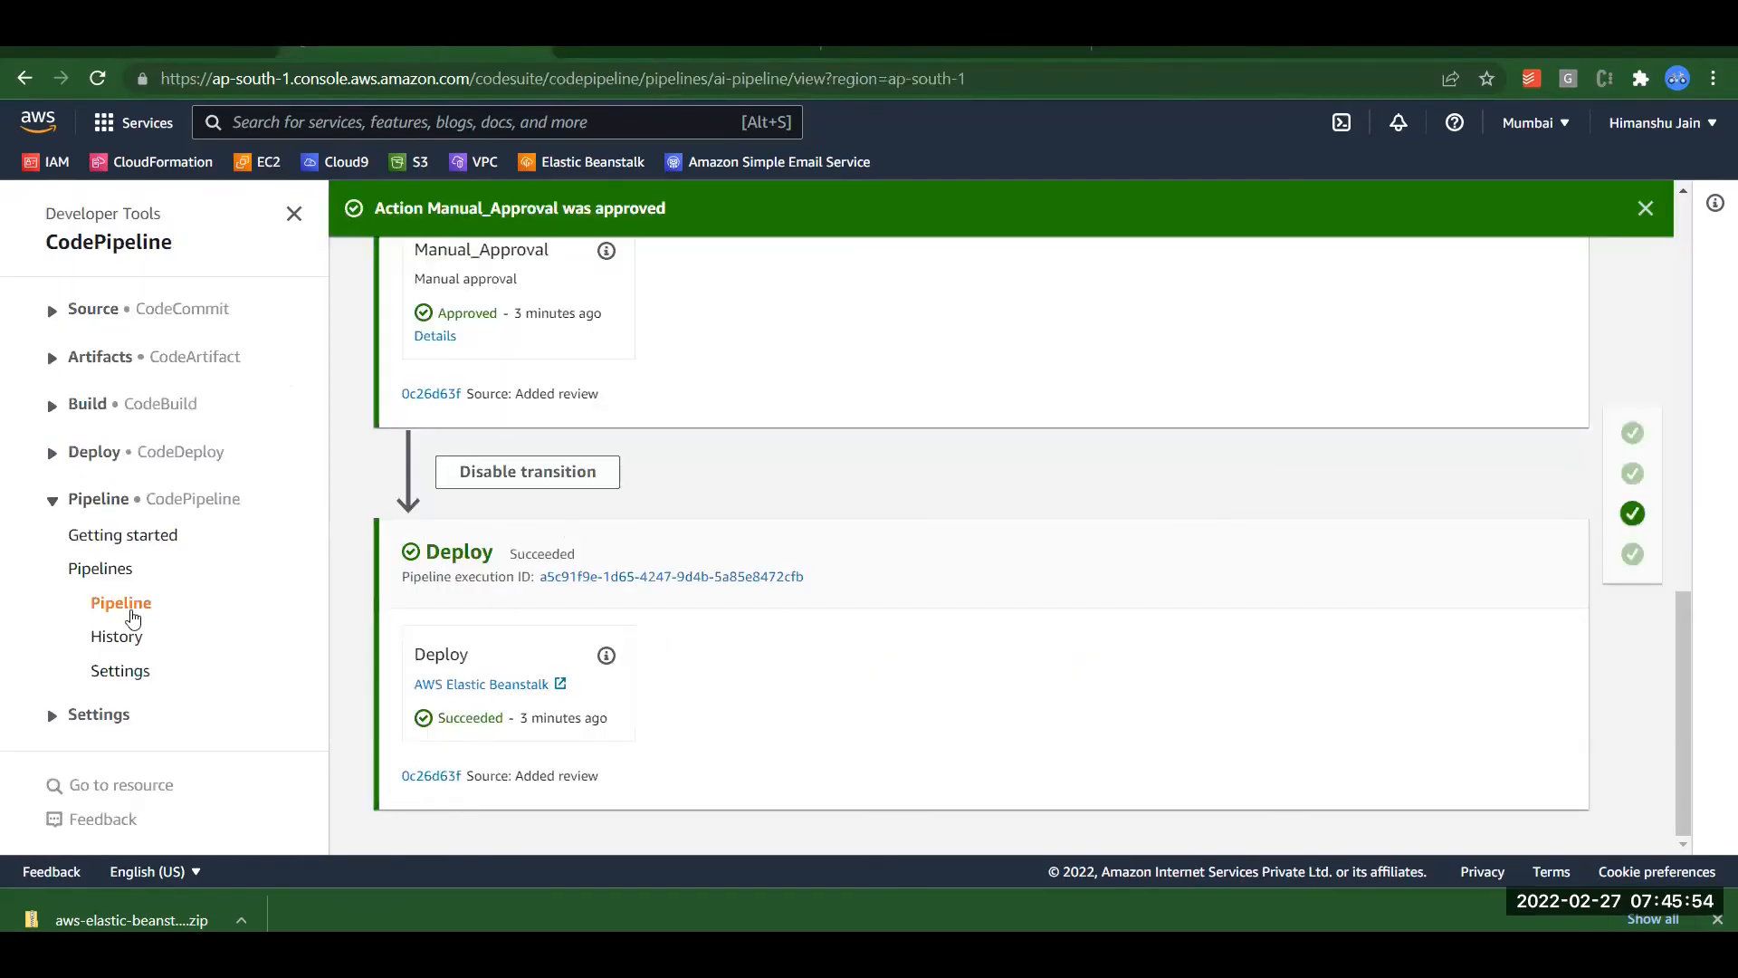
click(127, 604)
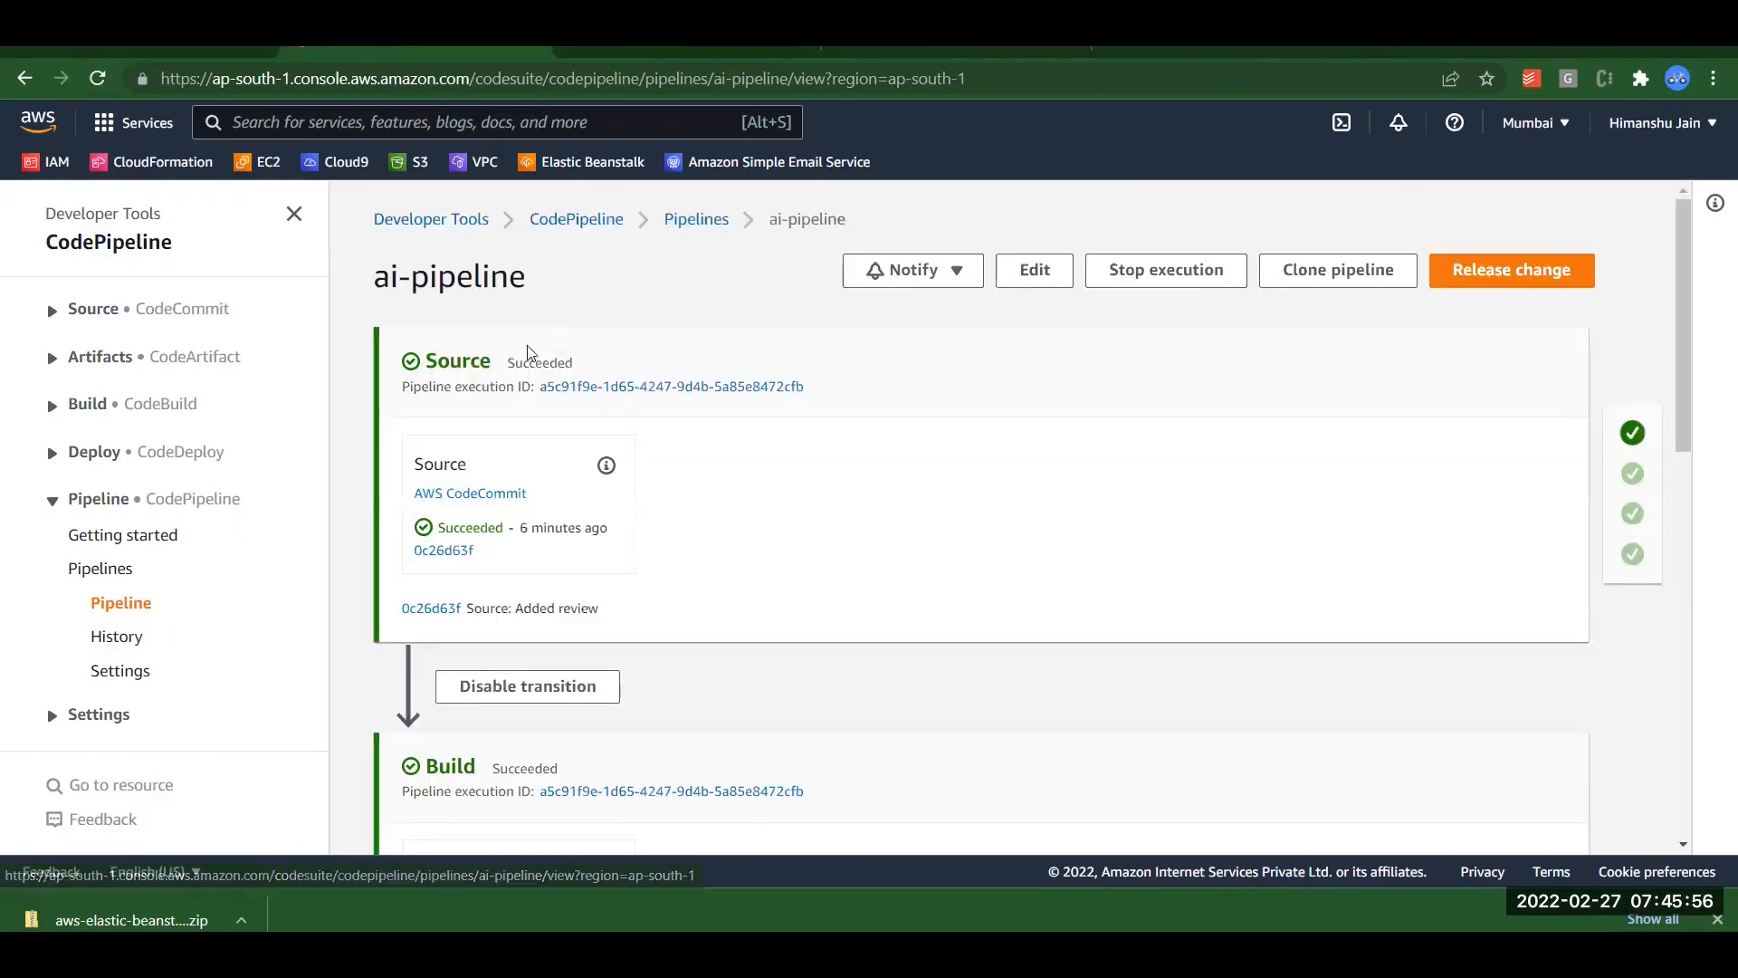
click(683, 223)
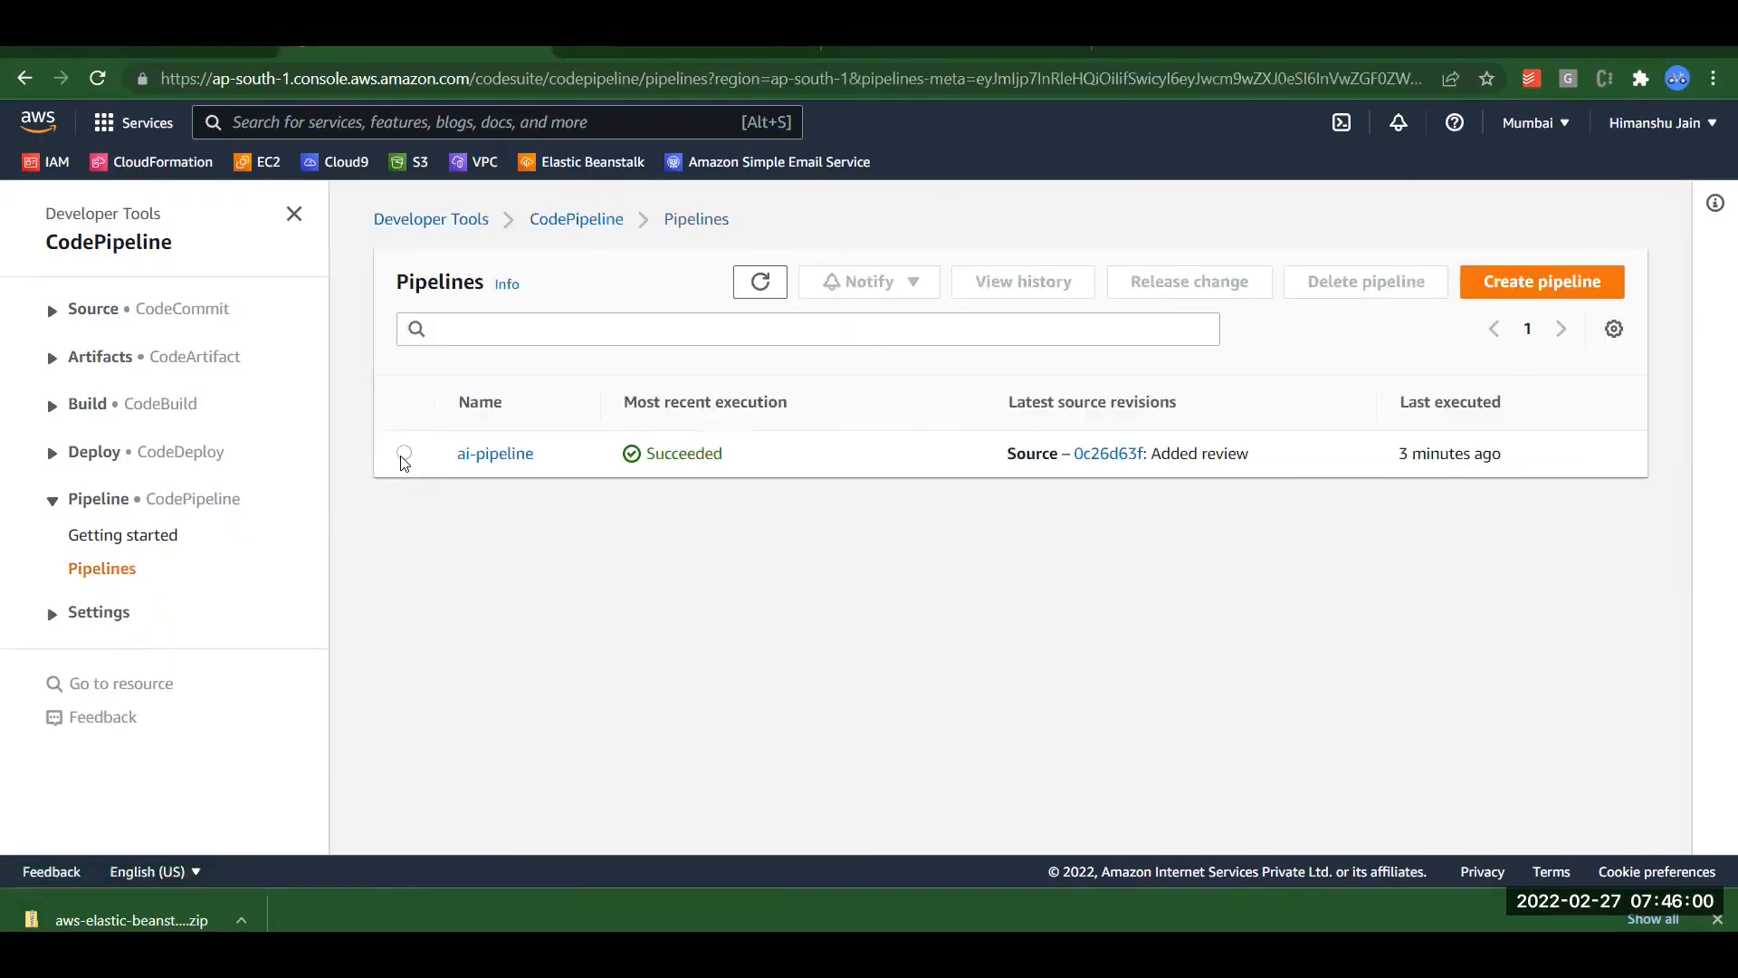
click(404, 454)
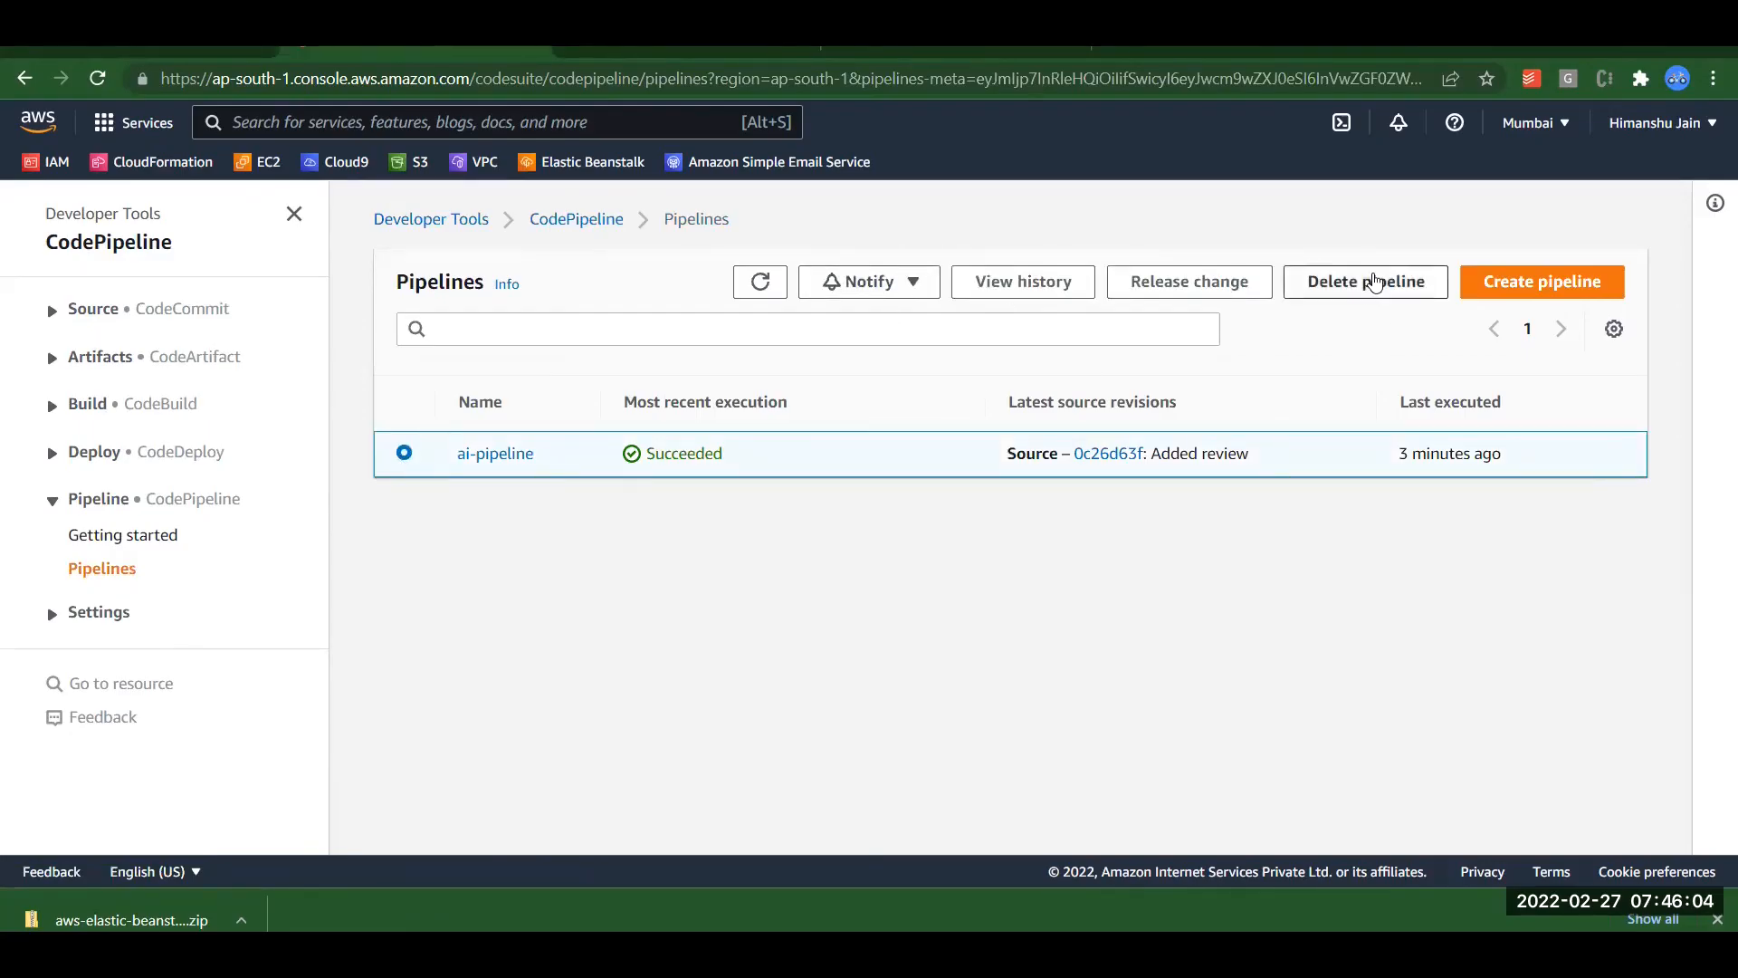
click(1375, 283)
click(847, 334)
text(delete)
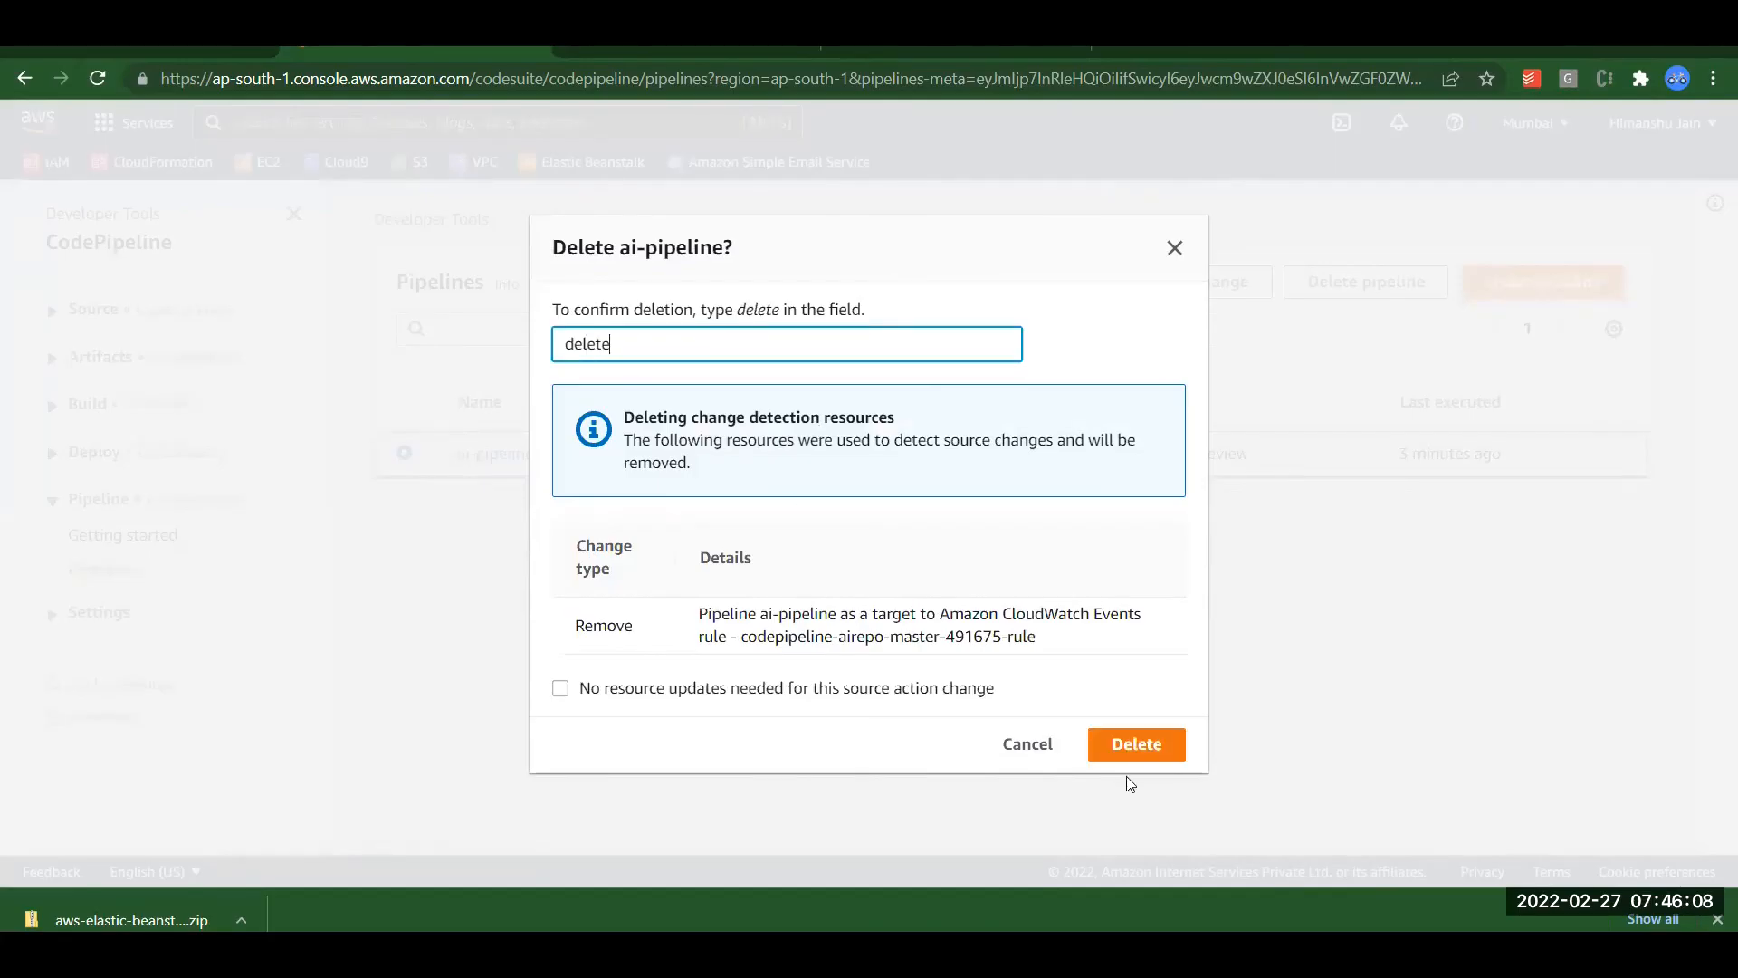
click(1137, 746)
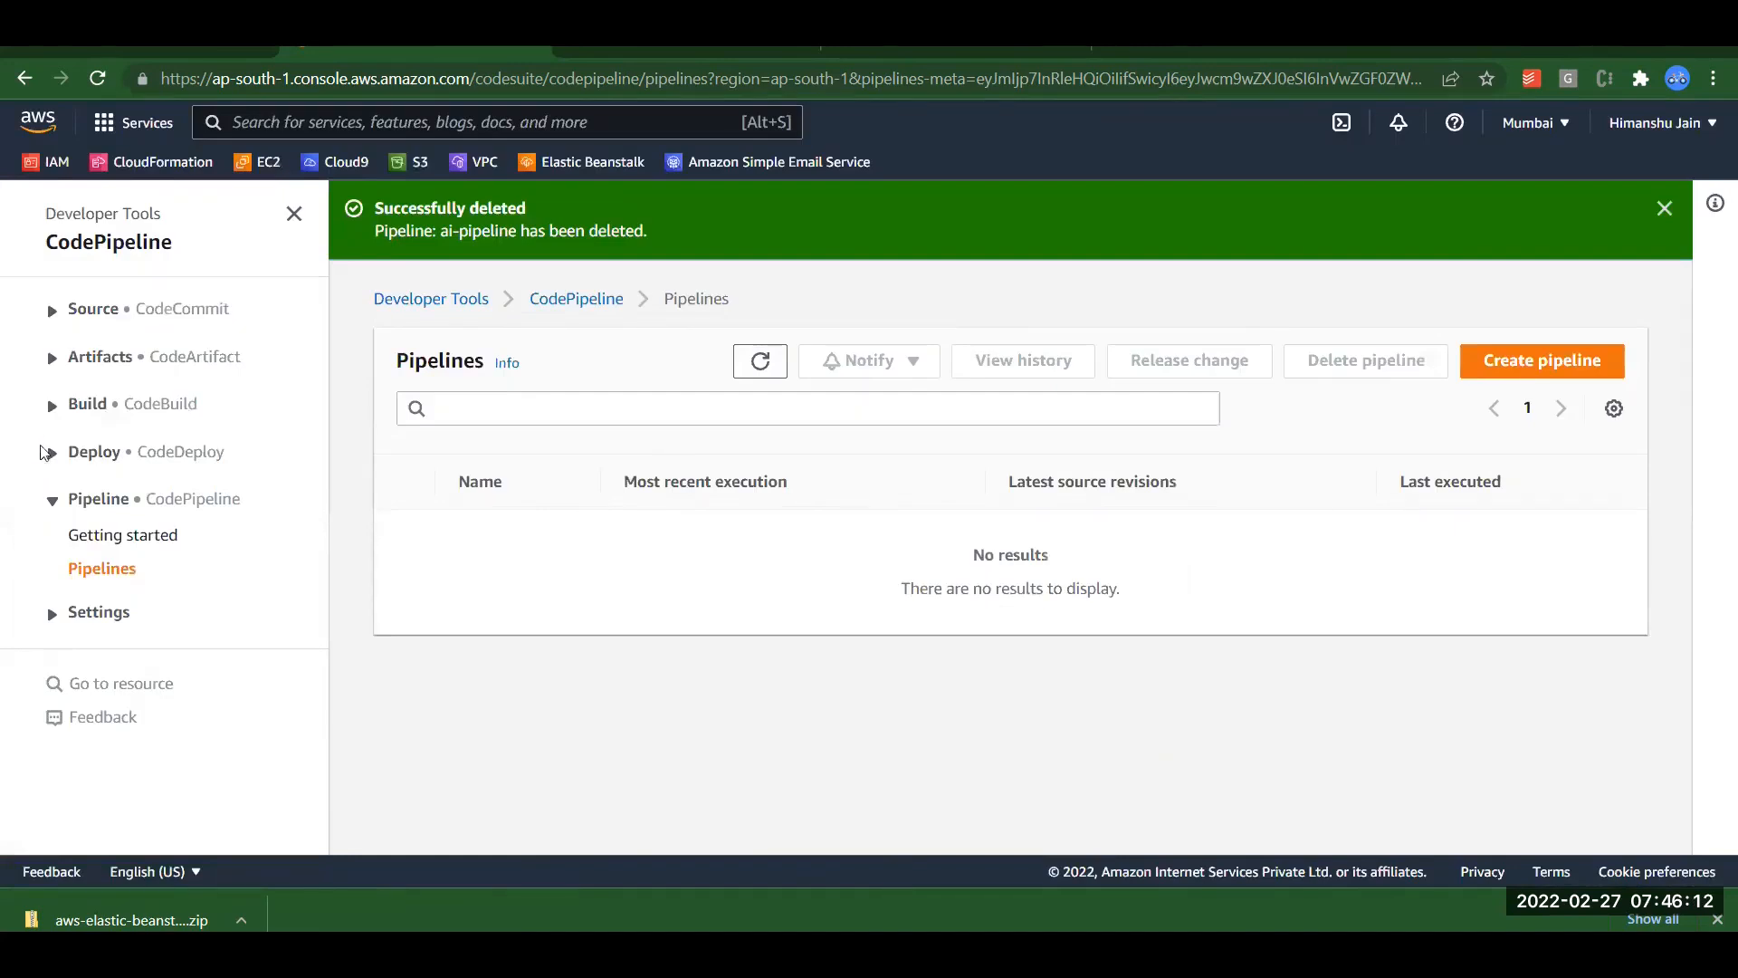
click(53, 409)
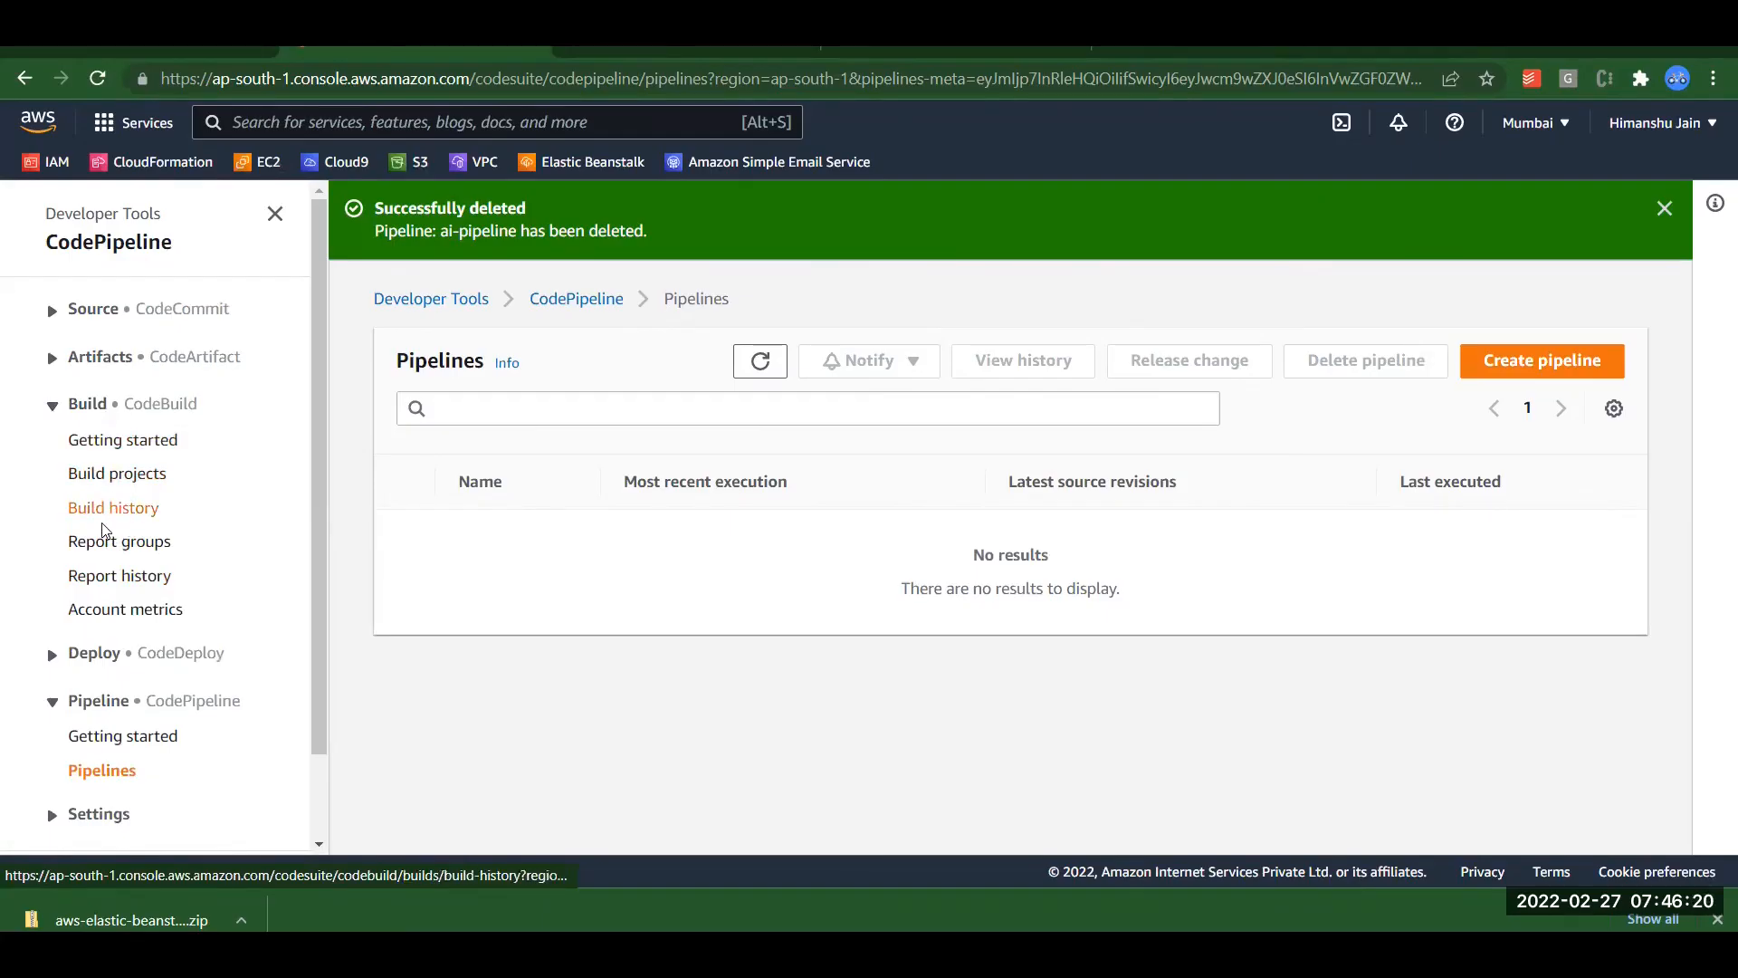
Delete the ai-codebuild project from CodeBuild Build projects, confirming with 'delete'.
click(119, 480)
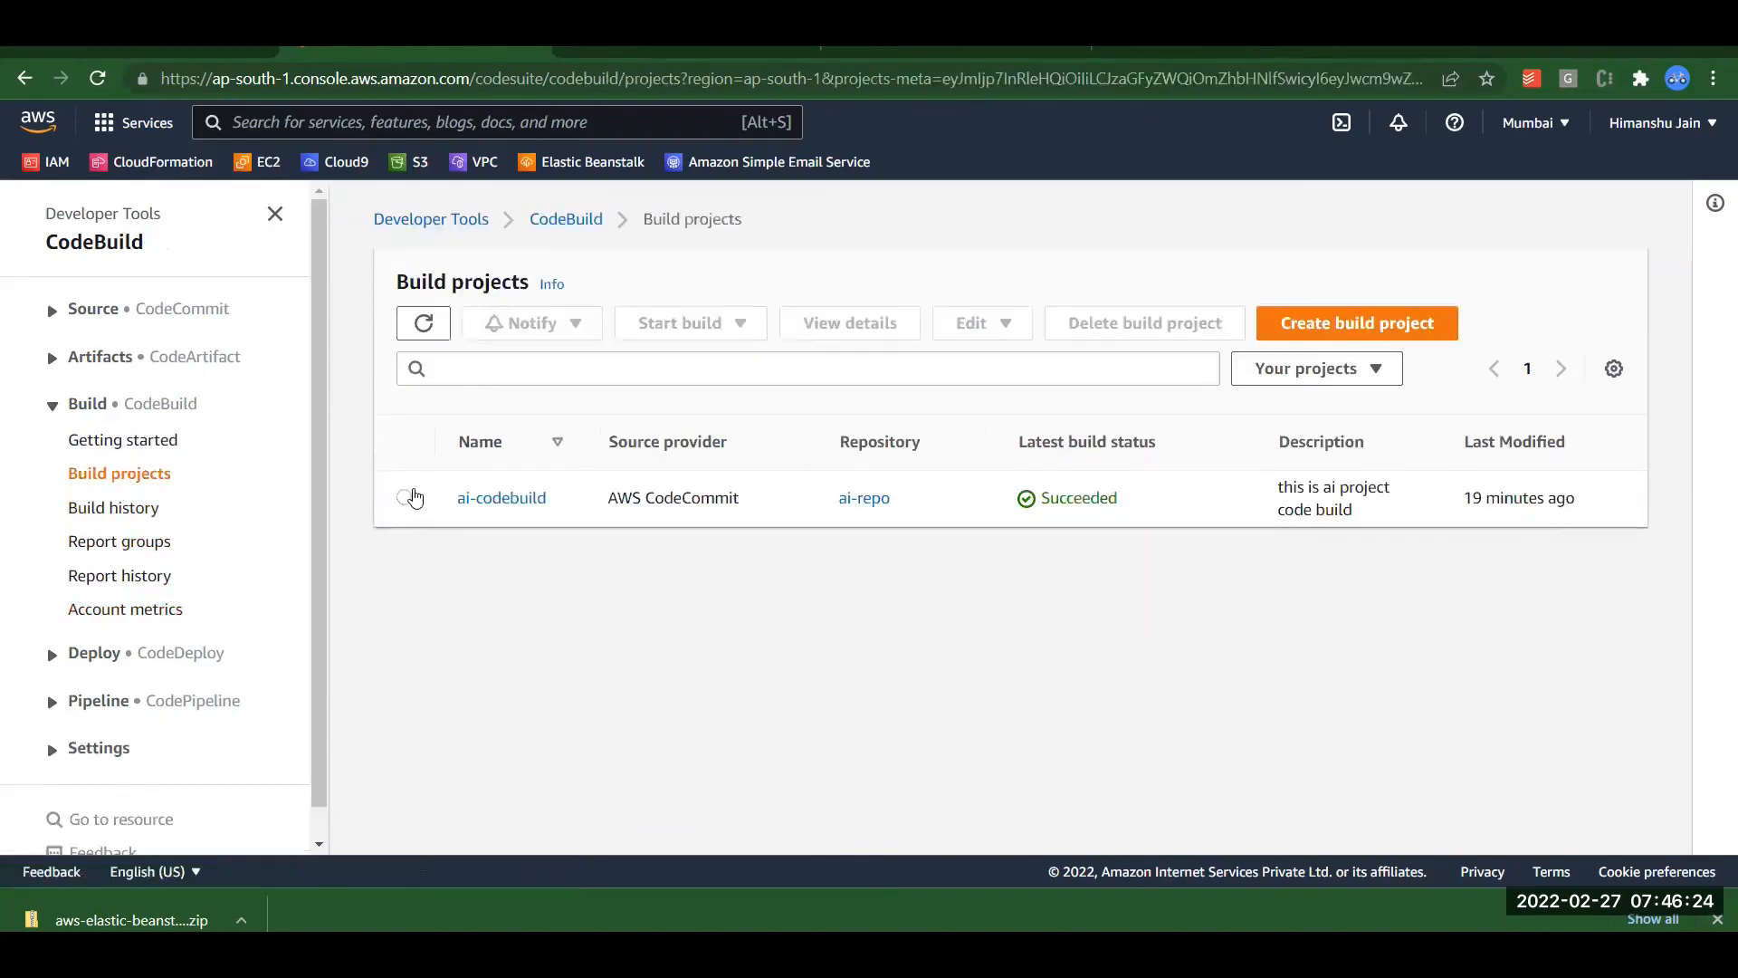
click(404, 497)
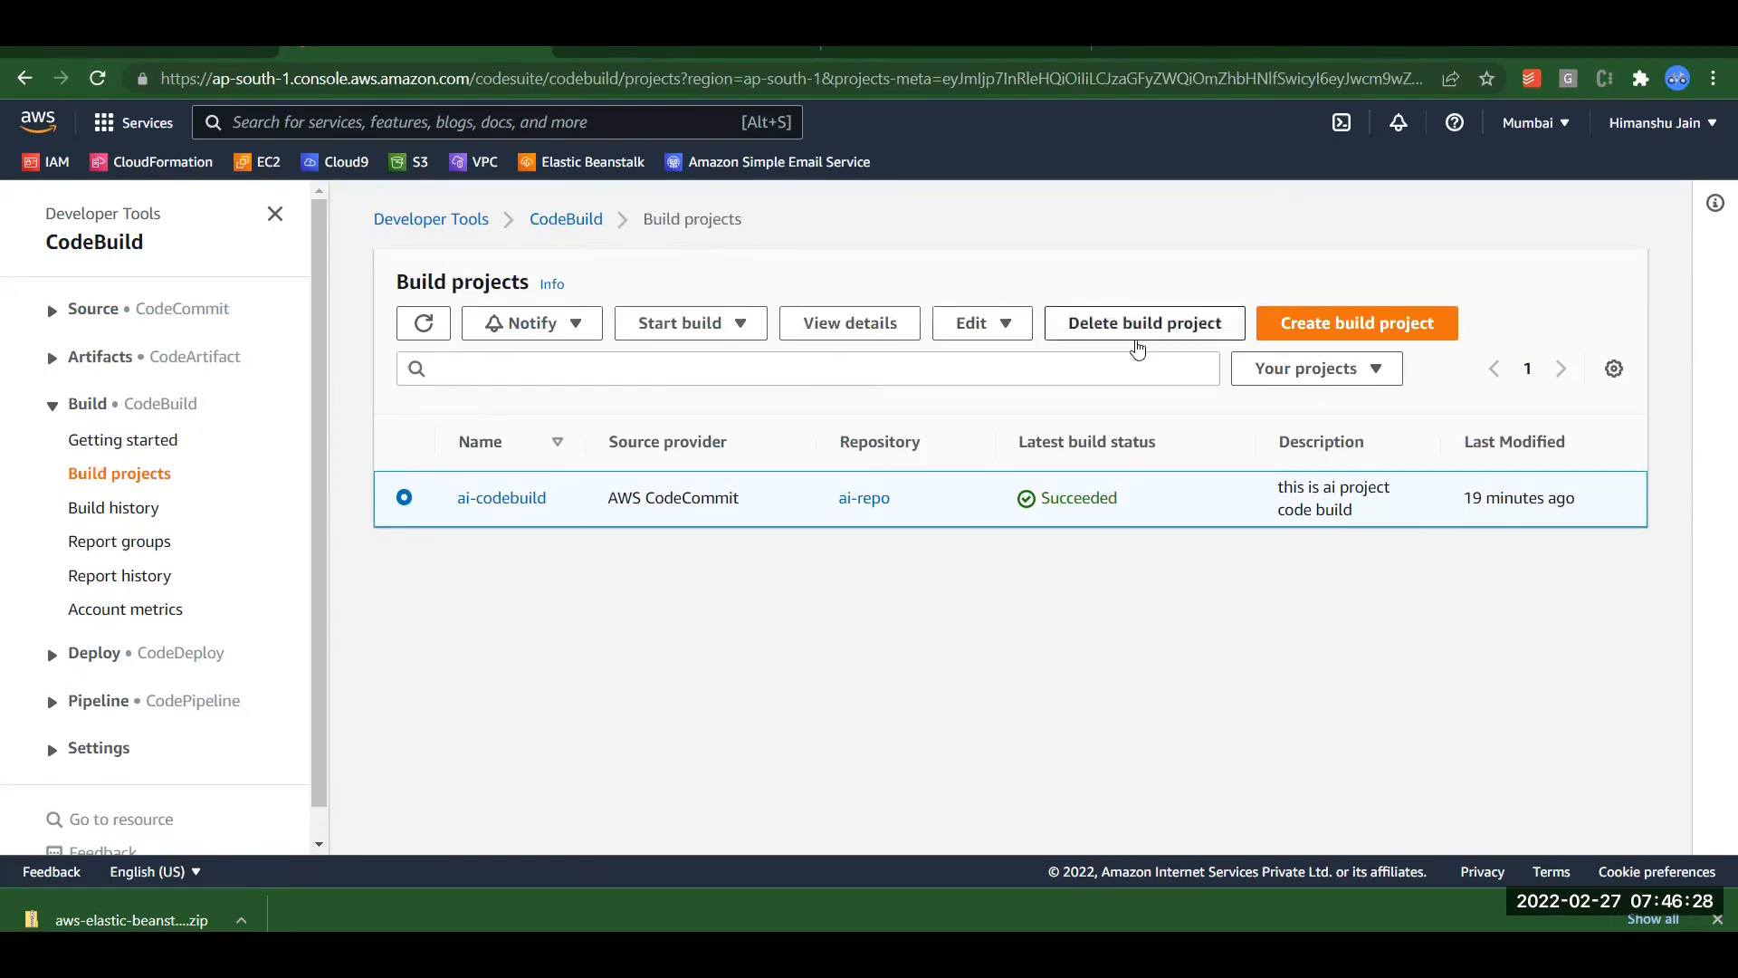
click(1146, 333)
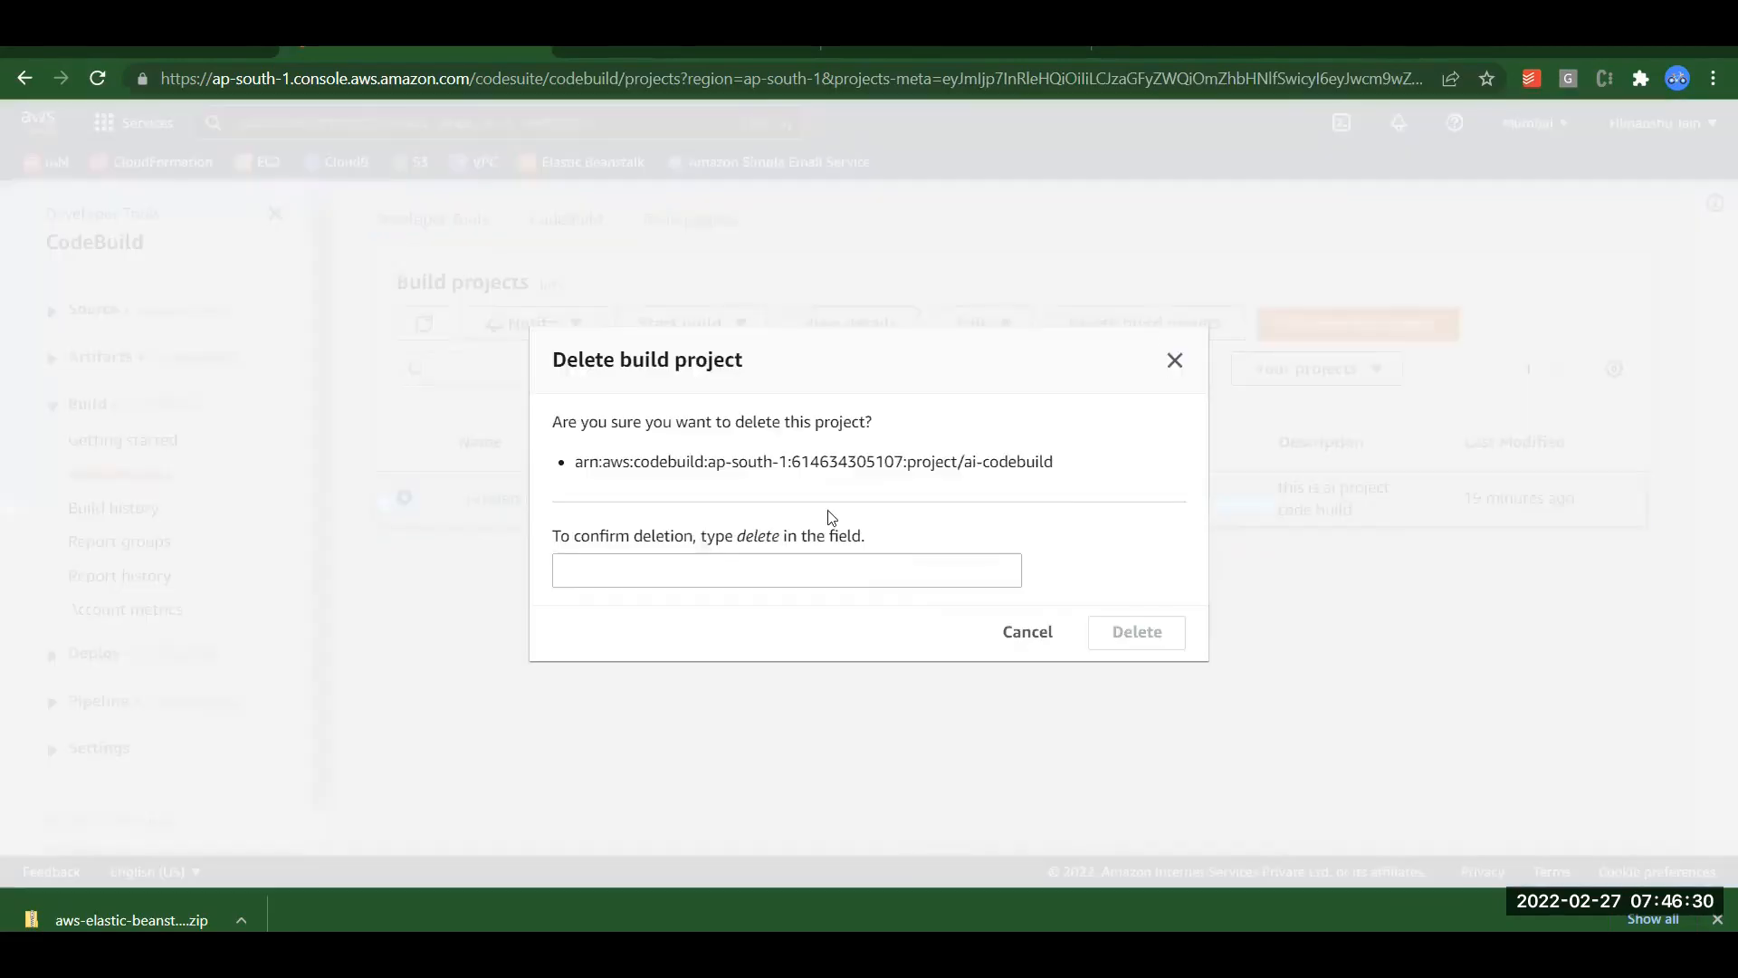
click(739, 560)
text(delete)
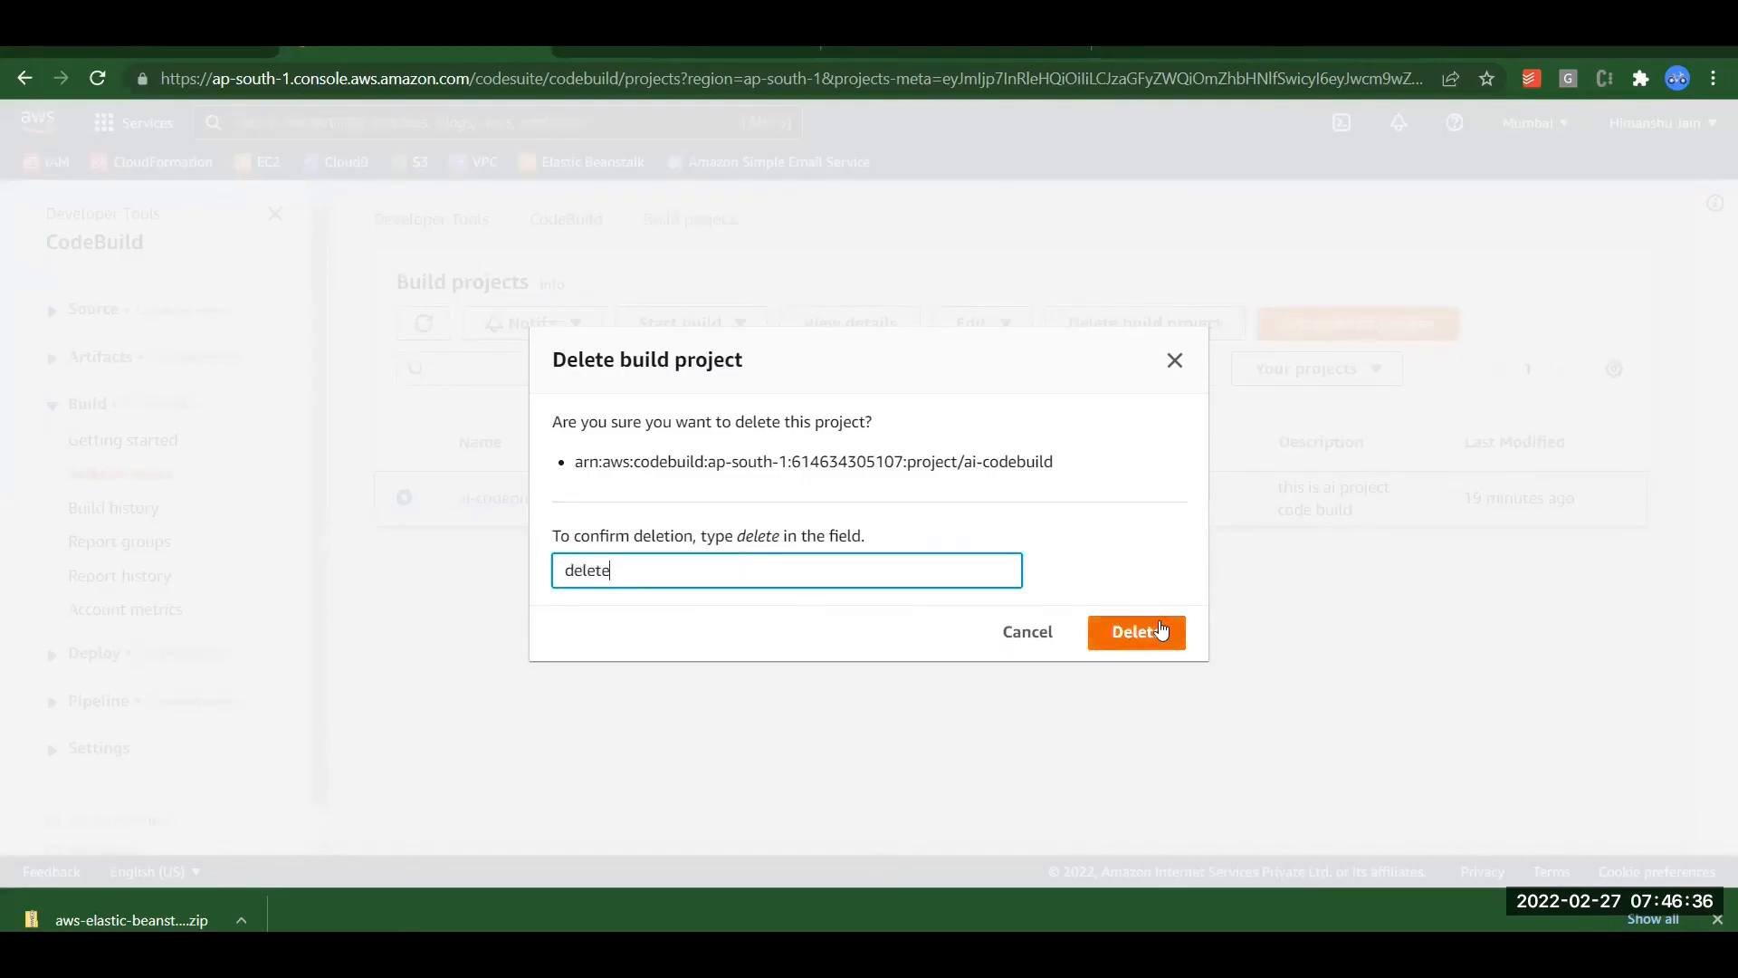
click(1137, 644)
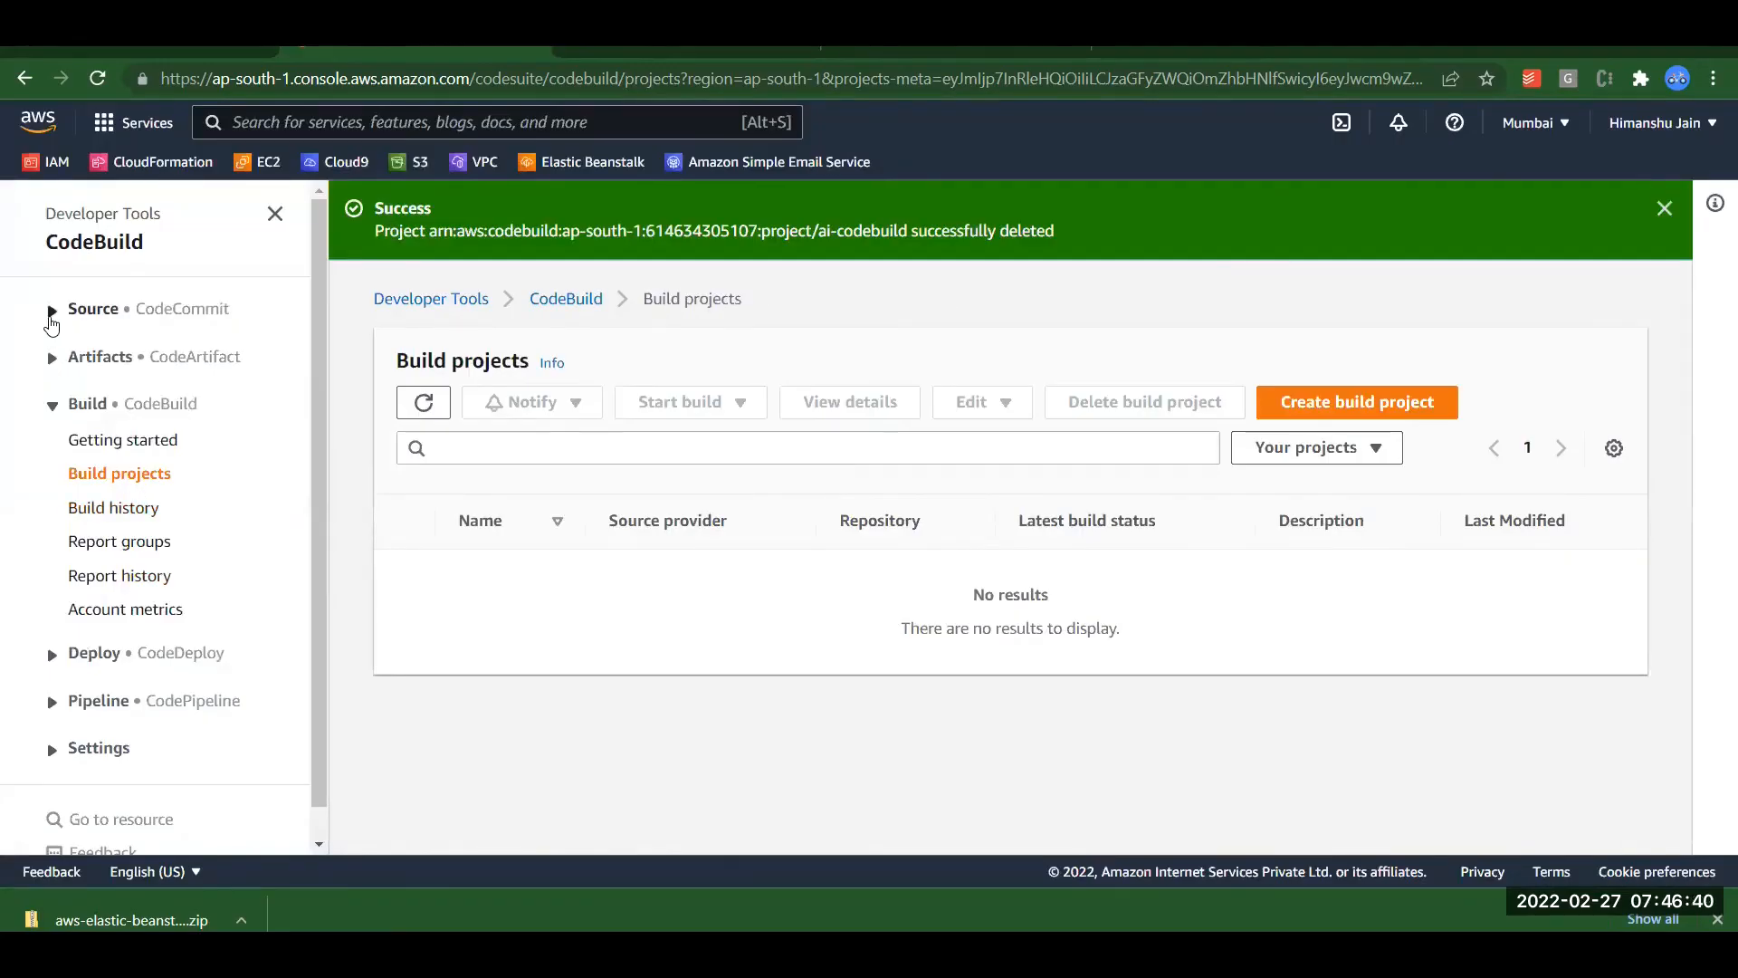
click(52, 314)
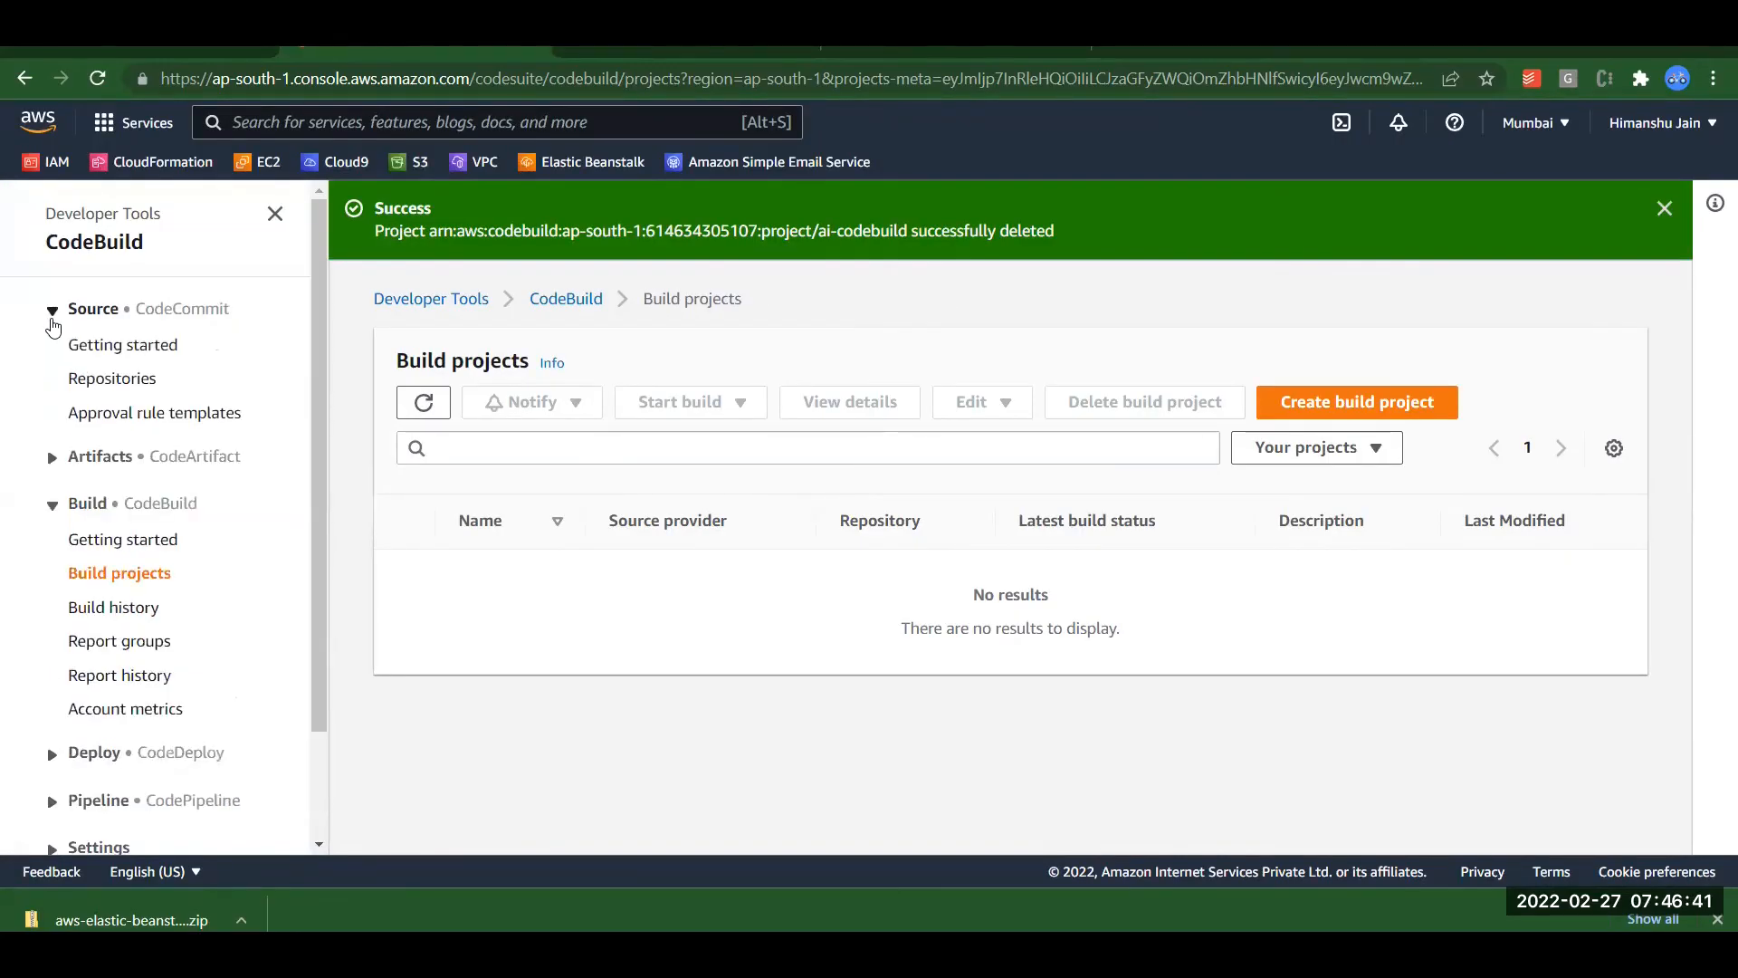
Delete the ai-repo repository from CodeCommit Repositories, confirming with 'delete'.
click(108, 385)
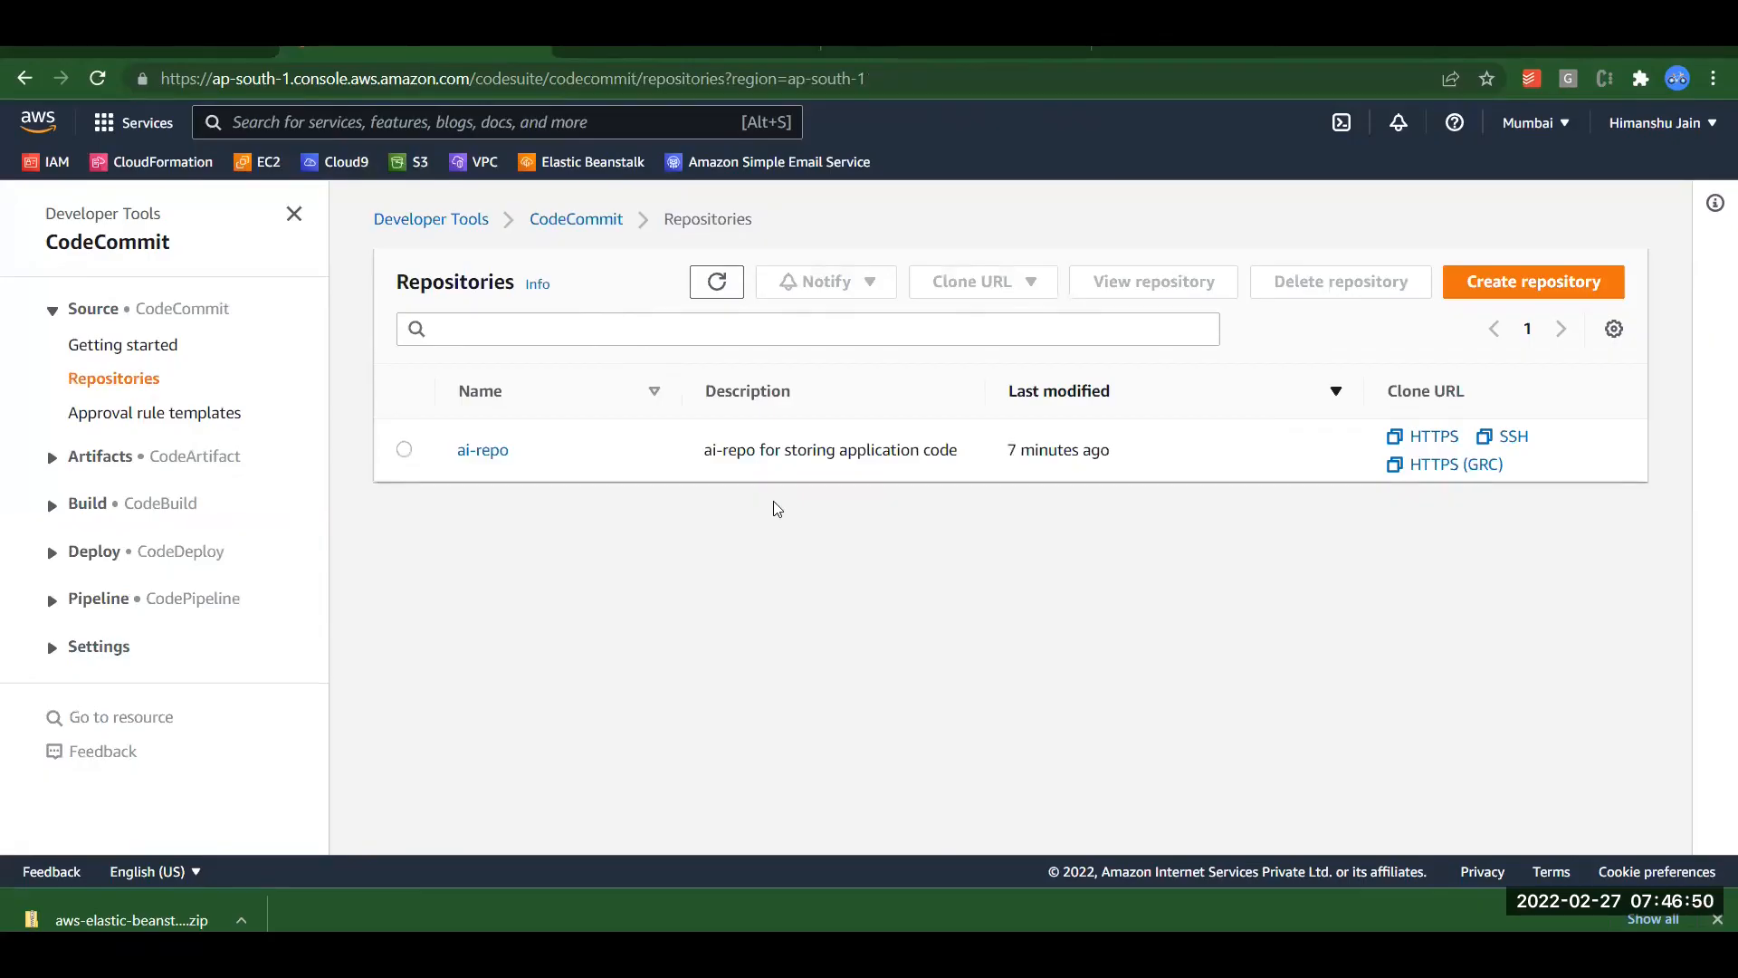
click(404, 450)
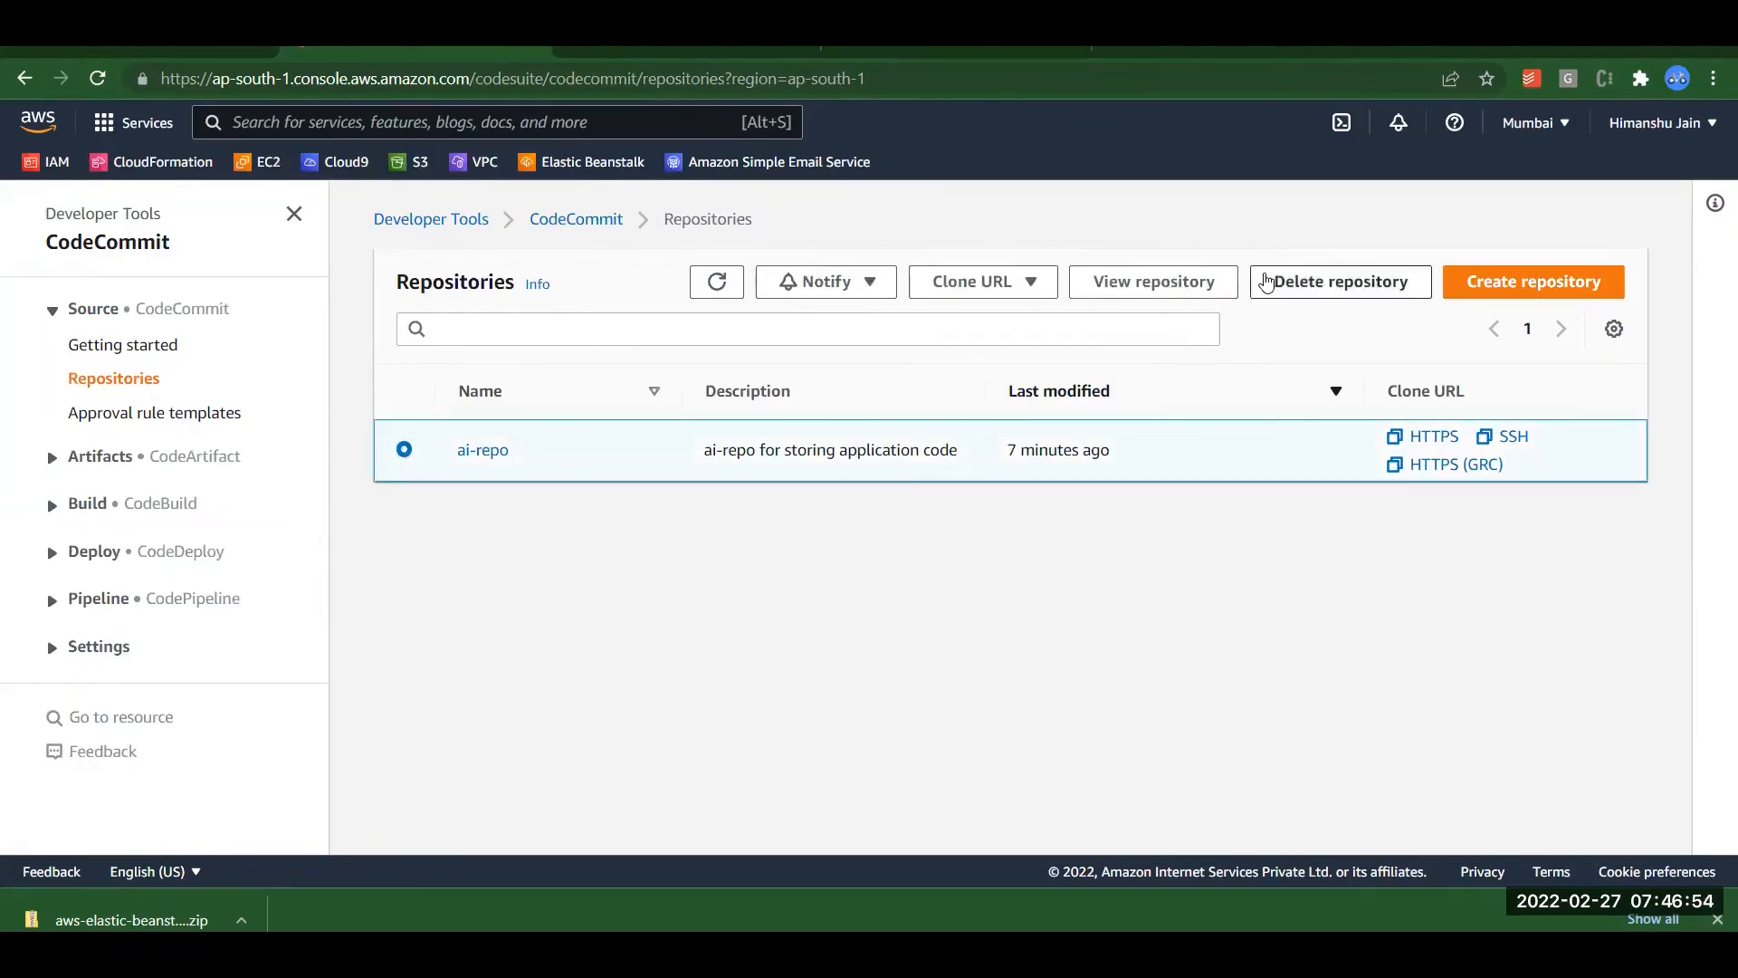
click(1326, 284)
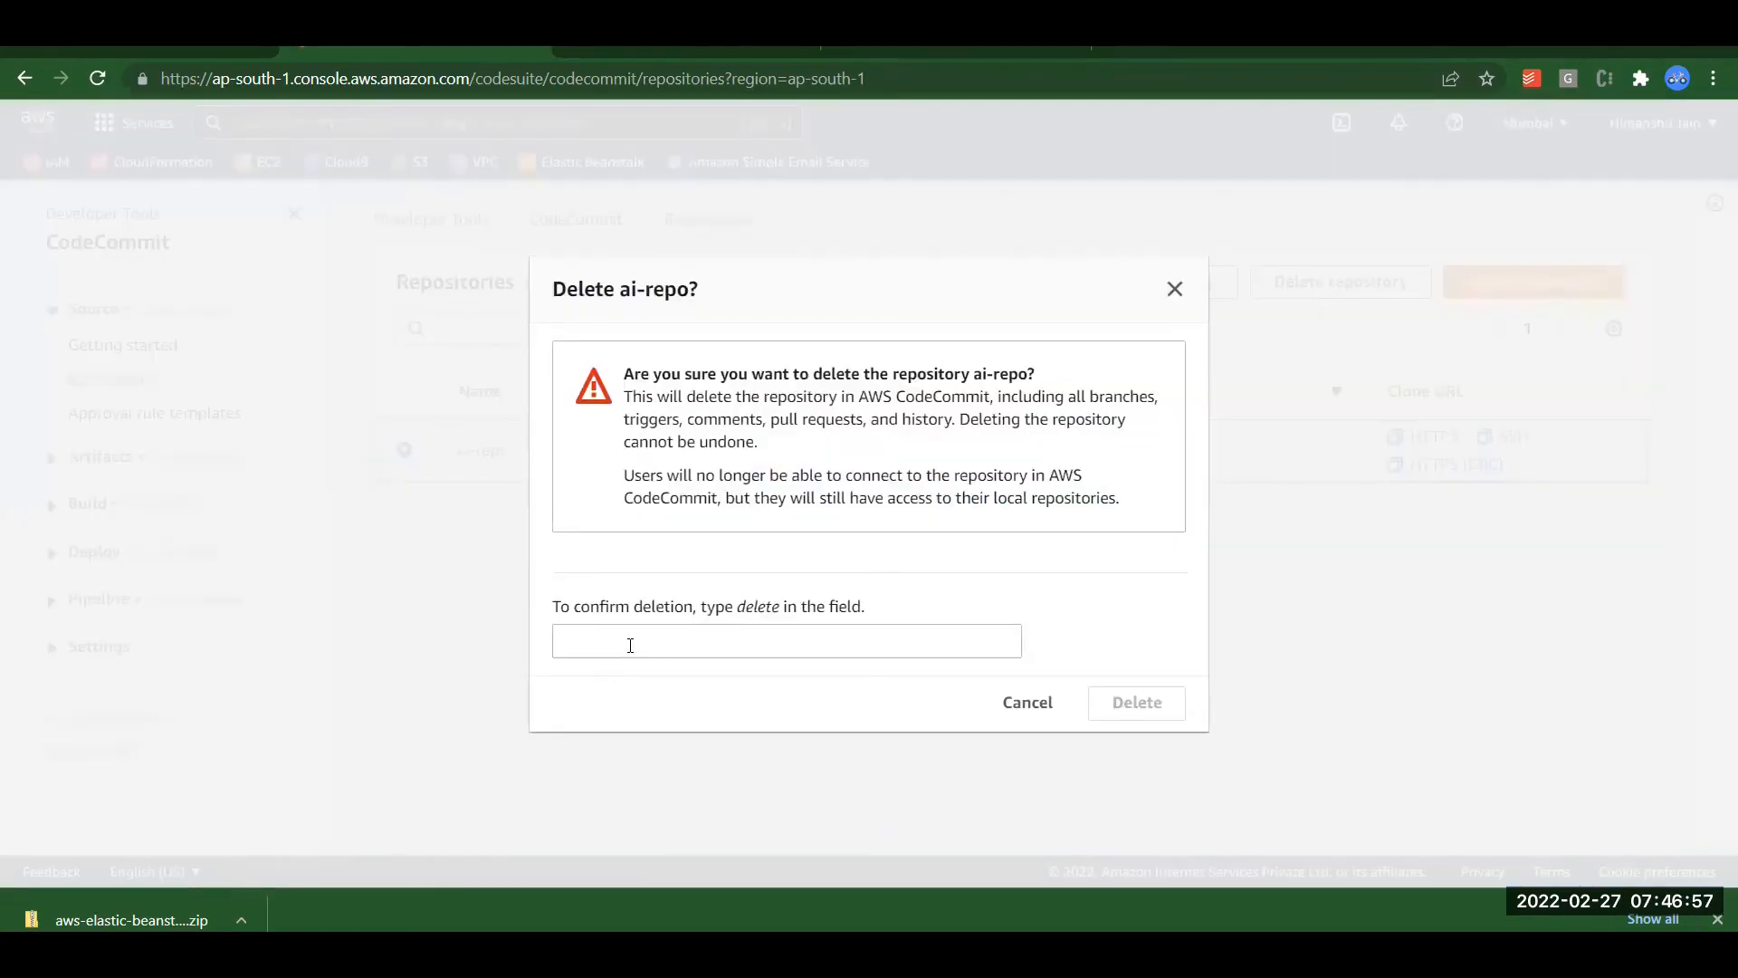
click(630, 644)
text(delete)
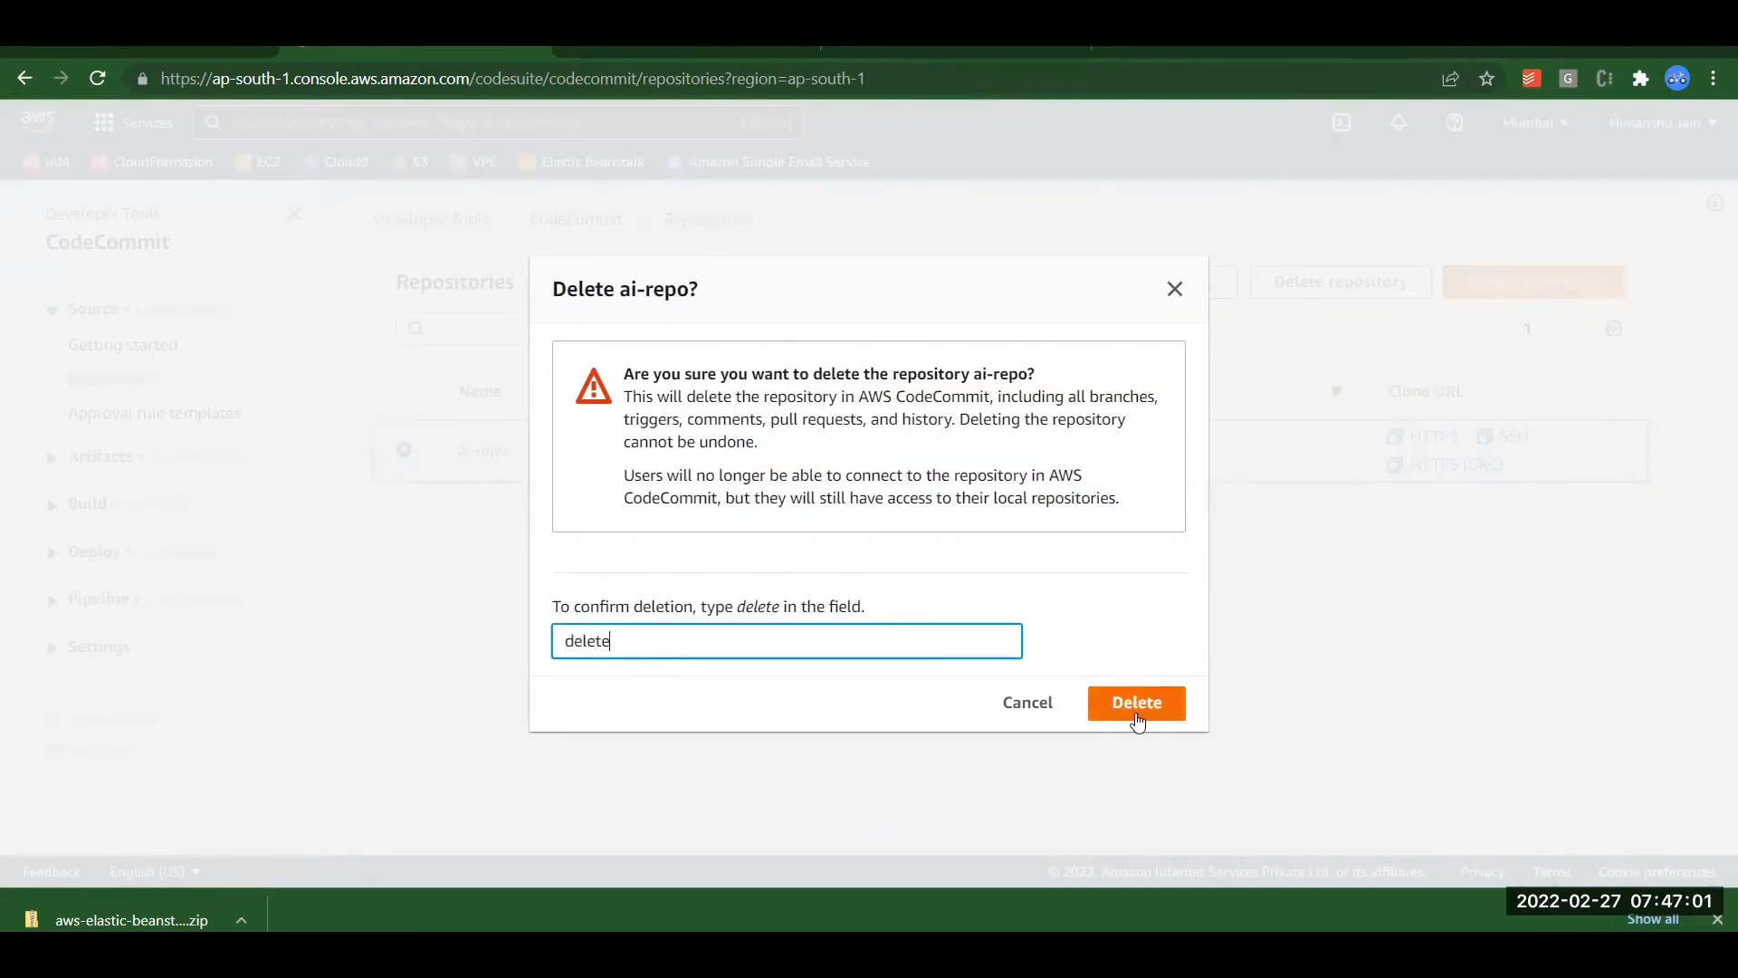
click(1137, 715)
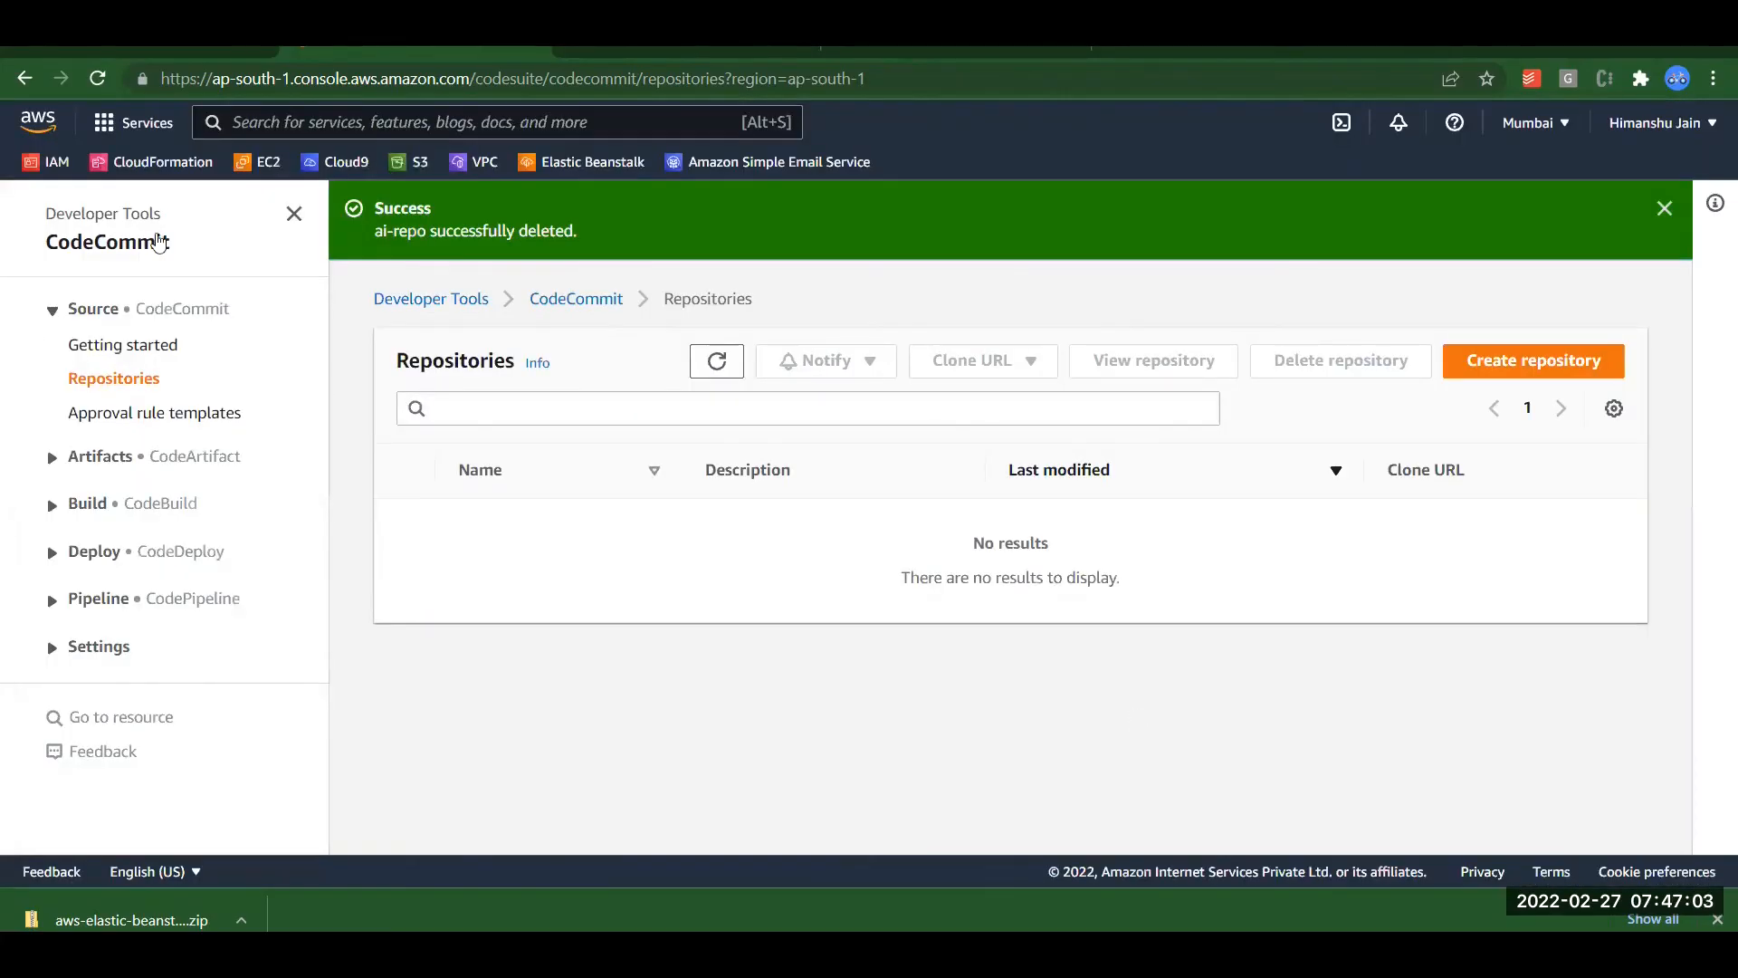
Reload the aisample site tab to confirm it can't be reached, then return to CodeCommit.
click(594, 54)
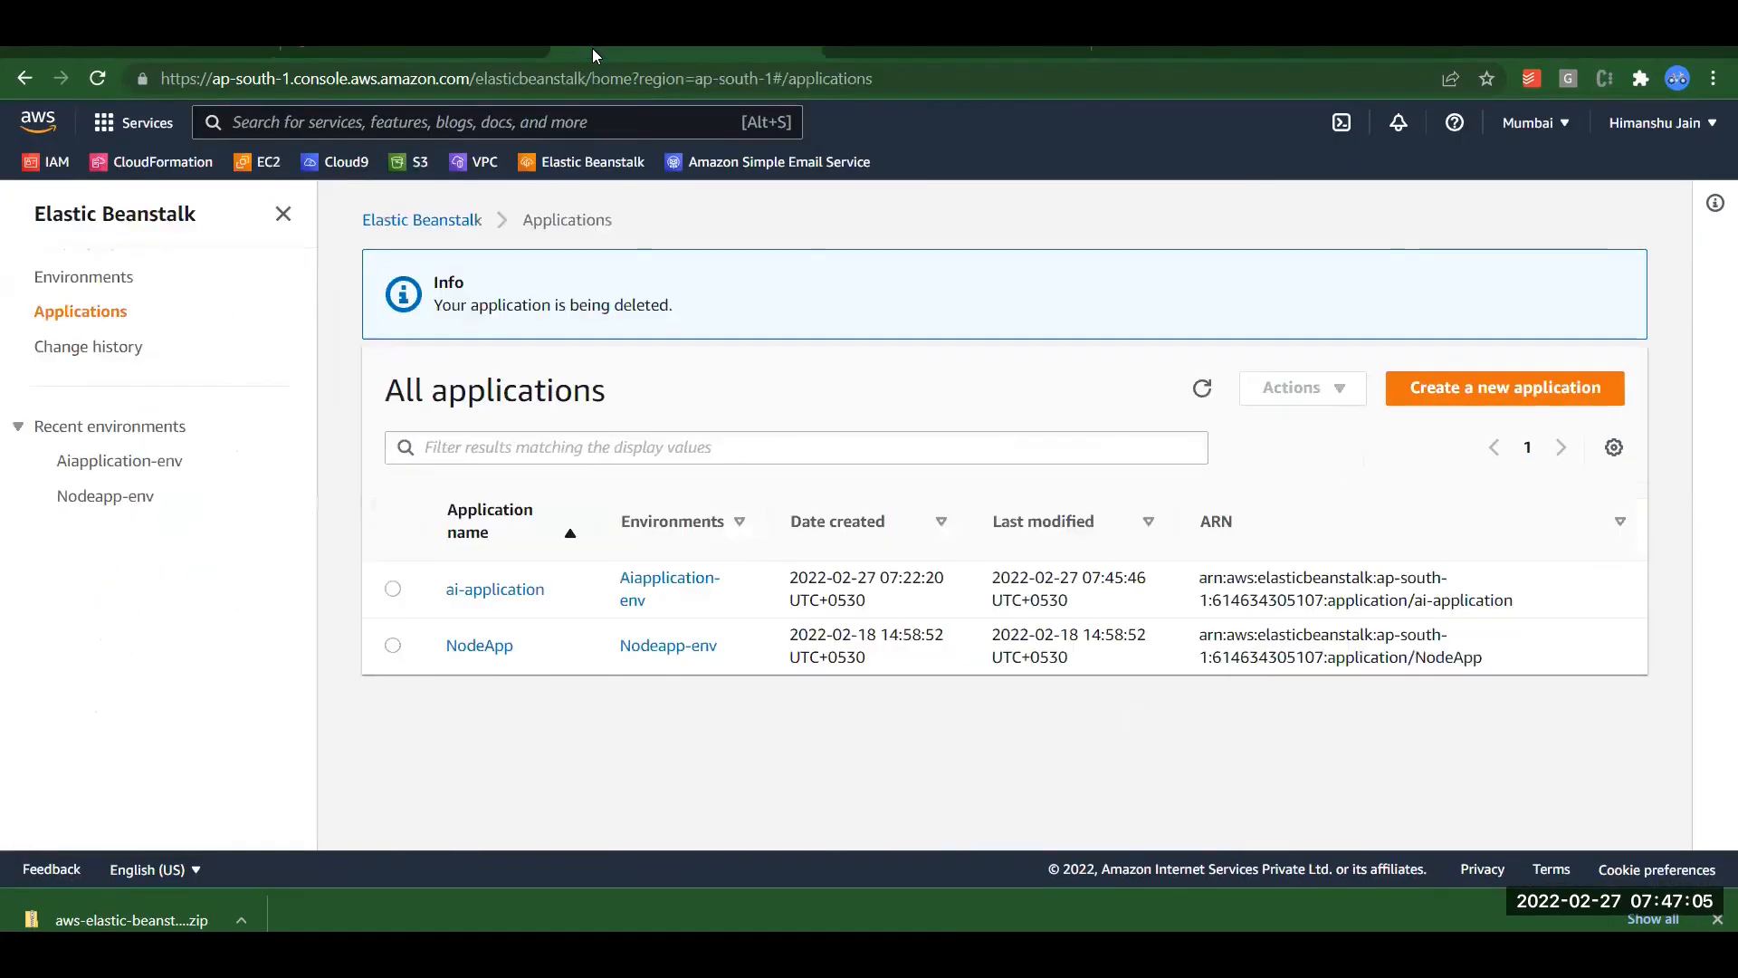
click(865, 51)
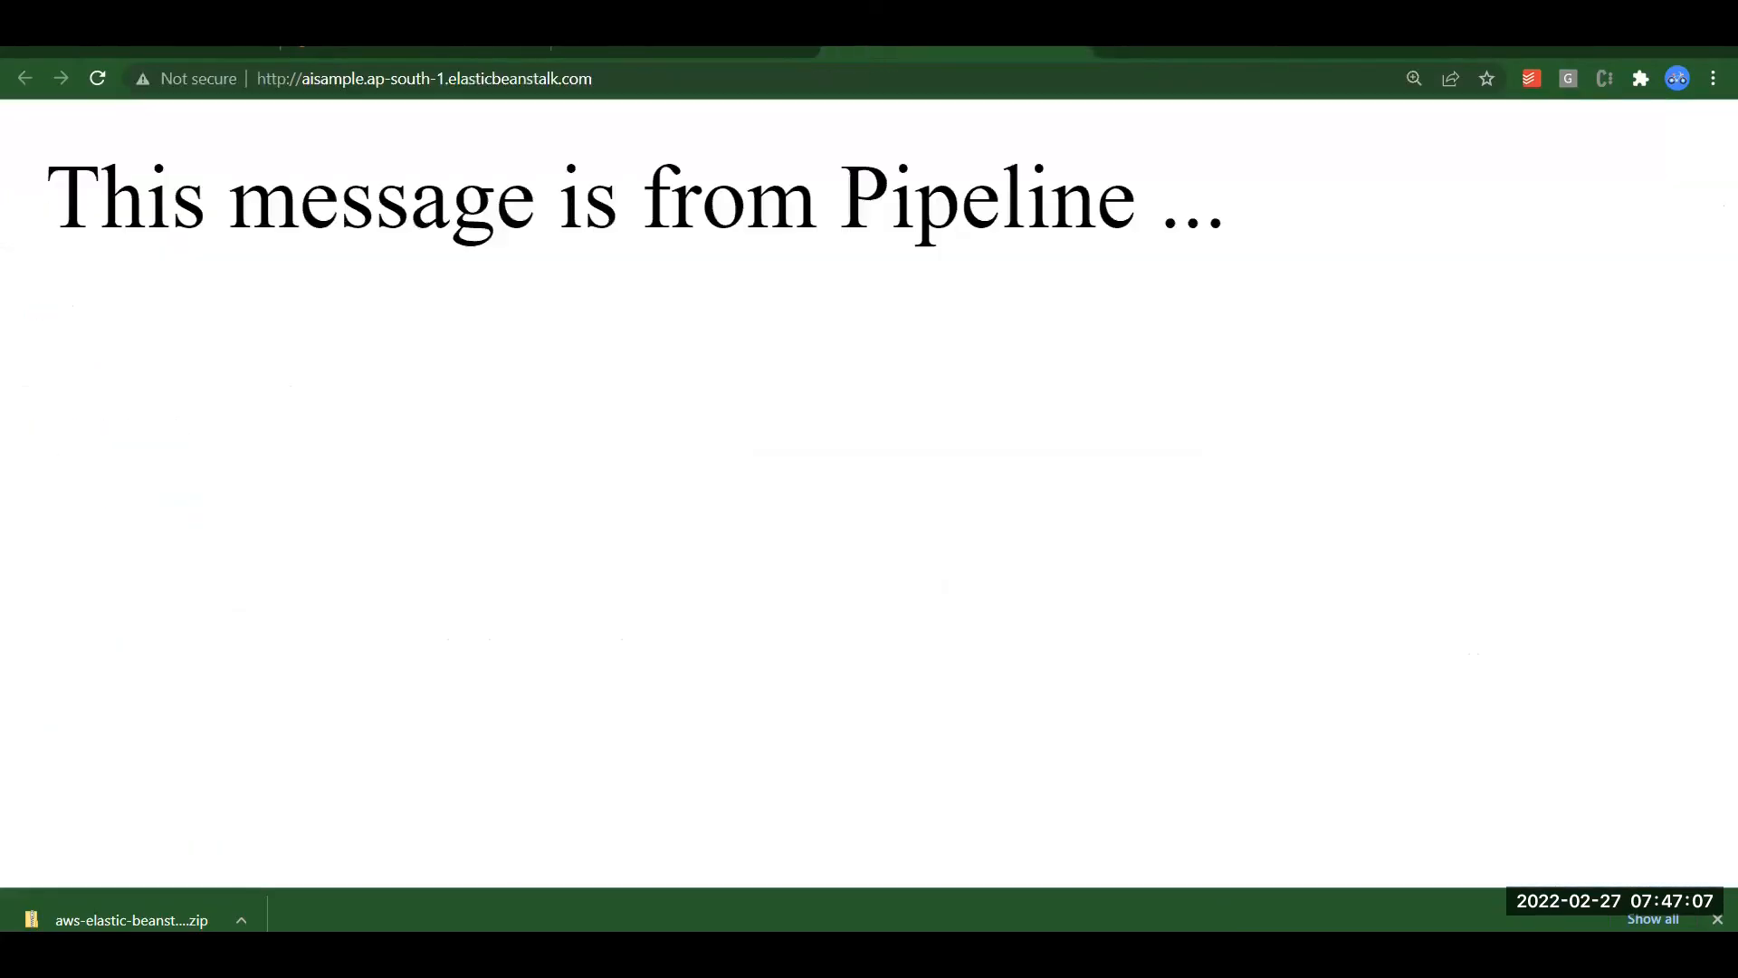
click(98, 76)
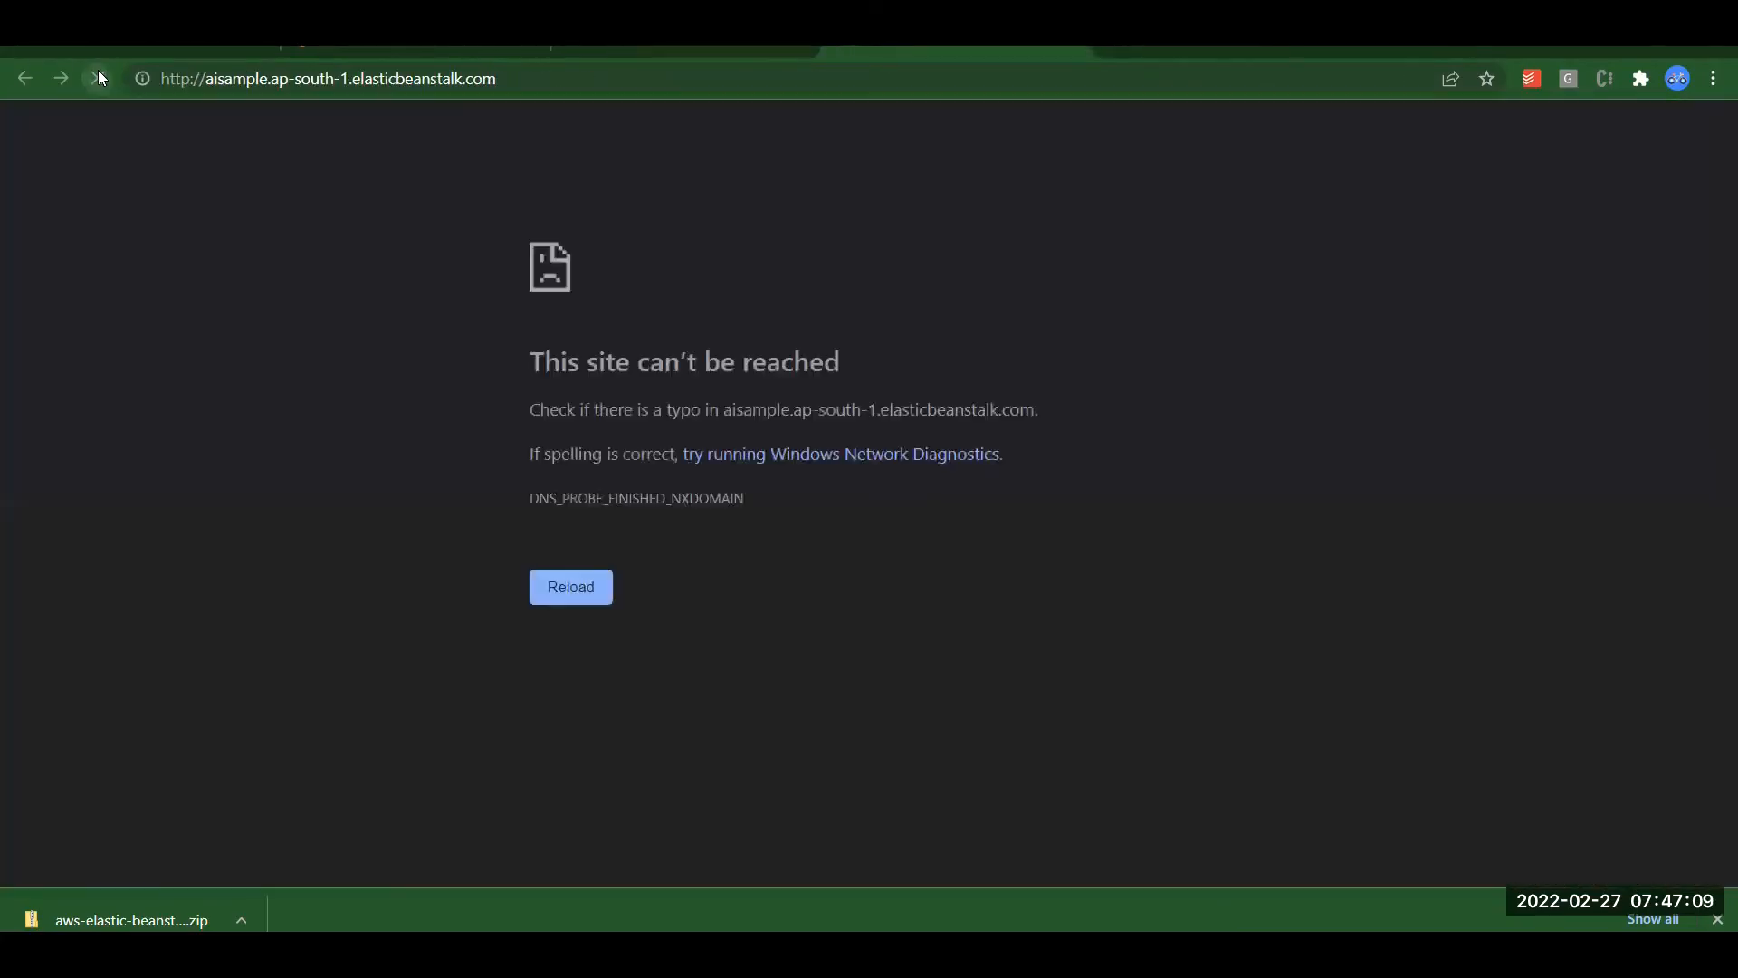
click(410, 54)
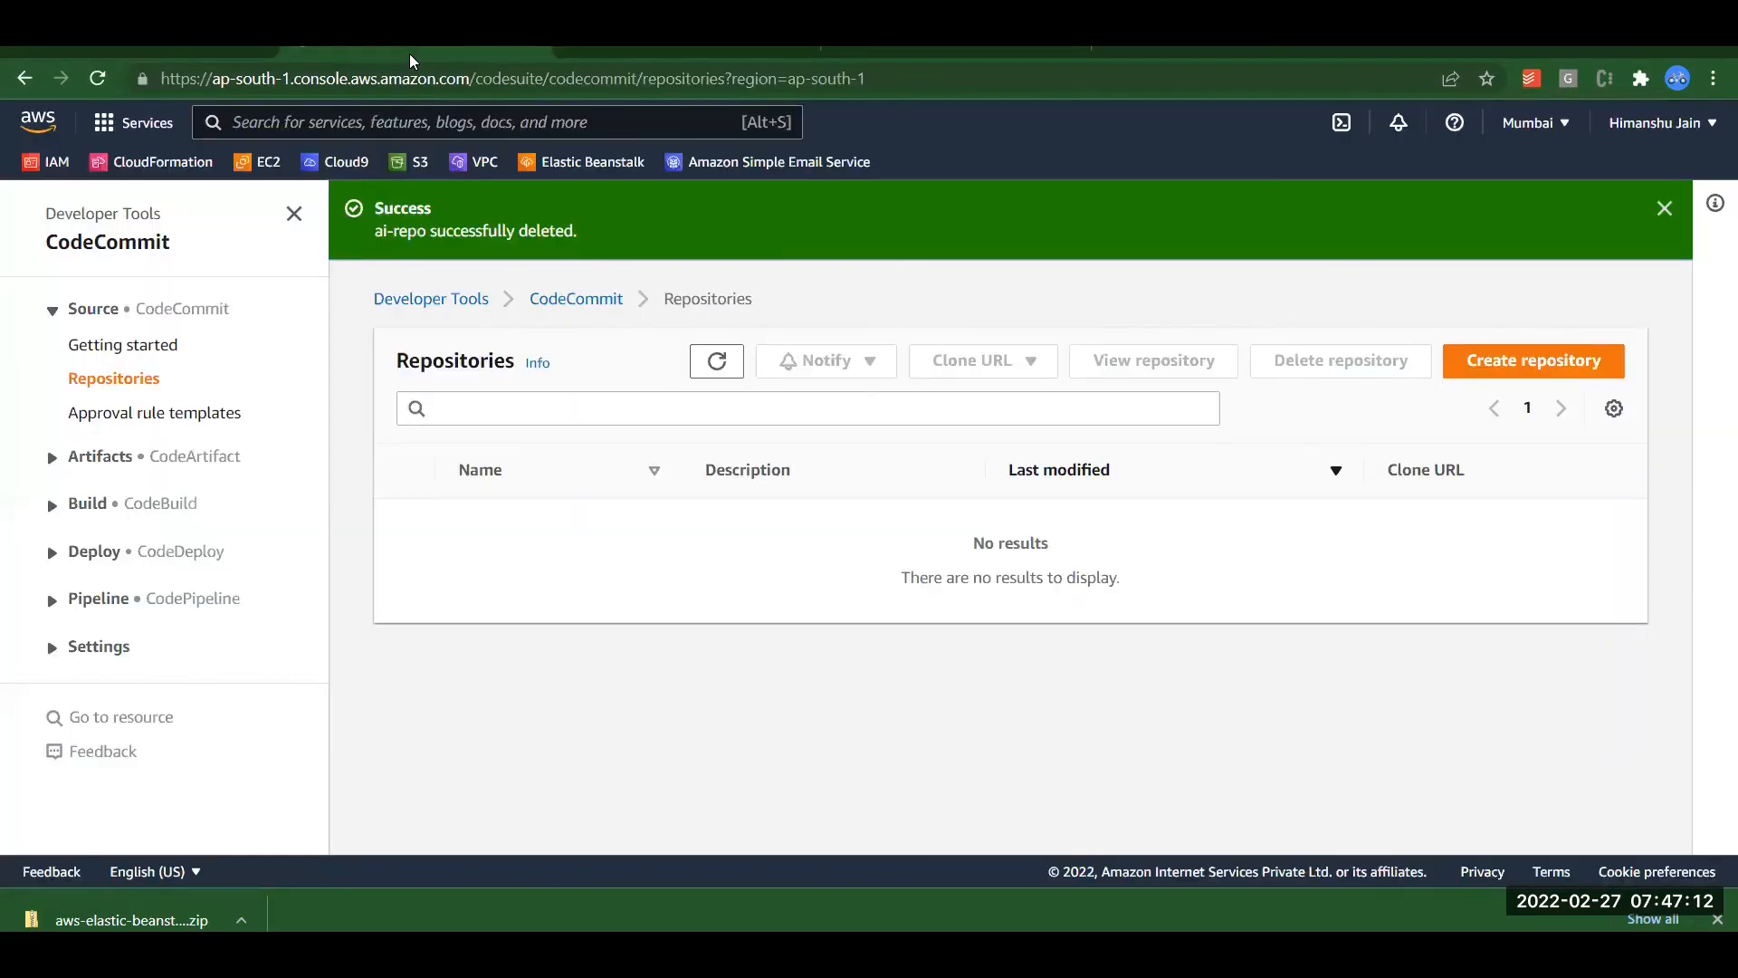